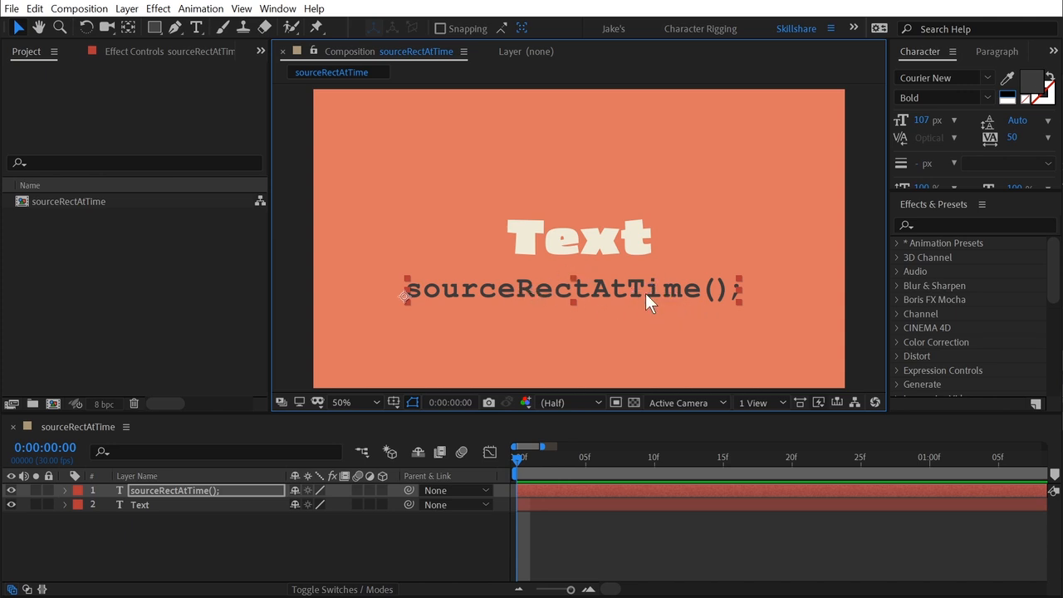
Move the "sourceRectAtTime();" text slightly up and to the right so it sits closer beneath the "Text" title.
click(624, 329)
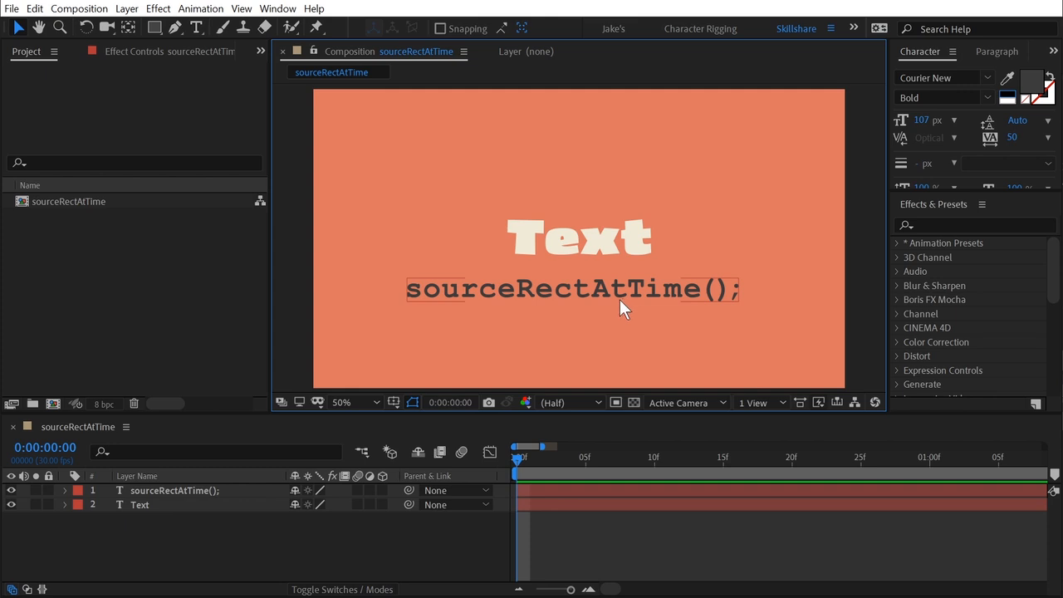
drag(620, 299, 634, 296)
click(639, 317)
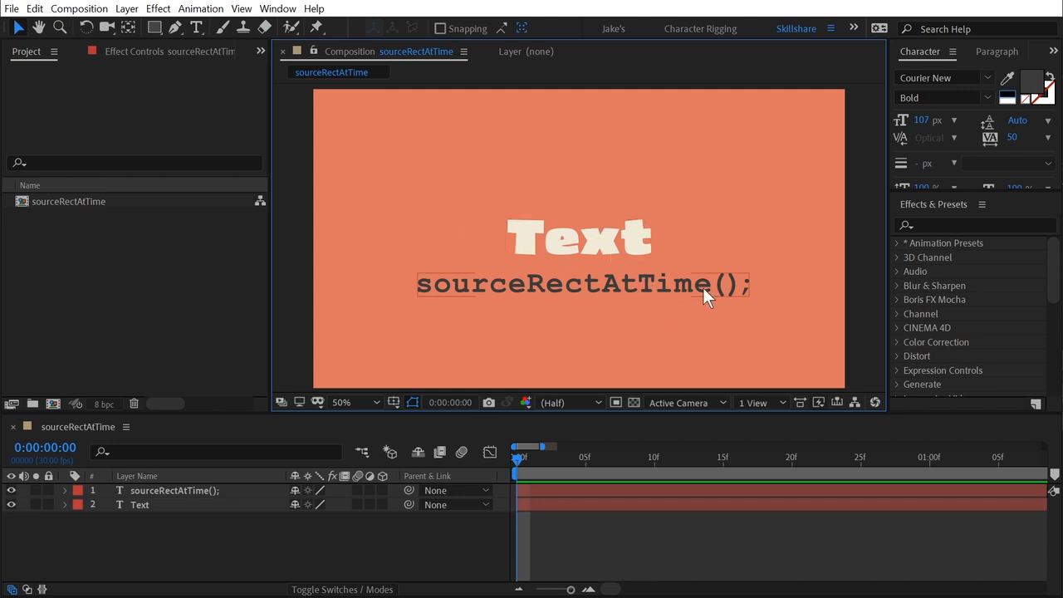
click(590, 244)
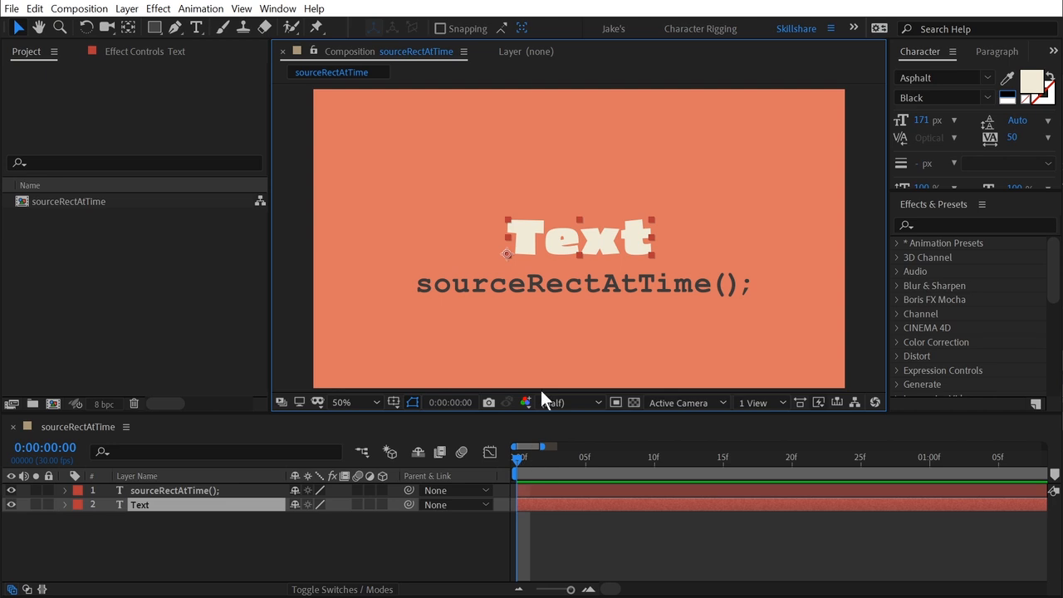
mouse_move(518, 459)
mouse_down()
mouse_move(540, 460)
mouse_move(512, 459)
mouse_up()
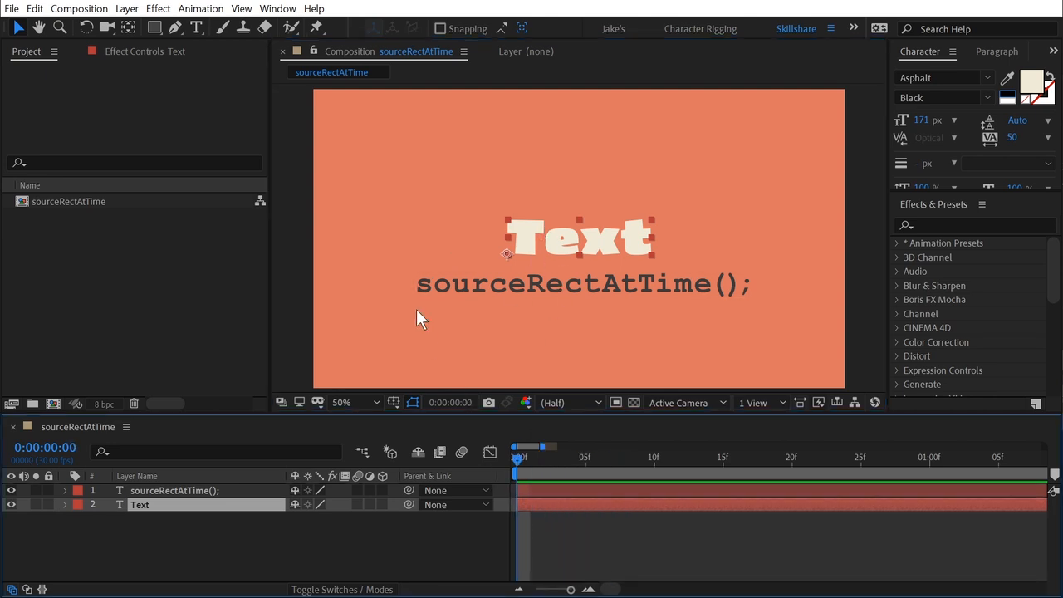
click(456, 284)
drag(607, 289, 609, 288)
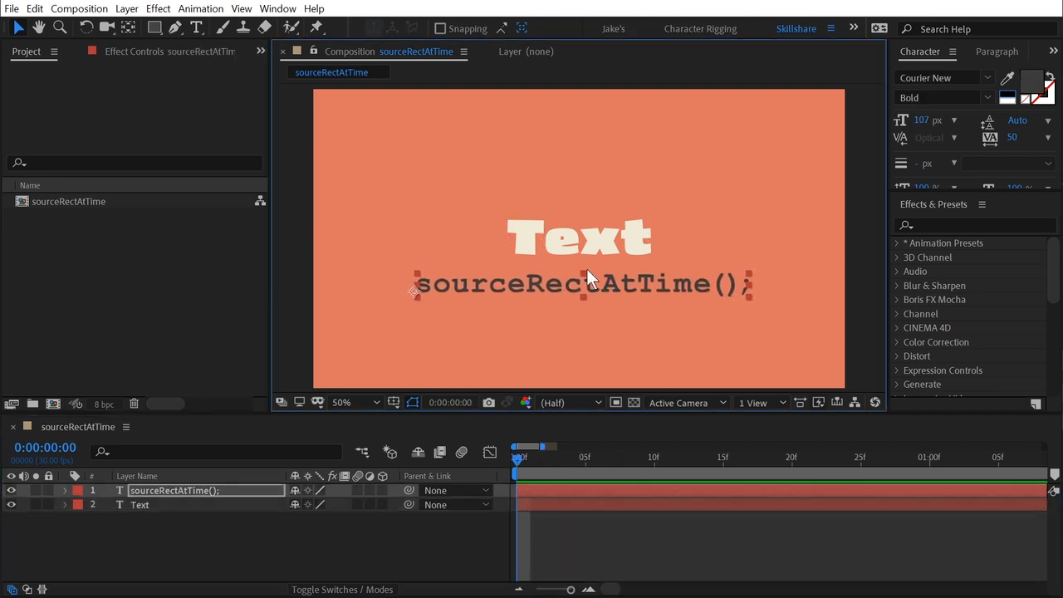
double_click(724, 287)
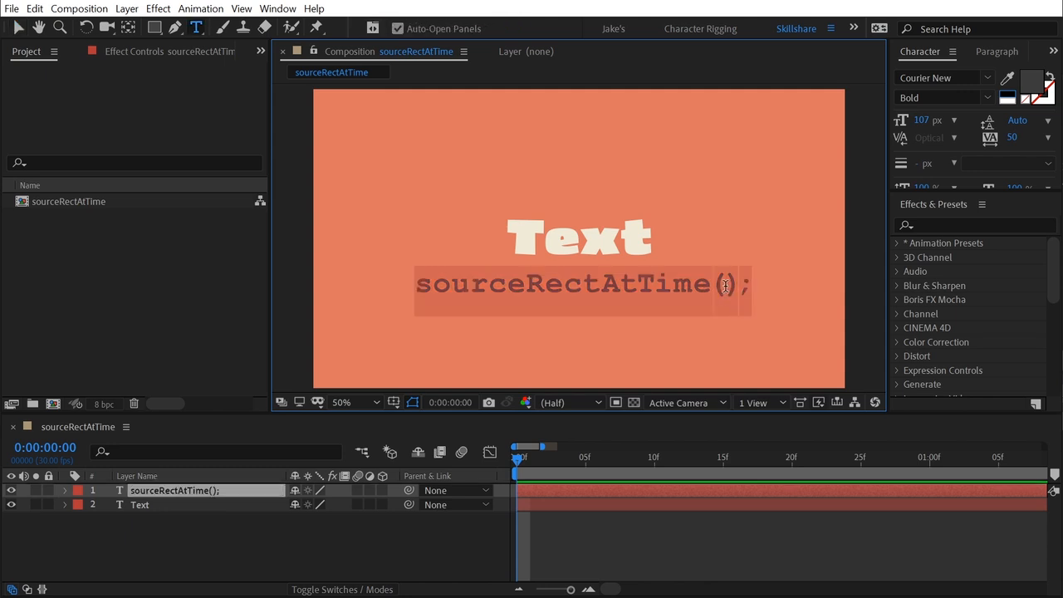
click(728, 285)
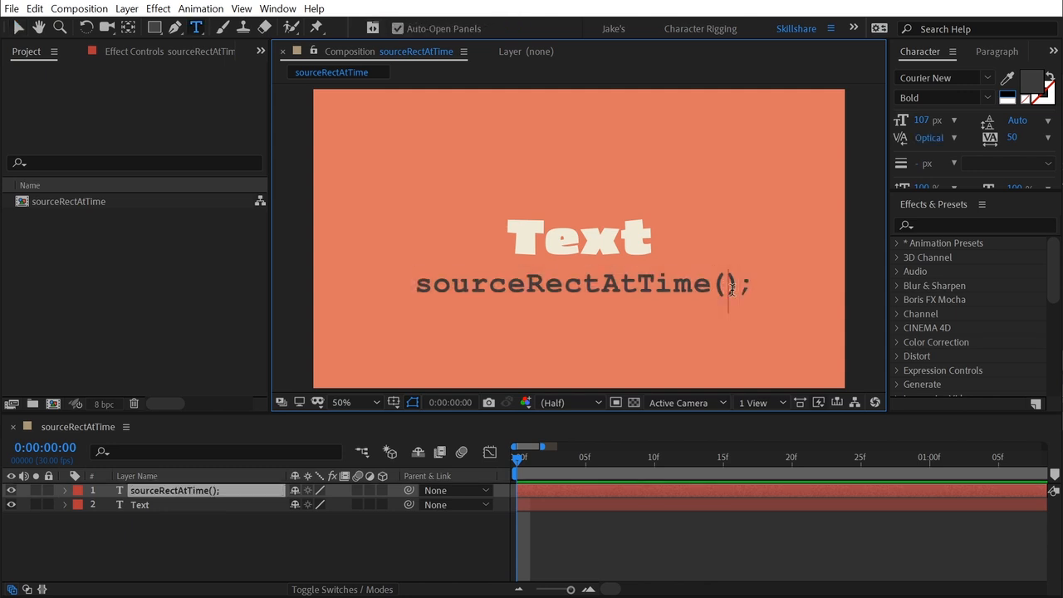
key(Escape)
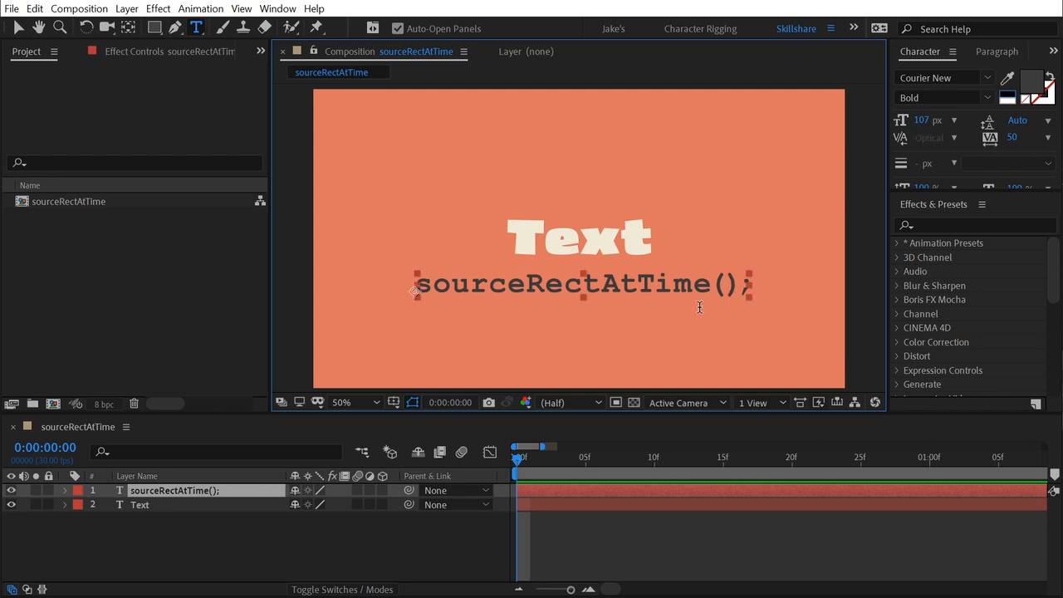
key(v)
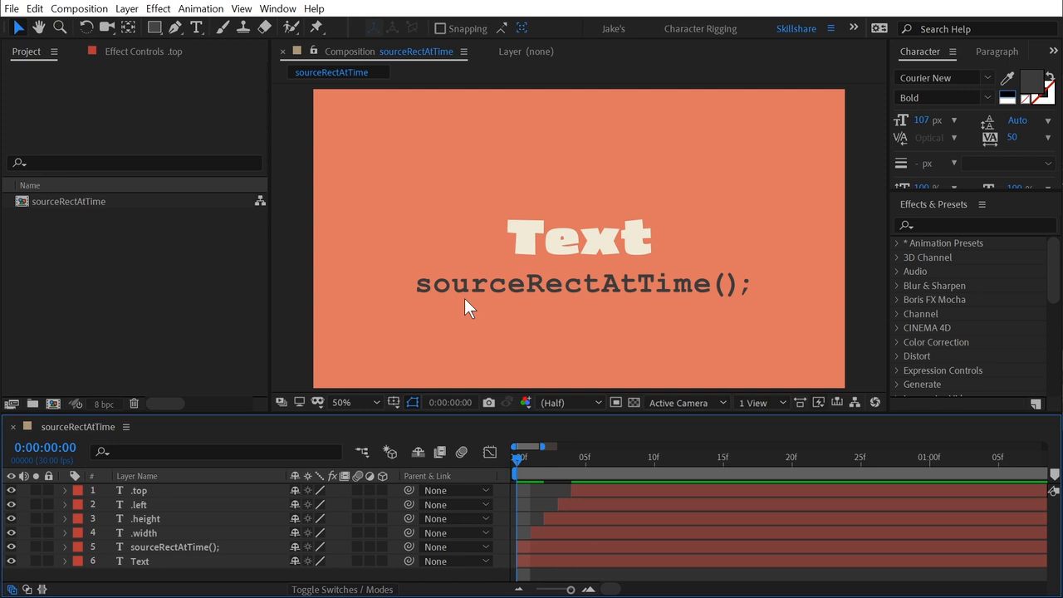
Advance the composition frame by frame to 0:00:00:04, revealing the .width, .height, .left and .top text layers.
key(Page_Down)
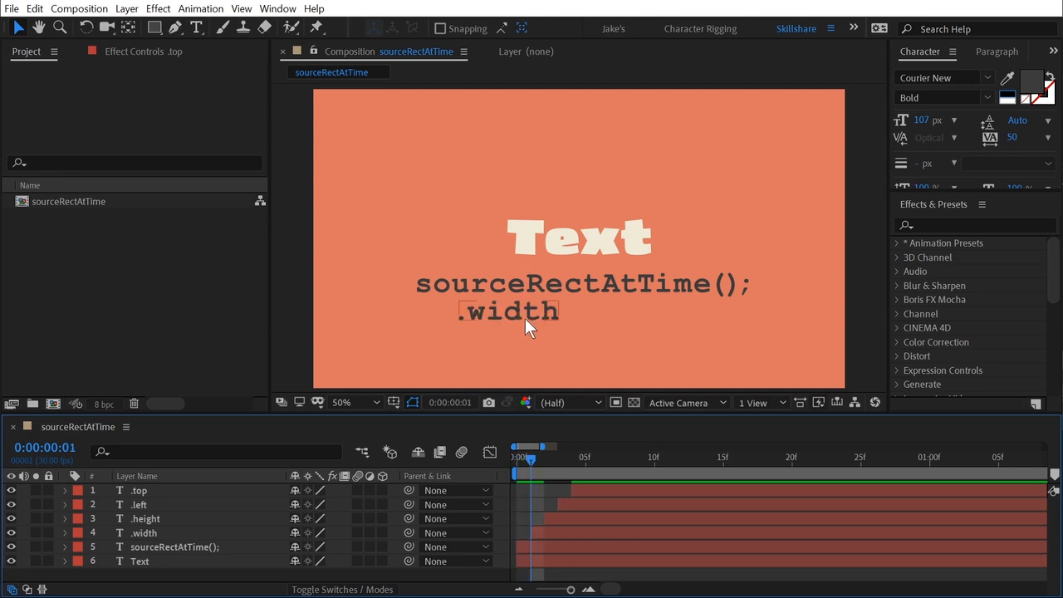
key(Page_Down)
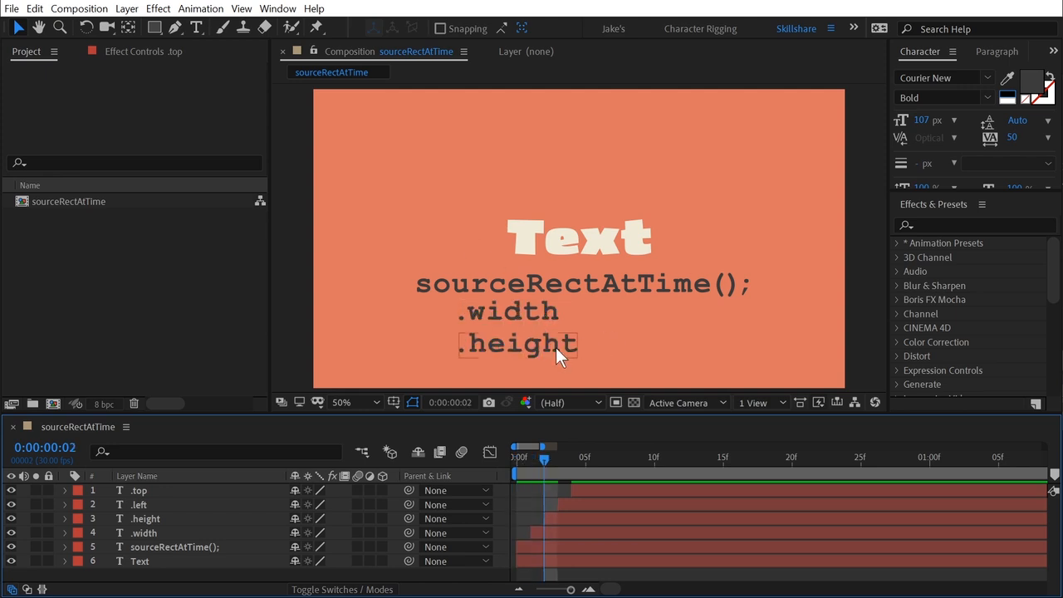
key(Page_Down)
key(Page_Down)
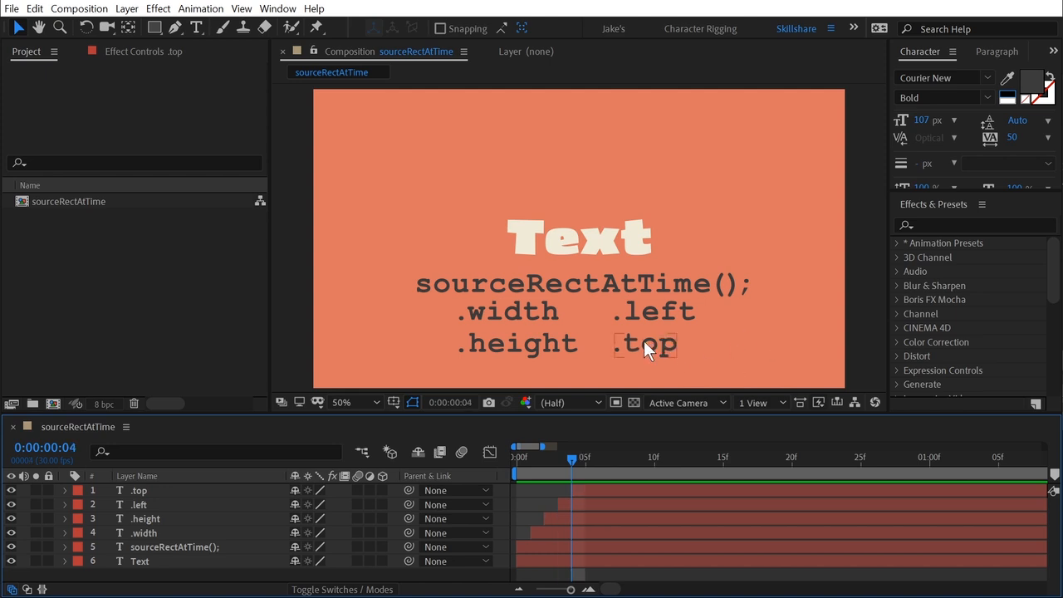
Examine the "Text" layer's bounding box and its anchor point up close.
click(609, 247)
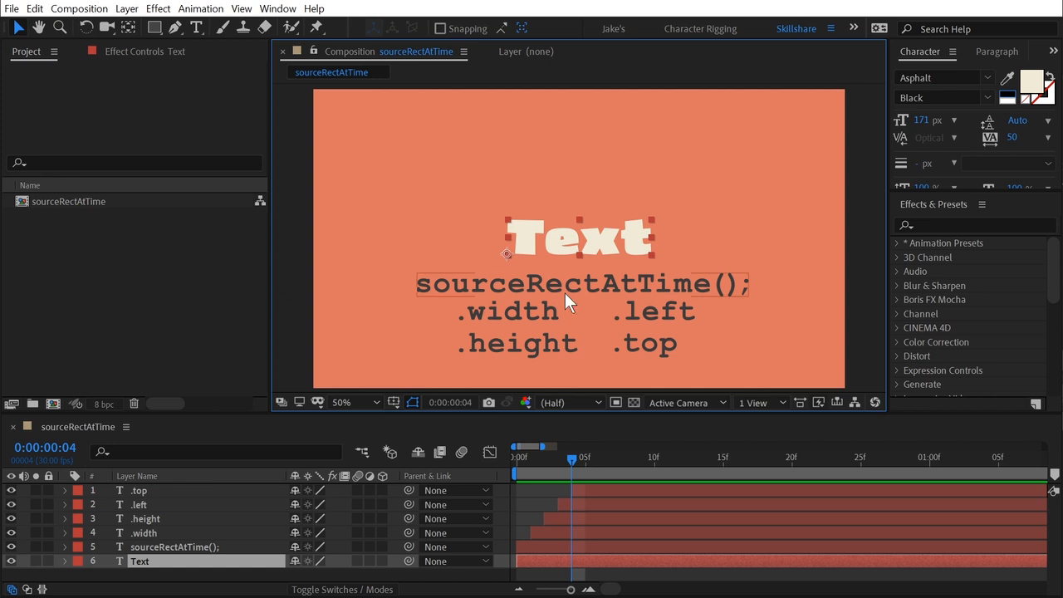
key(period)
key(period)
key(space)
drag(553, 295, 555, 272)
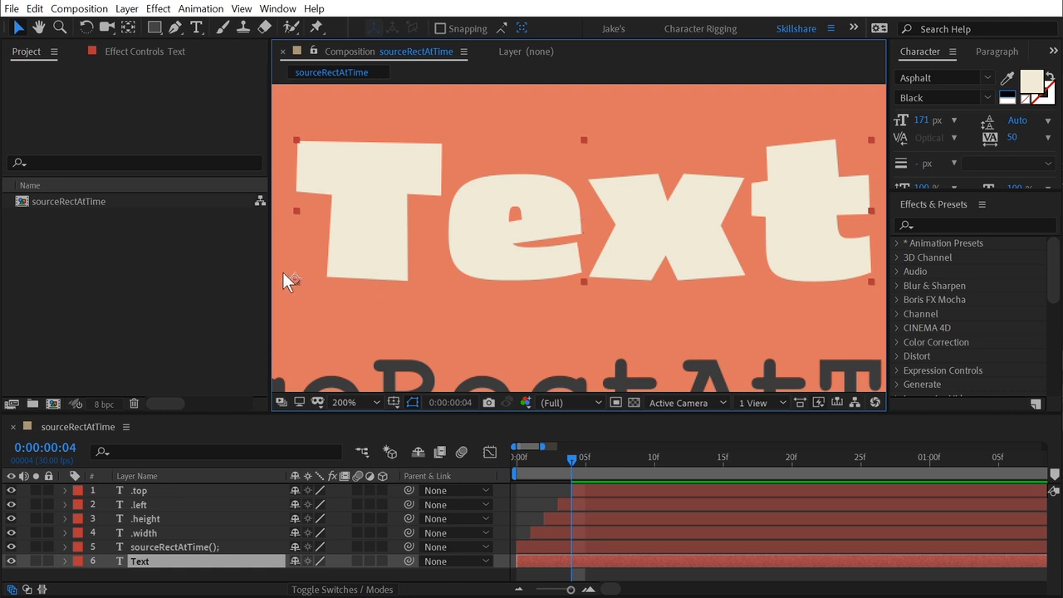
key(comma)
key(comma)
key(comma)
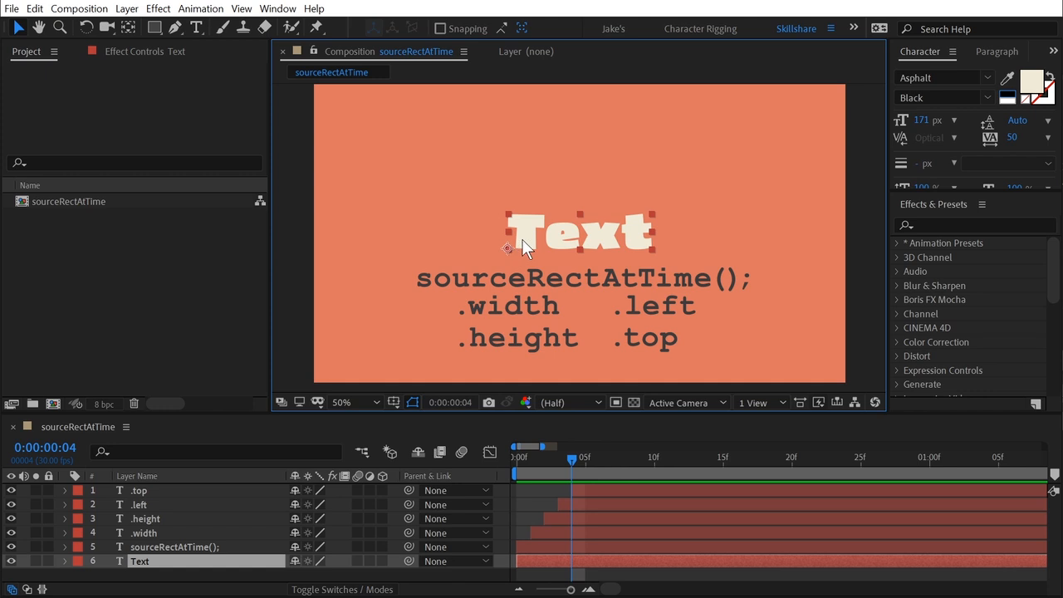
Replace the wording of the "Text" title layer with "As you type".
double_click(625, 233)
text(As you t)
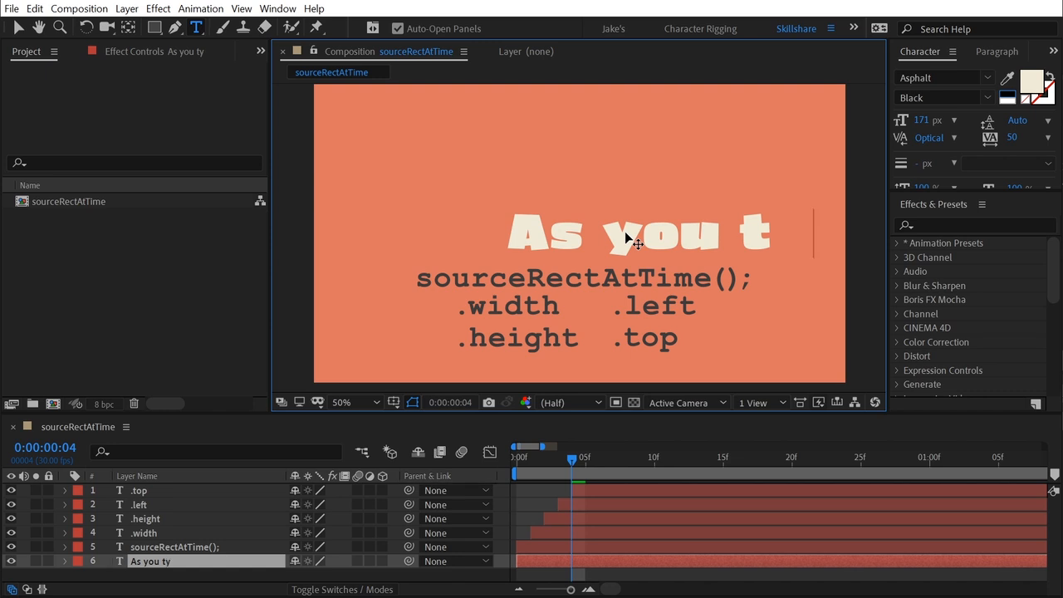
text(ype)
key(Escape)
key(v)
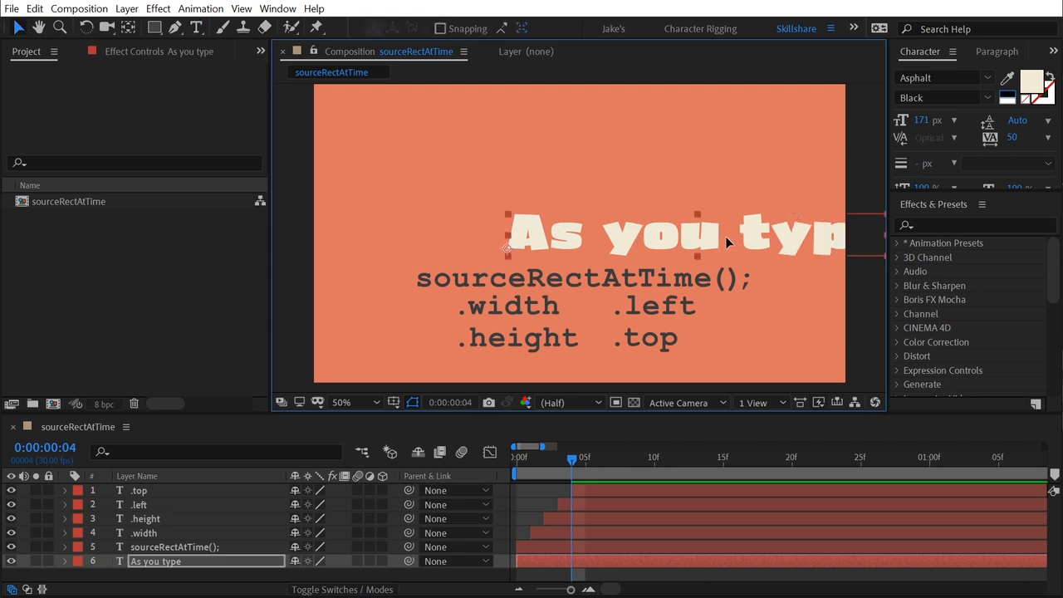
Try centre and right paragraph alignment on the "As you type" layer to compare how the text sits around its anchor point.
click(996, 51)
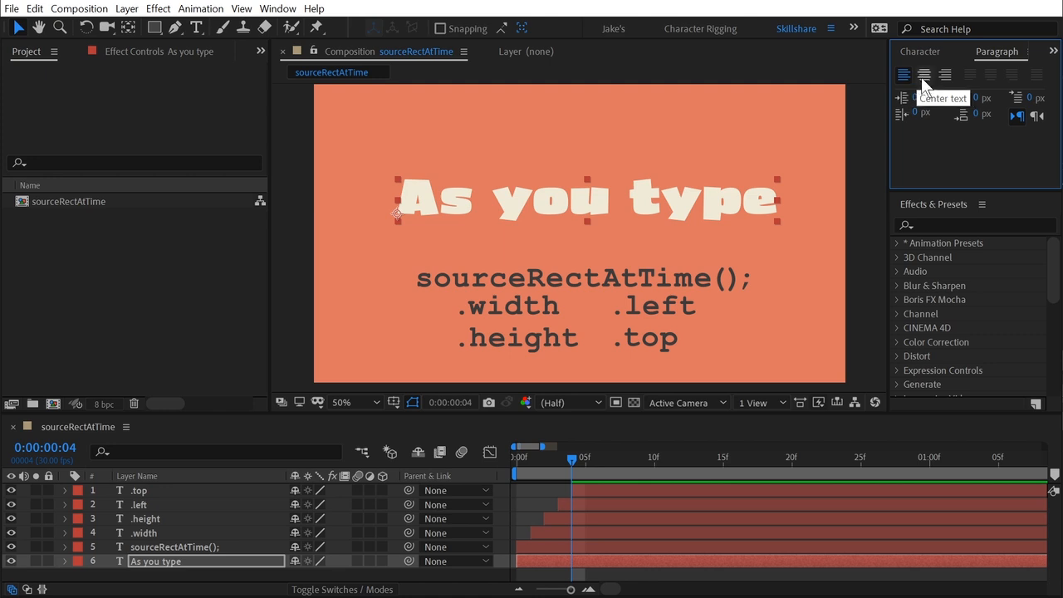
click(923, 76)
drag(390, 215, 597, 216)
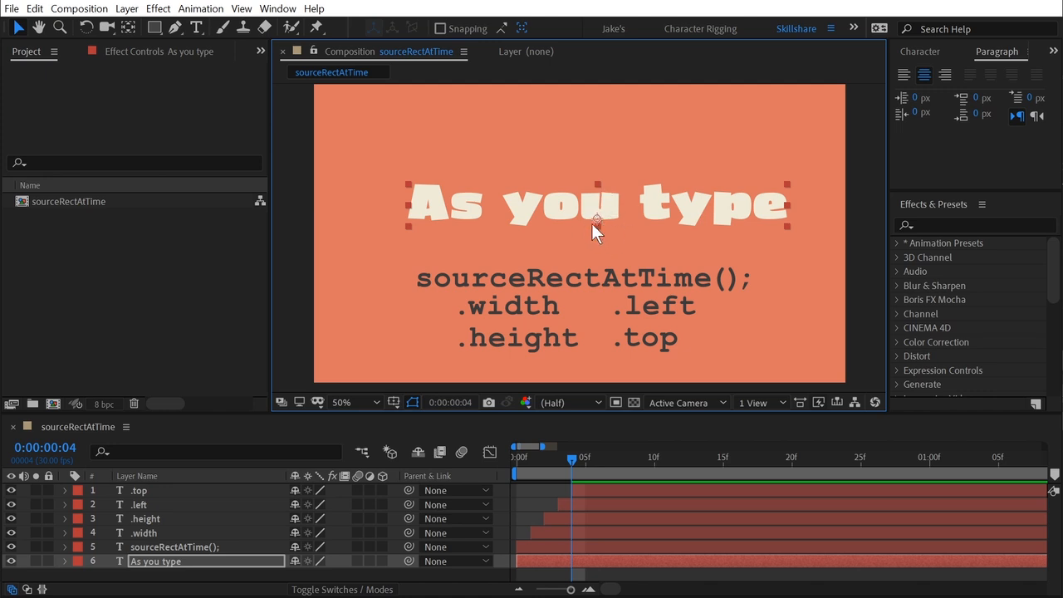
click(946, 75)
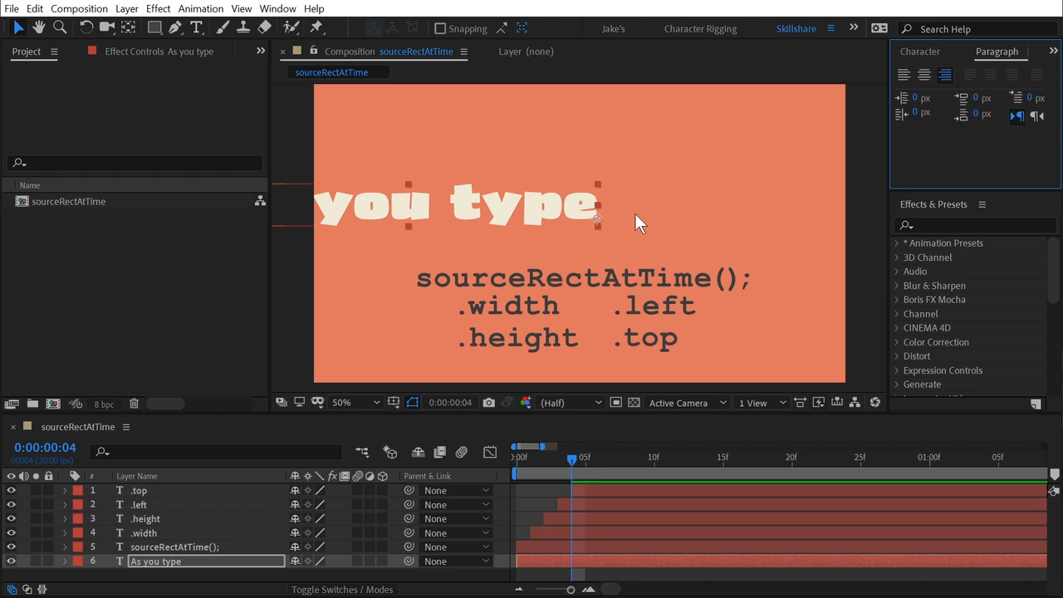
Left-align the "As you type" text and reposition it roughly centred above "sourceRectAtTime();".
click(903, 74)
drag(706, 203, 523, 206)
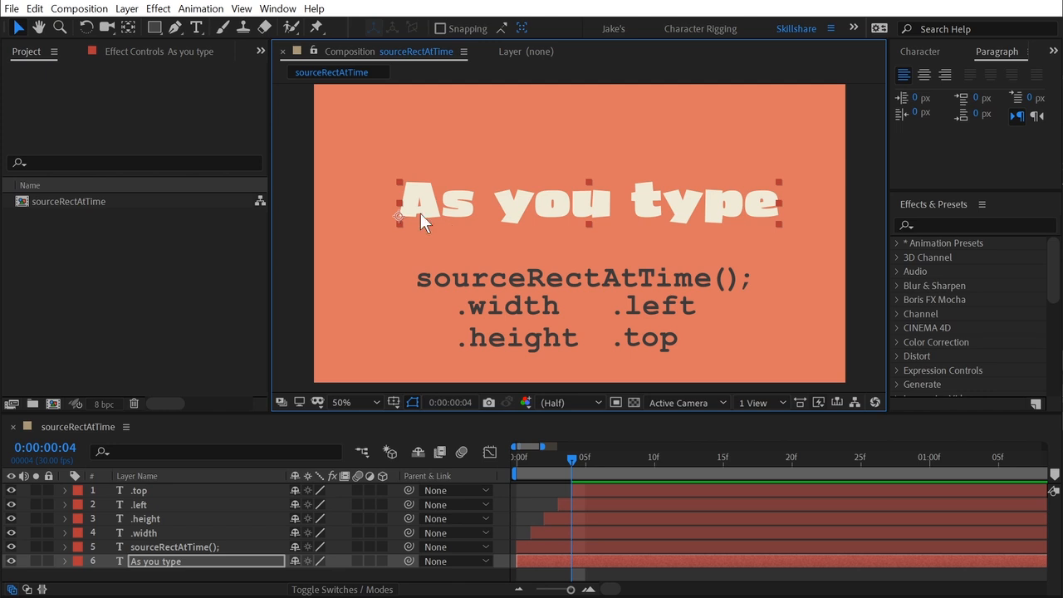
Examine the anchor point of the "As you type" layer against the lower corner of the letter A.
key(period)
key(space)
drag(413, 169, 619, 210)
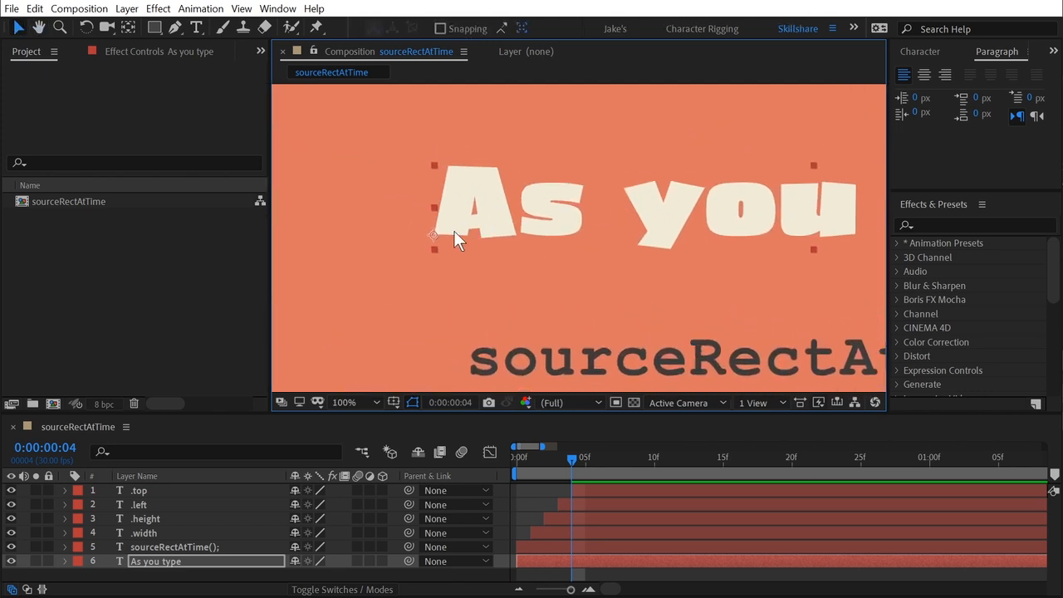
key(space)
drag(769, 232, 721, 256)
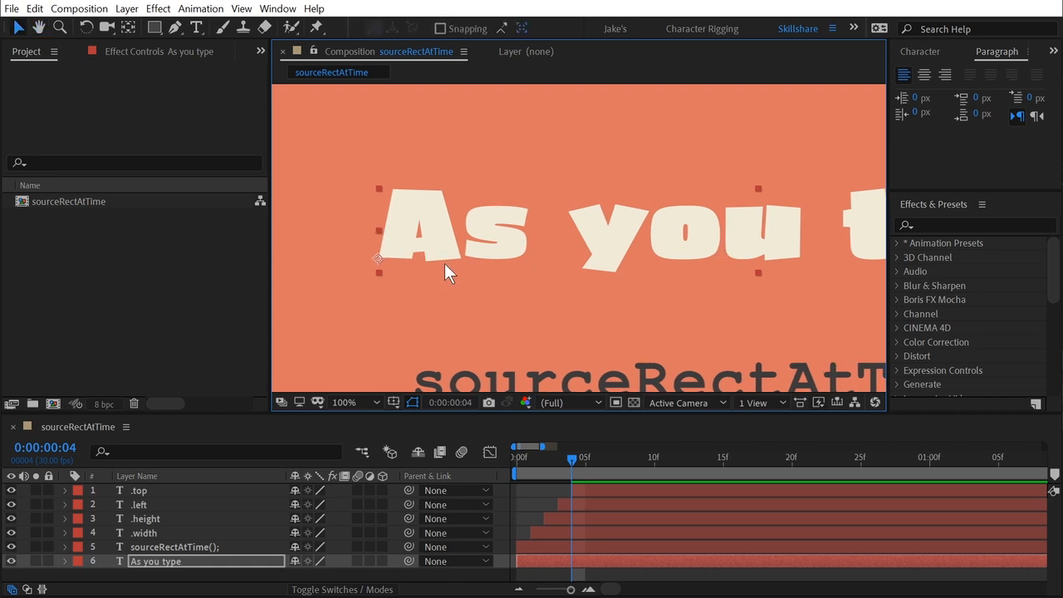
scroll(388, 258, up, 4)
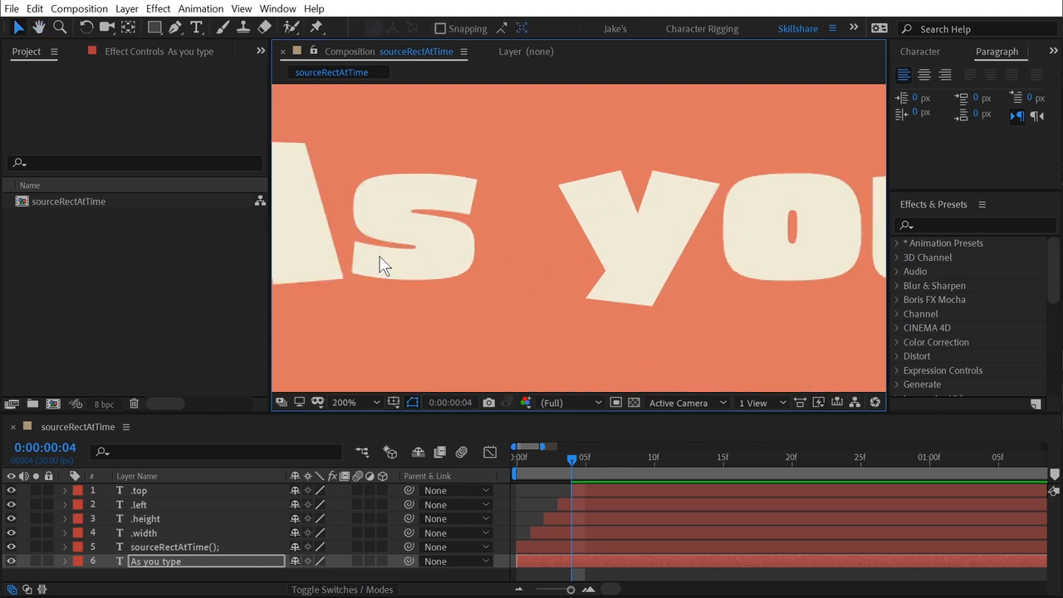
key(space)
drag(456, 294, 621, 287)
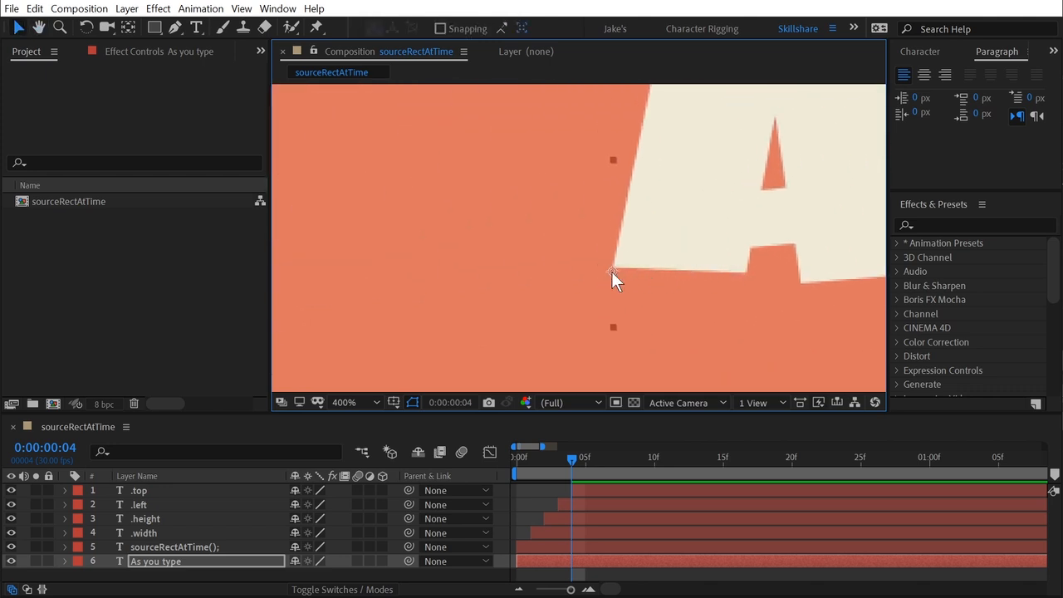
scroll(757, 276, down, 2)
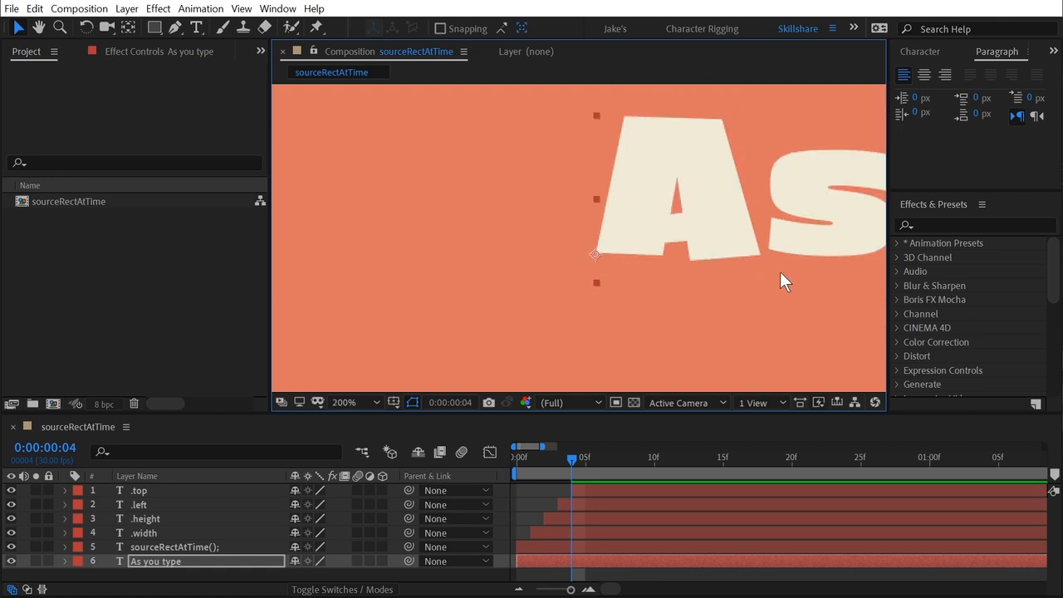
key(space)
drag(780, 271, 636, 260)
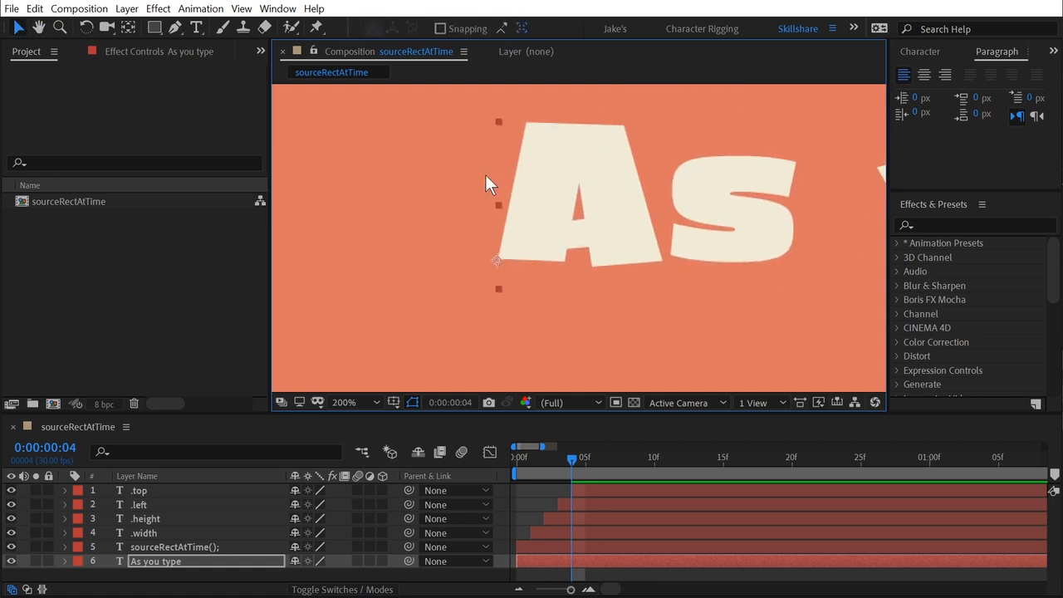
Show the rulers and place a horizontal and a vertical guide crossing exactly at the "As you type" layer's anchor point.
key(ctrl+r)
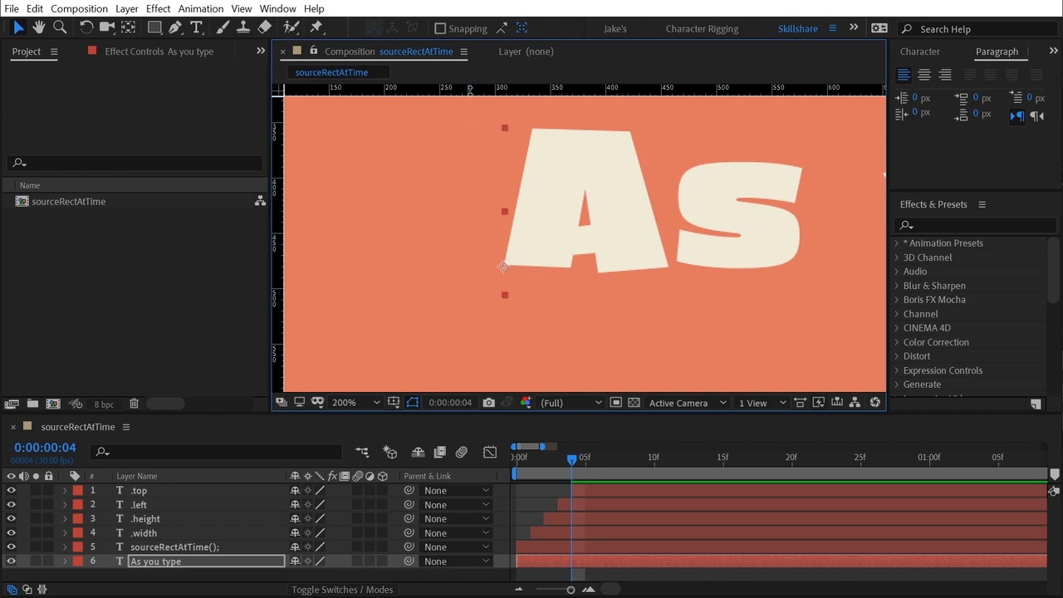
drag(469, 91, 514, 267)
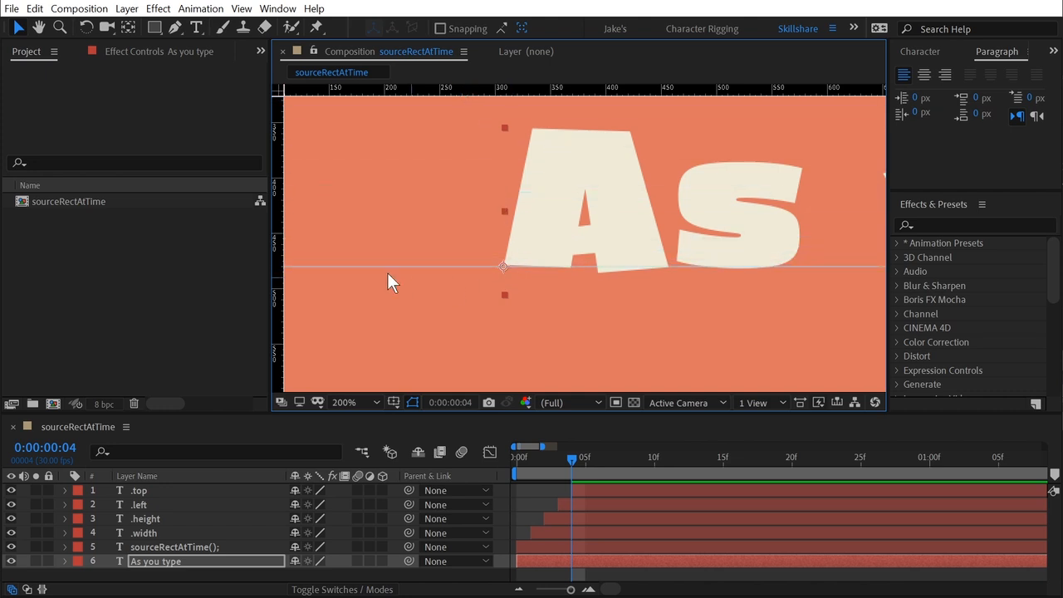
drag(279, 242, 504, 284)
scroll(500, 272, up, 3)
key(space)
drag(439, 330, 735, 174)
drag(534, 287, 955, 252)
drag(674, 280, 738, 261)
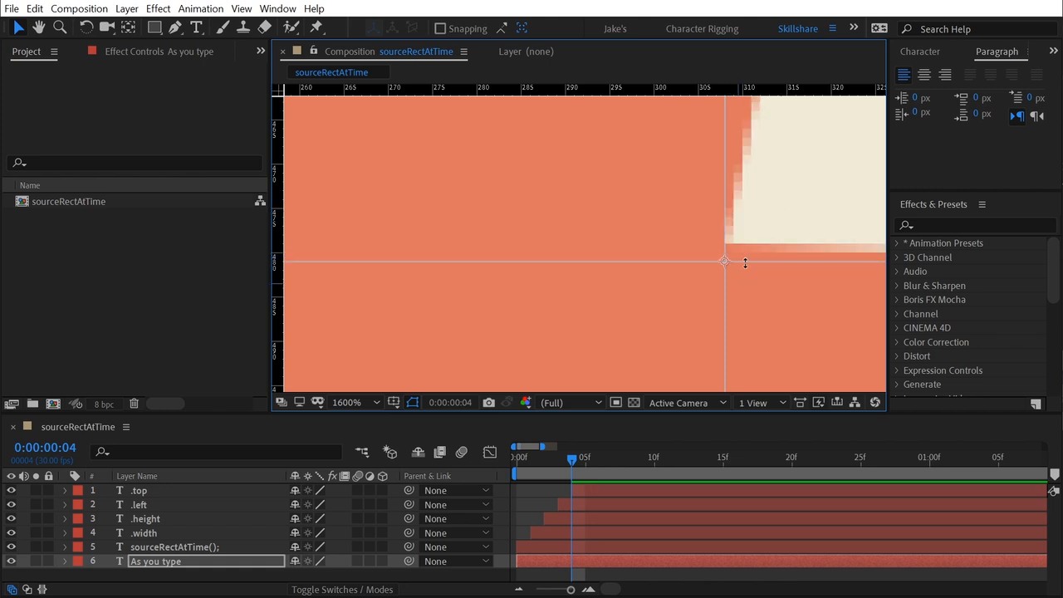
Examine how the letters of "As you type" sit relative to the horizontal guide along the whole line of text.
key(comma)
key(comma)
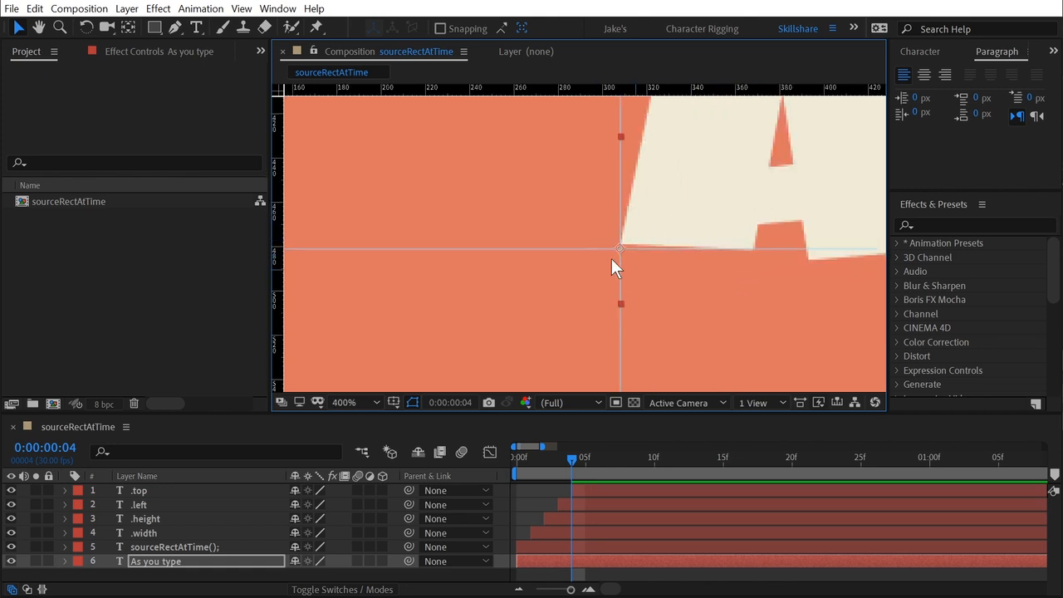
key(comma)
key(comma)
key(space)
drag(709, 225, 411, 216)
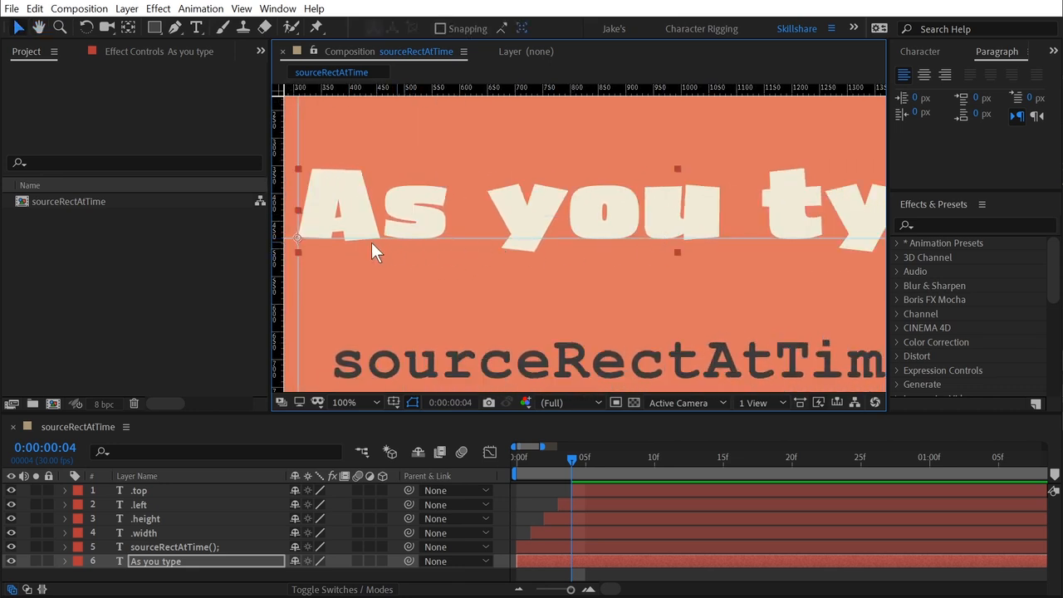
key(space)
drag(789, 241, 417, 248)
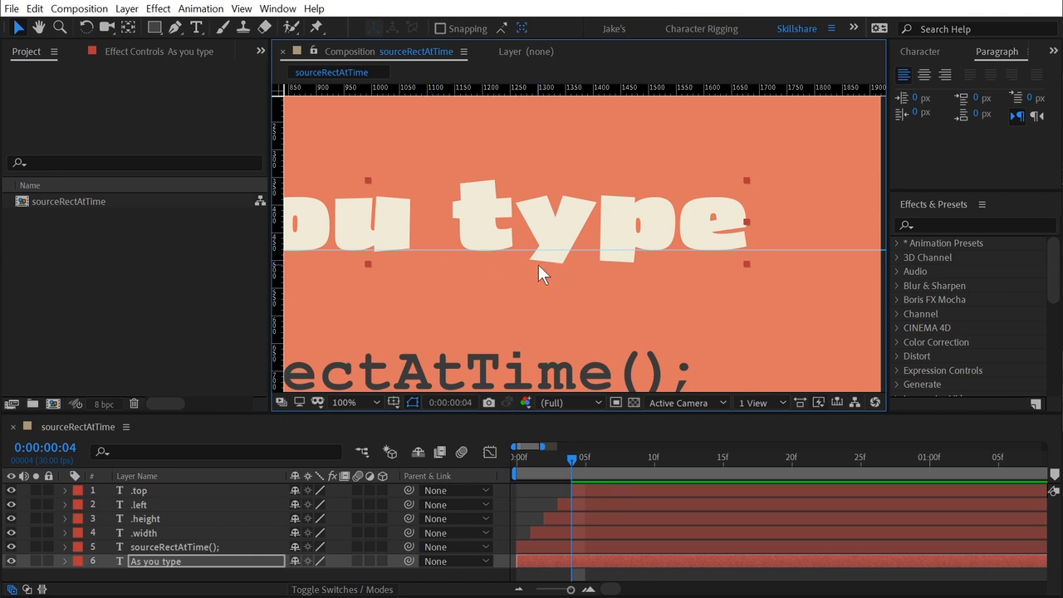
key(space)
drag(493, 273, 948, 263)
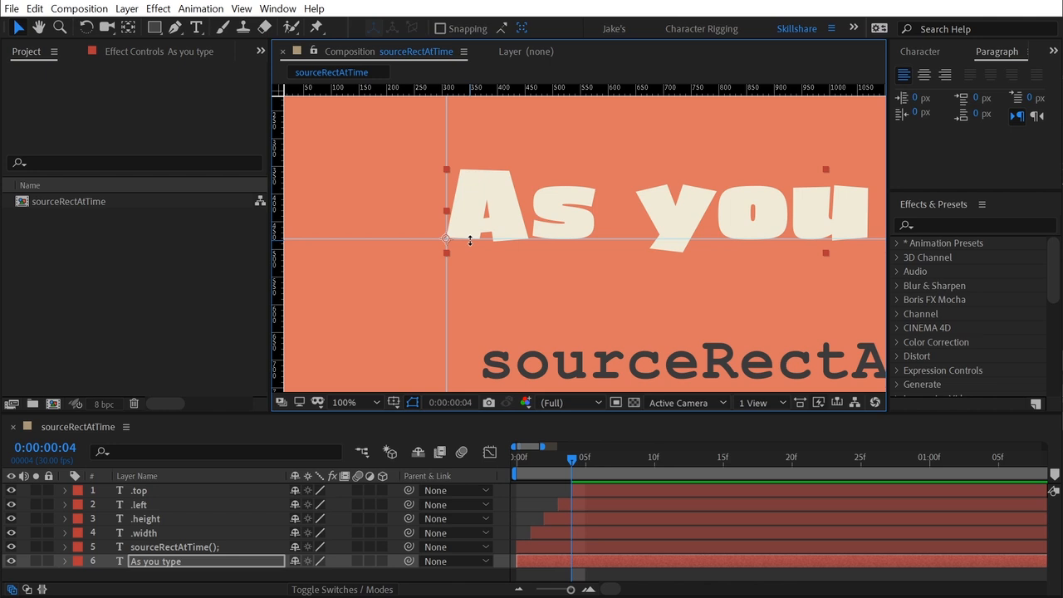
Inspect closely the gap between the guide intersection at the anchor point and the lower corner of the letter A.
scroll(442, 252, up, 3)
key(space)
drag(520, 235, 789, 299)
drag(432, 245, 778, 325)
drag(440, 291, 807, 253)
drag(581, 249, 672, 260)
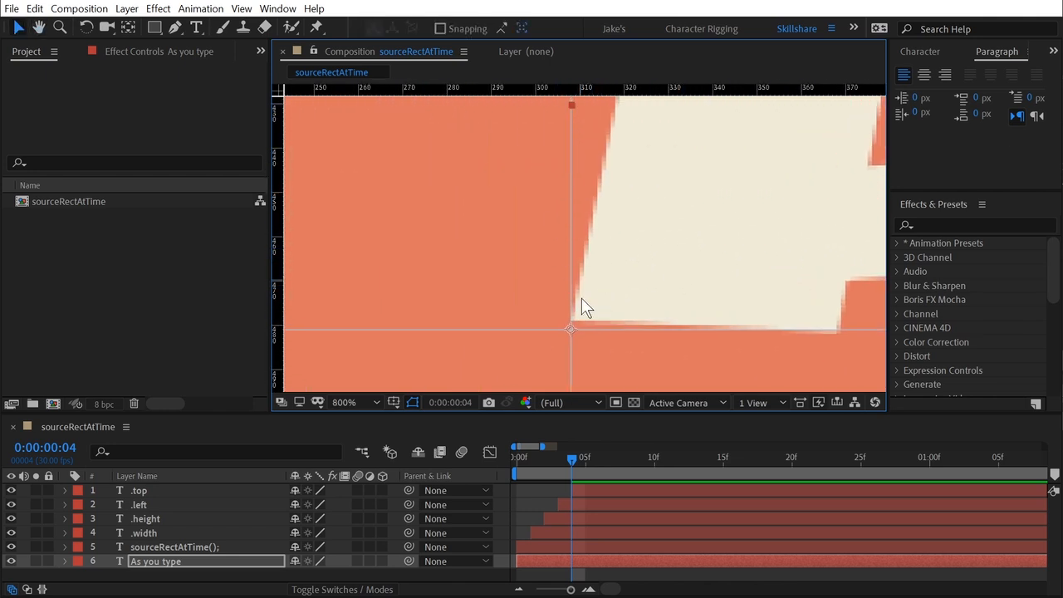
Insert a "y" before the "As you type" text and examine where the letter's edges fall relative to the two guides.
scroll(564, 327, up, 1)
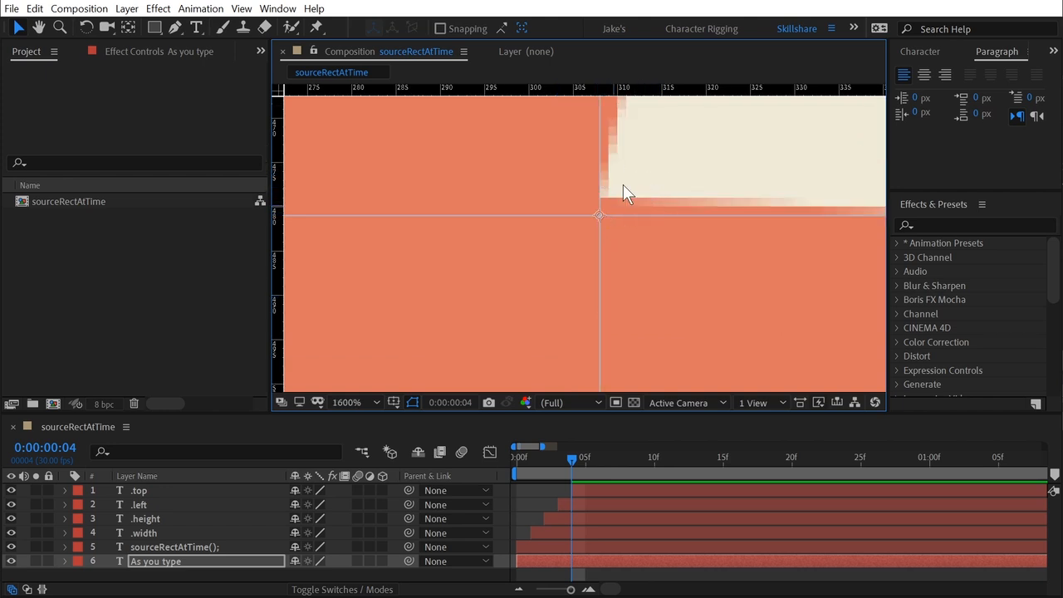
scroll(619, 196, down, 5)
scroll(625, 232, up, 1)
scroll(628, 240, up, 3)
key(ctrl+t)
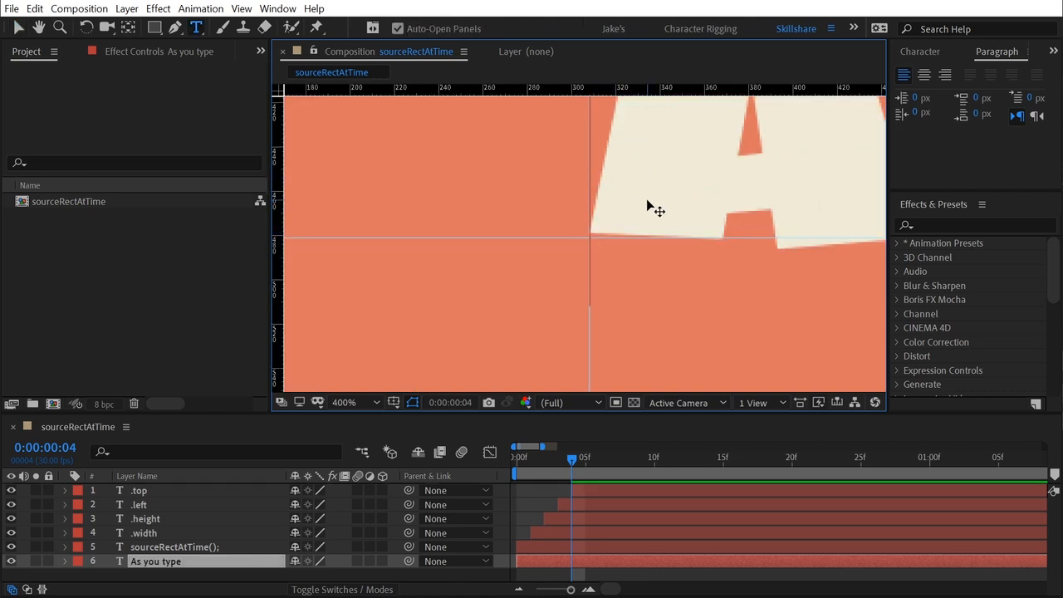
text(y)
scroll(665, 236, up, 3)
drag(698, 254, 669, 238)
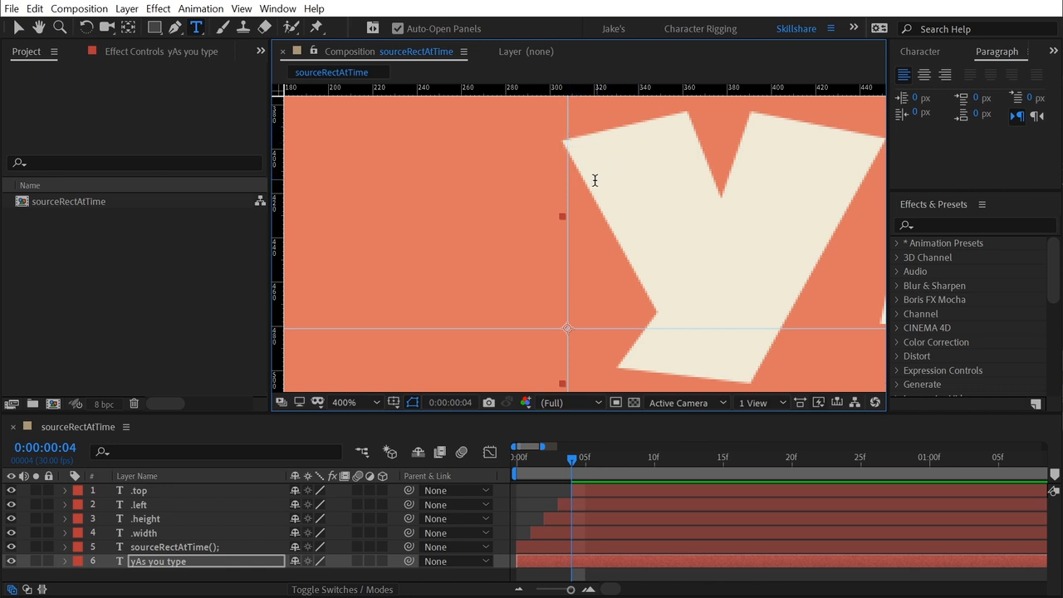
key(Return)
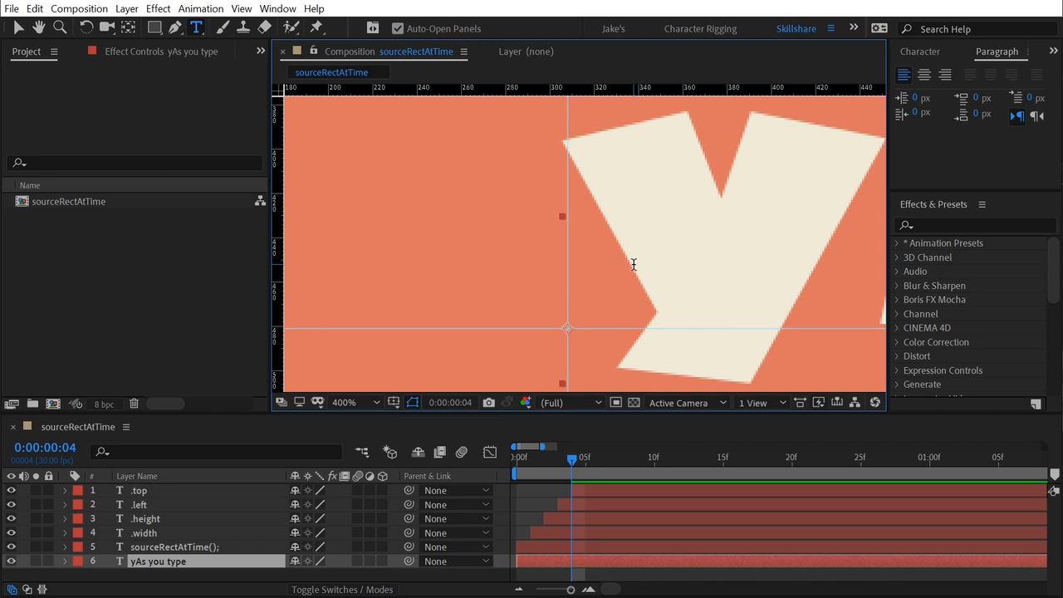
scroll(634, 262, down, 2)
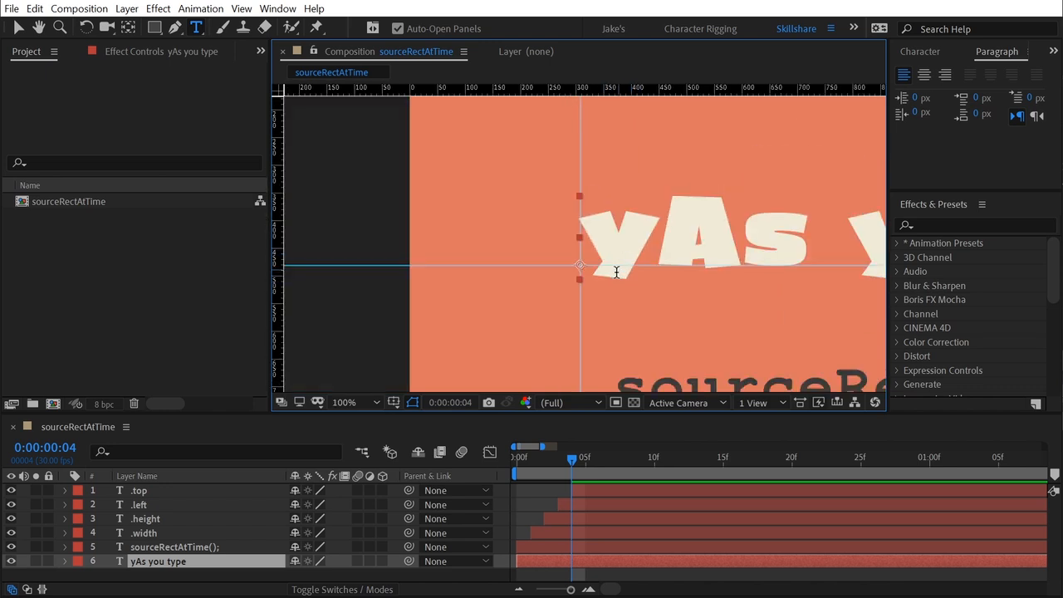
Replace the whole content of the bottommost text layer with the word "Text".
key(space)
drag(710, 253, 526, 201)
scroll(611, 212, down, 1)
click(704, 212)
key(ctrl+a)
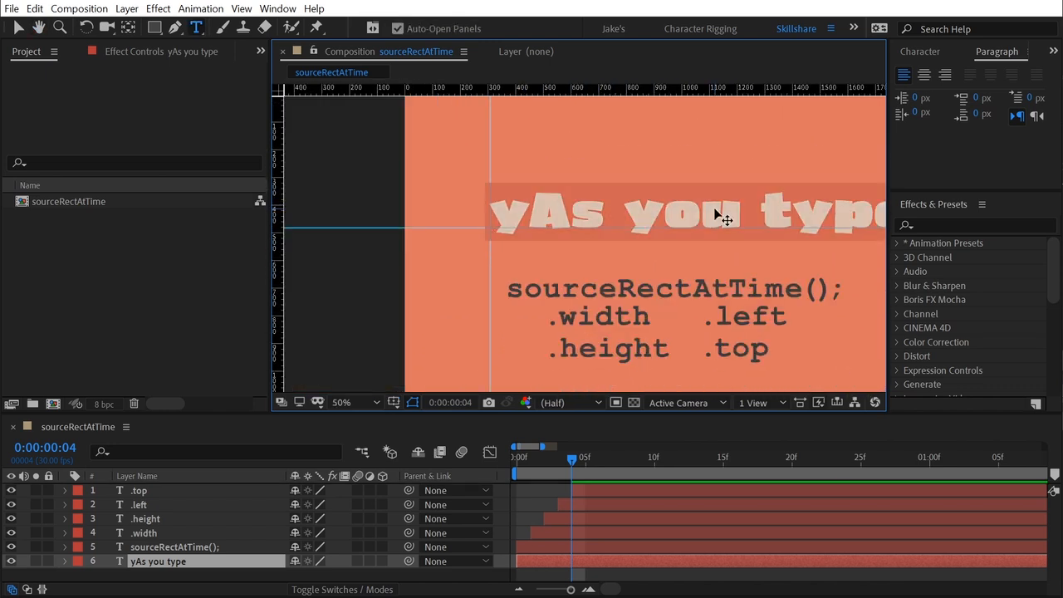
text(Text)
key(Escape)
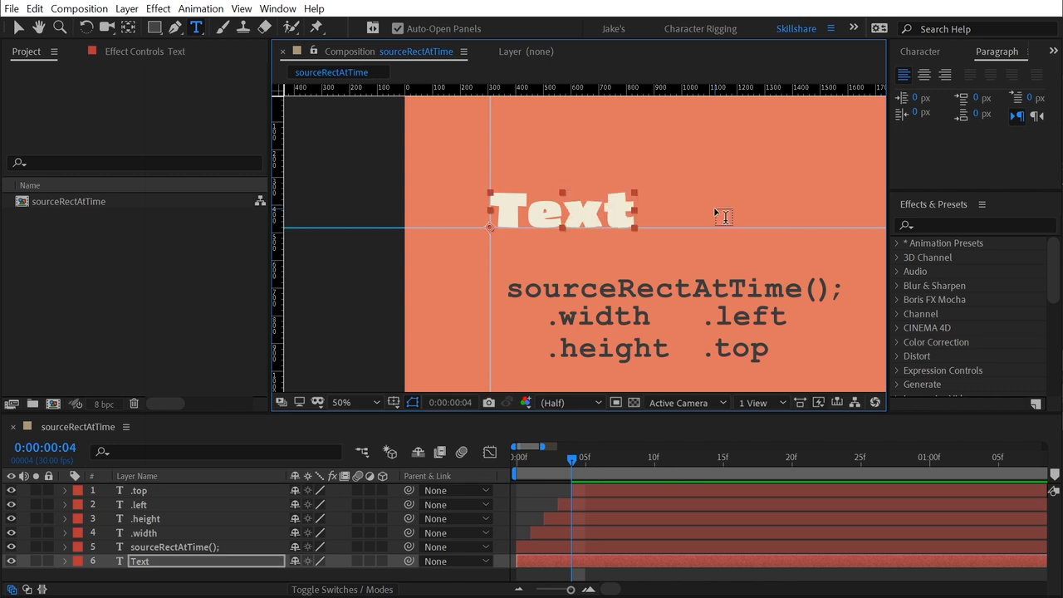
Remove the vertical and the horizontal guide from the composition.
key(v)
drag(490, 138, 262, 169)
drag(397, 227, 428, 91)
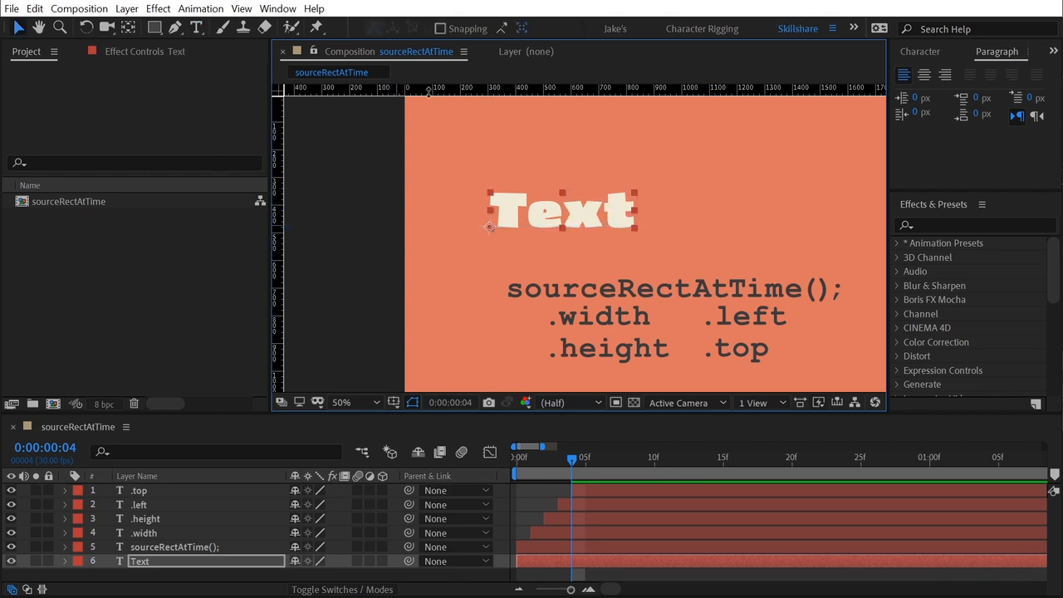
Hide the rulers and move the word "Text" so it sits centered just above the sourceRectAtTime(); line.
key(ctrl+r)
drag(757, 235, 674, 238)
drag(492, 202, 594, 239)
key(')
key(')
click(709, 181)
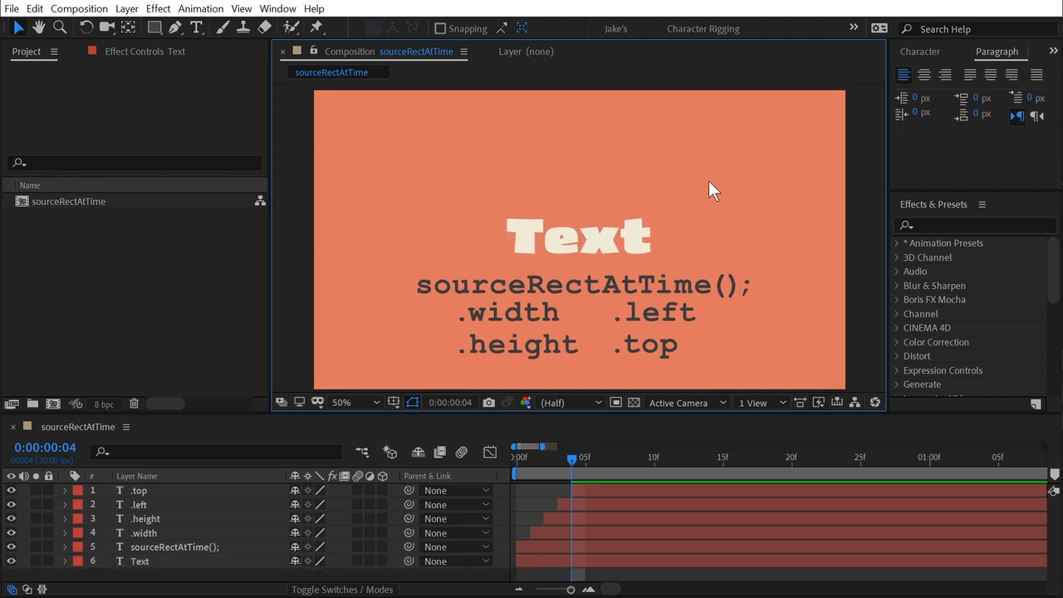
Create a rectangle shape layer filling the whole composition and place it beneath all the text layers.
click(155, 31)
double_click(157, 26)
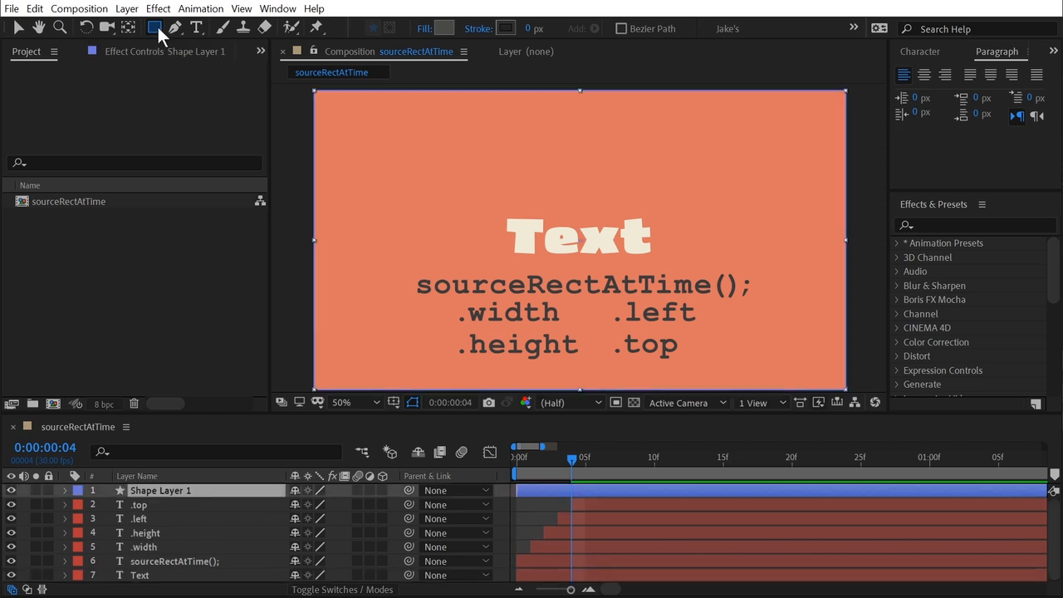
key(v)
drag(175, 490, 185, 588)
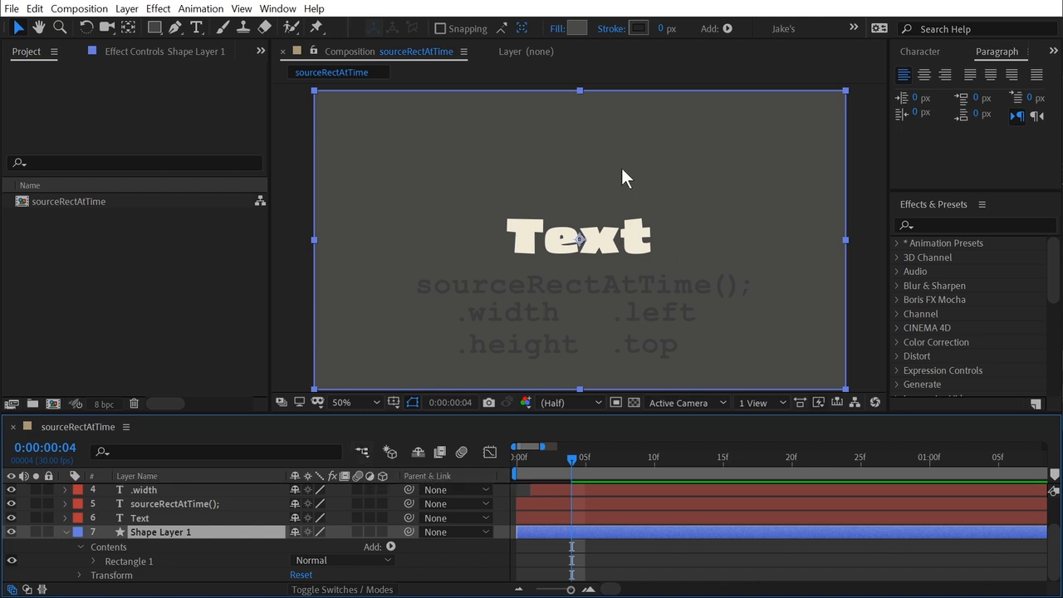
Reveal the Size and Position properties of the shape layer's rectangle path.
click(93, 560)
click(107, 533)
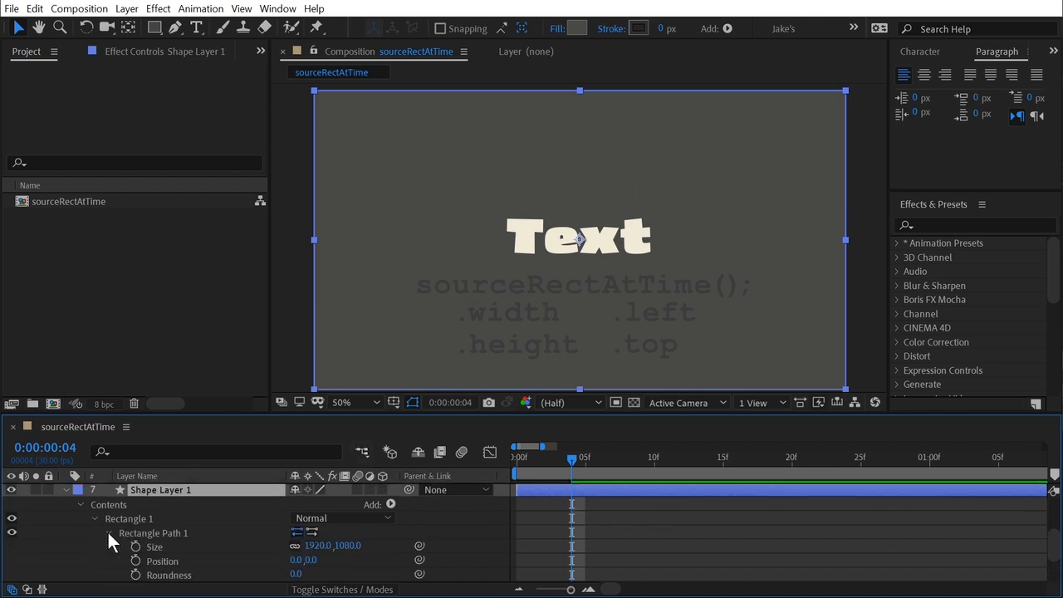
click(154, 545)
click(159, 563)
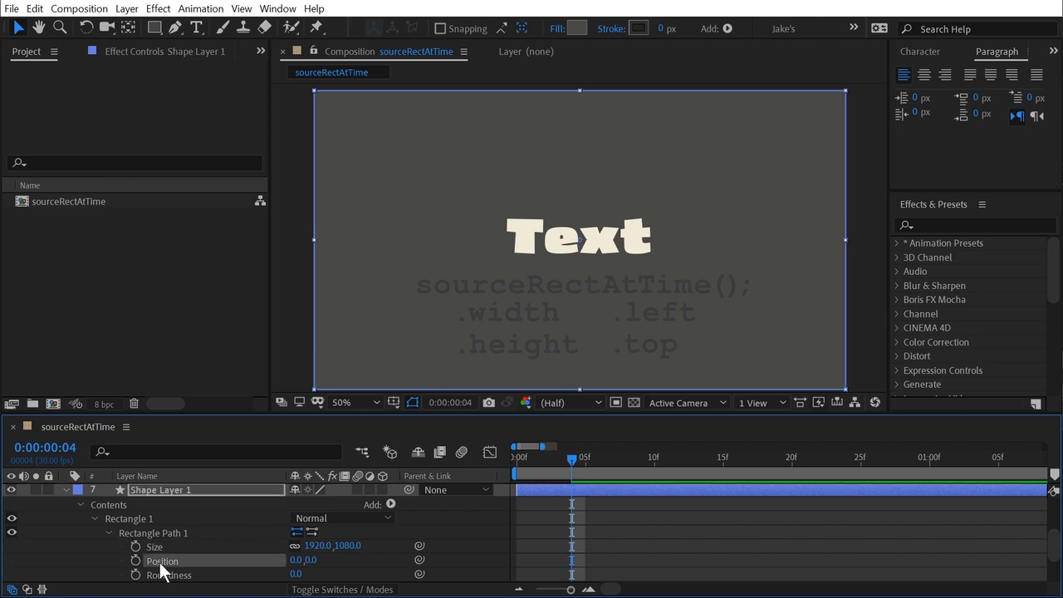
drag(107, 545, 156, 563)
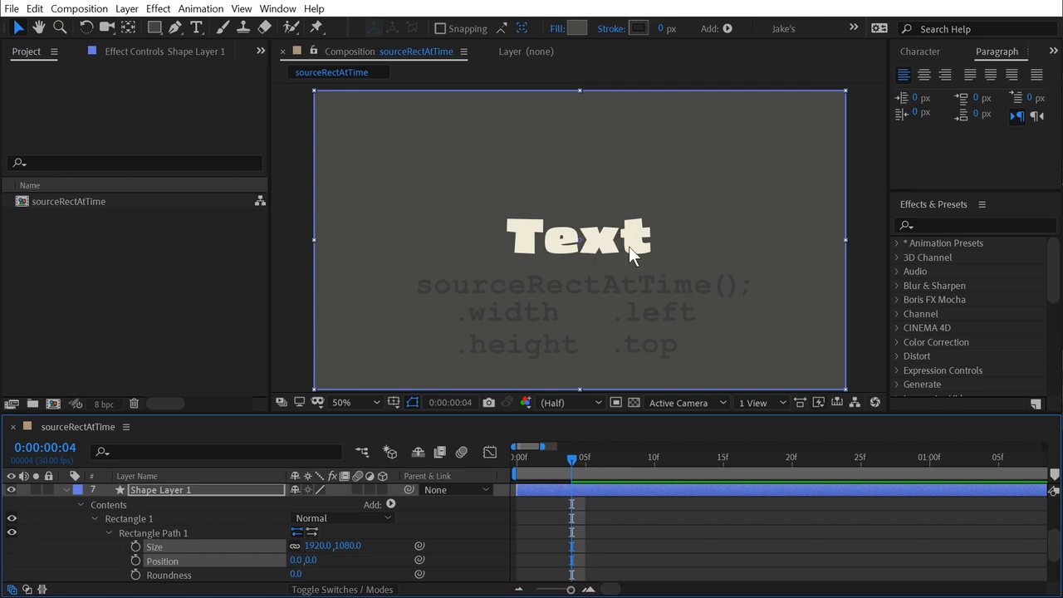
key(ctrl+shift+a)
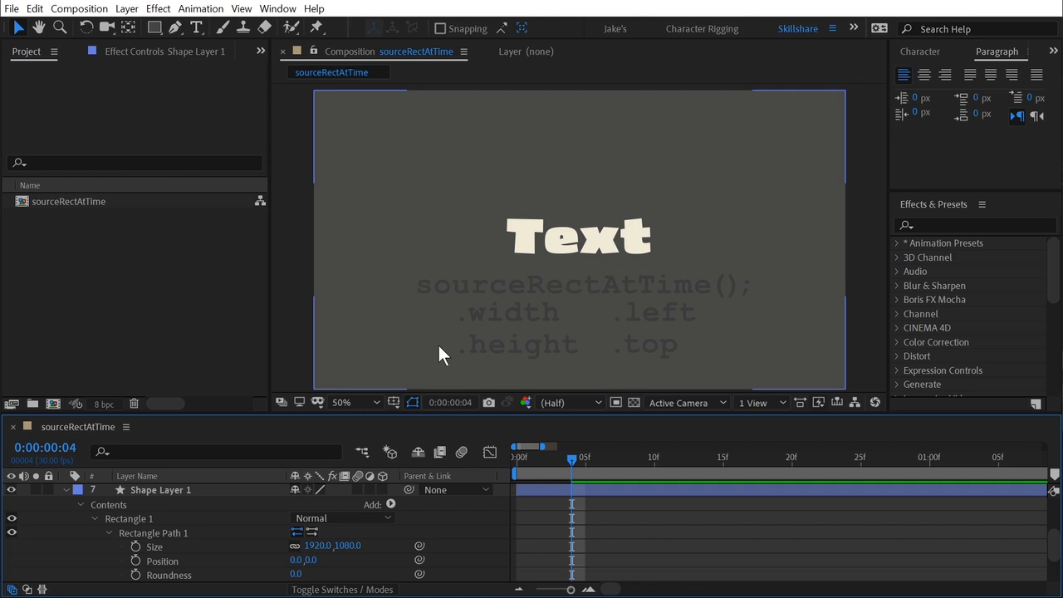
Add the expression sourceRectAtTime().width; to the Size property of the shape layer's rectangle path.
click(153, 547)
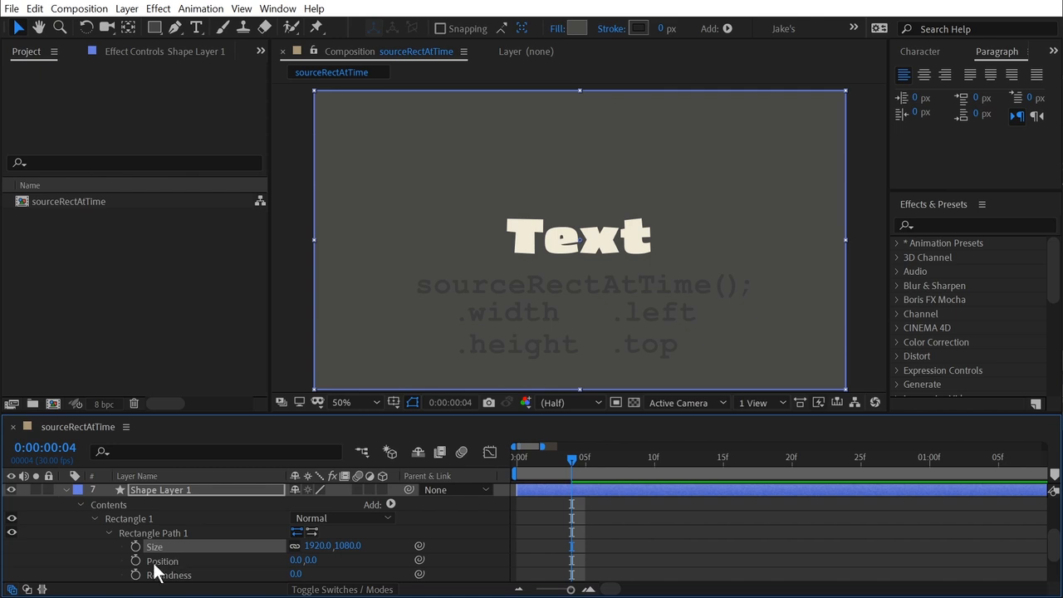
alt+click(137, 546)
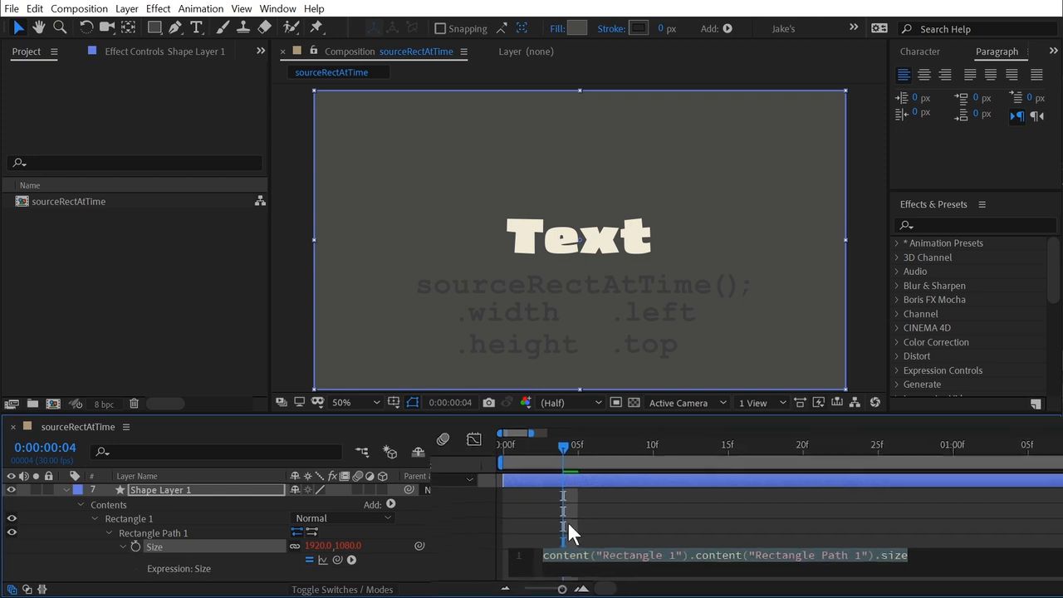
text(sourceRec)
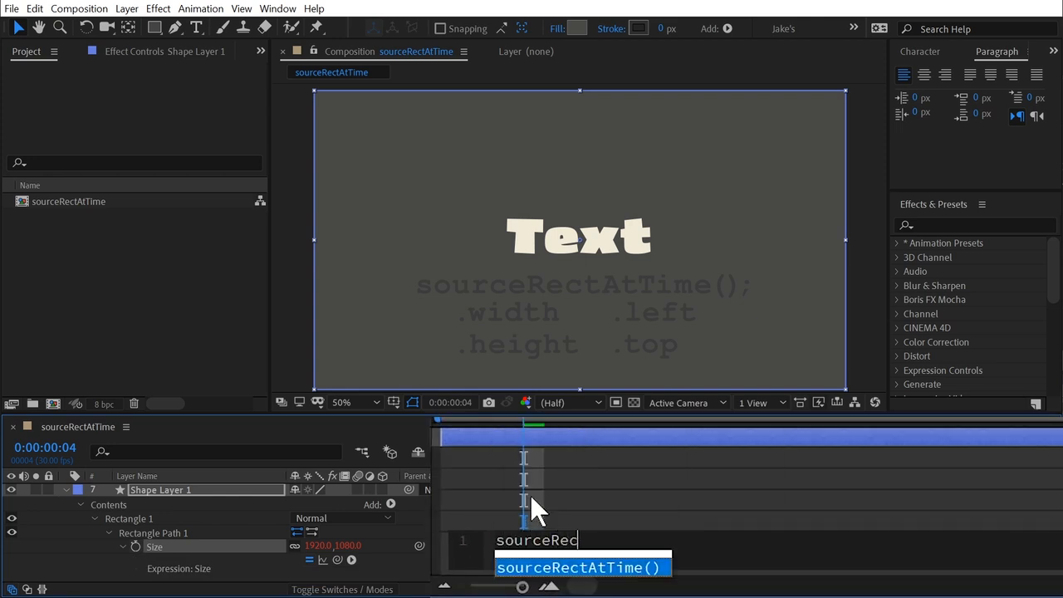
click(596, 573)
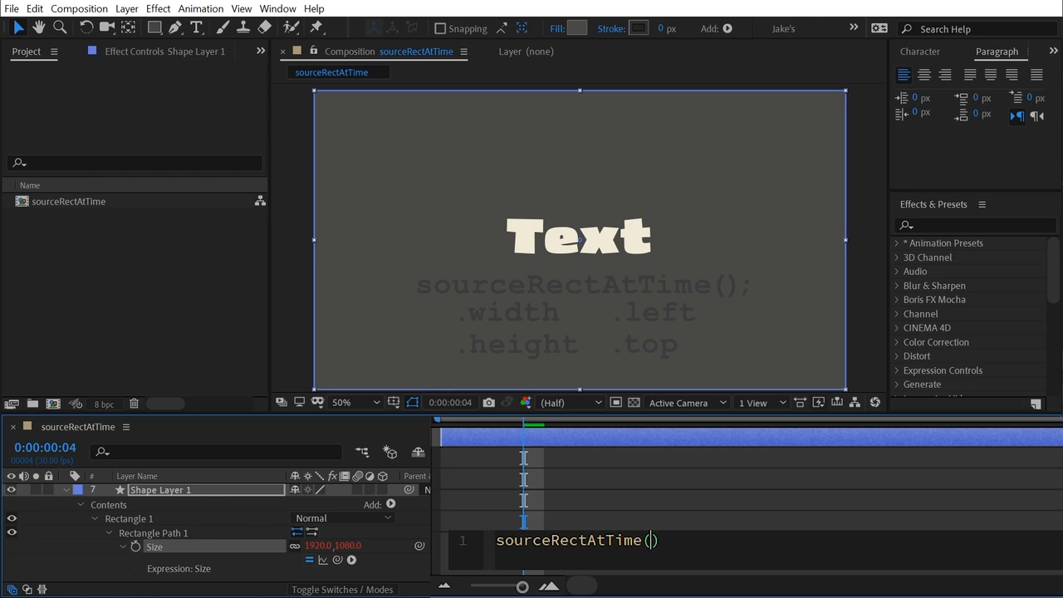
key(Right)
text(.)
text(width)
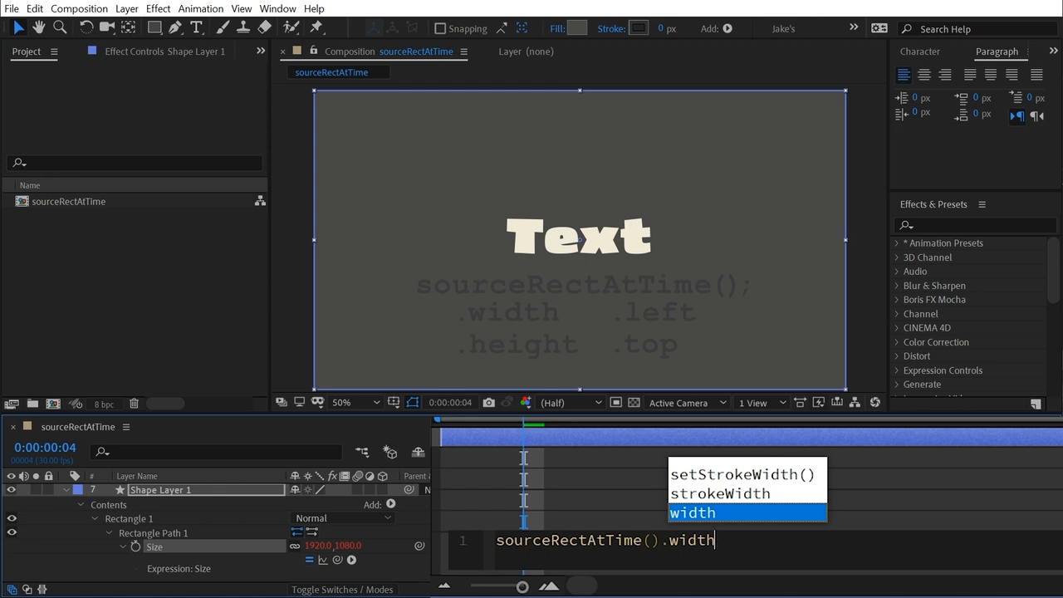
text(;)
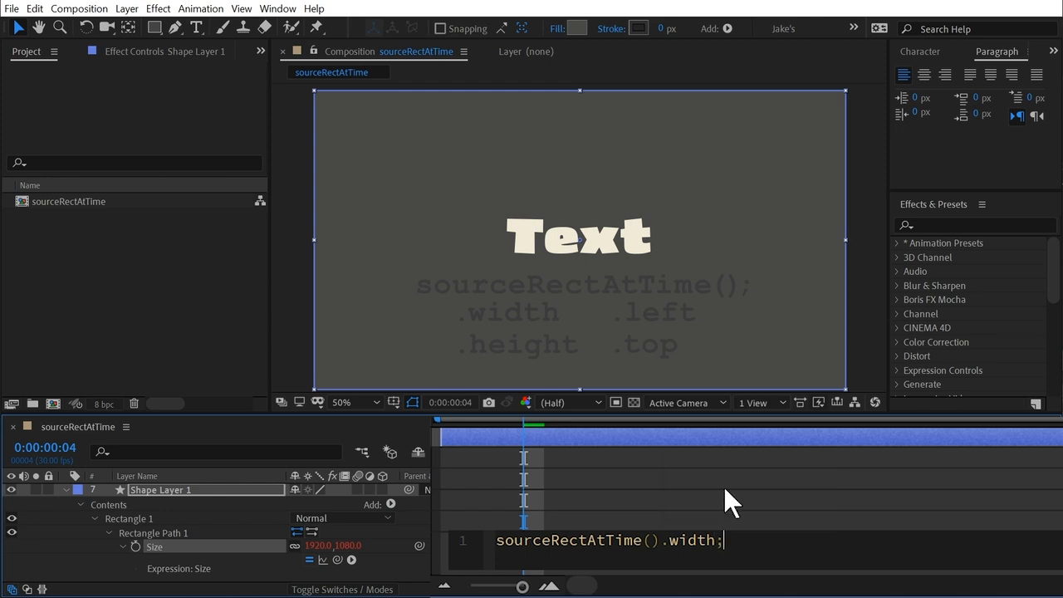
click(699, 491)
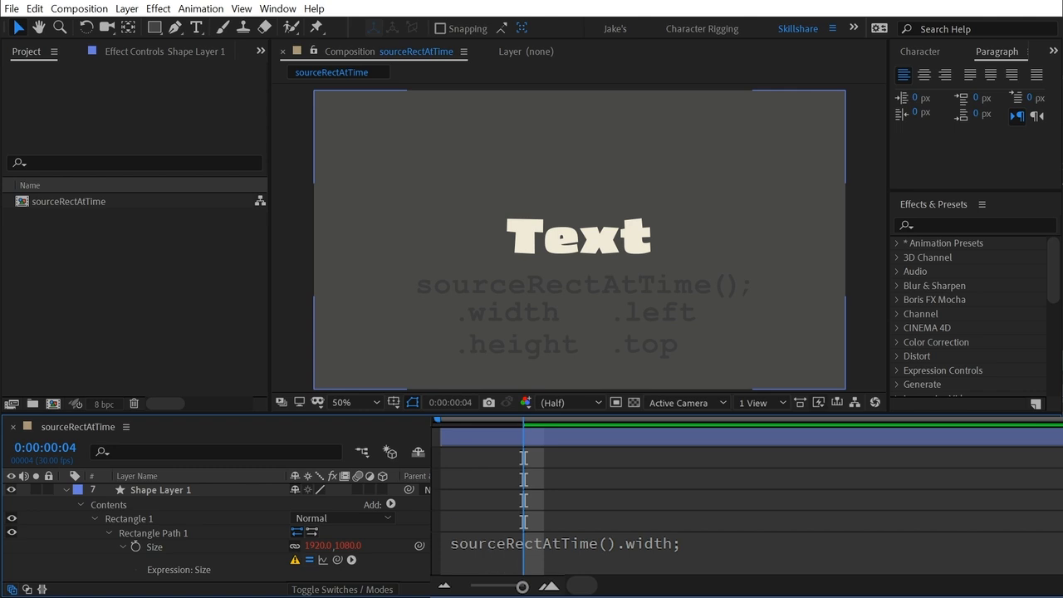
Enlarge the timeline area so the Text layer and the shape layer's Size expression show together, and select the Text layer.
scroll(488, 544, up, 2)
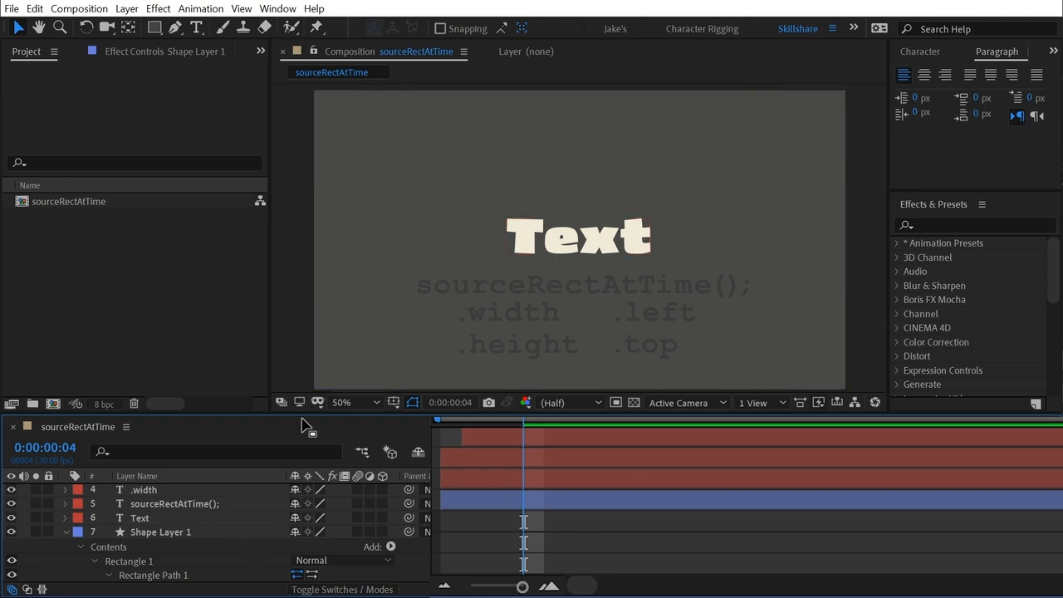
drag(304, 424, 309, 339)
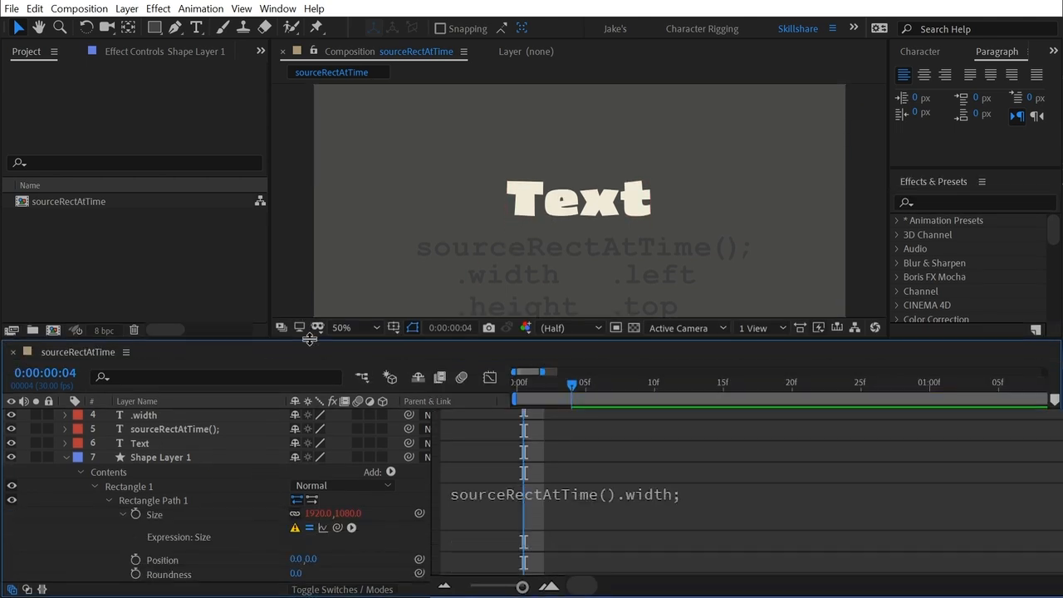
click(199, 455)
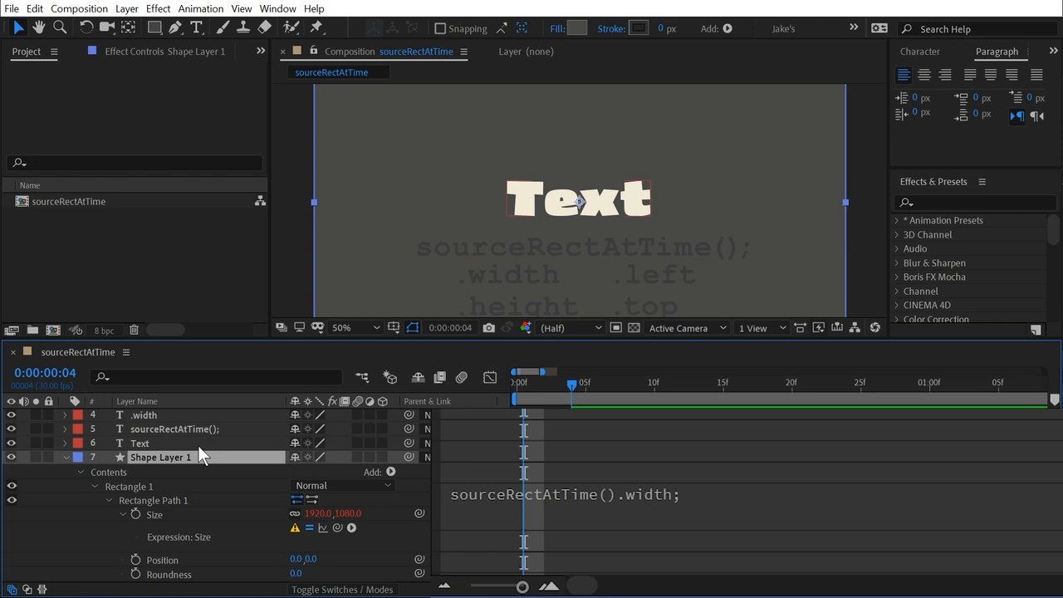
click(148, 441)
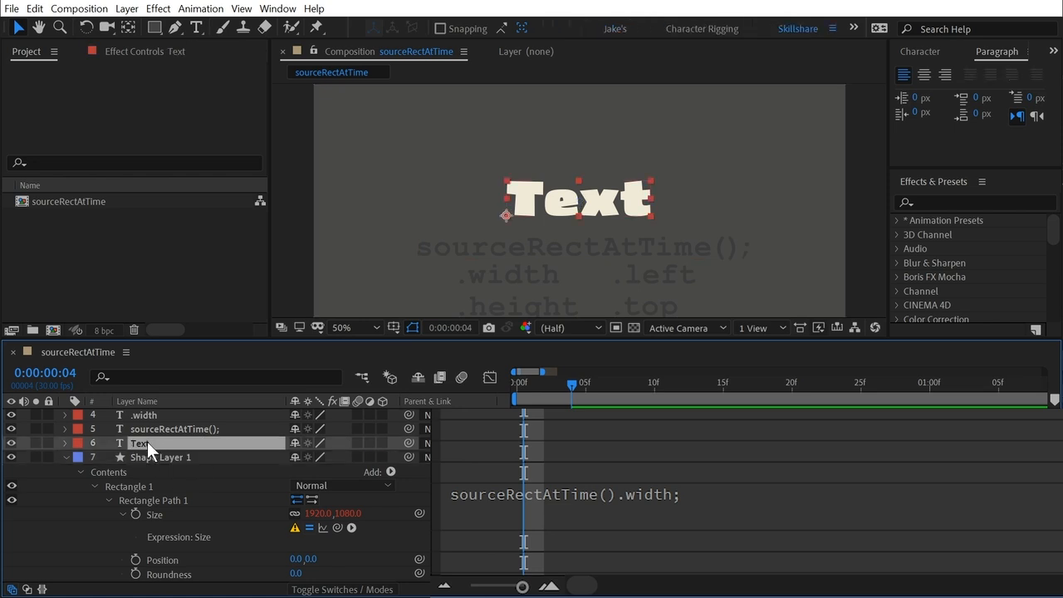
Add a first line to the Size expression declaring the Text layer as a variable: var txt = thisComp.layer("Text");.
click(509, 522)
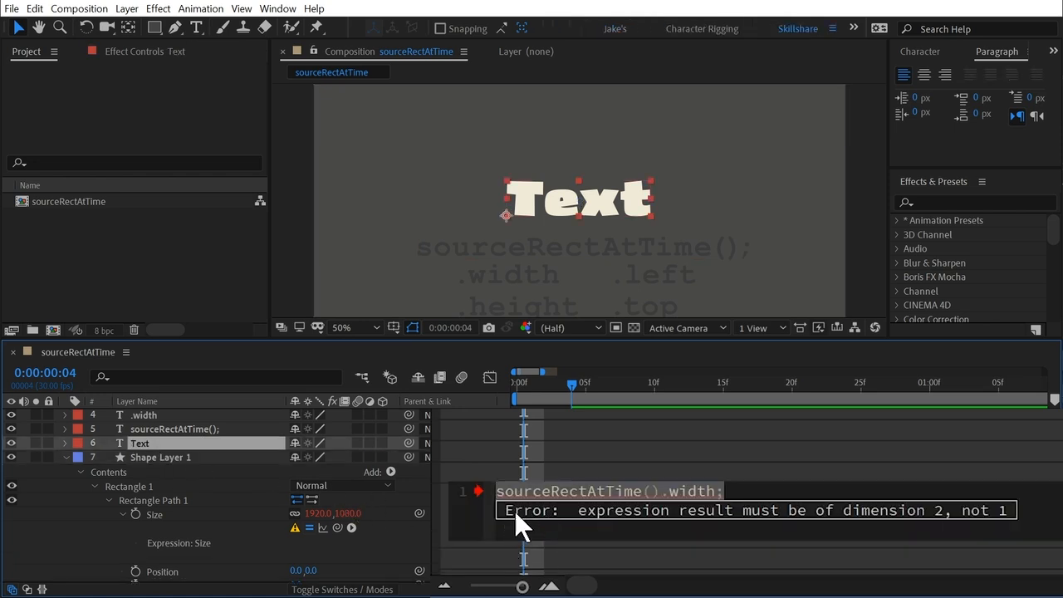
click(499, 494)
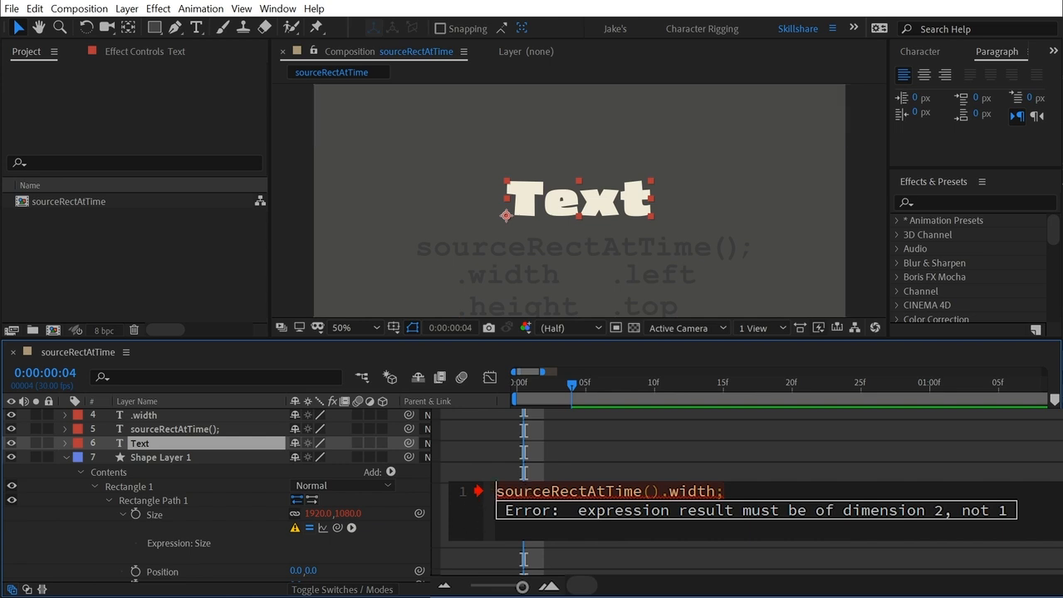
key(Return)
key(Up)
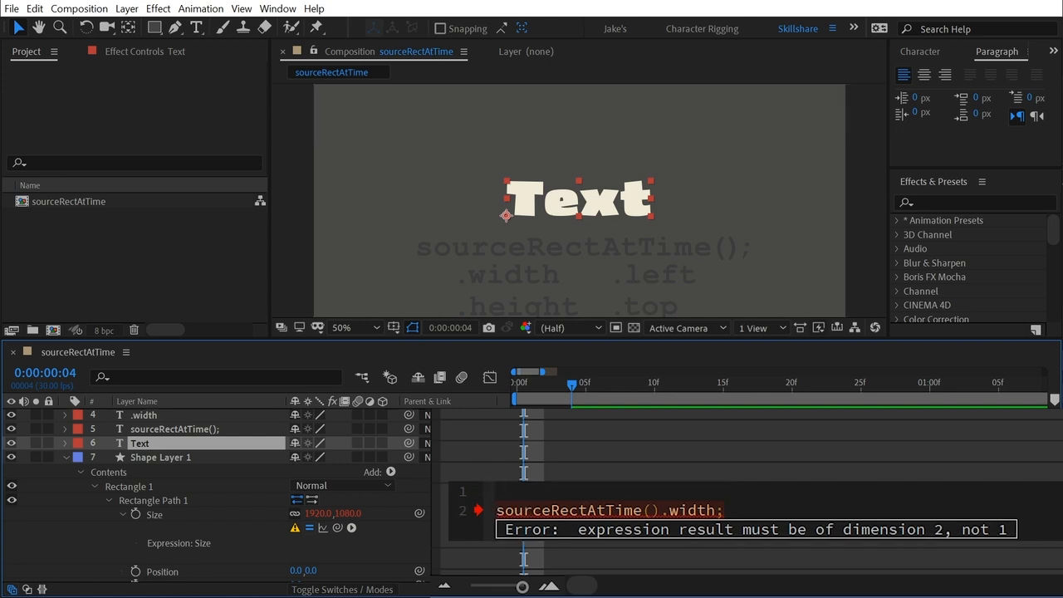
text(var txt)
text(=)
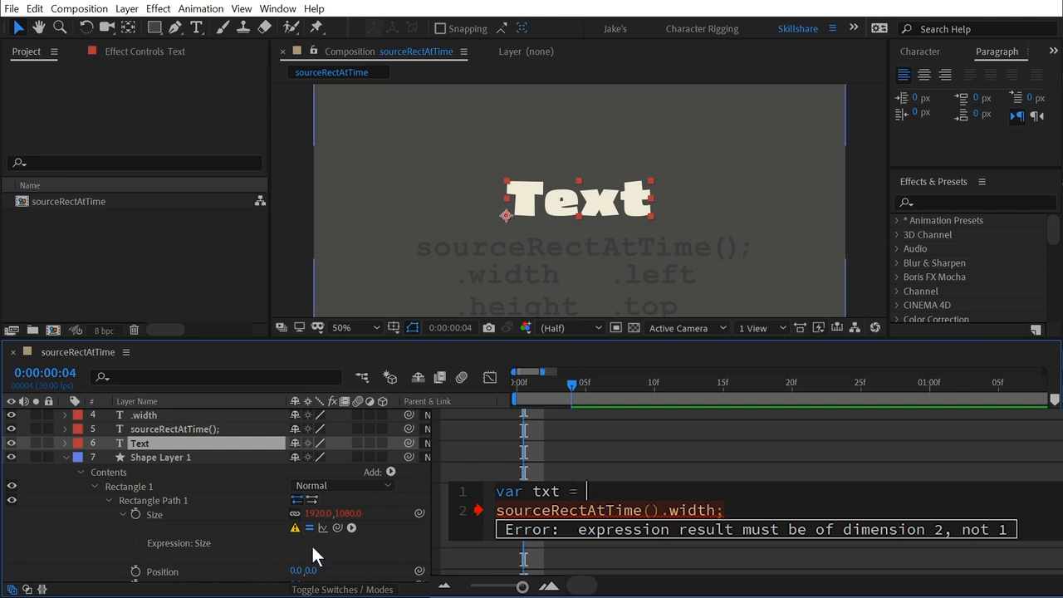
drag(336, 528, 166, 441)
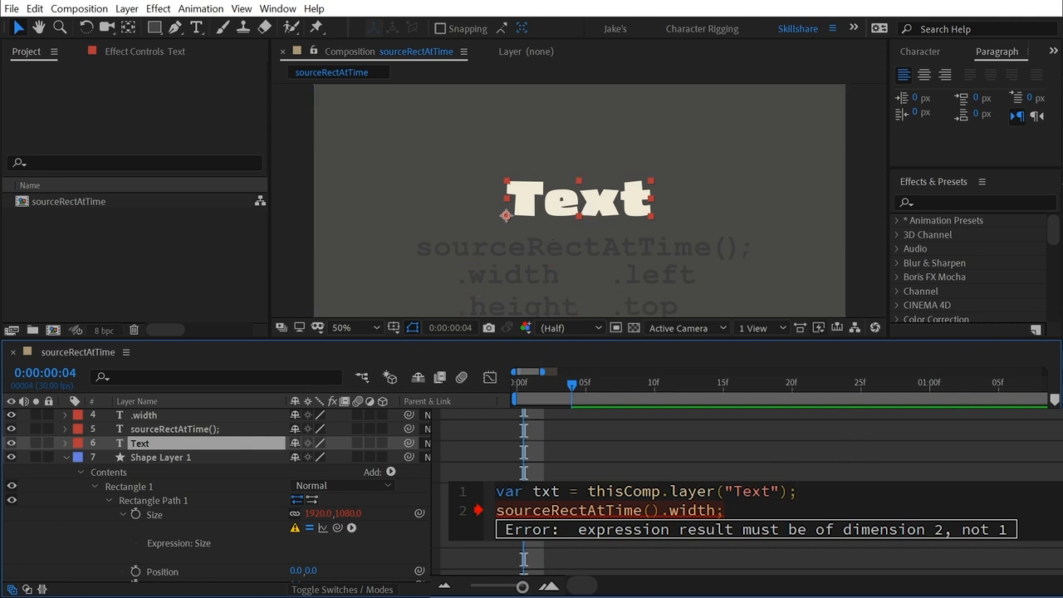
Make the second line of the Size expression reference the variable: txt.sourceRectAtTime().width;.
click(504, 511)
text(txt.)
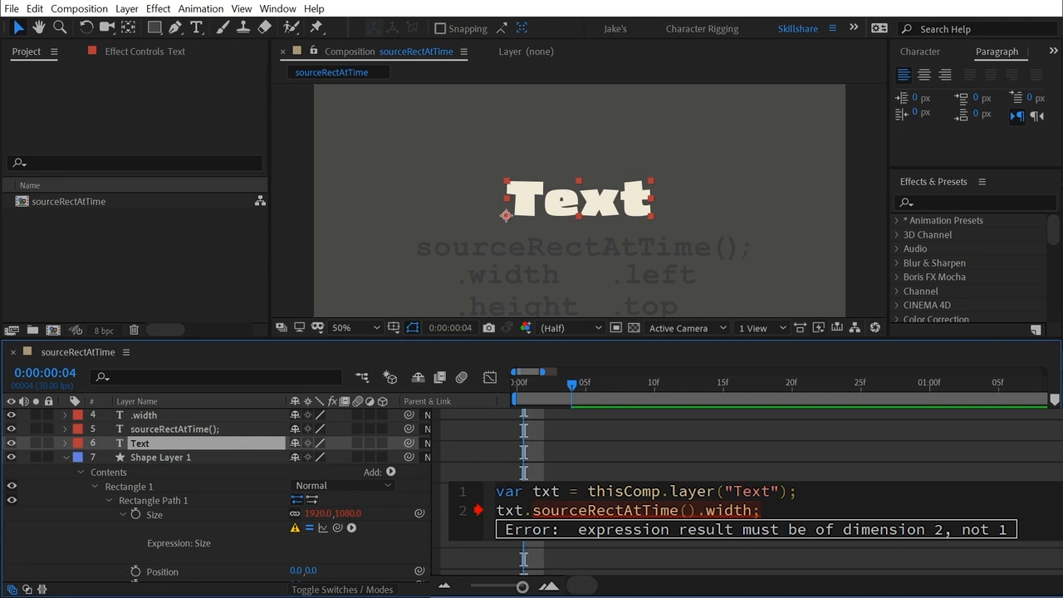
click(431, 508)
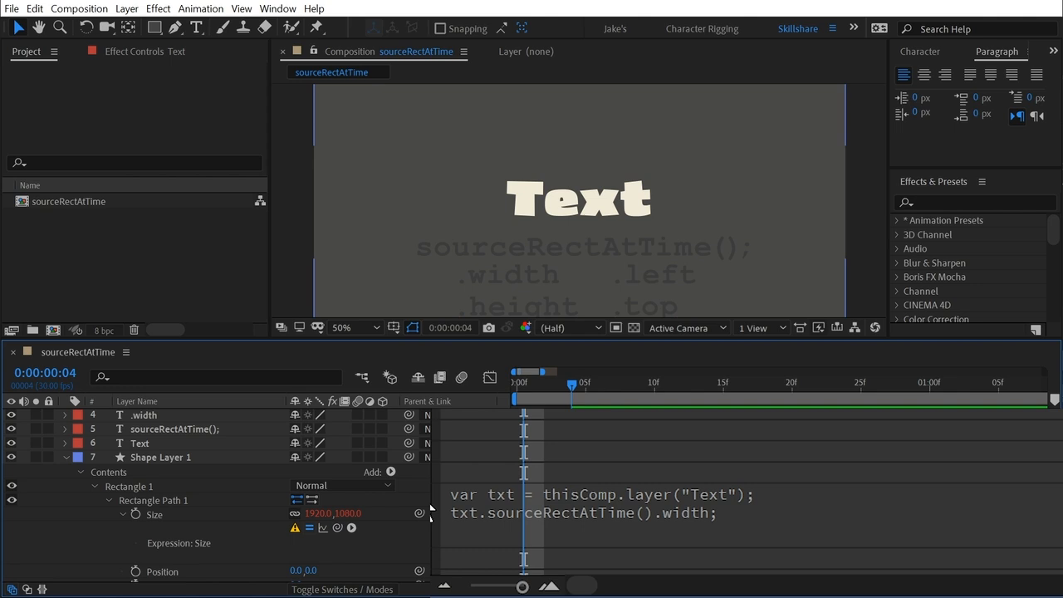
Read the error warning for the rectangle's Size expression and dismiss it.
click(296, 530)
drag(428, 231, 774, 292)
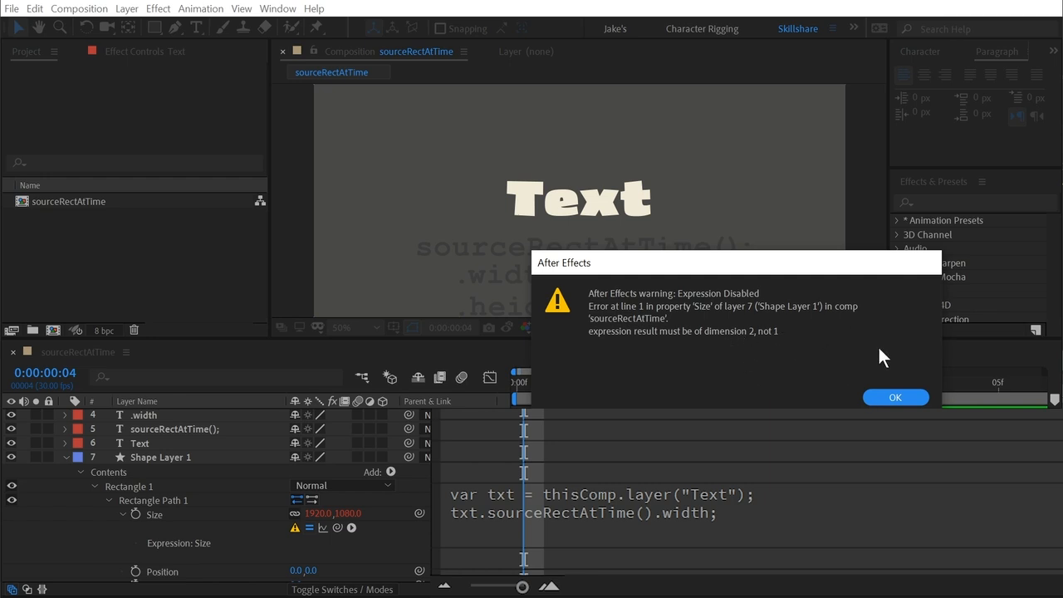
click(889, 398)
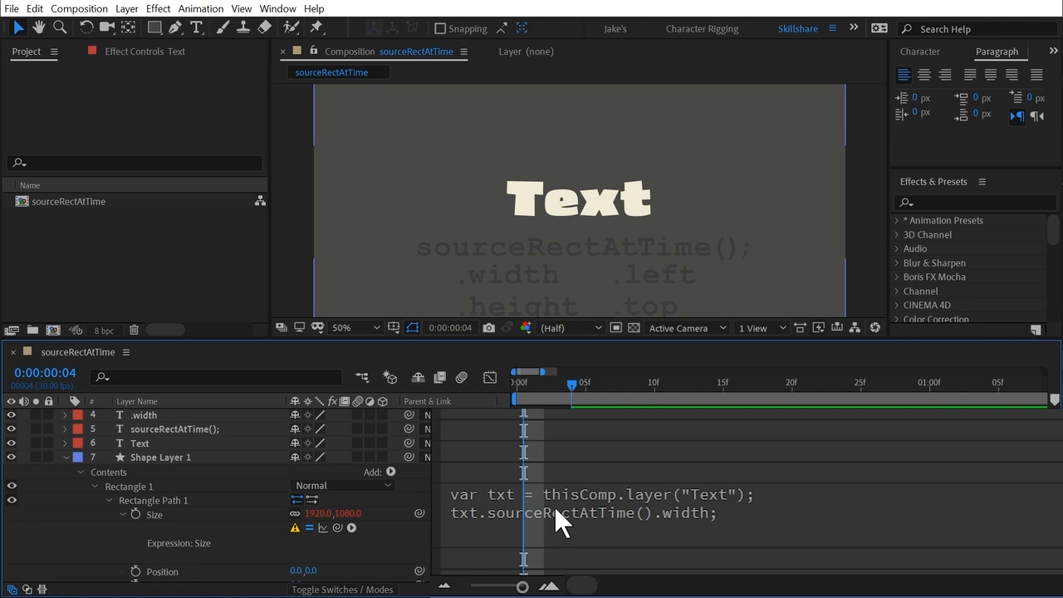
Copy the second line of the Size expression and replace it with the two-value array [400,150];.
click(633, 508)
click(500, 536)
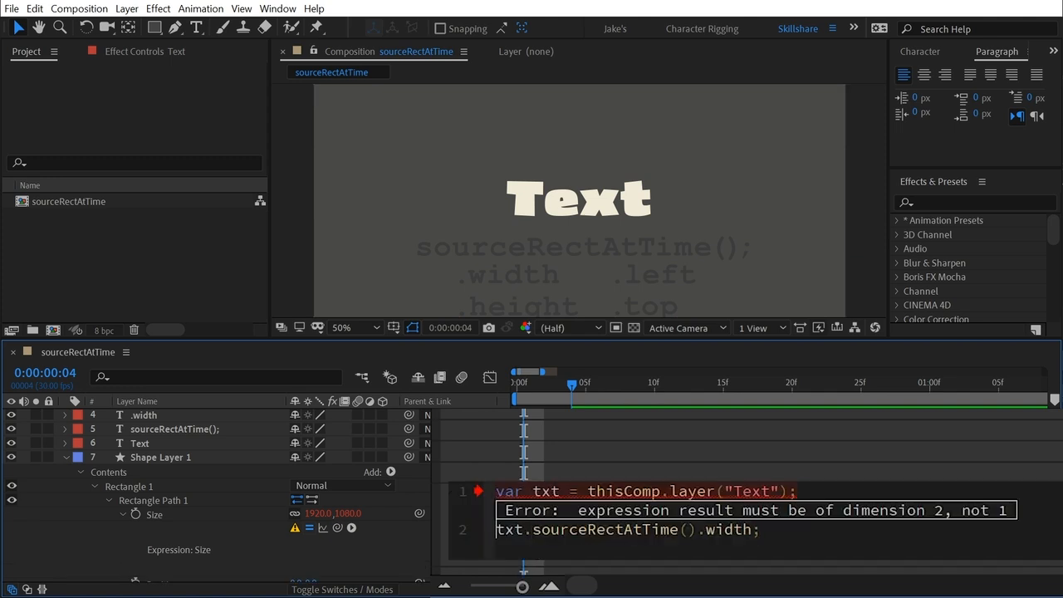
double_click(500, 536)
drag(498, 535, 761, 532)
key(ctrl+c)
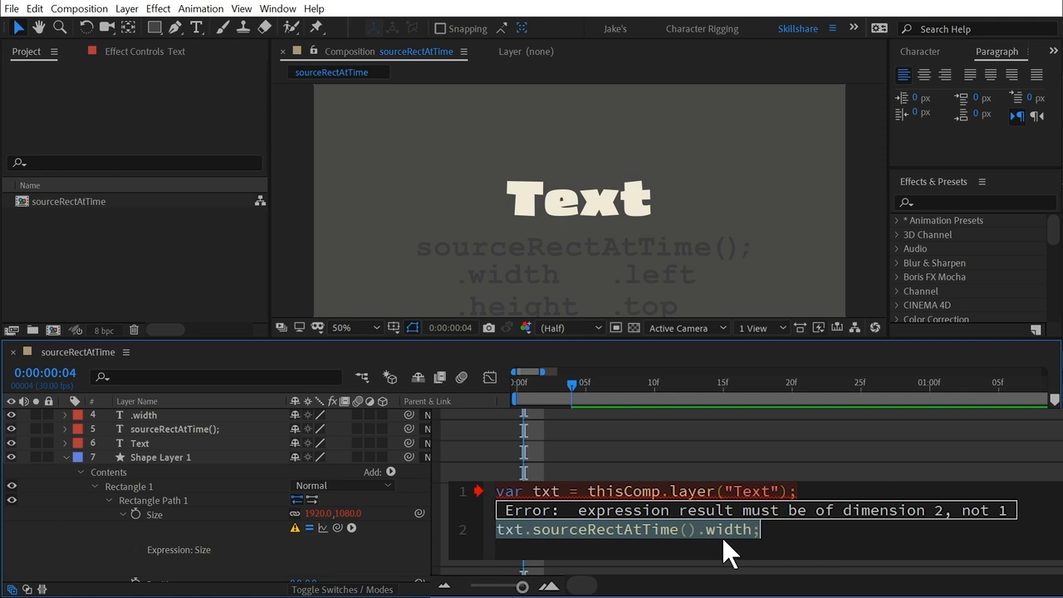
key(BackSpace)
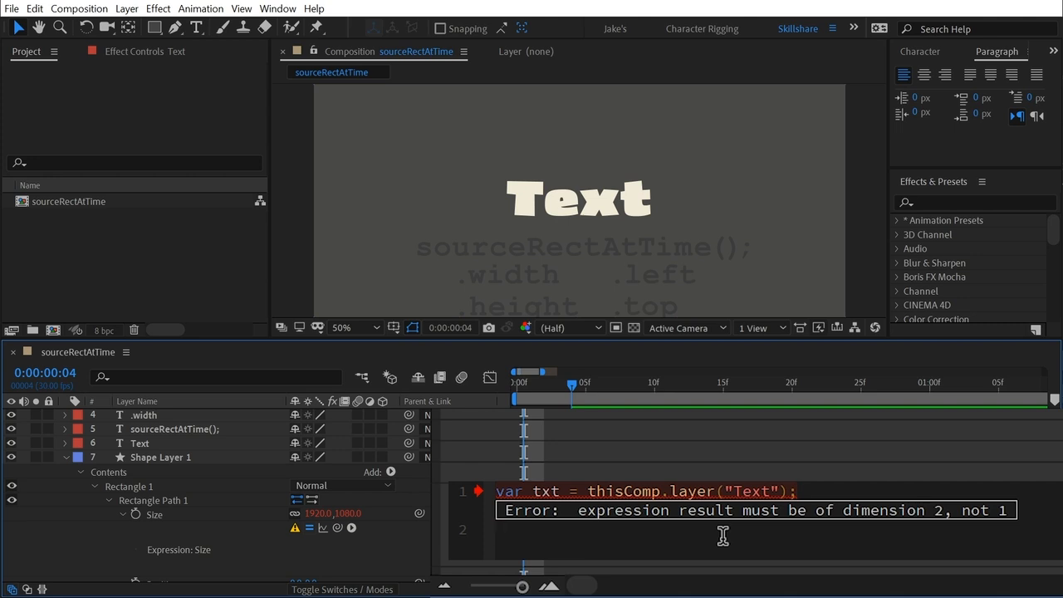
text([)
text(400,150];)
click(424, 552)
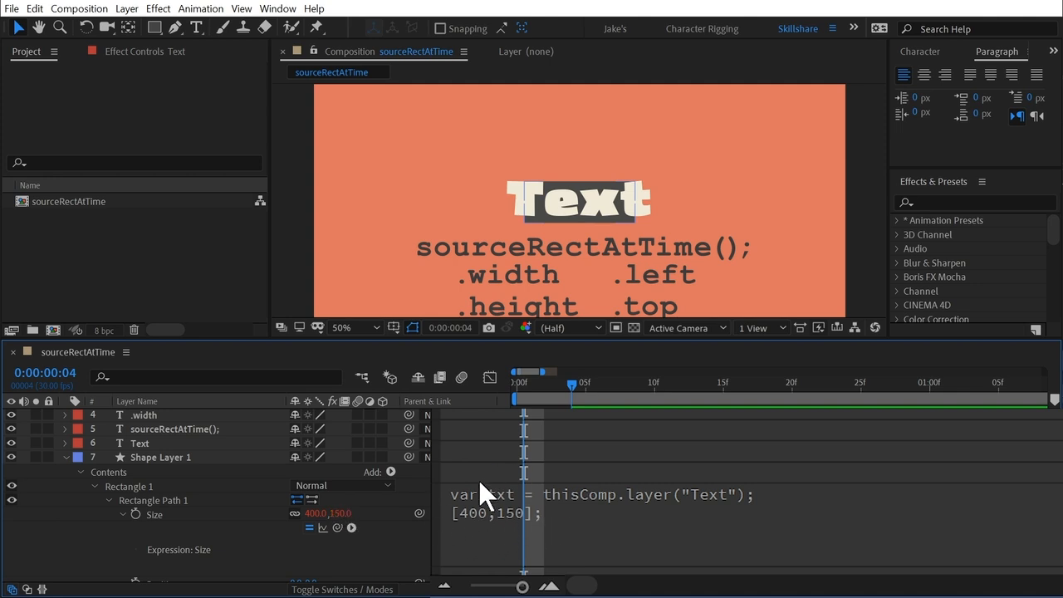
Replace 400 in the Size array with the copied txt.sourceRectAtTime().width and insert a blank line above the array.
click(521, 522)
click(513, 510)
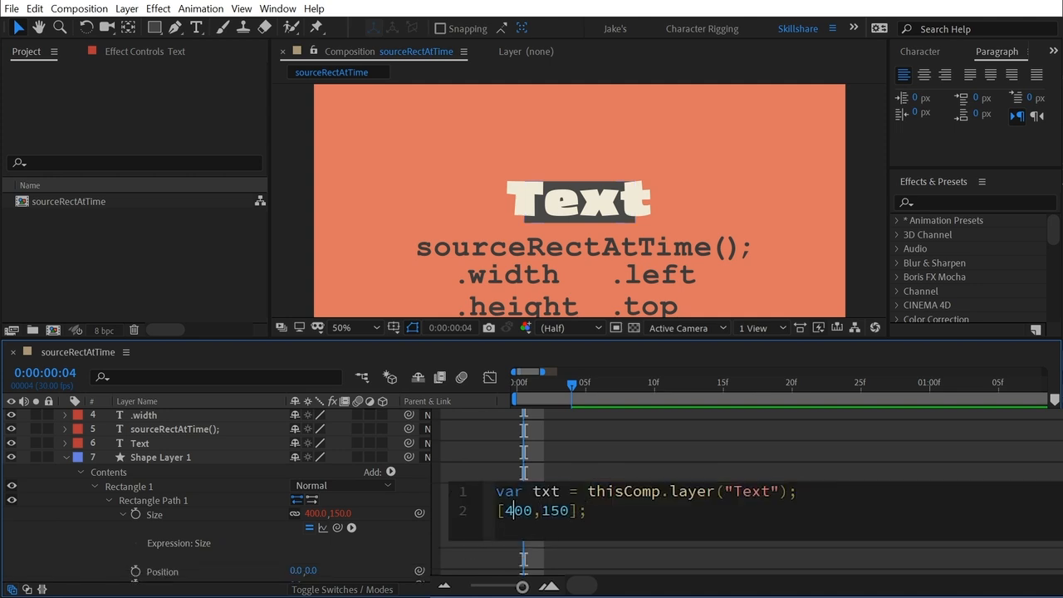
click(497, 511)
click(541, 510)
double_click(520, 510)
key(ctrl+v)
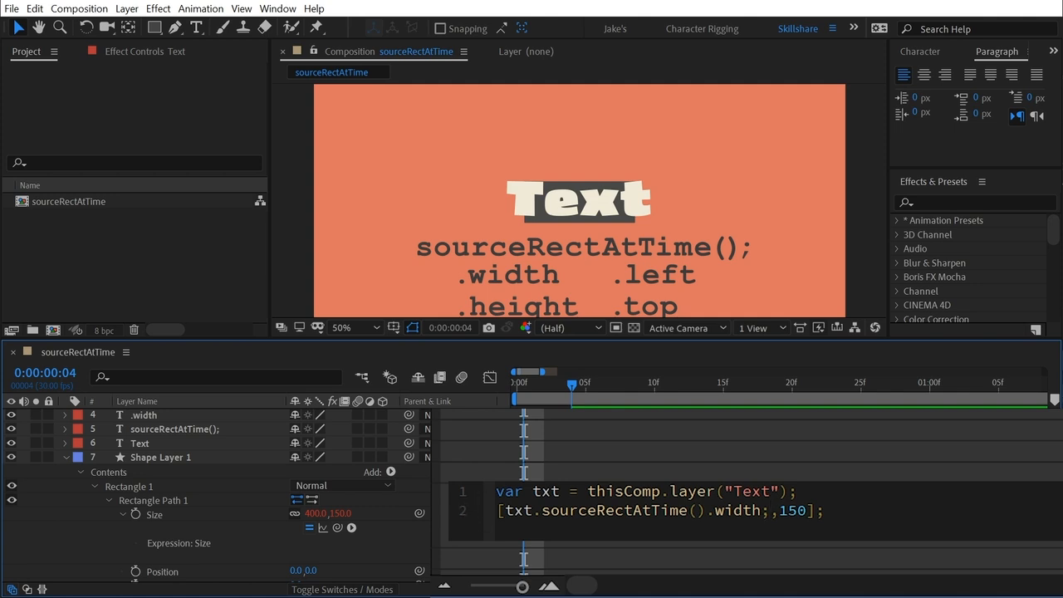
key(BackSpace)
click(497, 511)
key(Return)
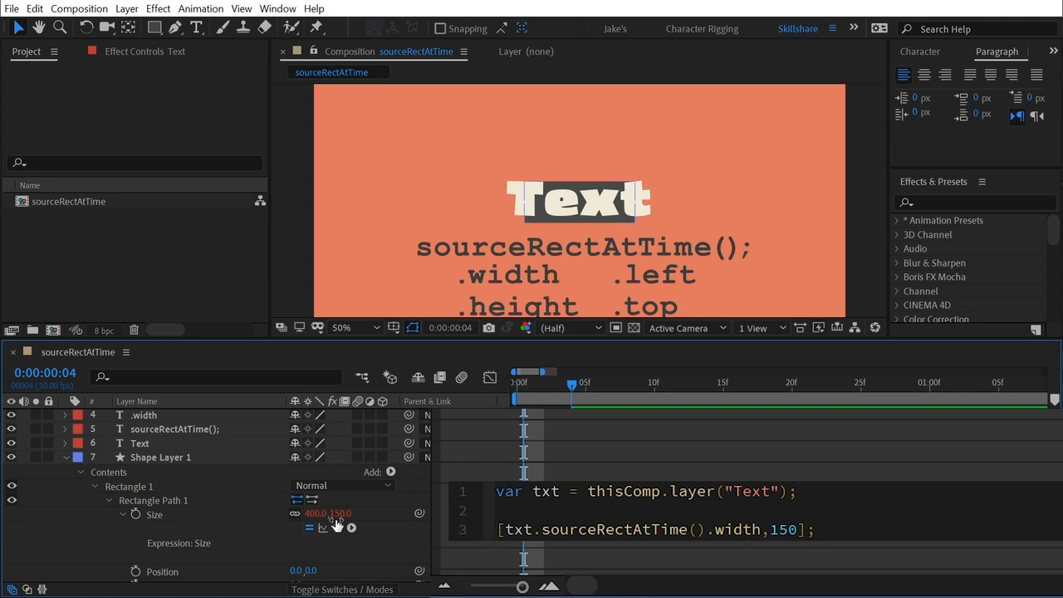
click(371, 550)
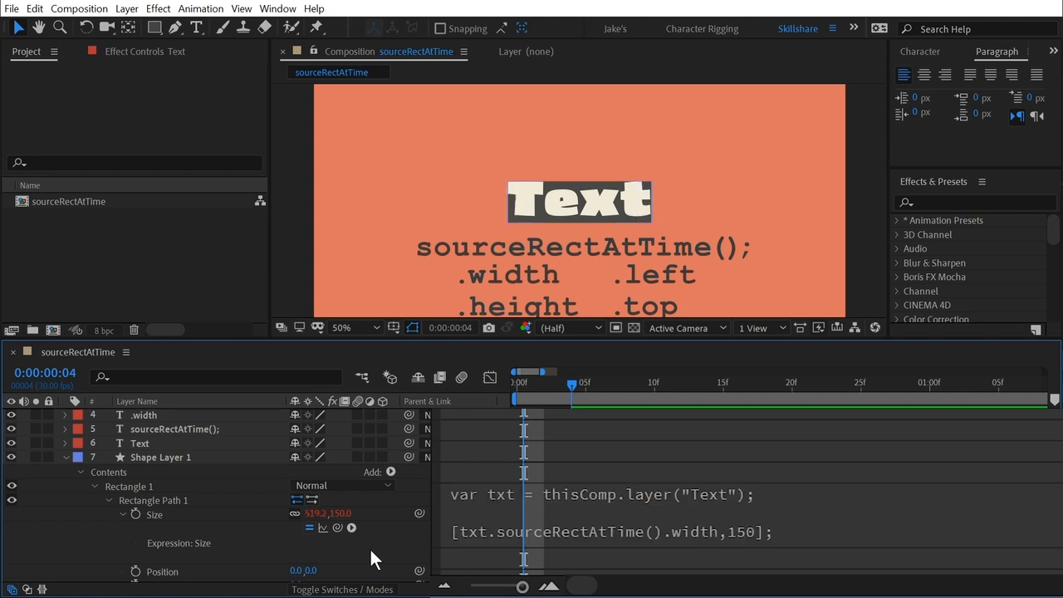
Move Shape Layer 1 so its center snaps to the center of the Text layer's bounds.
scroll(568, 204, up, 4)
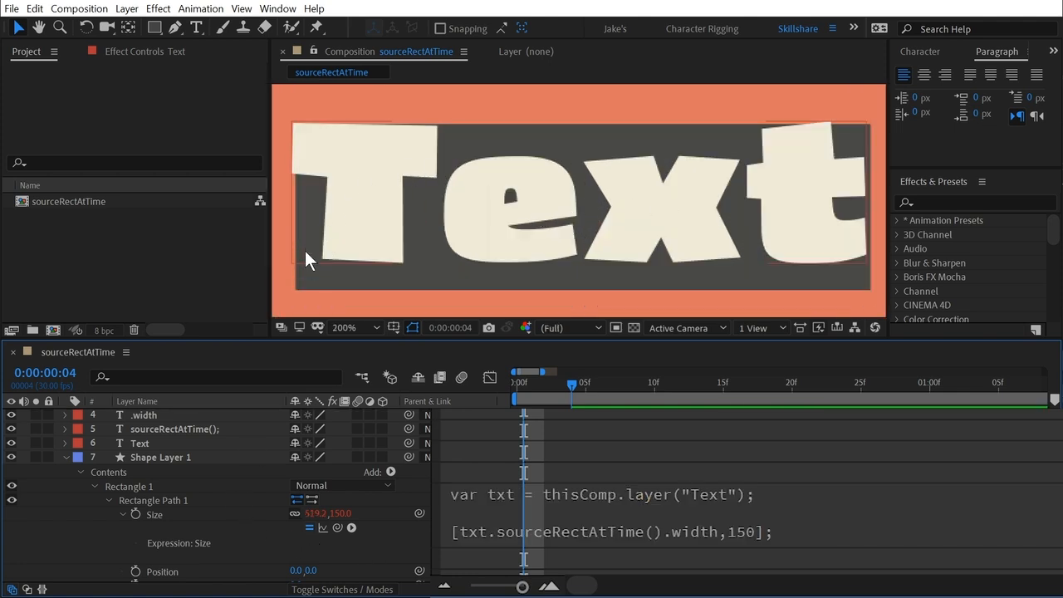
click(322, 283)
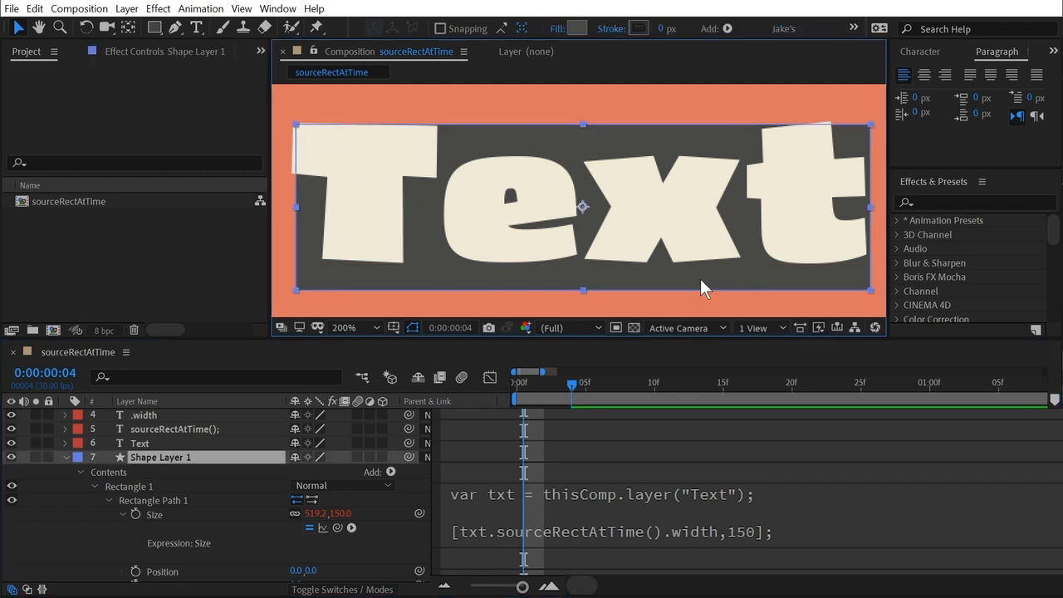
mouse_move(581, 201)
mouse_down()
mouse_move(628, 178)
mouse_move(631, 163)
mouse_move(550, 204)
mouse_move(576, 192)
mouse_up()
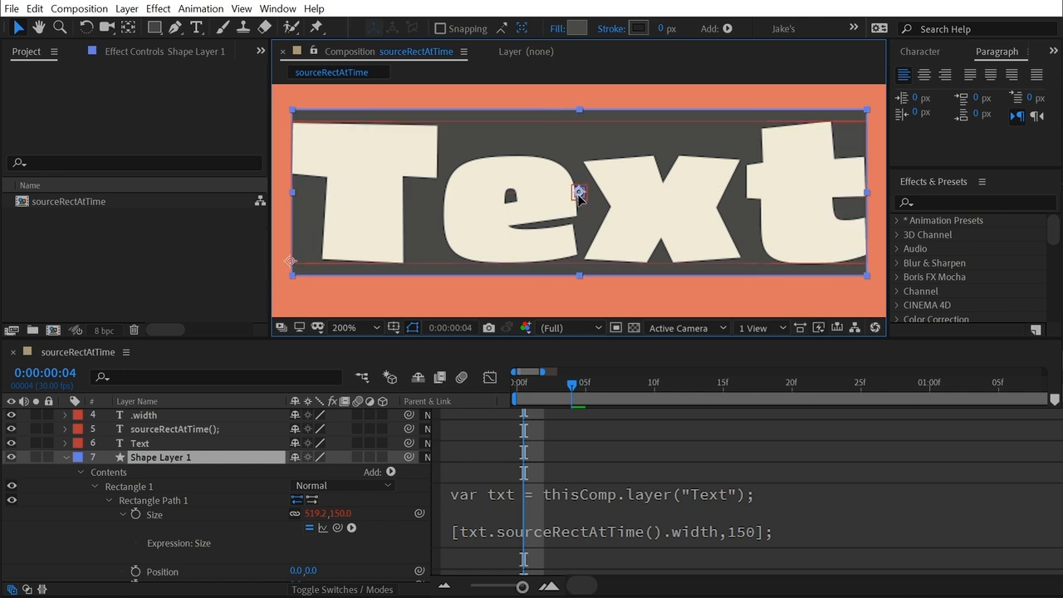
drag(578, 192, 579, 193)
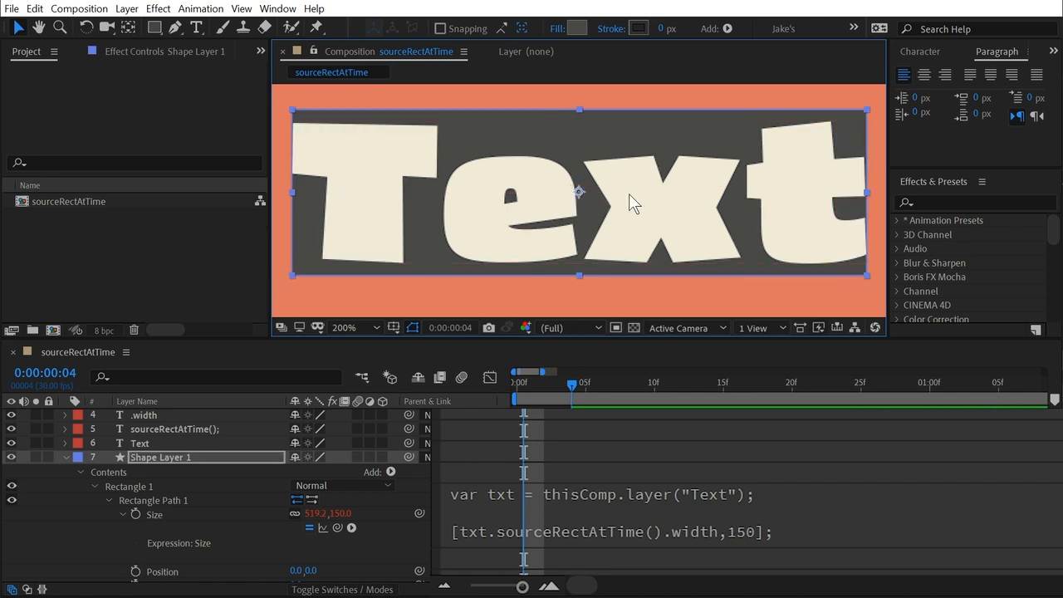
click(847, 433)
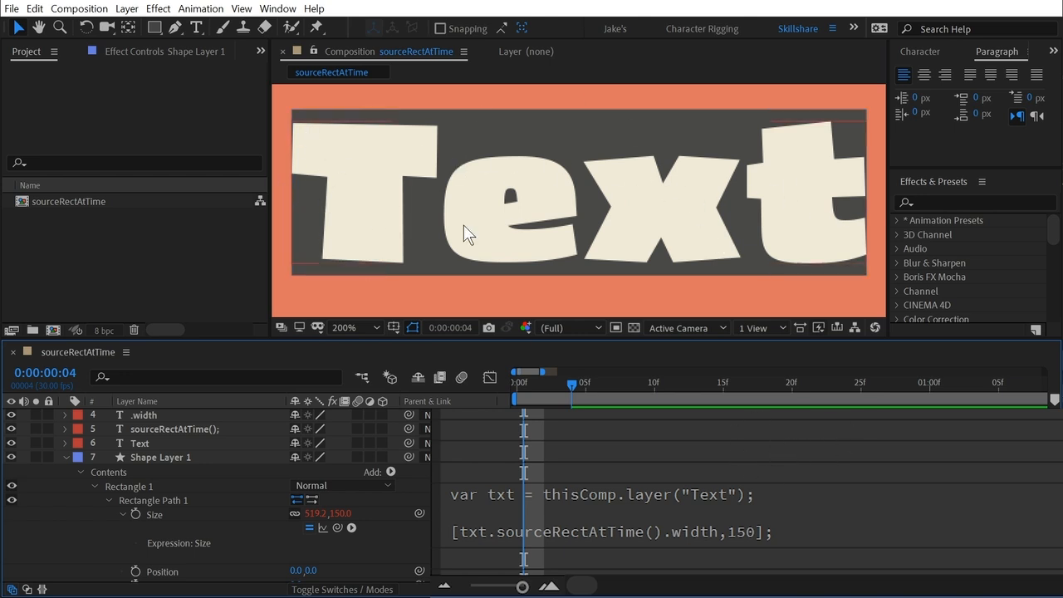
Replace 150 in the Size array with txt.sourceRectAtTime().height and apply the expression.
key(comma)
click(539, 521)
click(795, 529)
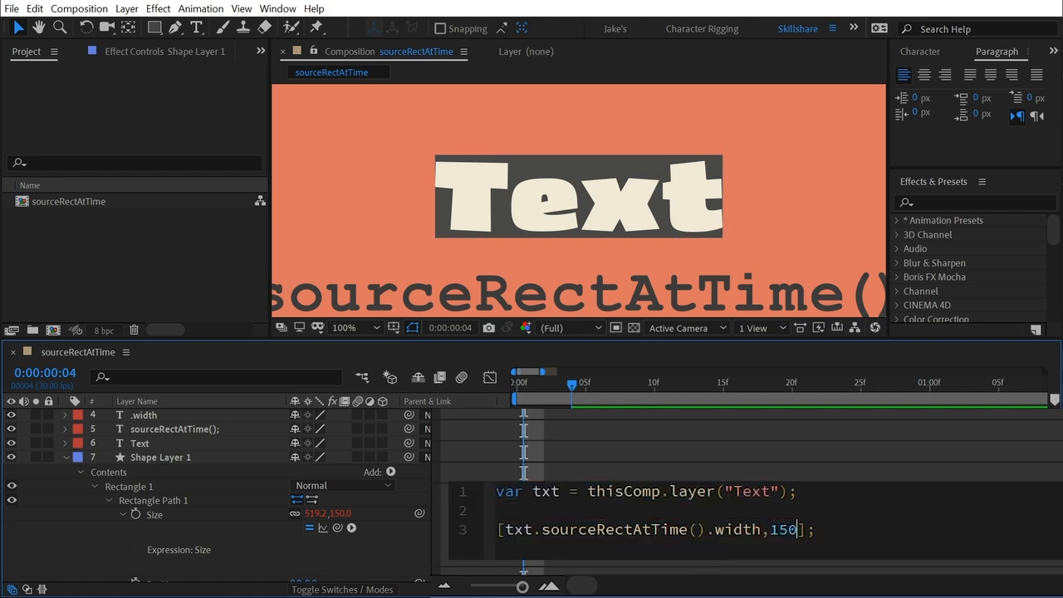
drag(761, 530, 505, 530)
key(ctrl+c)
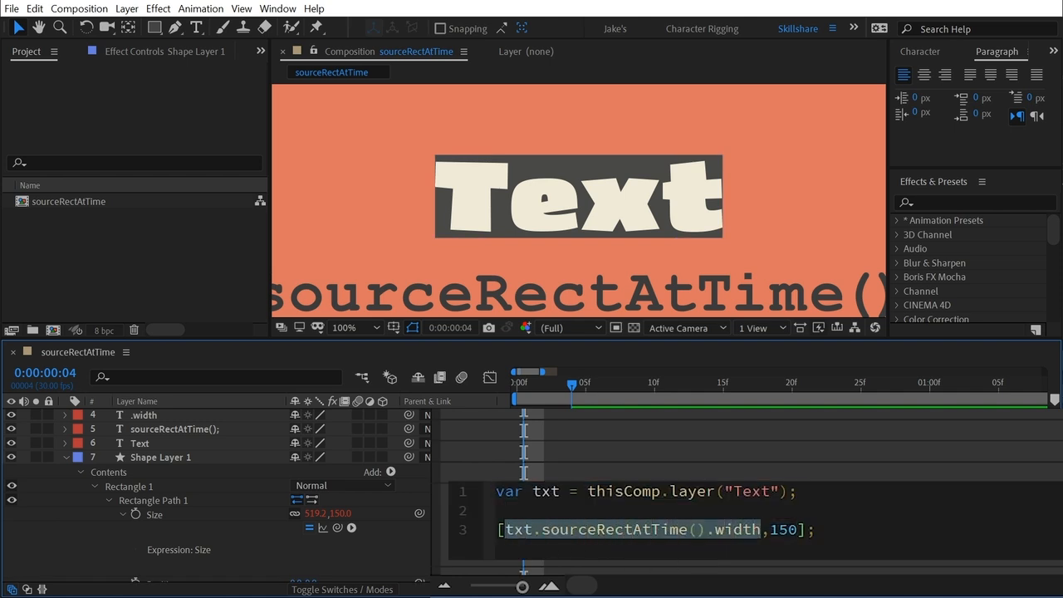
click(498, 511)
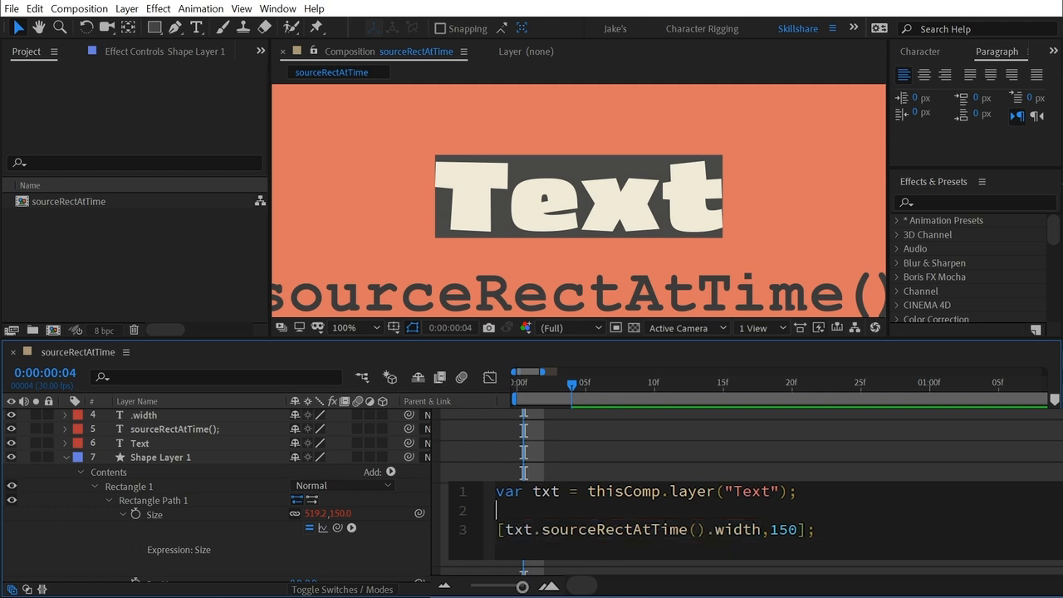
double_click(784, 530)
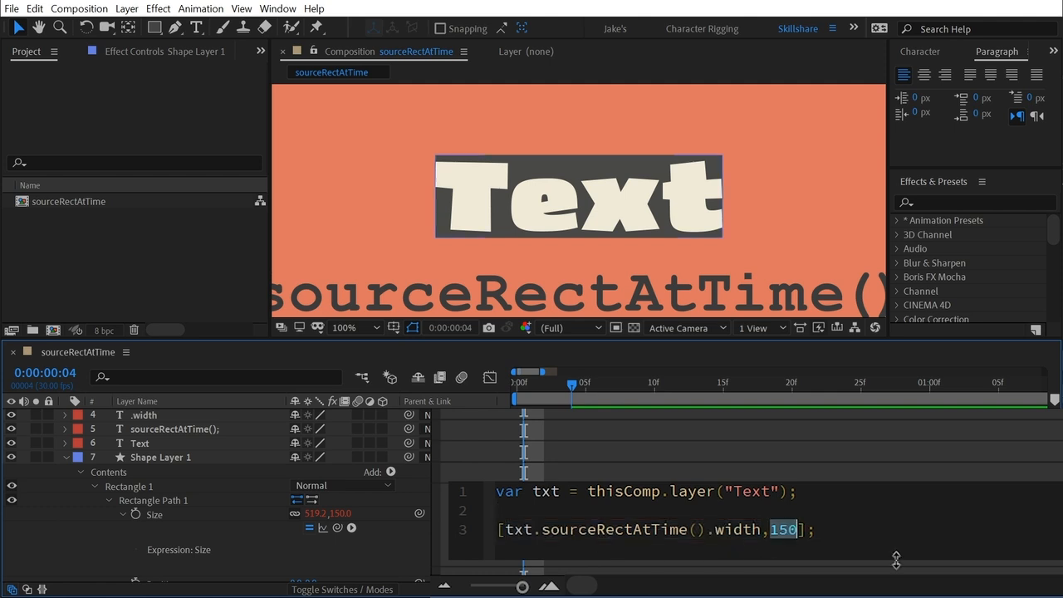
key(ctrl+v)
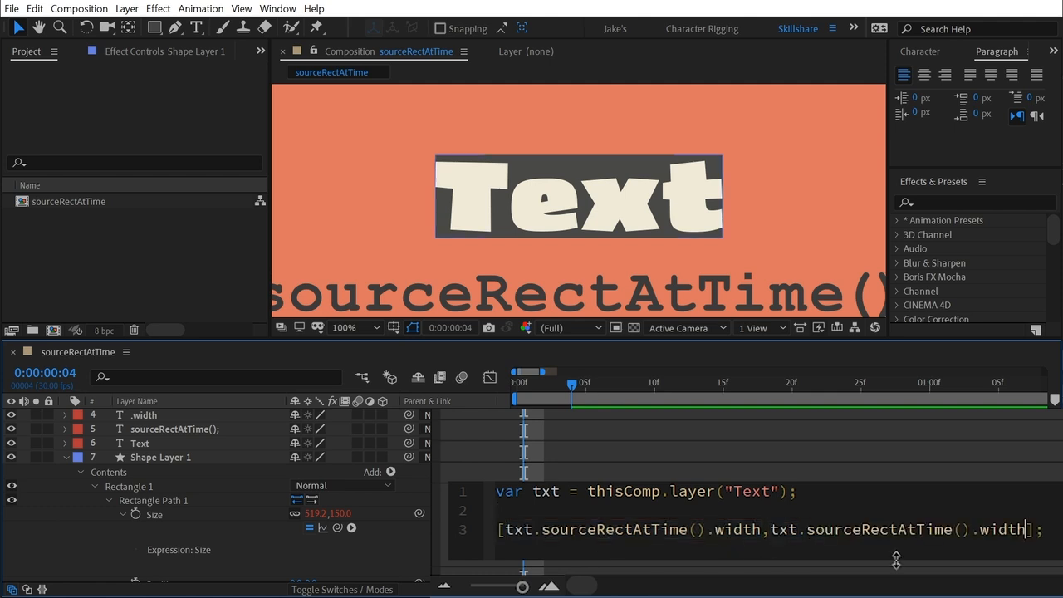
drag(980, 530, 1021, 530)
text(height)
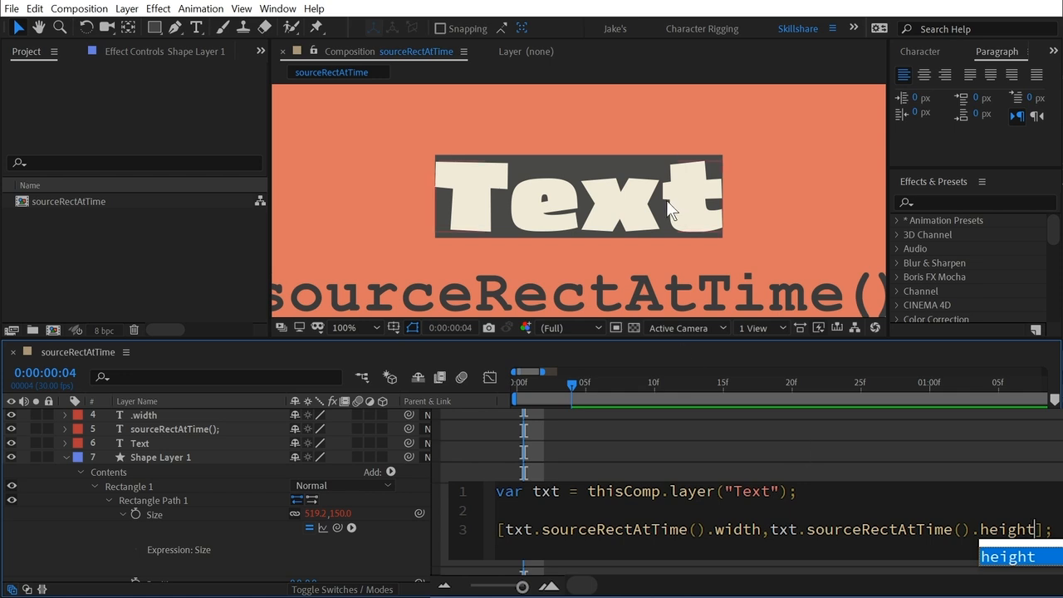
key(KP_Enter)
key(KP_Enter)
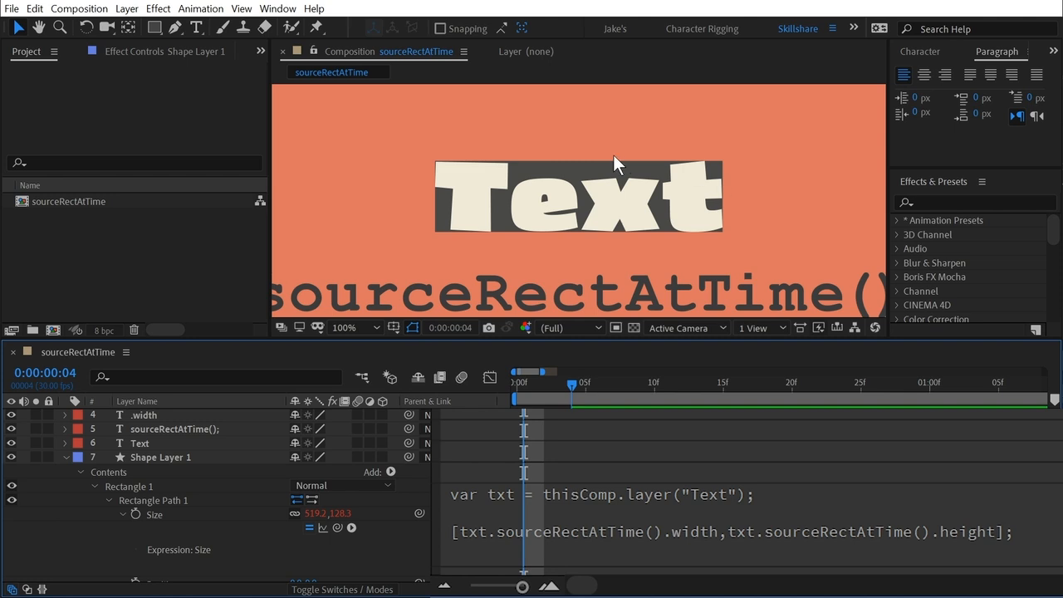
Move the width term out of the Size array into a new second line: var w = txt.sourceRectAtTime().width;.
click(598, 493)
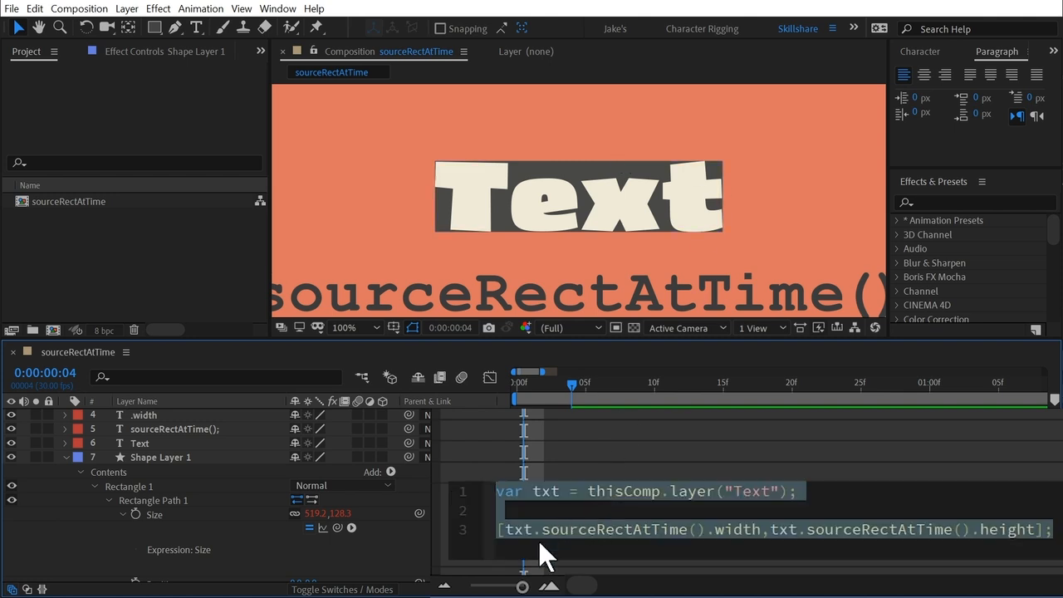
key(Right)
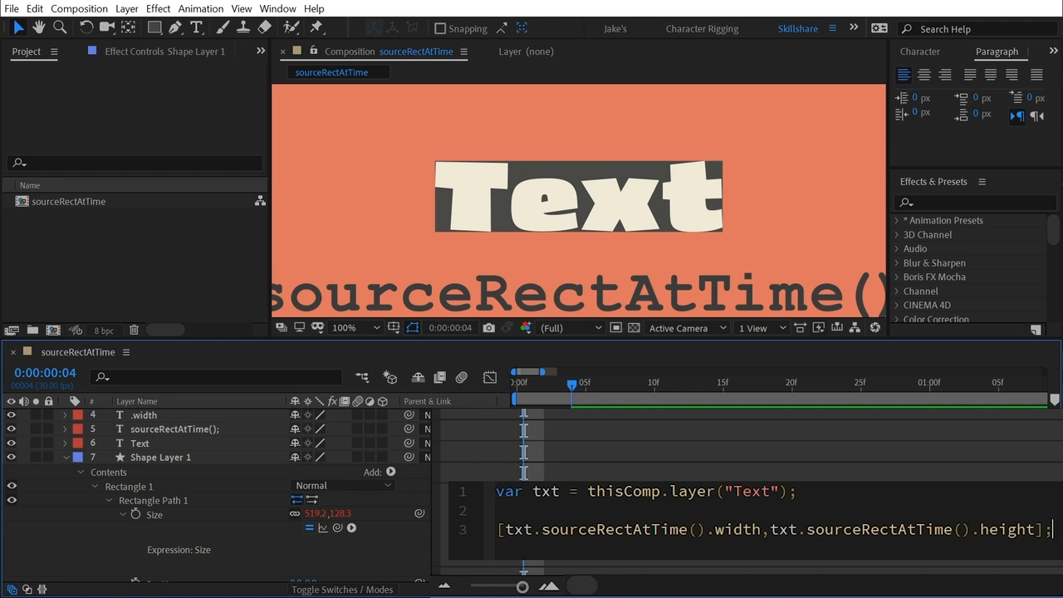
click(797, 492)
key(Return)
text(var )
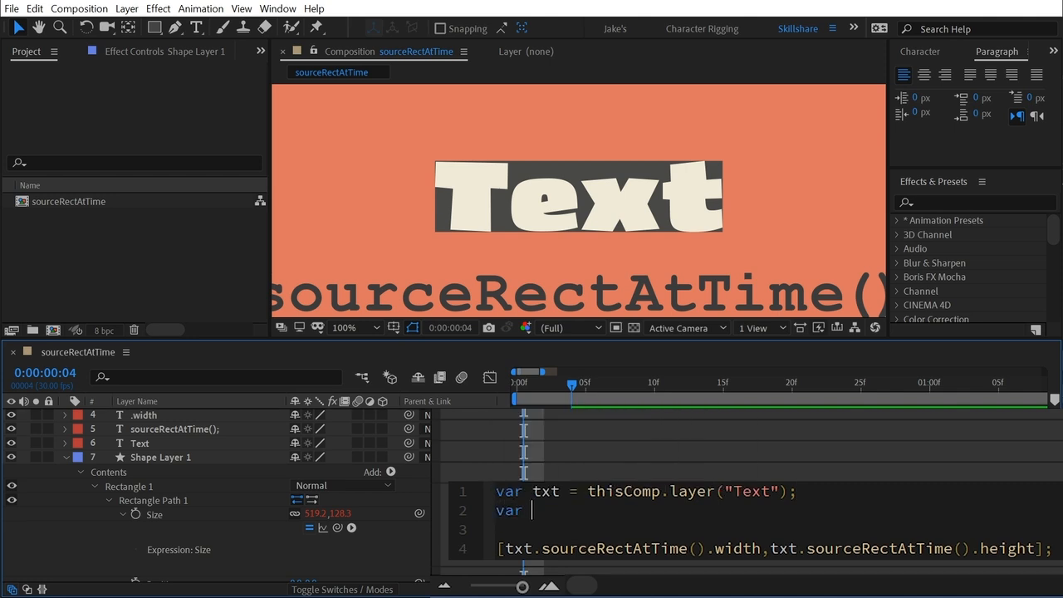
text(w =)
drag(506, 549, 753, 548)
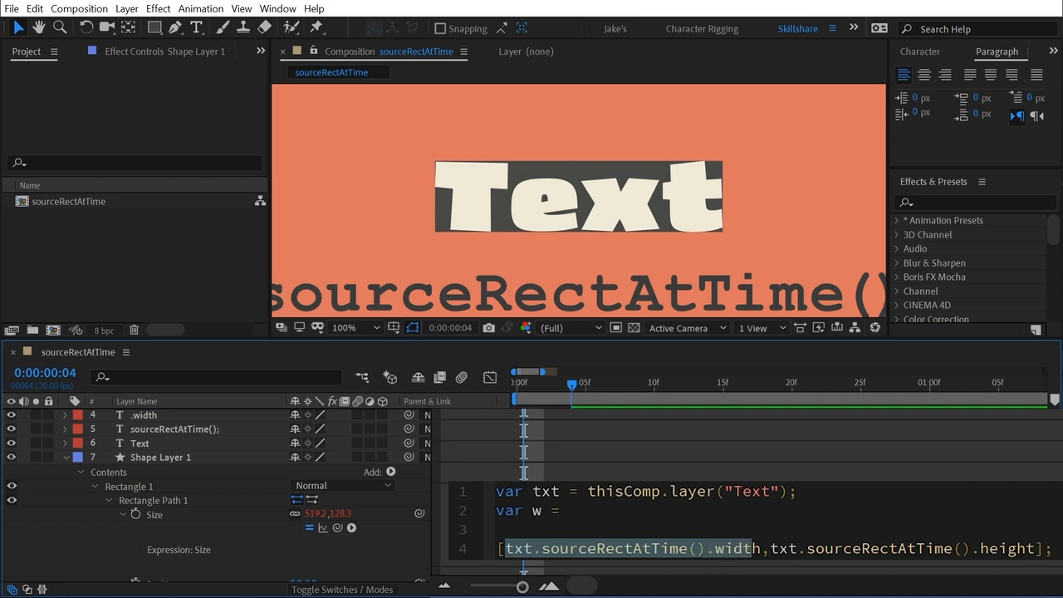
drag(752, 548, 759, 549)
key(ctrl+x)
click(568, 510)
key(ctrl+v)
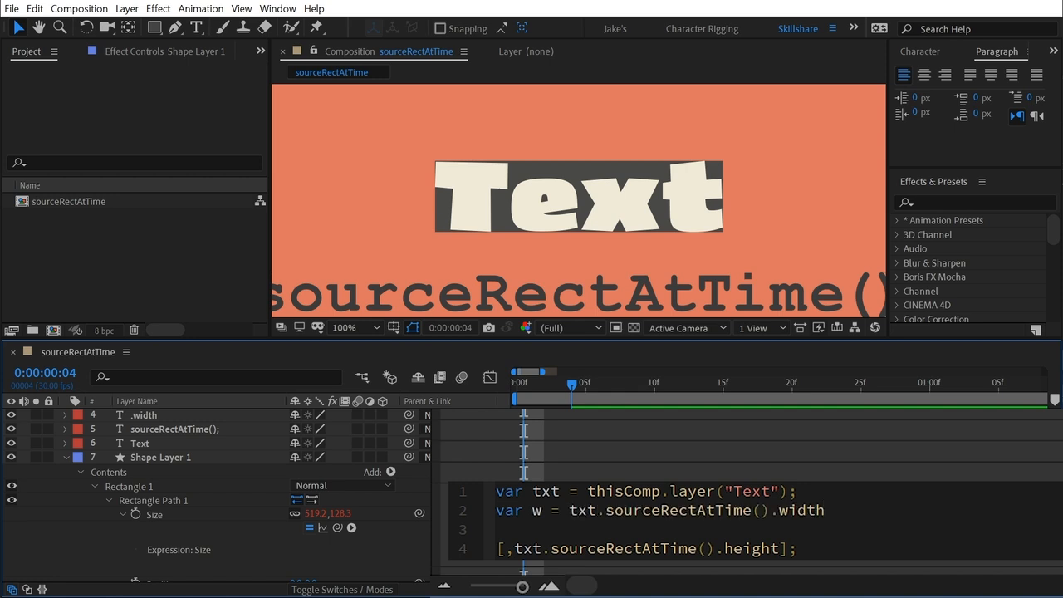
text(;)
Move the height term out of the Size array into a new third line: var h = txt.sourceRectAtTime().height;.
key(Return)
text(var )
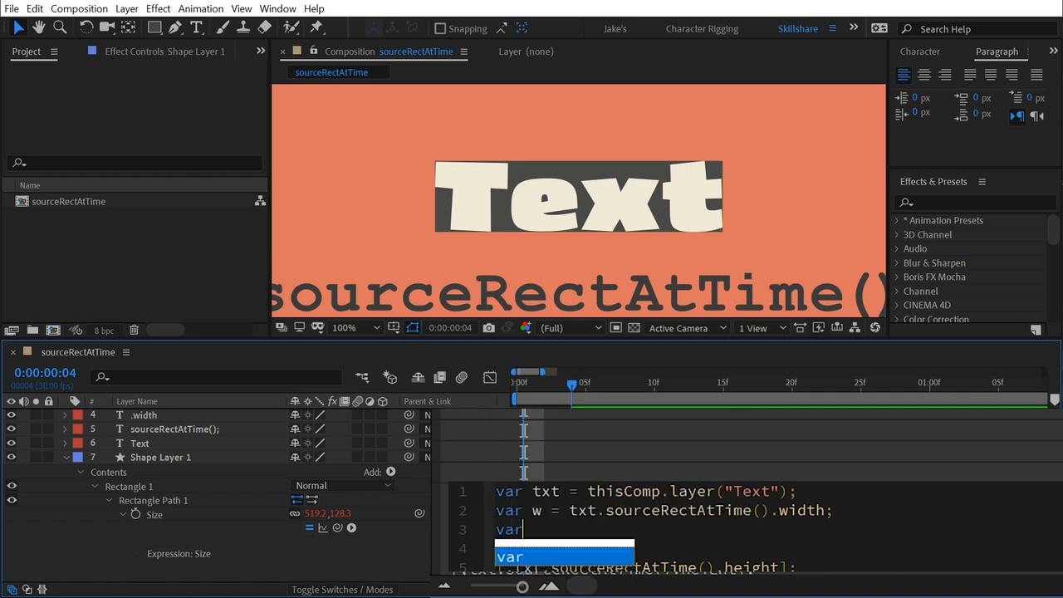
text(h )
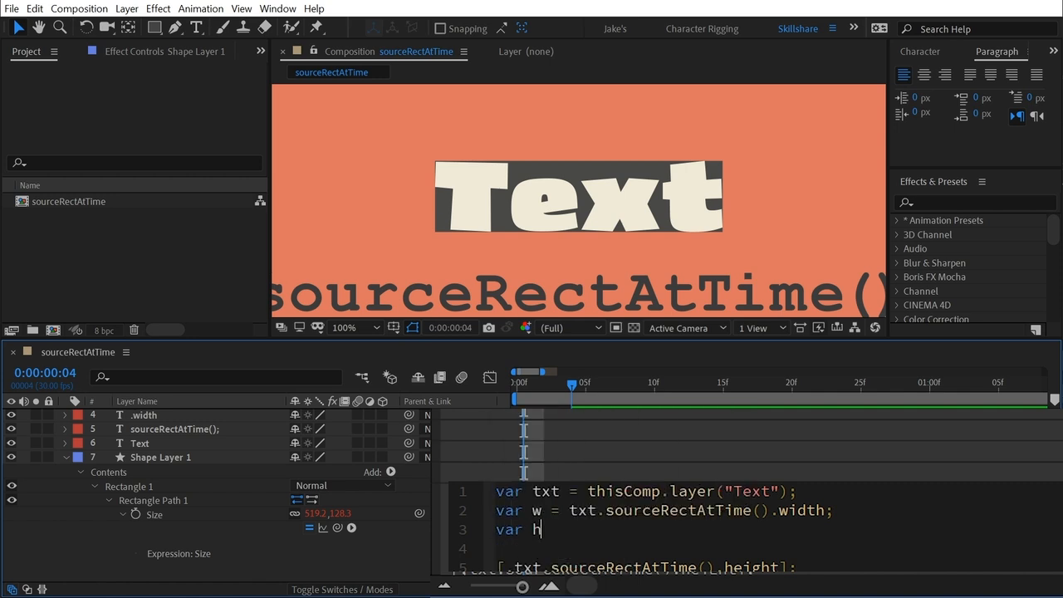
text(=)
drag(514, 567, 779, 549)
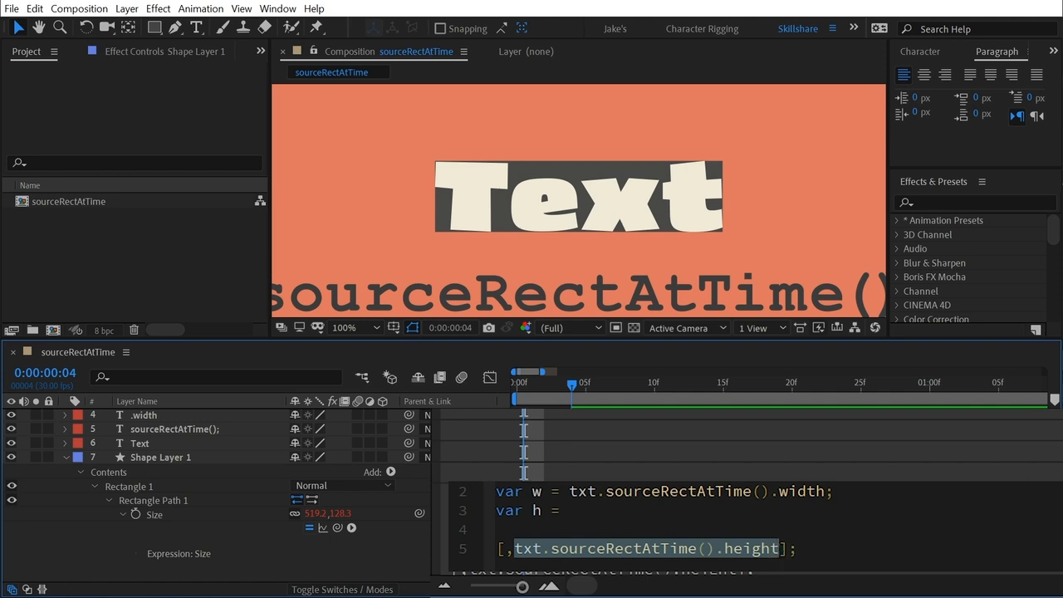
key(BackSpace)
click(651, 510)
key(ctrl+v)
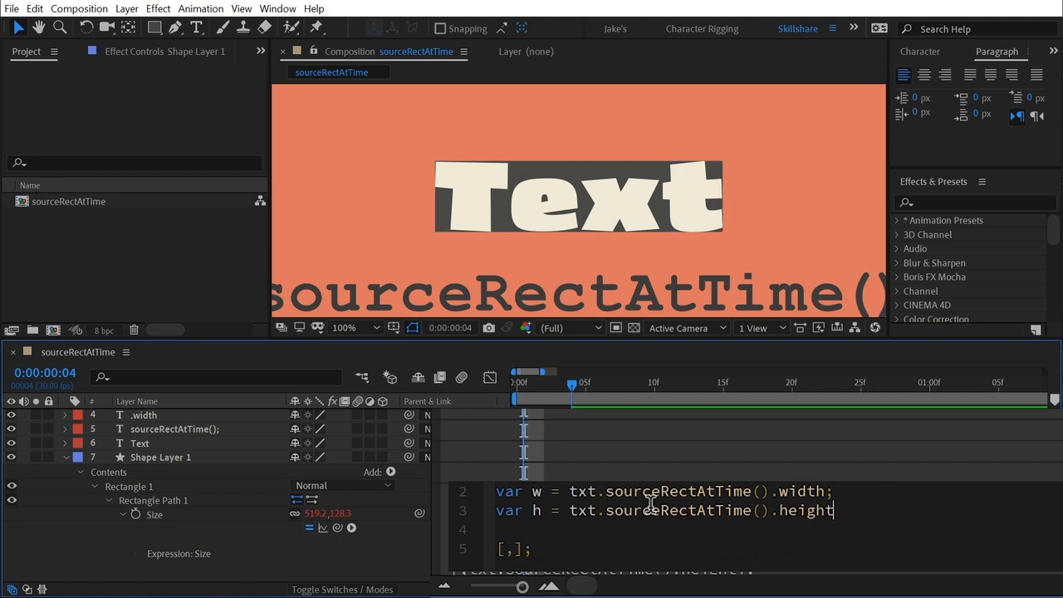
text(;)
scroll(652, 527, up, 1)
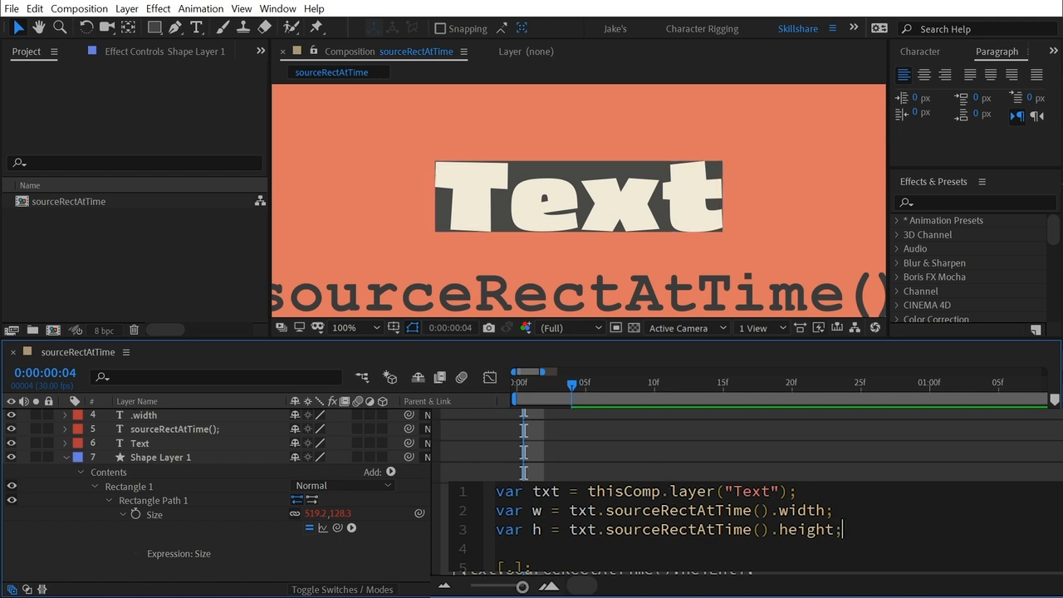
scroll(652, 528, down, 1)
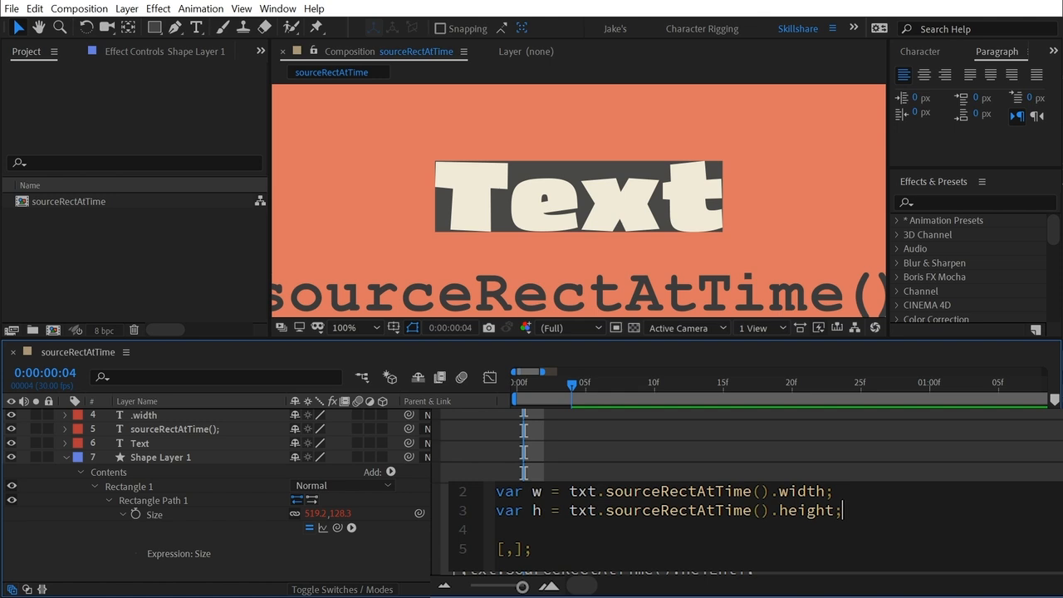
Fill the empty array with the two variables as [w,h]; and apply the Size expression.
click(505, 549)
text(w)
key(Right)
text(h)
click(446, 531)
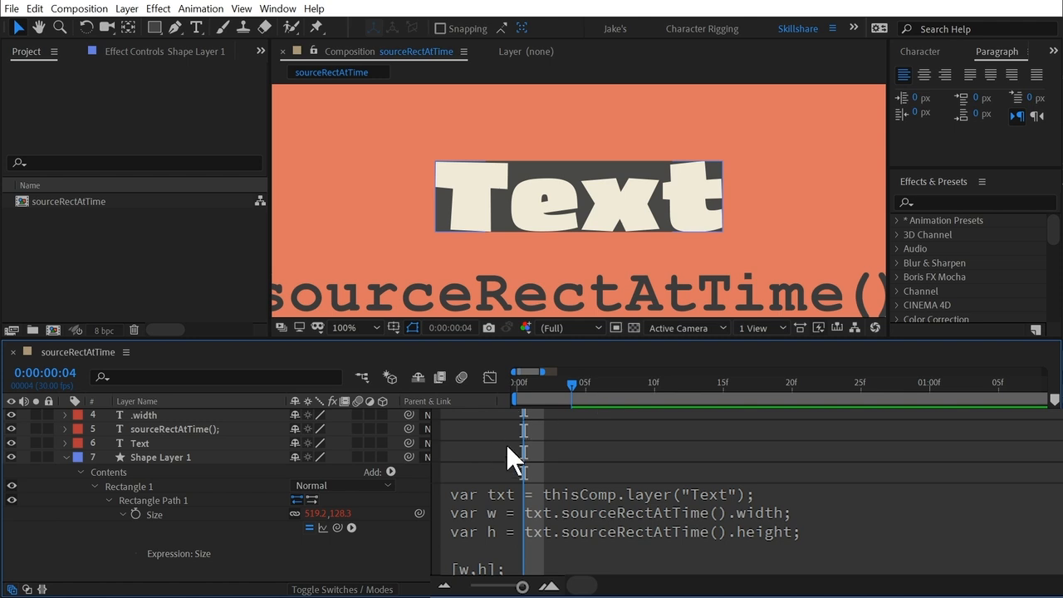
Review the finished Size expression, checking the txt, w and h variable lines and the array.
scroll(515, 465, down, 2)
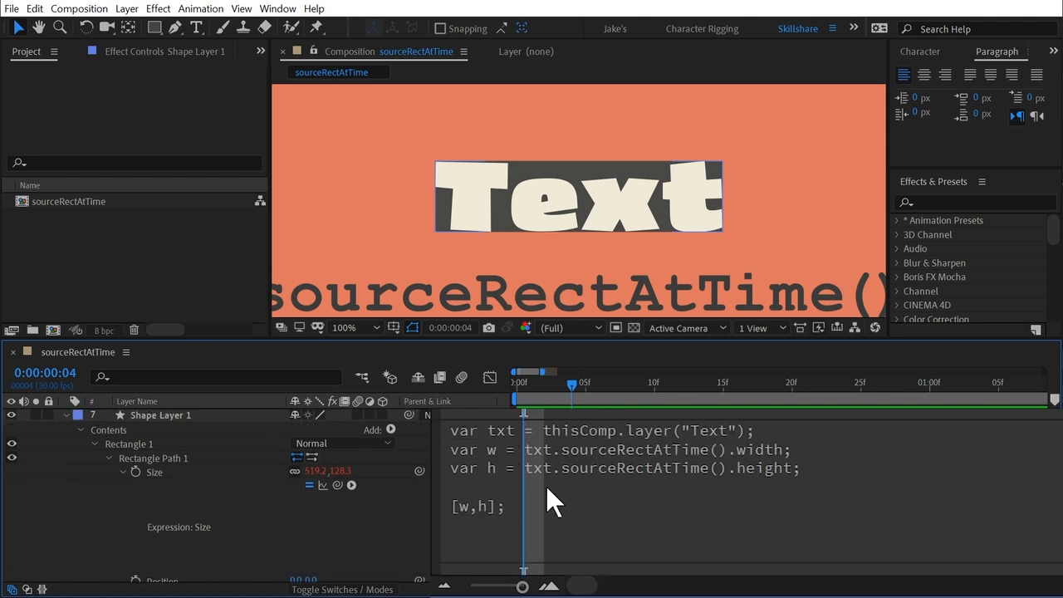
click(638, 470)
click(642, 465)
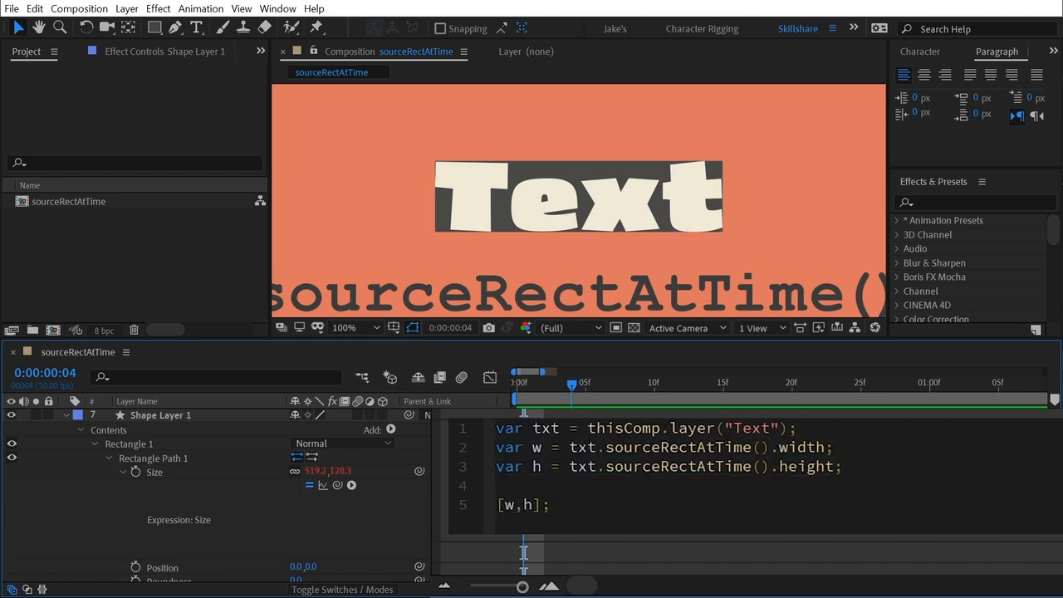
click(759, 428)
click(770, 447)
click(770, 467)
click(523, 554)
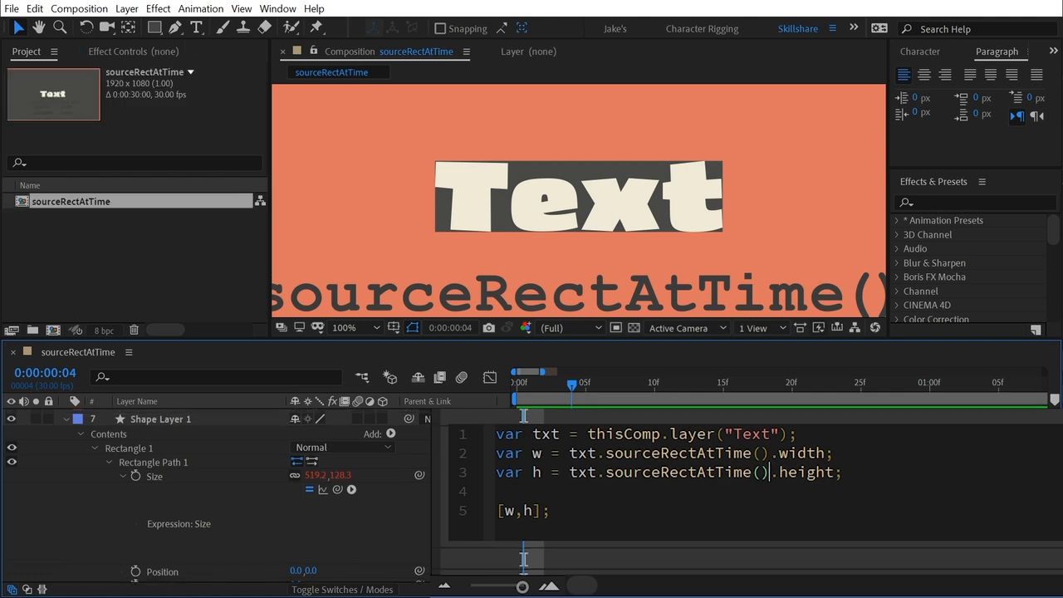
Move .sourceRectAtTime() out of the w variable line and append it to thisComp.layer("Text") in the txt variable.
drag(696, 455, 687, 454)
drag(606, 454, 642, 453)
drag(780, 453, 605, 454)
key(BackSpace)
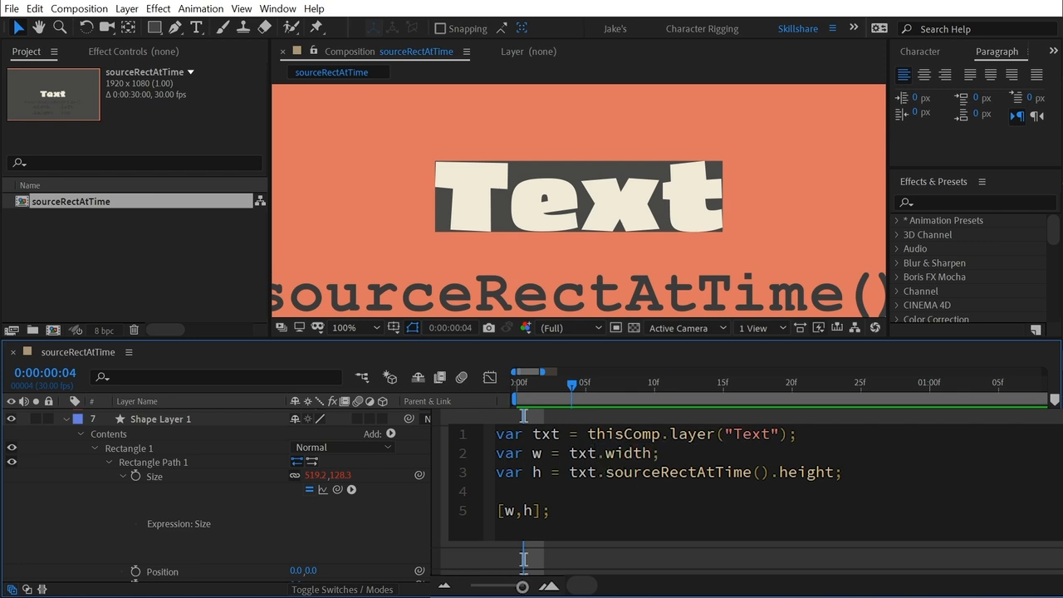
click(788, 435)
key(ctrl+v)
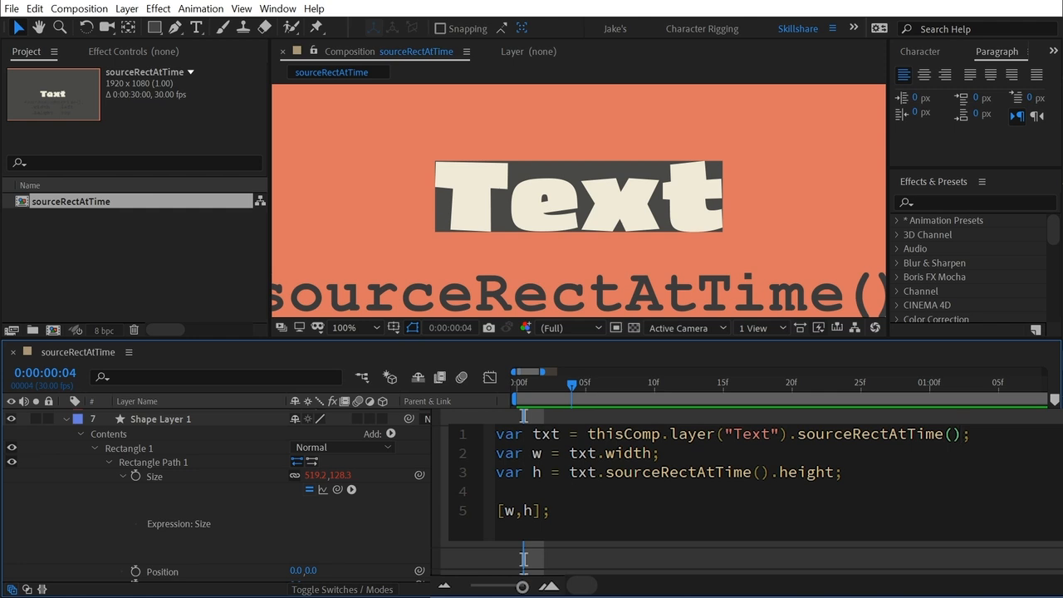
Remove .sourceRectAtTime() from the h variable line, leaving var h = txt.height;, and apply the Size expression.
drag(601, 471, 769, 480)
key(BackSpace)
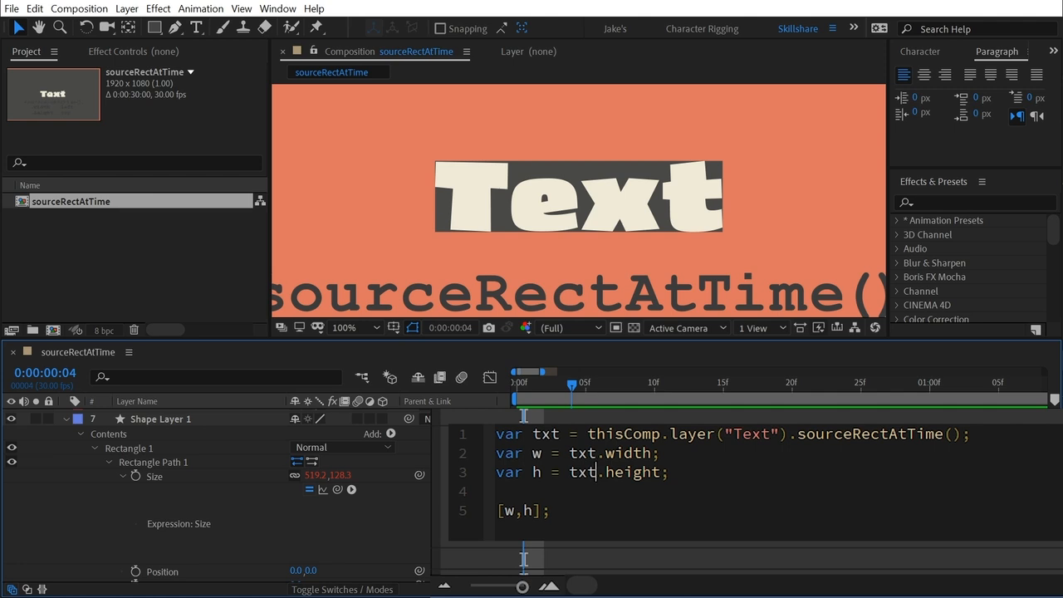
click(569, 453)
click(943, 434)
click(952, 434)
click(430, 518)
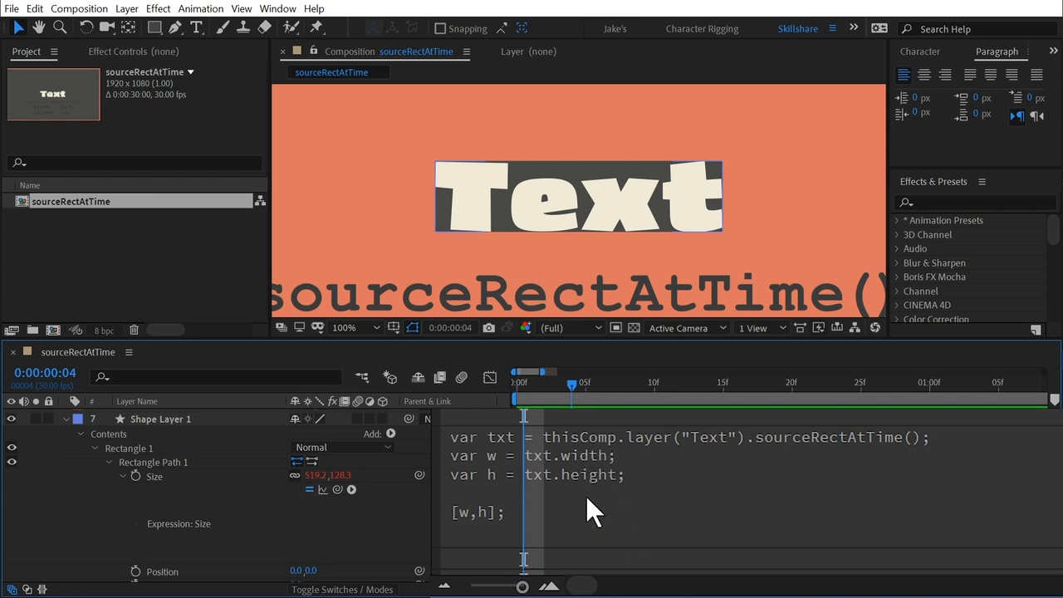
Move the current time to 0:00:00:28 and replace the large title's text with "Something Else".
click(902, 383)
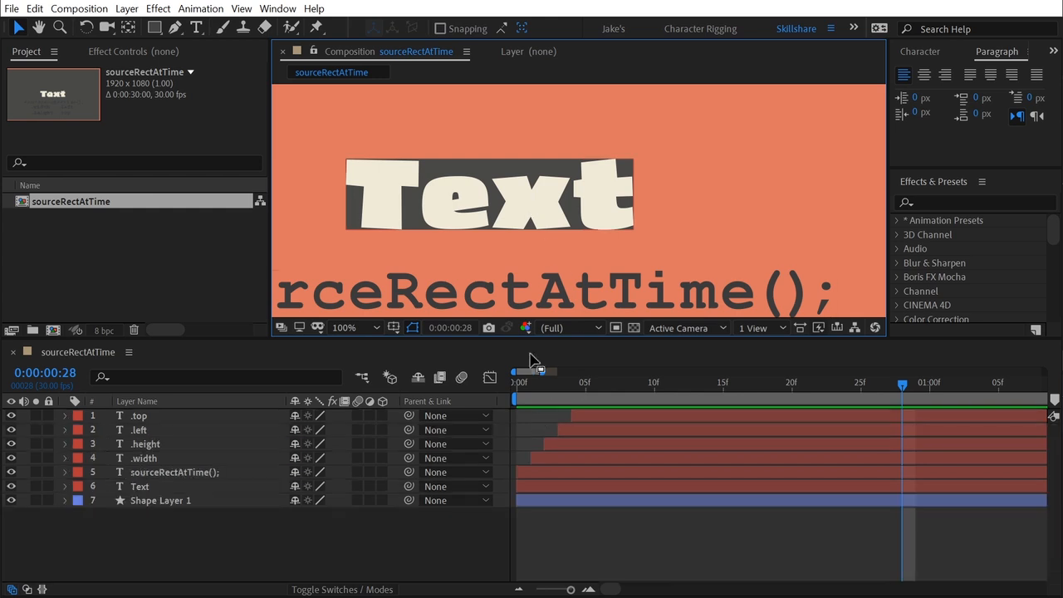
key(ctrl+t)
double_click(531, 204)
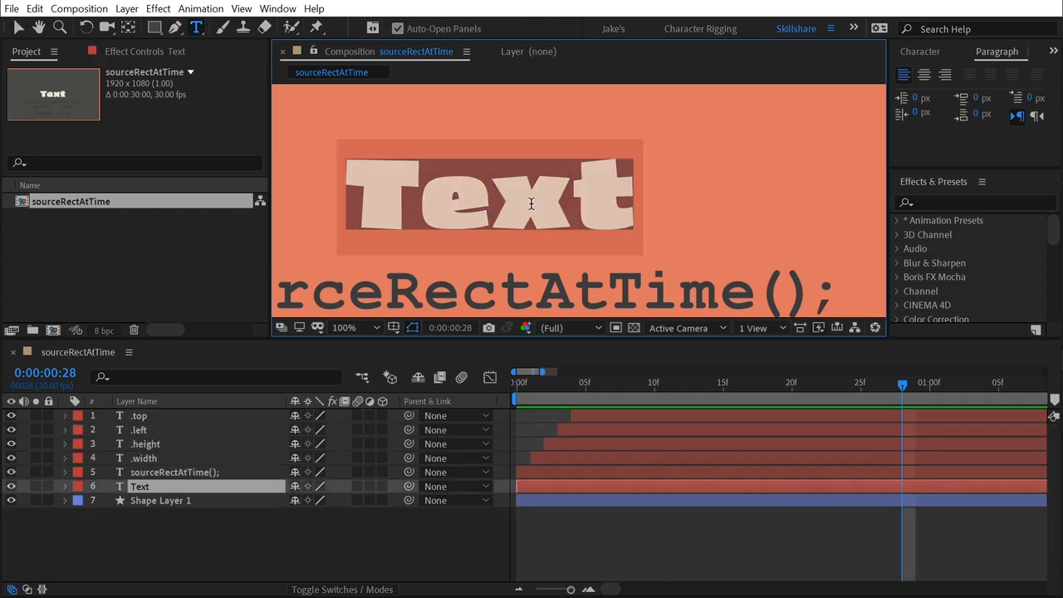
text(Something Else)
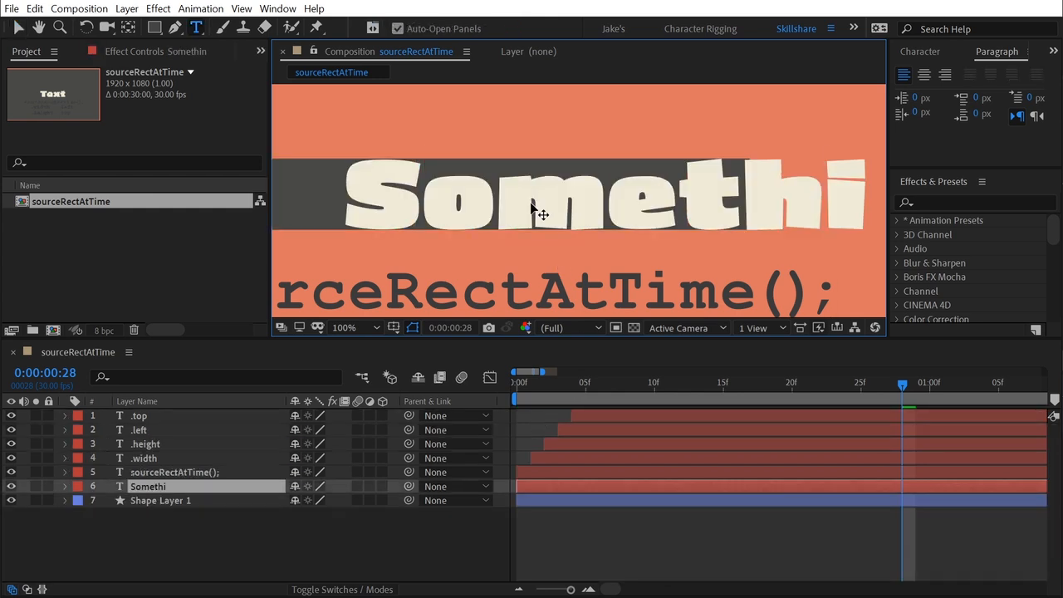
key(KP_Enter)
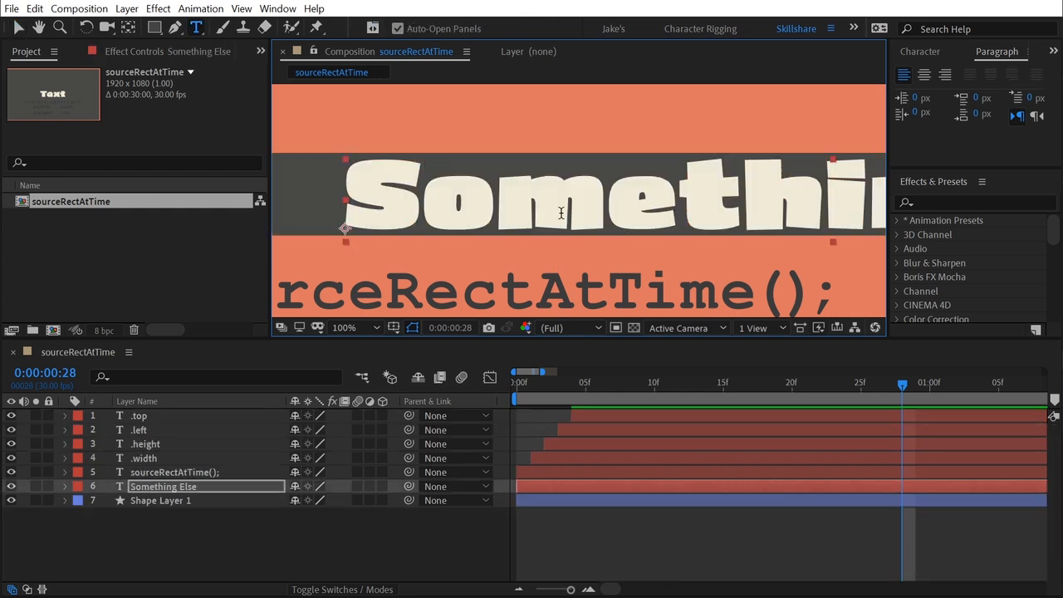
Move the title text up clear of the background rectangle and select the rectangle.
scroll(532, 203, down, 1)
drag(606, 233, 517, 112)
key(v)
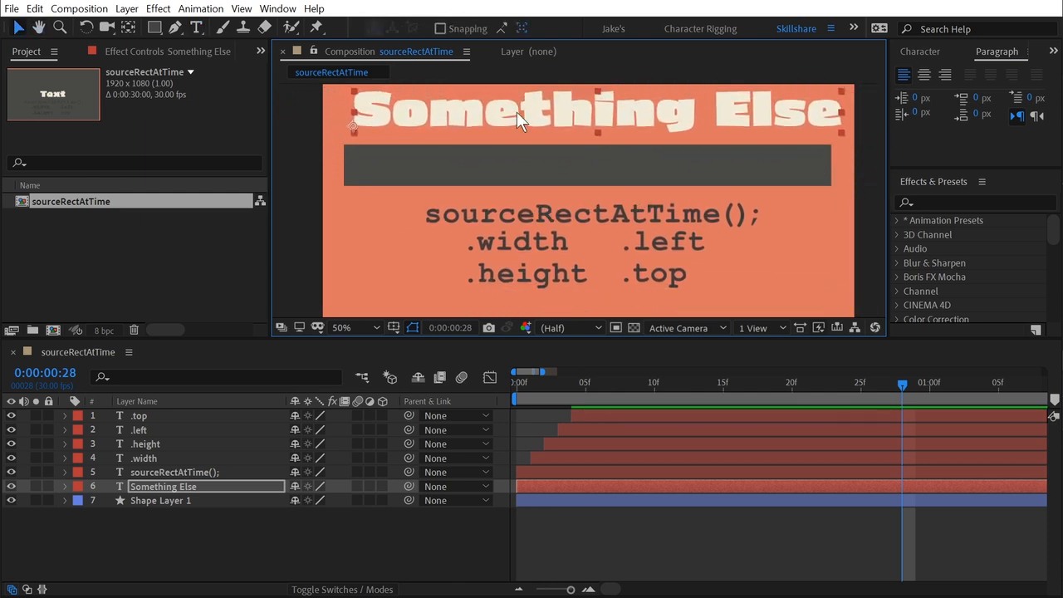
click(523, 162)
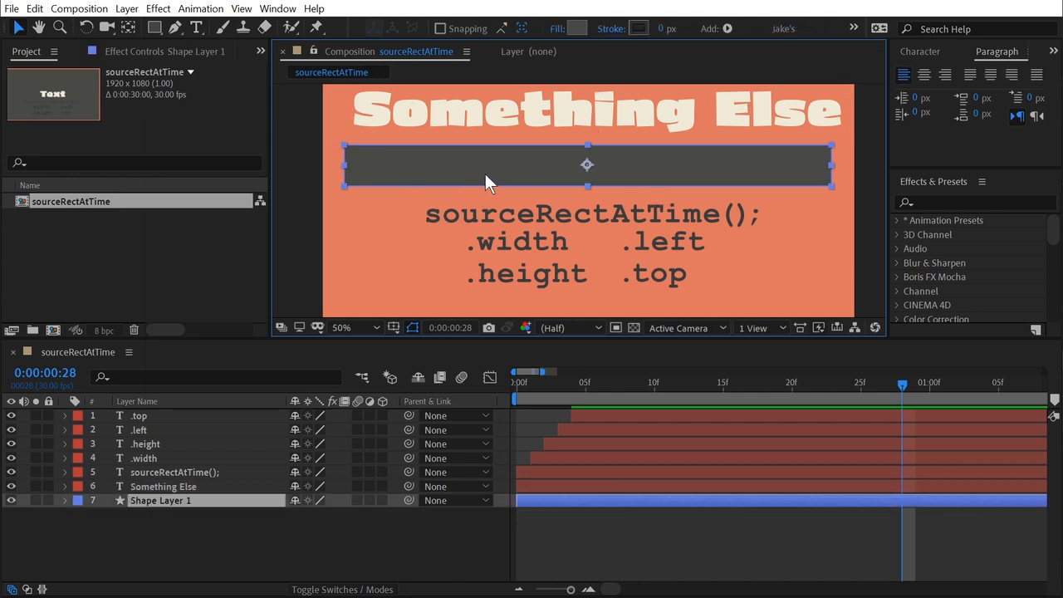
Change the title text to "It's not the same" and nudge it slightly within the composition.
double_click(673, 112)
text(It')
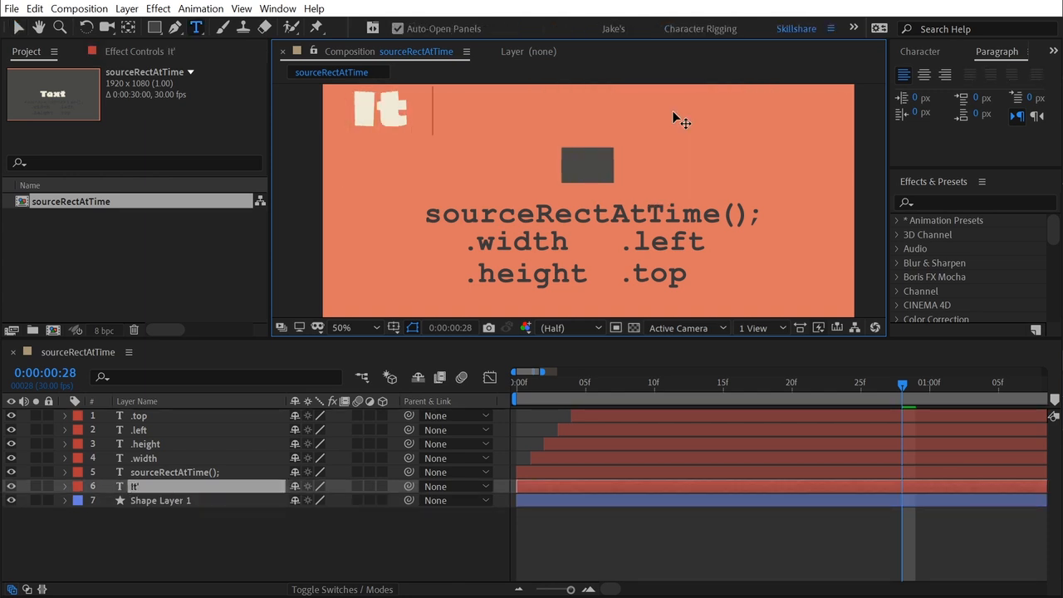
text(s not the same)
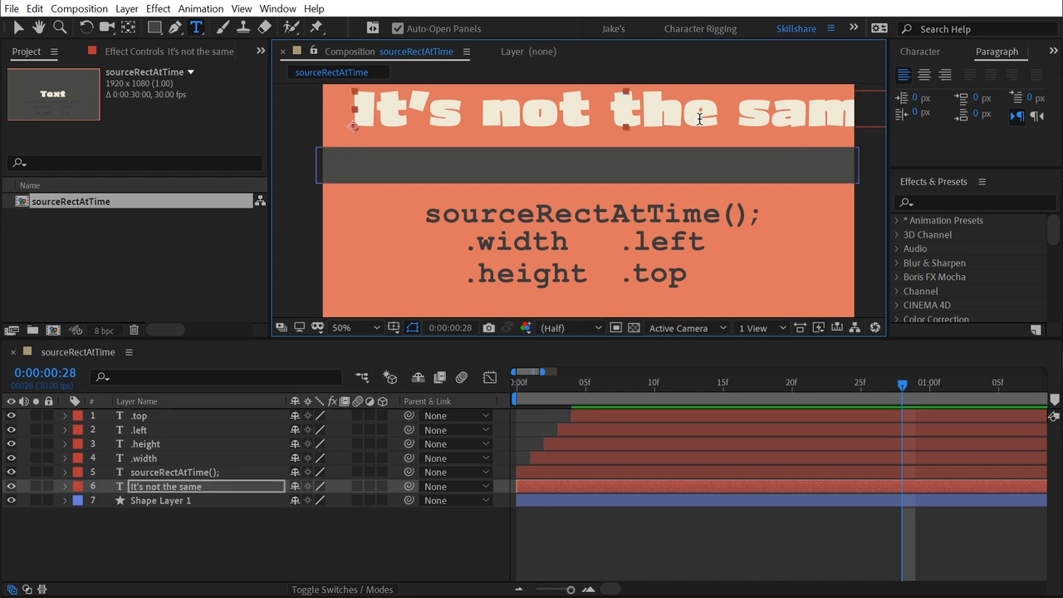
text(v)
mouse_move(417, 107)
mouse_down()
mouse_move(381, 112)
mouse_move(431, 114)
mouse_up()
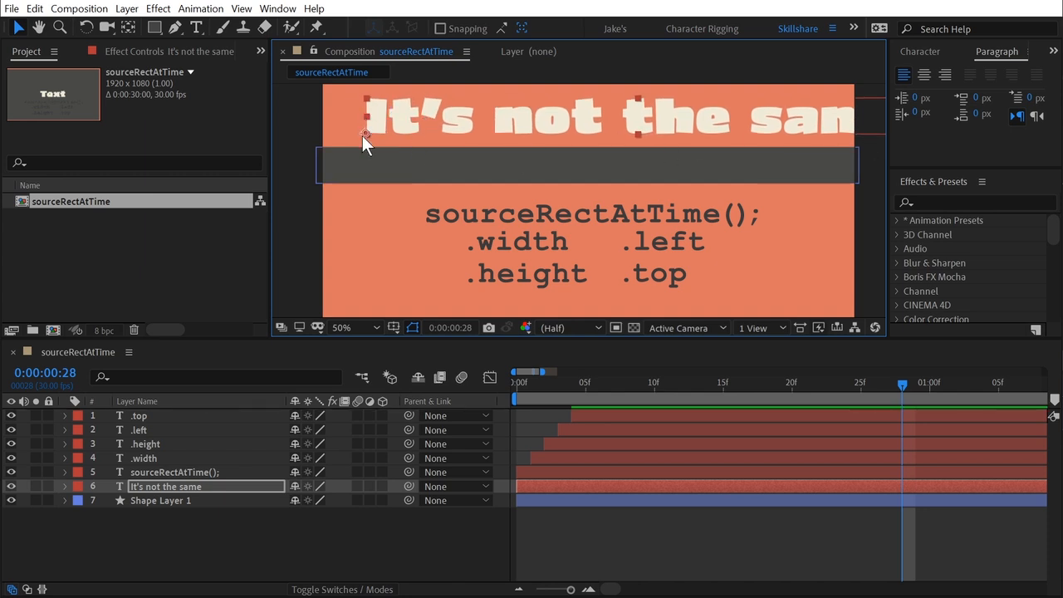
Expand Shape Layer 1 down to Rectangle Path 1 and reveal the expression on its Size property.
click(145, 501)
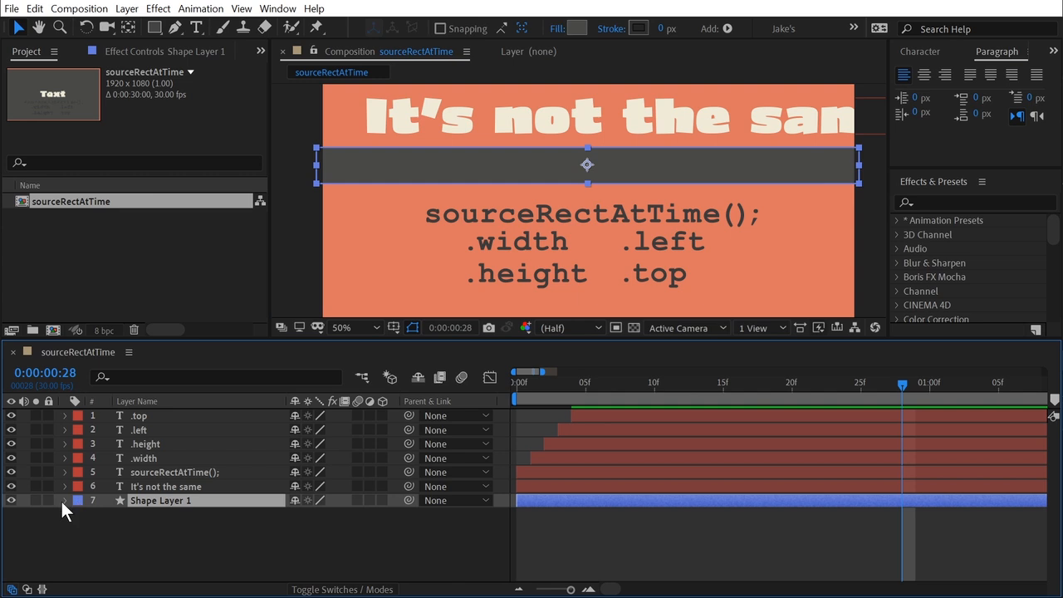
click(64, 500)
click(94, 528)
click(108, 534)
click(162, 544)
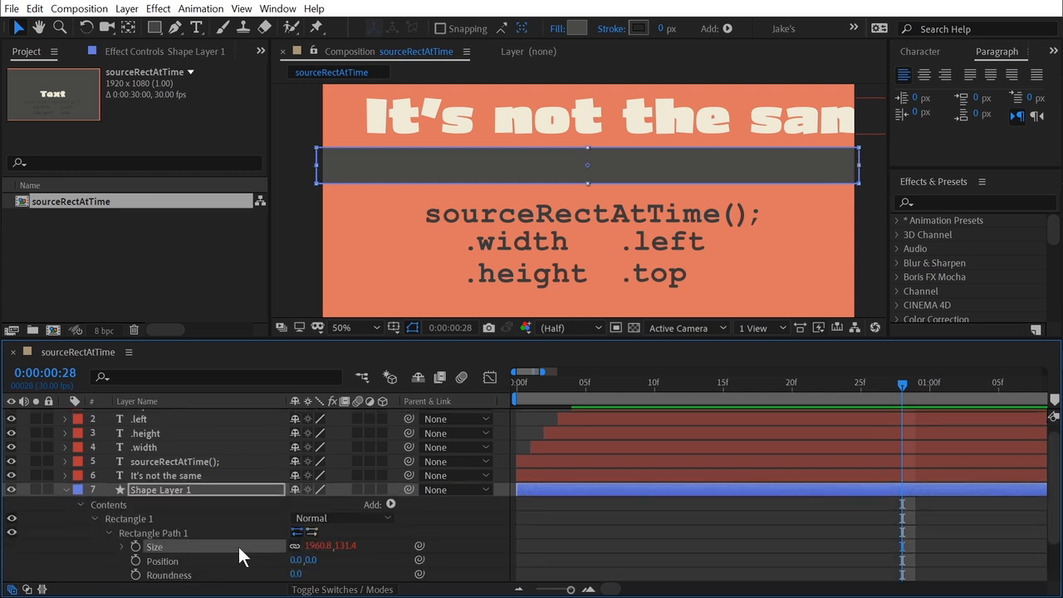
text(var txt = thisComp.layer("It's not the same").sourceRectAtTime(); var w = txt.width; var h = txt.height;  [w,h];)
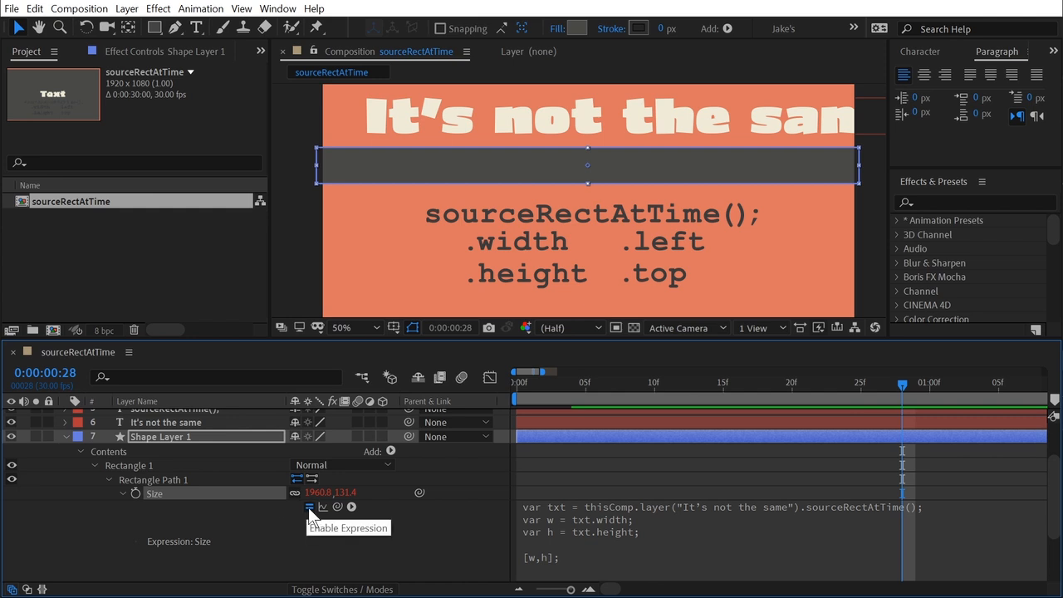
Disable the Size expression, manually set the rectangle's size to 1026 by 146, and re-enable the expression.
click(311, 508)
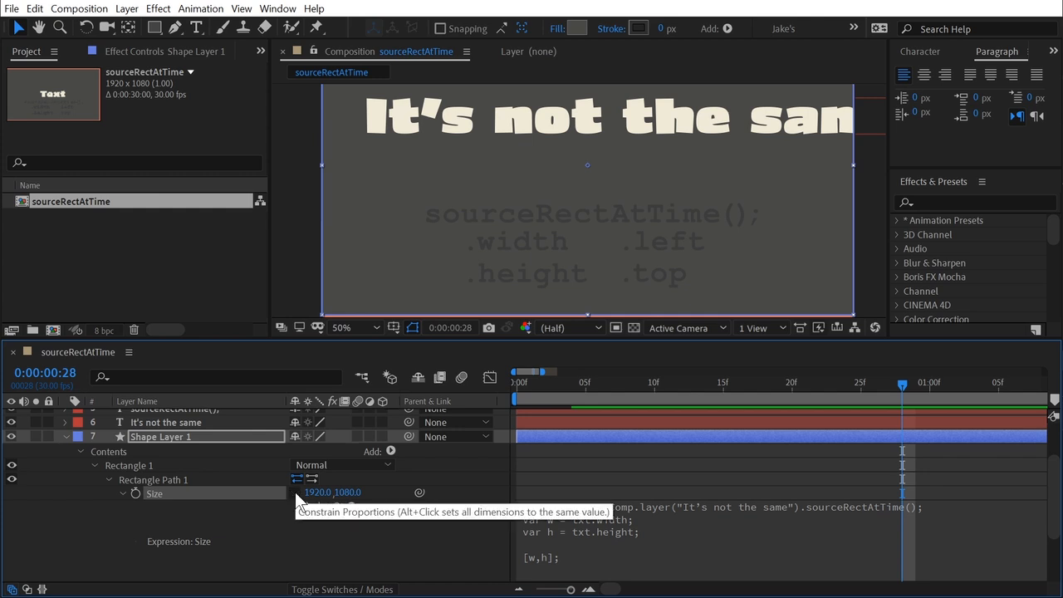
drag(316, 492, 598, 132)
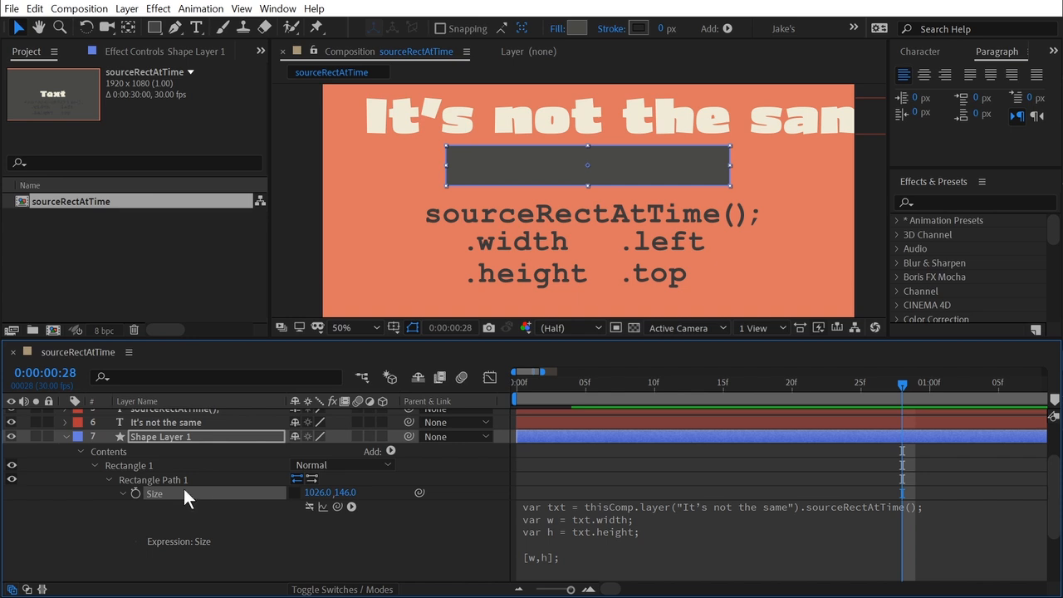
click(305, 507)
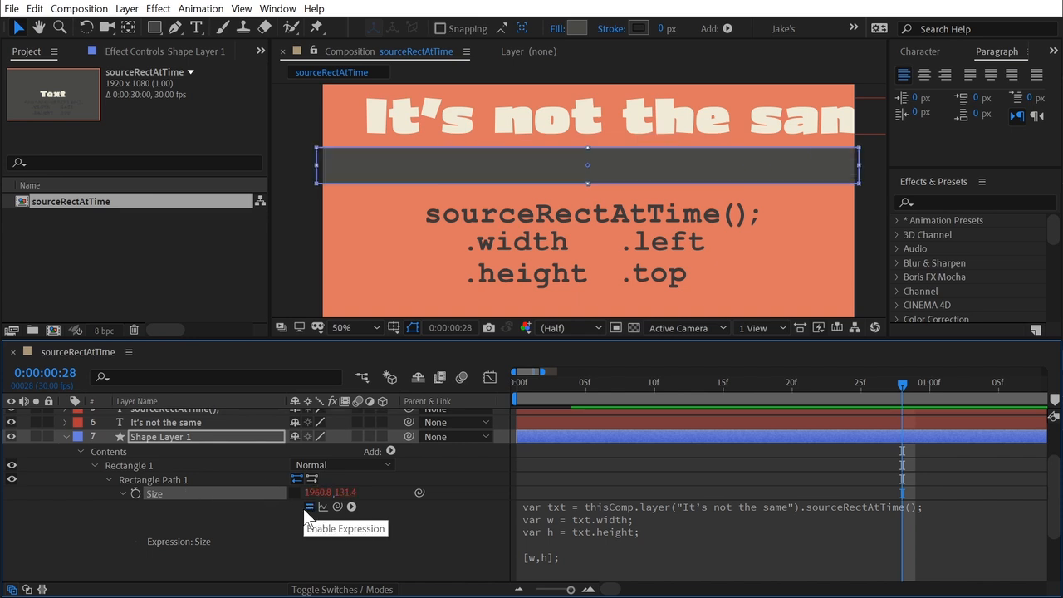
Replace the title text with "Text" and move it horizontally to sit centered above the rectangle.
double_click(549, 119)
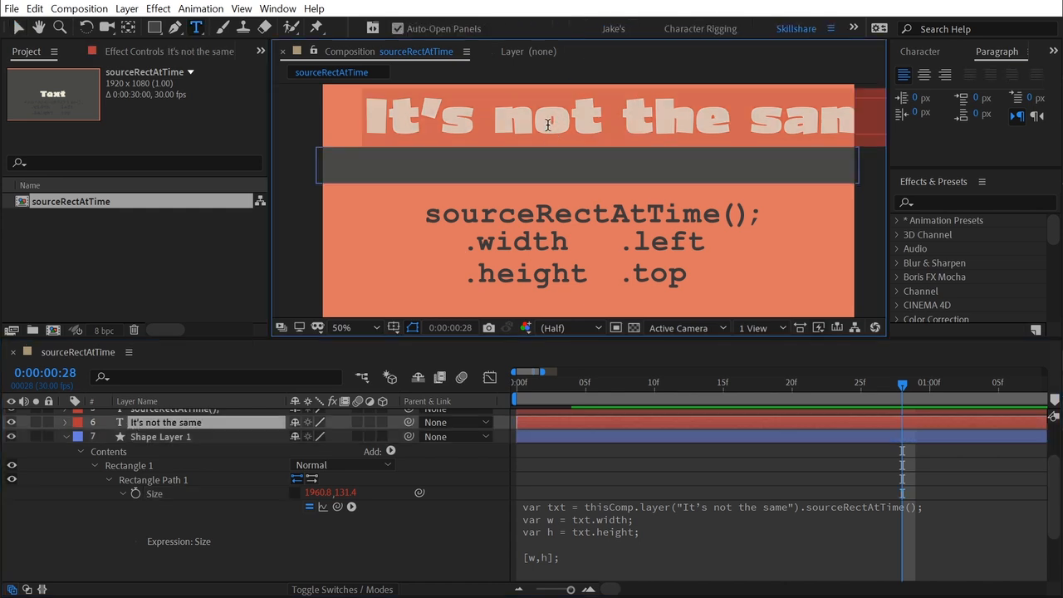
text(Text)
key(Escape)
key(v)
drag(462, 115, 614, 116)
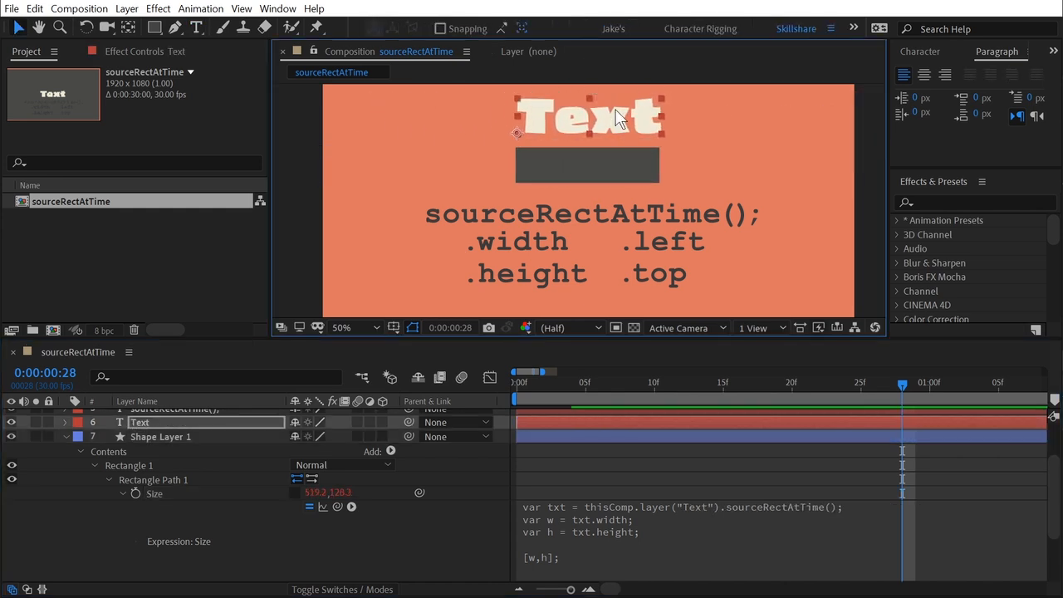
Move the background rectangle so that it sits directly behind the word "Text".
drag(593, 162, 544, 163)
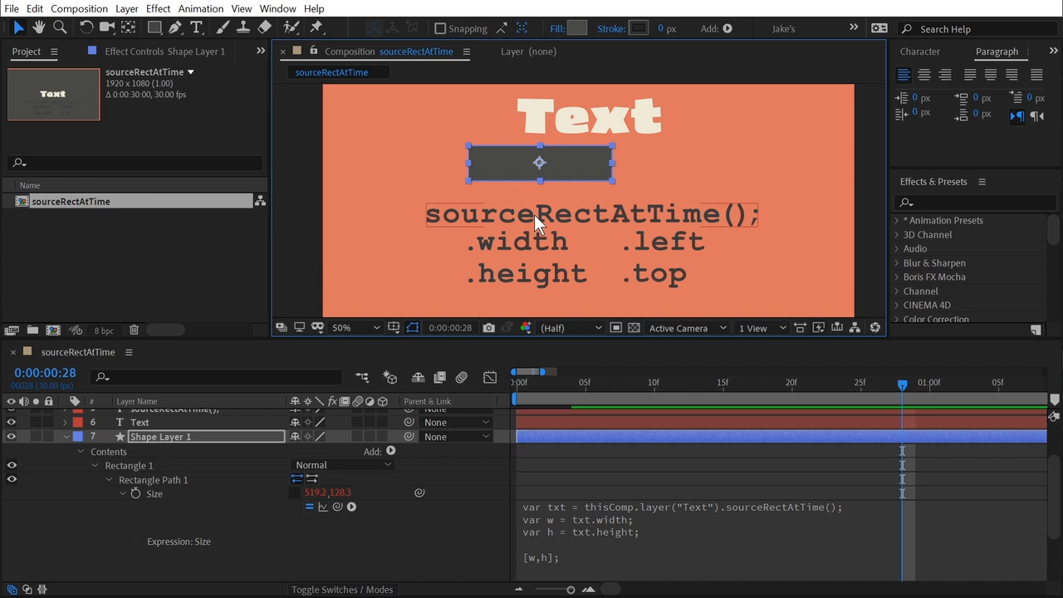
drag(534, 164, 597, 119)
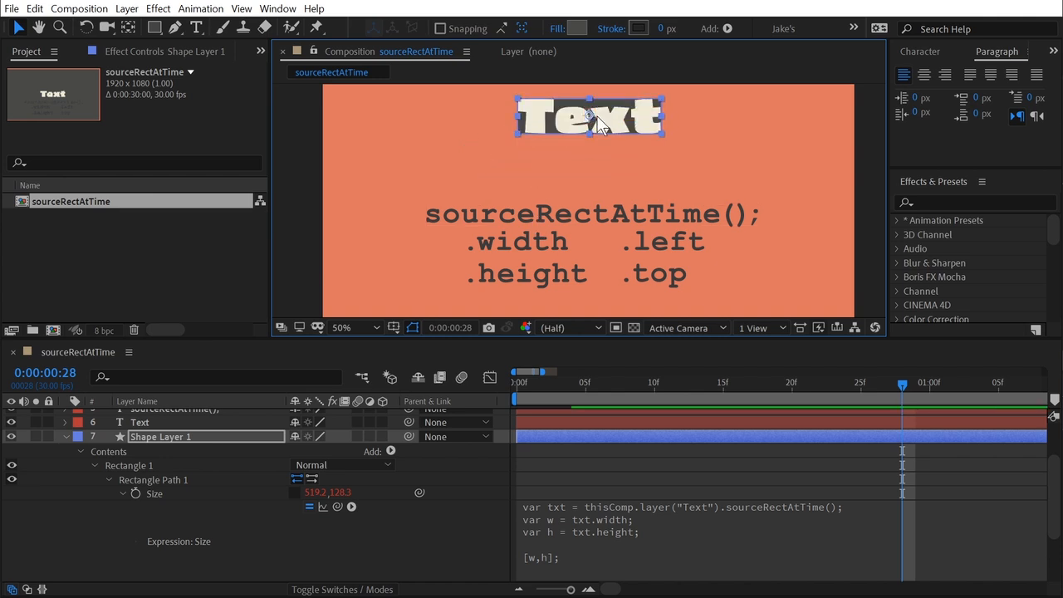
scroll(595, 116, up, 1)
drag(604, 147, 593, 293)
Parent Shape Layer 1 to the Text layer and move the text slightly to test the link.
click(251, 438)
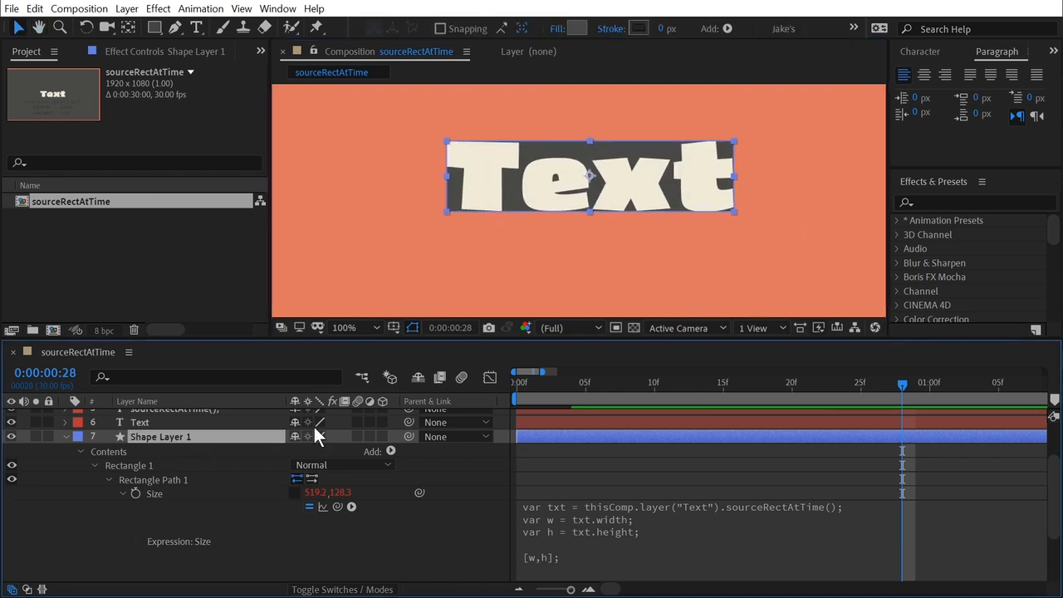
drag(409, 437, 176, 490)
mouse_move(516, 142)
mouse_down()
mouse_move(573, 116)
mouse_move(588, 164)
mouse_move(544, 148)
mouse_up()
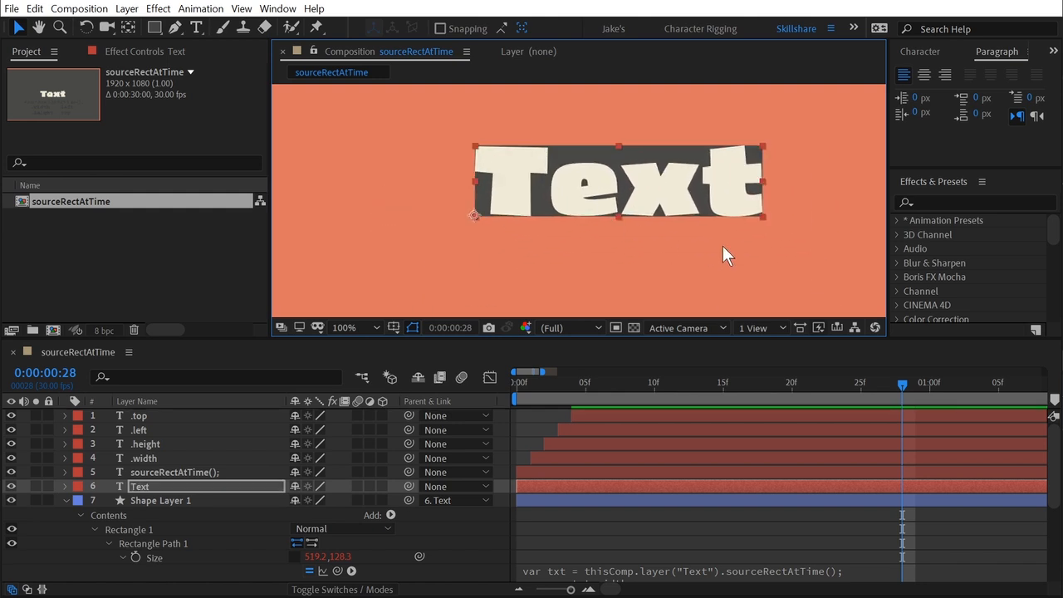
Rename Shape Layer 1 as "Text Box".
click(162, 500)
key(Return)
text(Tex)
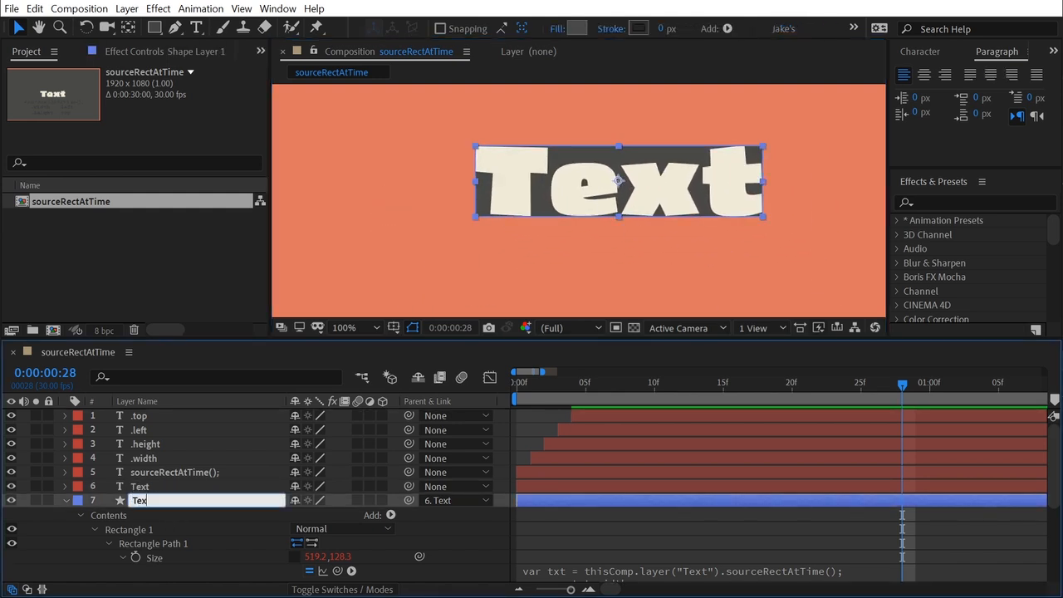
text(t Box)
key(Return)
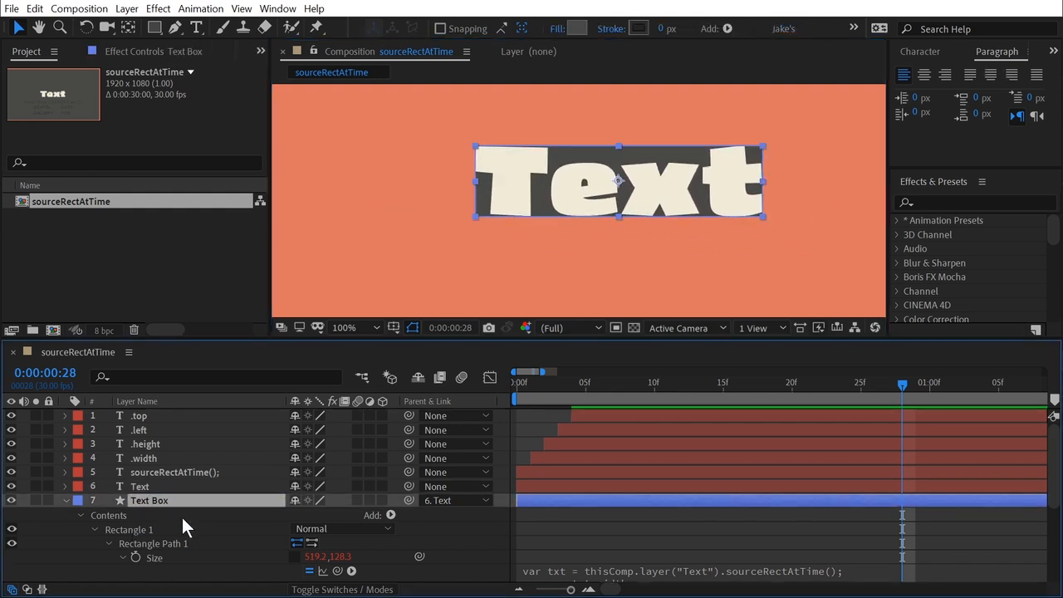
Turn on All Caps for the Text layer in its character settings.
click(272, 485)
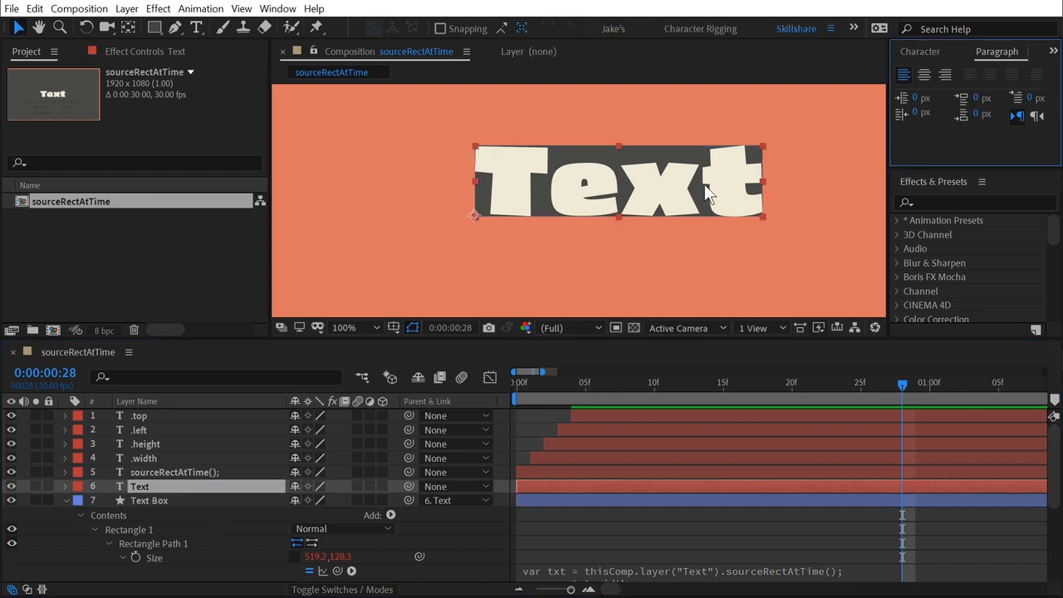
click(923, 51)
drag(939, 166, 961, 273)
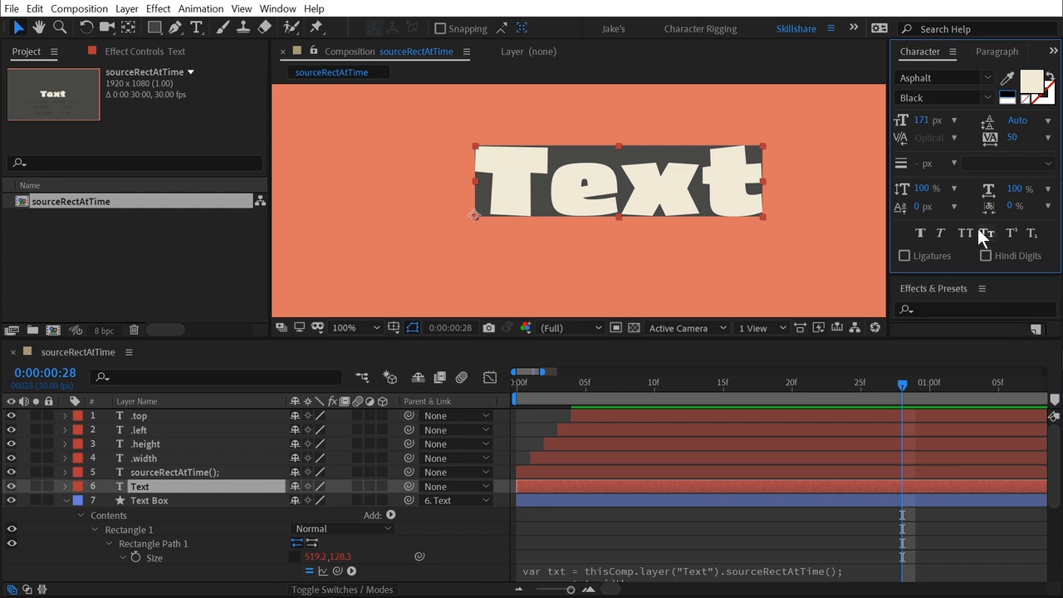
click(964, 232)
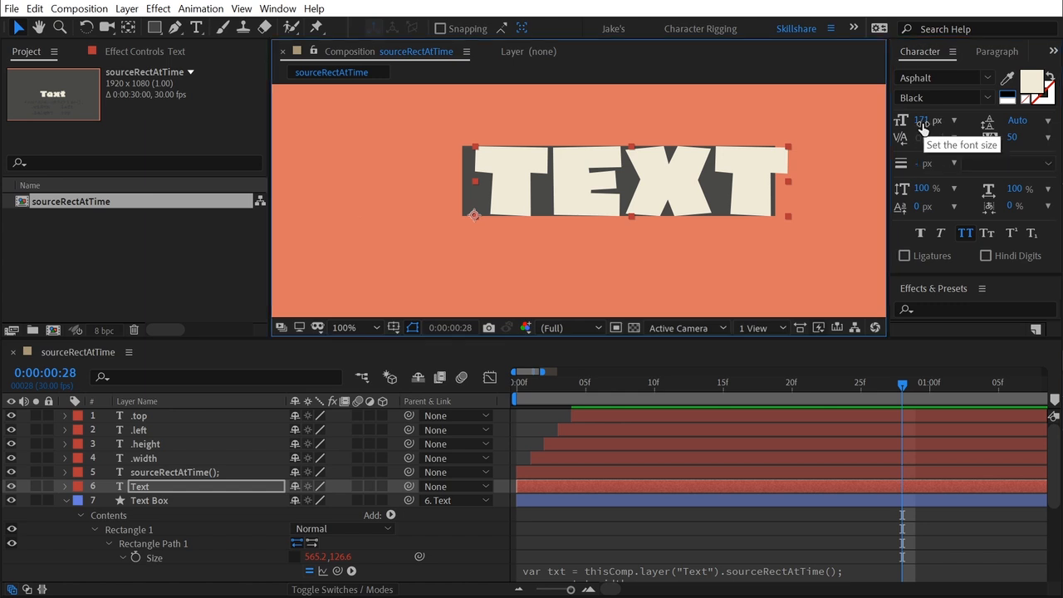
Try a 63 px font size on the Text layer, compare the text's and box's anchor points, and undo the size change.
drag(916, 122, 833, 130)
click(676, 174)
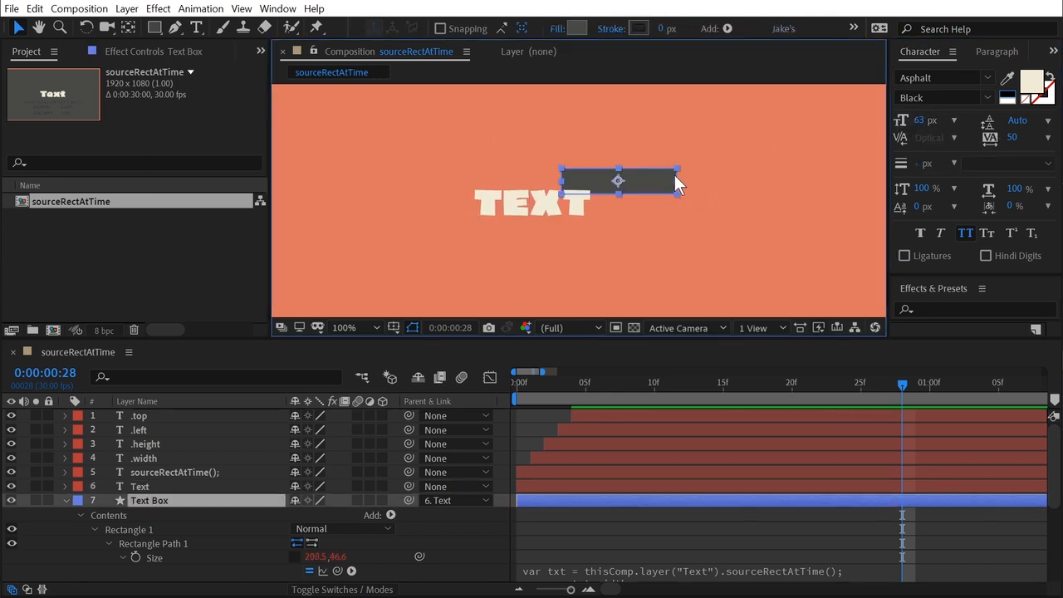
click(566, 201)
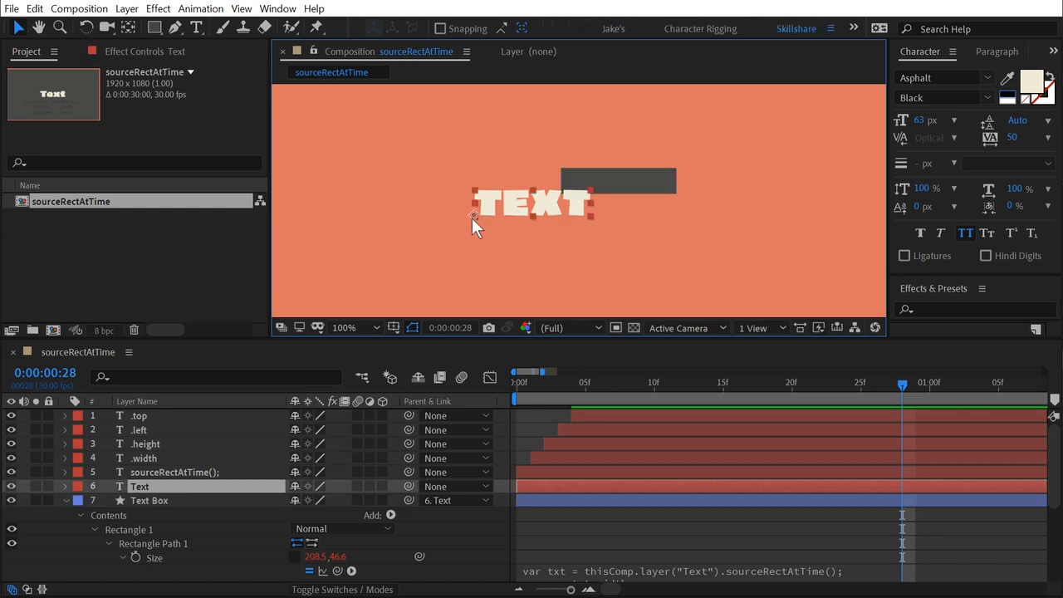
click(658, 190)
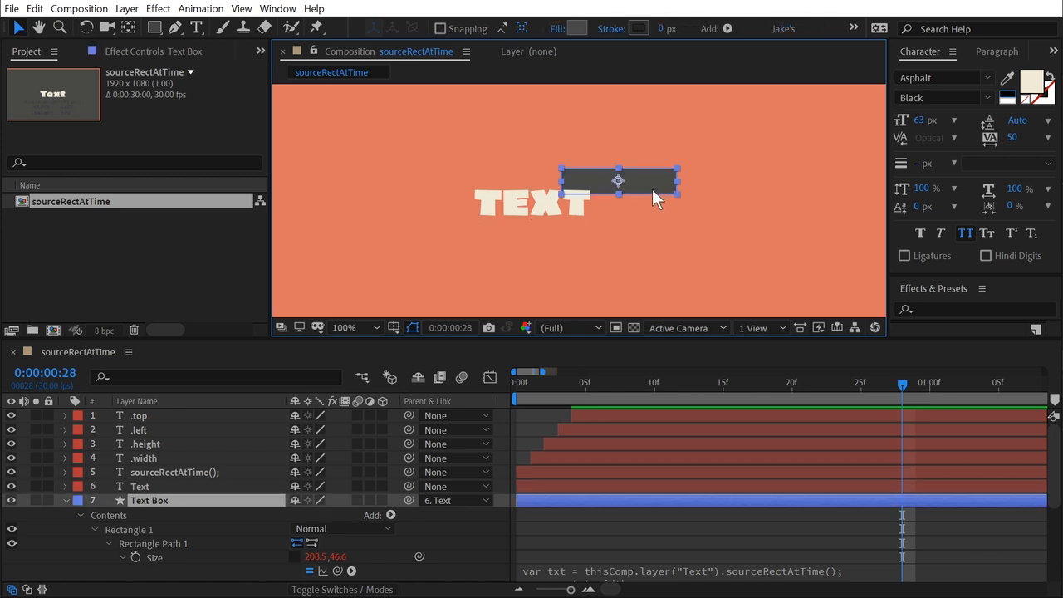
scroll(187, 556, down, 2)
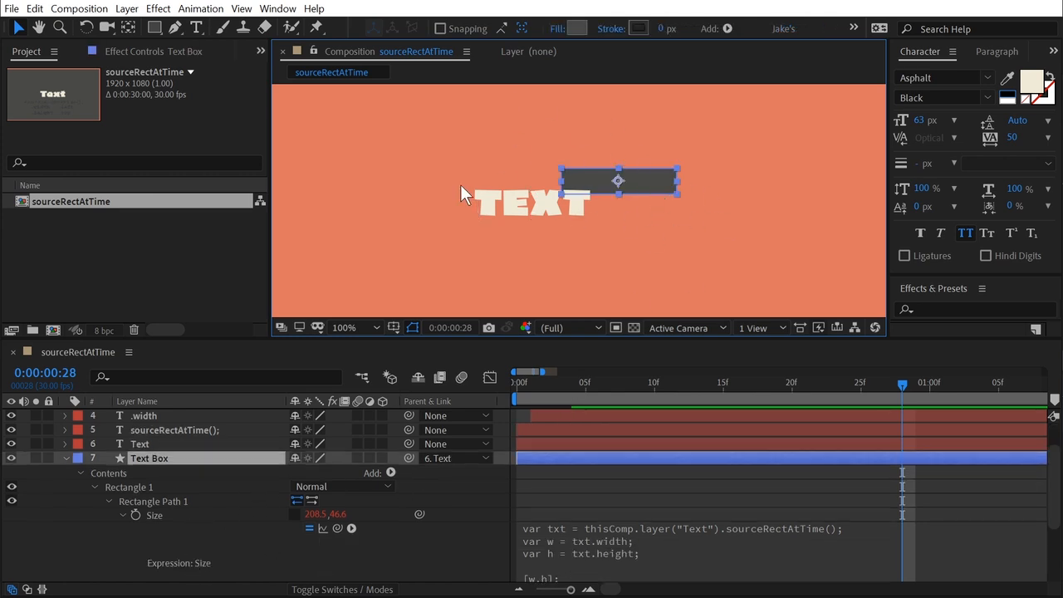
key(ctrl+z)
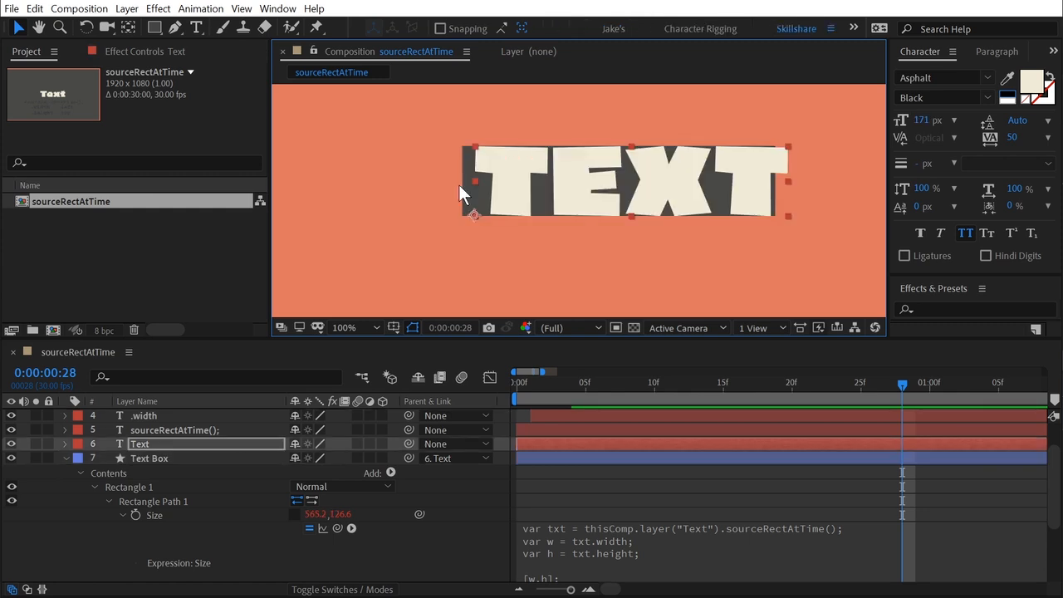
Undo the All Caps change on the Text layer and select the Text Box layer.
key(ctrl+z)
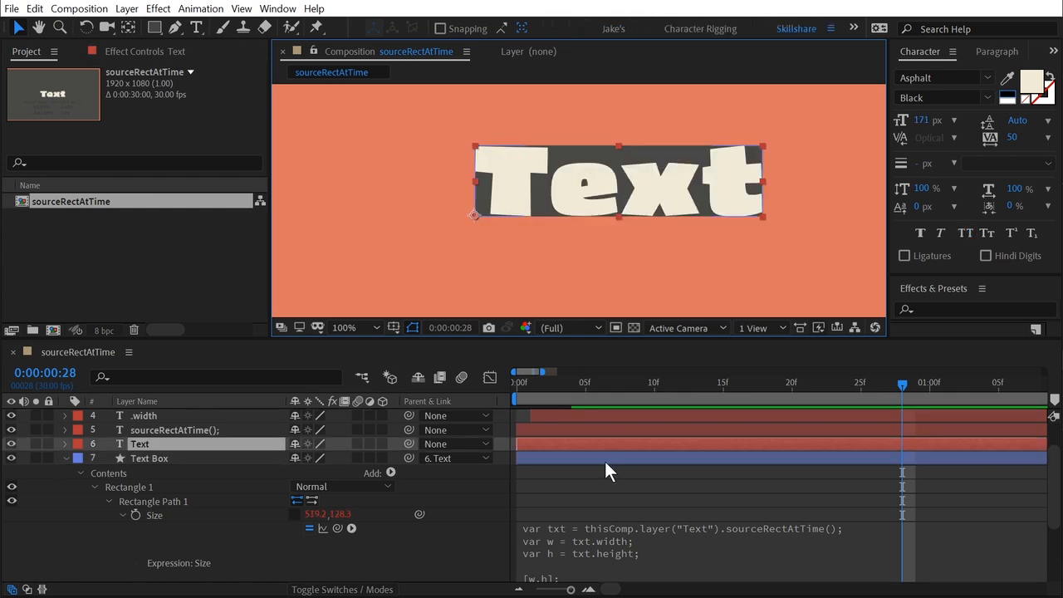
click(596, 470)
click(581, 461)
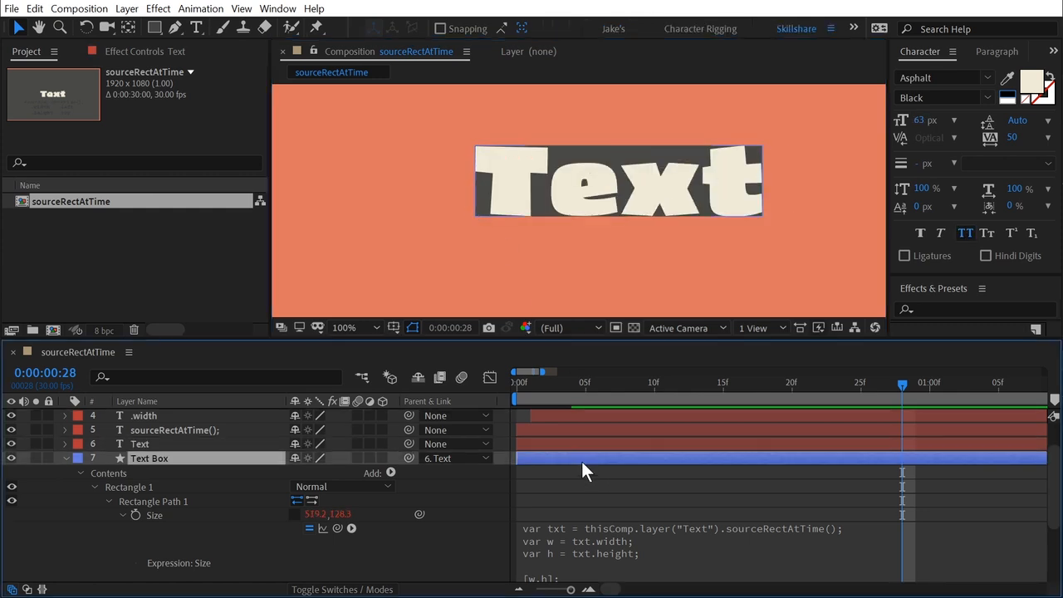
Try moving Text Box's rectangle path Position to 0, 164 and undo the move.
click(123, 515)
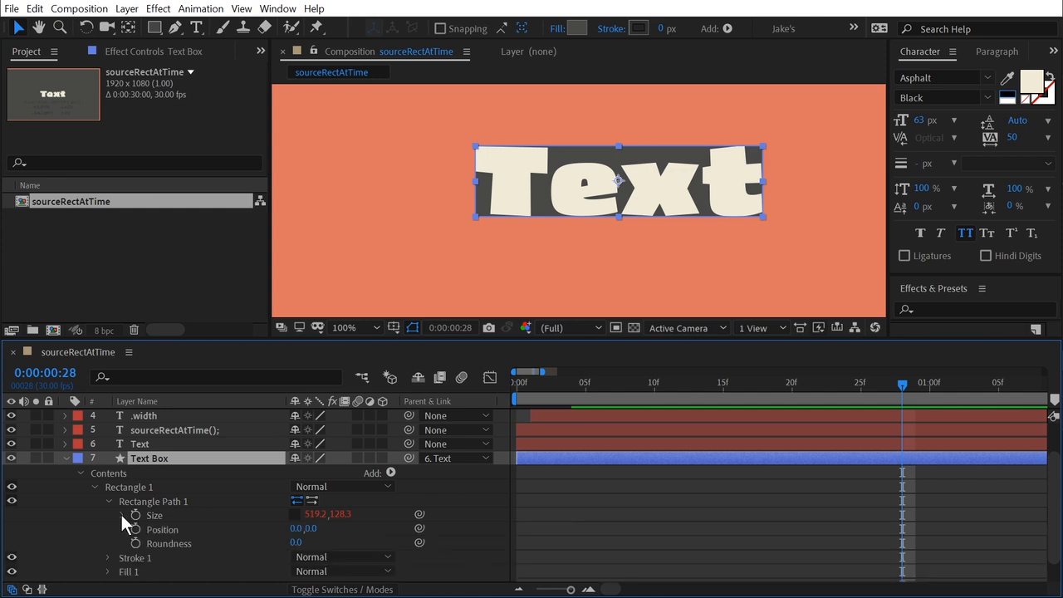
click(163, 532)
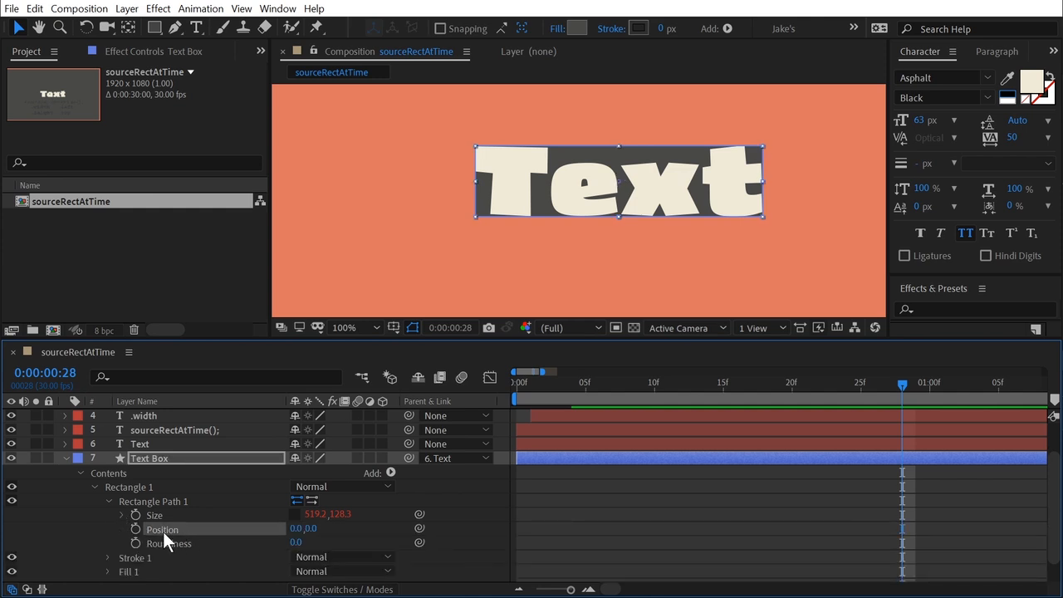
drag(297, 531, 438, 550)
key(ctrl+z)
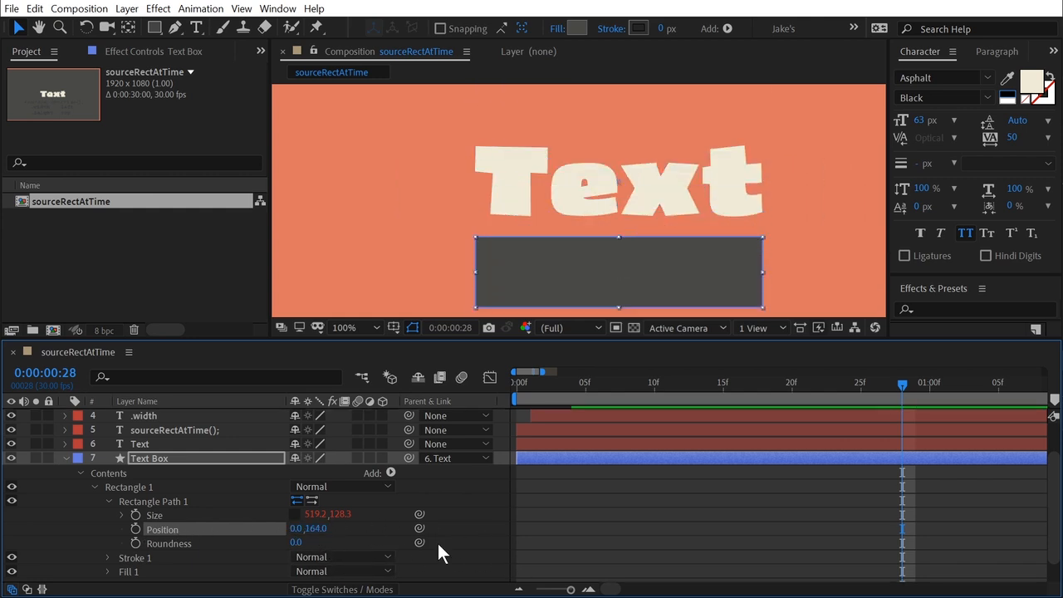
key(ctrl+z)
Compare the Text layer's anchor point and the .left and .top attributes with the centre point of Text Box's rectangle path.
click(151, 444)
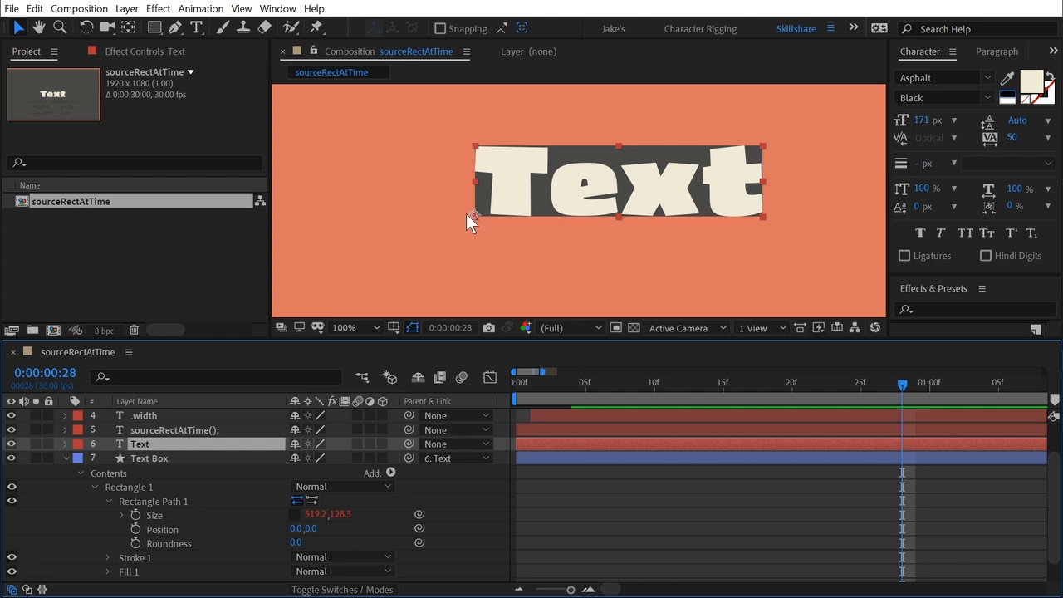
drag(596, 262, 561, 172)
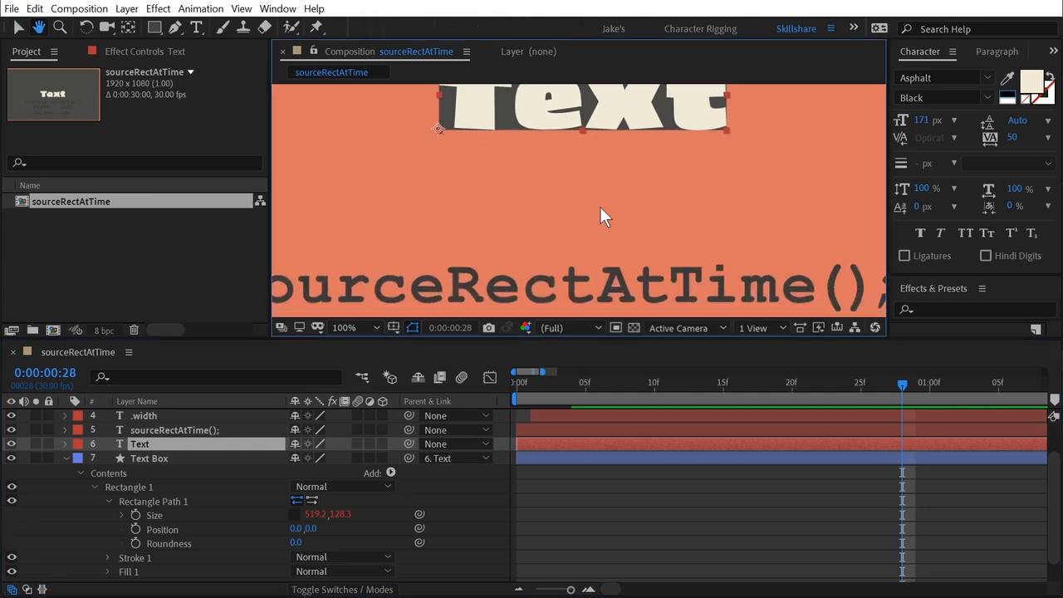
scroll(607, 220, down, 1)
drag(638, 263, 688, 221)
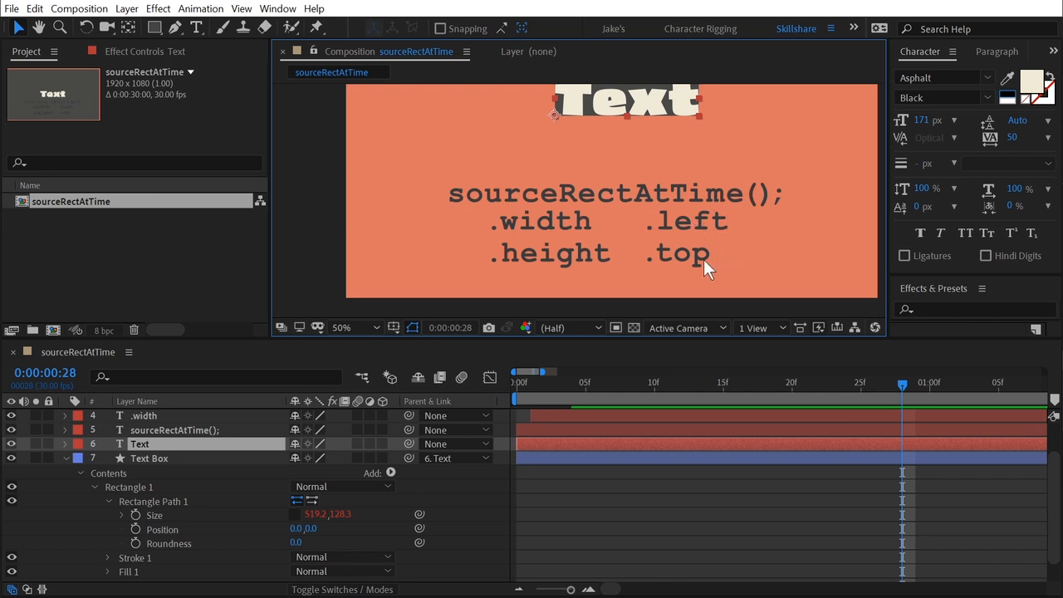
drag(691, 157, 697, 189)
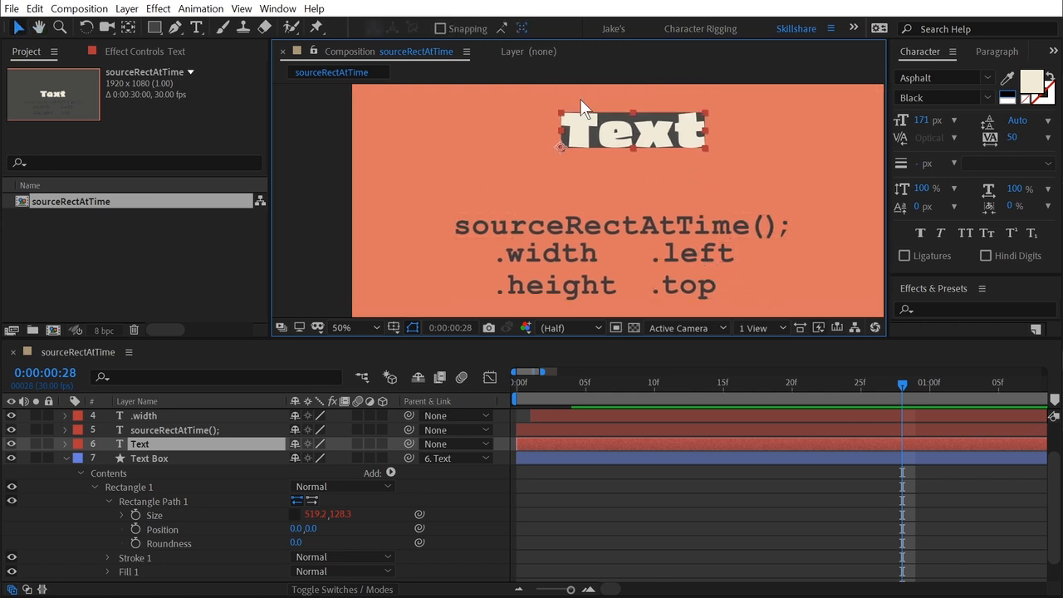
scroll(563, 144, up, 4)
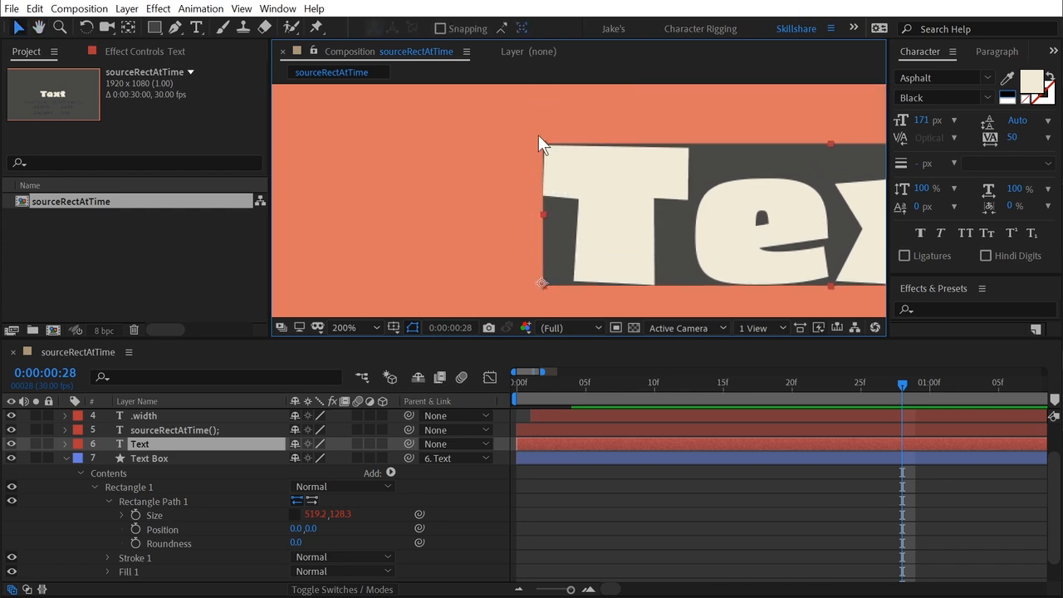
drag(701, 271, 624, 254)
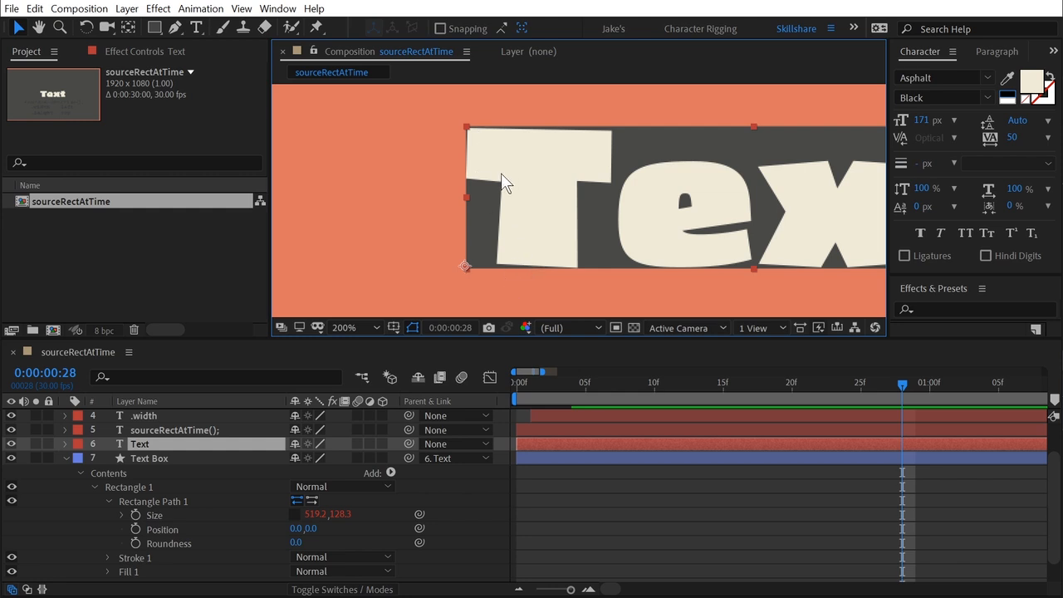
scroll(634, 213, down, 1)
mouse_move(696, 234)
mouse_down()
mouse_move(674, 200)
mouse_move(631, 204)
mouse_up()
click(164, 457)
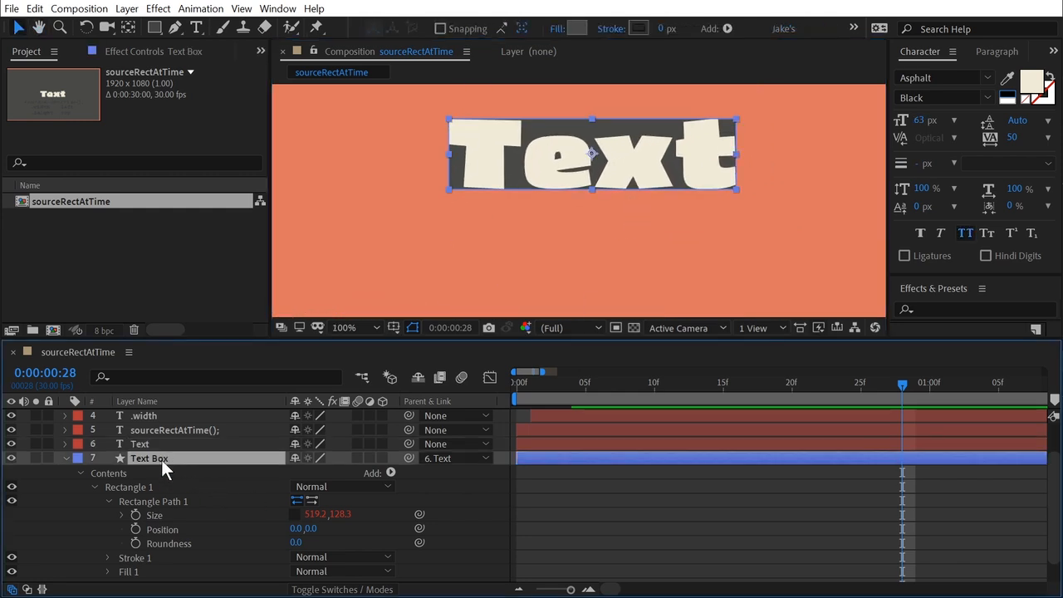
click(159, 530)
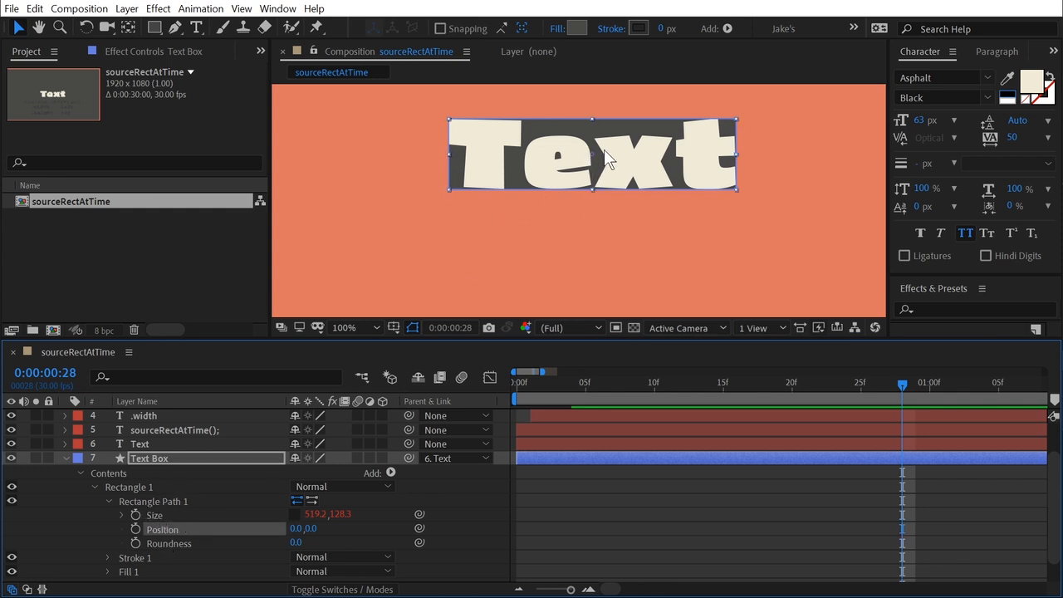
click(139, 445)
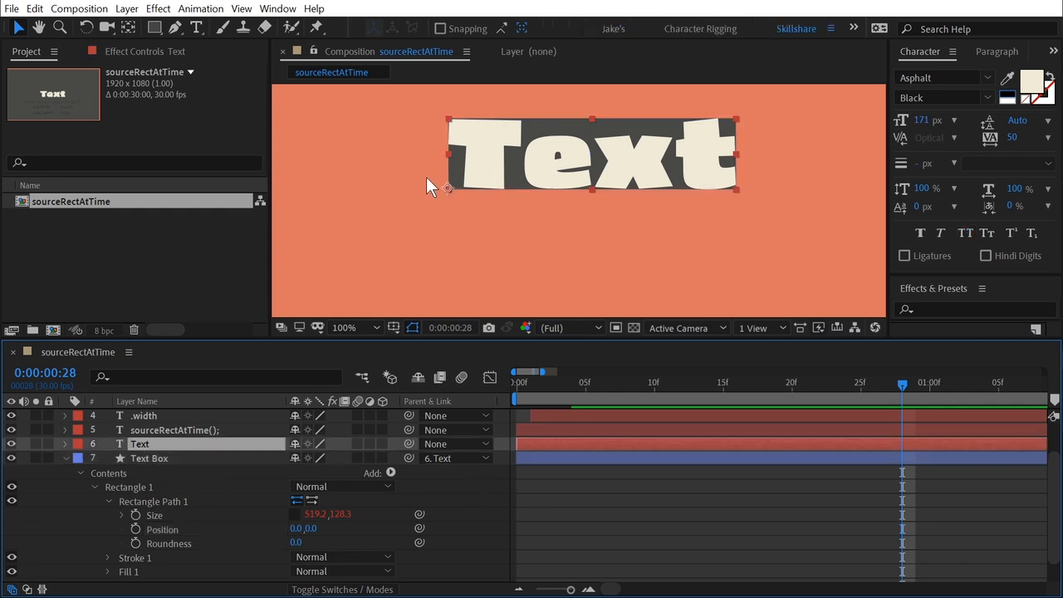
Add an expression to Position of Text Box's Rectangle Path 1 and copy the whole Size expression.
click(171, 530)
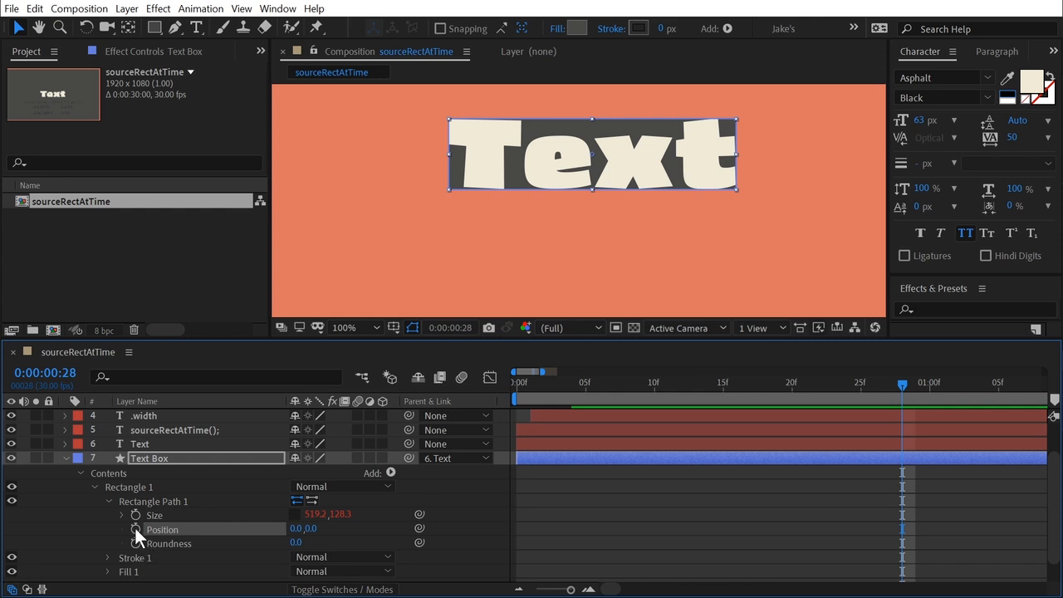
alt+click(135, 529)
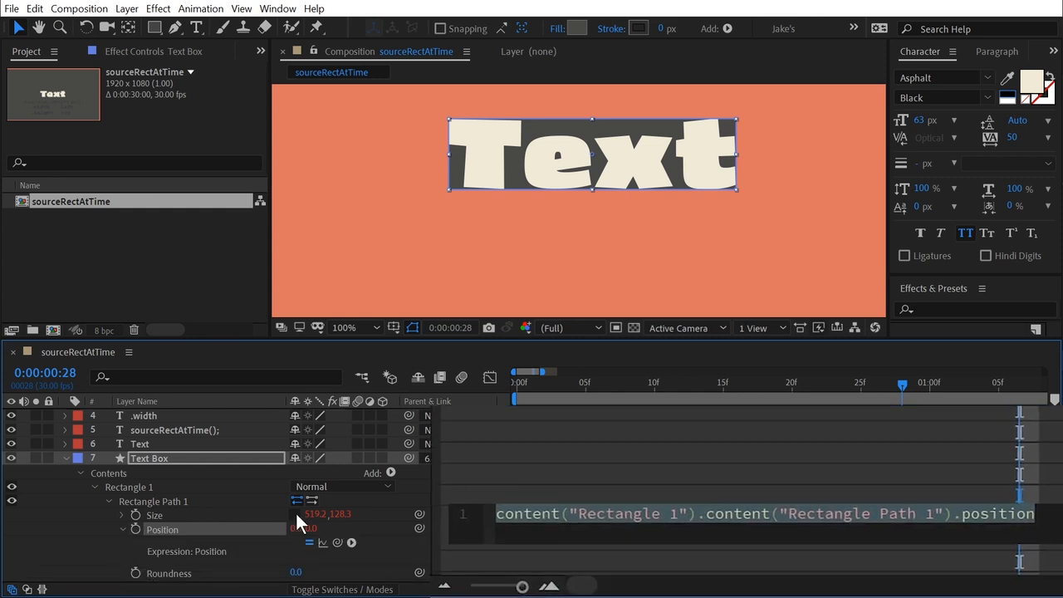
click(121, 515)
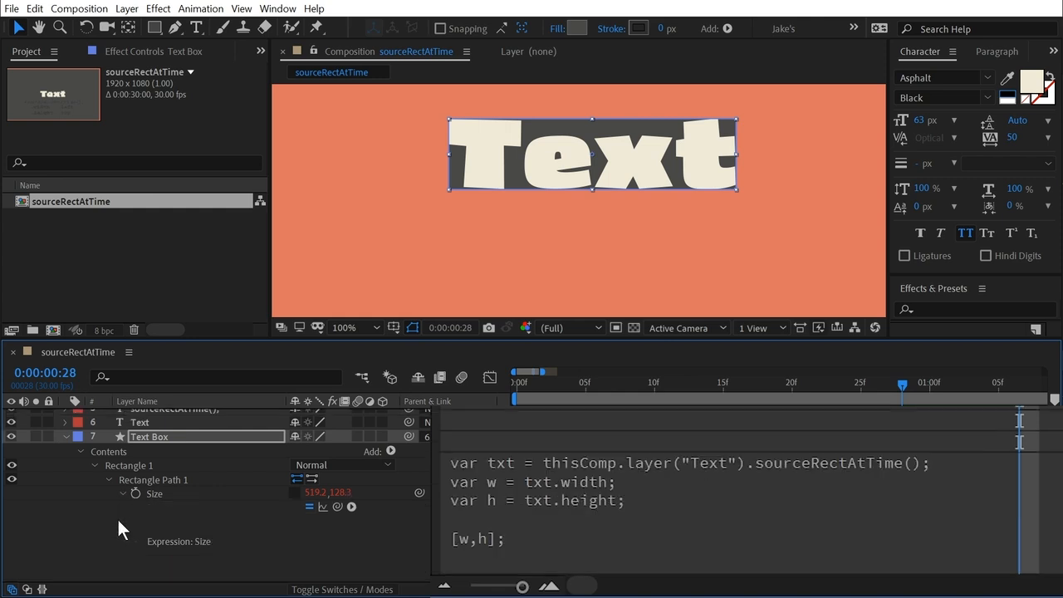
click(579, 500)
key(ctrl+a)
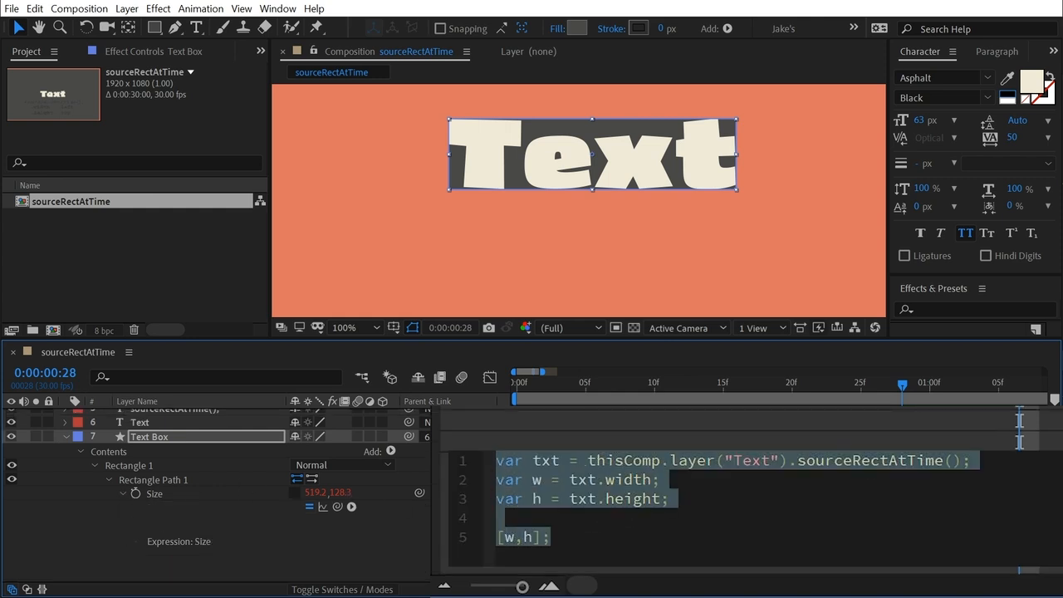
Replace the default Position expression with the copied Size code and enlarge the expression field to show all its lines.
click(119, 491)
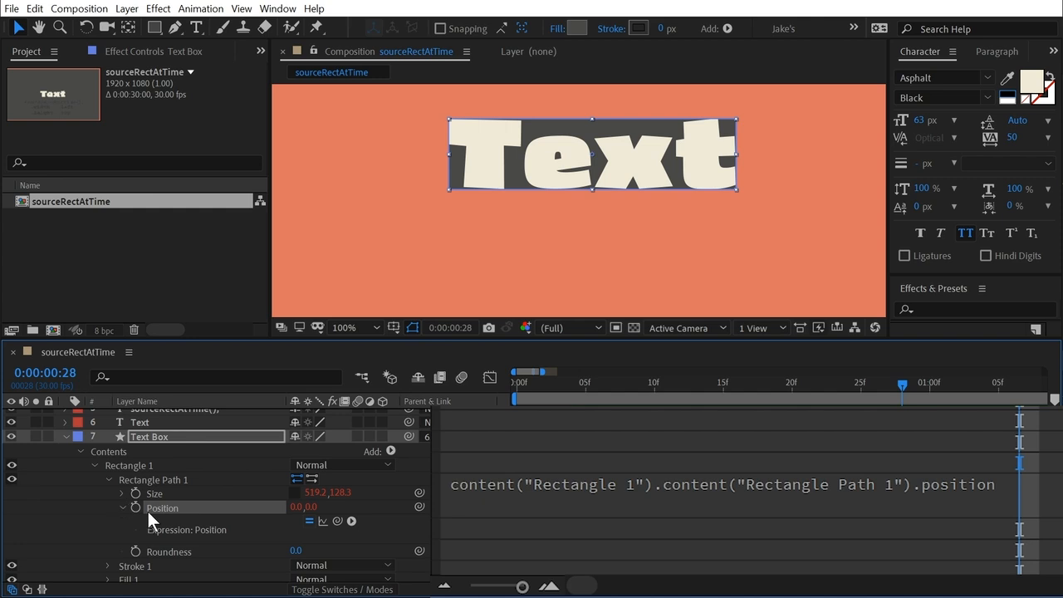
click(594, 499)
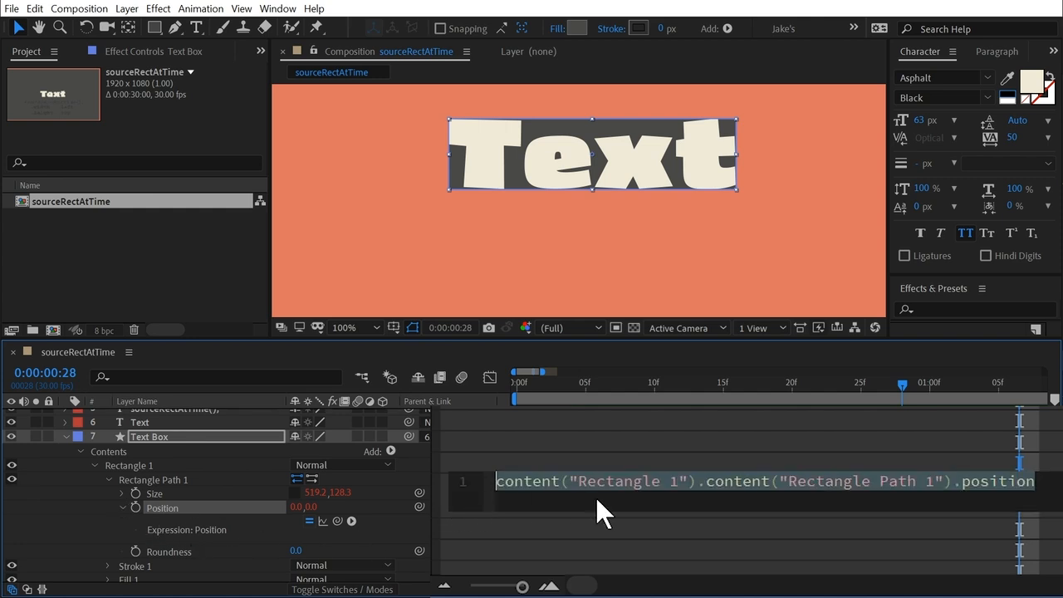
key(ctrl+v)
drag(567, 517, 565, 560)
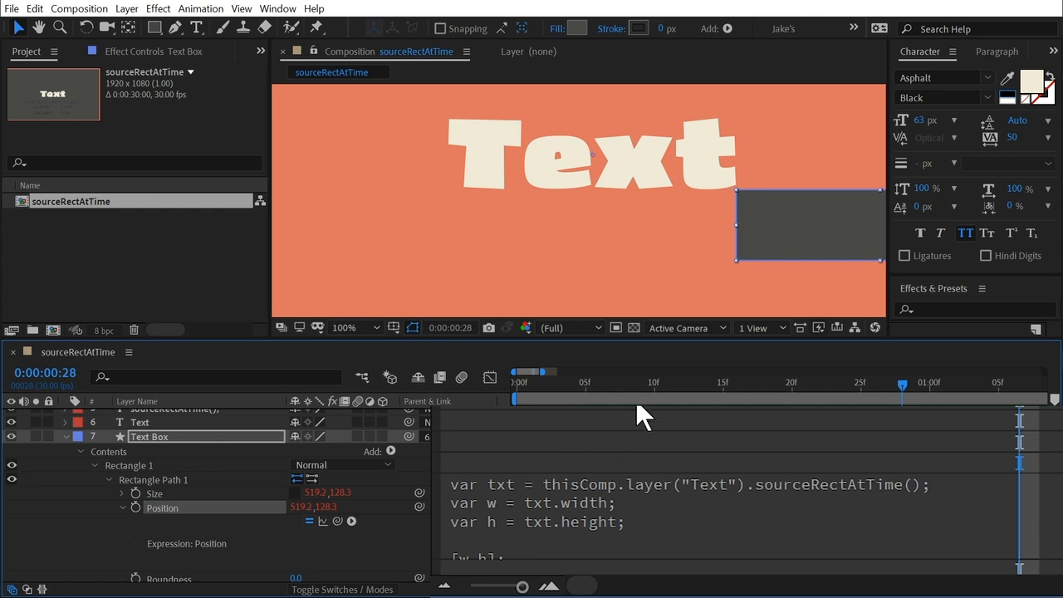
click(307, 520)
scroll(504, 450, down, 3)
click(490, 496)
click(633, 456)
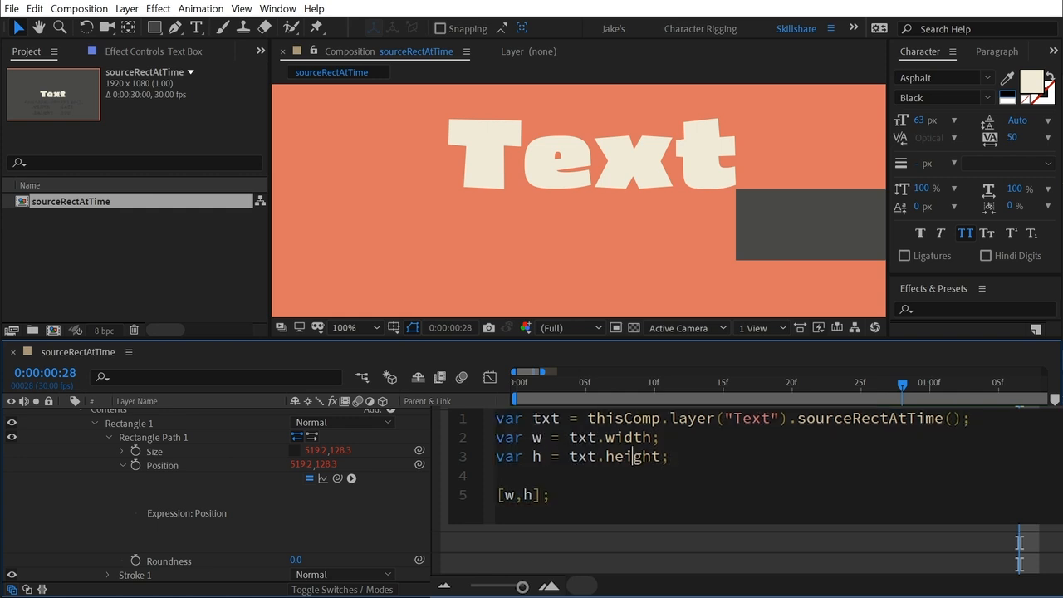
click(669, 456)
click(372, 523)
Create a new composition-sized rectangle shape layer and reveal its modified properties.
scroll(615, 183, down, 2)
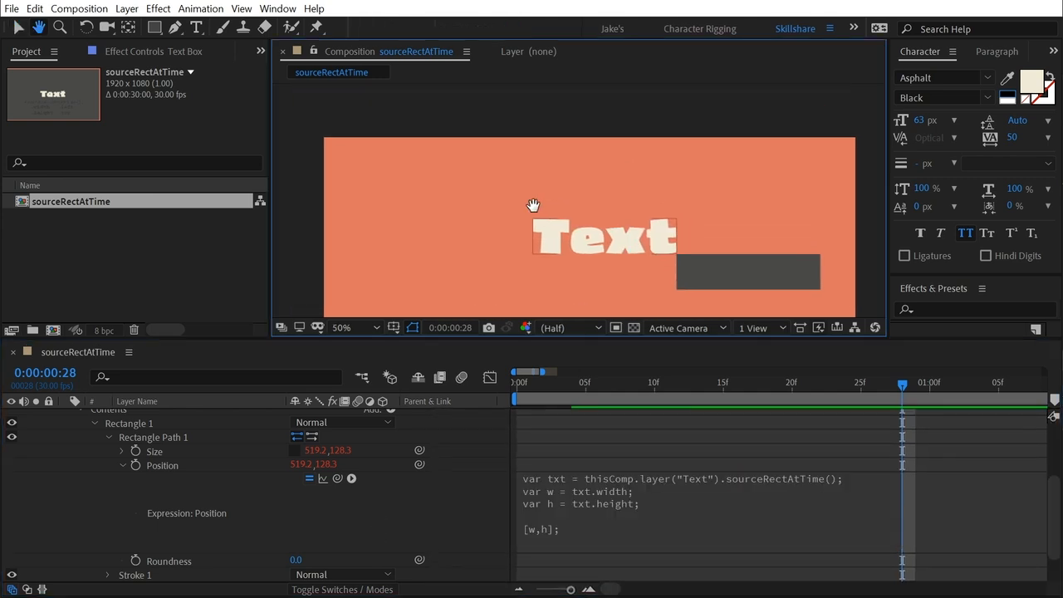
click(156, 27)
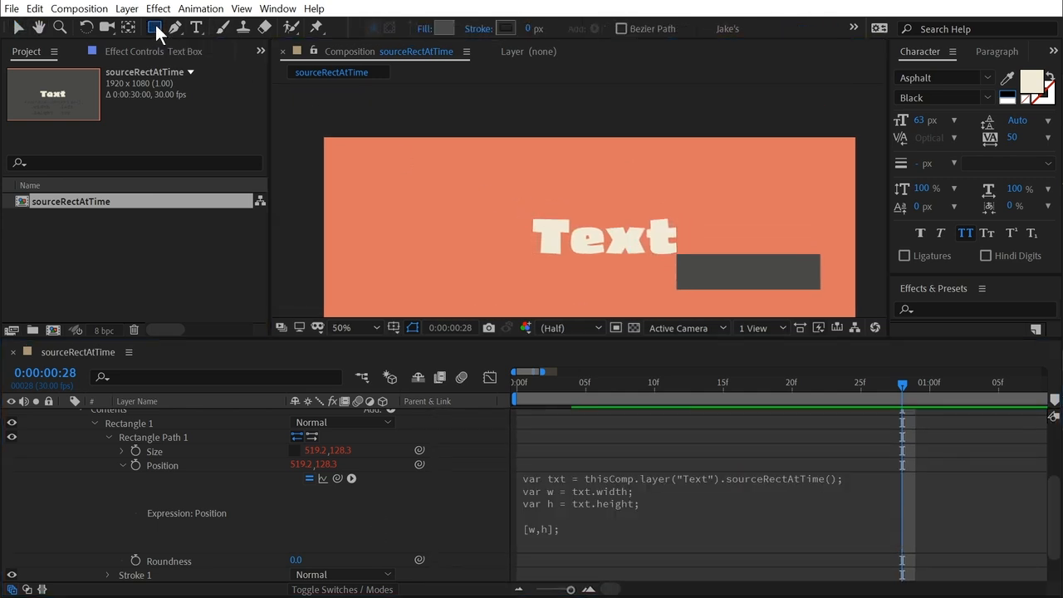
double_click(155, 26)
key(u)
key(u)
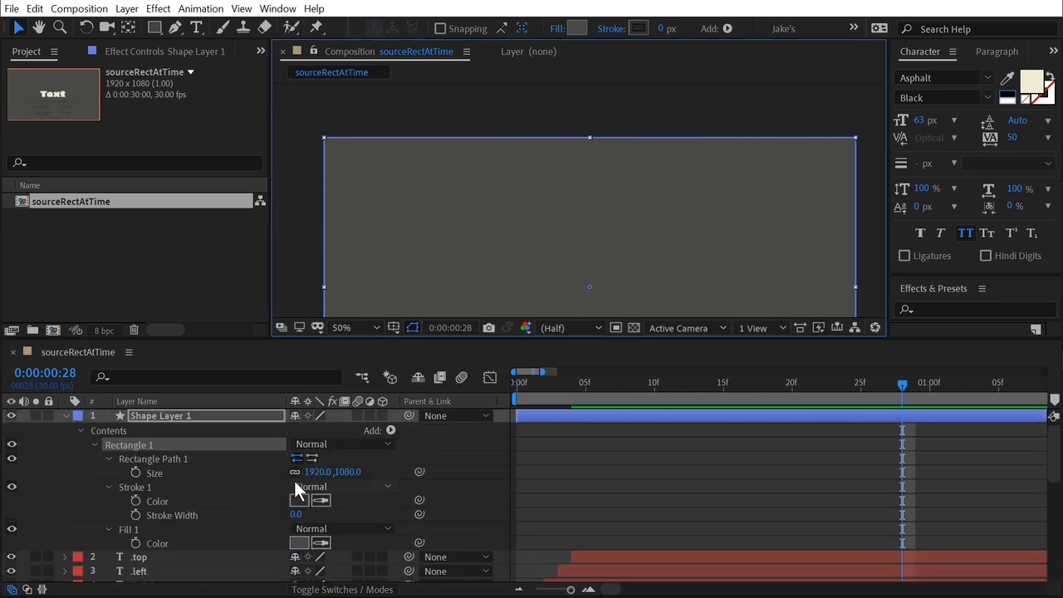
Unlink the new rectangle's Size proportions and set it to 100 by 200.
click(293, 473)
click(316, 471)
text(100)
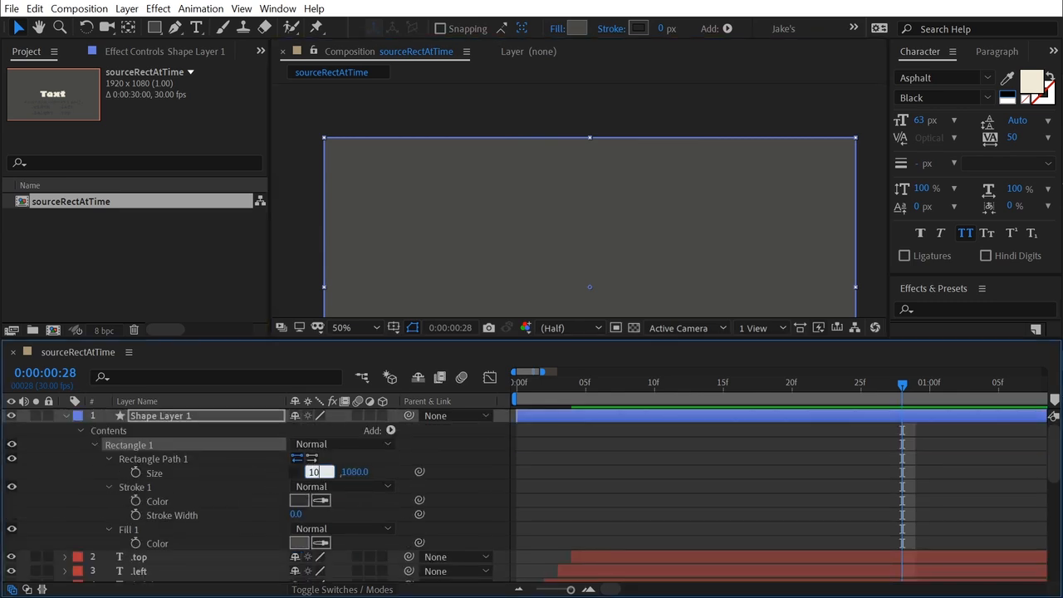
key(Tab)
text(200)
key(Return)
click(631, 459)
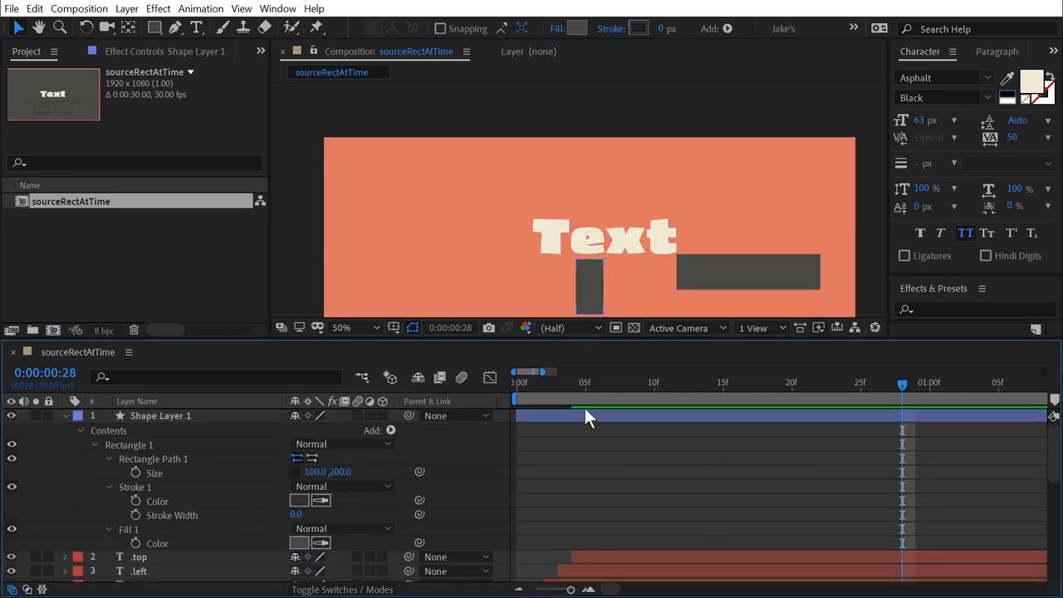
Show all properties of Shape Layer 1's Rectangle Path 1 and collapse Stroke 1 and Fill 1.
drag(586, 290, 400, 191)
key(space)
ctrl+click(394, 193)
drag(615, 183, 684, 163)
ctrl+click(692, 175)
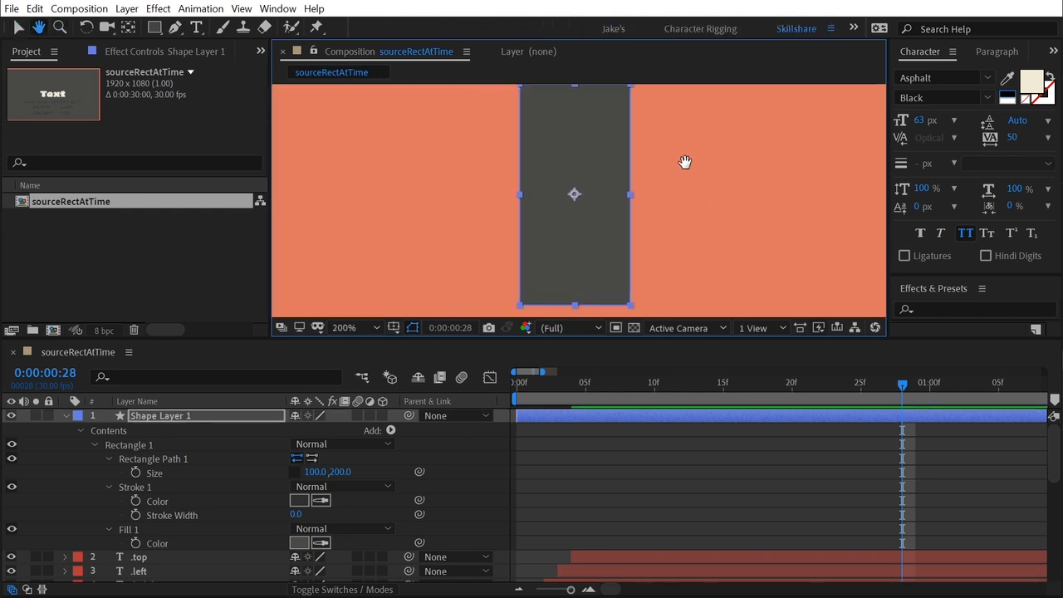
click(107, 459)
click(170, 489)
click(148, 473)
click(163, 487)
click(109, 515)
click(109, 530)
click(158, 471)
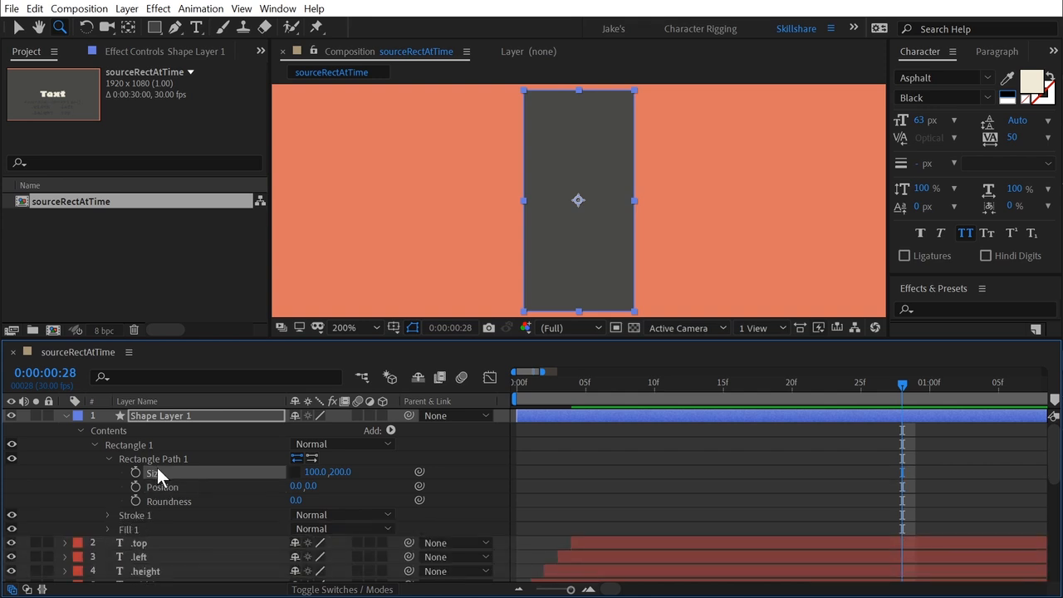
Try aligning the rectangle's top-left corner with the layer's anchor point by eye, shifting the path Position to about 51, 97.
mouse_move(295, 486)
mouse_down()
mouse_move(370, 488)
mouse_move(282, 492)
mouse_move(299, 496)
mouse_up()
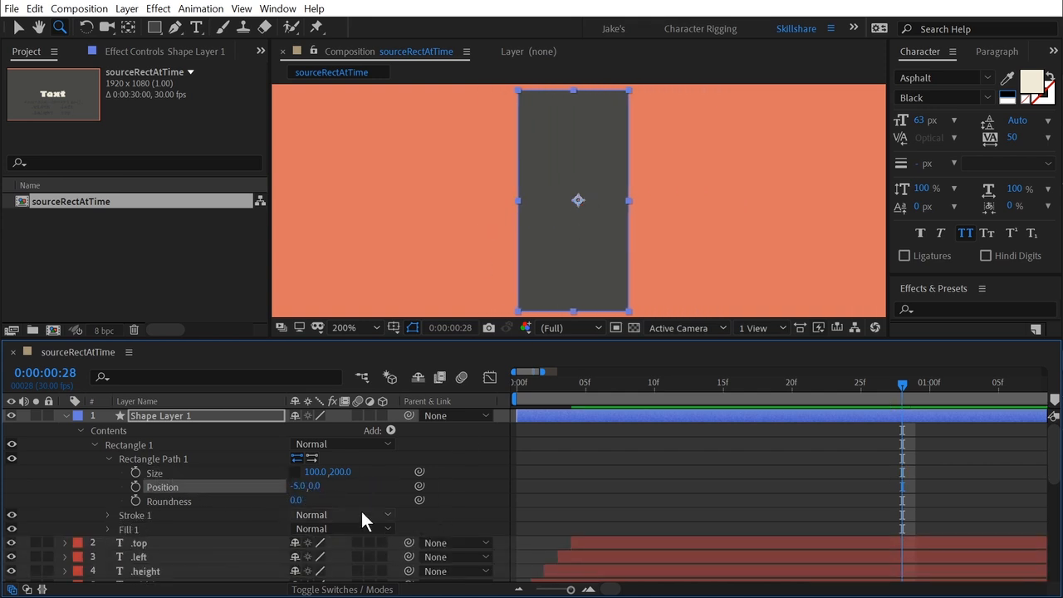
key(ctrl+z)
drag(314, 487, 390, 483)
click(299, 486)
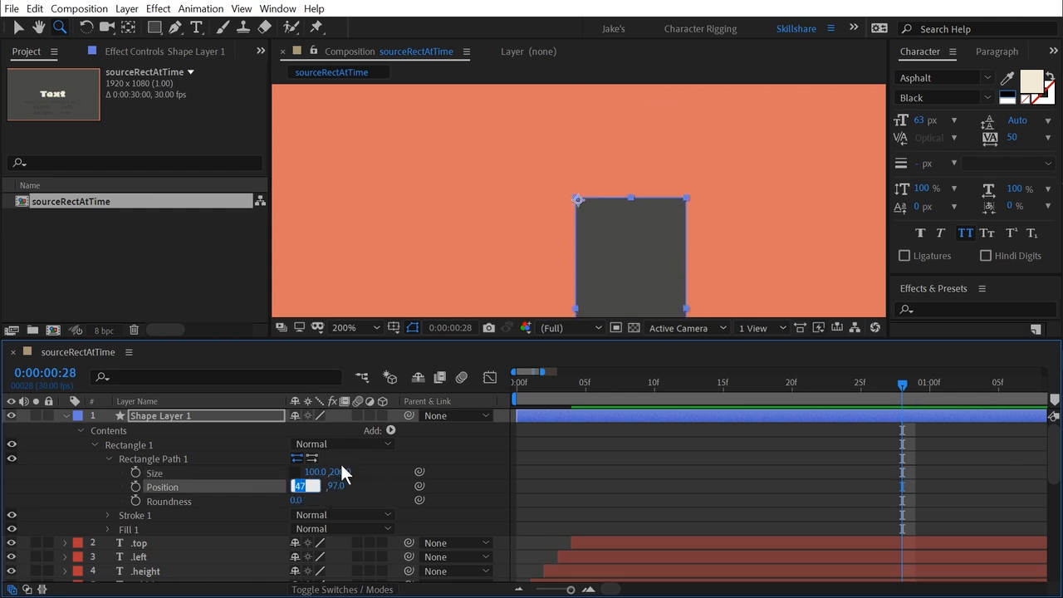
click(380, 481)
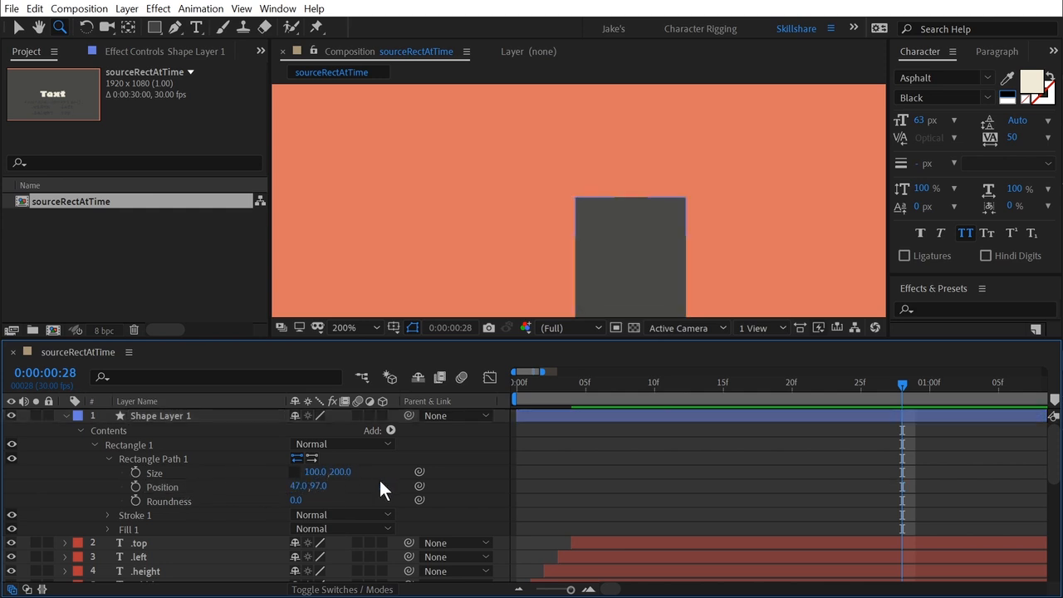
drag(300, 488, 305, 486)
Set Shape Layer 1's rectangle path Position to 50, 100, half of its Size, and return to the Selection tool.
click(301, 486)
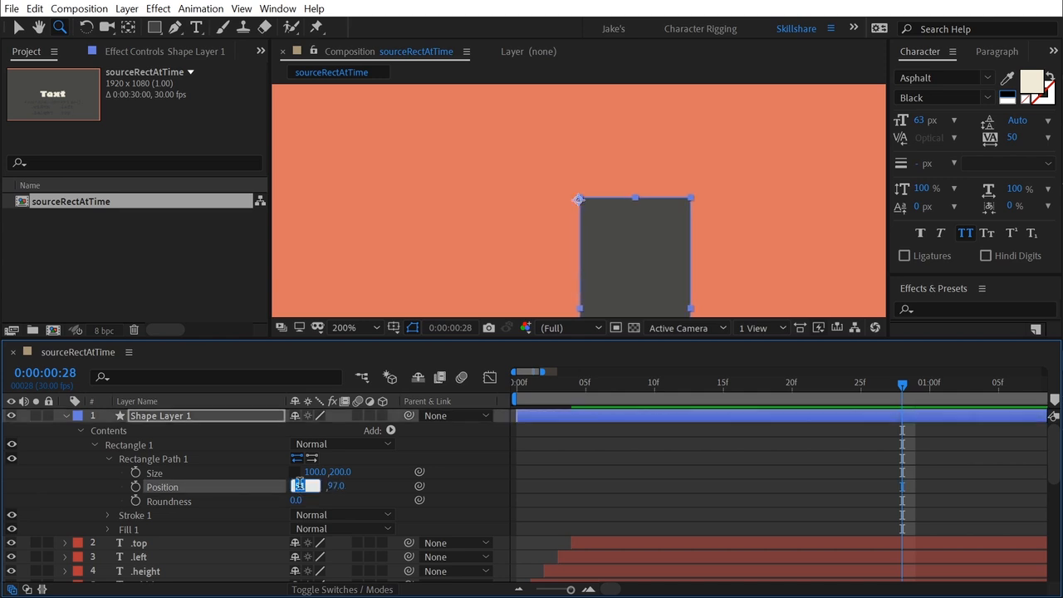
text(50)
key(Tab)
text(100)
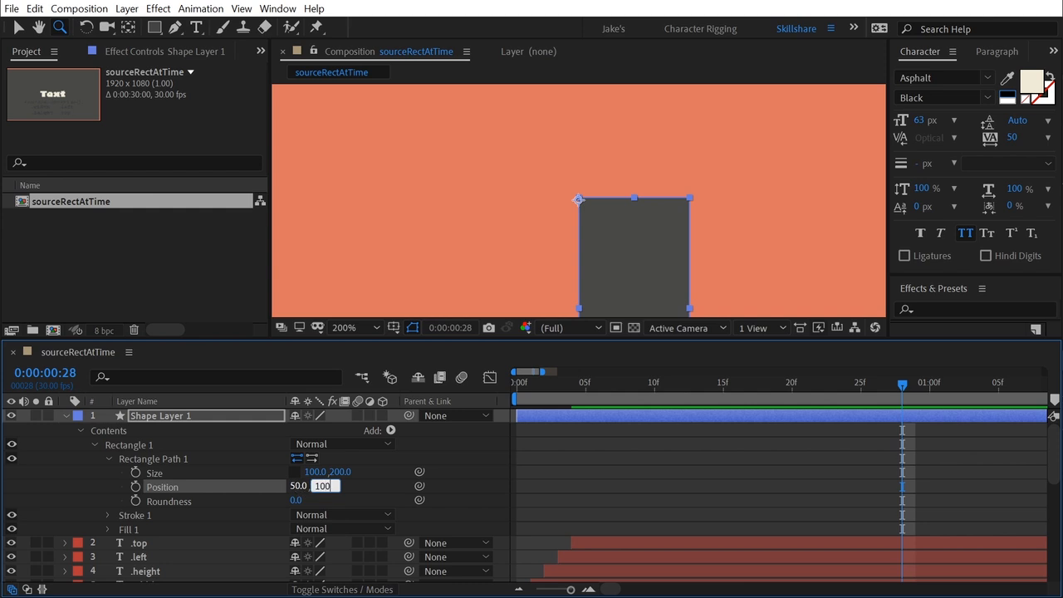
key(Return)
drag(706, 261, 699, 208)
key(v)
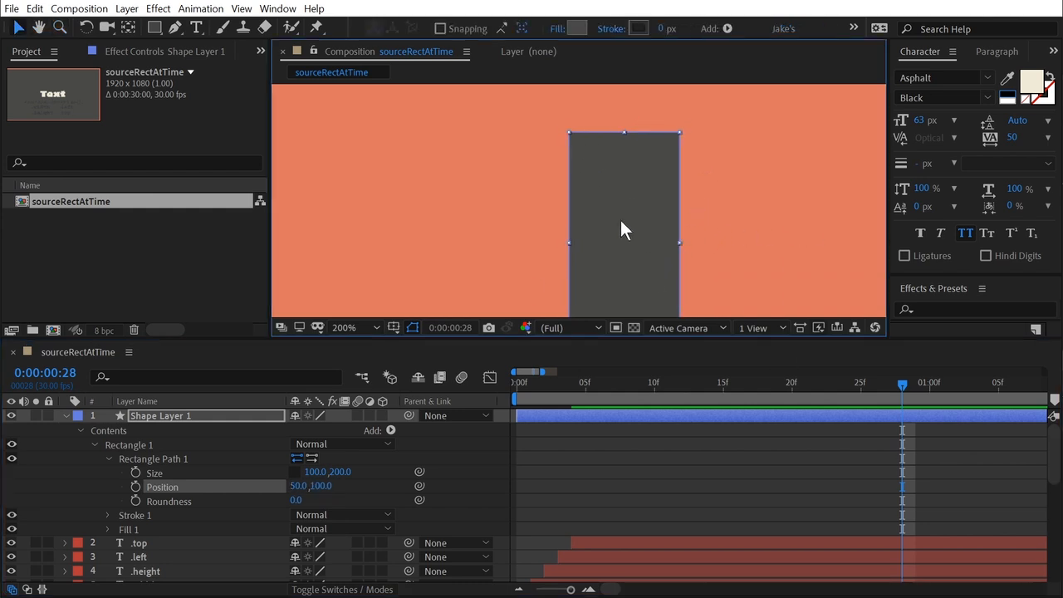
Link Rectangle Path 1's Position to its Size in Shape Layer 1 and reveal the resulting expression.
click(181, 471)
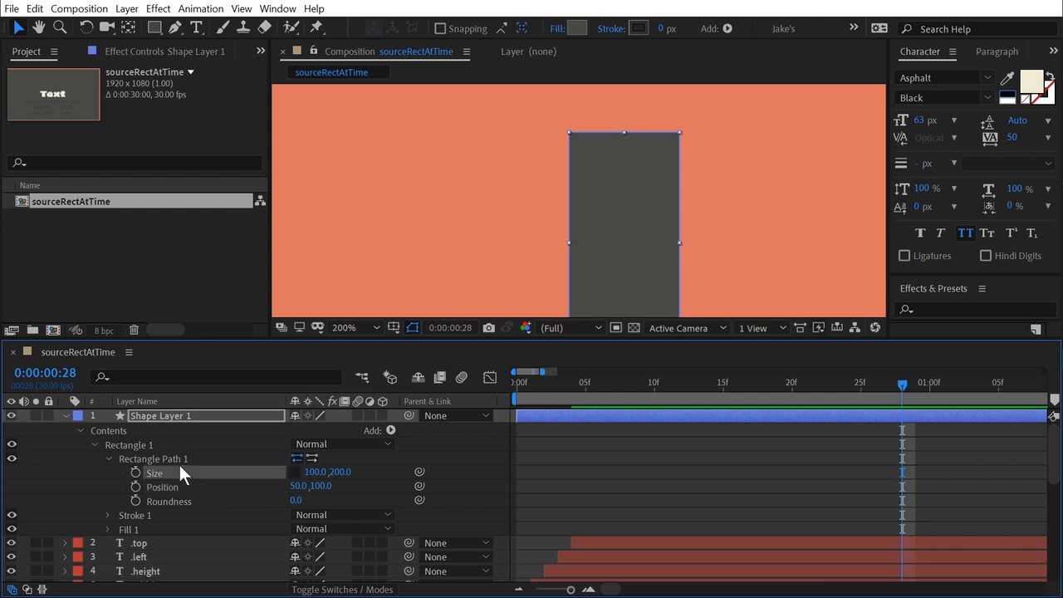
click(165, 486)
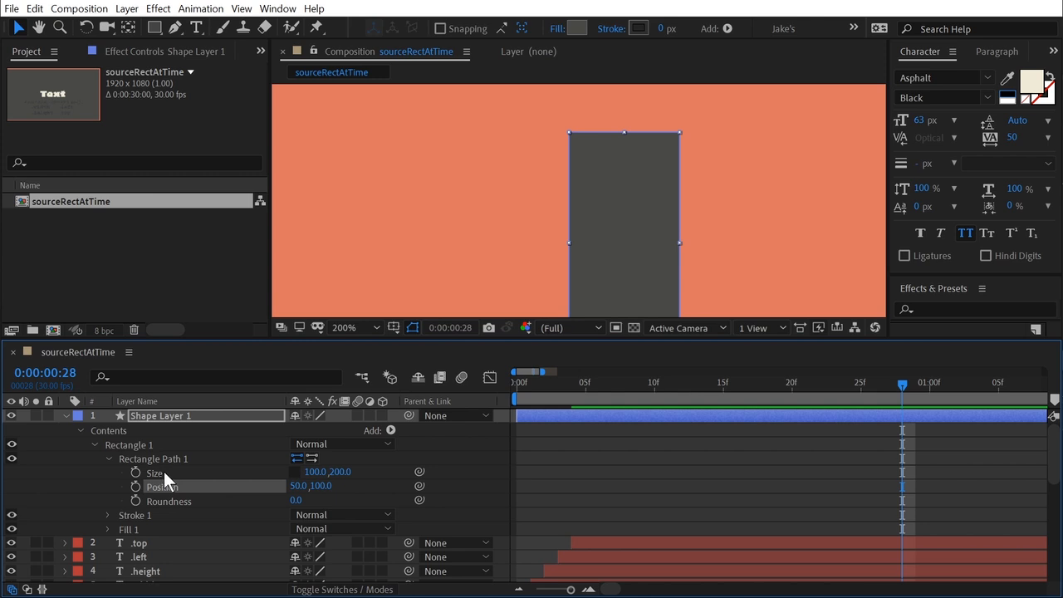
drag(418, 486, 177, 468)
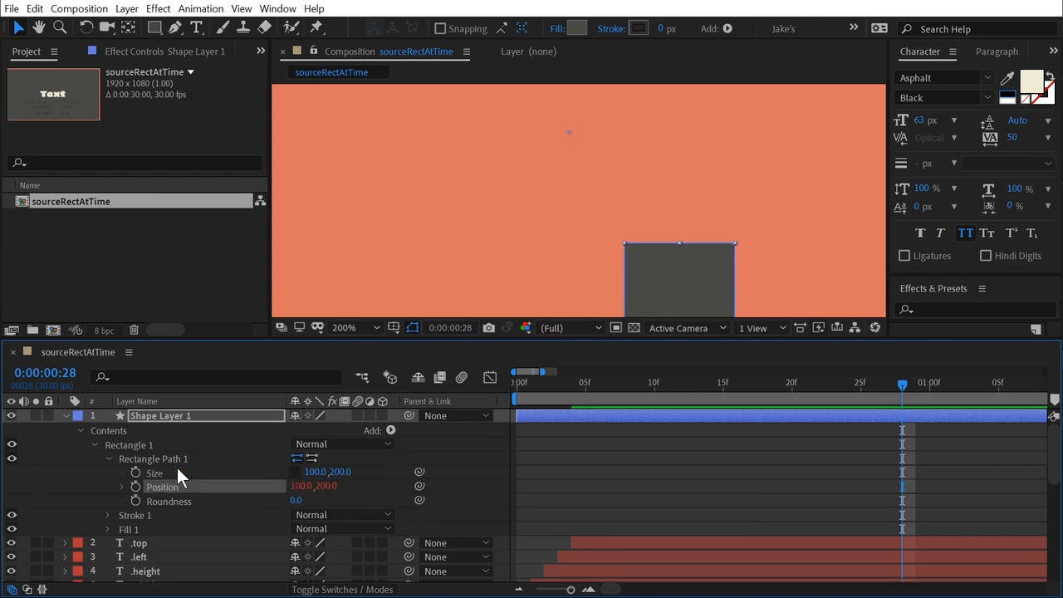
click(122, 486)
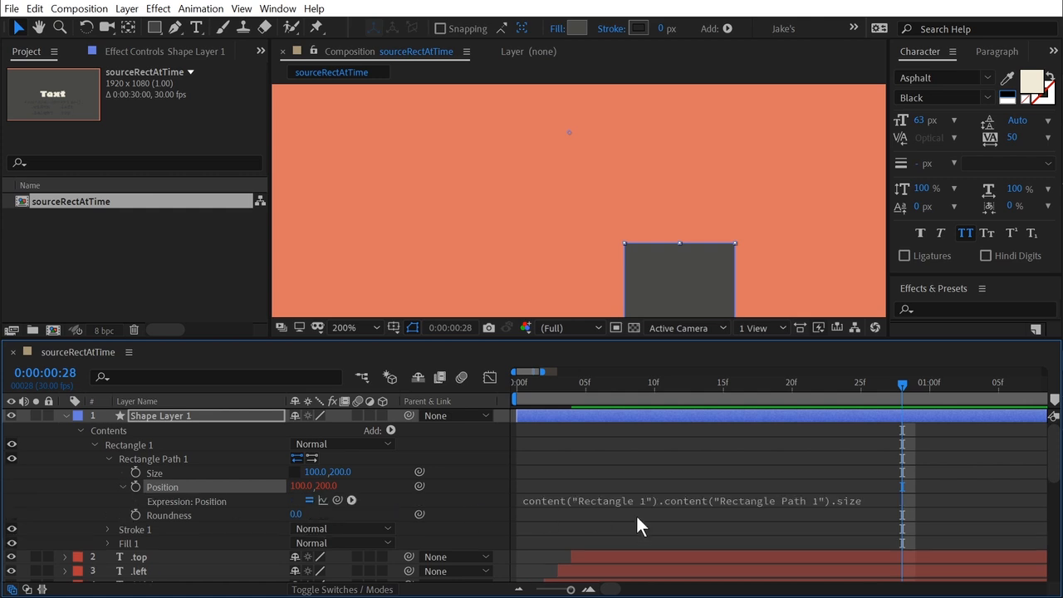
Append /2 to the size reference in Shape Layer 1's Position expression so Position equals half of Size.
click(731, 503)
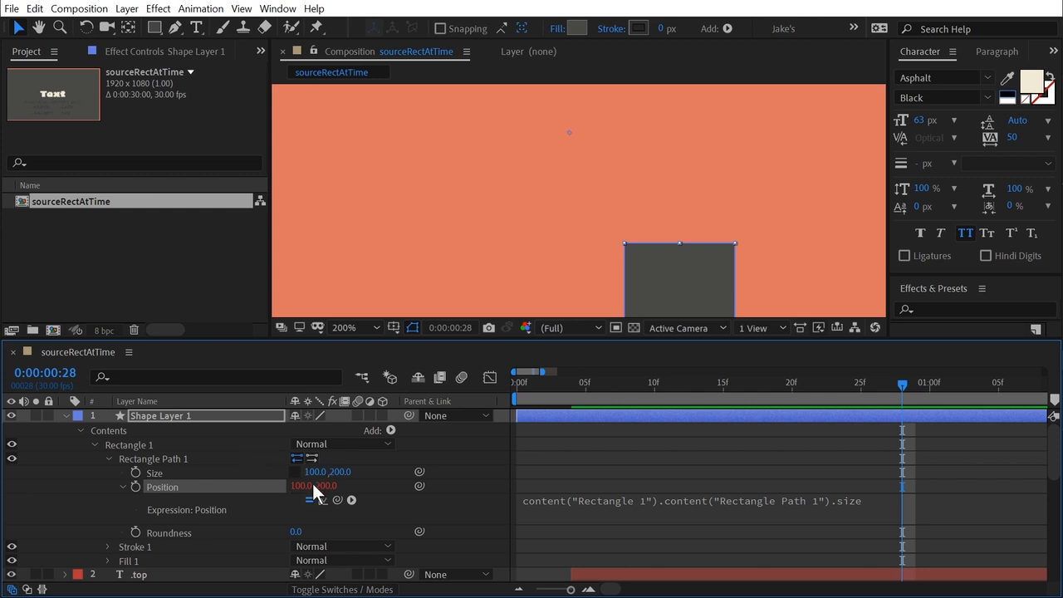
click(886, 506)
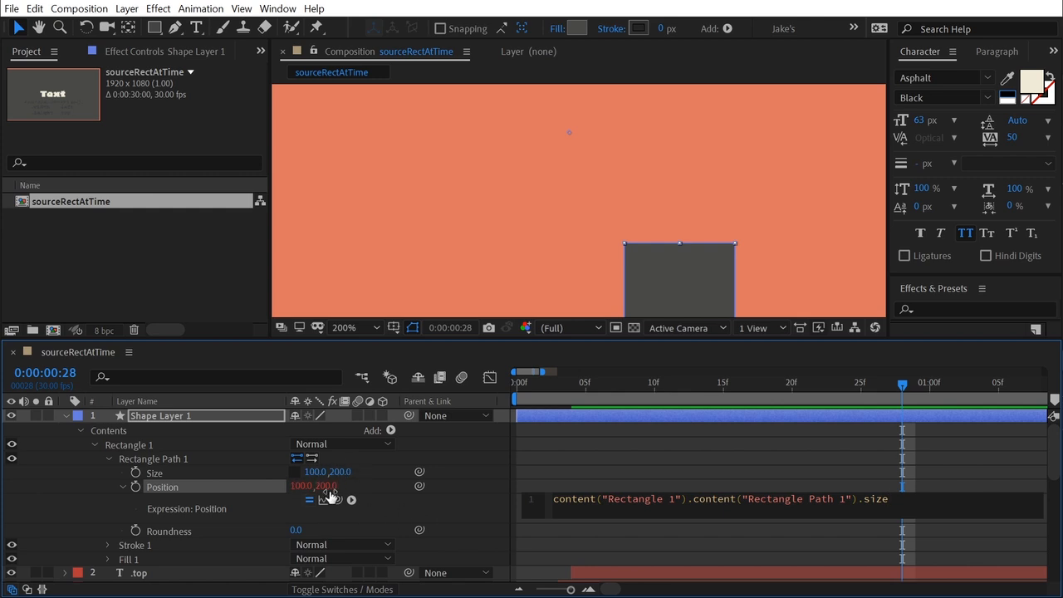
click(789, 552)
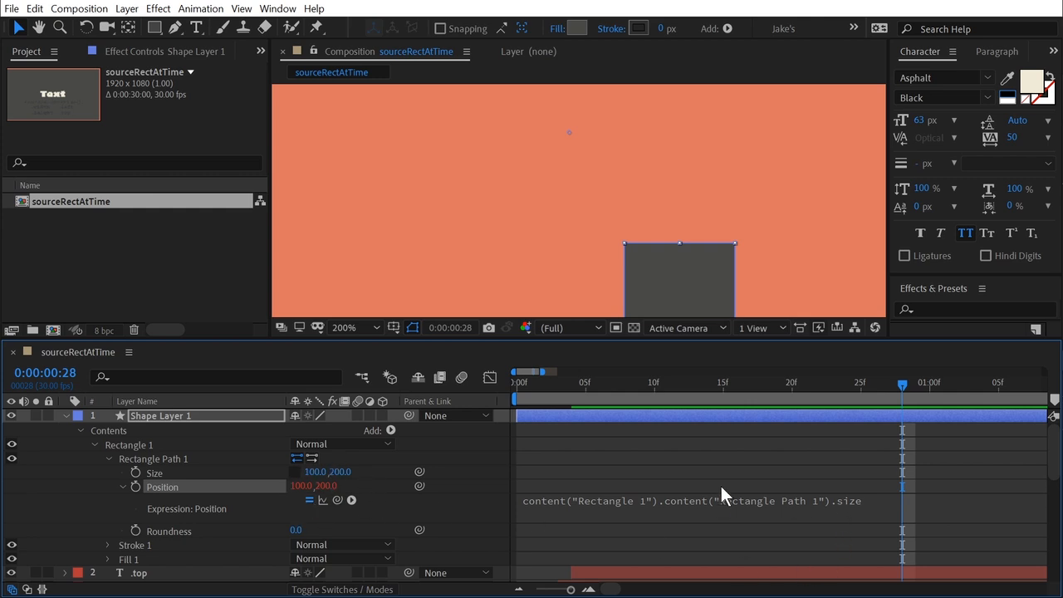
click(771, 501)
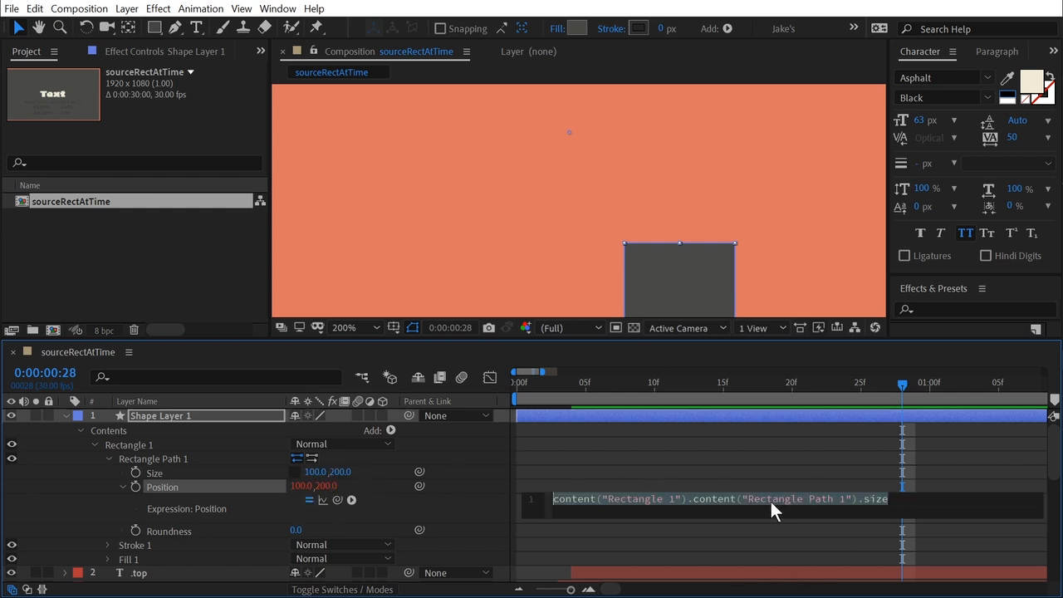
click(881, 508)
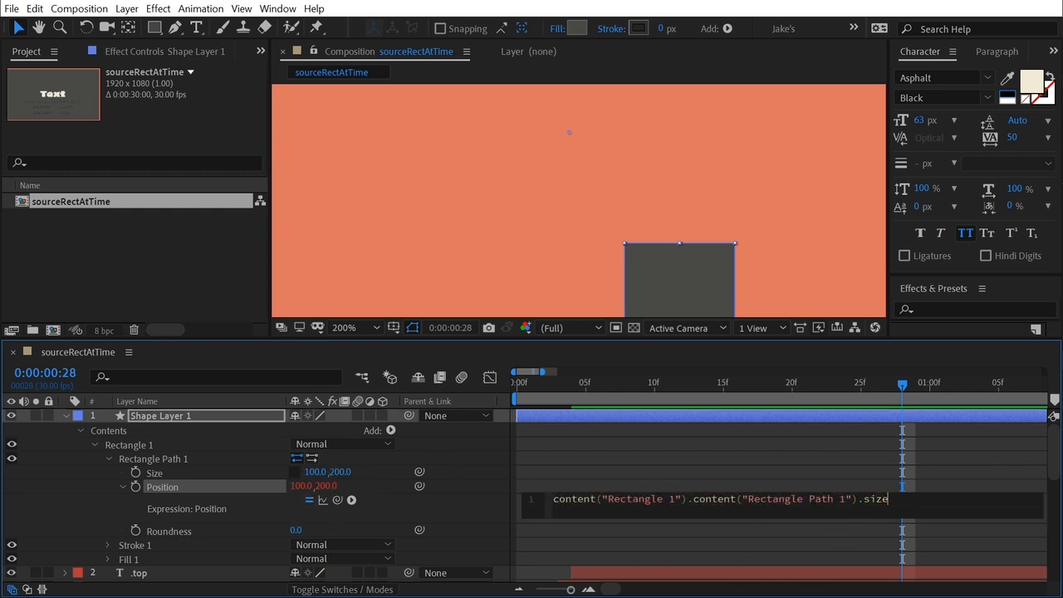
text(/2)
click(831, 454)
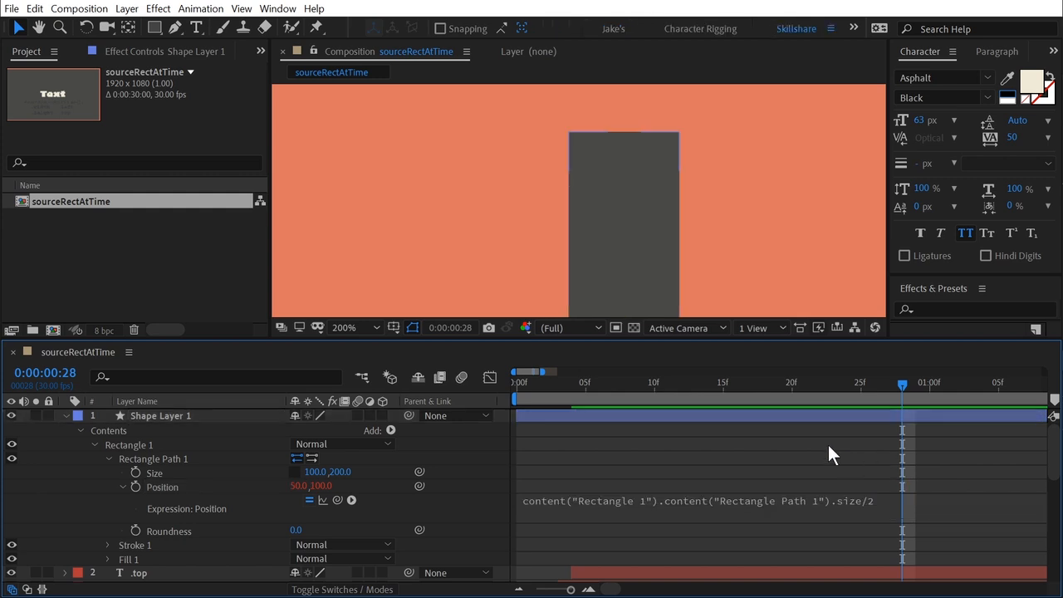
Test the Position expression by reducing Shape Layer 1's rectangle Size to about 62 by 97.
click(187, 488)
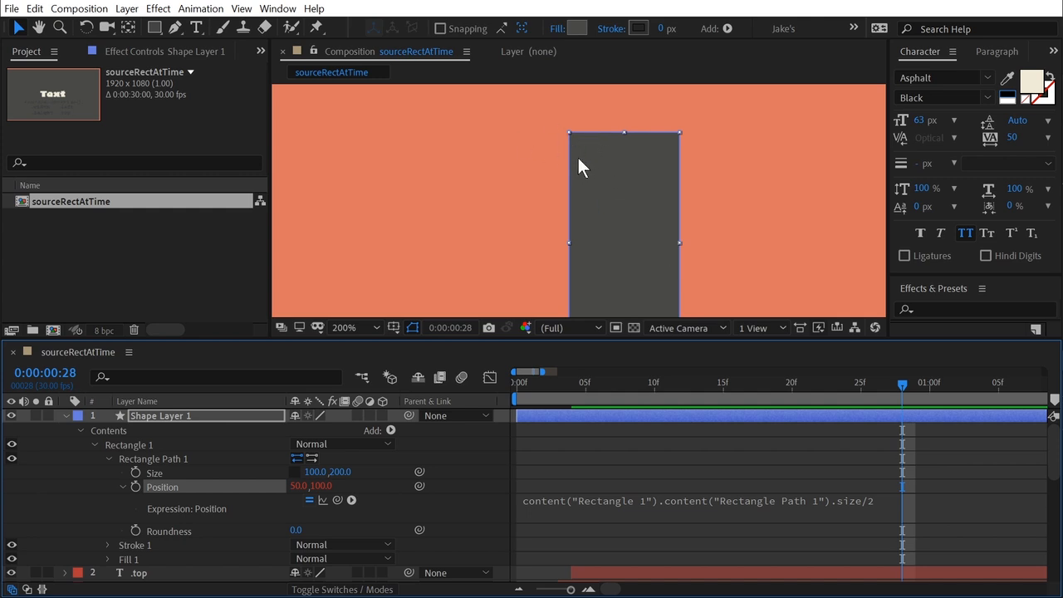
click(287, 471)
mouse_move(326, 471)
mouse_down()
mouse_move(295, 472)
mouse_move(337, 473)
mouse_move(282, 473)
mouse_move(321, 463)
mouse_up()
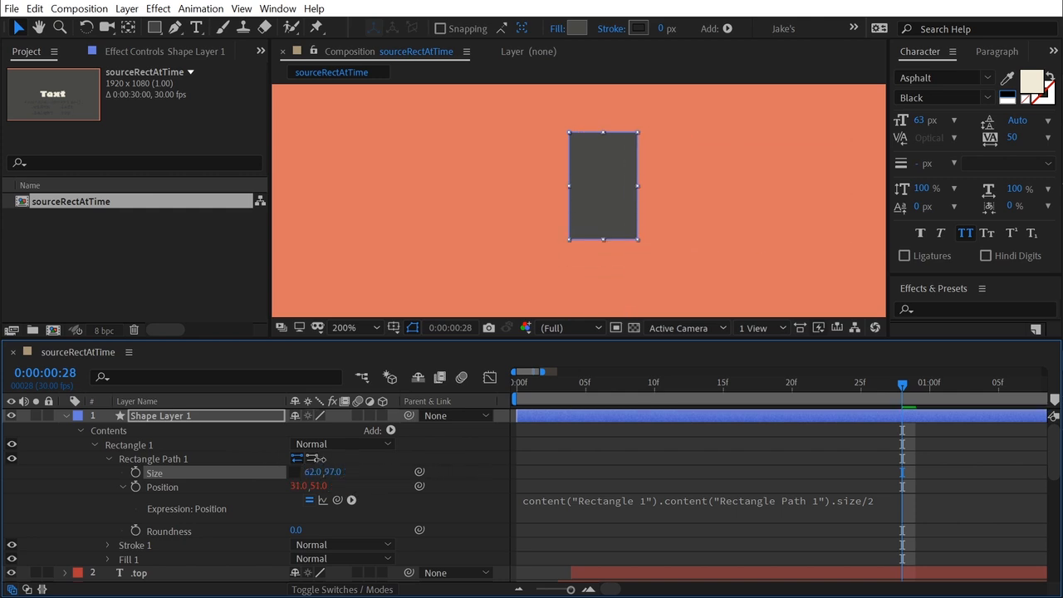
Delete Shape Layer 1, then select the Text Box layer and bring up its Position expression.
click(177, 416)
key(Delete)
drag(374, 108, 649, 230)
drag(480, 154, 569, 233)
scroll(633, 242, down, 2)
drag(759, 259, 602, 197)
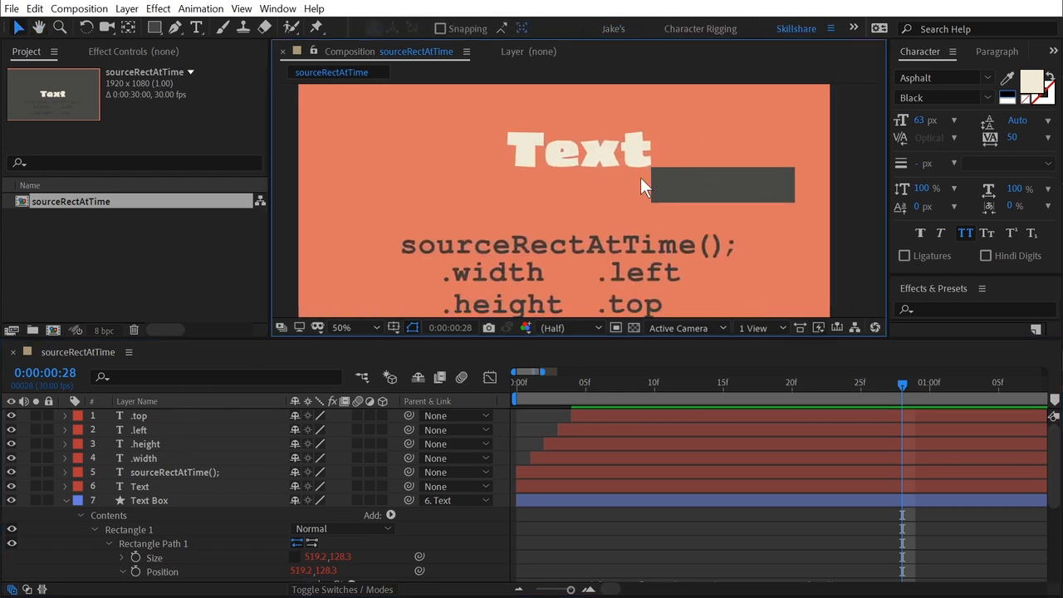
scroll(640, 177, up, 1)
click(793, 169)
drag(620, 138, 507, 207)
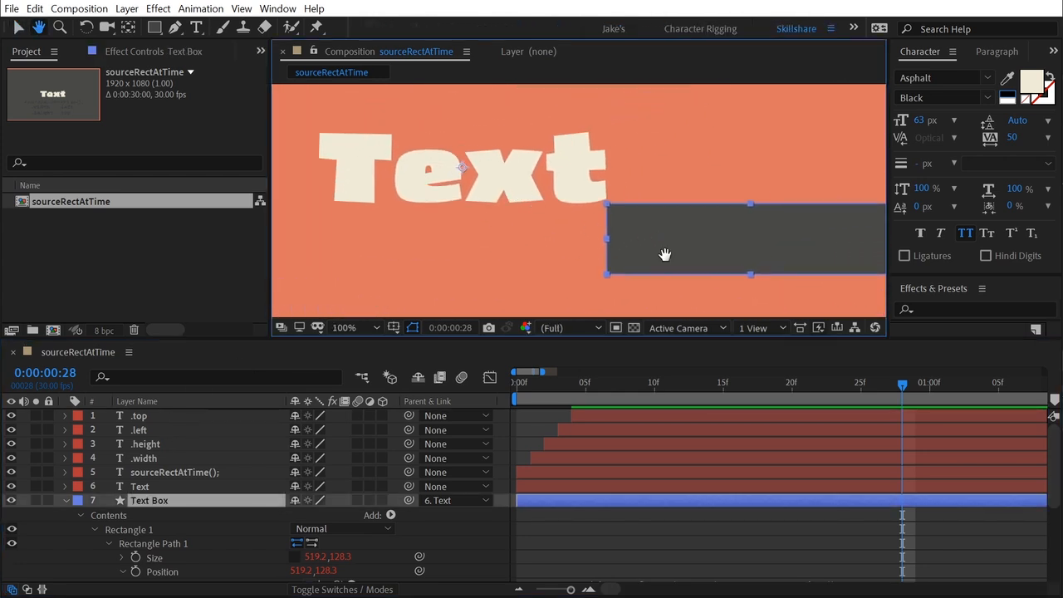
scroll(123, 548, down, 2)
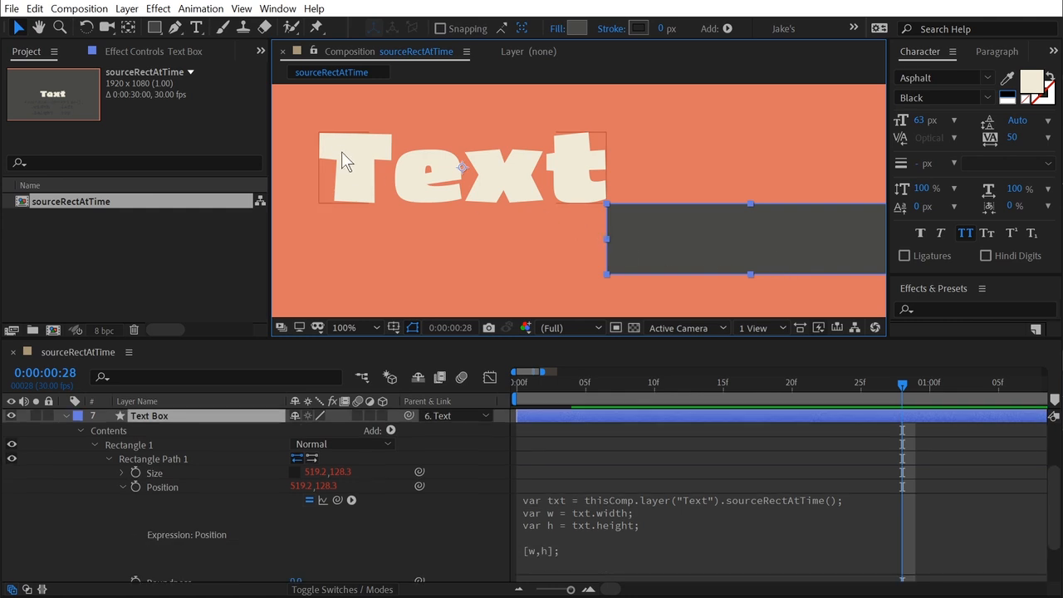
Halve both variables in Text Box's Position expression, making them txt.width/2 and txt.height/2.
click(626, 514)
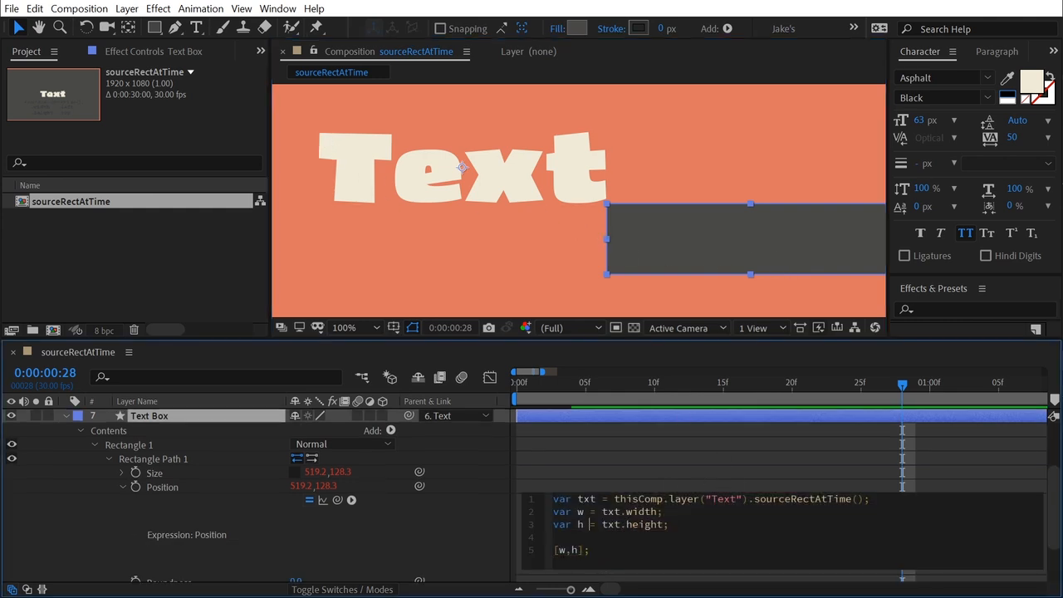
click(591, 525)
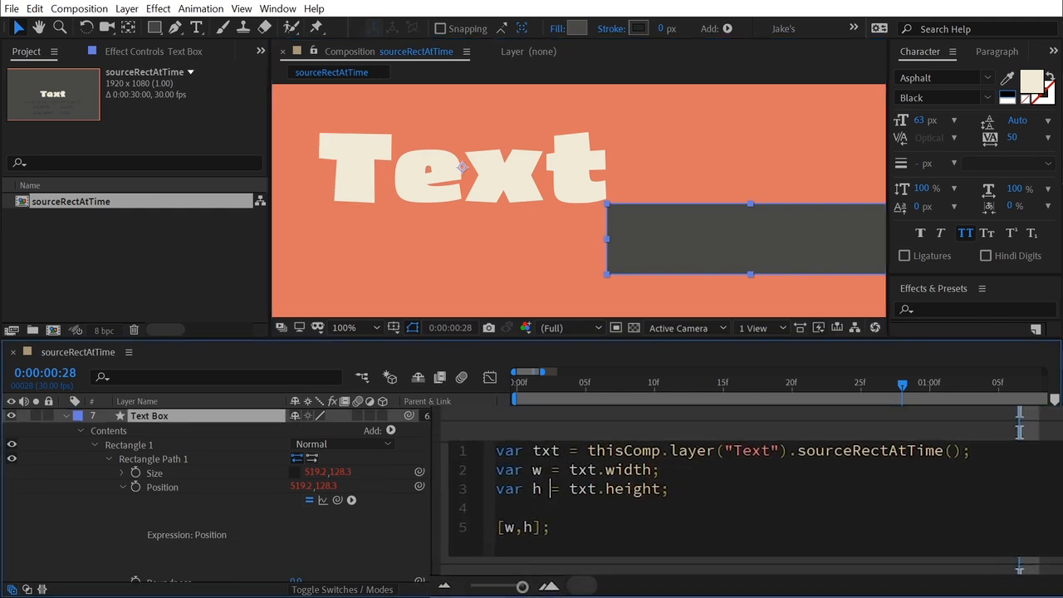
click(651, 470)
text(/2)
click(651, 489)
key(Right)
text(/2)
click(444, 540)
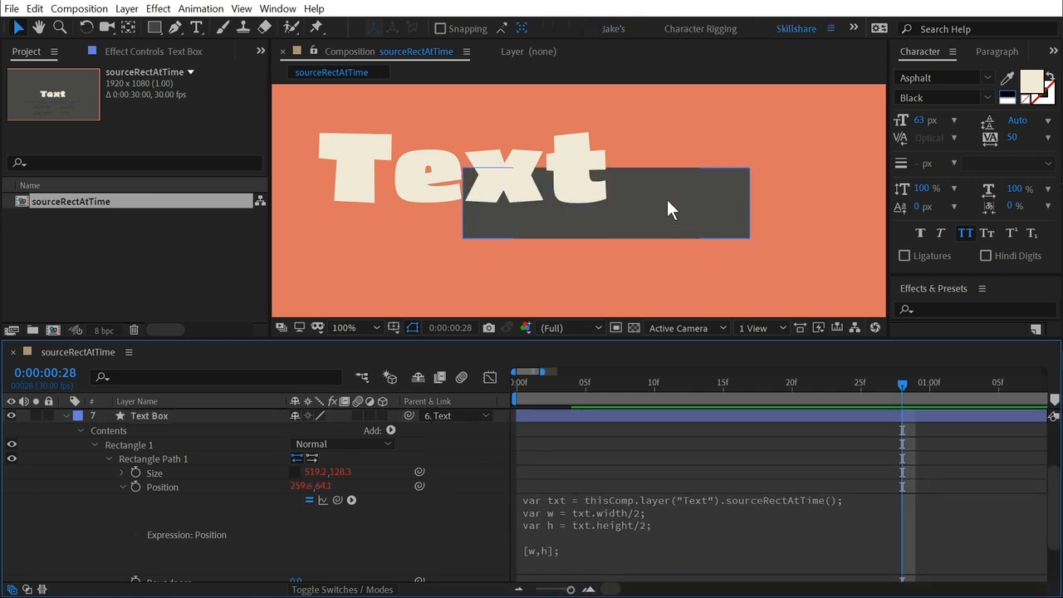
Move the Text Box layer so its rectangle sits exactly behind the word Text, then deselect it.
click(666, 200)
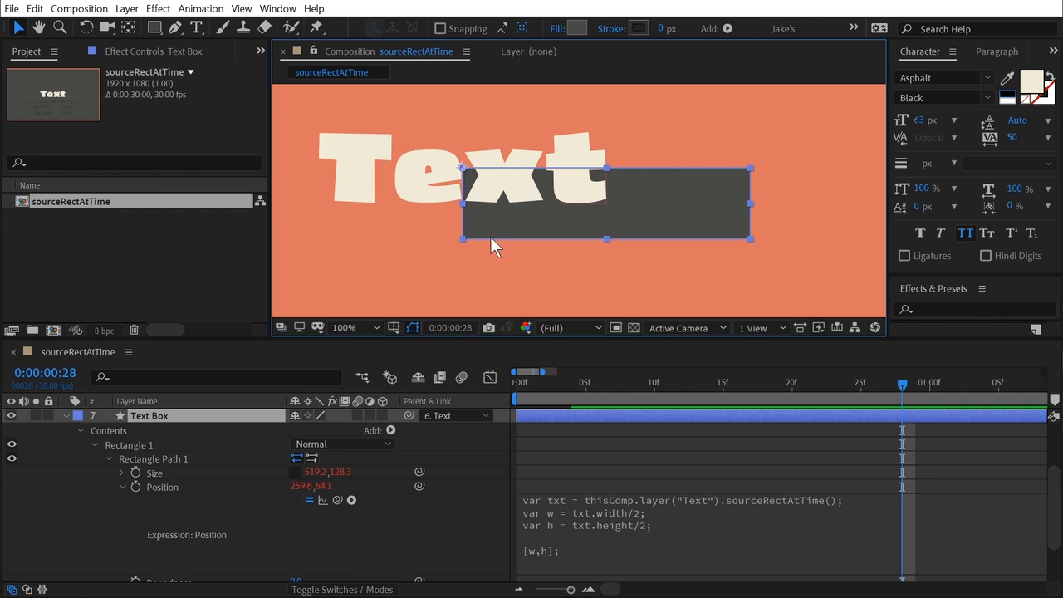
drag(602, 210, 457, 172)
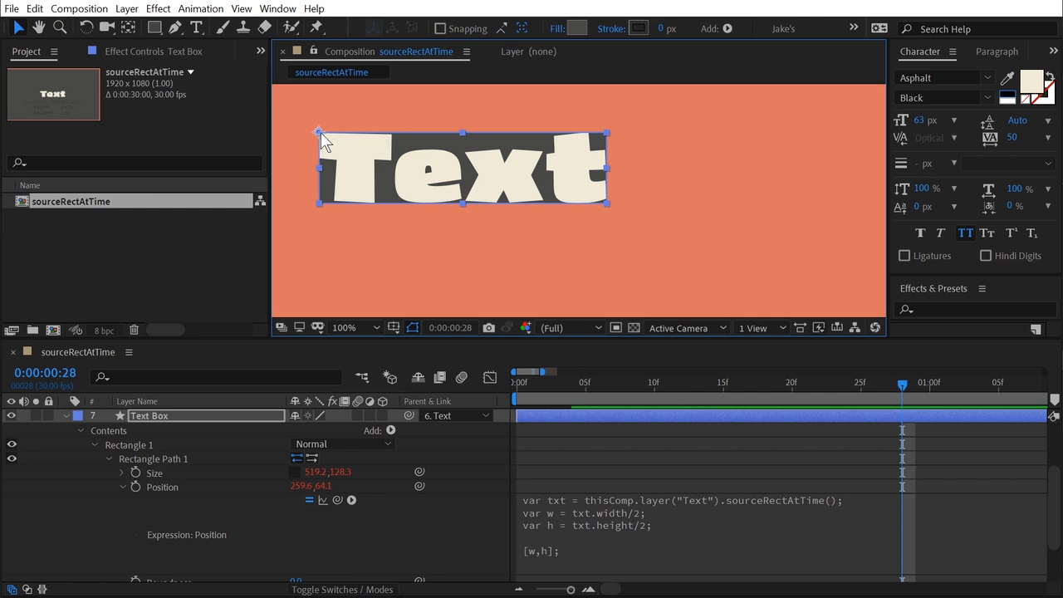
click(713, 176)
Move the Text layer right and slightly down with its parented box, and check Text Box's anchor point.
click(528, 171)
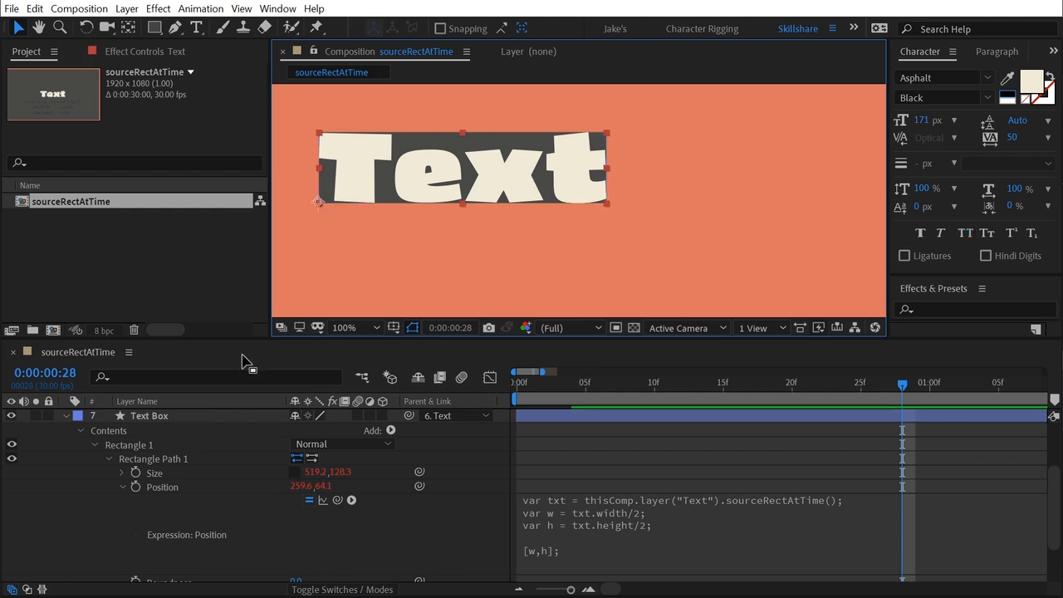
drag(496, 225, 676, 256)
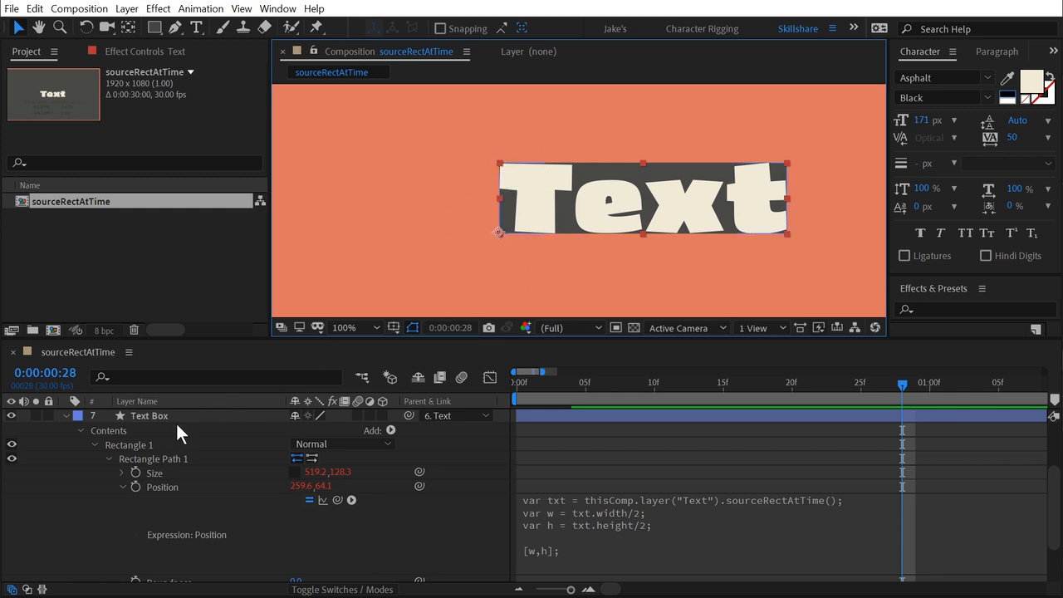
click(149, 417)
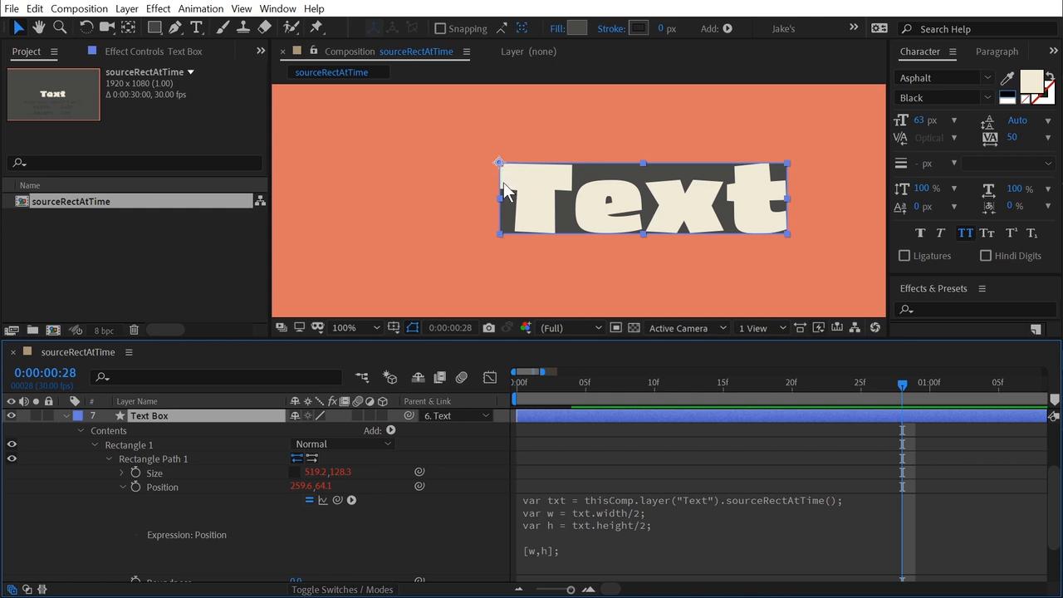
click(483, 224)
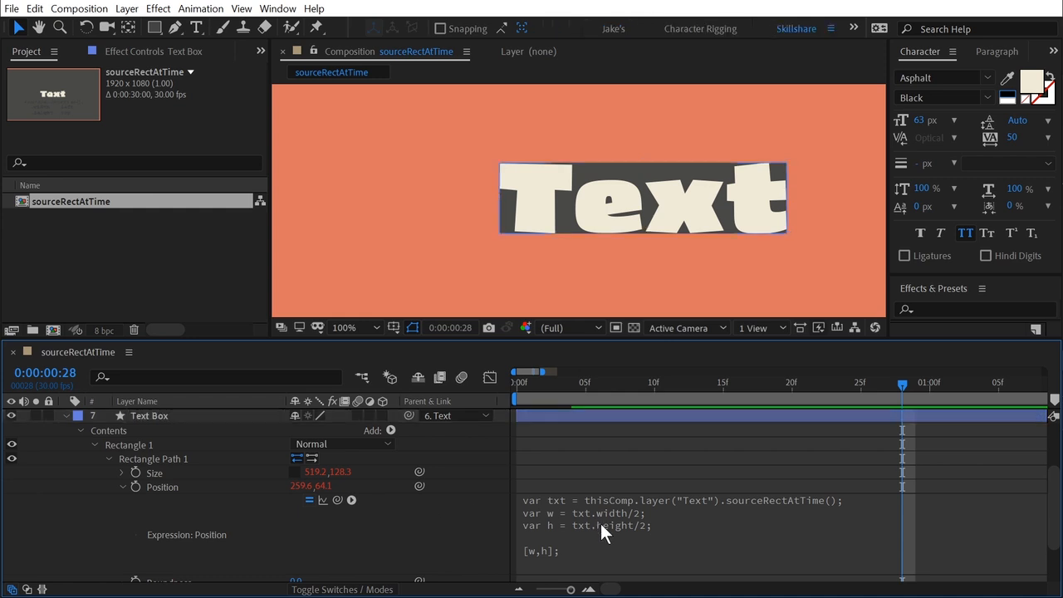
Add the variables l = txt.left and t = txt.top below the height line in Text Box's Position expression.
click(573, 524)
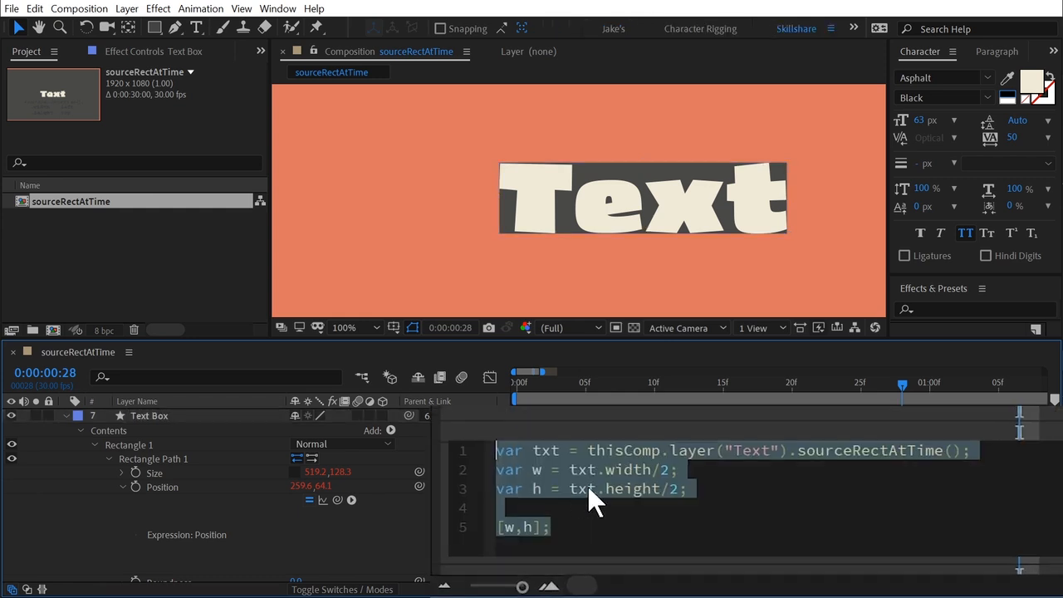
click(704, 489)
key(Return)
text(v)
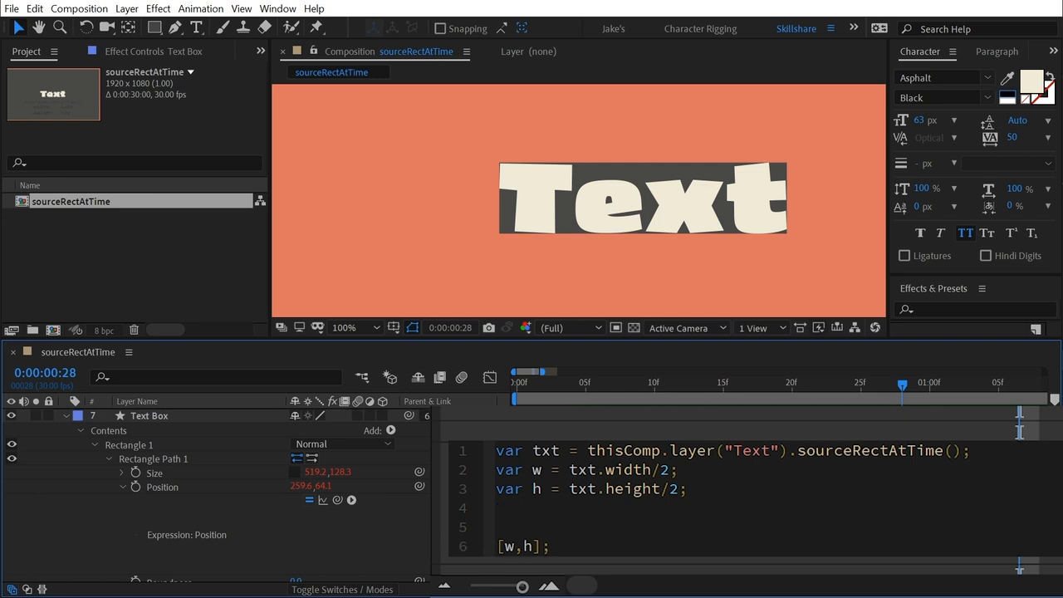
text(ar l = txt.left;)
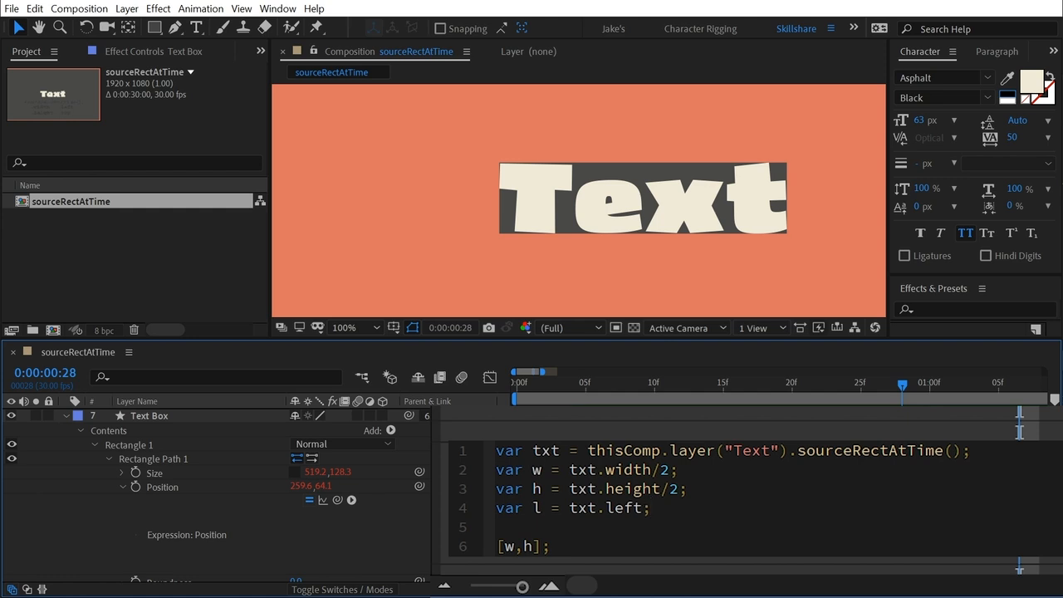
key(Return)
text(var t)
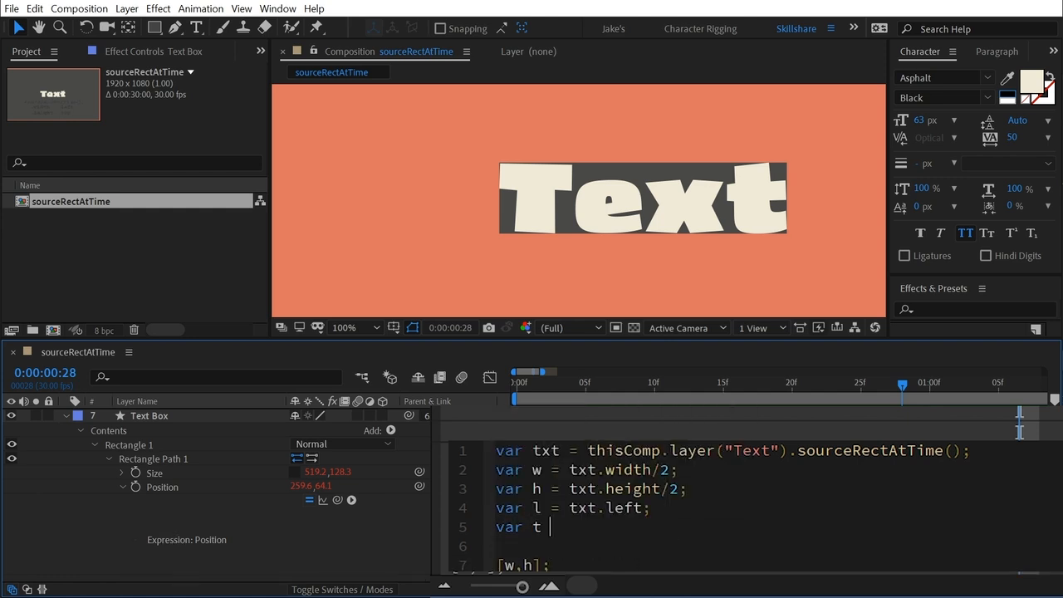
text( = txt)
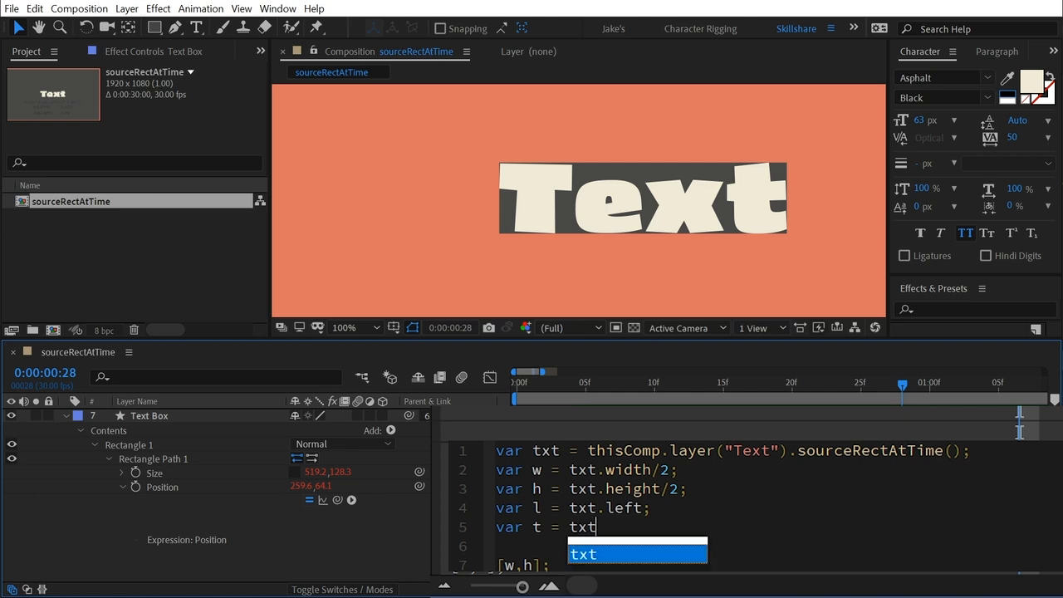
text(.top;)
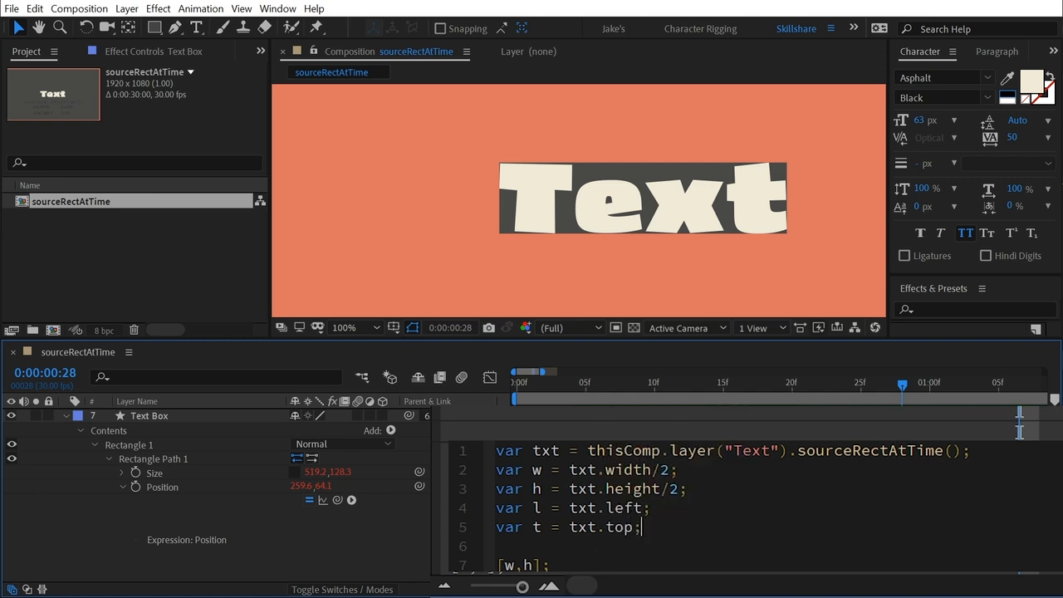
Change the output array of Text Box's Position expression to [w+l,h+t] and apply it.
scroll(731, 498, down, 1)
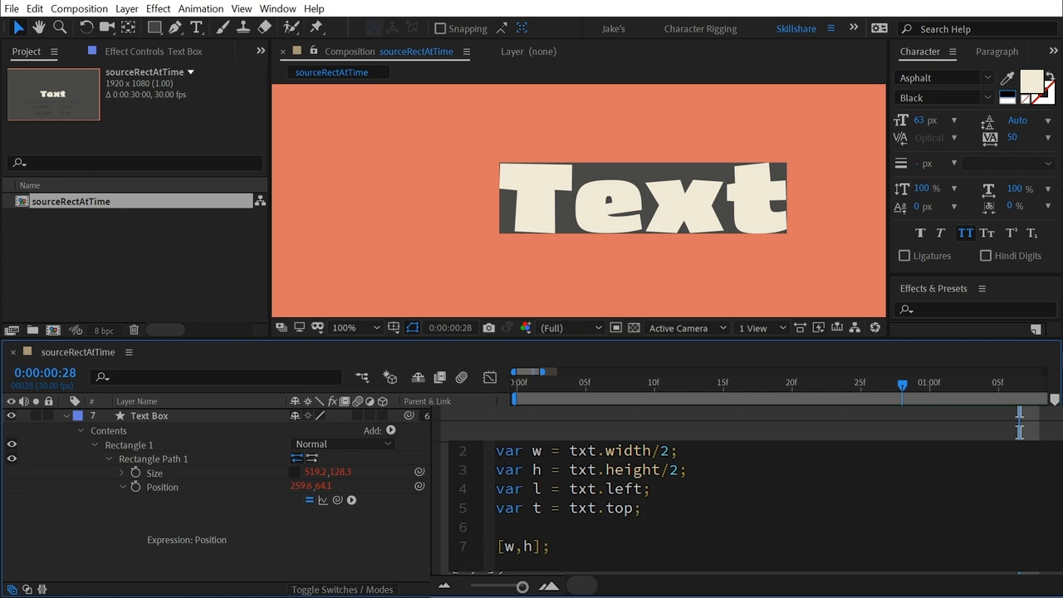
click(514, 546)
text(+l,h+t)
click(384, 544)
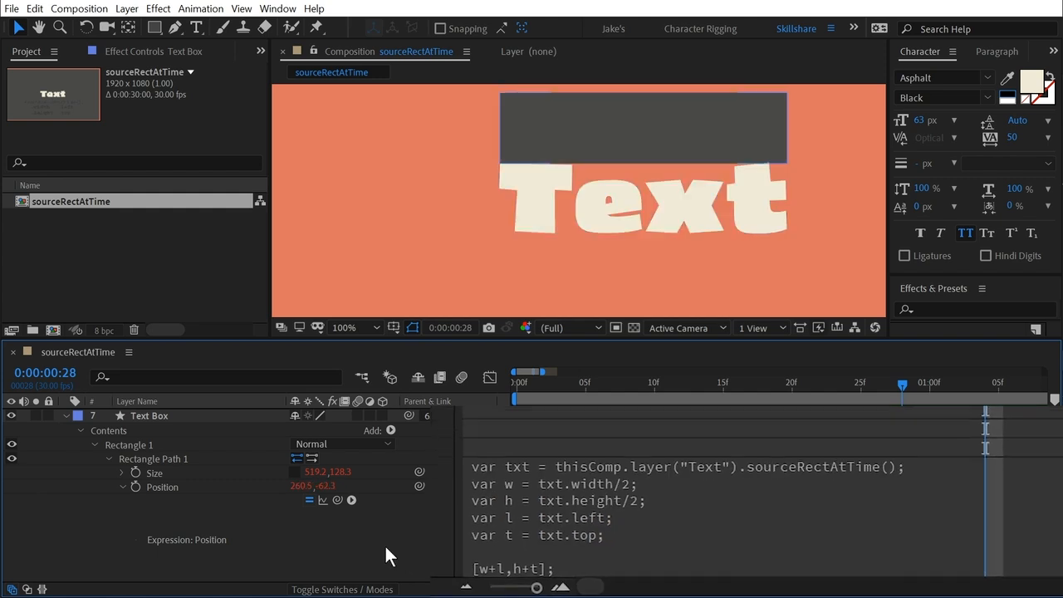
Select Text Box and examine closely how its rectangle's lower-left corner lines up with the layer's anchor point.
click(546, 134)
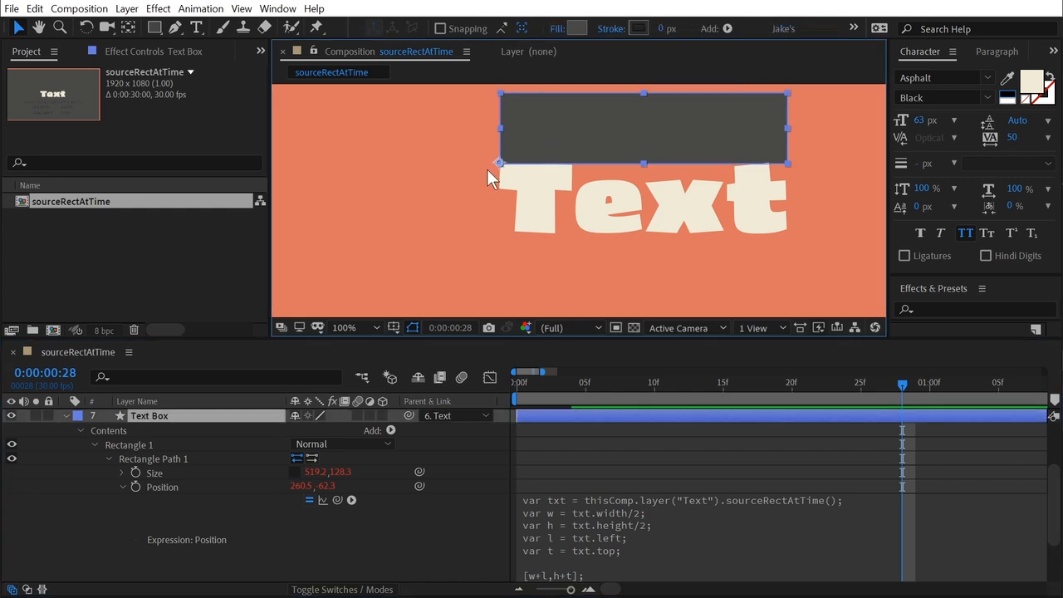
click(528, 200)
click(523, 145)
scroll(484, 162, up, 1)
drag(467, 127, 679, 192)
scroll(633, 199, up, 2)
drag(795, 164, 692, 204)
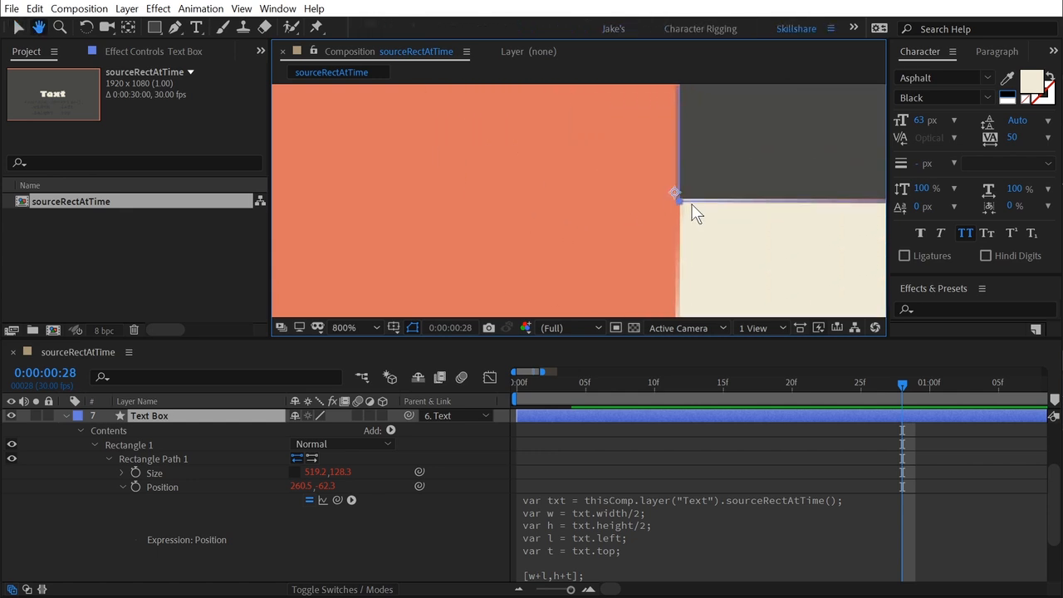
scroll(683, 195, up, 1)
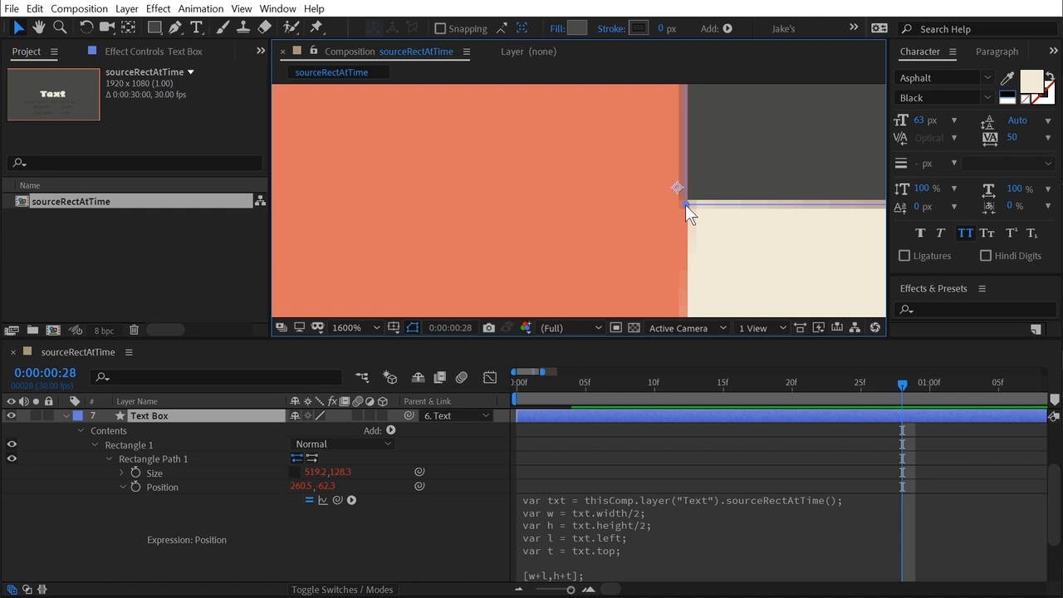
Move Text Box straight down so its anchor point meets the Text layer's anchor point at the word's lower-left corner.
scroll(702, 241, down, 1)
drag(702, 287, 696, 126)
click(703, 270)
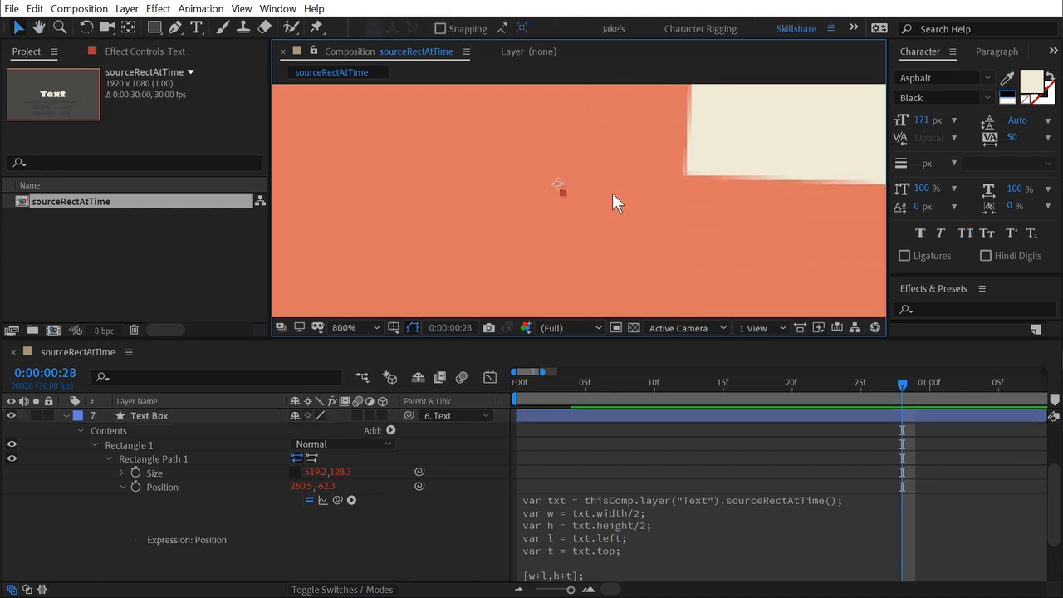
scroll(694, 176, down, 5)
click(632, 123)
drag(663, 233, 598, 301)
click(524, 196)
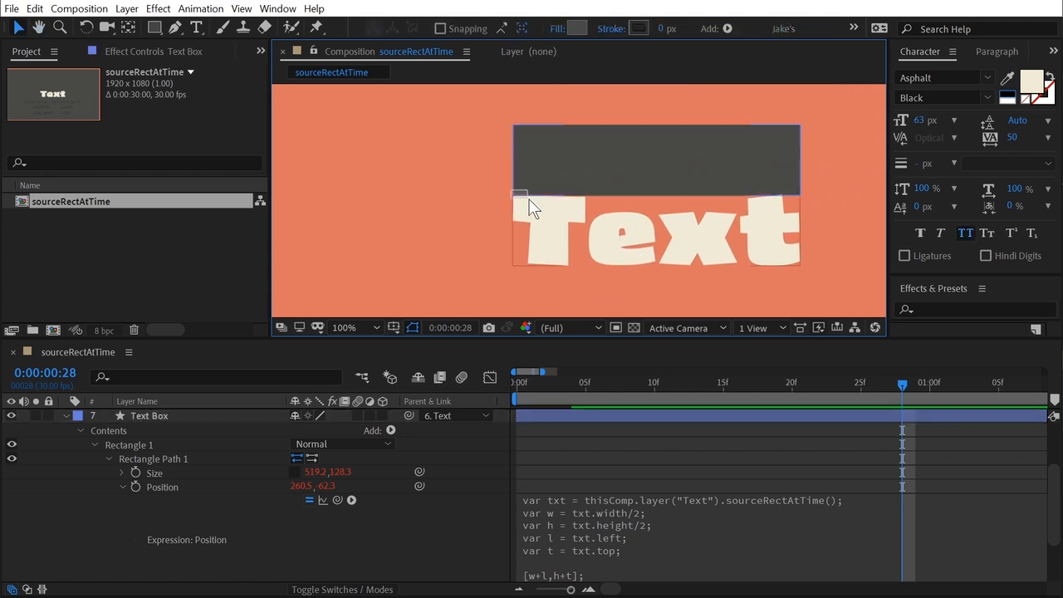
click(549, 157)
drag(513, 196, 513, 269)
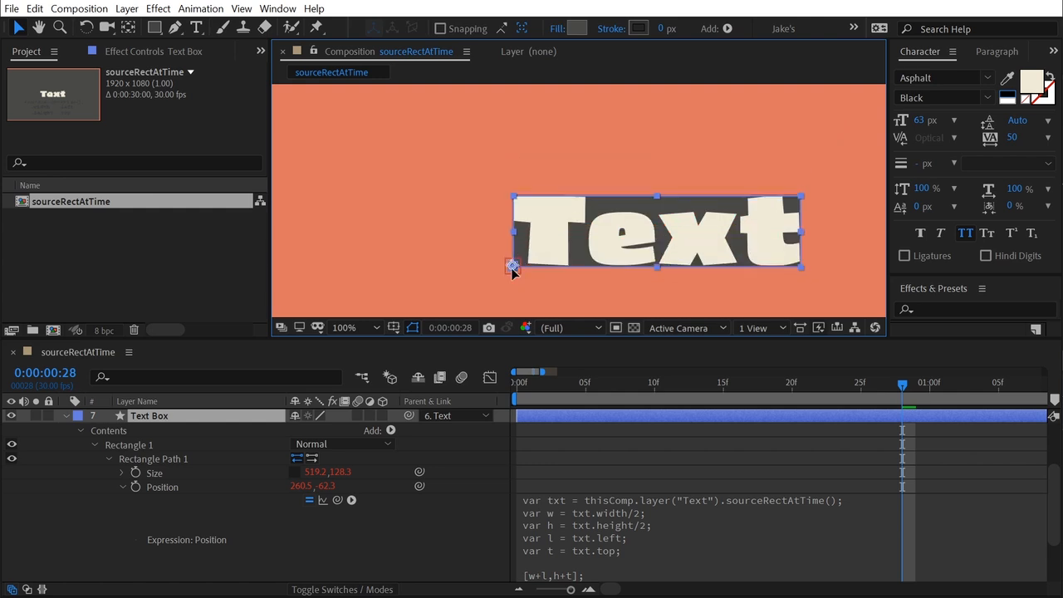
click(616, 465)
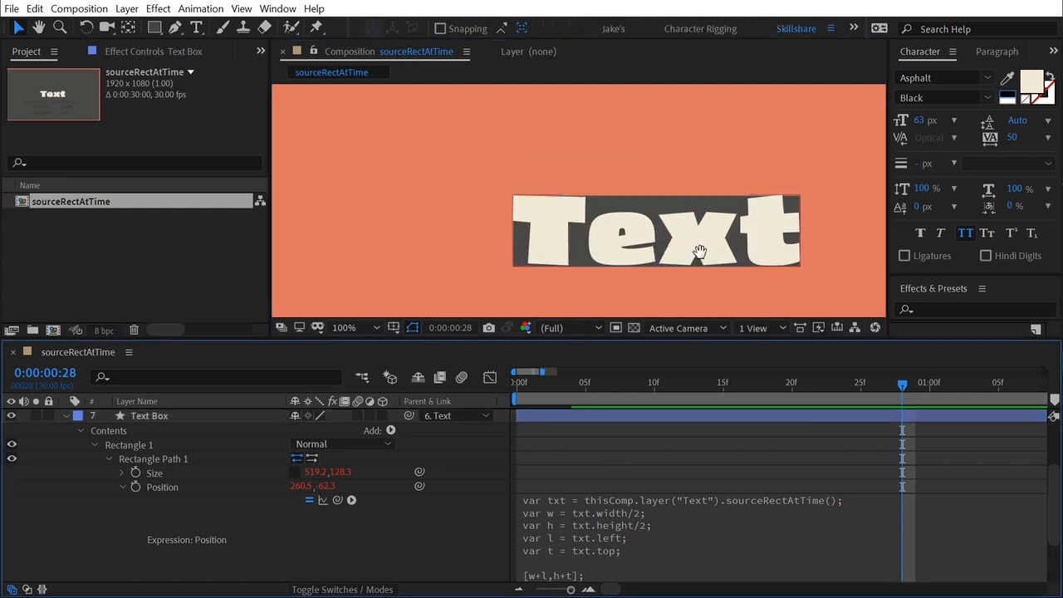
Change the Text layer's wording to Something Else and move it left and slightly down so it fits inside the composition.
drag(700, 252, 623, 205)
scroll(623, 206, down, 1)
double_click(600, 199)
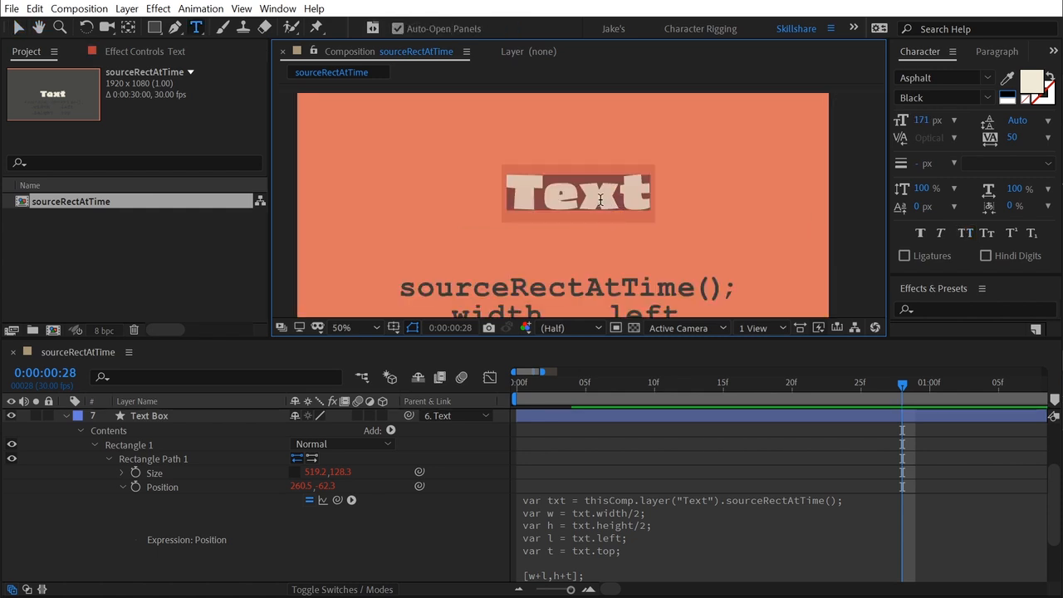
text(Something Else)
key(Escape)
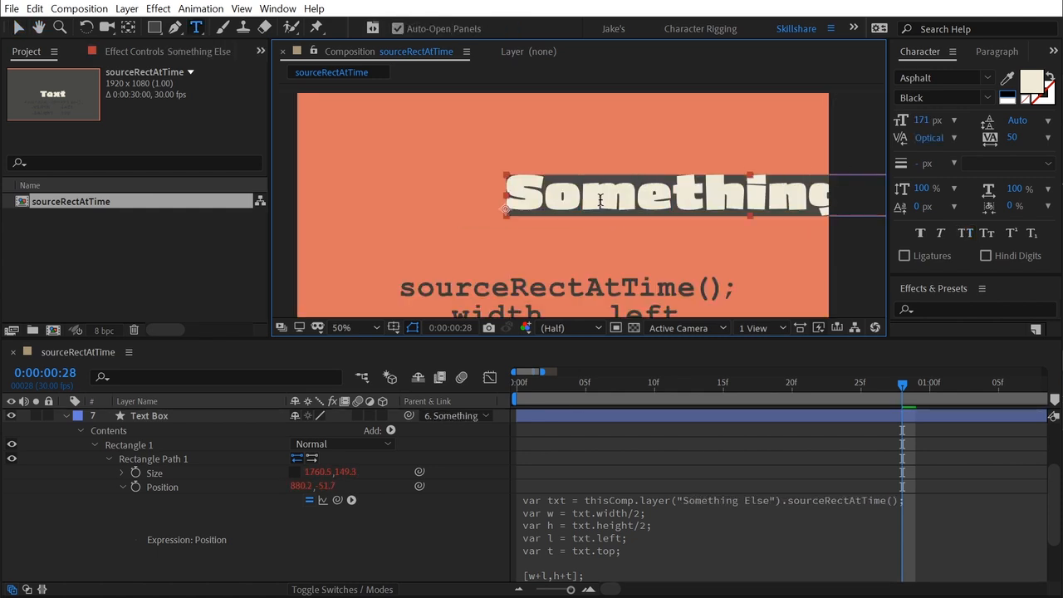
key(v)
drag(600, 199, 422, 216)
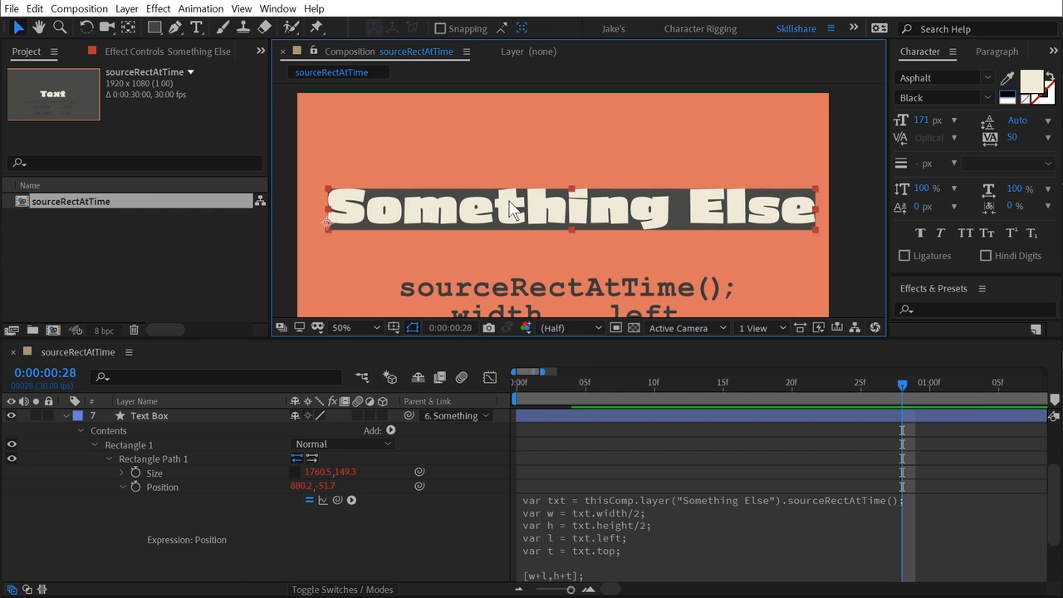
Format the Something Else text with All Caps, a 105 px font size and centered paragraph alignment.
click(963, 233)
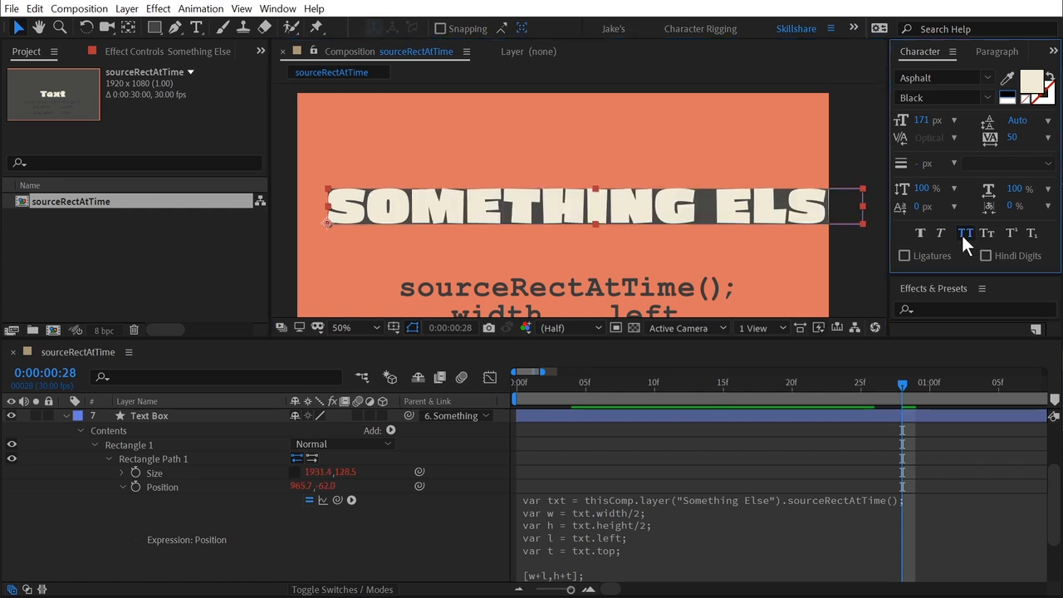
drag(920, 119, 876, 118)
click(997, 52)
click(923, 74)
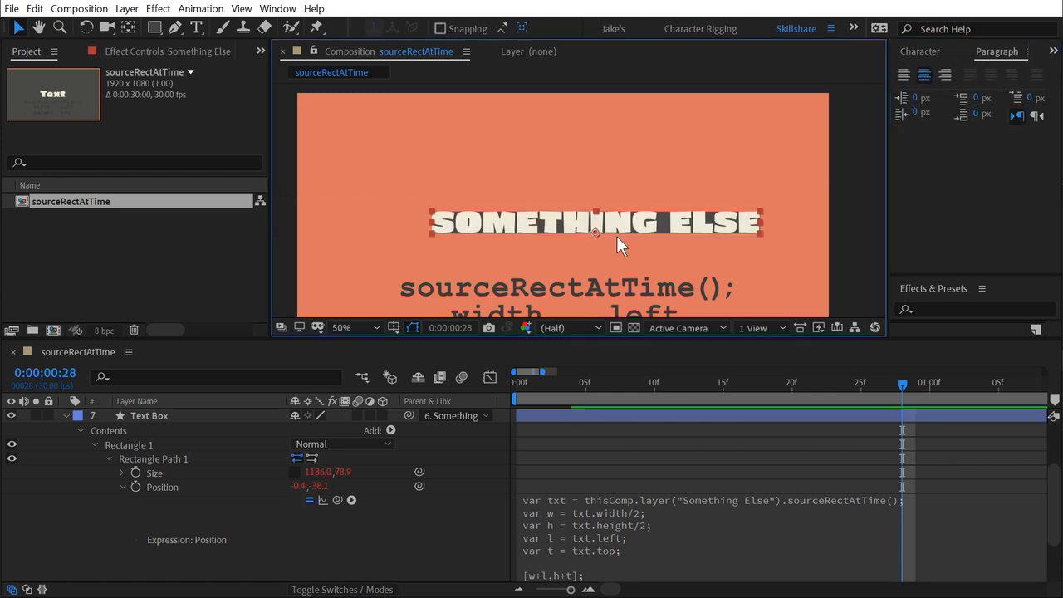
scroll(616, 236, up, 2)
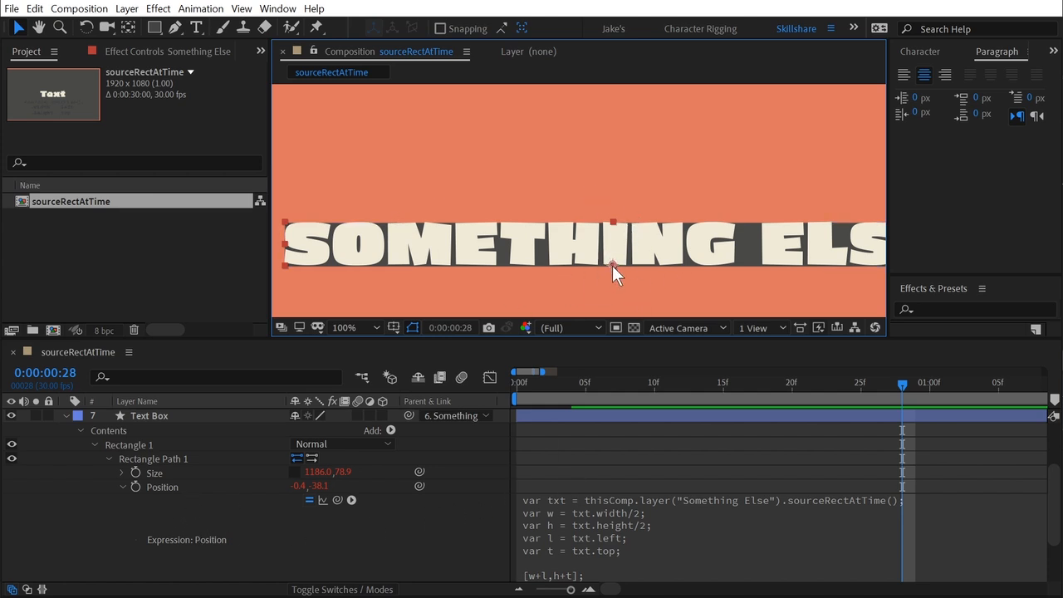
Select the Size and Position properties of Text Box's rectangle path and collapse the Position expression.
click(161, 473)
click(154, 487)
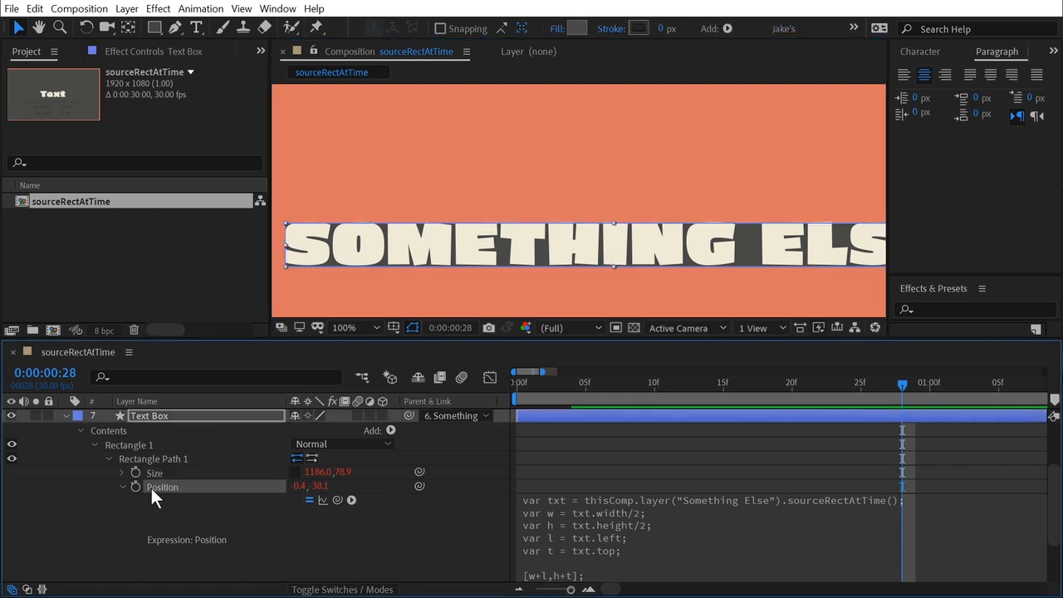
click(122, 488)
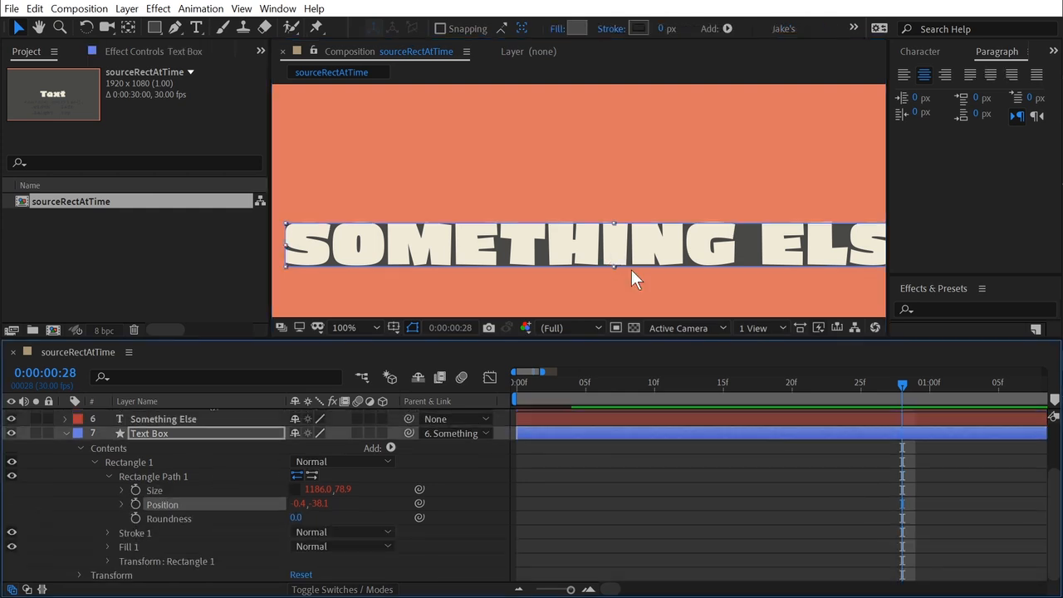
click(645, 461)
scroll(669, 249, down, 2)
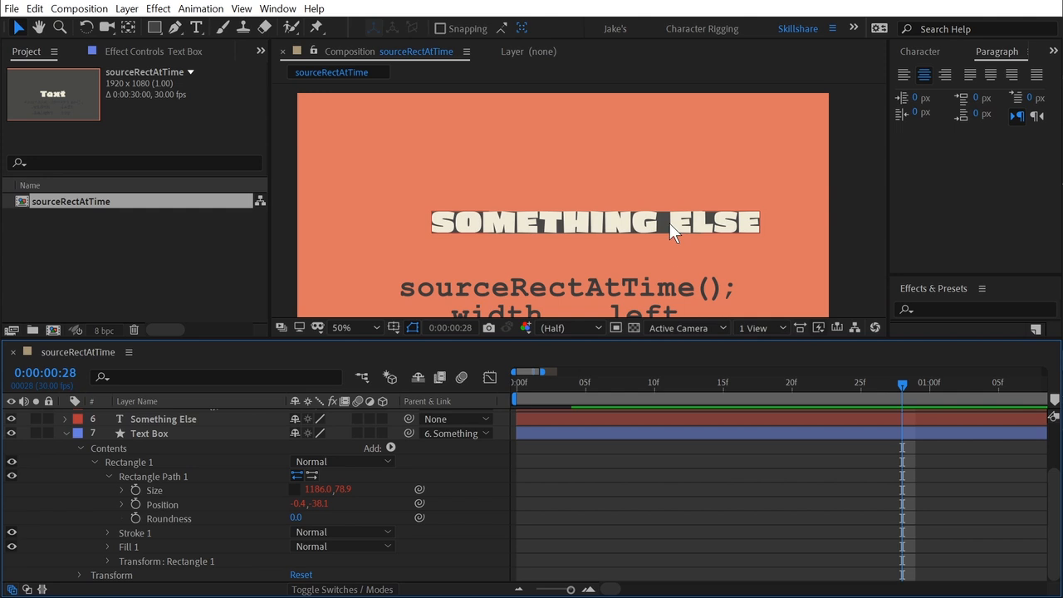
Move the Something Else layer slightly up and left with its box, and collapse the expanded layer properties.
mouse_move(599, 226)
mouse_down()
mouse_move(578, 223)
mouse_move(602, 208)
mouse_move(582, 220)
mouse_up()
scroll(582, 220, up, 2)
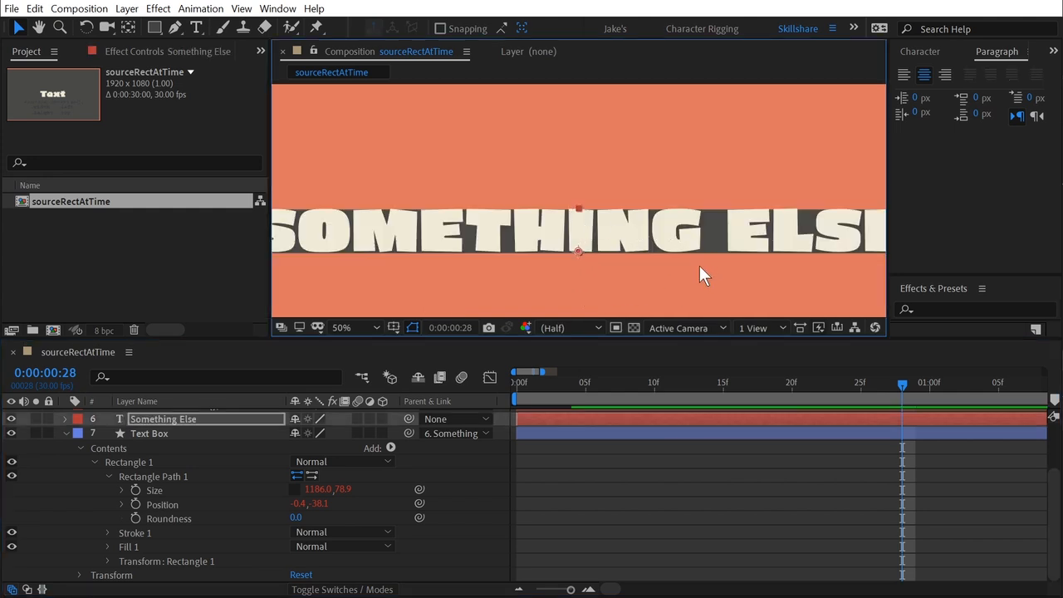
scroll(699, 266, down, 2)
click(742, 475)
key(u)
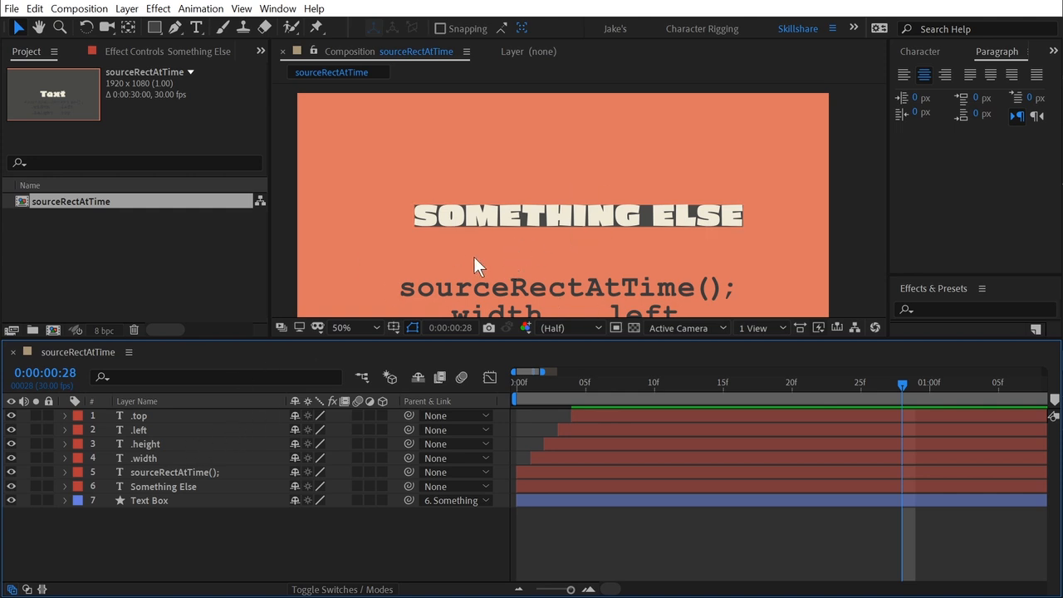
Add Offset Paths to Text Box's contents and set its Amount to 39 to pad the rectangle around the text.
click(64, 501)
click(114, 515)
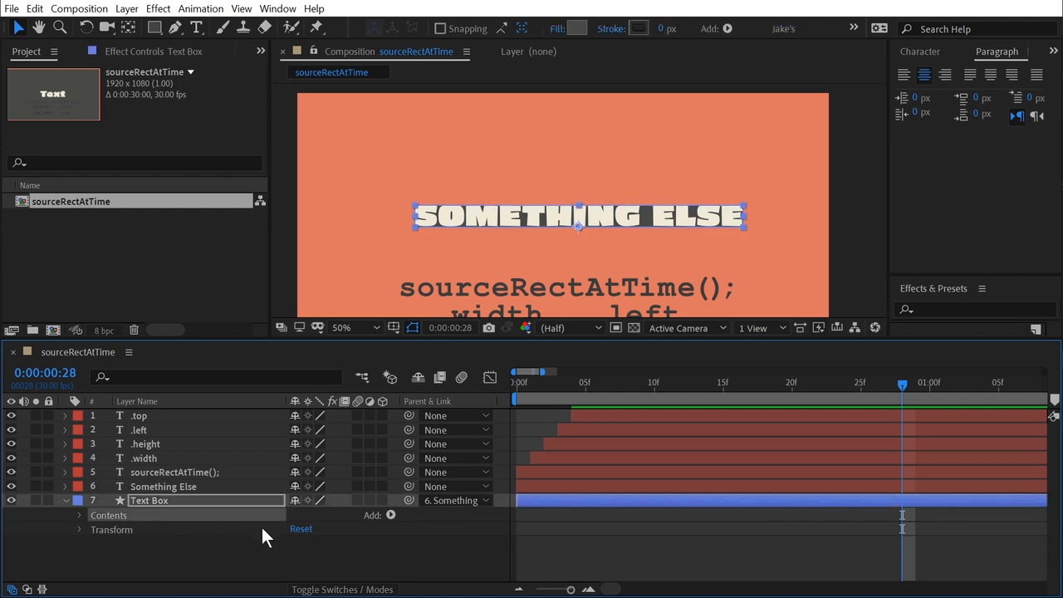
click(390, 515)
click(361, 313)
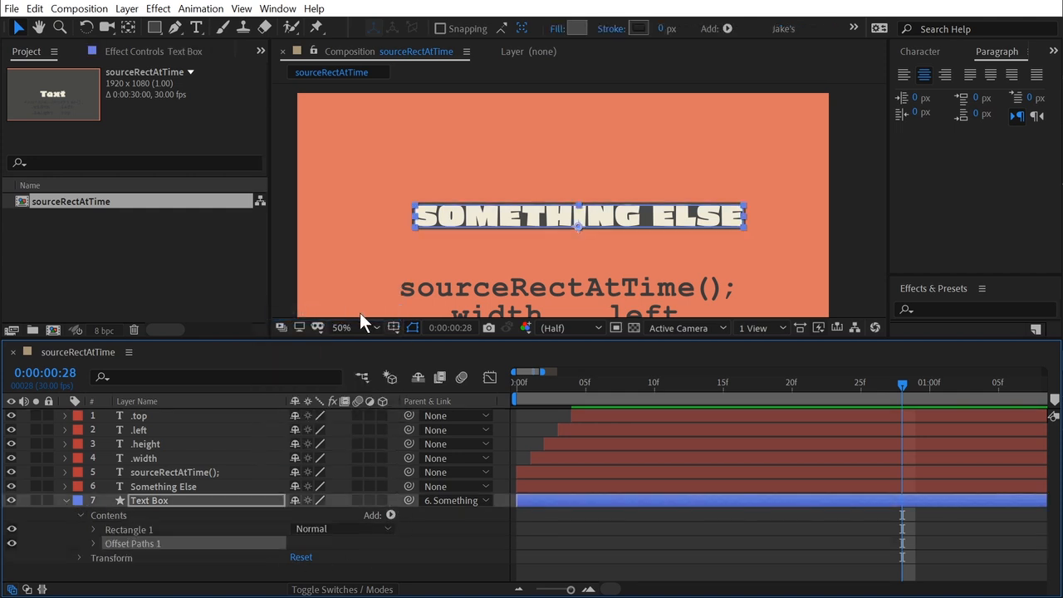
click(93, 543)
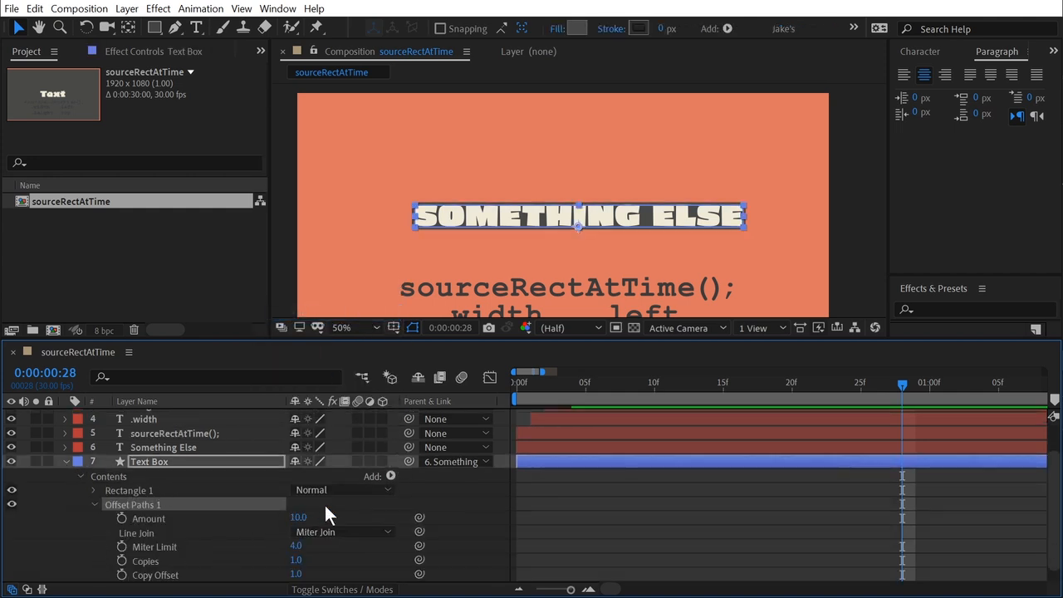
mouse_move(298, 517)
mouse_down()
mouse_move(336, 515)
mouse_move(314, 516)
mouse_up()
click(587, 534)
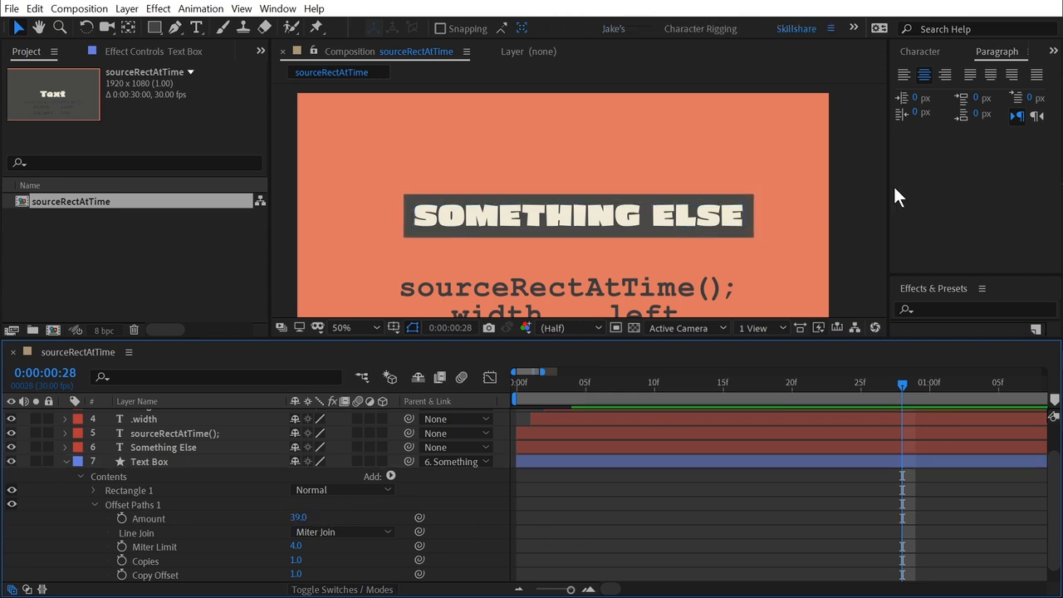
Turn off All Caps for the Something Else text layer and deselect it.
click(735, 218)
click(920, 51)
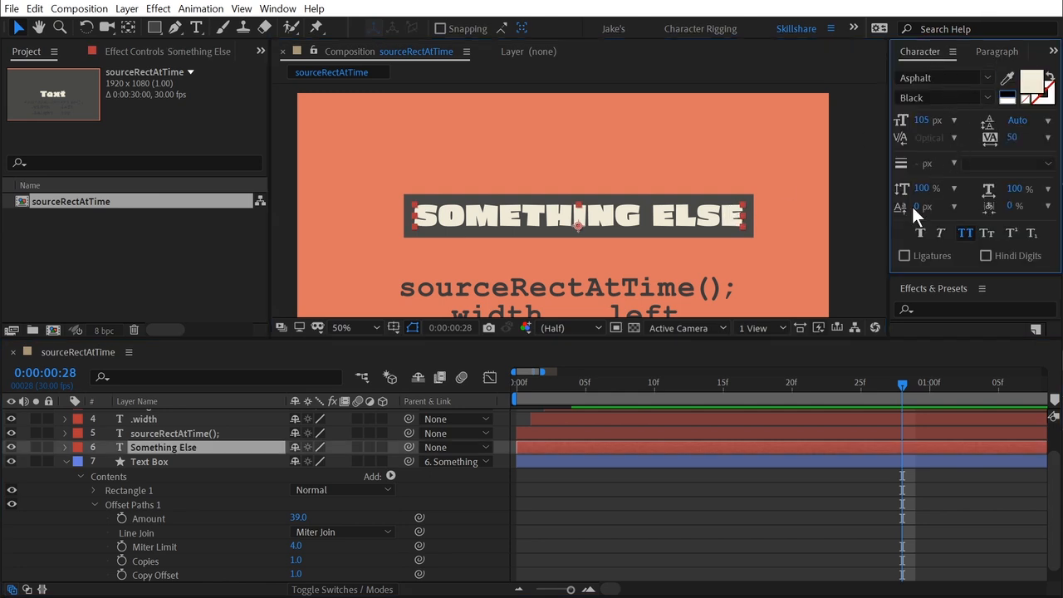
click(965, 232)
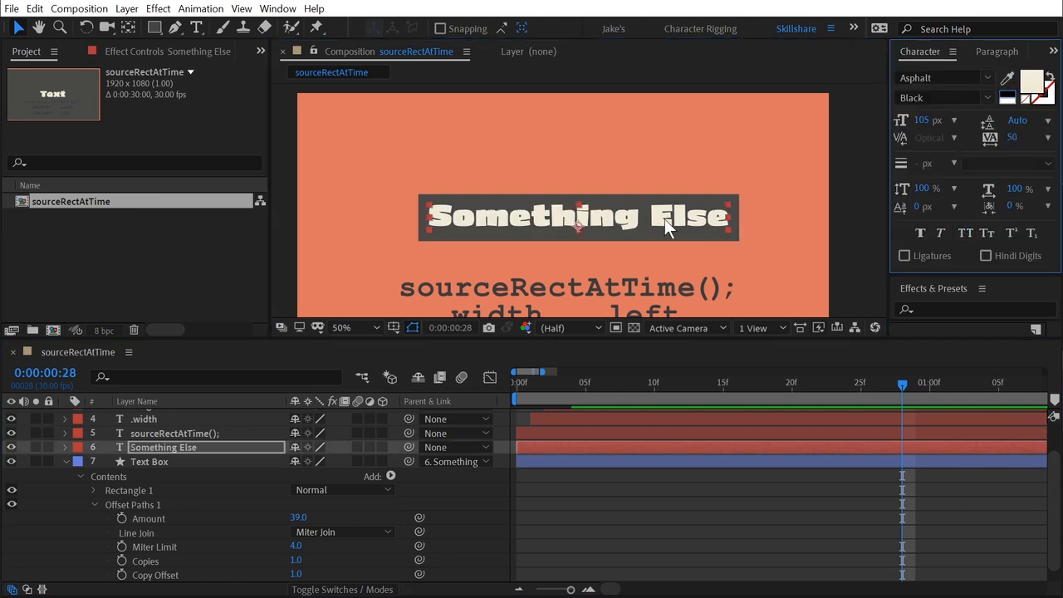
click(617, 490)
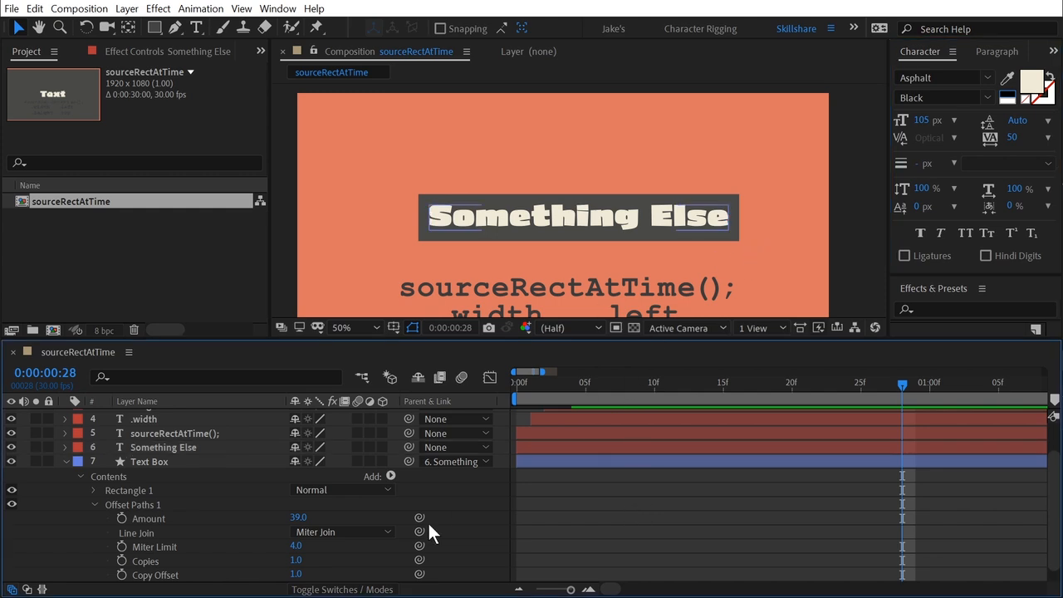
Set the Roundness of Text Box's Rectangle Path 1 to 131.
click(112, 491)
click(94, 489)
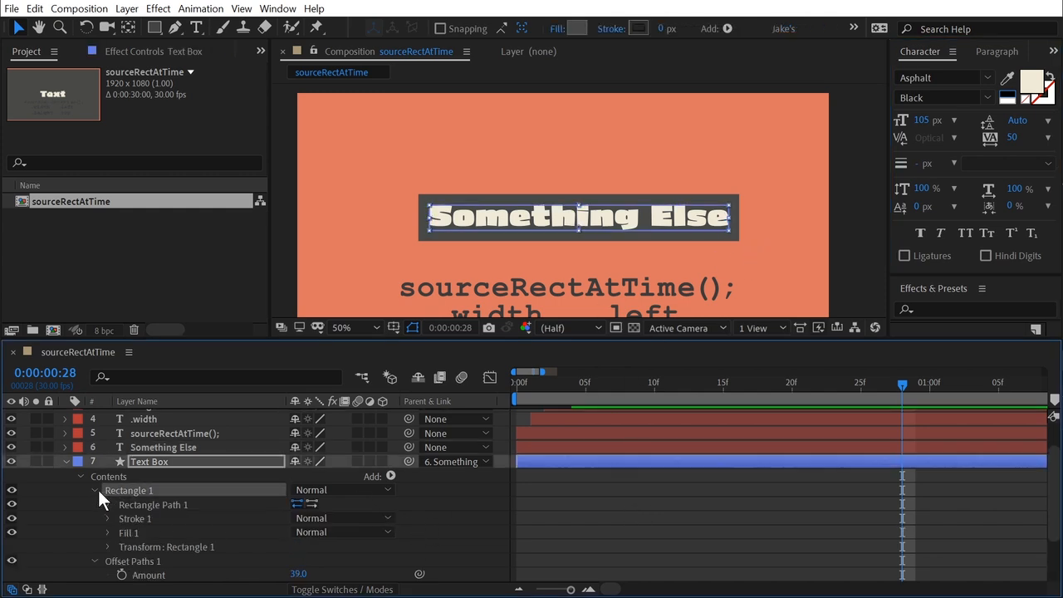
click(106, 505)
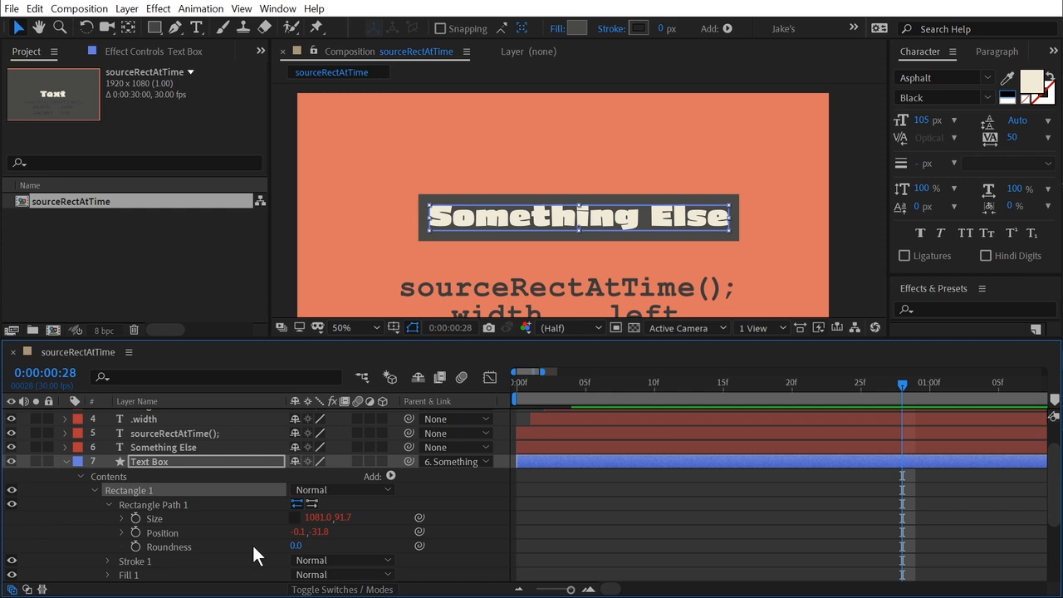
drag(299, 550, 408, 549)
click(684, 546)
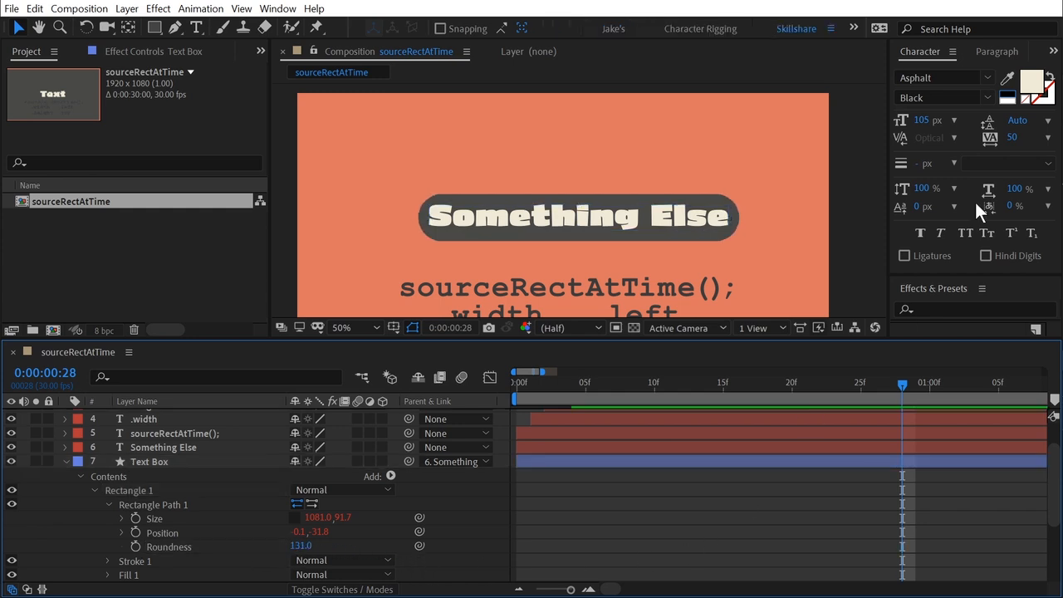
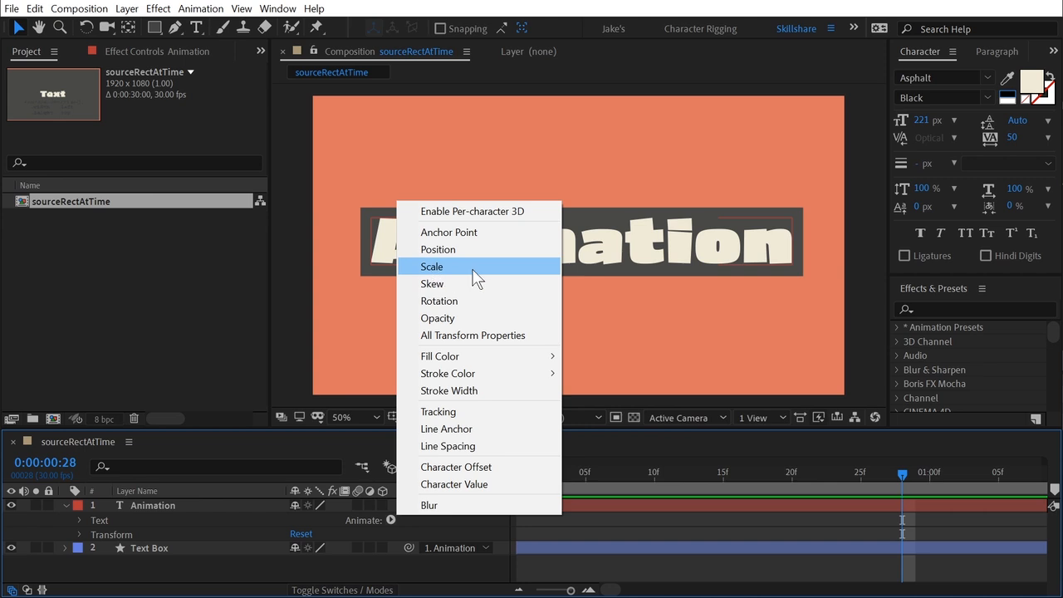
Add a Scale animator to the Animation text layer, enlarge the timeline area, and set the animator's Scale to 0%.
click(472, 269)
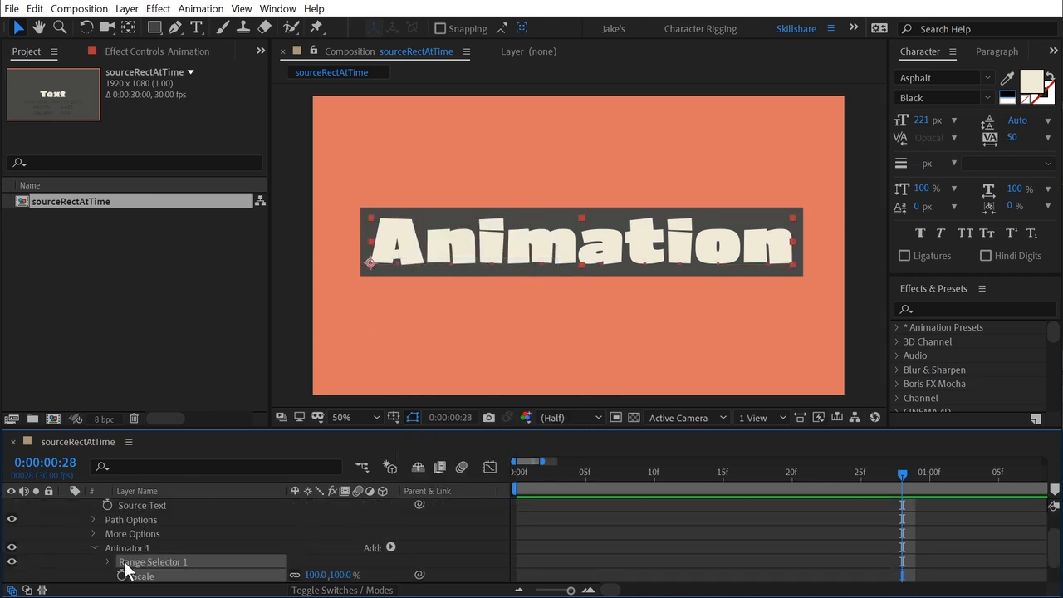
scroll(107, 554, down, 2)
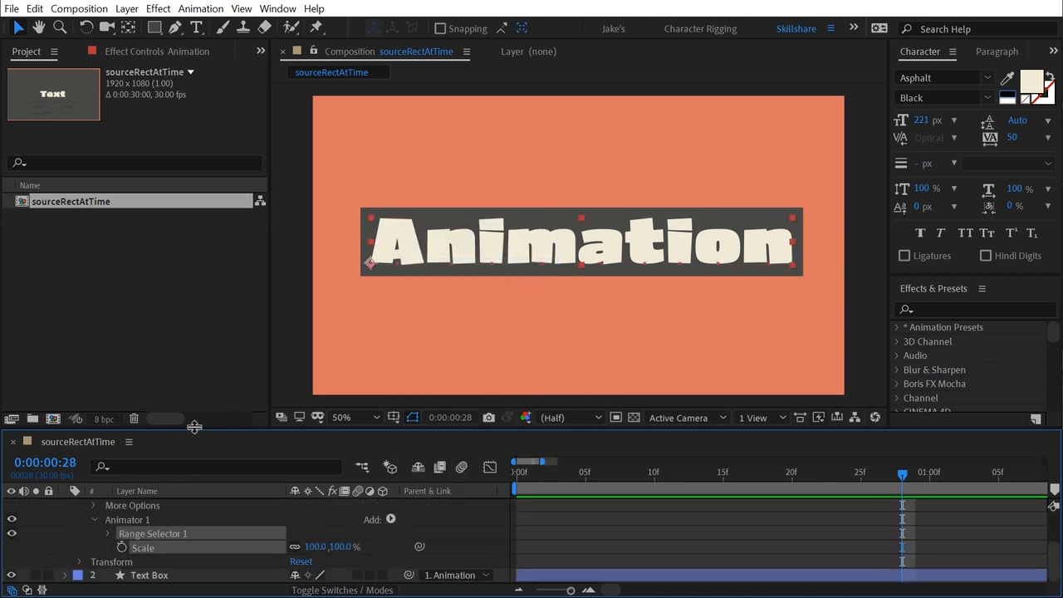
drag(193, 430, 192, 360)
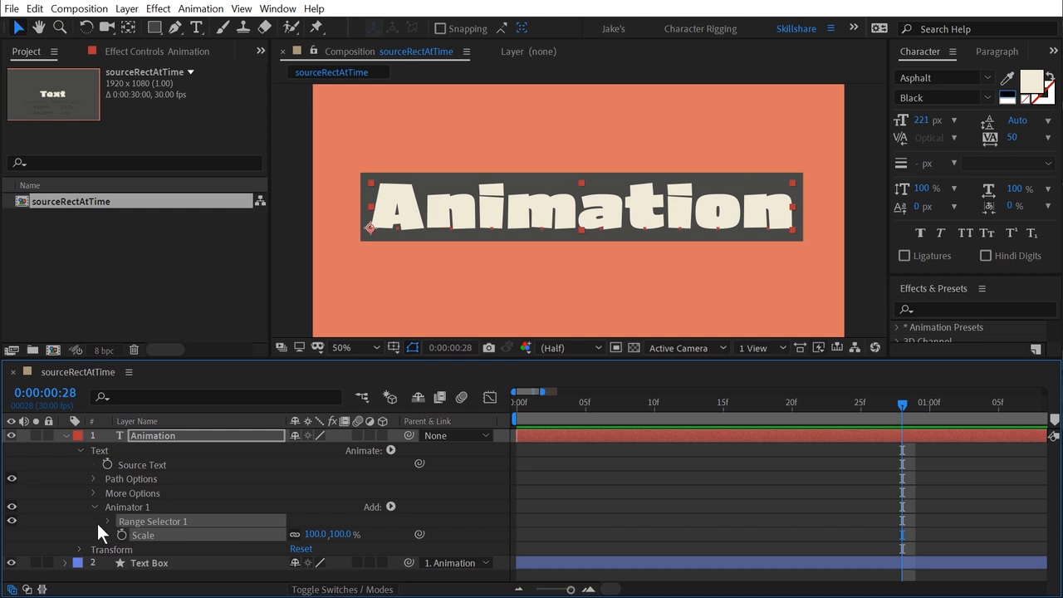
click(315, 534)
text(0)
key(Return)
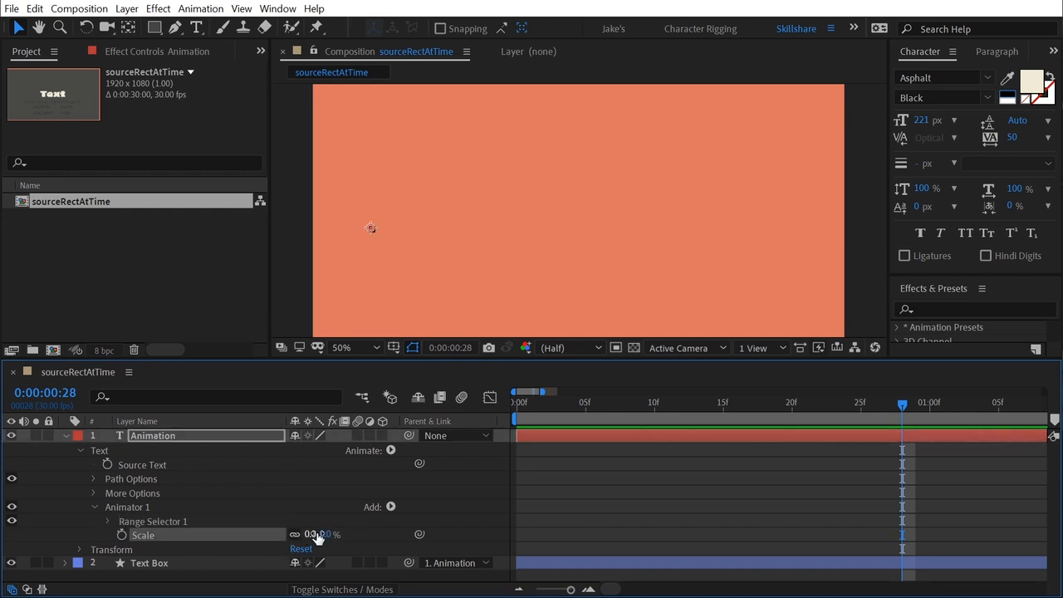
Set the Shape in Range Selector 1's advanced settings to Ramp Up.
click(107, 520)
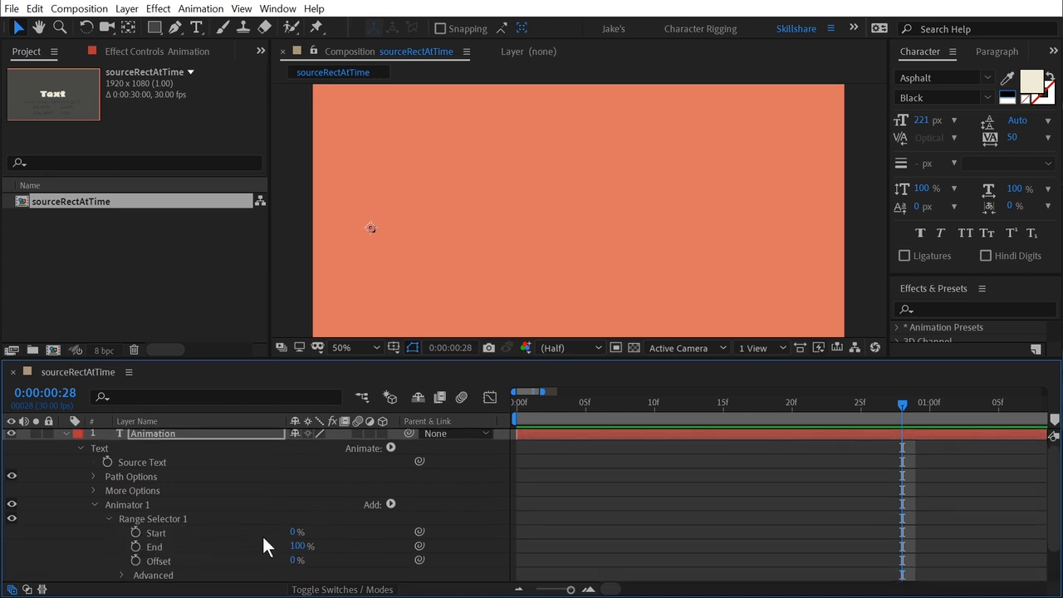
scroll(262, 536, down, 1)
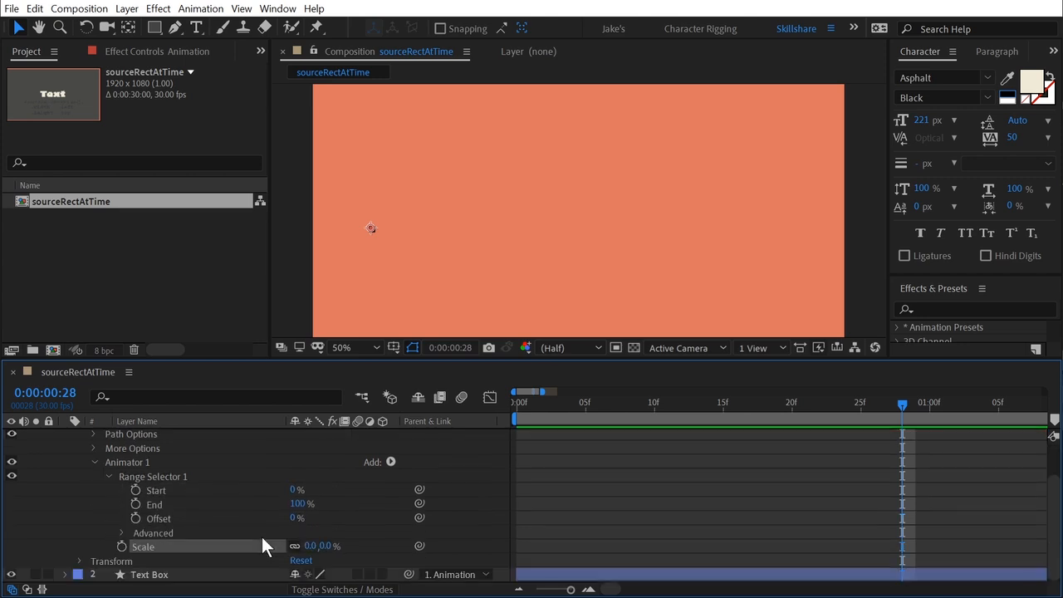
click(121, 533)
scroll(202, 524, down, 2)
click(317, 516)
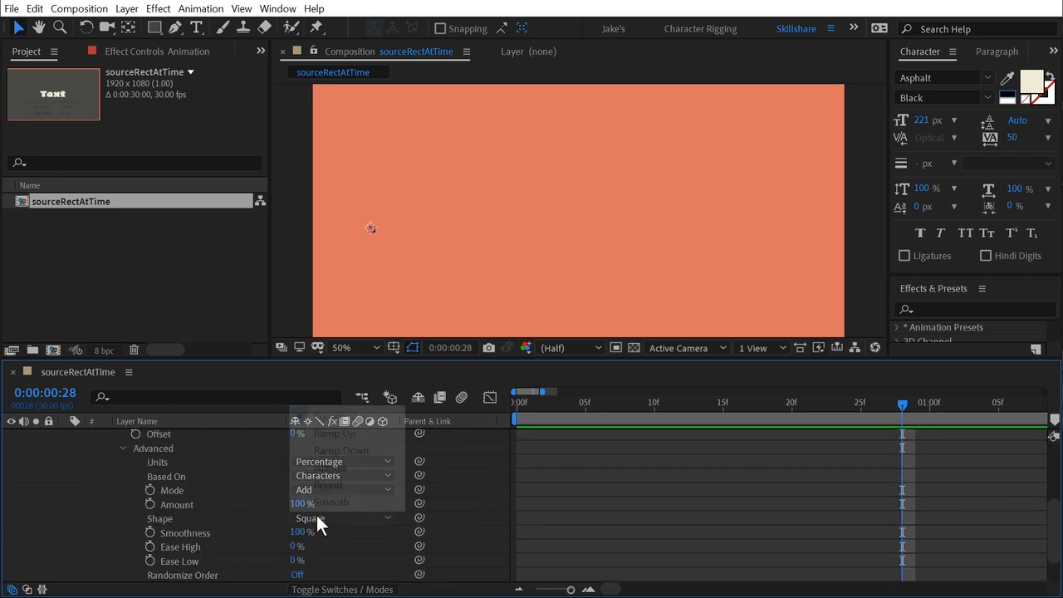
click(342, 432)
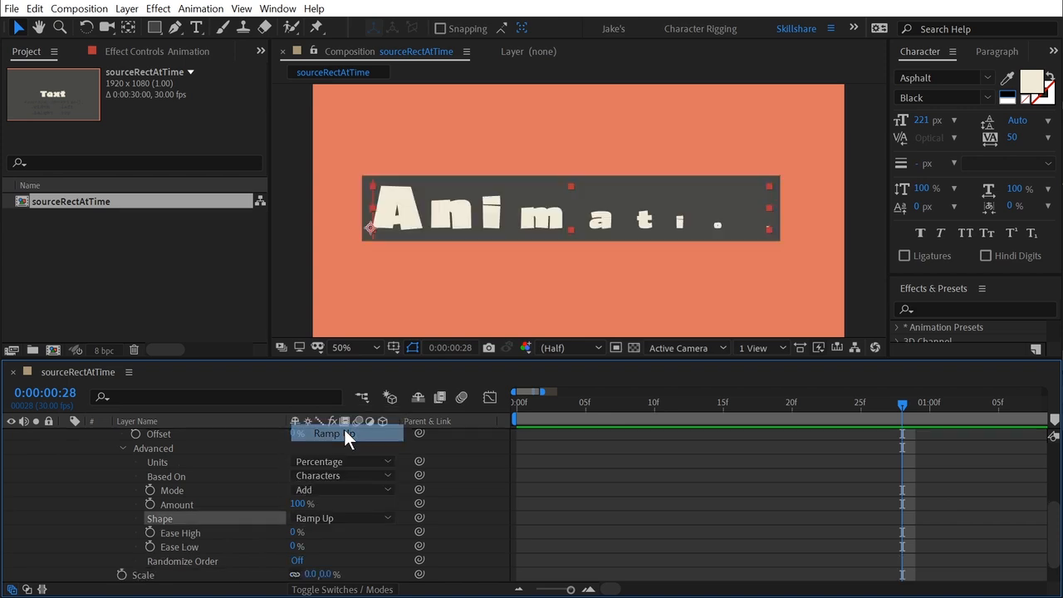
Increase Range Selector 1's Offset until every letter of Animation is at full size.
scroll(247, 504, up, 2)
drag(300, 517, 422, 493)
scroll(635, 501, down, 1)
scroll(633, 499, down, 2)
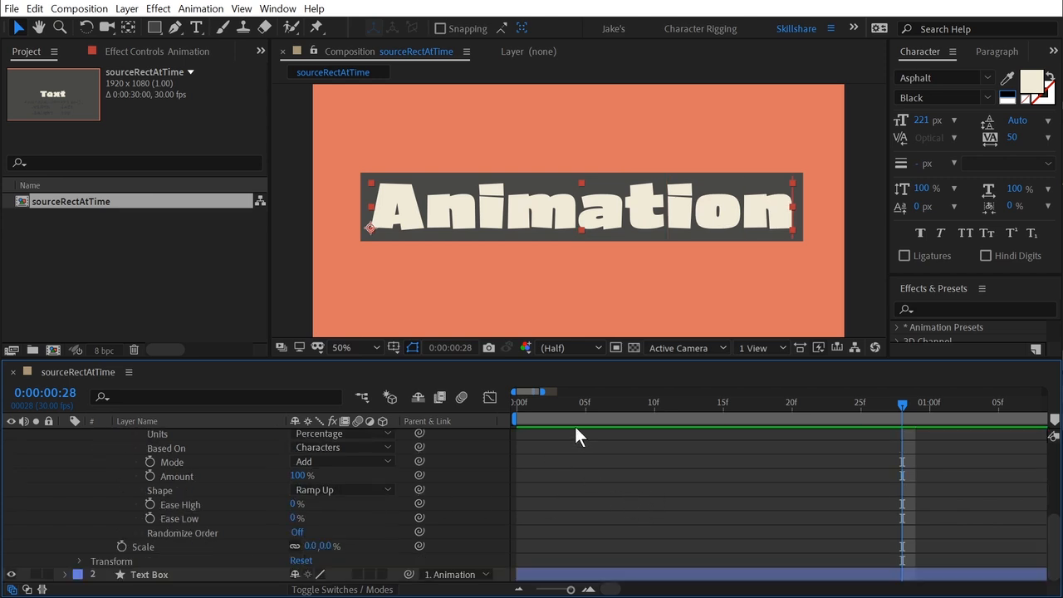
Keyframe Range Selector 1's Offset on the Animation layer from -100% at frame 0 to 100% at frame 20.
scroll(615, 425, up, 4)
key(Home)
drag(302, 565, 131, 579)
click(136, 563)
drag(543, 407, 794, 419)
drag(309, 564, 596, 550)
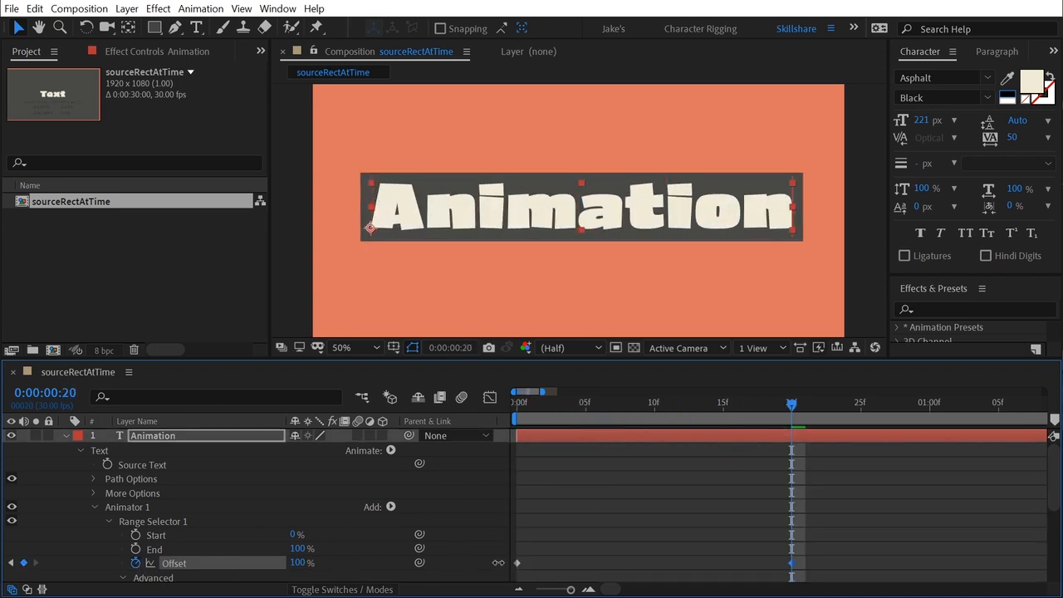
Play back the keyframed Offset animation from the first frame.
drag(798, 418, 517, 413)
key(space)
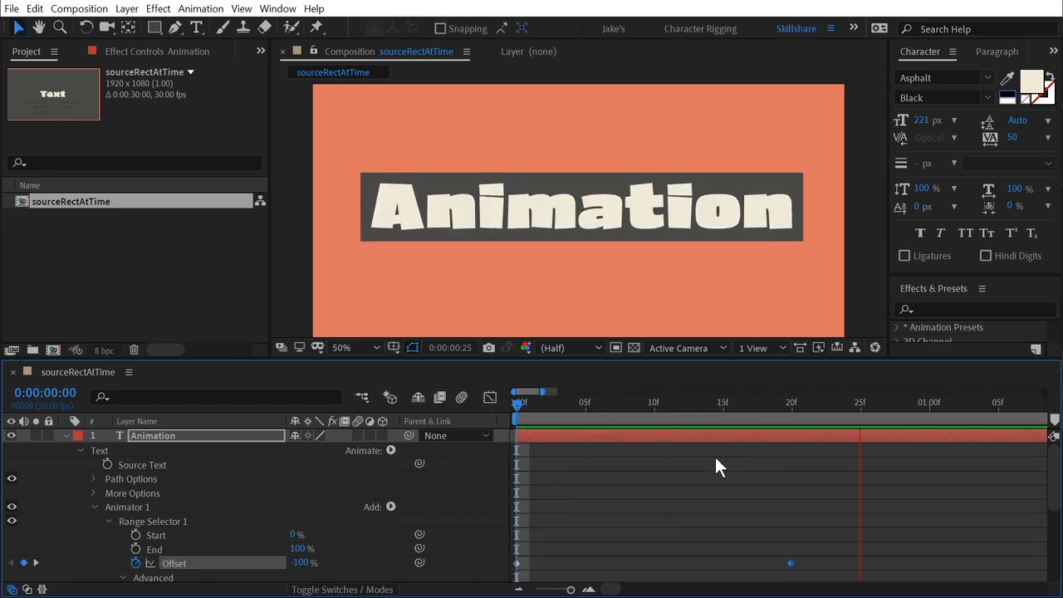
key(space)
Set Ease Low in Range Selector 1's advanced settings to 73%.
drag(724, 405, 669, 407)
scroll(245, 515, down, 5)
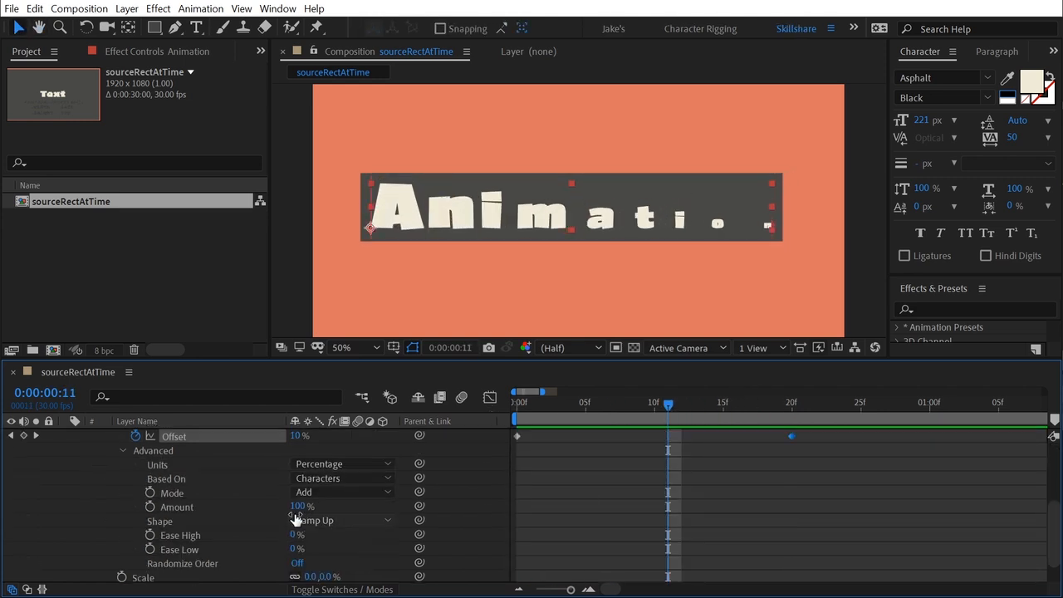
drag(295, 549, 344, 532)
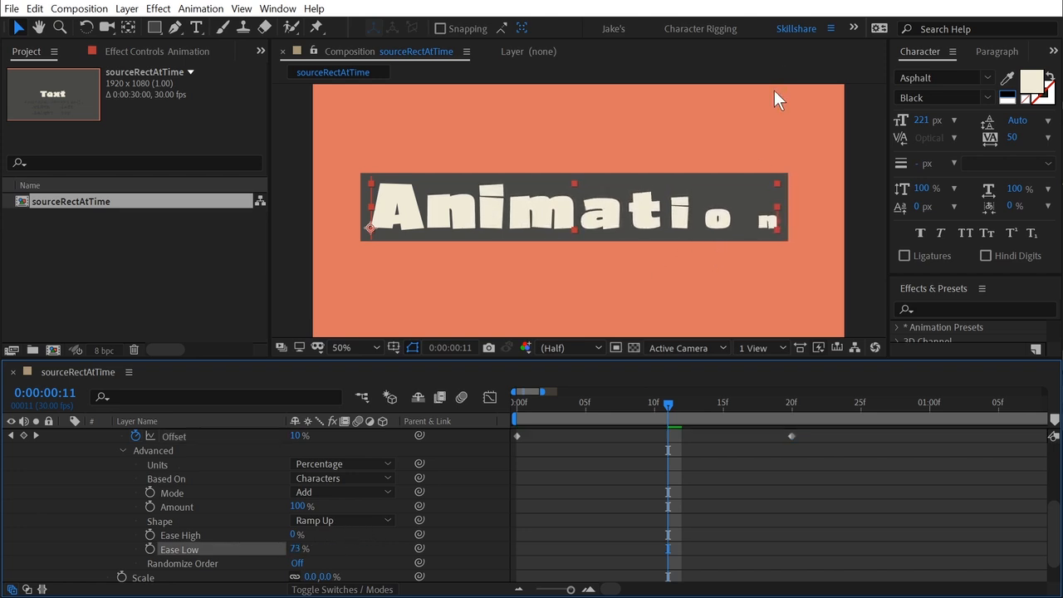
Play the eased text animation from the start and check the partly scaled letters at frame 6.
drag(669, 403, 499, 395)
key(space)
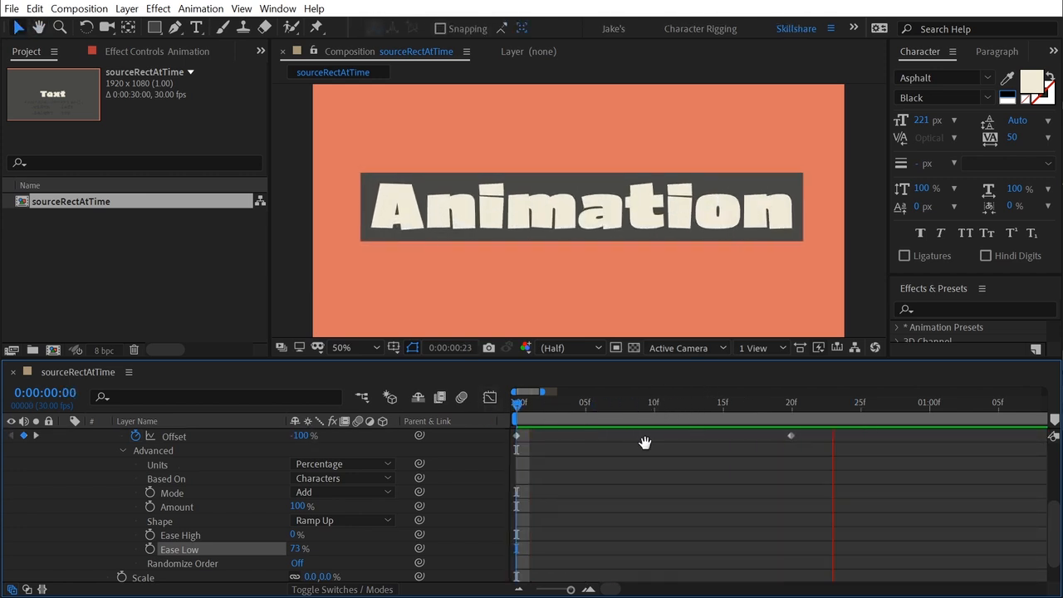
drag(570, 396, 598, 396)
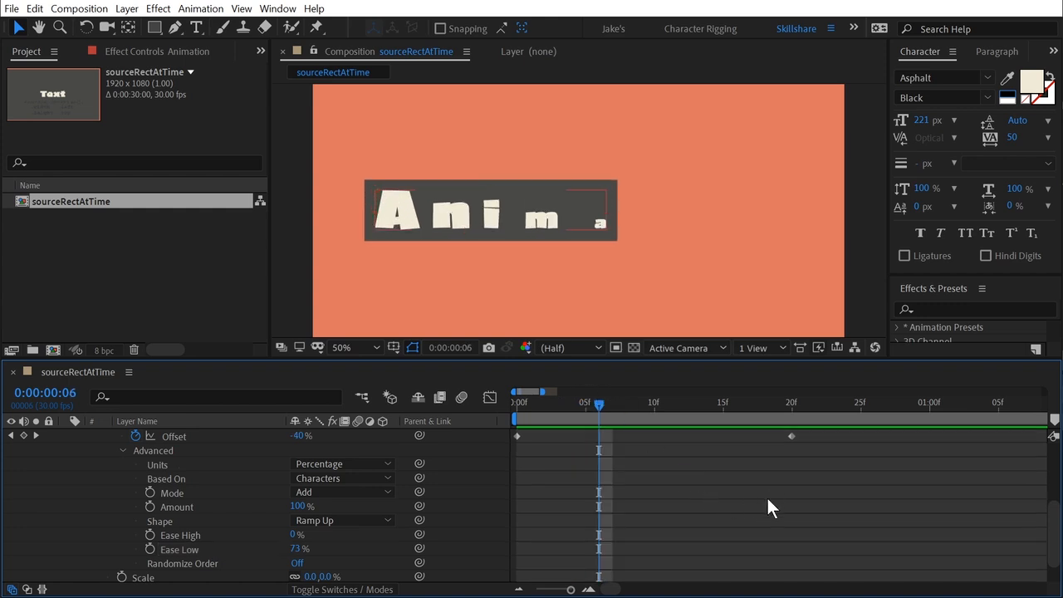
Select the Animation layer and collapse its properties in the timeline.
scroll(723, 444, up, 5)
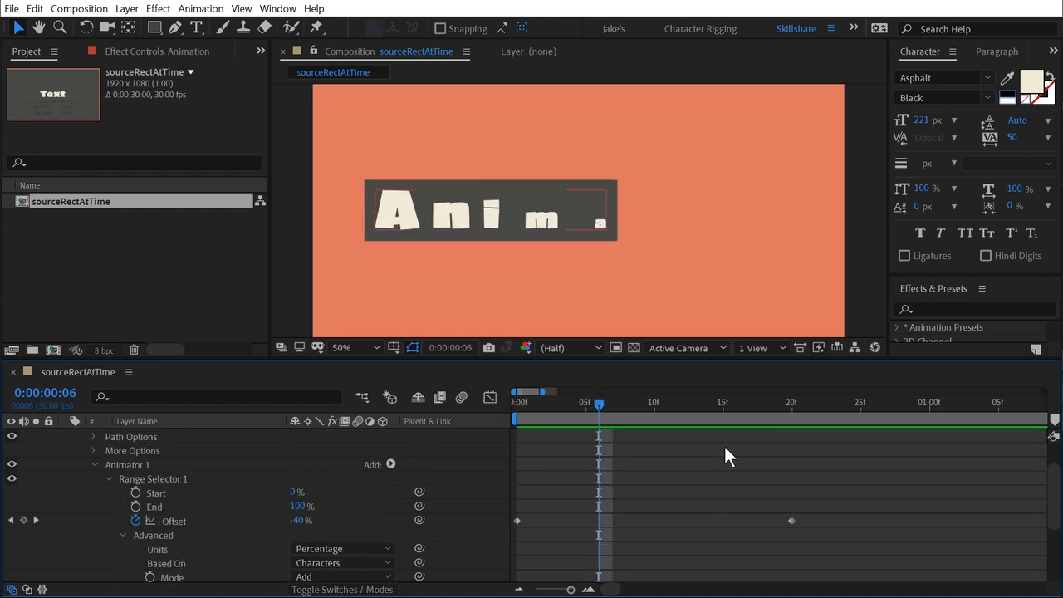
click(665, 439)
key(u)
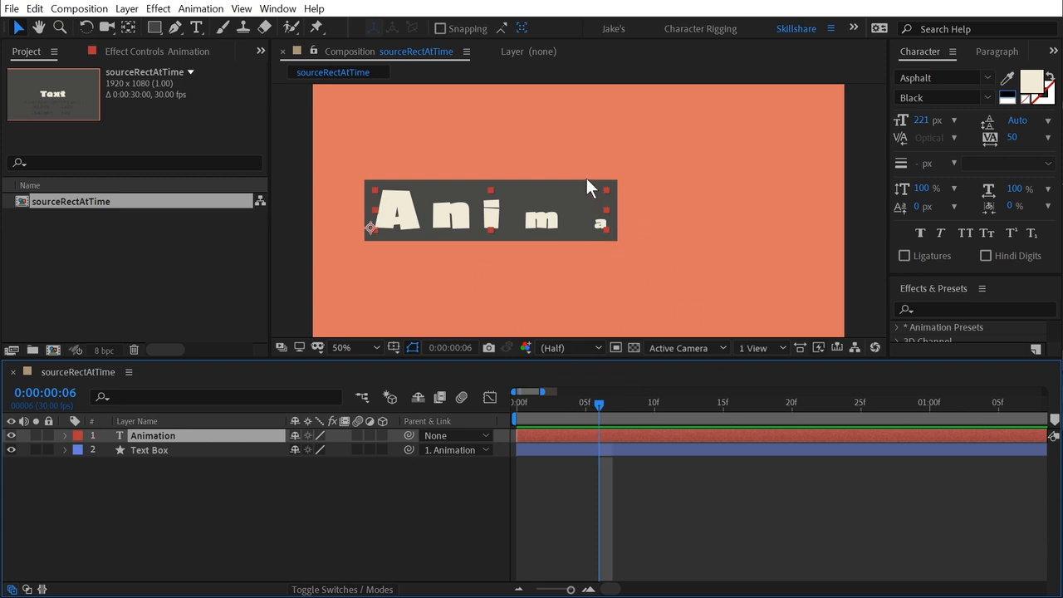
Widen the visible time range to about four seconds and preview how the Text Box follows the scaling letters.
drag(603, 402, 763, 386)
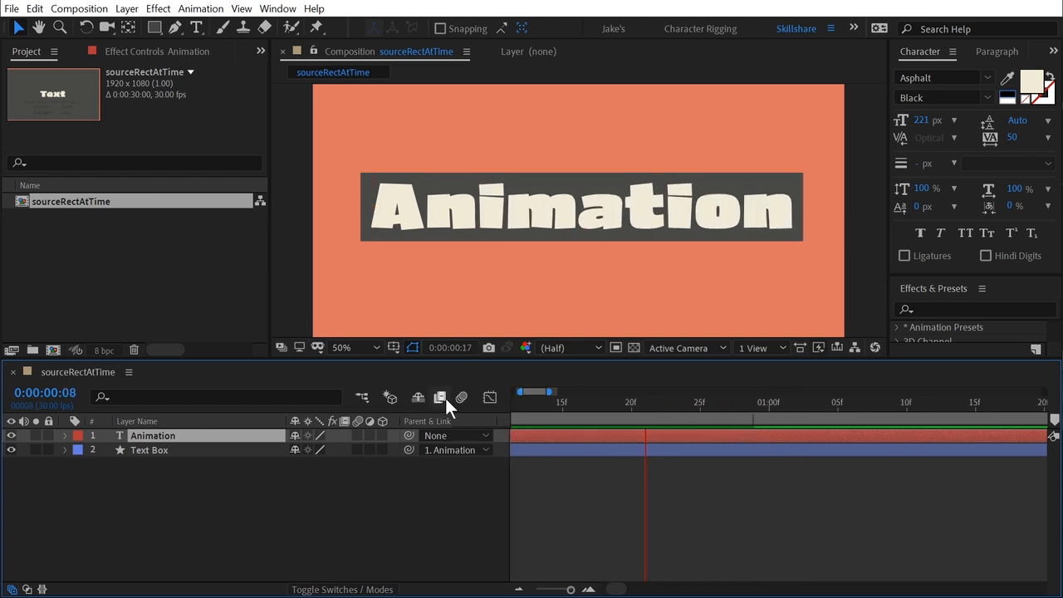
key(space)
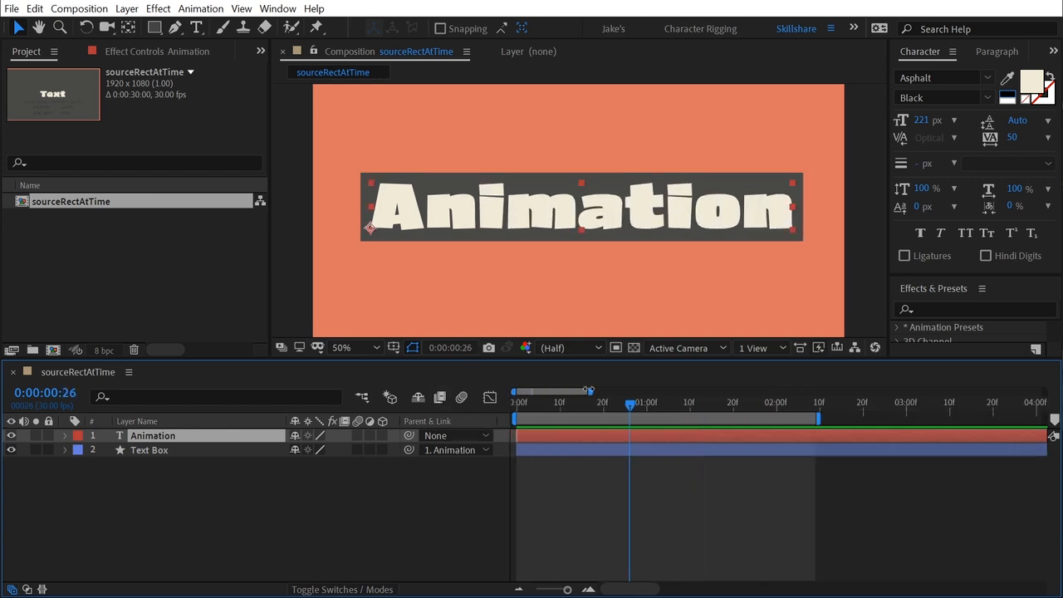
drag(665, 403, 513, 406)
key(space)
key(space)
drag(579, 409, 555, 406)
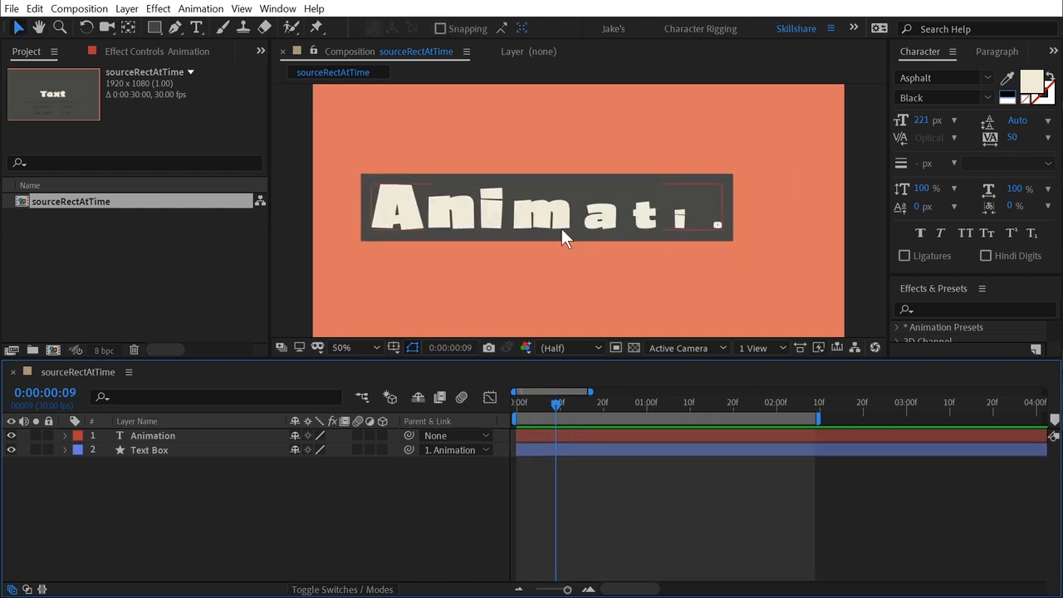
drag(554, 404, 651, 402)
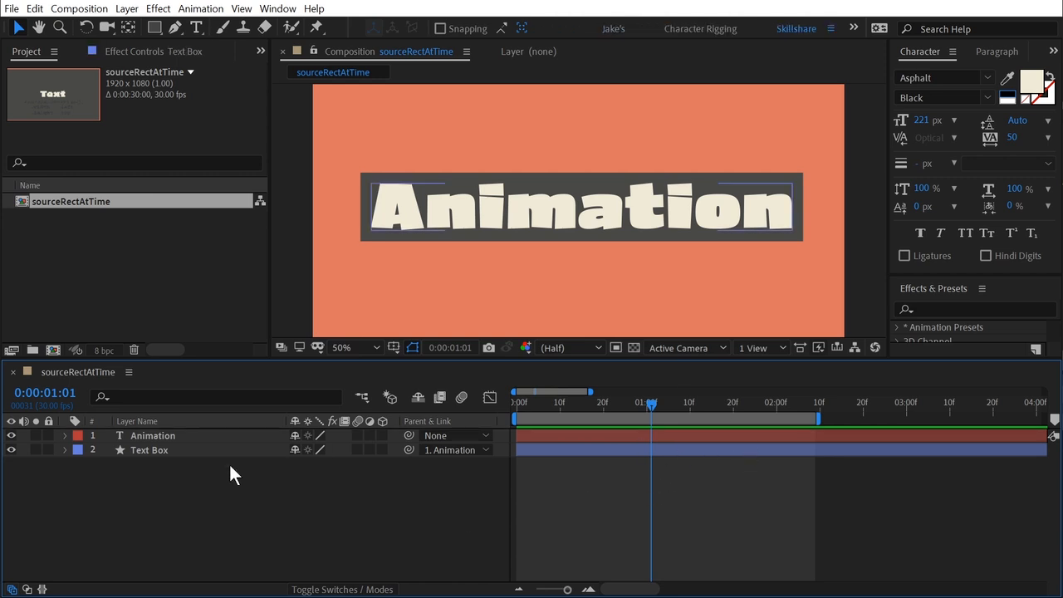
Reveal the expressions on the Text Box layer and collapse its Position expression.
click(190, 458)
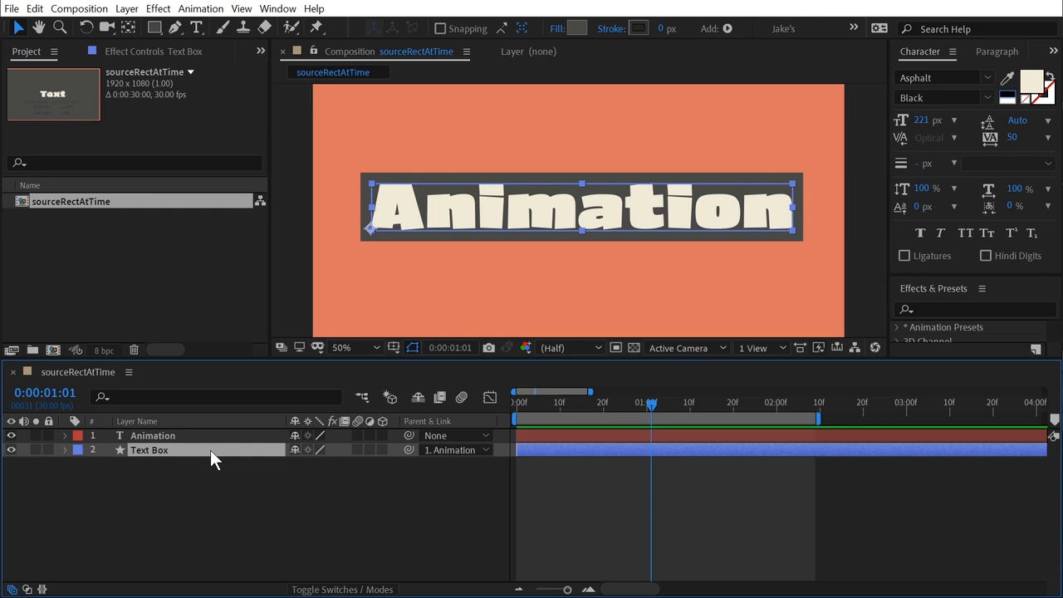
key(e)
key(e)
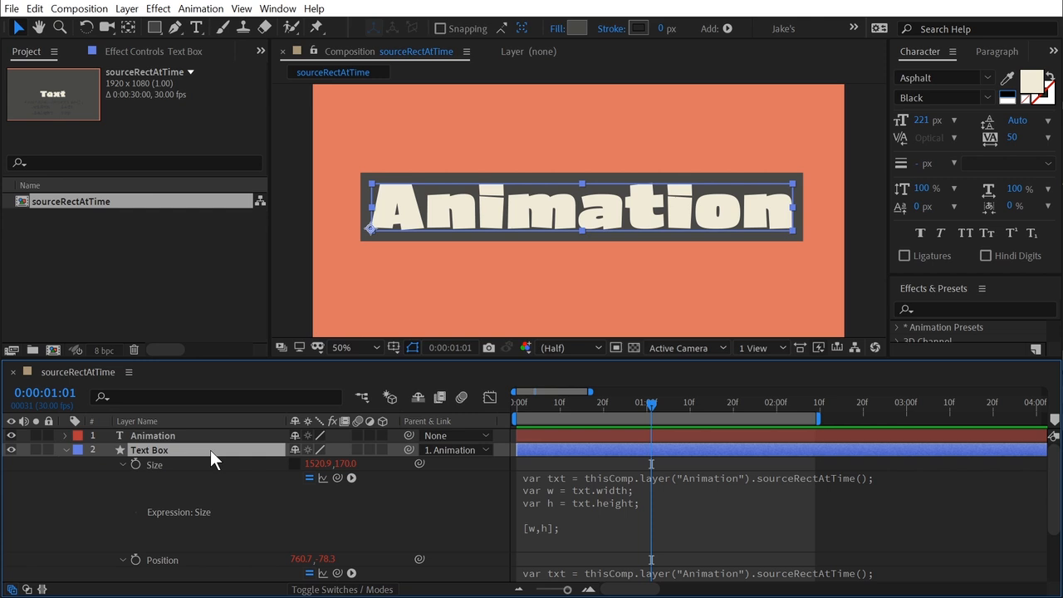
click(173, 561)
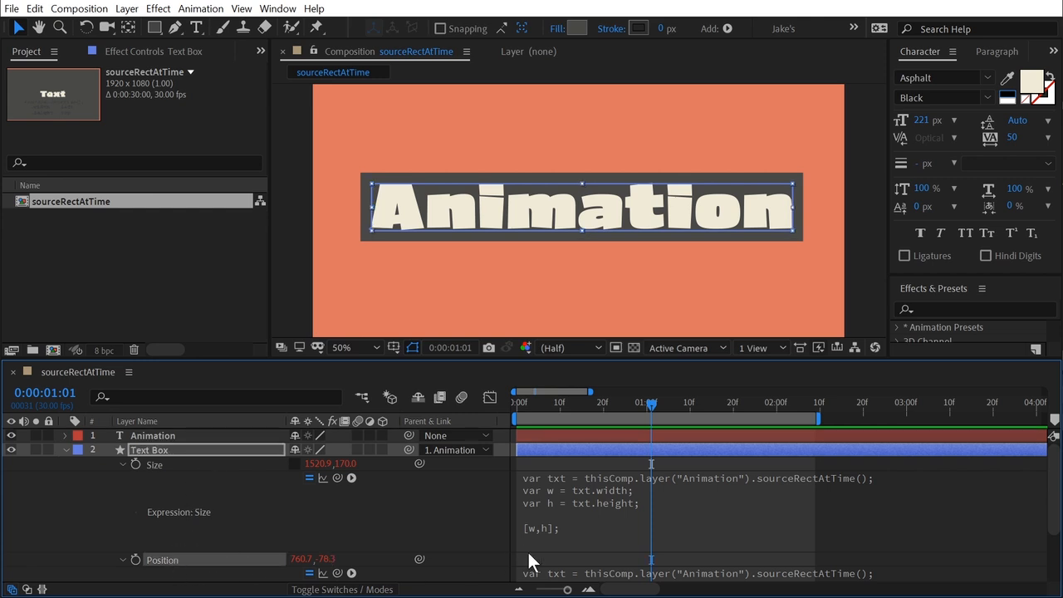
click(122, 560)
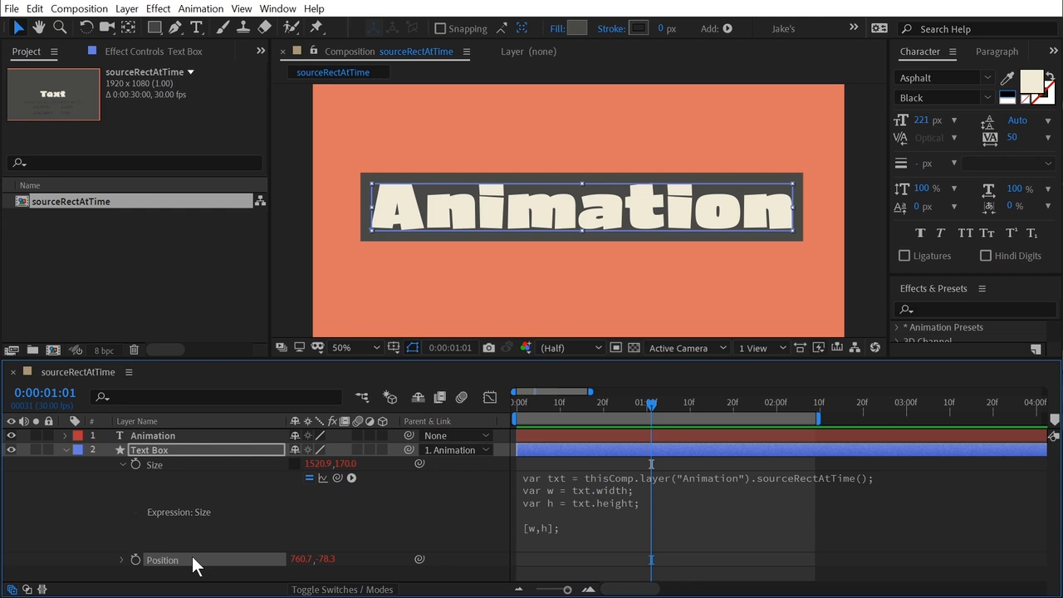
Examine the empty sourceRectAtTime() parentheses in the Size expression, then check Animation's Offset keyframes against the playhead at 0:00:01:00.
click(721, 506)
click(886, 476)
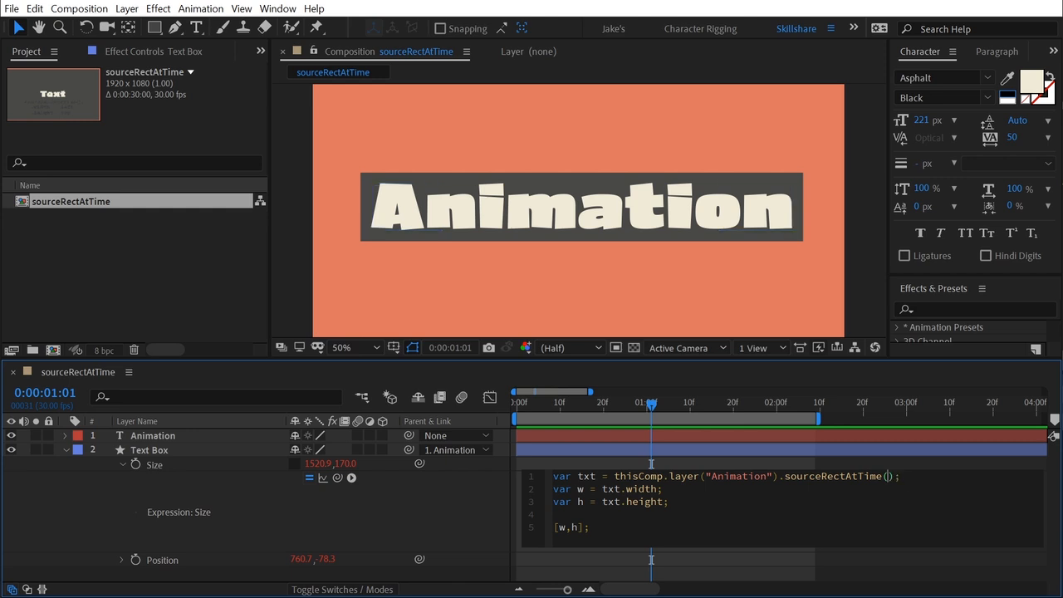
drag(651, 407, 647, 408)
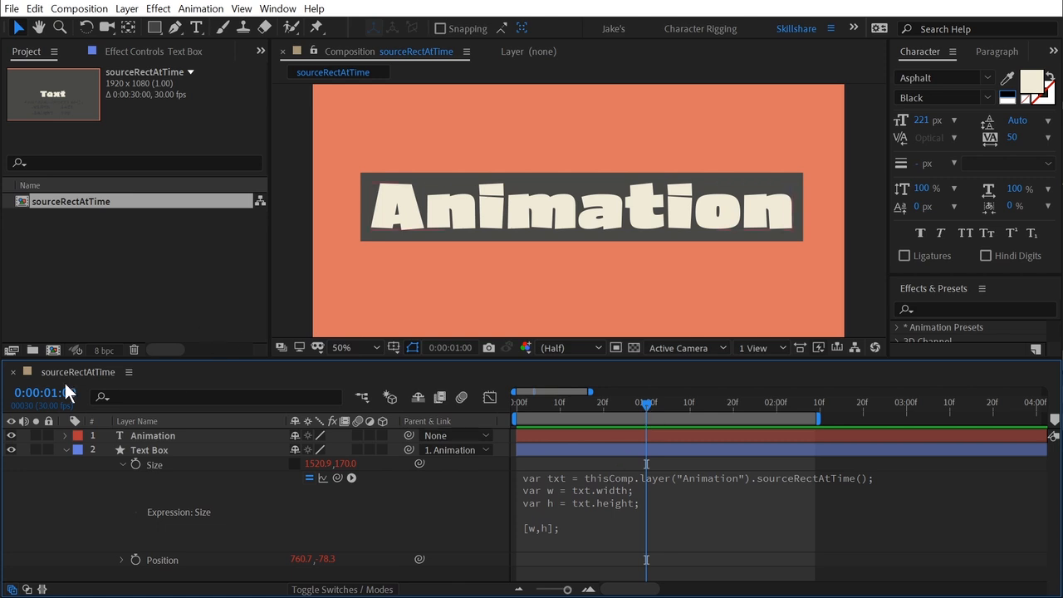
click(588, 436)
key(u)
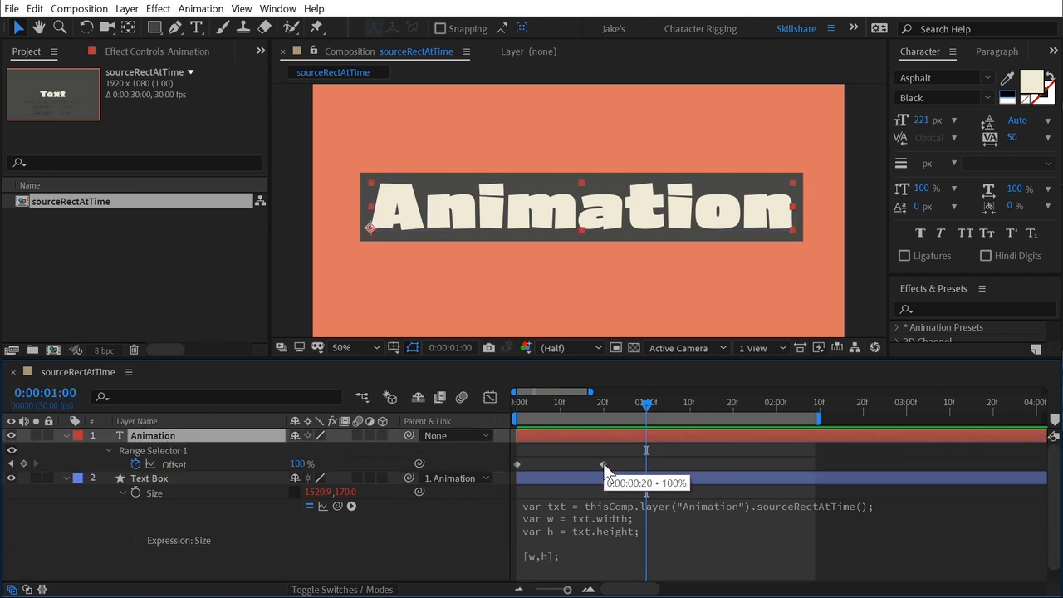
key(u)
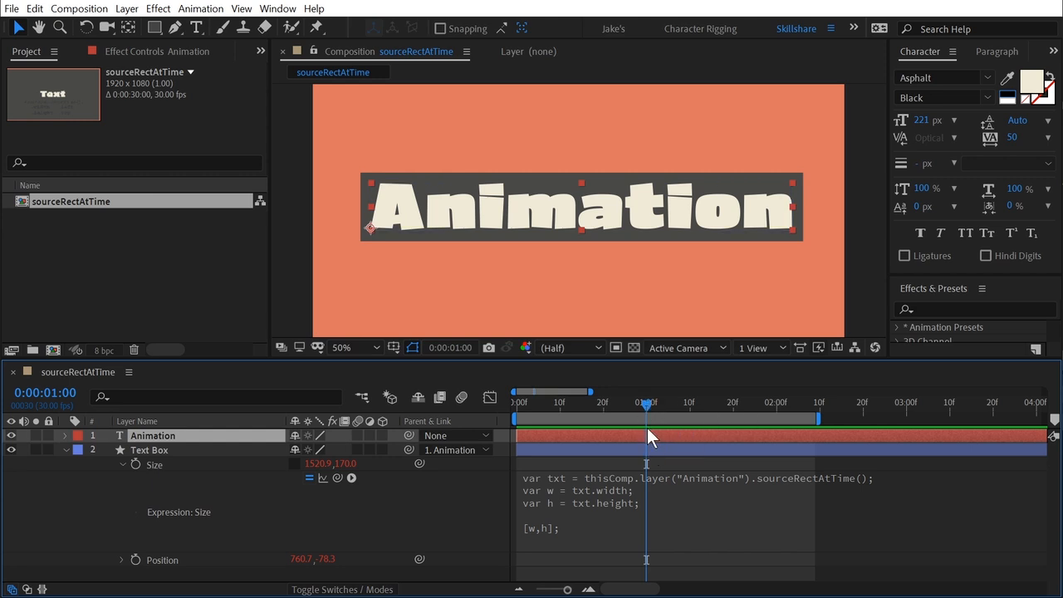
Change Text Box's Size expression to use sourceRectAtTime(1) and scrub back to about frame 19 to check it.
click(707, 491)
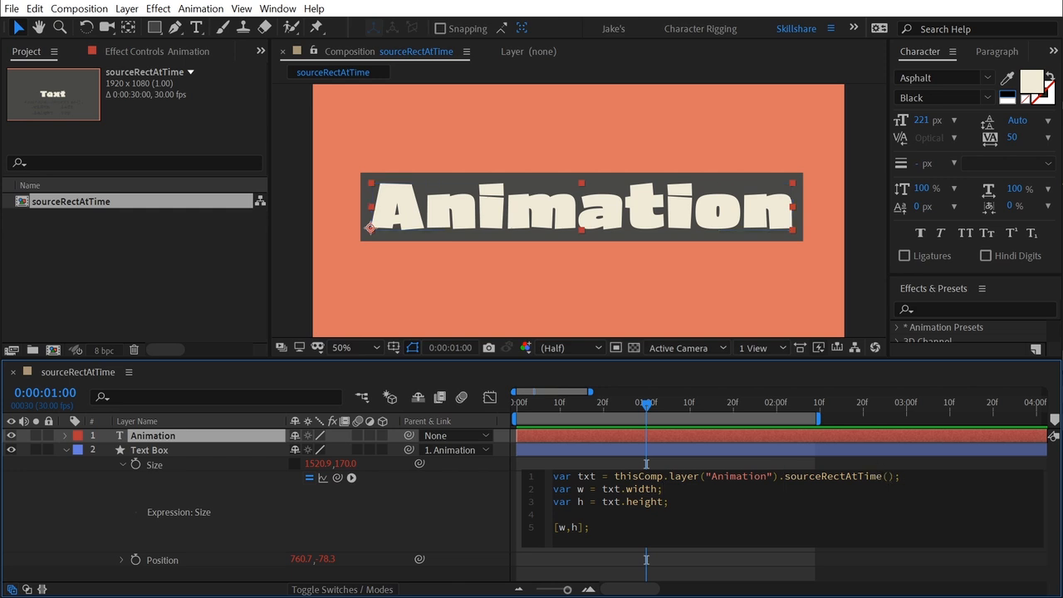
text(1)
click(470, 492)
drag(646, 406, 609, 393)
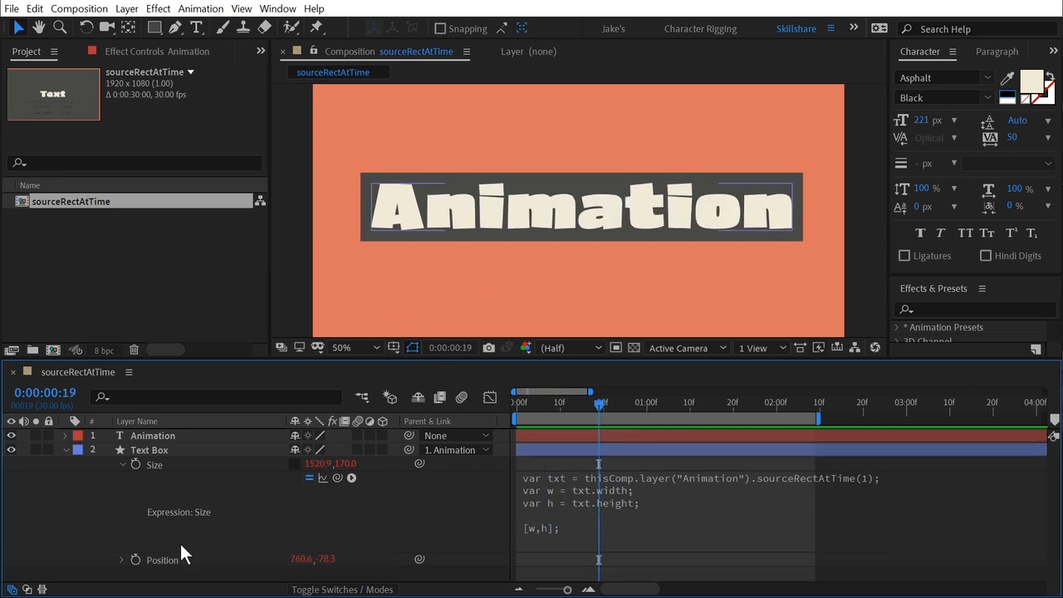
Expand Text Box's Position expression and change it to use sourceRectAtTime(1).
click(166, 561)
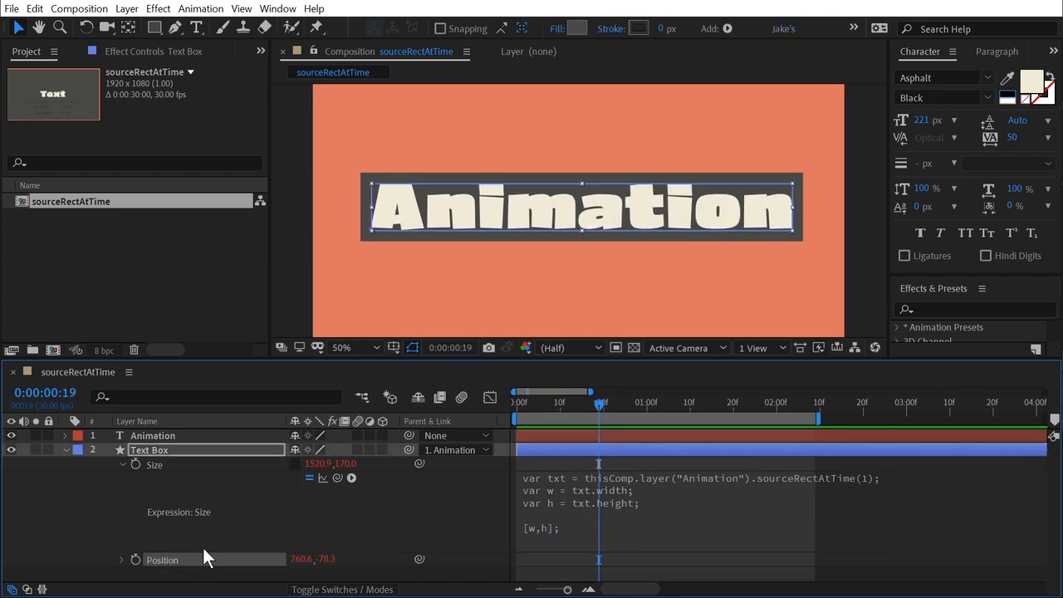
click(123, 559)
scroll(194, 546, down, 3)
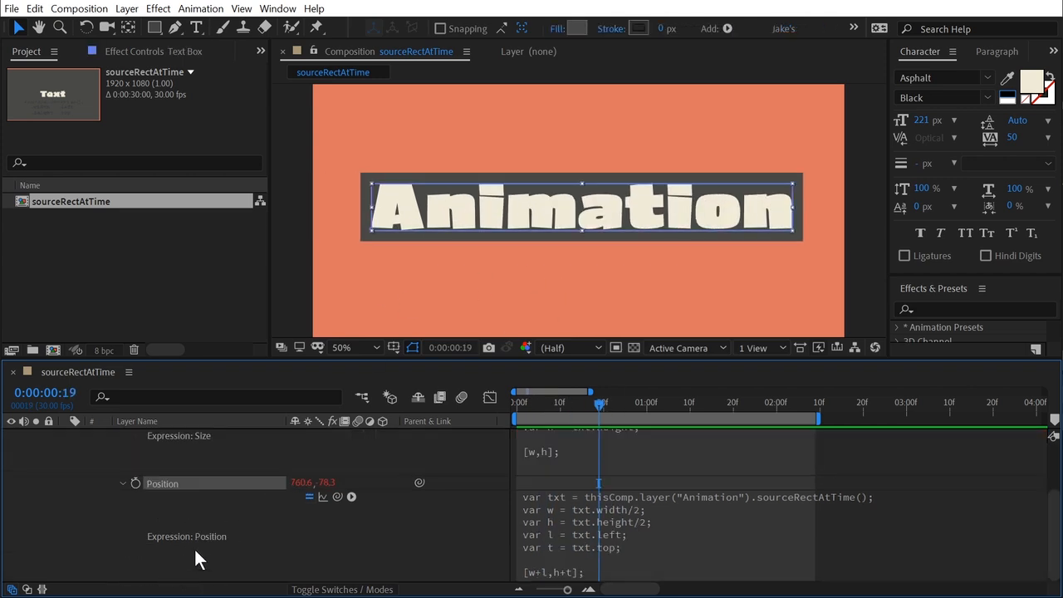
click(703, 490)
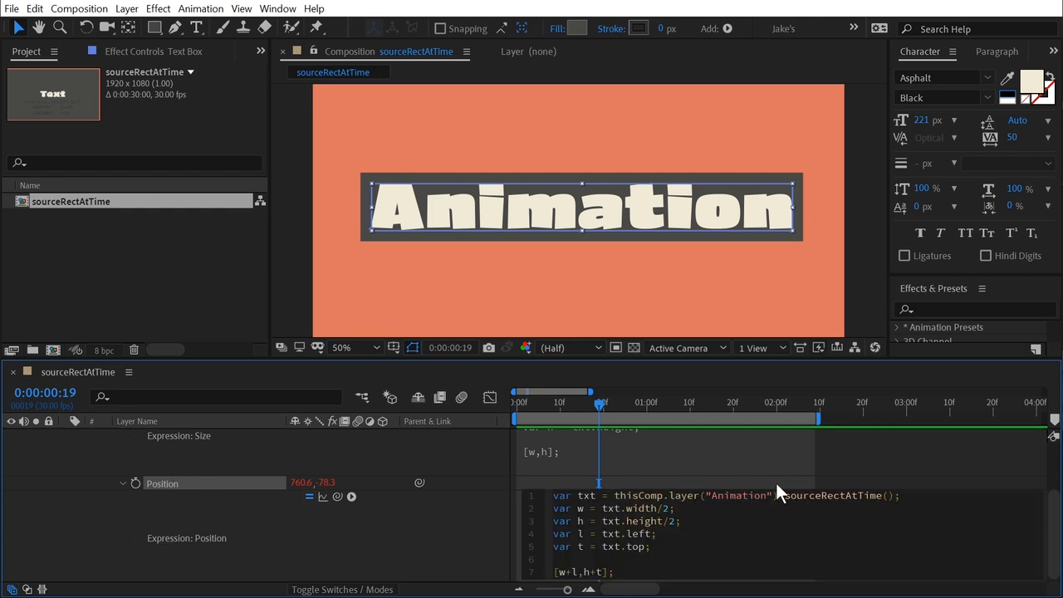
click(880, 467)
click(780, 530)
click(803, 496)
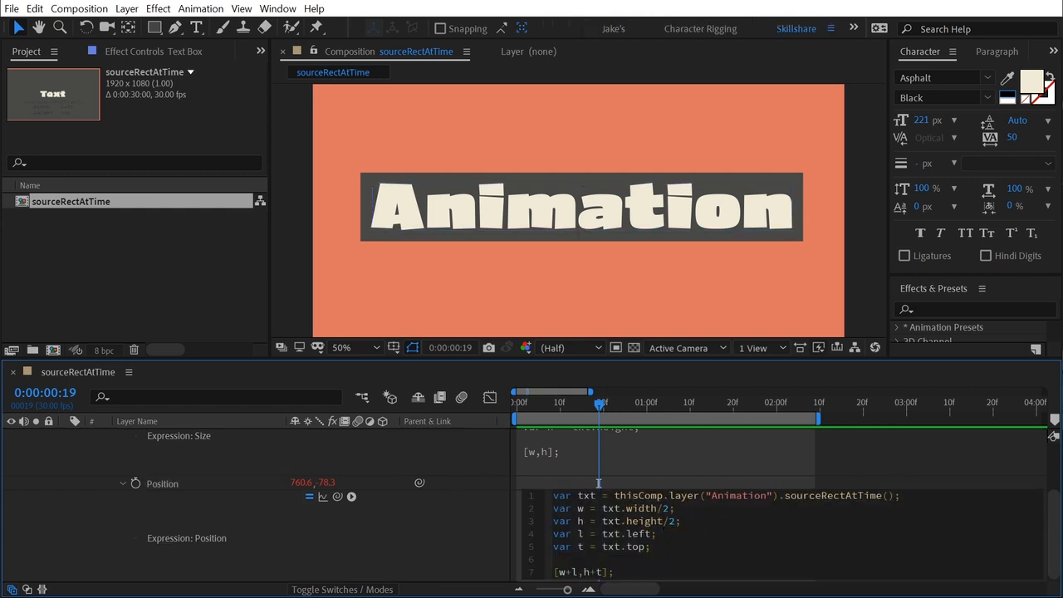
text(1)
click(478, 522)
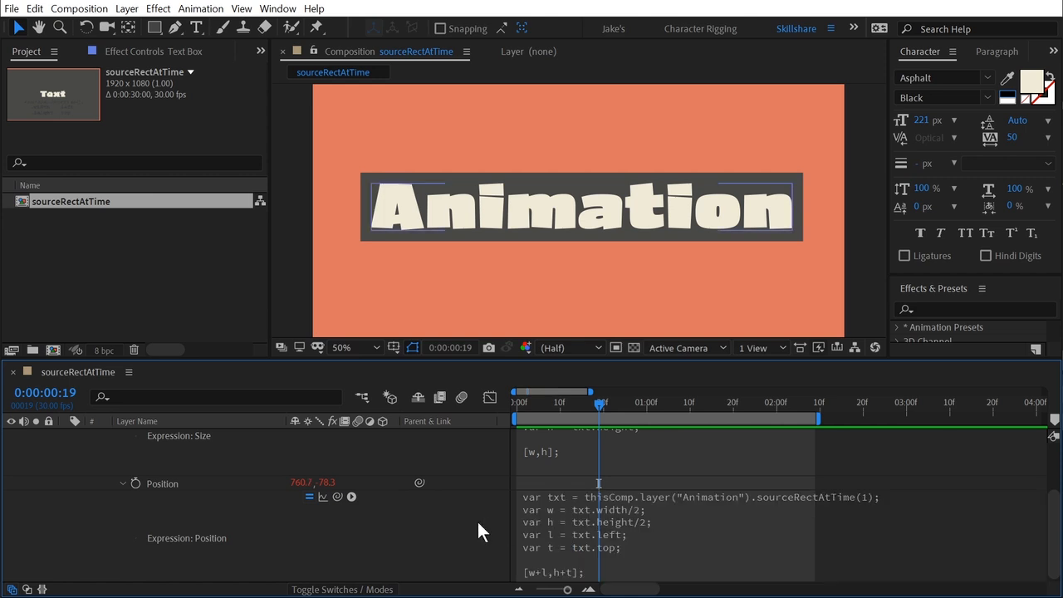
Scrub through the text animation to check the Text Box with both expressions sampling at 1 second.
drag(598, 397, 629, 397)
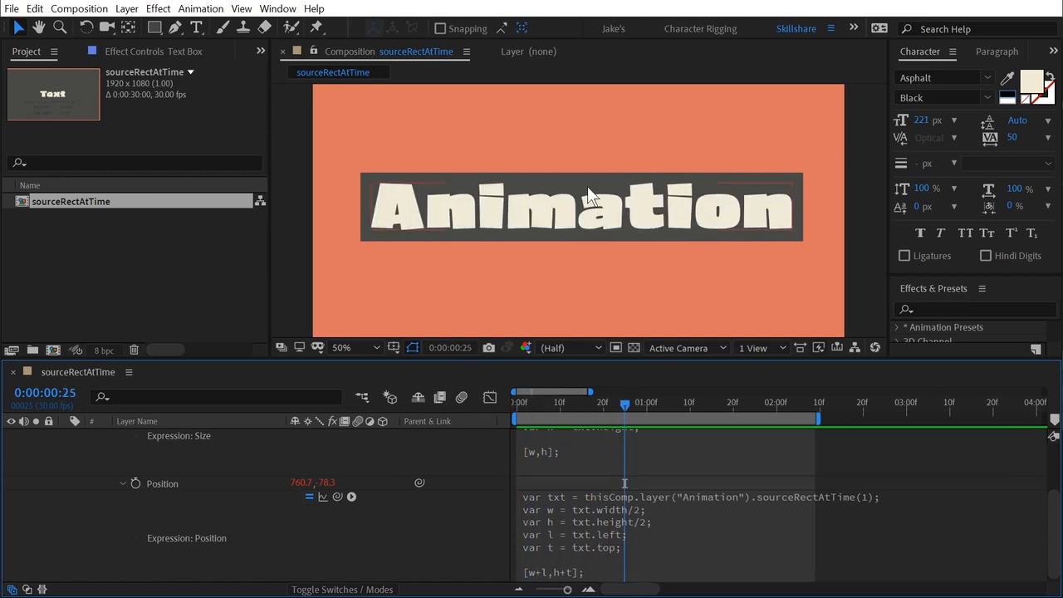
drag(644, 397, 611, 399)
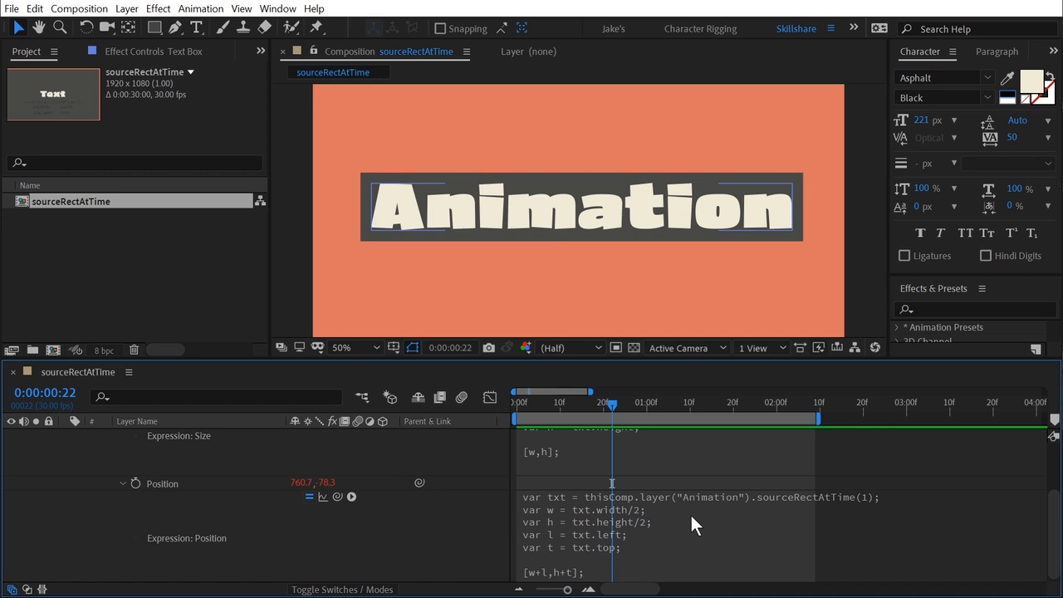
scroll(827, 519, up, 3)
click(823, 506)
drag(611, 402, 732, 407)
drag(758, 443, 597, 442)
Shift both Offset keyframes of the Animation layer so that the first one sits at 0:00:01:01.
click(598, 438)
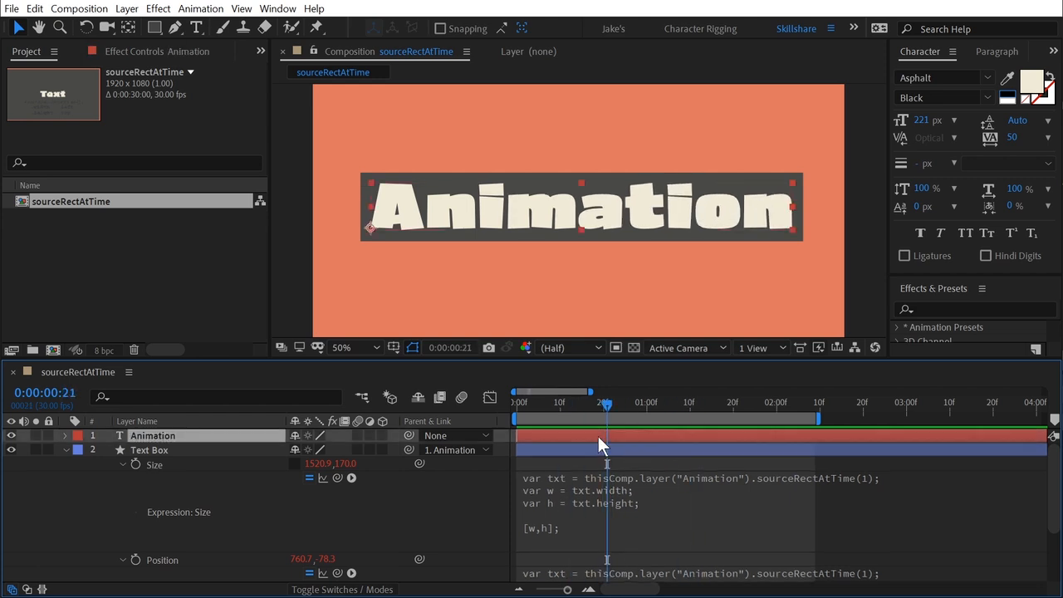
key(u)
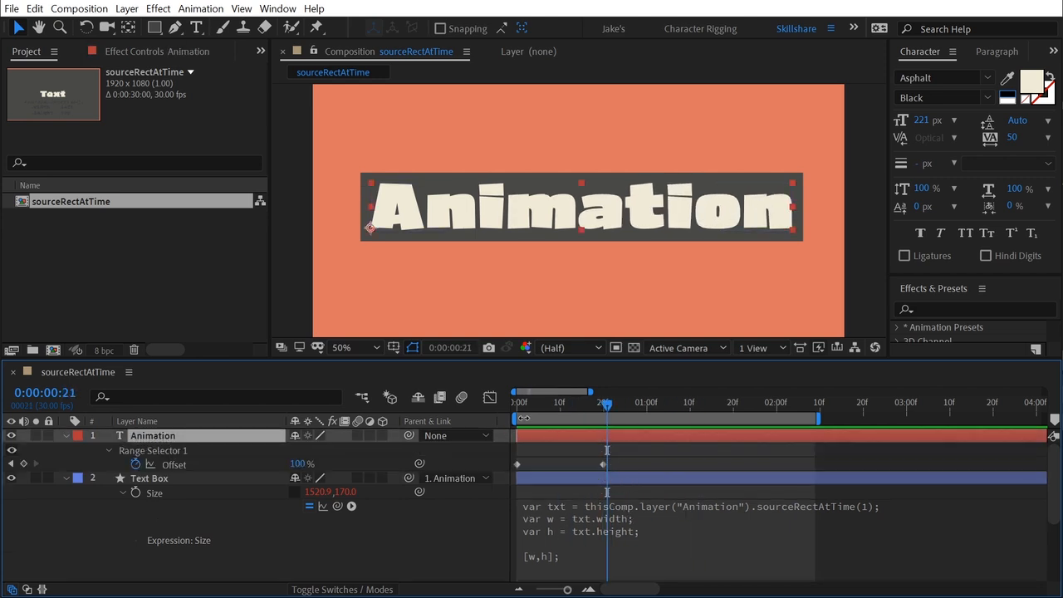
click(173, 465)
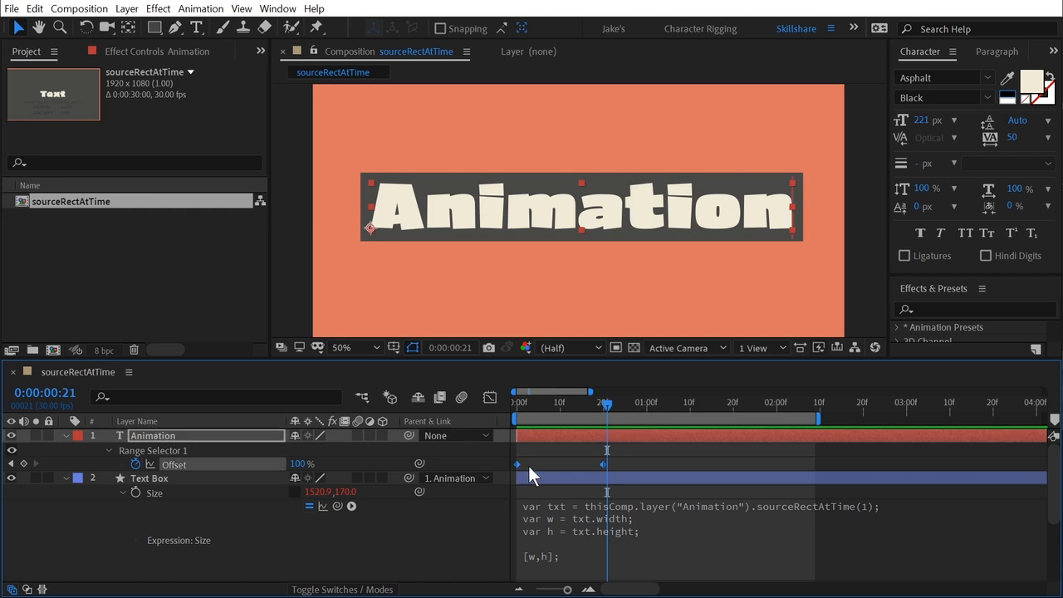
drag(515, 465, 653, 460)
Scrub between 0:00:01:00 and 0:00:01:27 to check the Text Box's size during the shifted text animation.
click(647, 405)
click(648, 405)
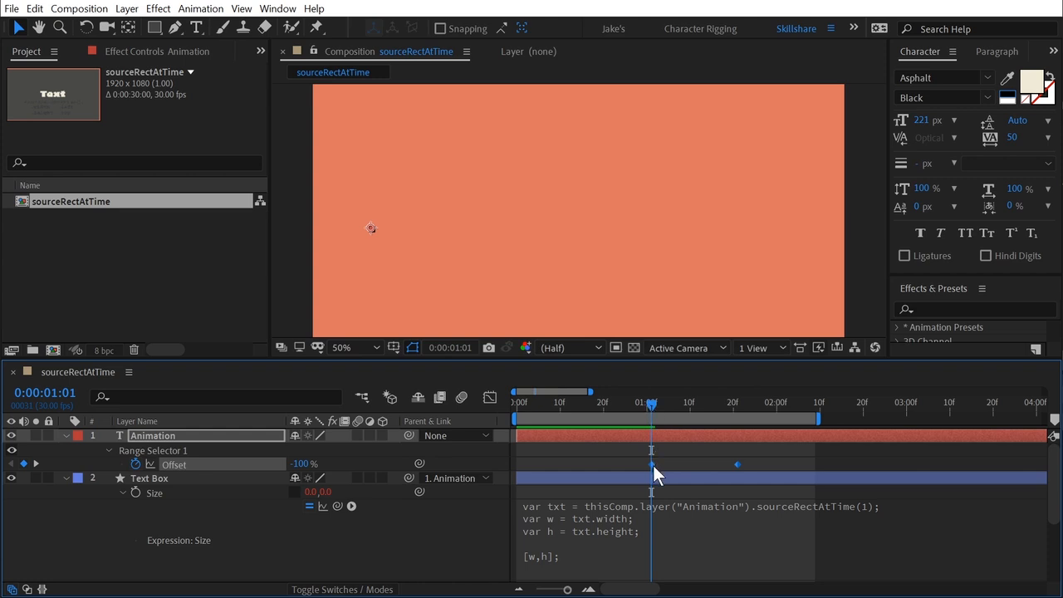
drag(653, 404, 690, 404)
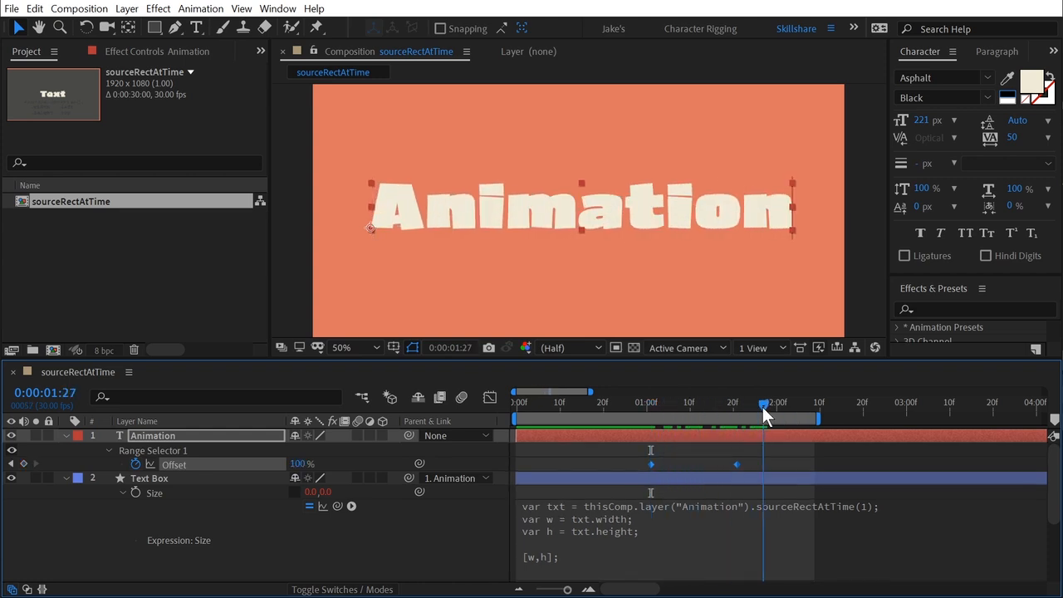
drag(762, 407, 647, 409)
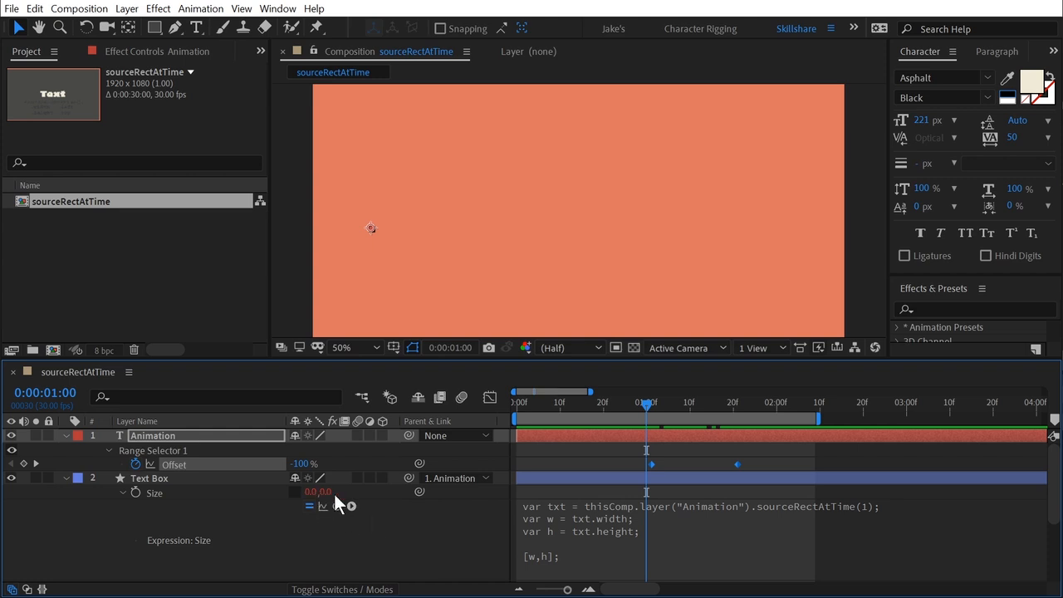
Move both Offset keyframes back to 0:00:00:00 and slide the Animation layer around the one-second mark to test the Text Box's fixed sampling.
drag(652, 465, 516, 471)
drag(546, 436, 670, 442)
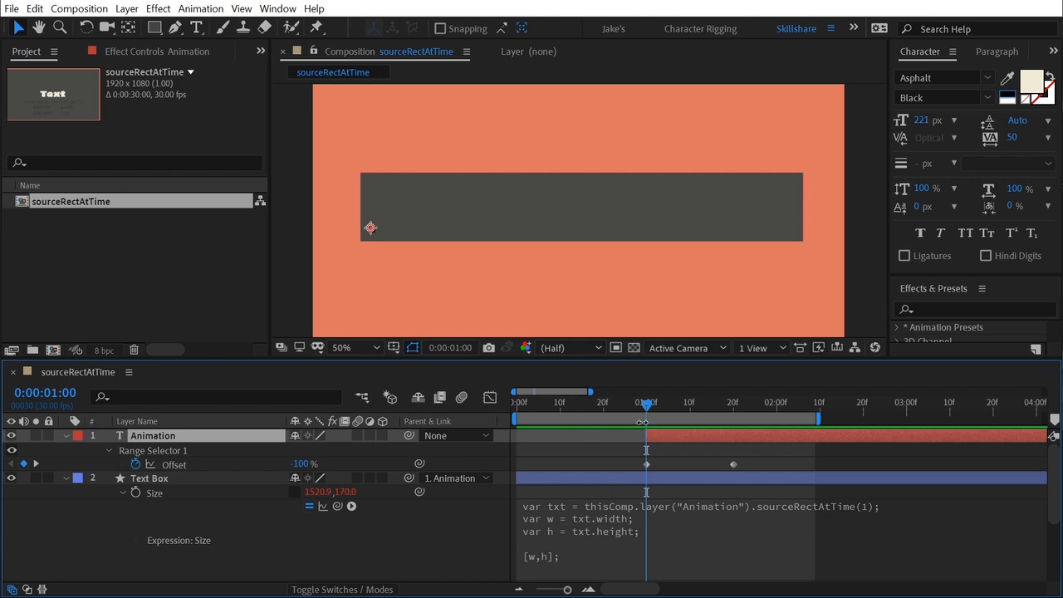
drag(661, 436, 638, 436)
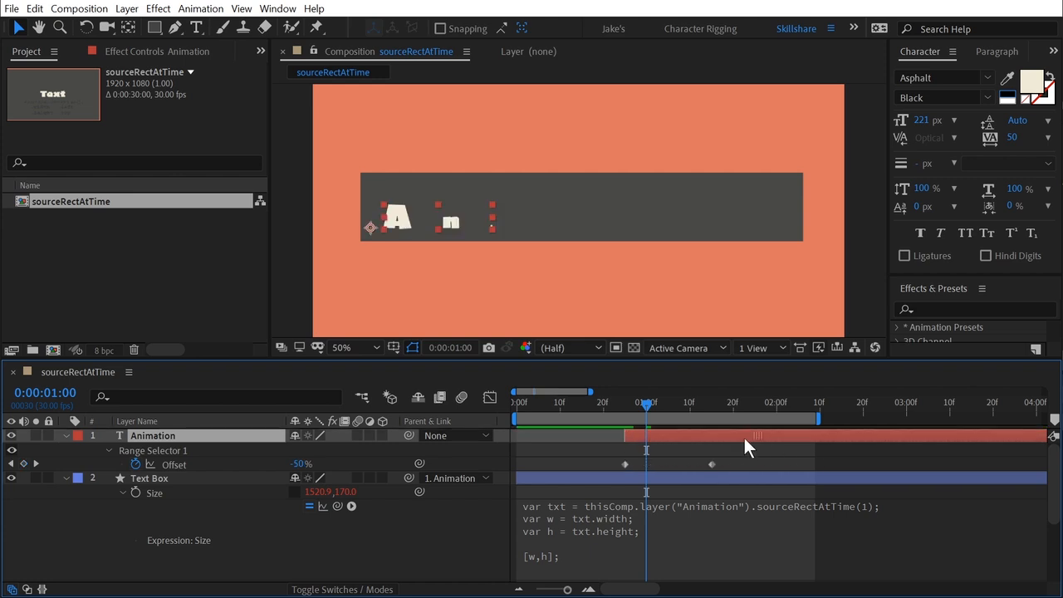
drag(745, 440, 704, 449)
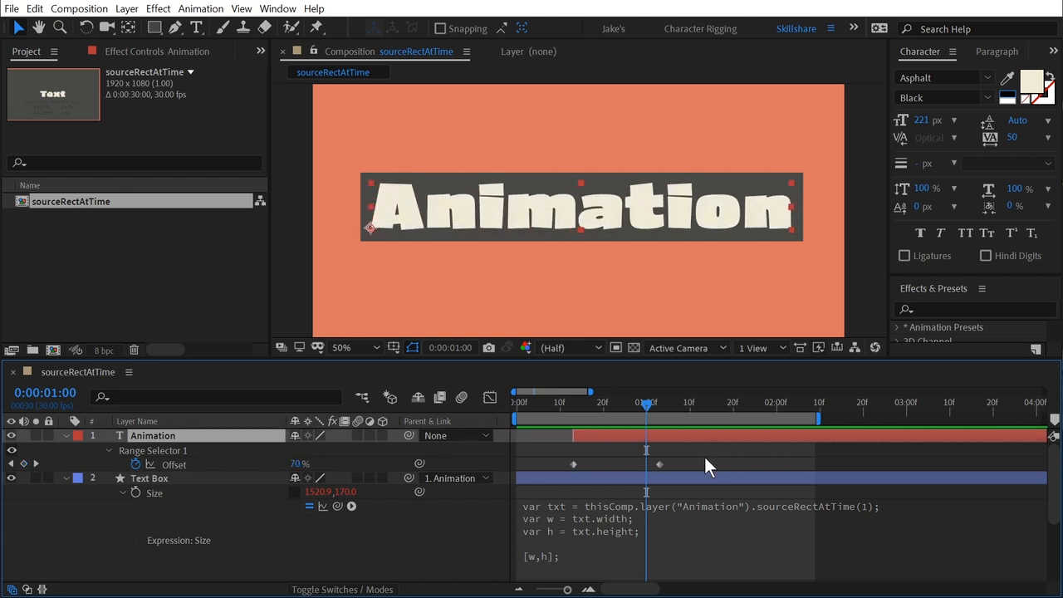
key(ctrl+z)
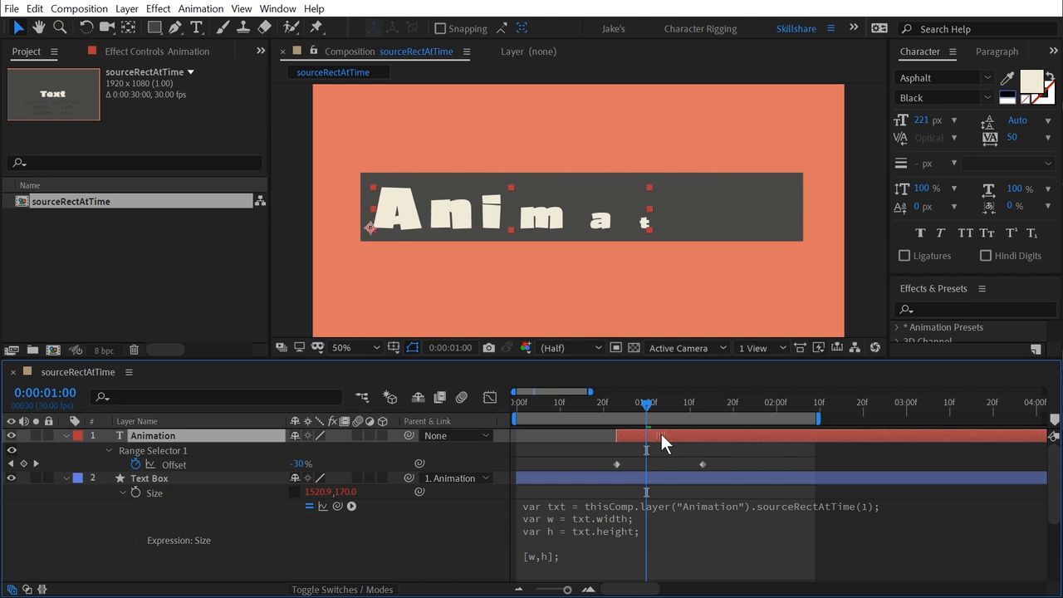
Adjust the Animation layer's in-point and realign the Offset keyframes to it, sliding the layer back to start at 0:00:00:00.
drag(616, 436, 516, 437)
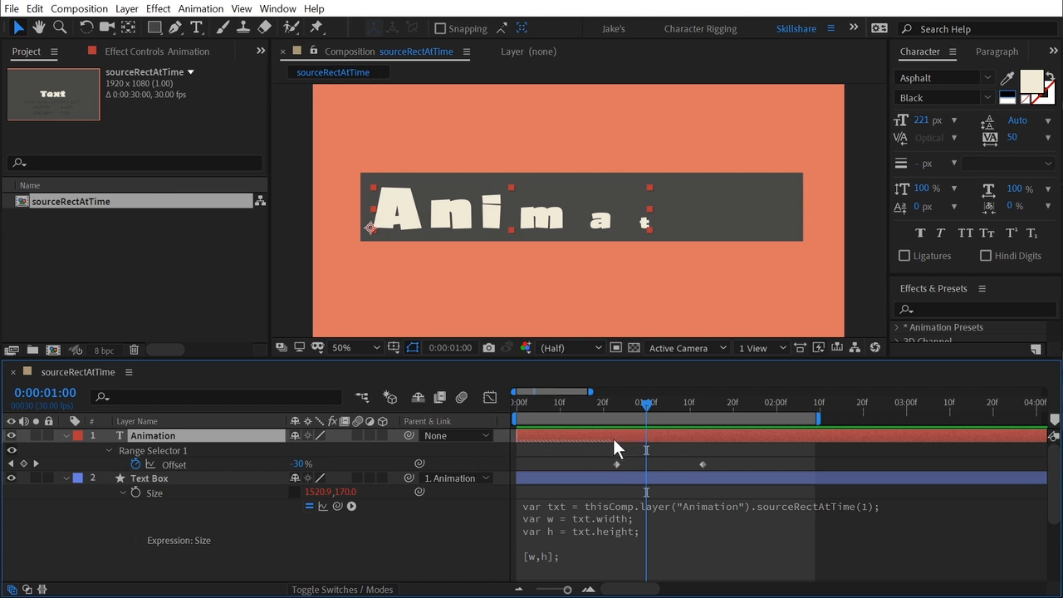
mouse_move(518, 436)
mouse_down()
mouse_move(584, 437)
mouse_move(531, 436)
mouse_up()
drag(531, 436, 629, 420)
drag(731, 461, 603, 470)
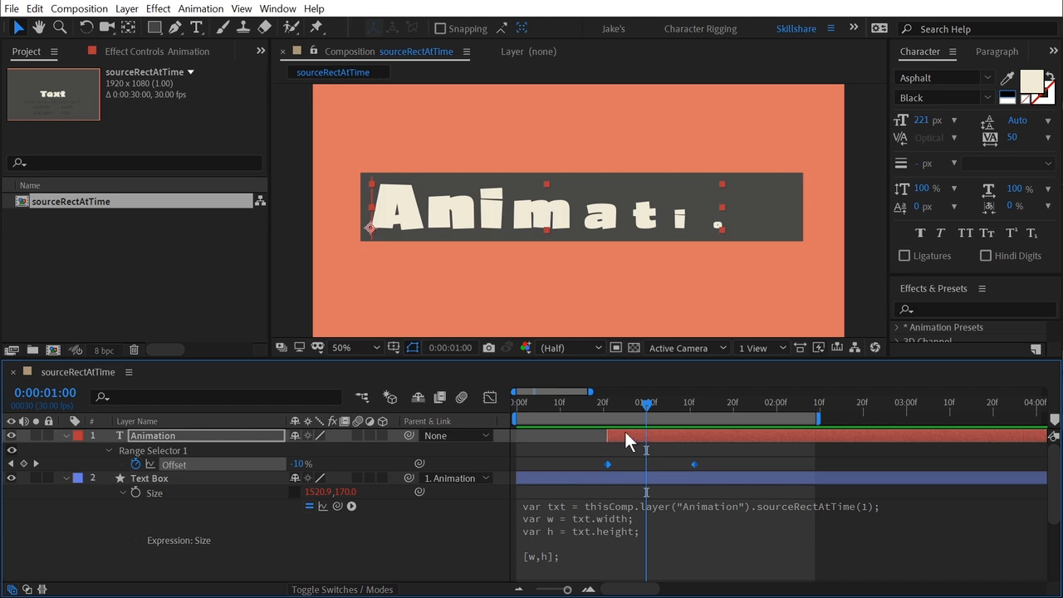
drag(625, 431, 534, 432)
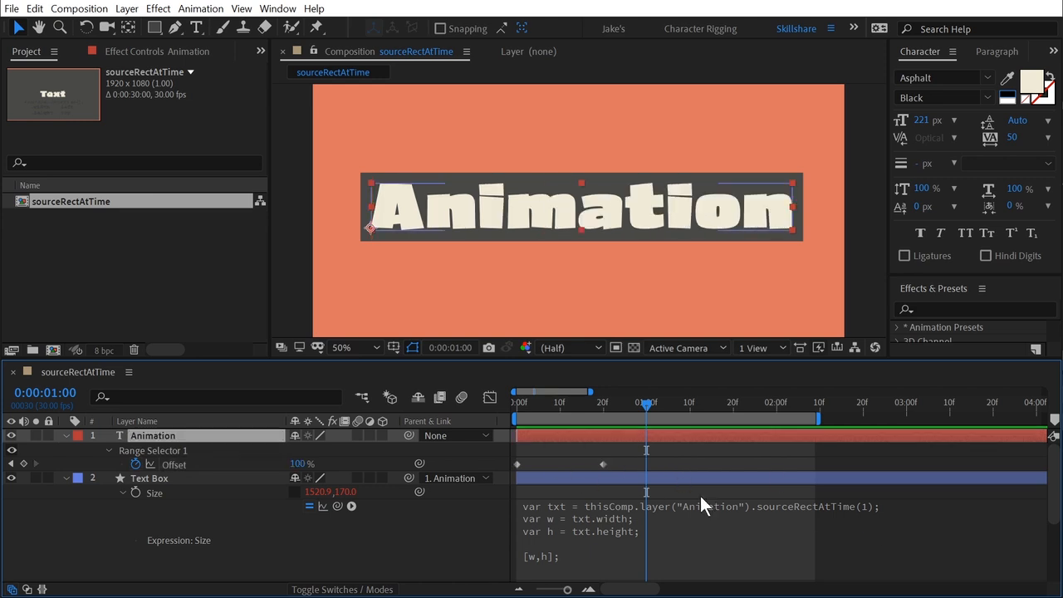
Collapse the revealed properties of both the Animation and Text Box layers in the timeline.
click(643, 462)
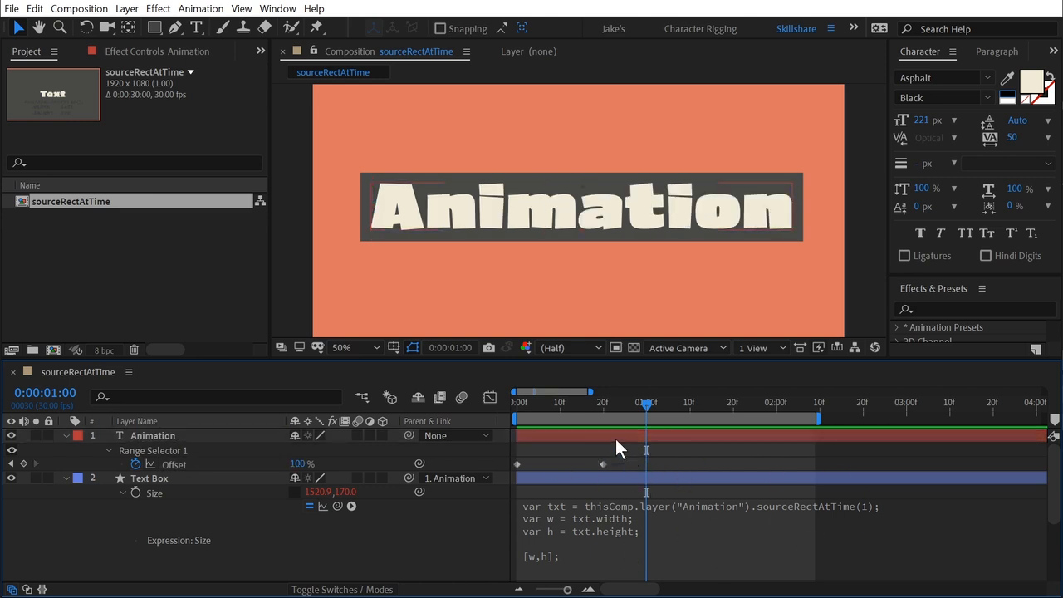
click(616, 437)
key(u)
click(592, 462)
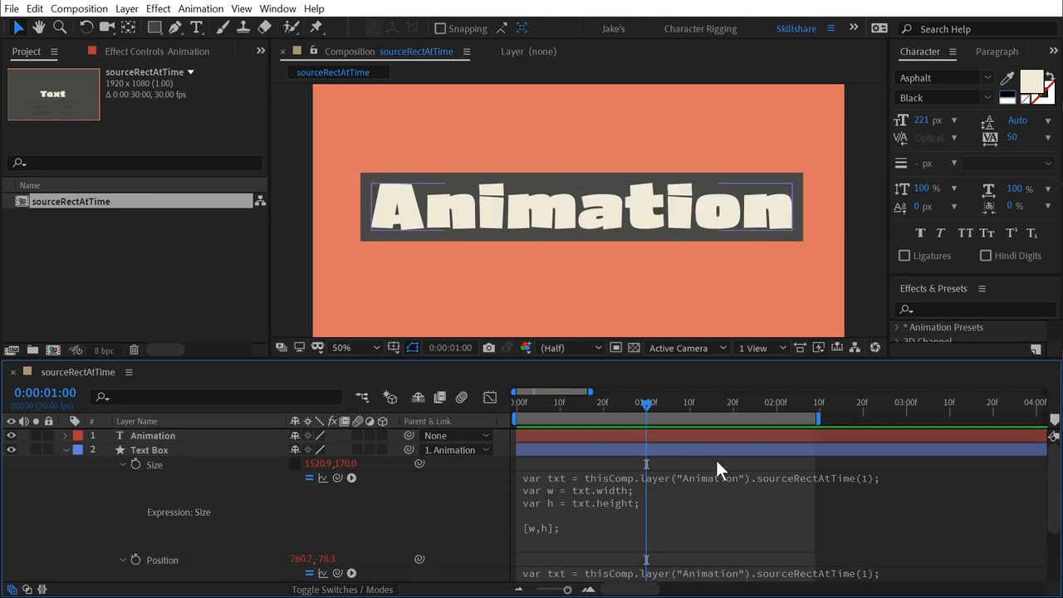
click(710, 451)
key(u)
click(600, 435)
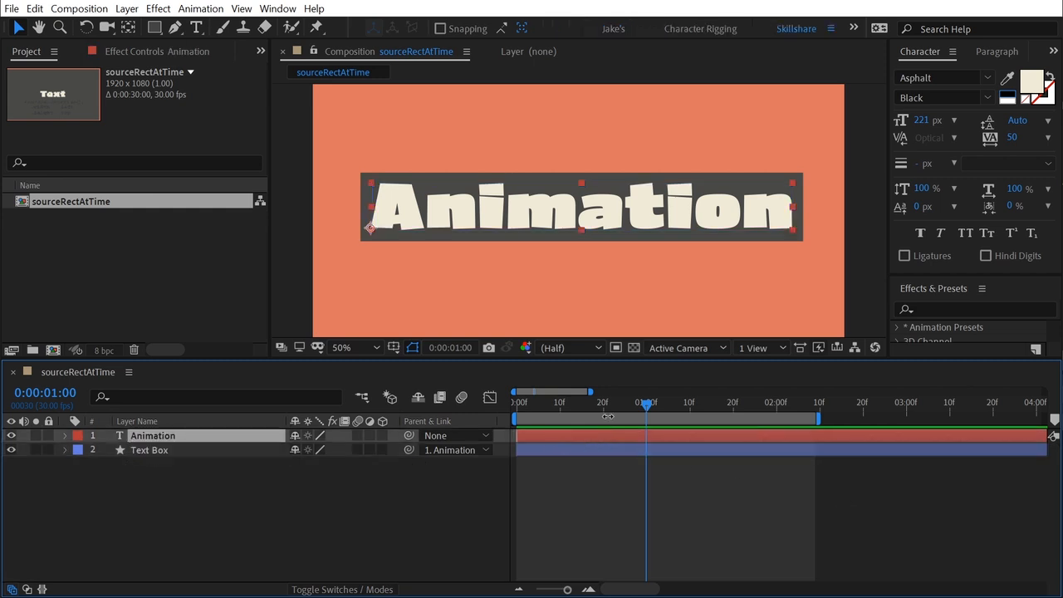
Slide the Animation layer to start at about 0:00:02:00, with the current time returned to the composition's beginning.
drag(568, 437, 797, 444)
key(Home)
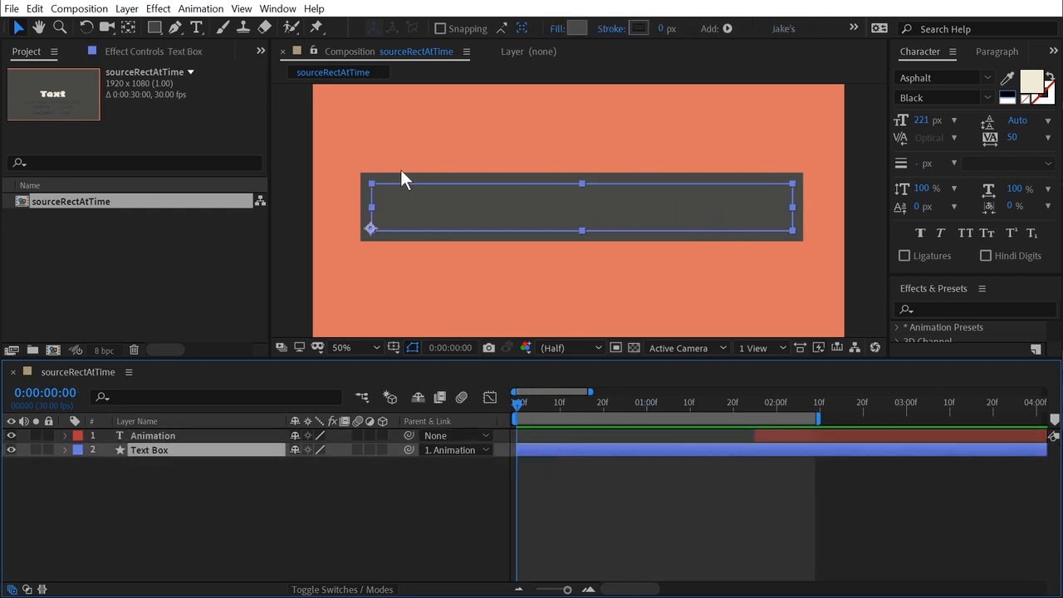
click(586, 450)
drag(766, 437, 811, 438)
Expand the Text Box layer's contents and rename Rectangle 1 as Text Box Group.
click(560, 449)
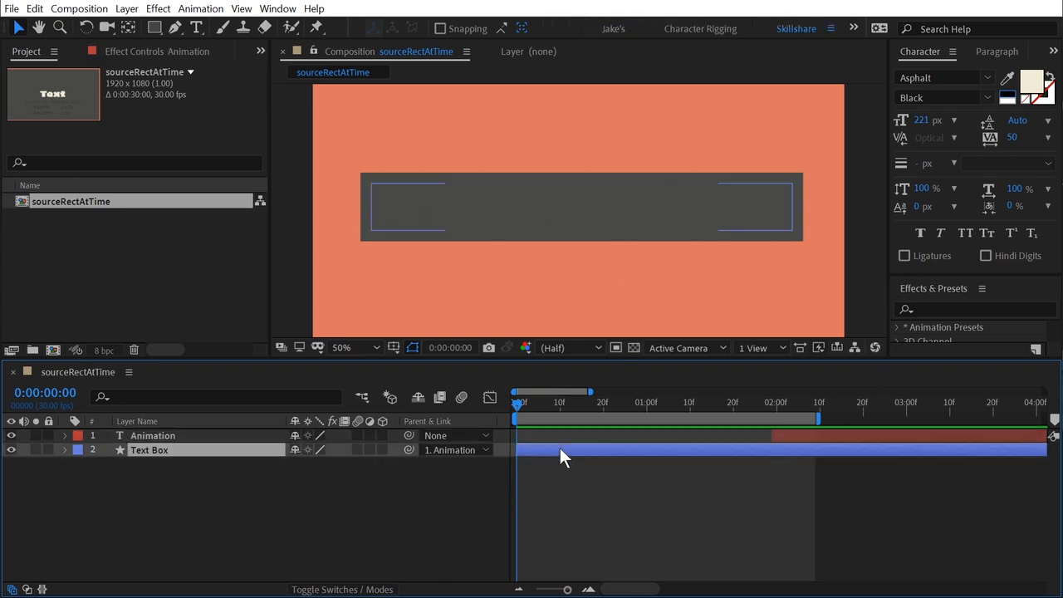
click(65, 450)
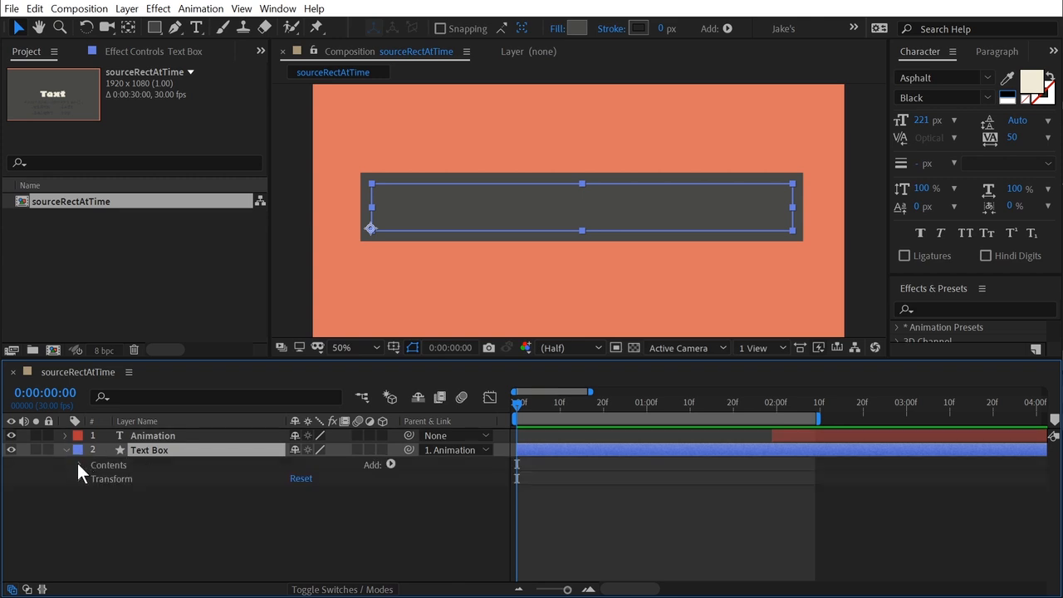
click(79, 463)
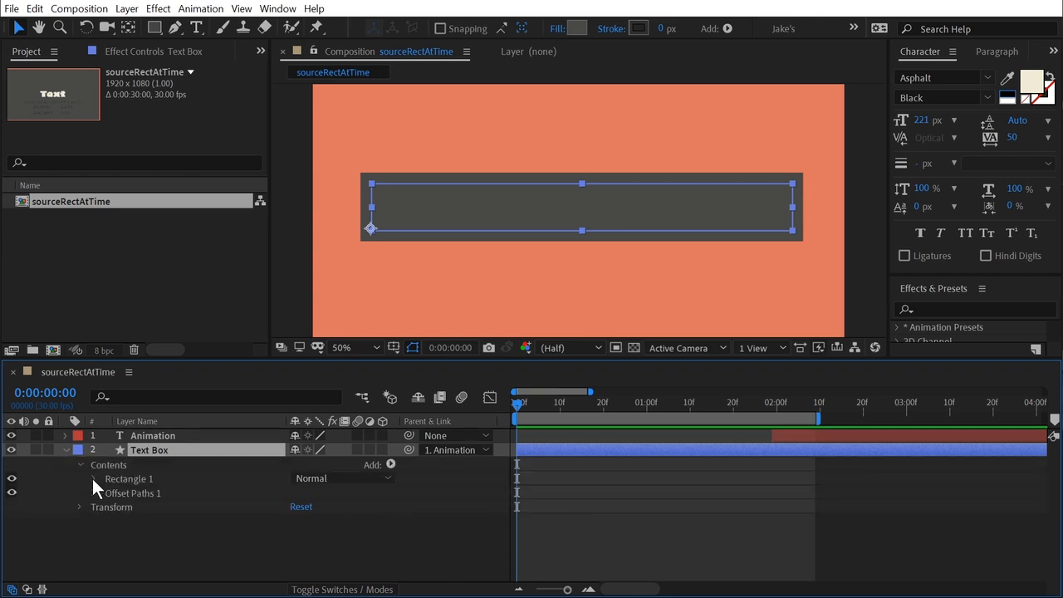
click(93, 479)
click(128, 480)
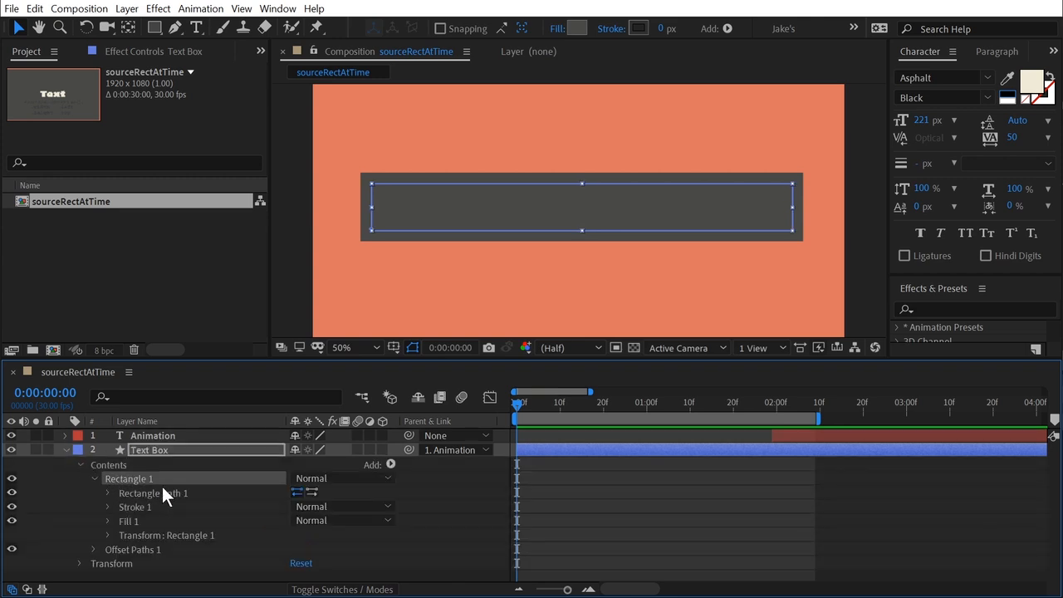
click(147, 480)
click(149, 479)
key(ctrl+a)
text(Text Box Group)
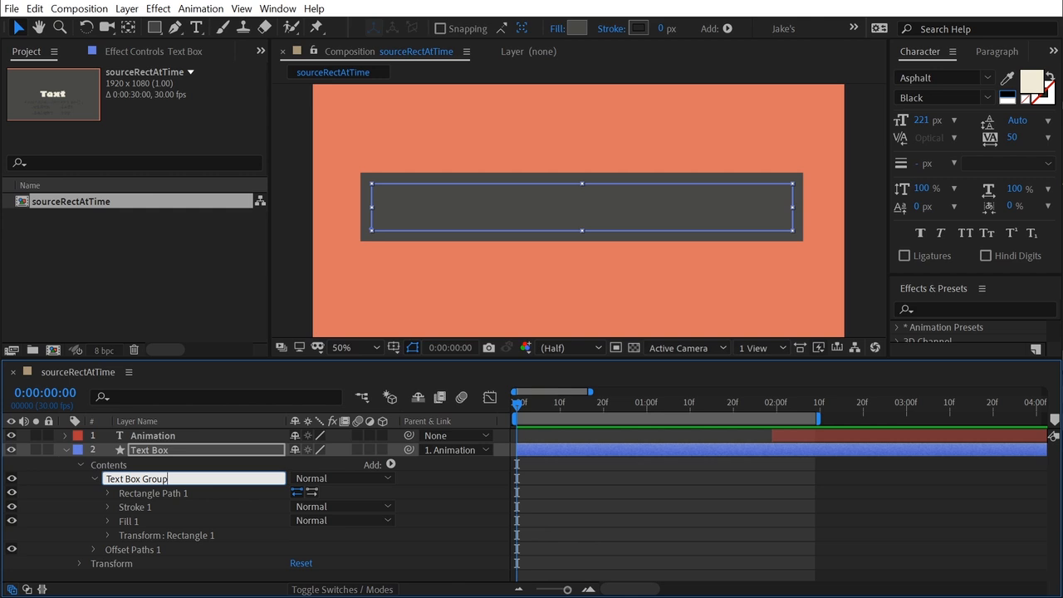
key(Return)
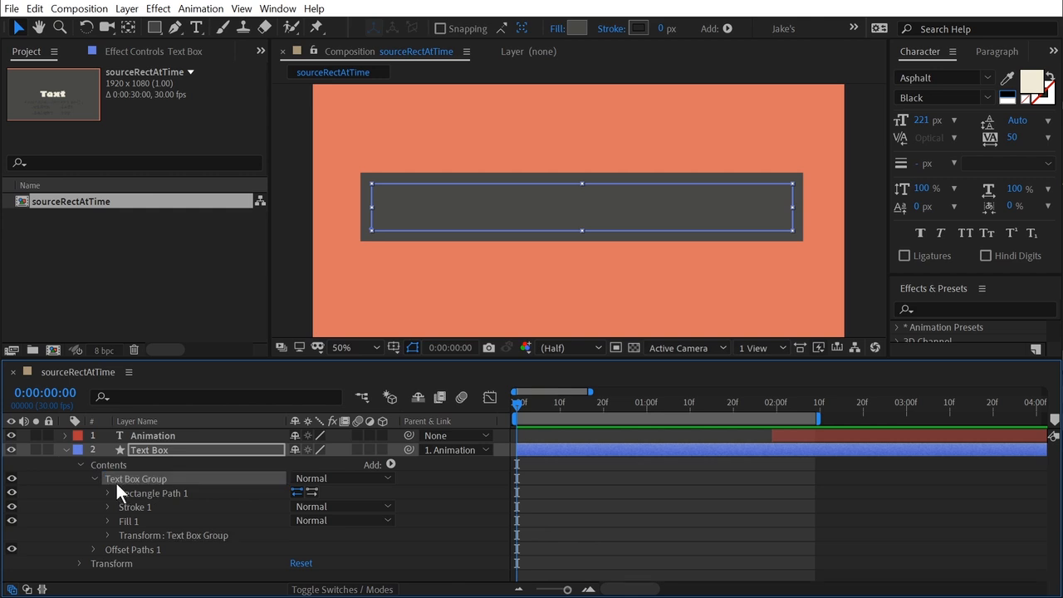
Examine the transform properties of Text Box Group and the Size and Position of Rectangle Path 1.
click(145, 535)
click(107, 536)
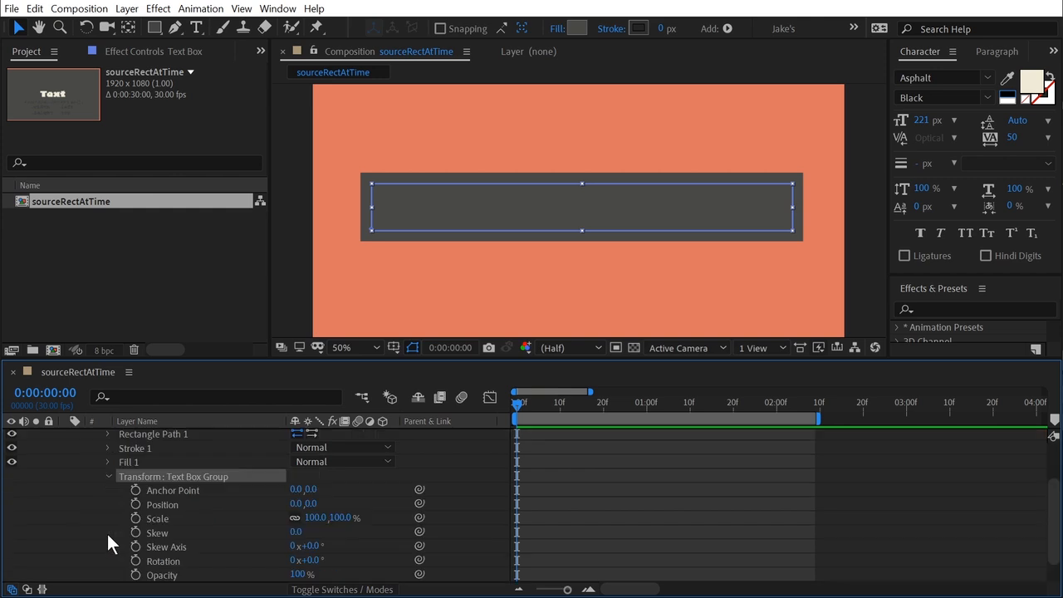
click(108, 476)
click(145, 492)
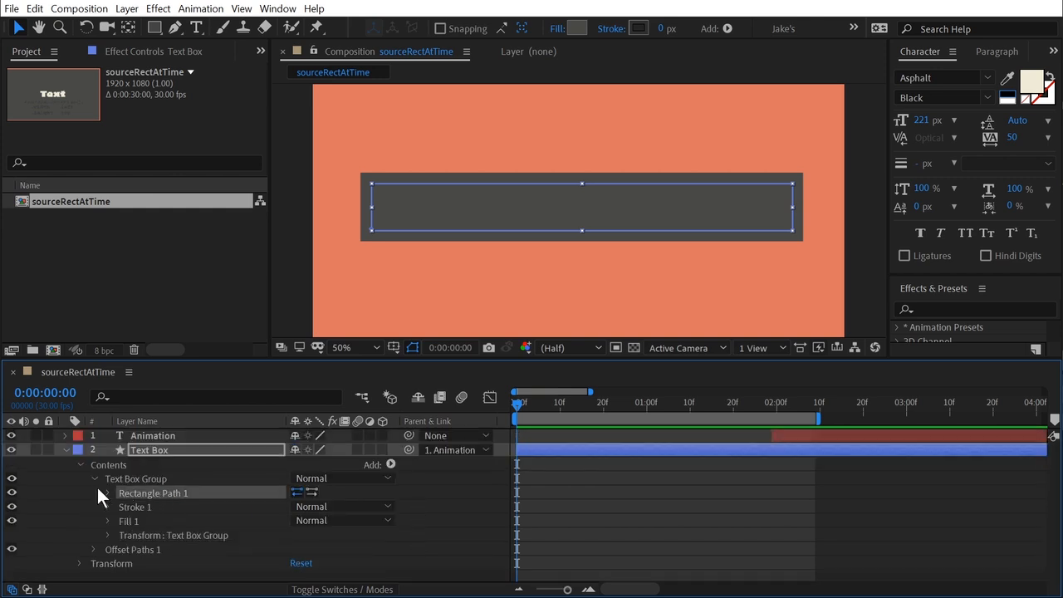
click(107, 493)
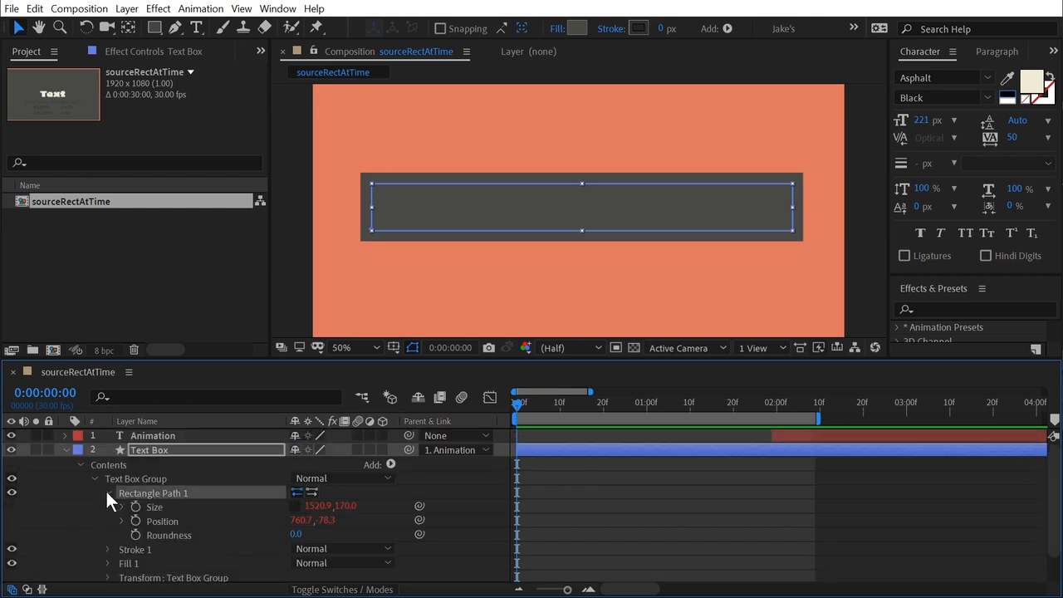
click(174, 505)
click(172, 520)
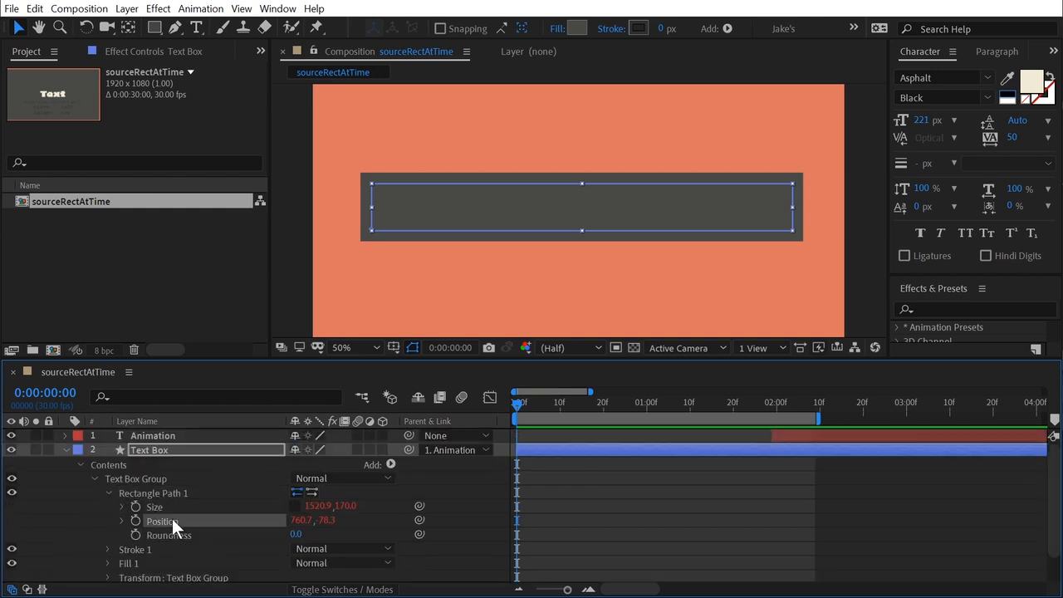
click(108, 491)
click(142, 480)
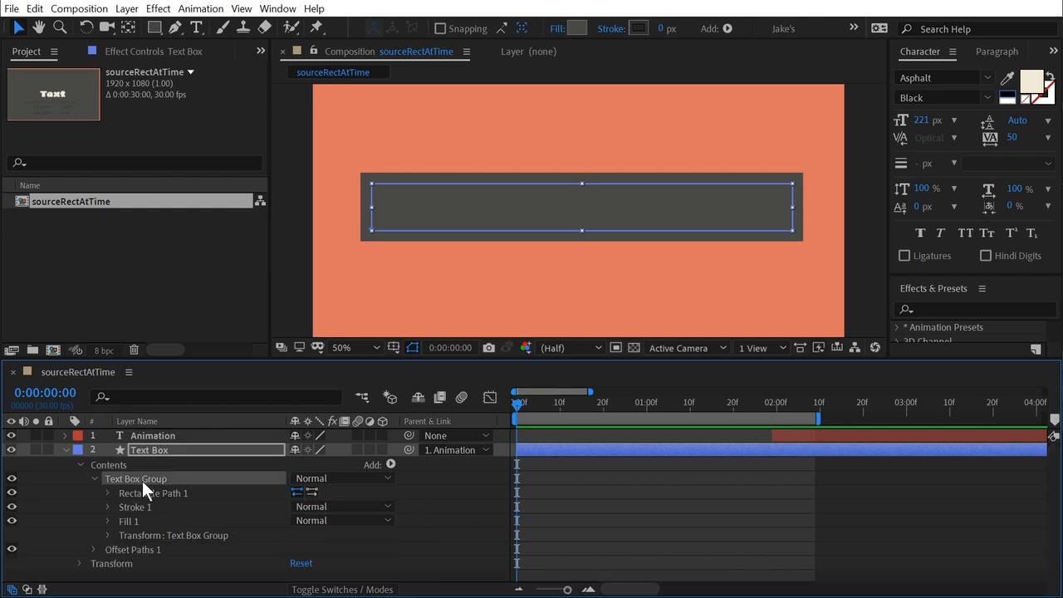
Compare the Size and Position of Rectangle Path 1 with the Position in Text Box Group's expanded transform properties.
click(108, 534)
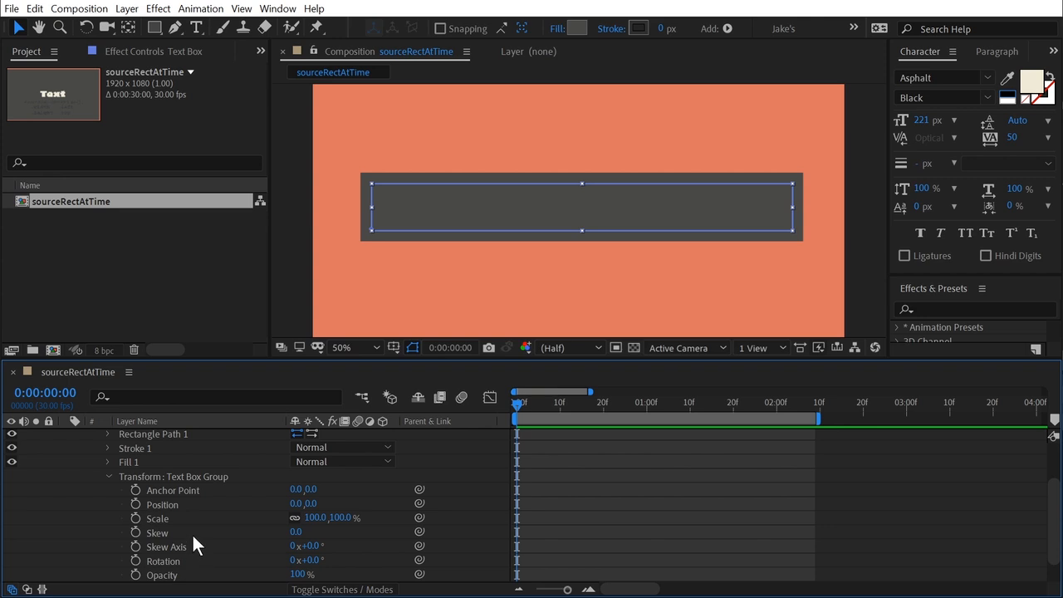
scroll(194, 531, up, 4)
click(108, 493)
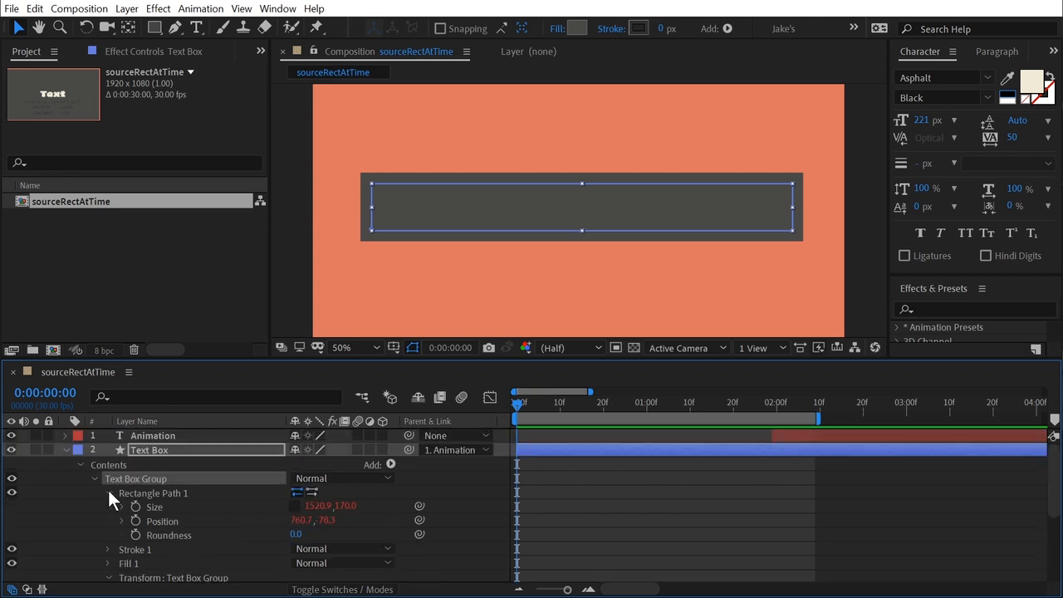
click(158, 510)
click(156, 520)
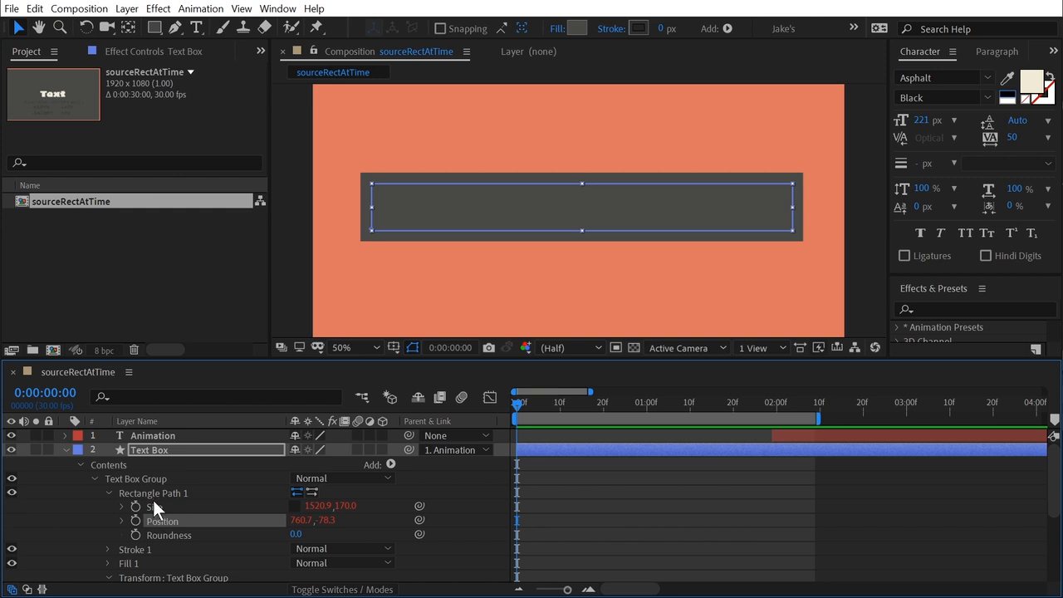
scroll(111, 490, down, 3)
click(179, 479)
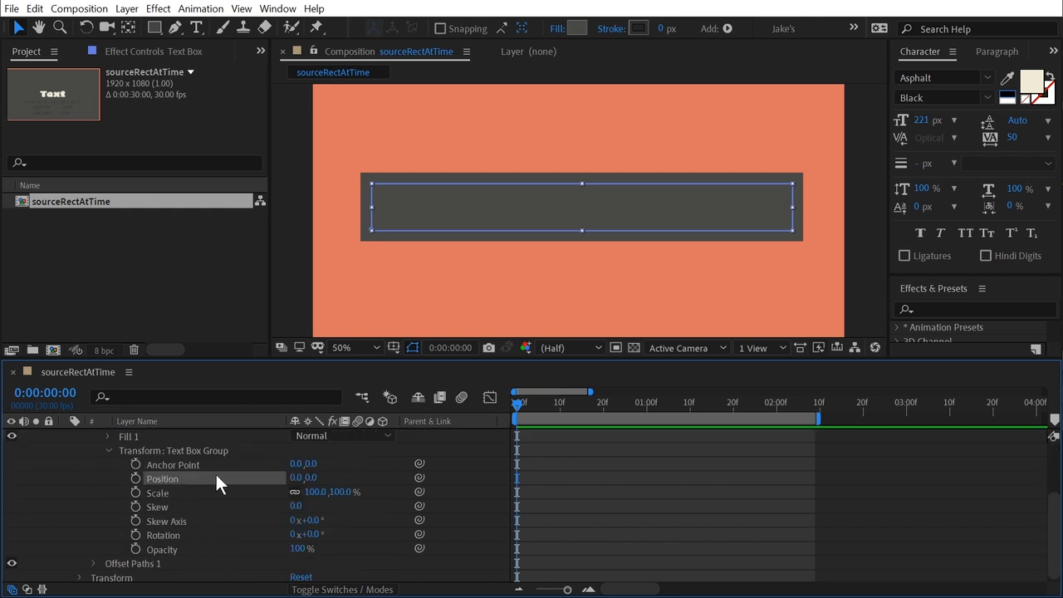
scroll(189, 520, up, 2)
scroll(185, 523, down, 1)
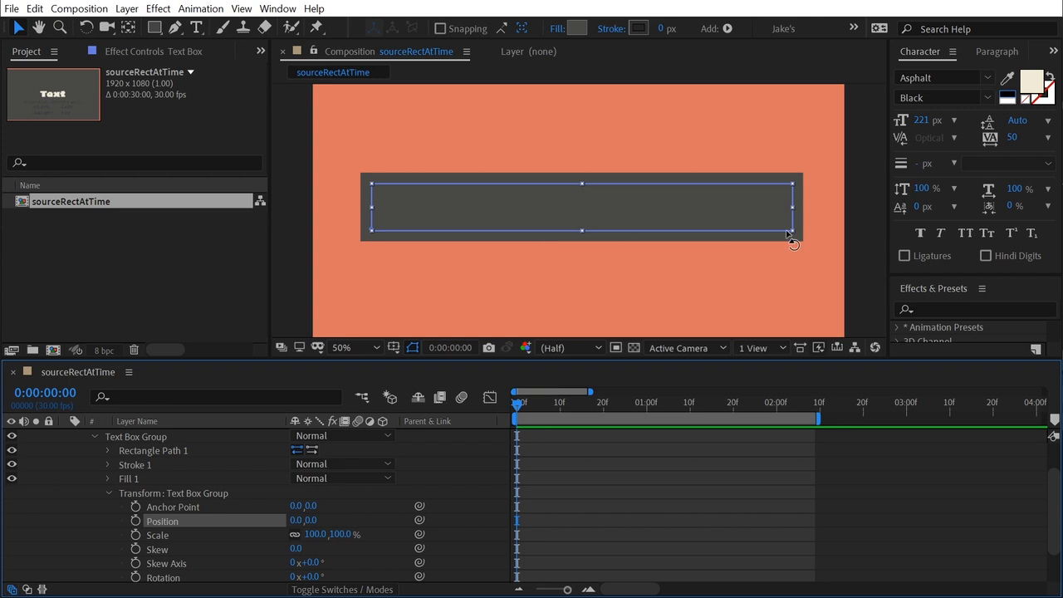
Unlink Text Box Group's Scale proportions, test a change to its horizontal scale and undo that change.
click(164, 535)
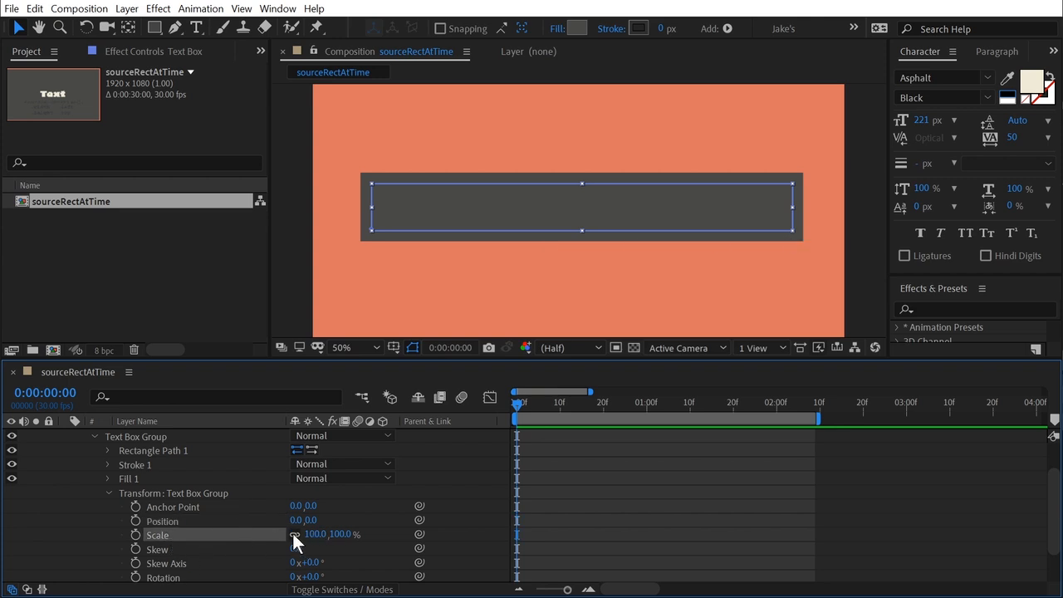
mouse_move(313, 538)
mouse_down()
mouse_move(254, 526)
mouse_move(310, 523)
mouse_move(295, 531)
mouse_up()
key(ctrl+z)
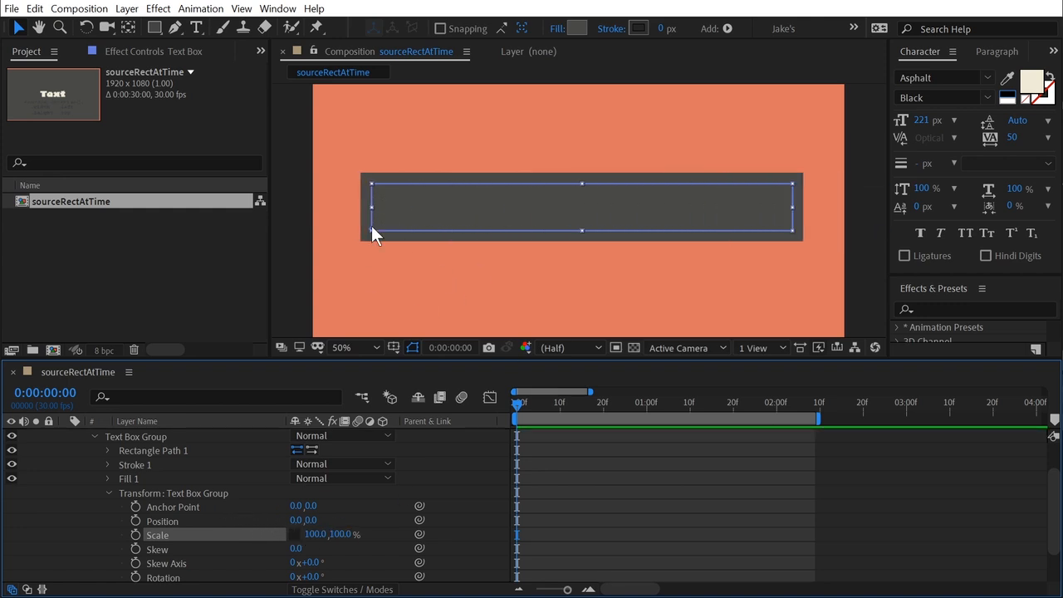
Examine the lower-left corner of the Text Box at 1600% against the text and its anchor point at 0:00:02:05.
scroll(366, 236, up, 6)
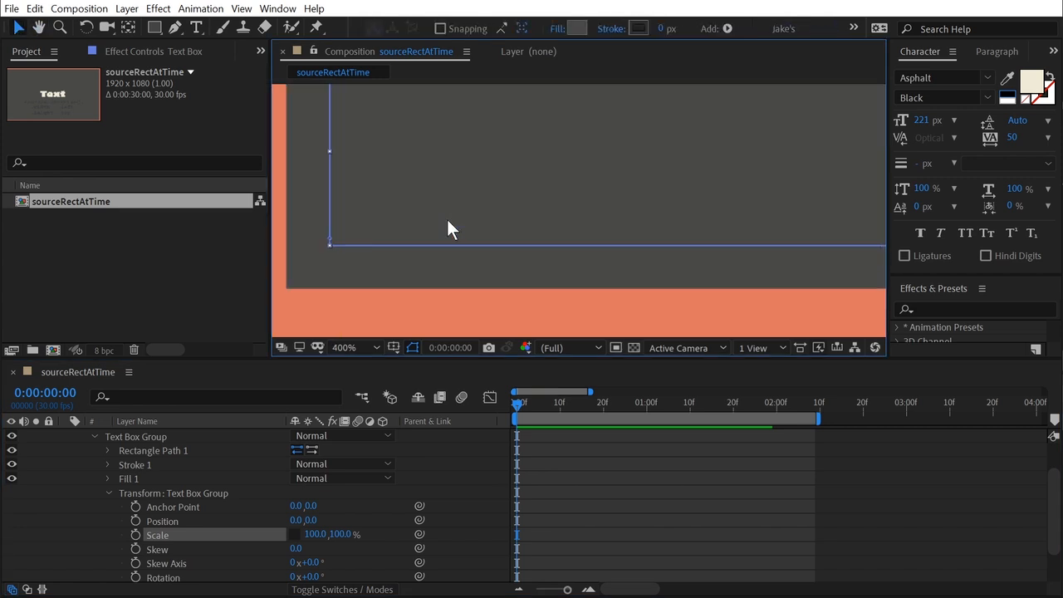
scroll(448, 221, up, 1)
drag(399, 254, 536, 233)
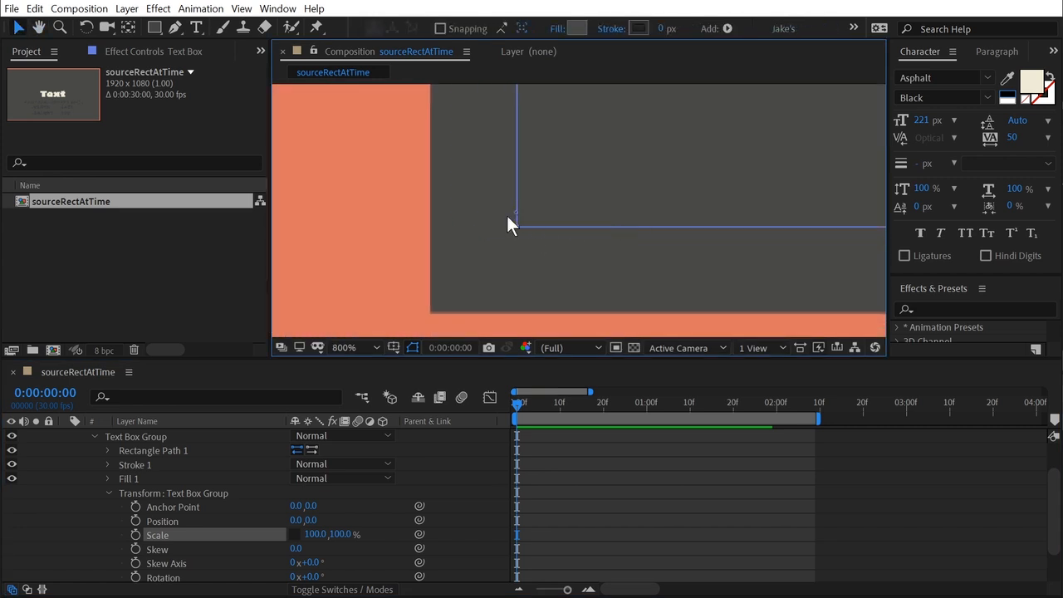
scroll(508, 225, up, 1)
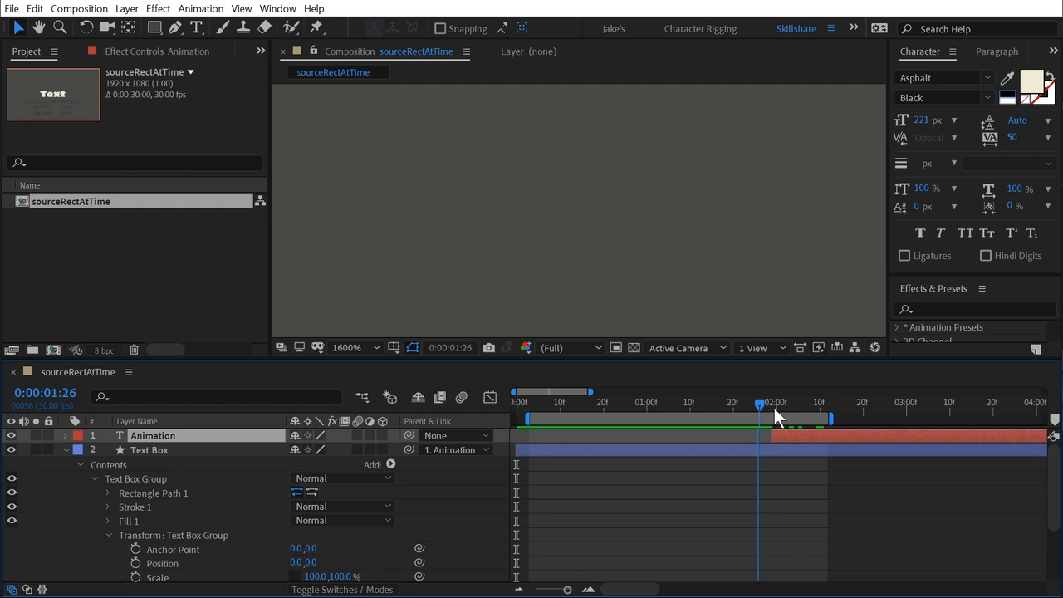
drag(774, 408, 798, 404)
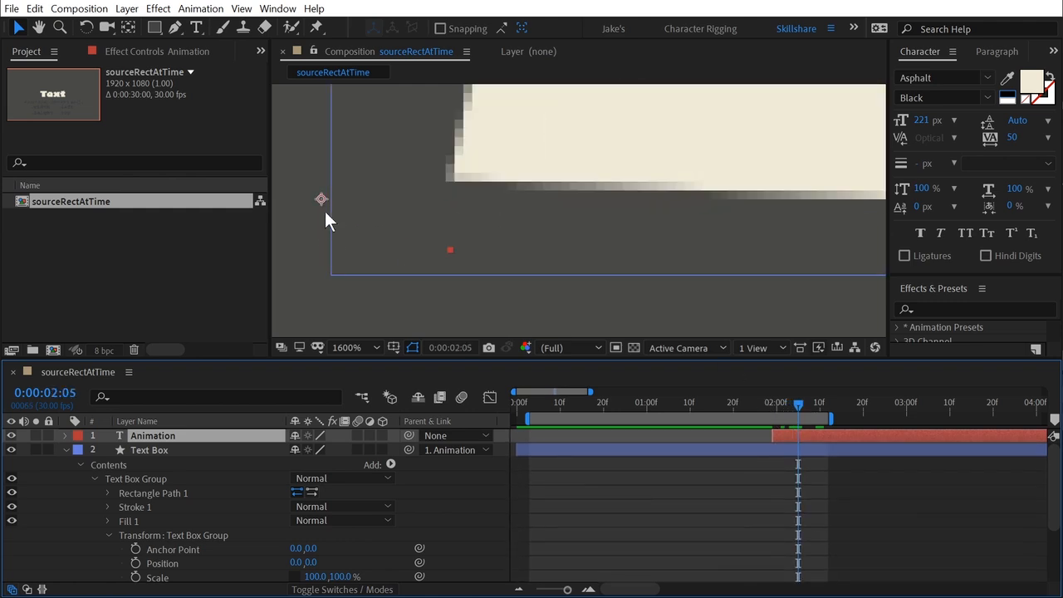
Select Text Box Group's Anchor Point in the Text Box layer and move the current time to 0:00:03:15.
click(597, 450)
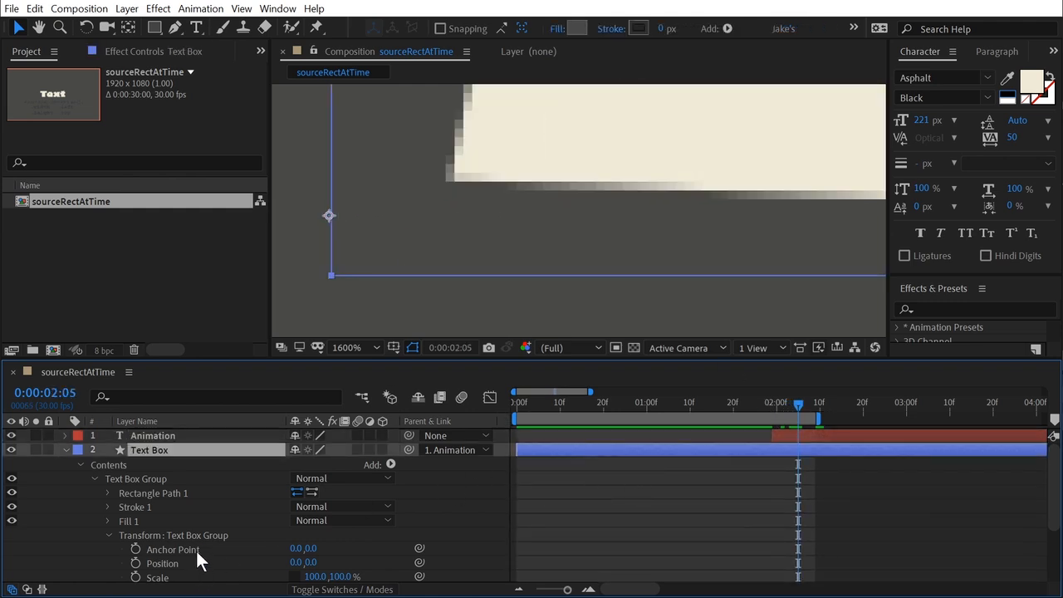
click(173, 549)
scroll(661, 492, down, 3)
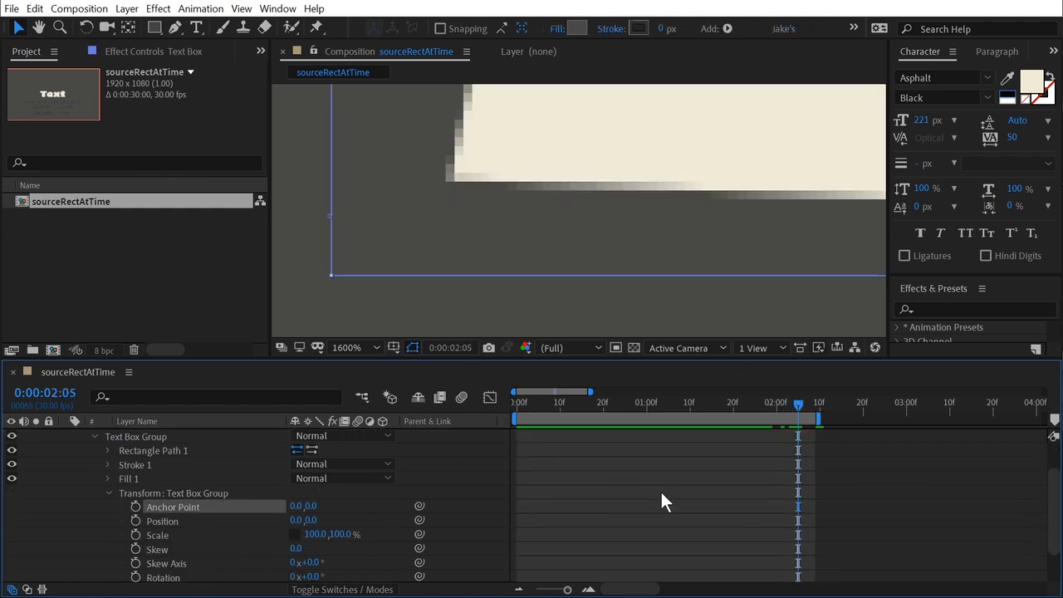
scroll(661, 492, up, 3)
scroll(379, 235, down, 4)
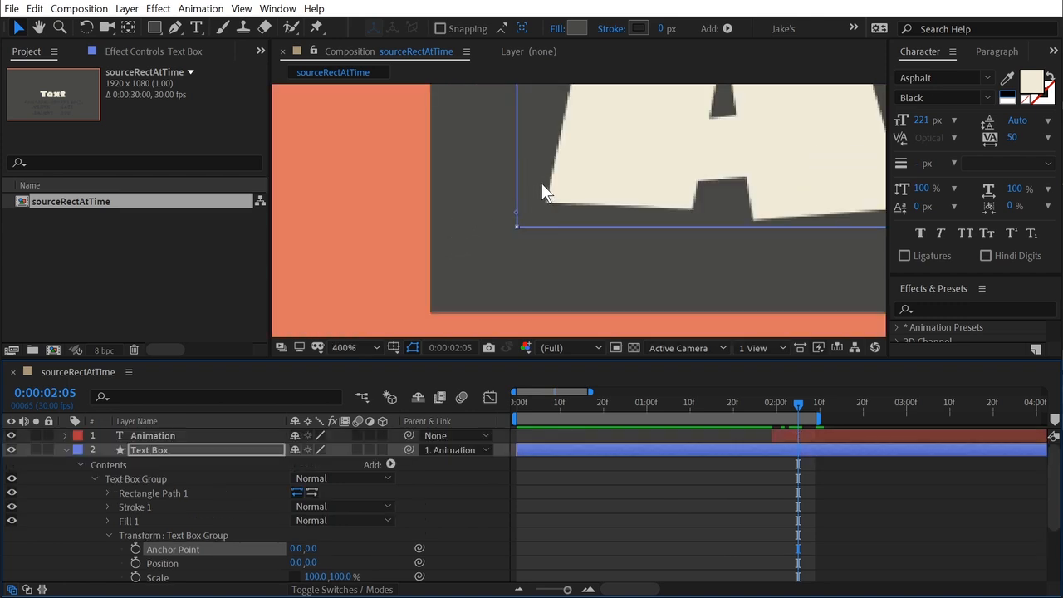
scroll(519, 179, down, 1)
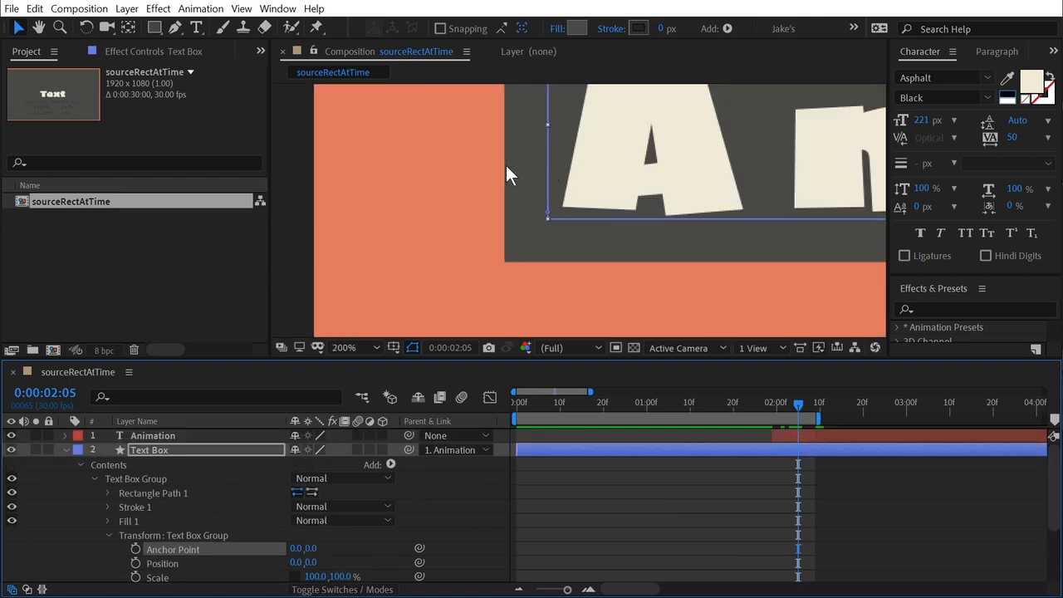
scroll(623, 161, down, 2)
drag(794, 402, 971, 403)
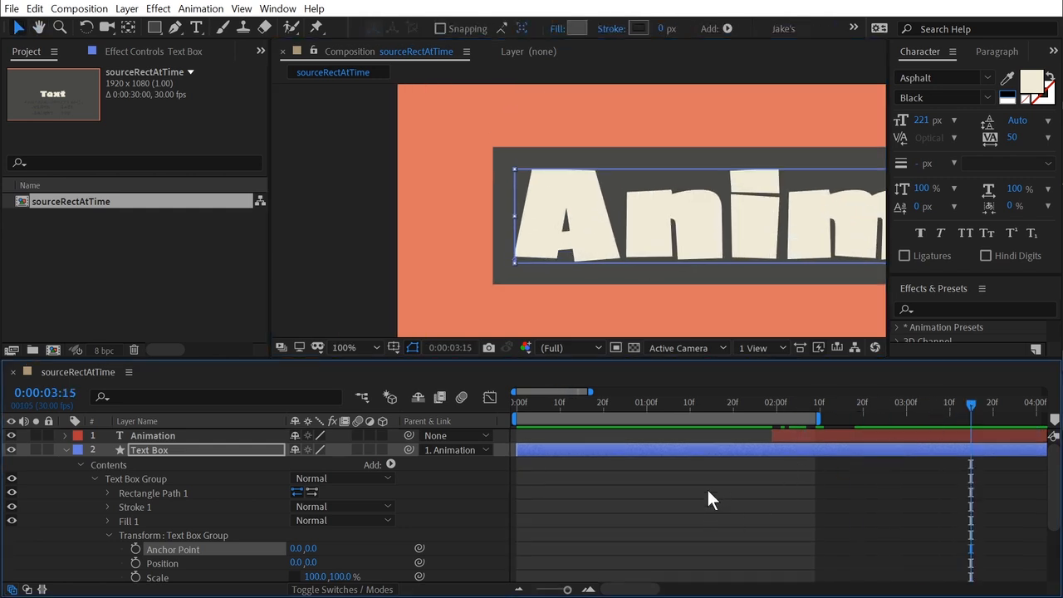
Compare the Position and Anchor Point properties in Text Box Group's transform.
click(171, 564)
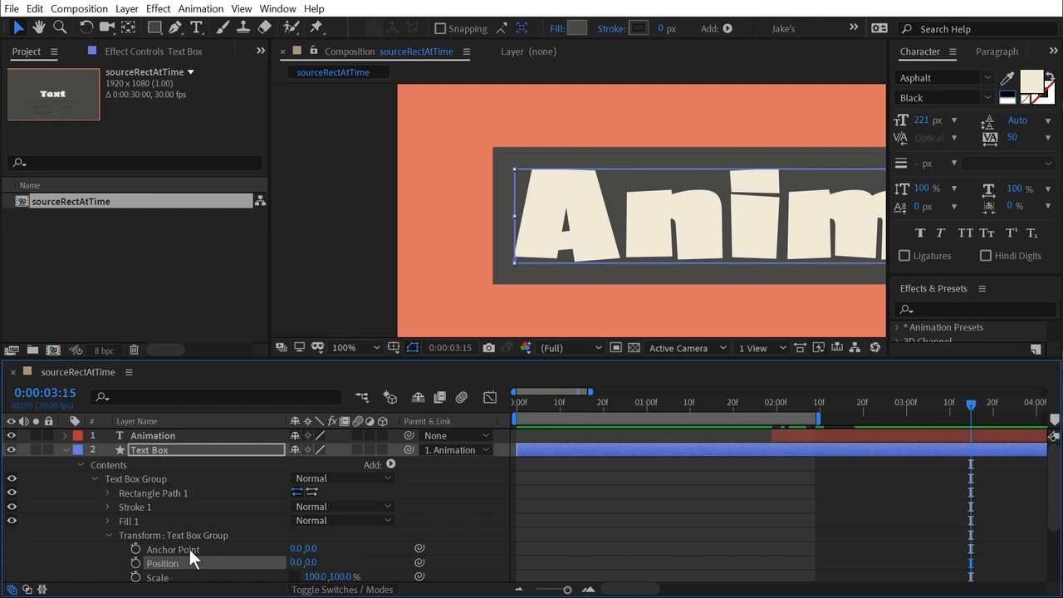
click(189, 549)
scroll(200, 542, down, 1)
click(186, 519)
click(191, 505)
click(186, 519)
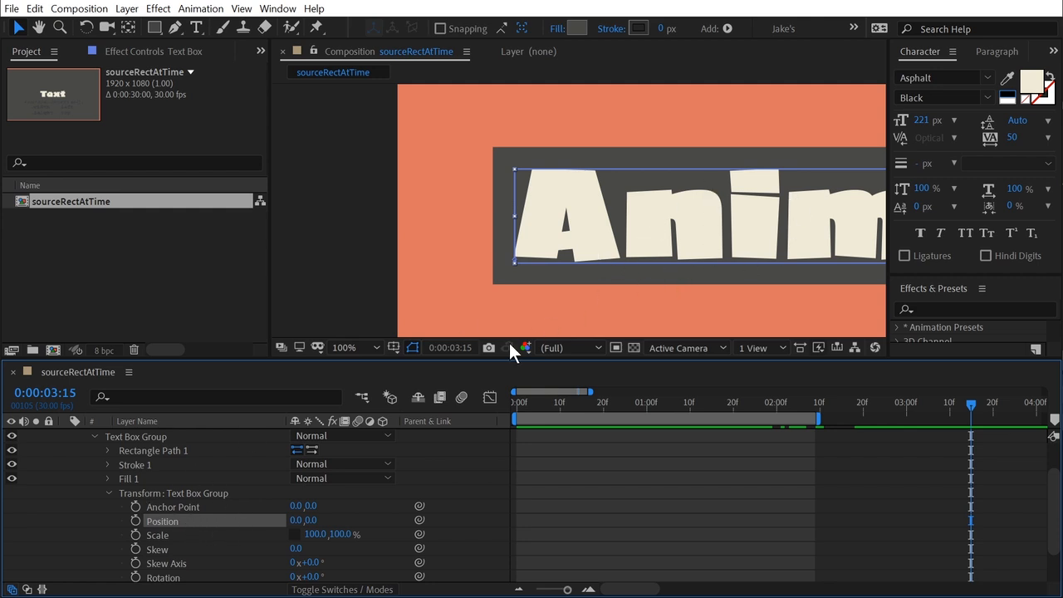
Set the horizontal Position of Text Box Group to 100.
click(349, 521)
drag(296, 524, 378, 525)
click(297, 521)
text(100)
key(Return)
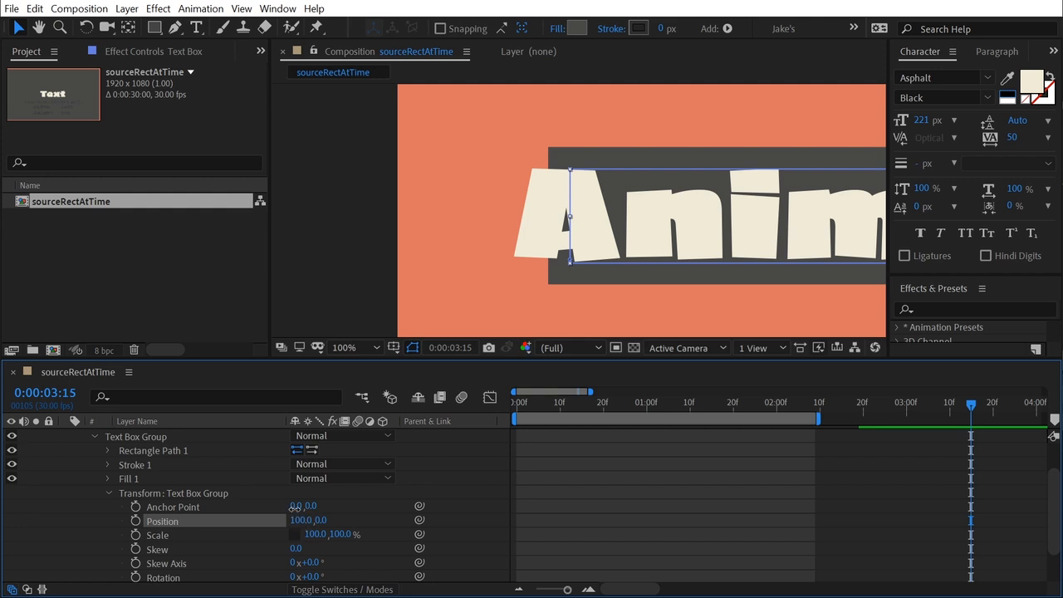
Set the horizontal Anchor Point of Text Box Group to 100 to match its Position.
drag(296, 505, 374, 511)
click(299, 505)
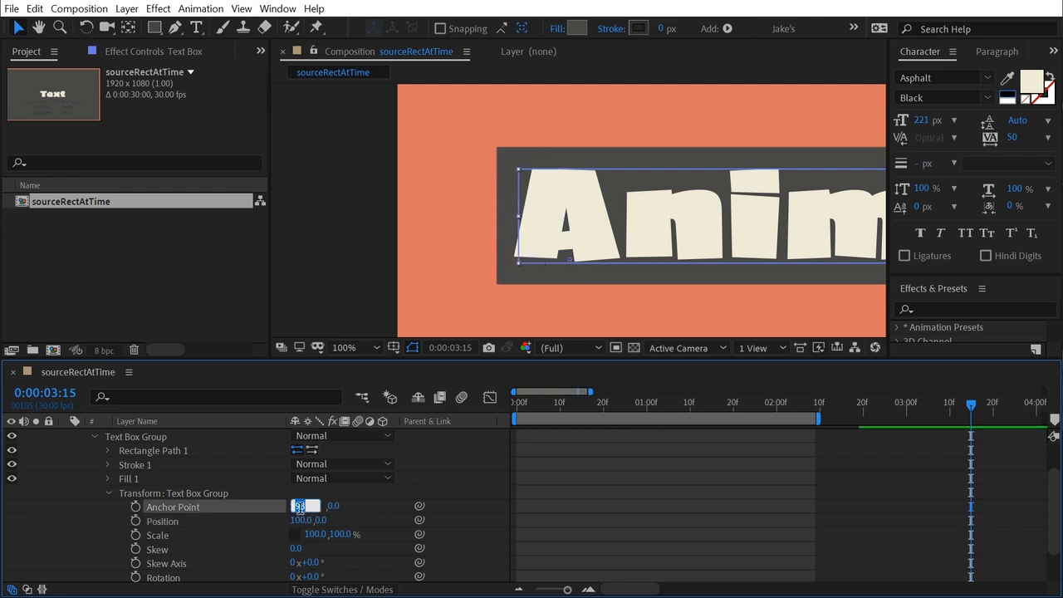
text(100)
key(Return)
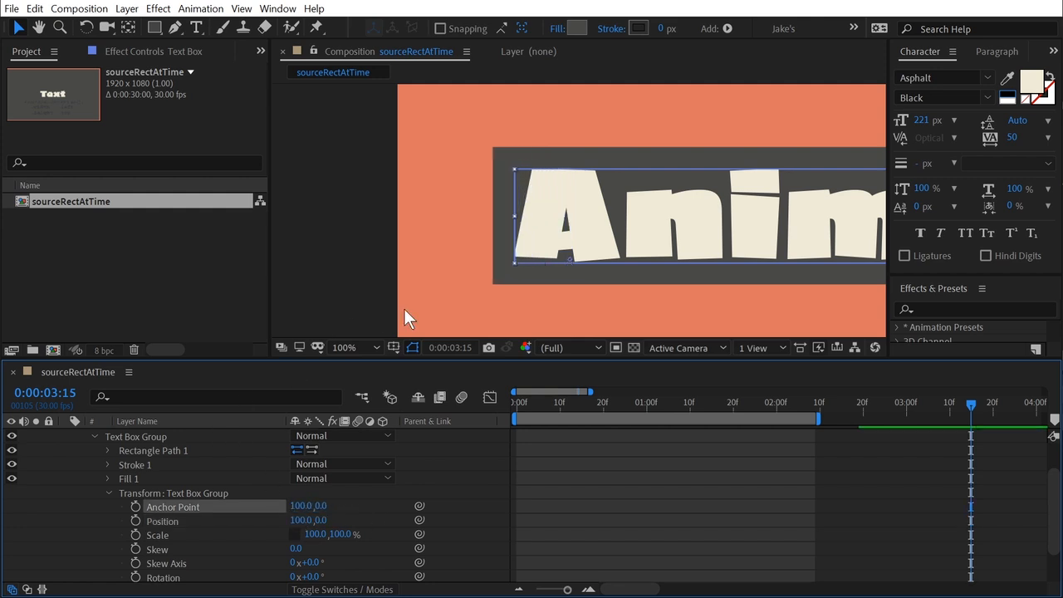
Shift Text Box Group's horizontal Anchor Point to -38 and link its Position to the Anchor Point with an expression.
drag(307, 507, 195, 512)
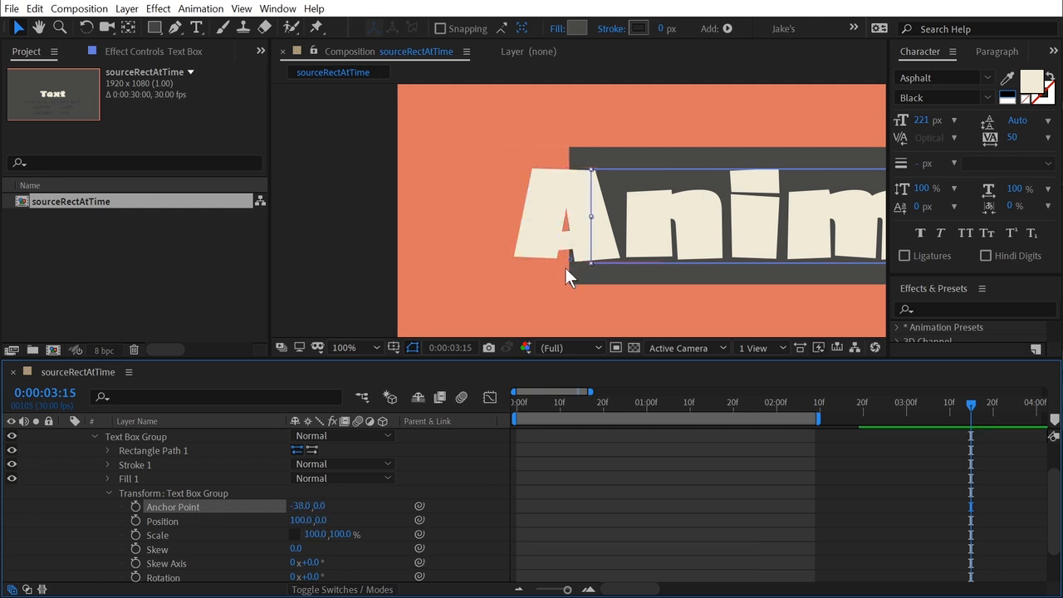
drag(419, 520, 201, 504)
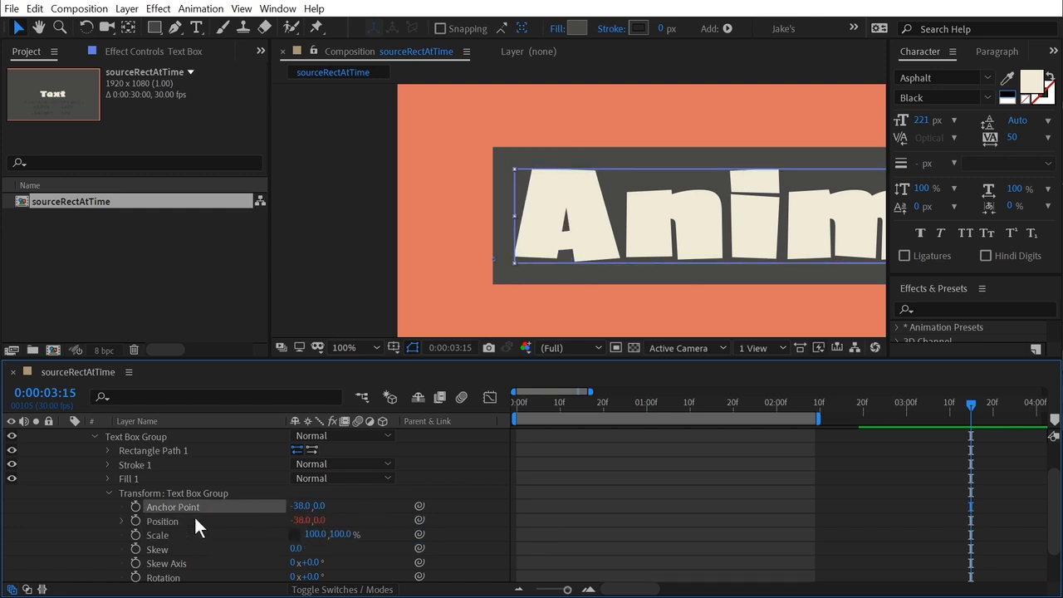
Test other Anchor Point values on Text Box Group with the linked Position, and set the Anchor Point to 0, 0.
drag(296, 505, 332, 505)
drag(318, 506, 297, 498)
click(297, 505)
text(0)
key(Tab)
text(0)
key(Return)
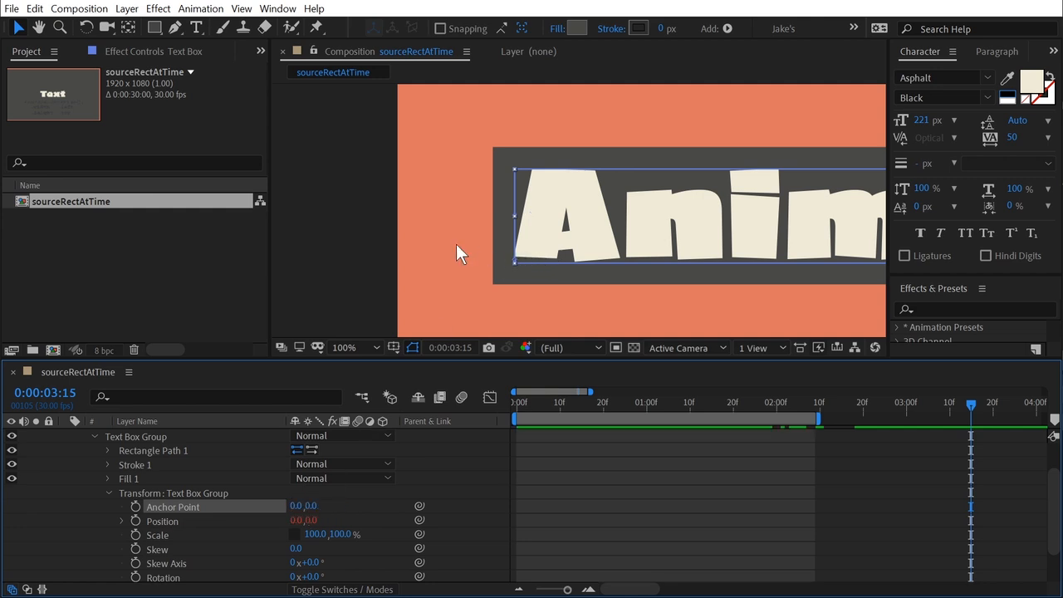
Add an expression to Text Box Group's Anchor Point and reveal the Position expression of Rectangle Path 1.
alt+click(134, 505)
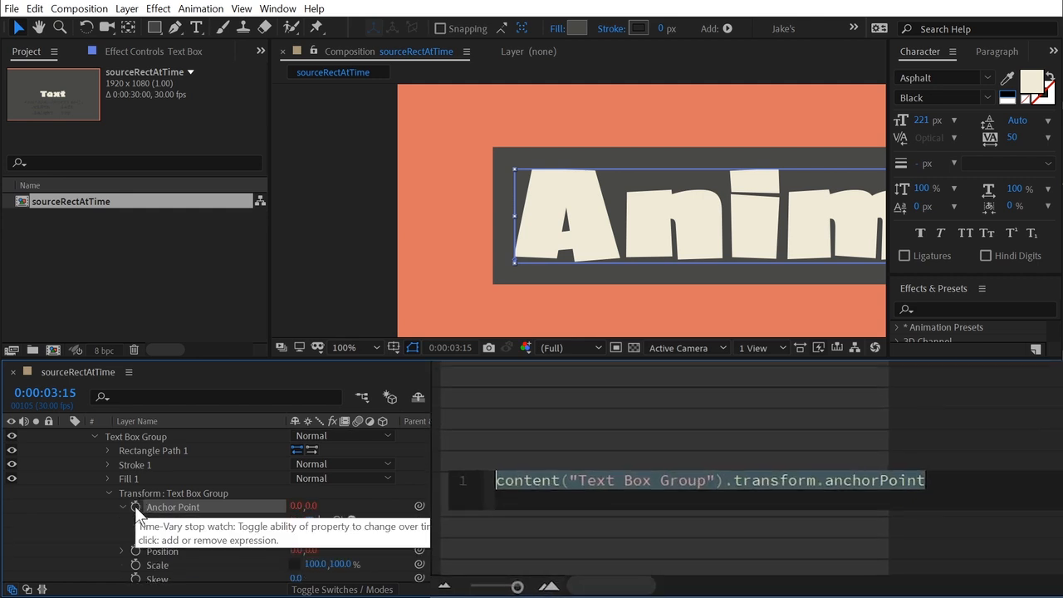
alt+click(135, 506)
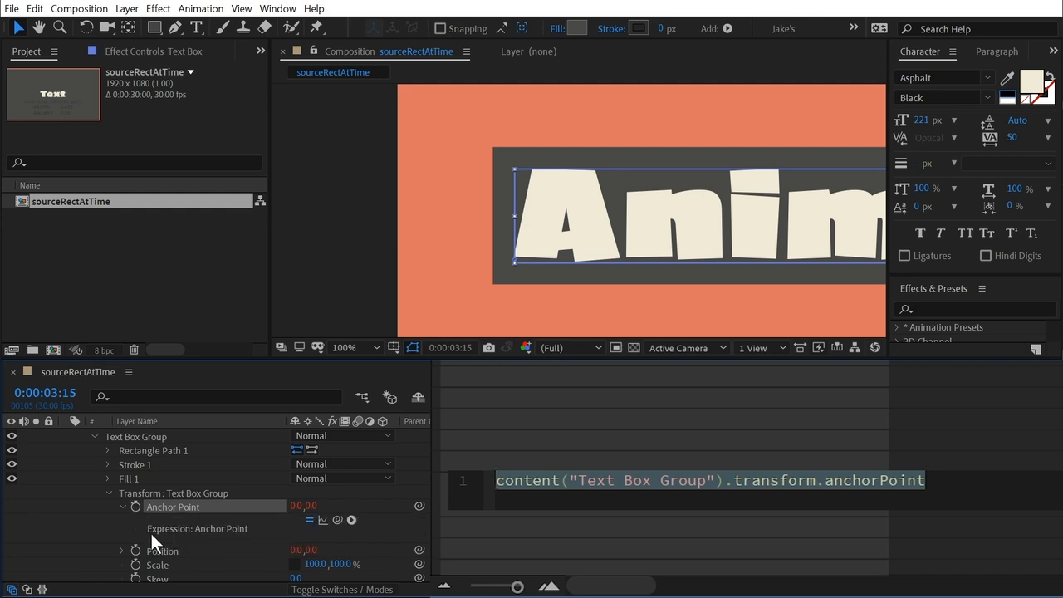
click(108, 448)
click(108, 449)
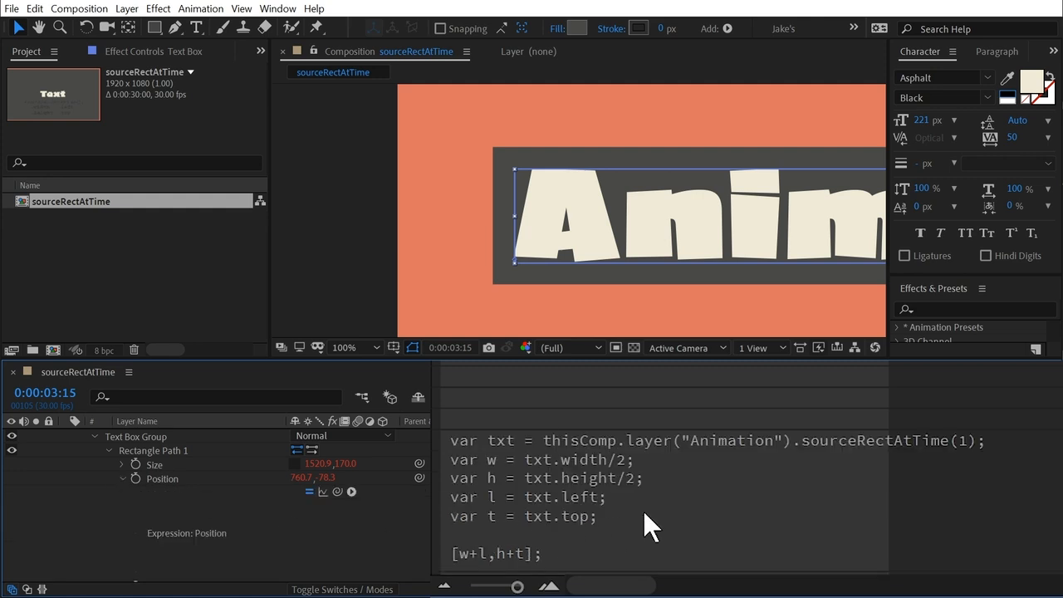
Replace the text box group's Anchor Point expression with the five variable lines copied from the rectangle path's Position expression.
click(643, 511)
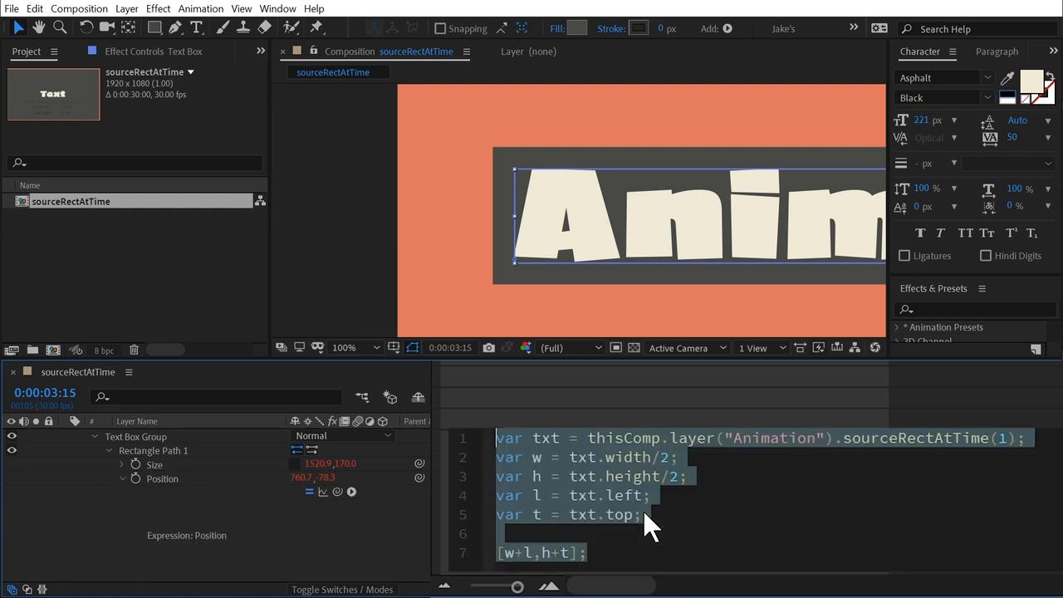
drag(642, 514, 495, 438)
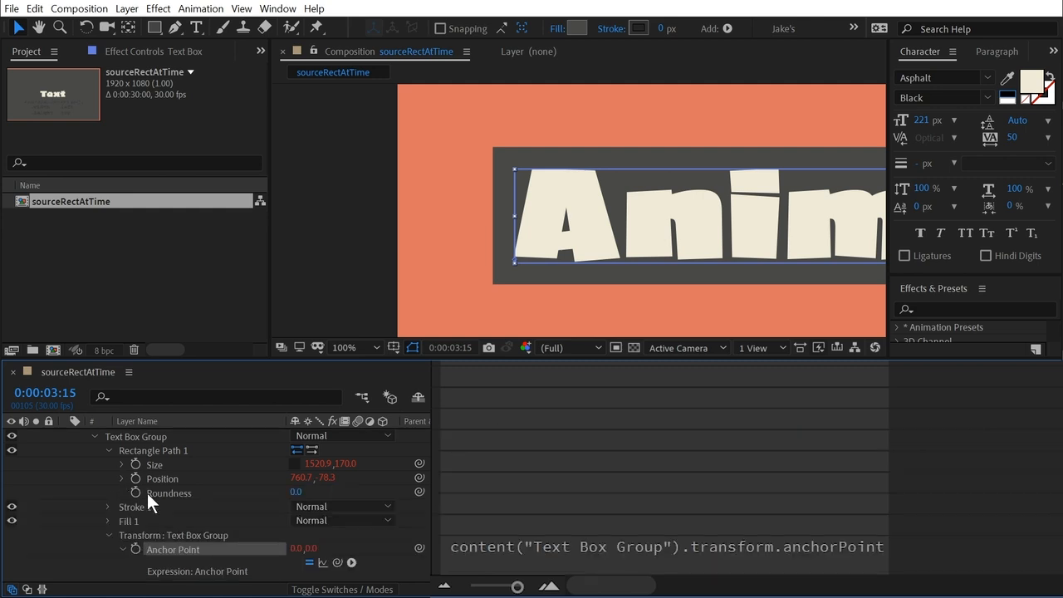
scroll(147, 492, down, 3)
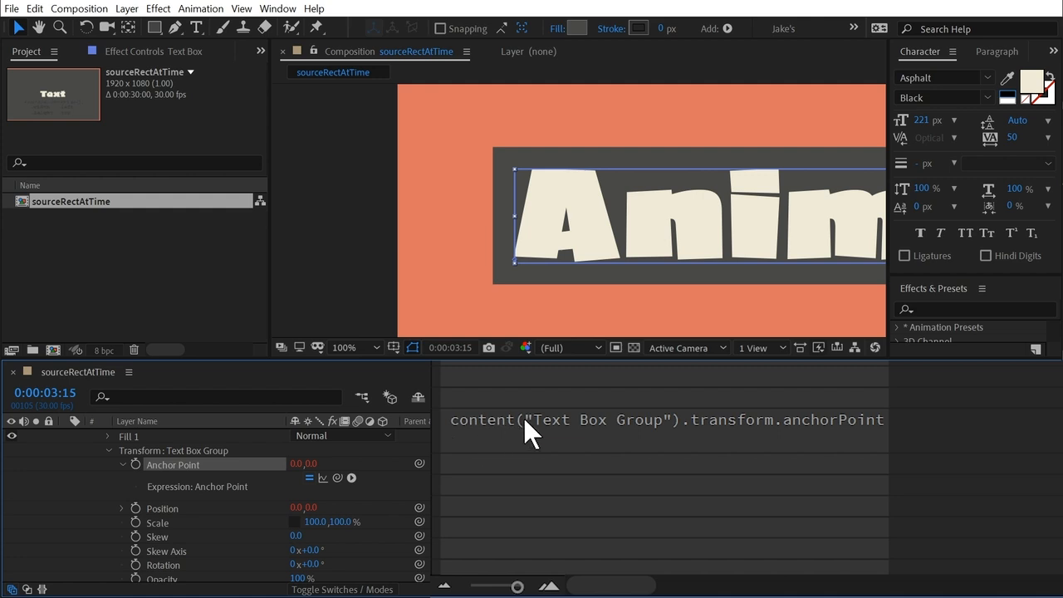
key(ctrl+a)
key(ctrl+v)
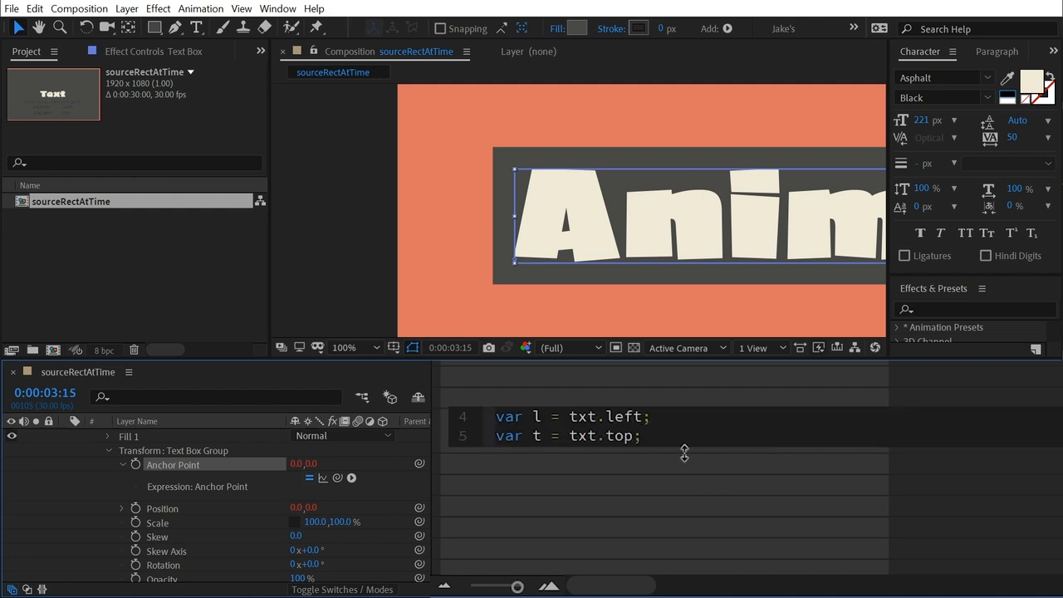
drag(678, 448, 677, 540)
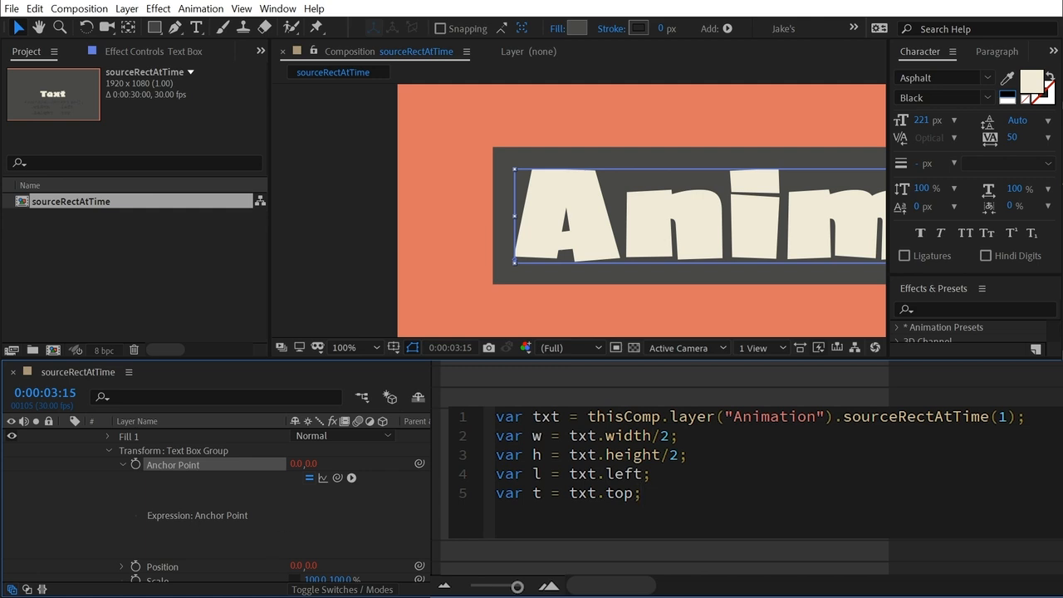
Add the line var o = content("Offset Paths 1").amount; to the Anchor Point expression, referencing the Offset Paths Amount property.
key(Return)
text(var )
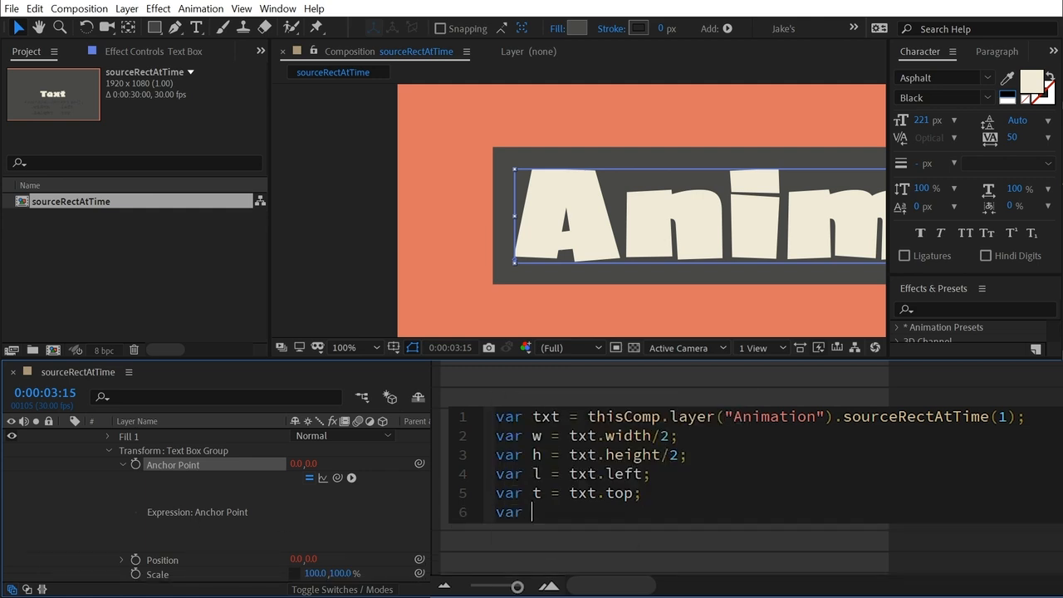
text(o =)
click(124, 534)
drag(233, 359, 233, 157)
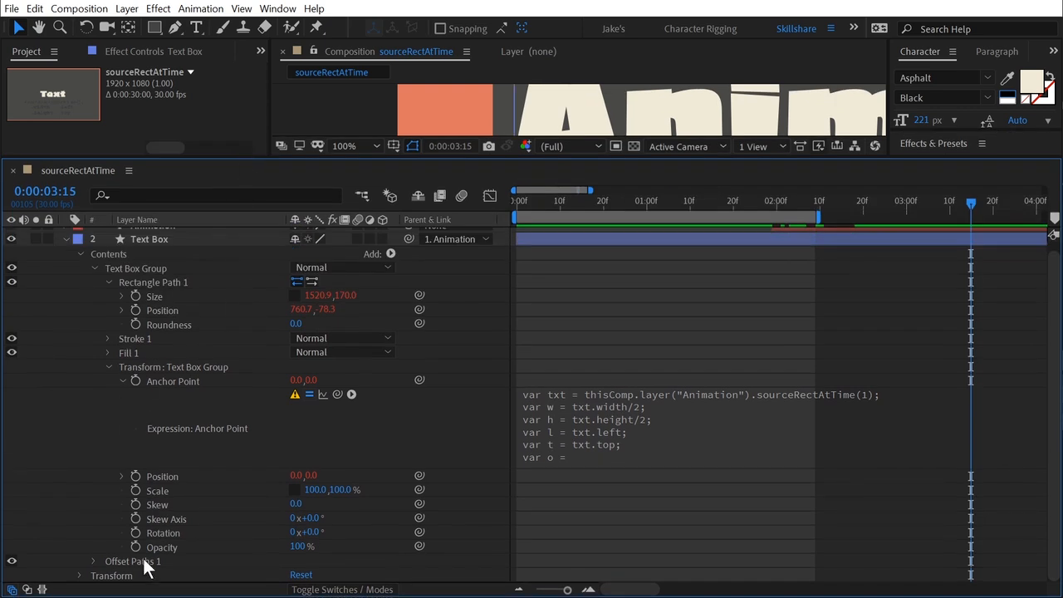
click(94, 561)
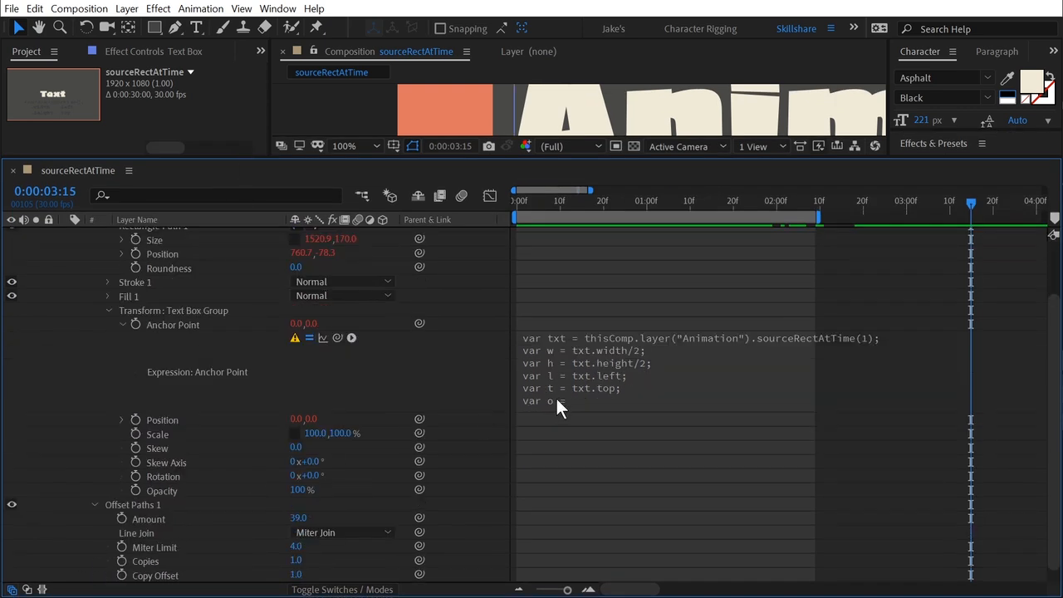
click(166, 519)
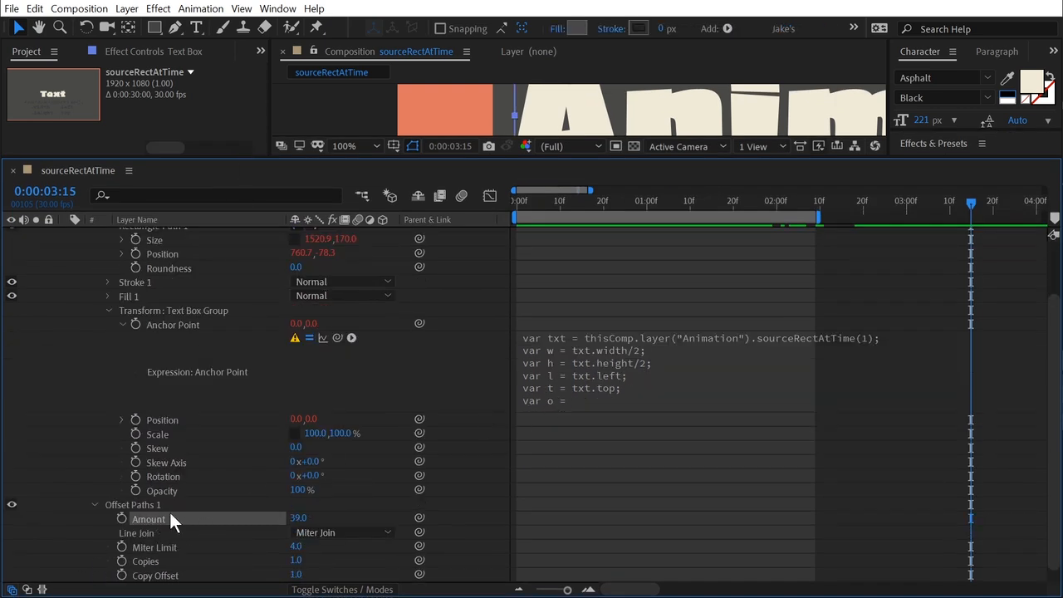
click(549, 402)
drag(336, 337, 169, 531)
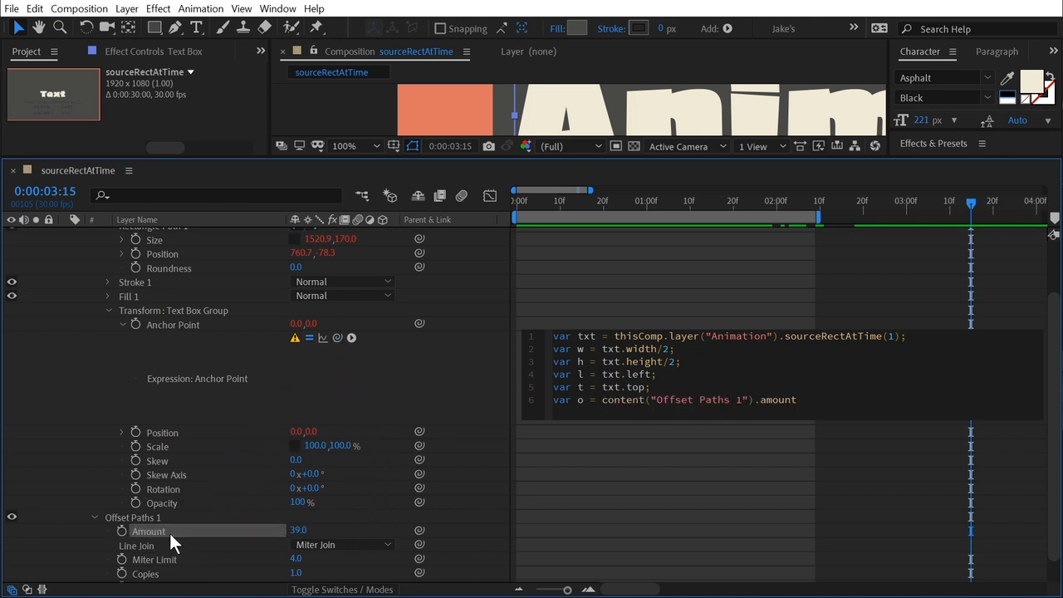
text(;)
Finish the text box group's Anchor Point expression with the output array [o+l,0]; and apply it.
drag(593, 158, 622, 353)
scroll(615, 473, down, 5)
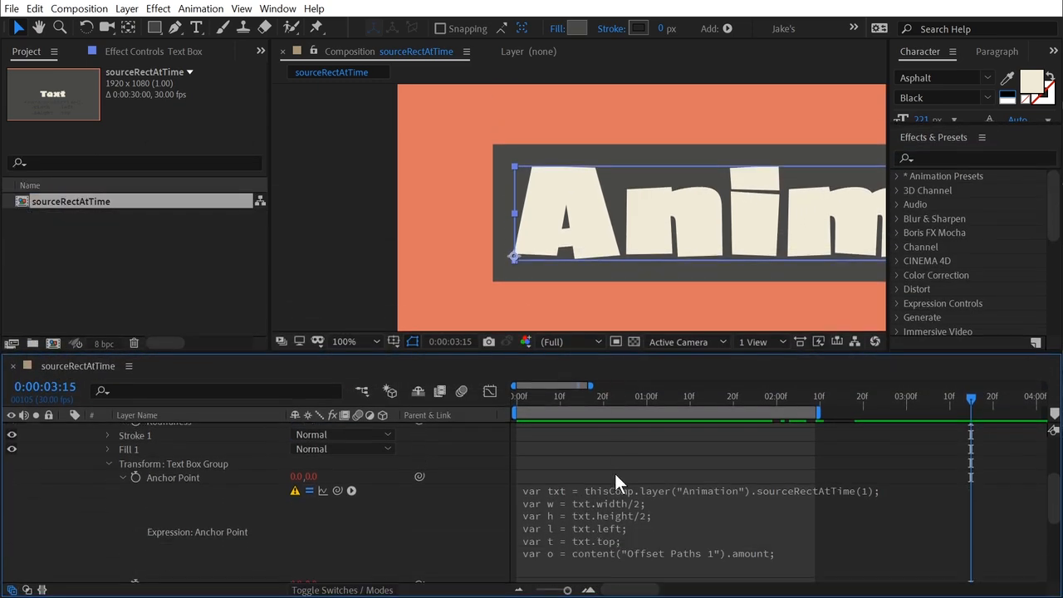
click(767, 498)
click(806, 535)
key(Return)
key(Return)
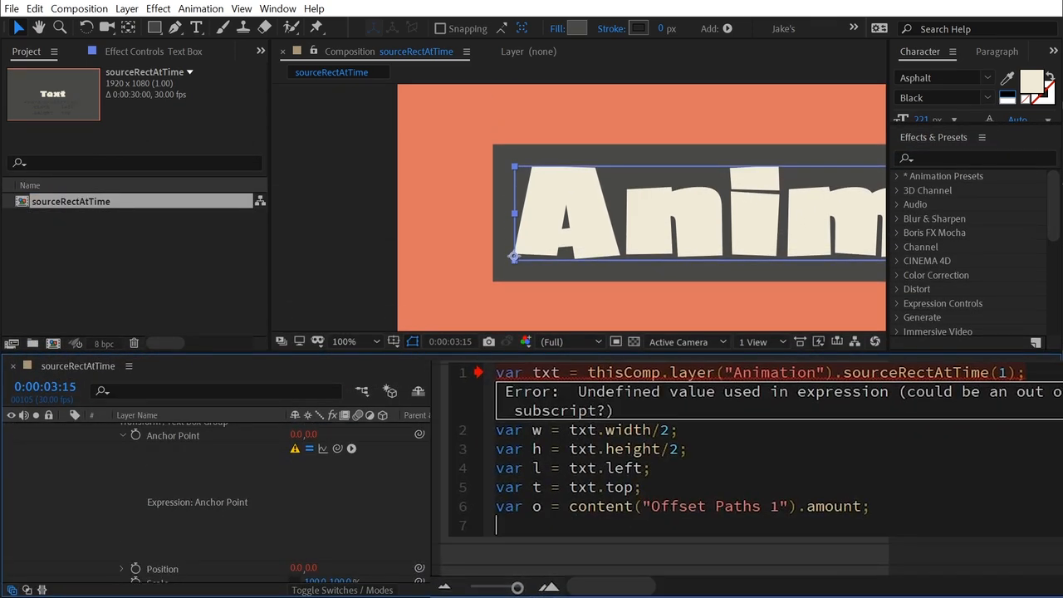
text([)
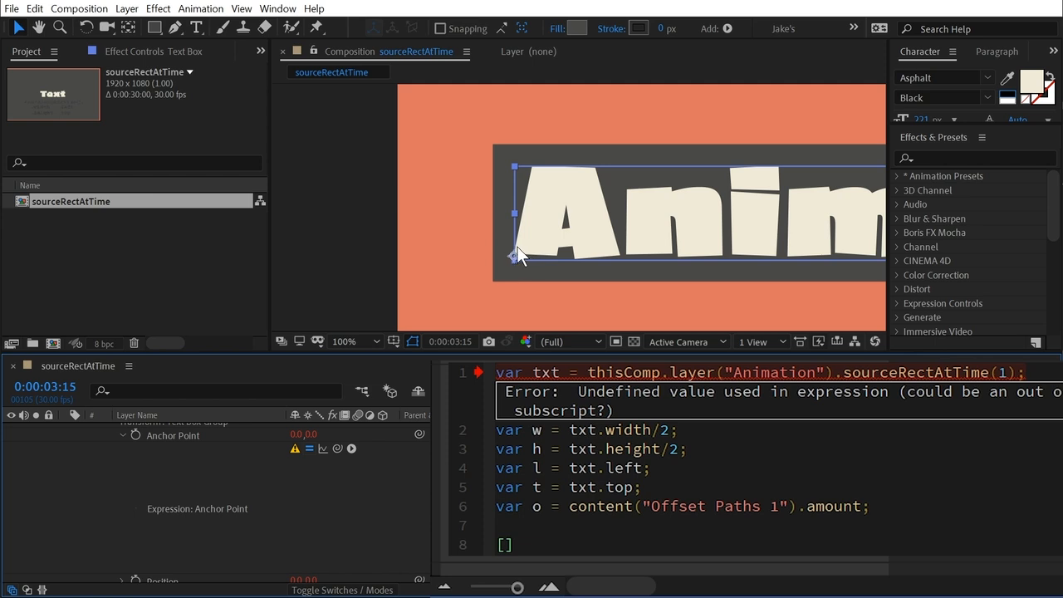
text(o+l)
key(End)
text(;)
key(Left)
key(Left)
text(,)
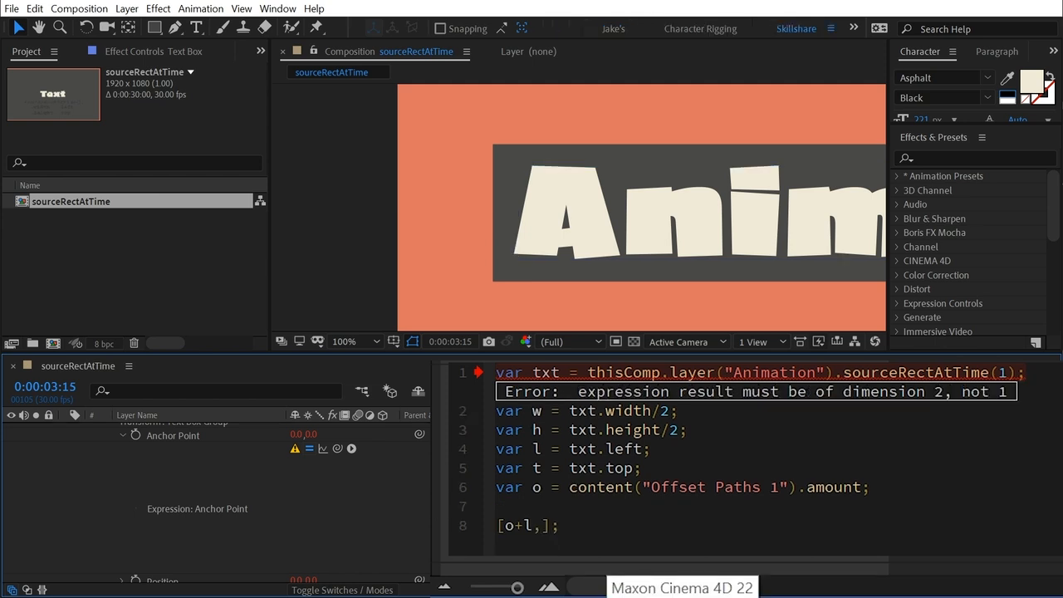
text(0)
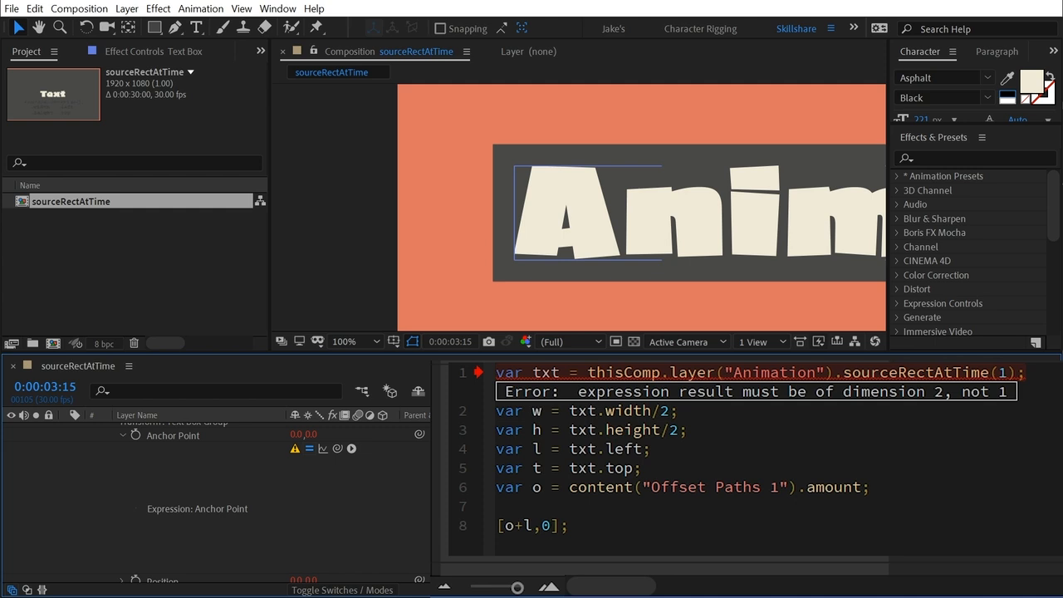
key(KP_Enter)
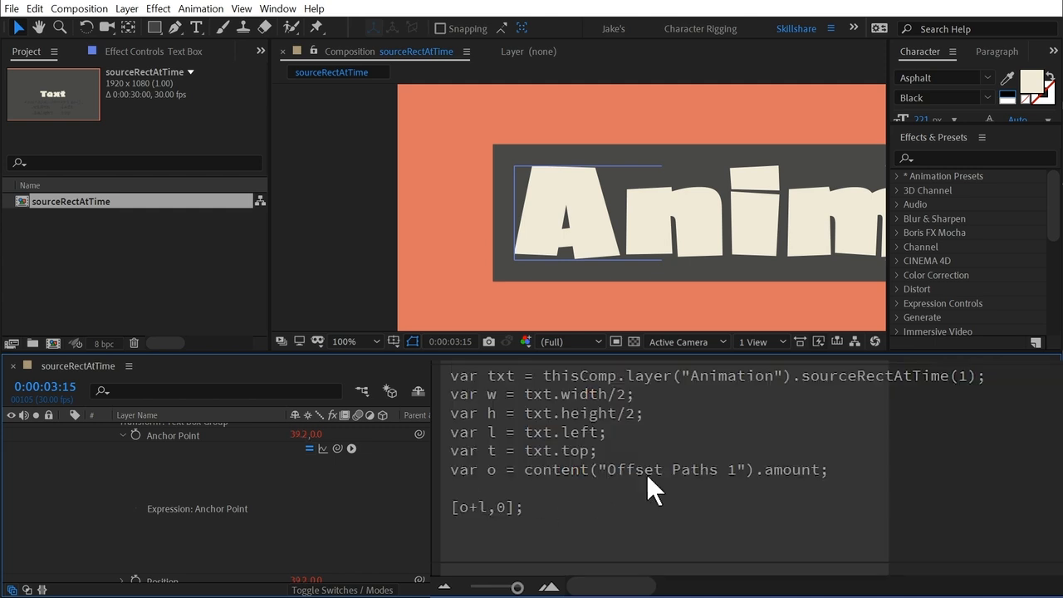
Check the anchor point's position in the composition and change the expression's output array to [-o+l,0];.
click(186, 435)
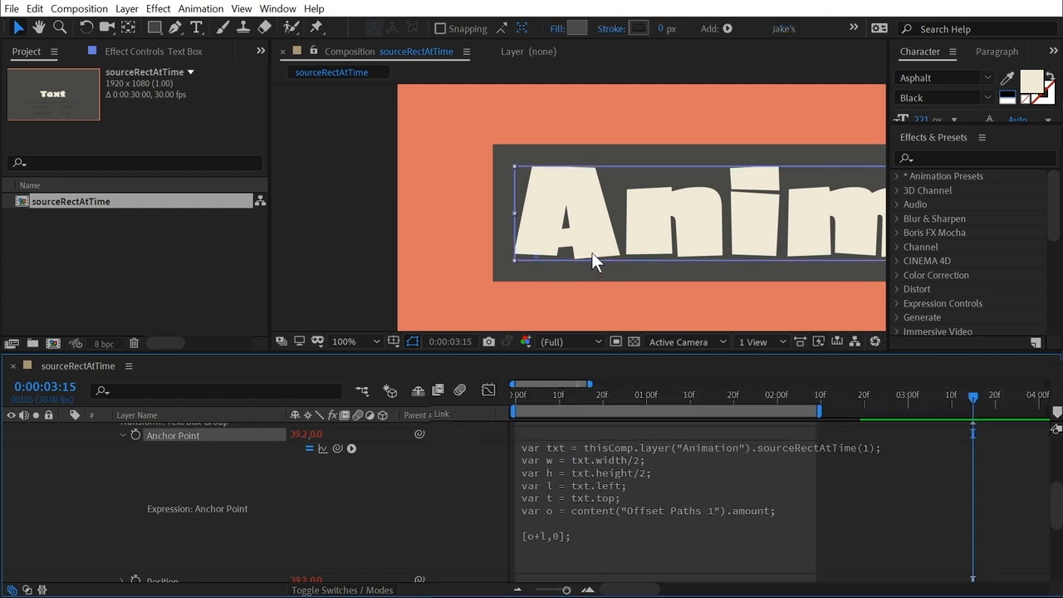
scroll(511, 266, up, 4)
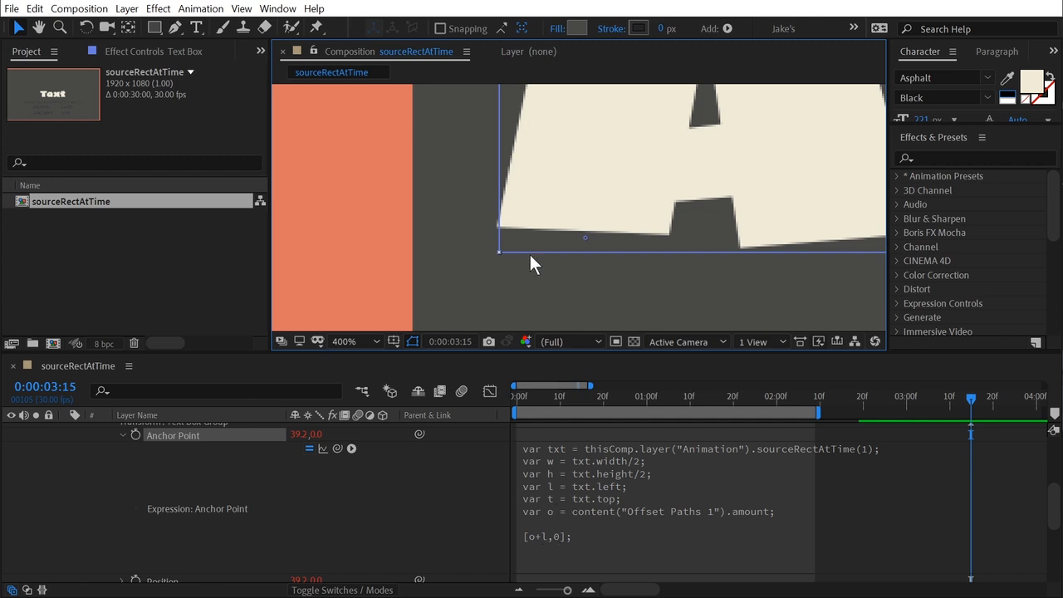
scroll(690, 300, down, 2)
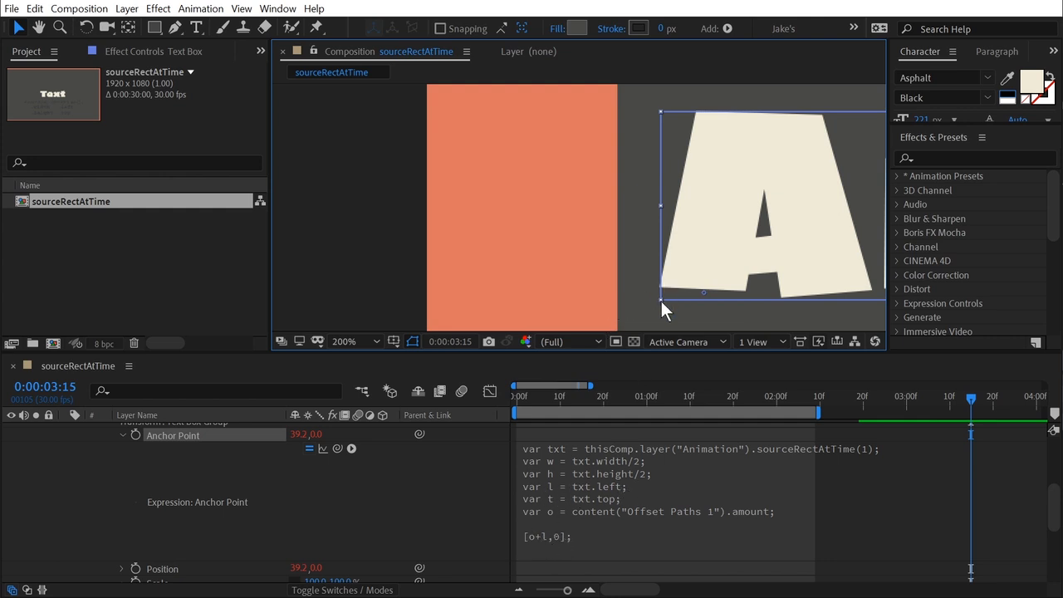
click(540, 531)
click(555, 535)
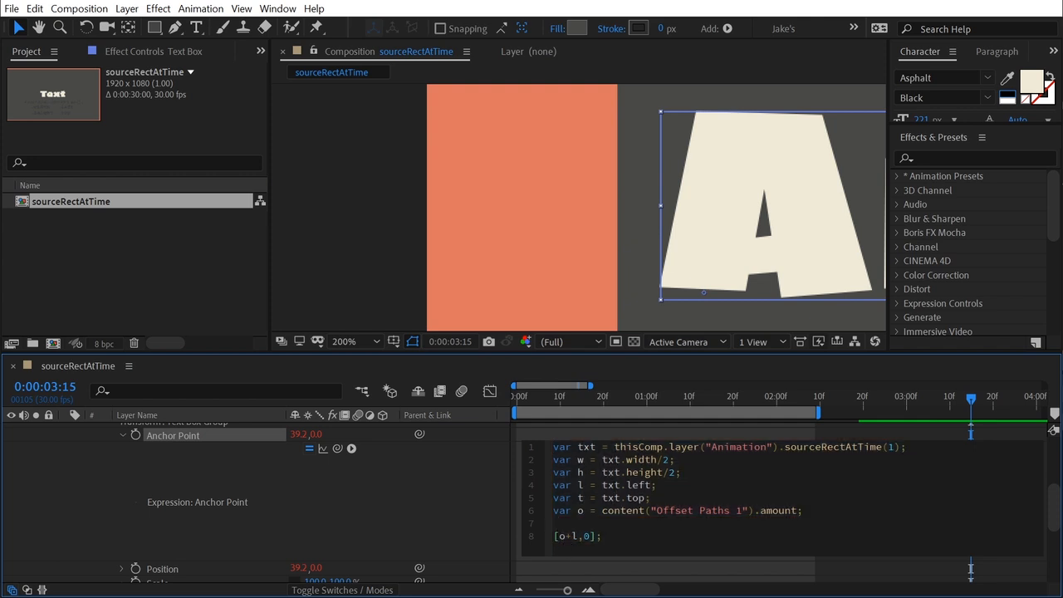
text(-)
click(391, 523)
click(201, 437)
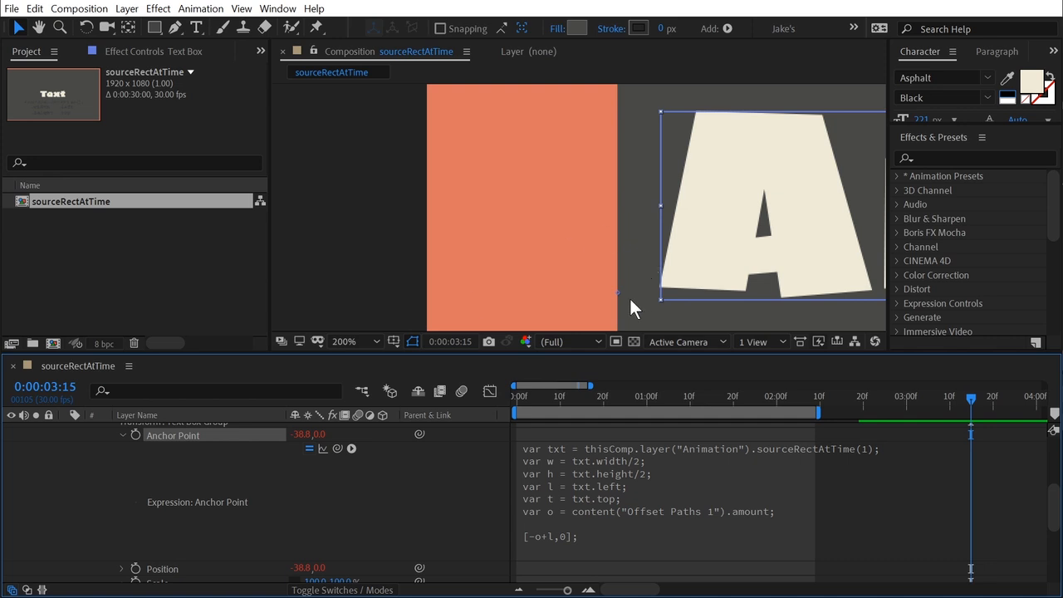
Set the Offset Paths 1 Amount to 70 and check the anchor point against the box's left edge.
scroll(629, 296, up, 6)
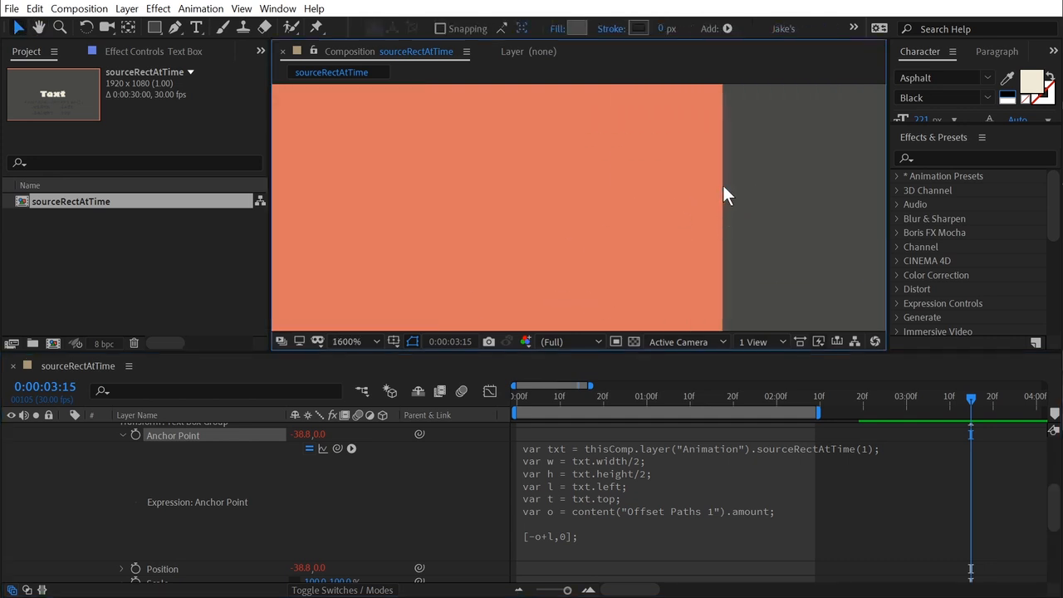
key(comma)
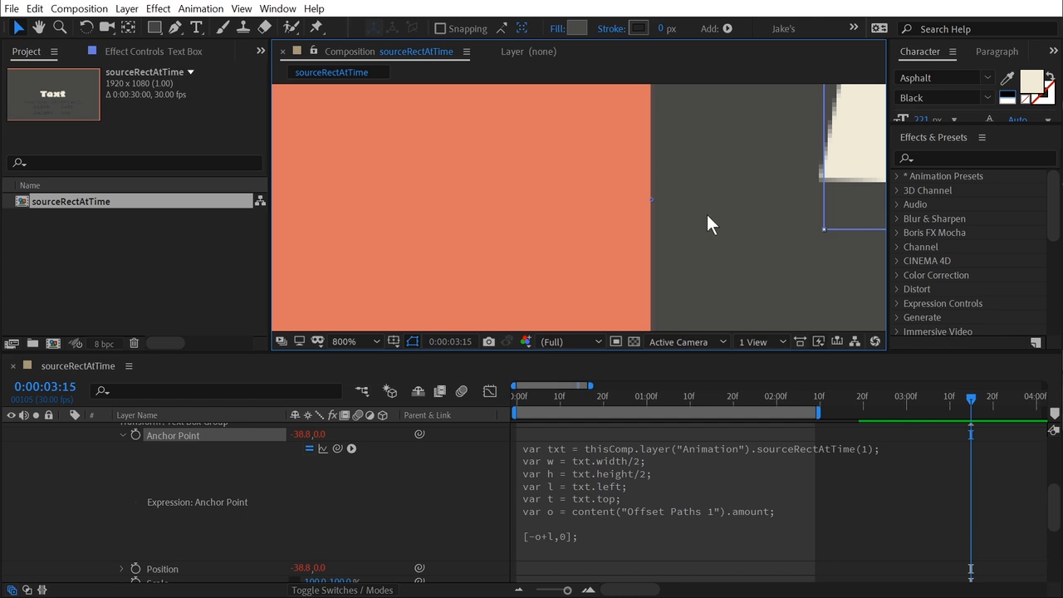
key(comma)
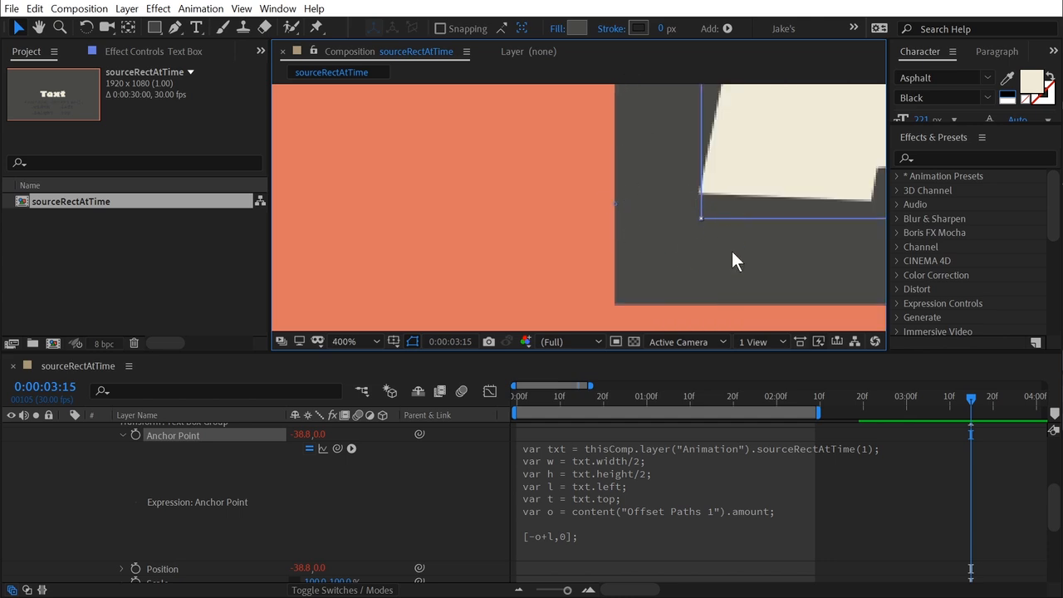
scroll(197, 495, down, 5)
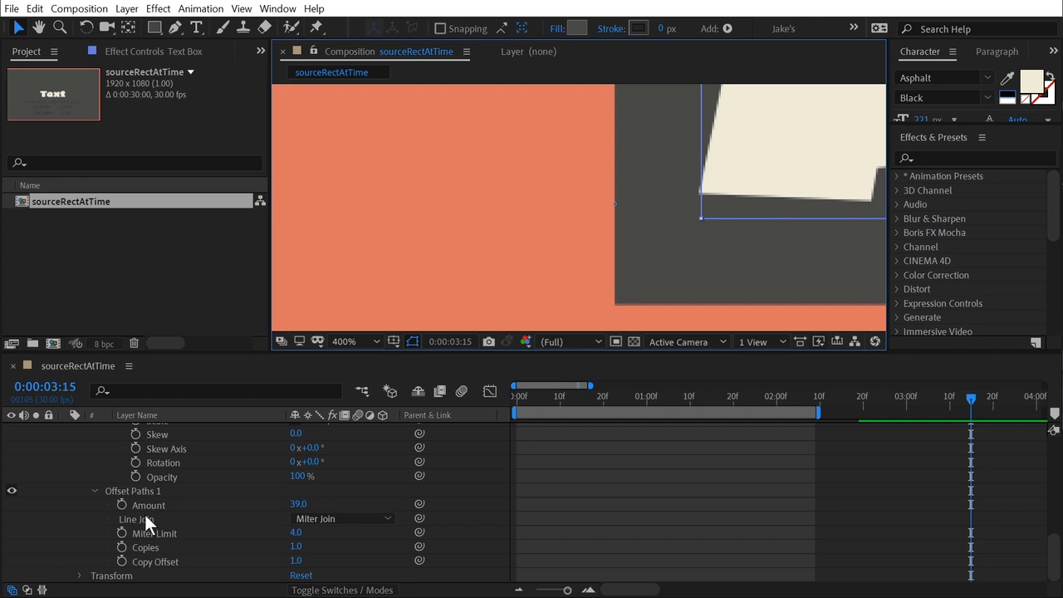
click(157, 504)
drag(296, 504, 324, 504)
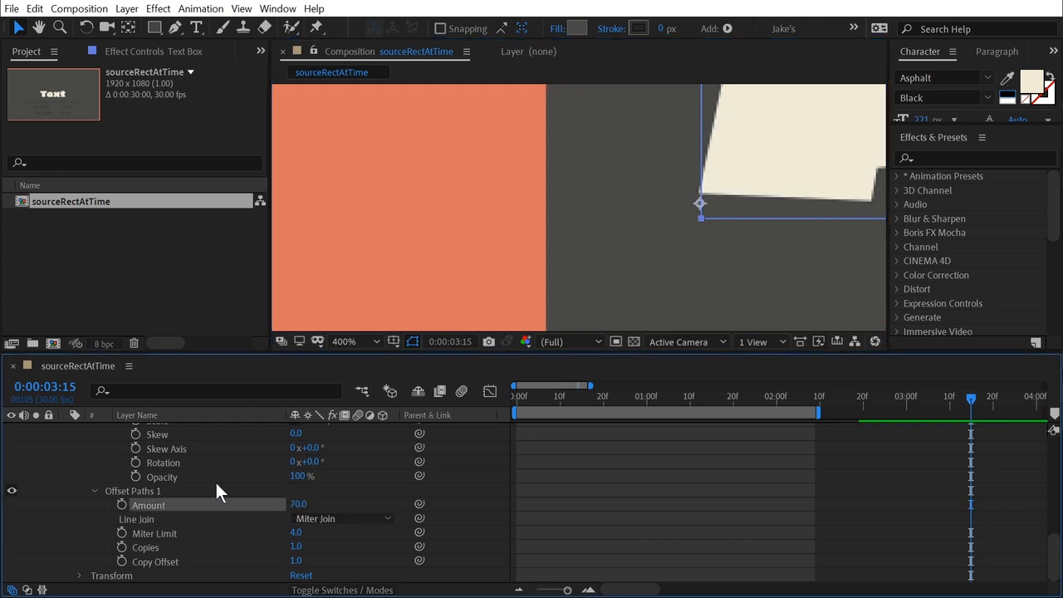
scroll(173, 476, up, 5)
click(170, 526)
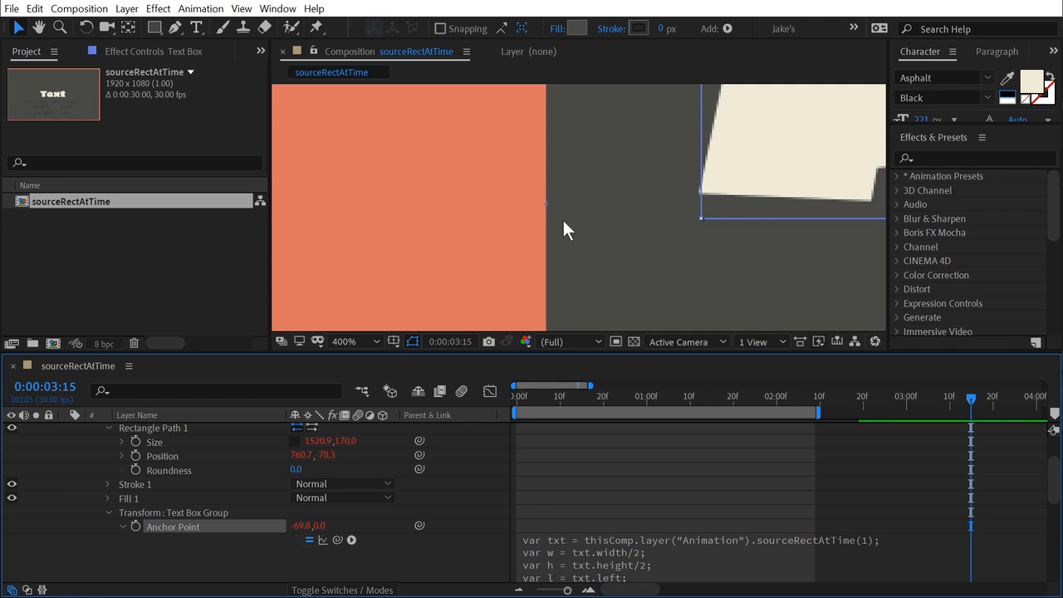
scroll(563, 220, down, 6)
drag(644, 196, 560, 194)
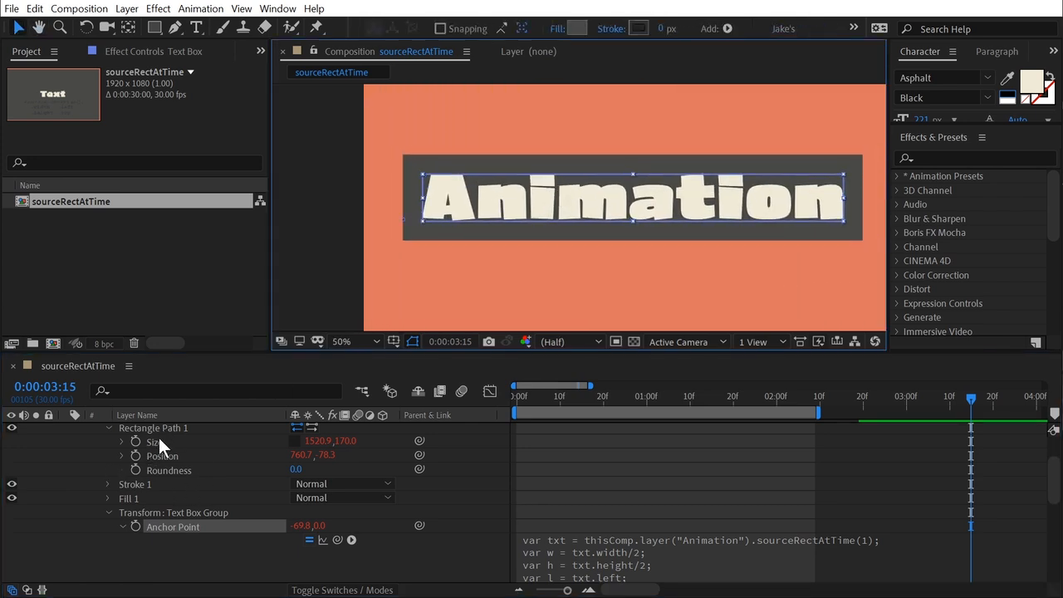
Try out the text box group's horizontal Scale and return it to 100%.
click(122, 527)
scroll(162, 541, down, 2)
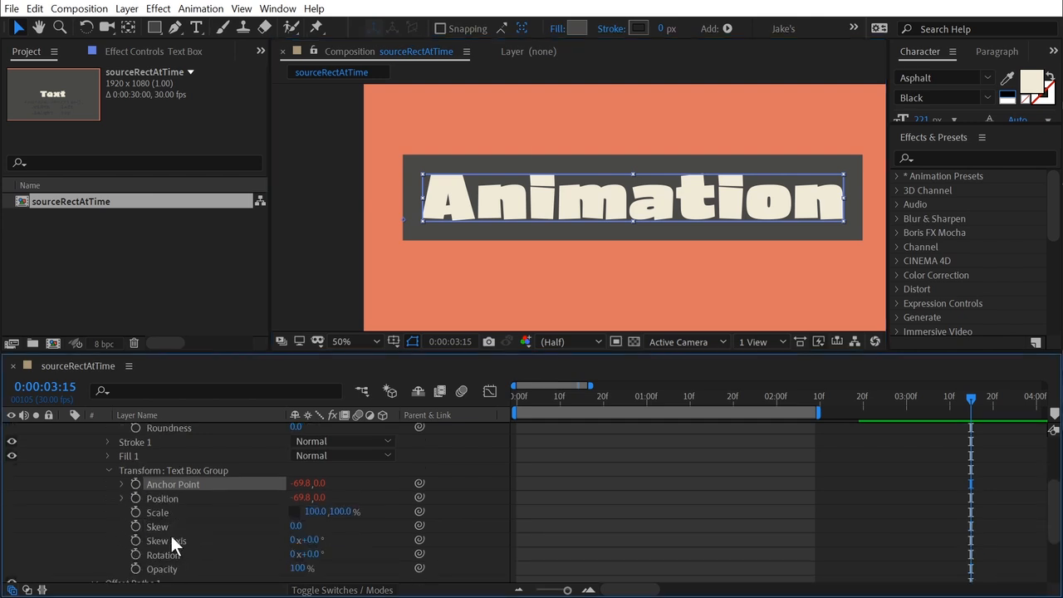
click(162, 513)
drag(309, 511, 371, 526)
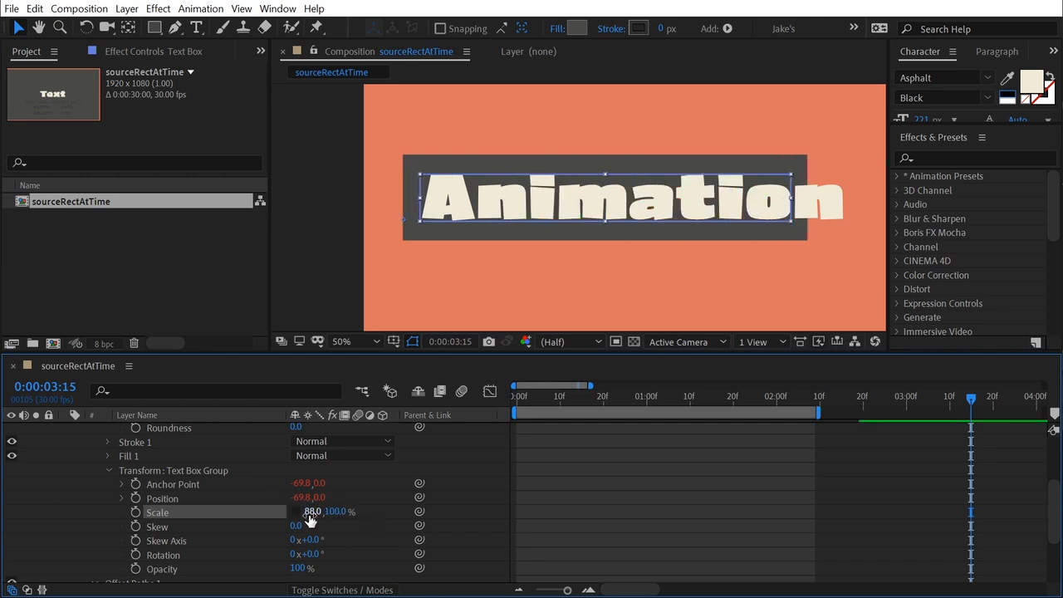
drag(308, 508, 347, 527)
Add a 100% Scale keyframe to the text box group and place it at frame 20.
click(135, 511)
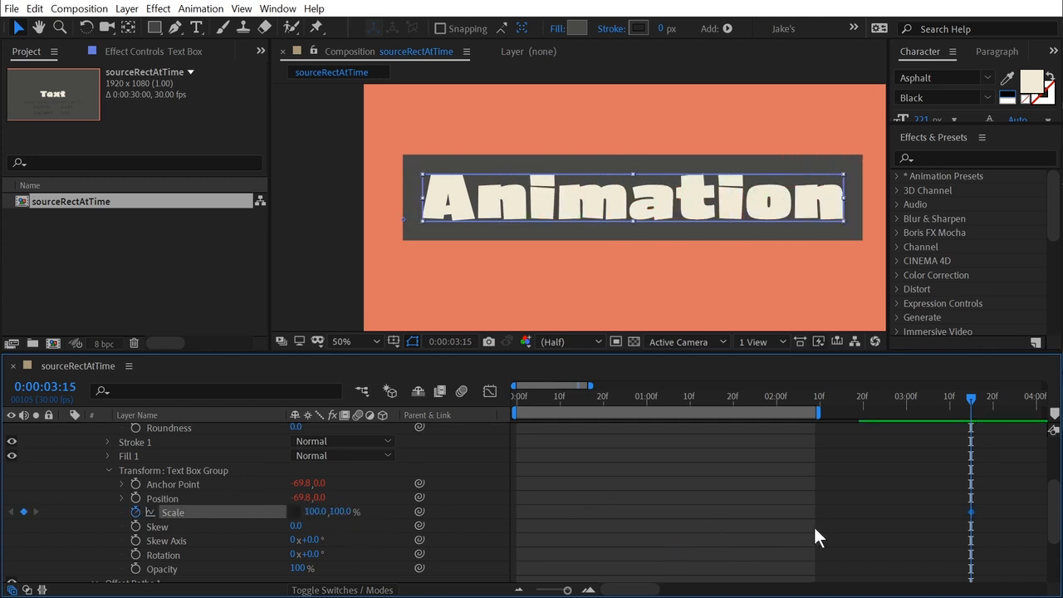
key(u)
drag(971, 473, 824, 472)
drag(648, 465, 600, 489)
Set the text box group's horizontal Scale to 0% at frame 0 and preview the animation.
click(601, 395)
drag(602, 395, 515, 397)
click(315, 472)
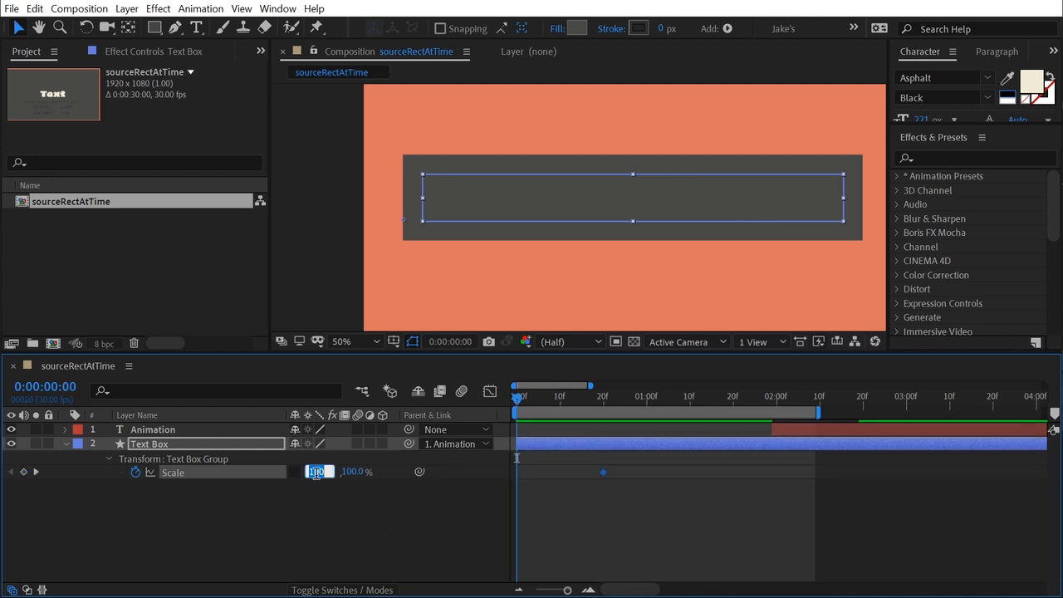
text(0)
key(Return)
key(space)
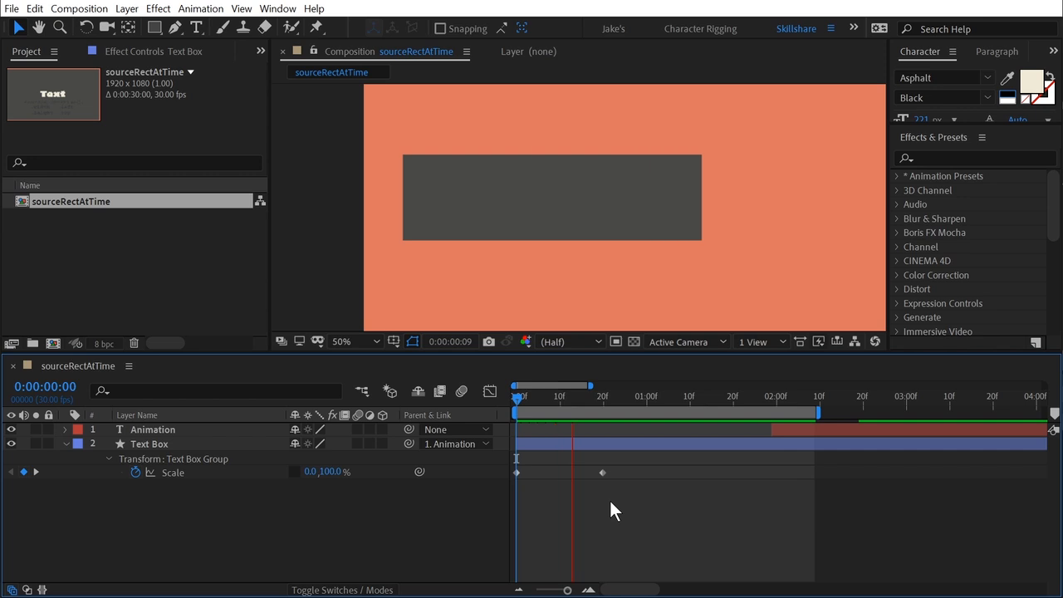
key(space)
key(space)
Reshape the text box group's Scale easing in the speed graph for a fast start and slow finish, and preview it.
drag(627, 505, 516, 466)
click(490, 391)
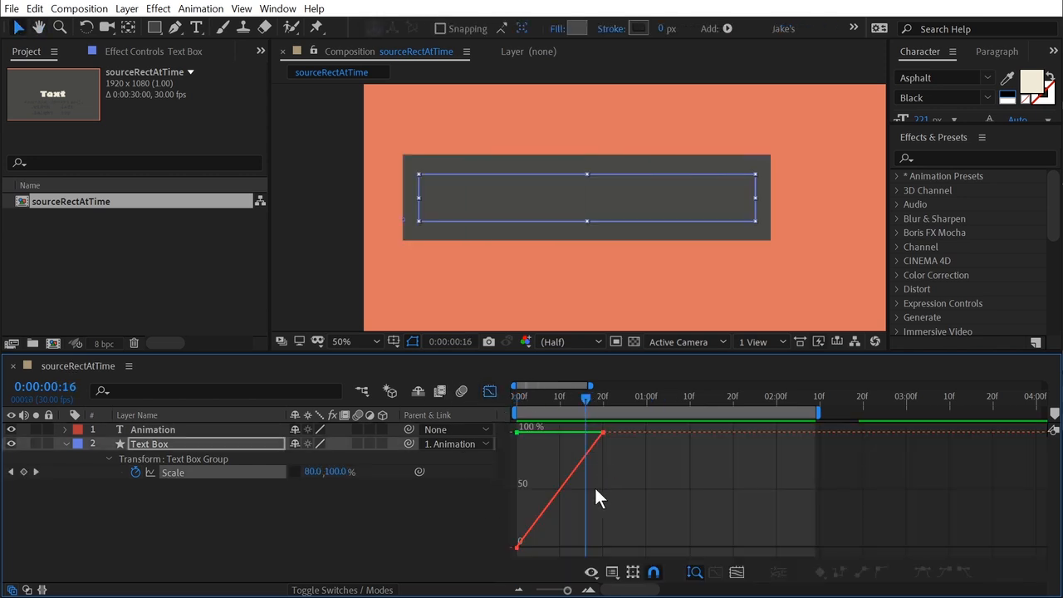
click(612, 573)
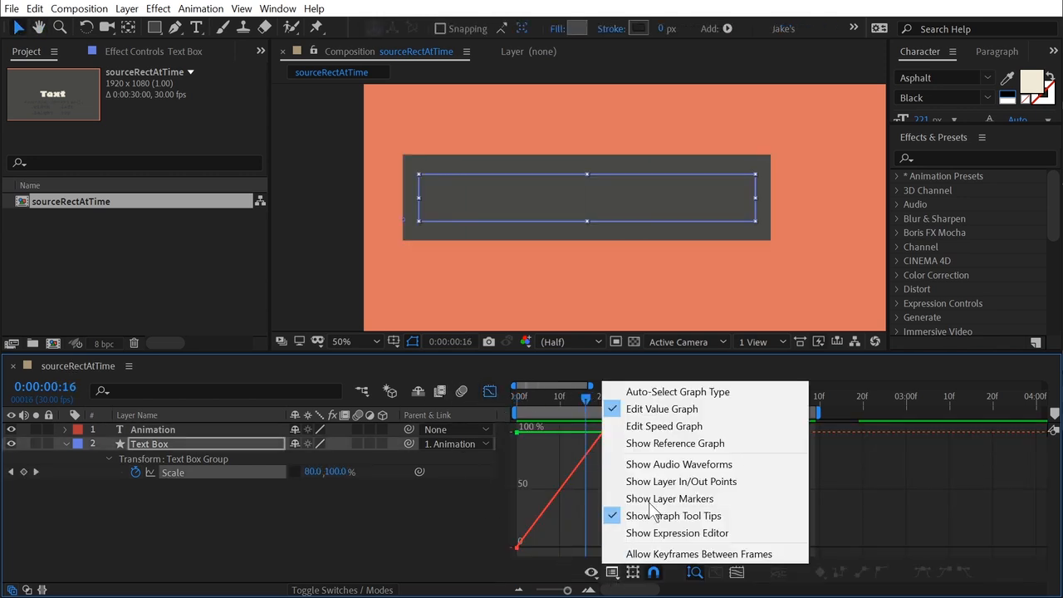
click(669, 426)
click(186, 475)
drag(602, 433, 539, 549)
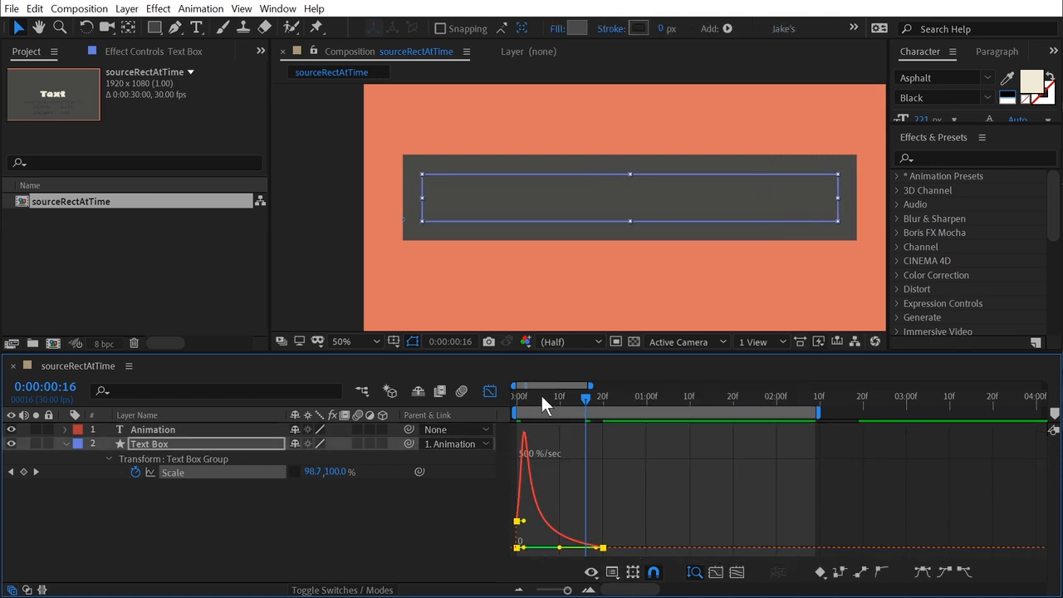
drag(542, 397, 514, 398)
key(space)
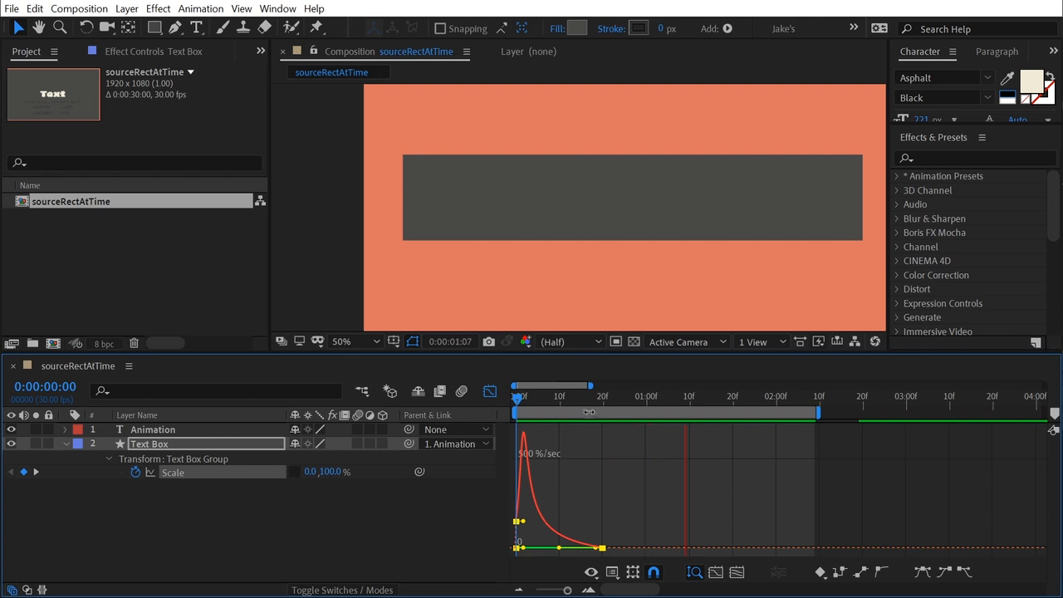
key(space)
key(space)
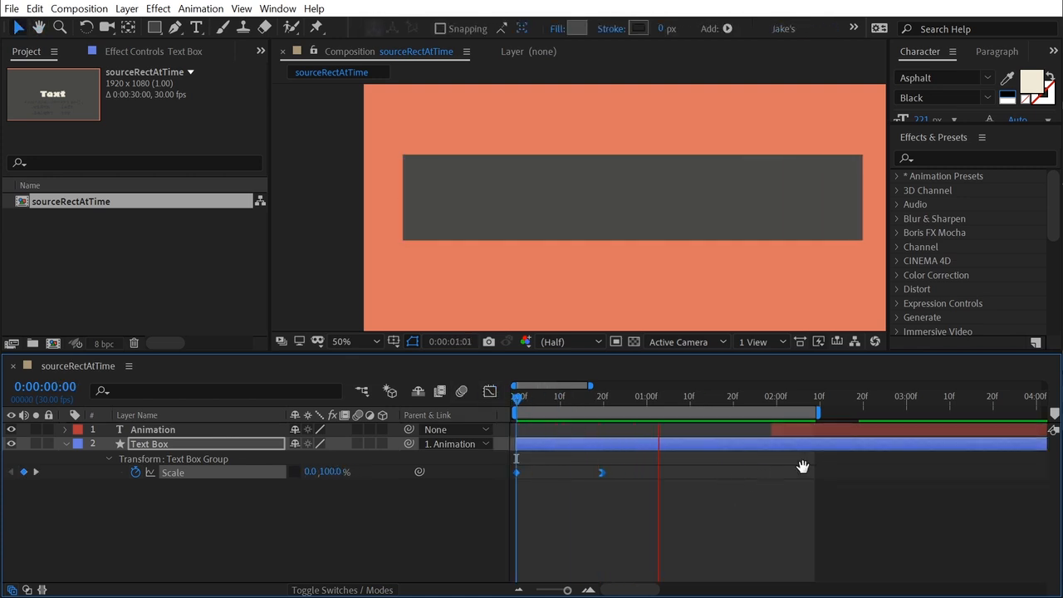
key(space)
Move the Animation text layer earlier to start at about frame 5 and preview it with the box reveal.
drag(621, 401, 656, 403)
click(762, 431)
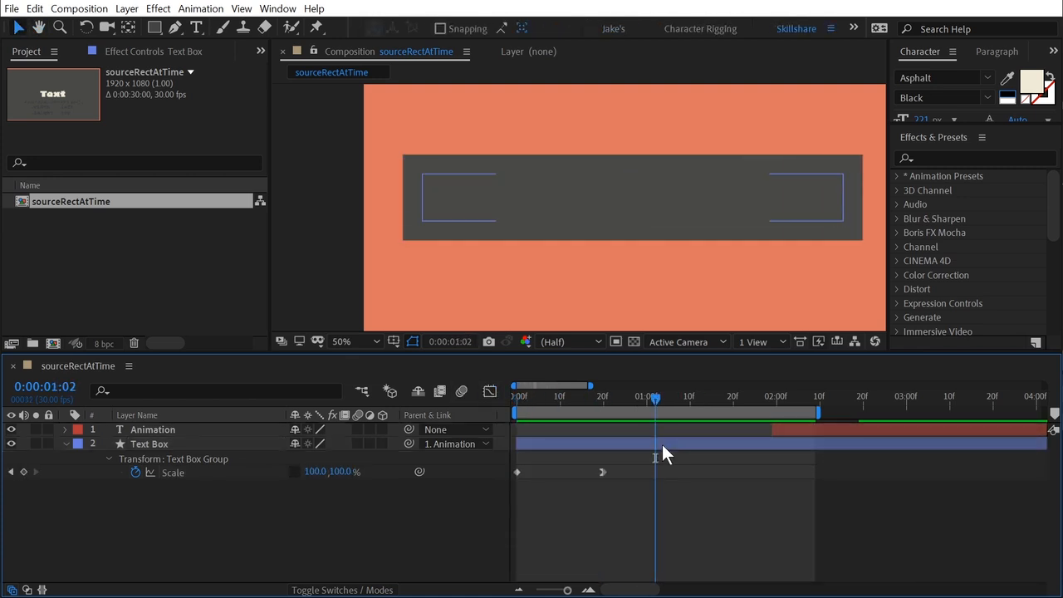
click(661, 444)
drag(818, 431, 632, 444)
drag(549, 399, 538, 399)
drag(610, 431, 603, 400)
key(space)
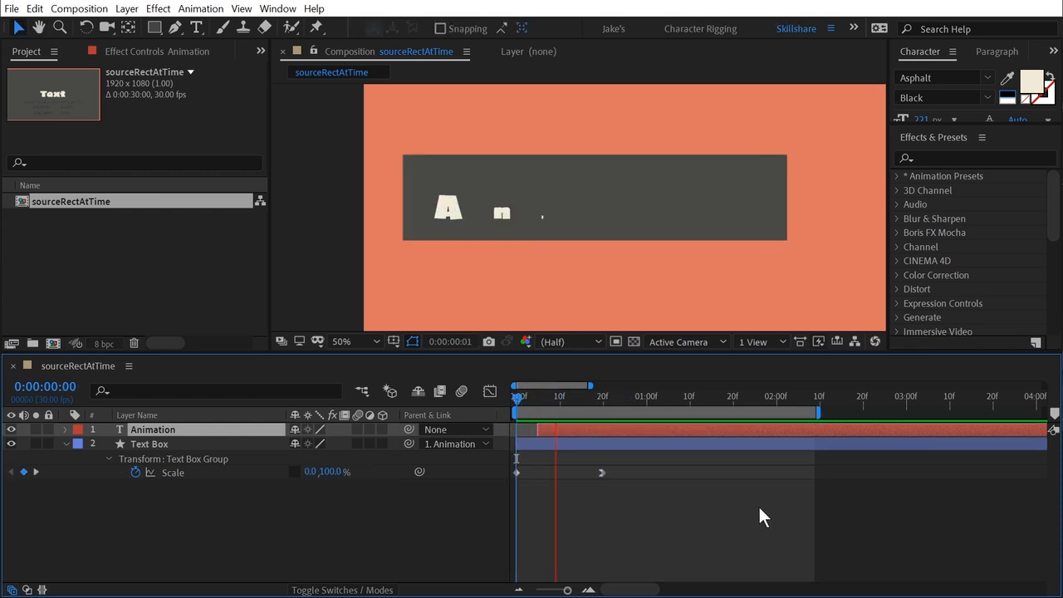
scroll(664, 246, down, 2)
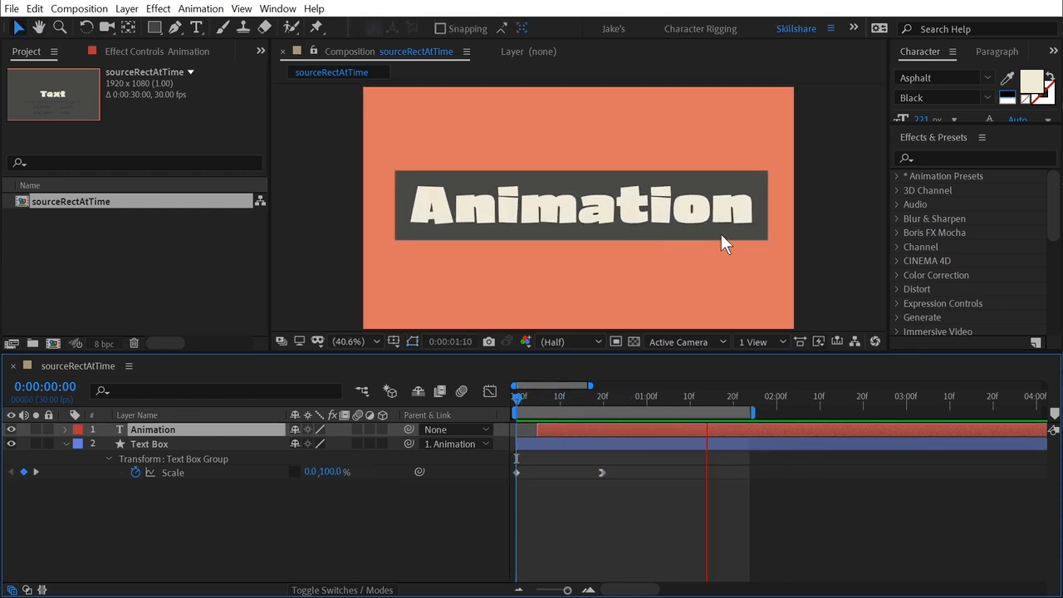
key(space)
Replace the text layer's wording with "Skillshare" and preview how the box adapts.
key(ctrl+t)
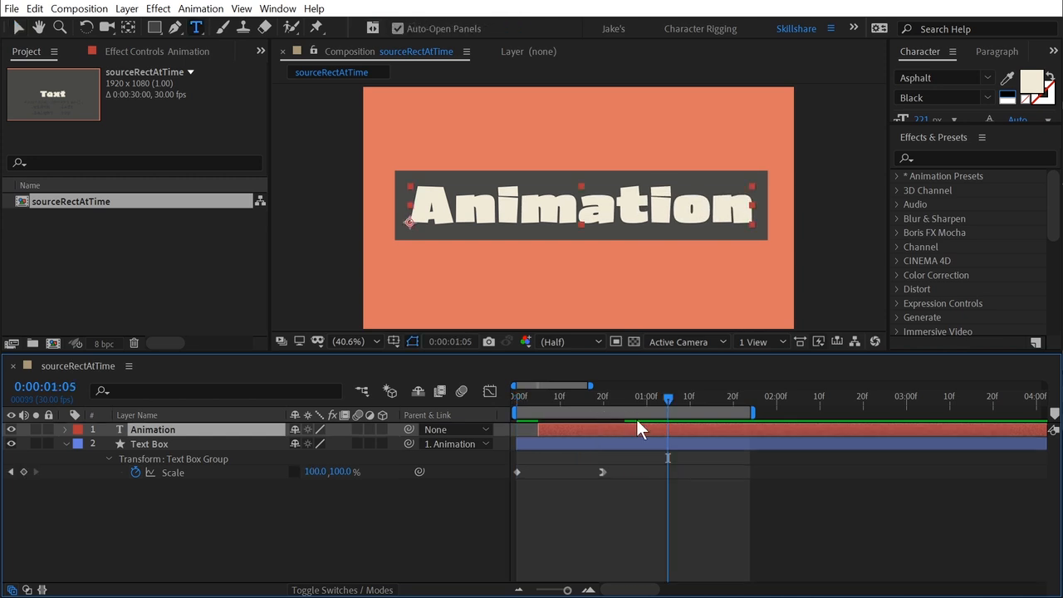
double_click(633, 429)
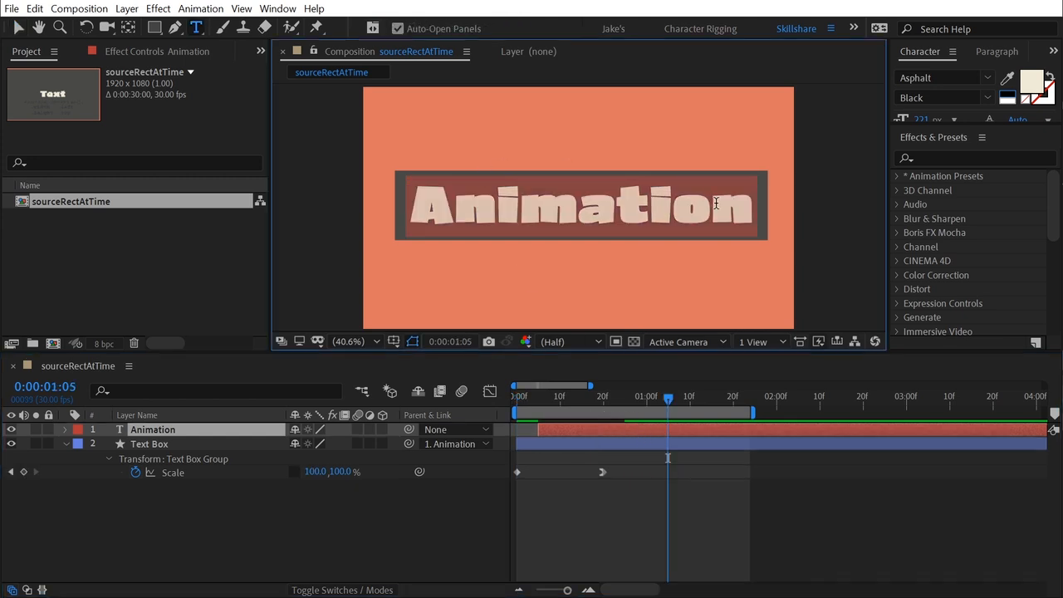
text(Skillshare)
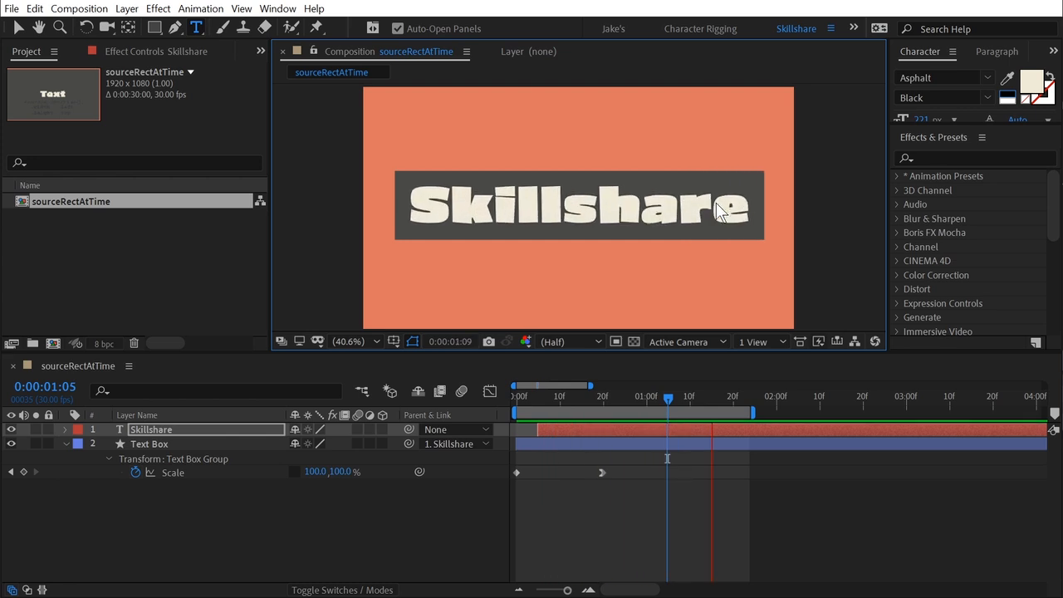
Change the text layer's wording to "Top" and preview the animation with the shorter word.
click(677, 430)
click(681, 402)
double_click(692, 426)
text(Top)
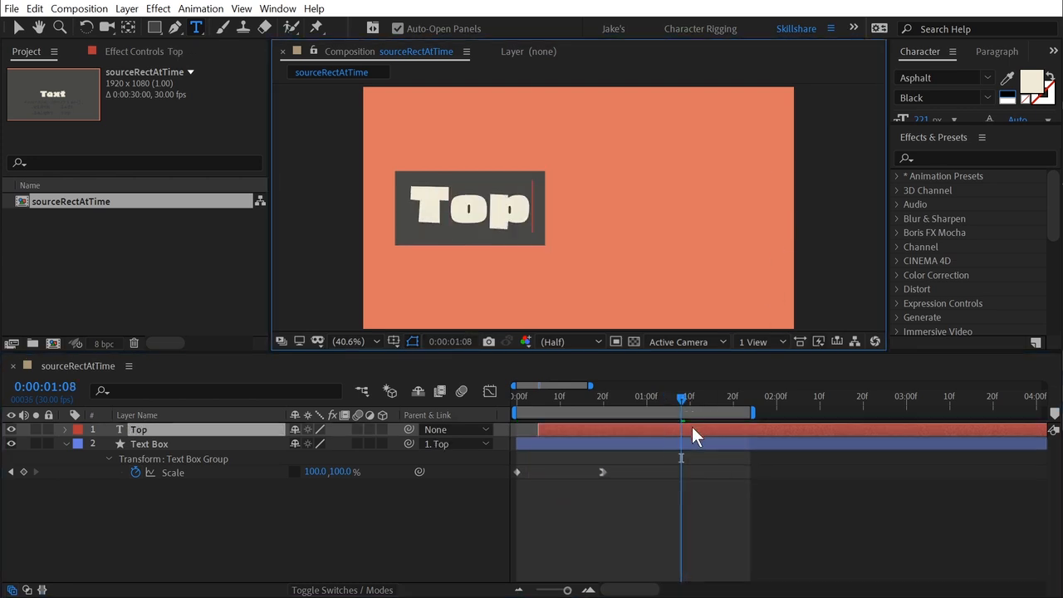
key(Escape)
key(space)
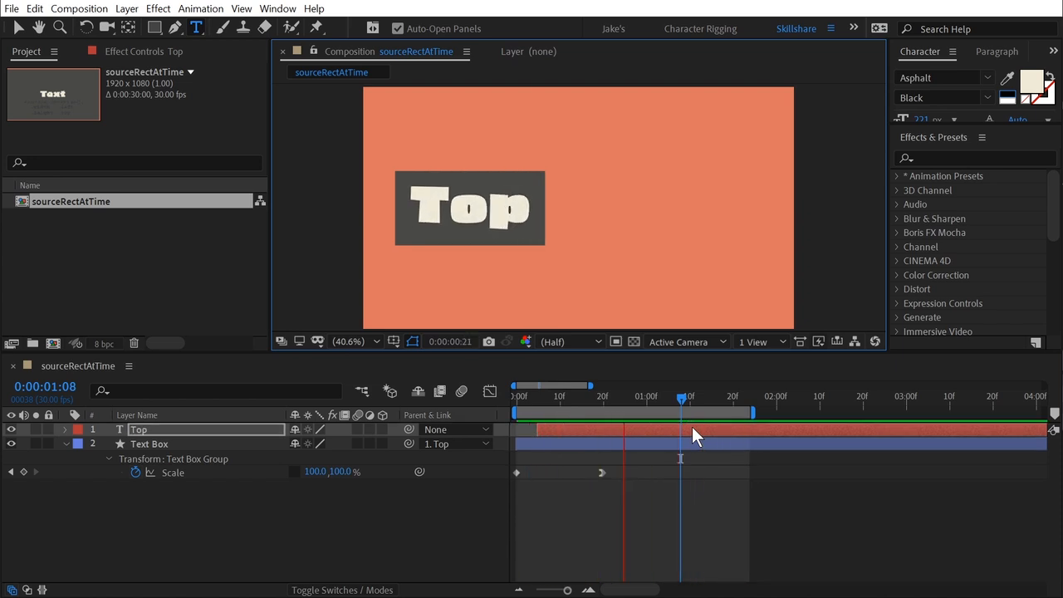
key(space)
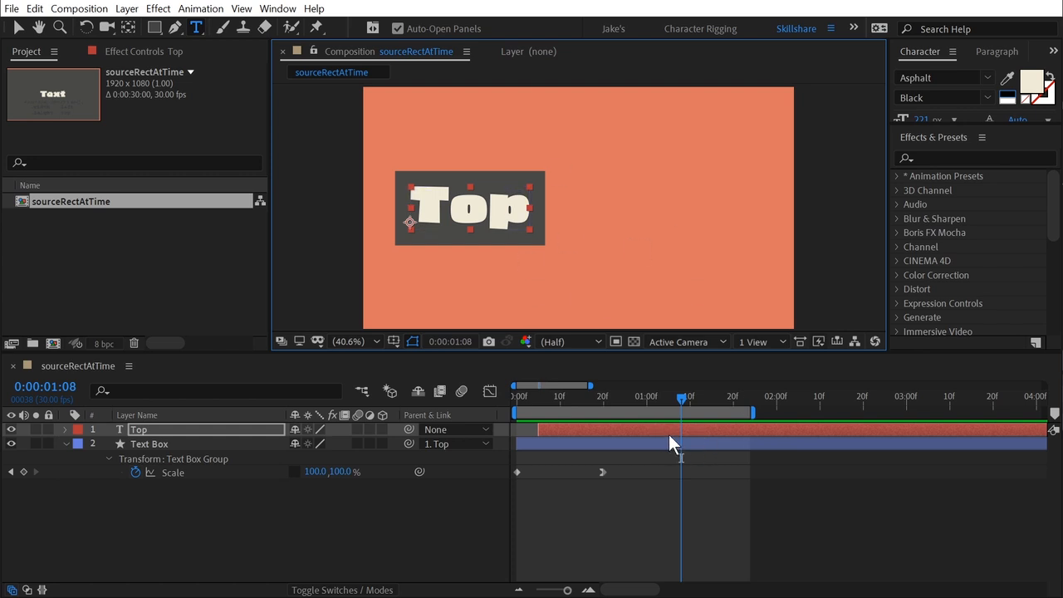
Duplicate the Text Box layer, place the copy at the end of the layer stack and rename it Accent Box.
key(v)
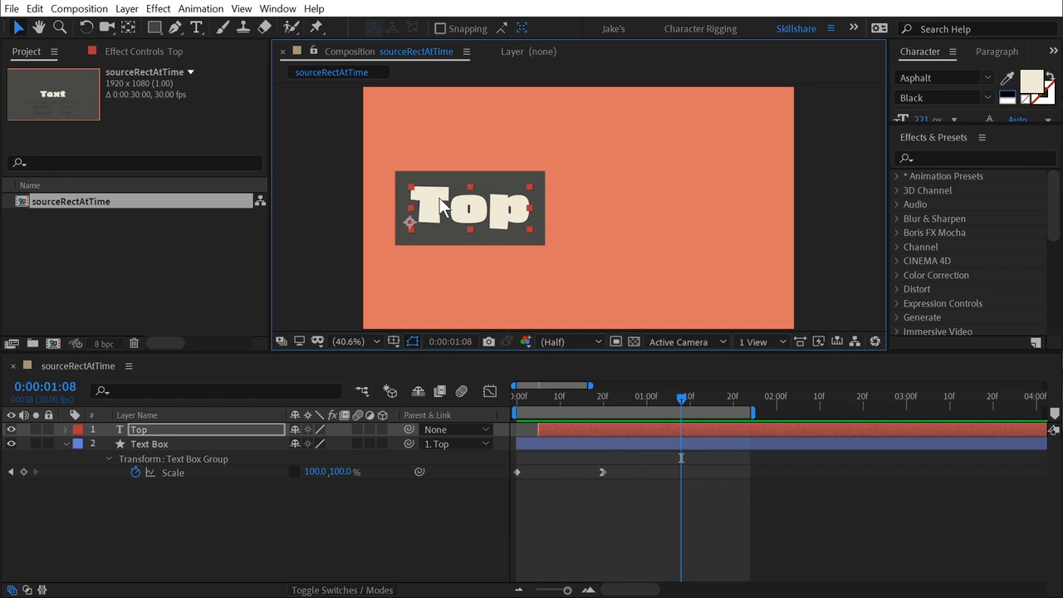
click(191, 443)
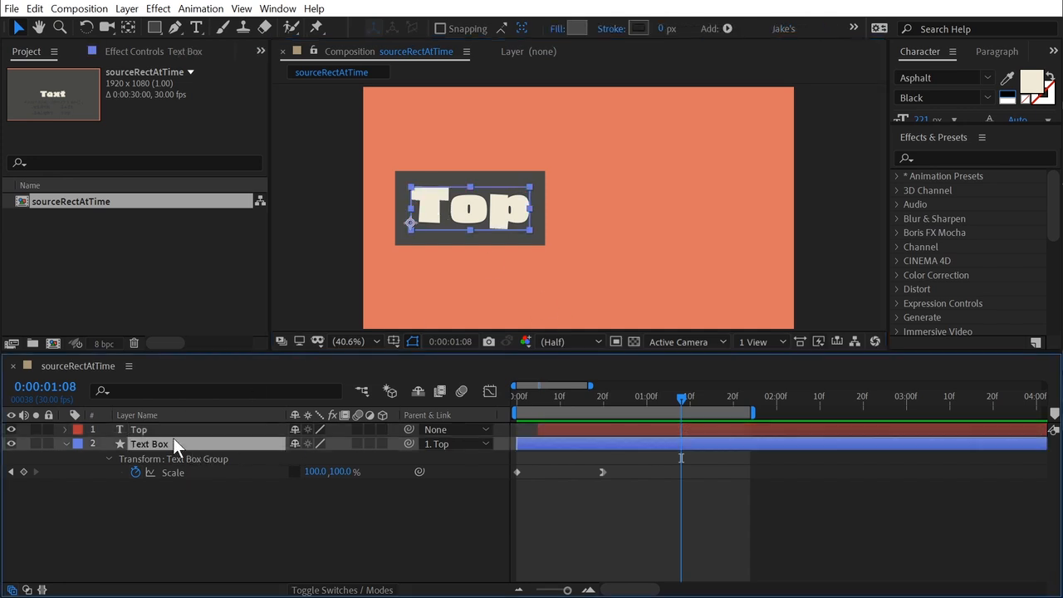
key(ctrl+d)
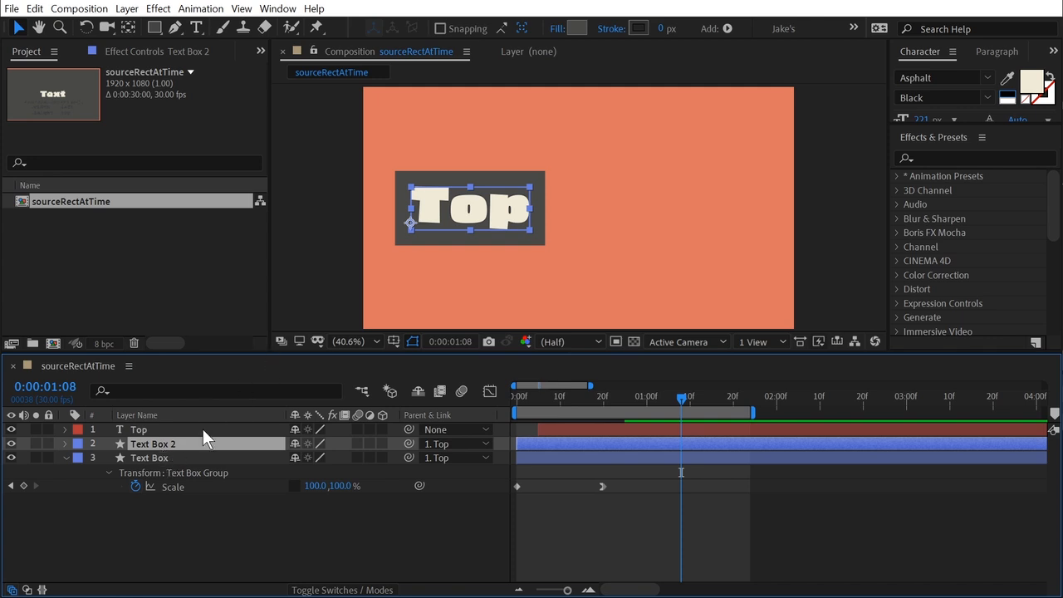
drag(174, 442, 188, 478)
key(Return)
text(Accent Box)
key(Return)
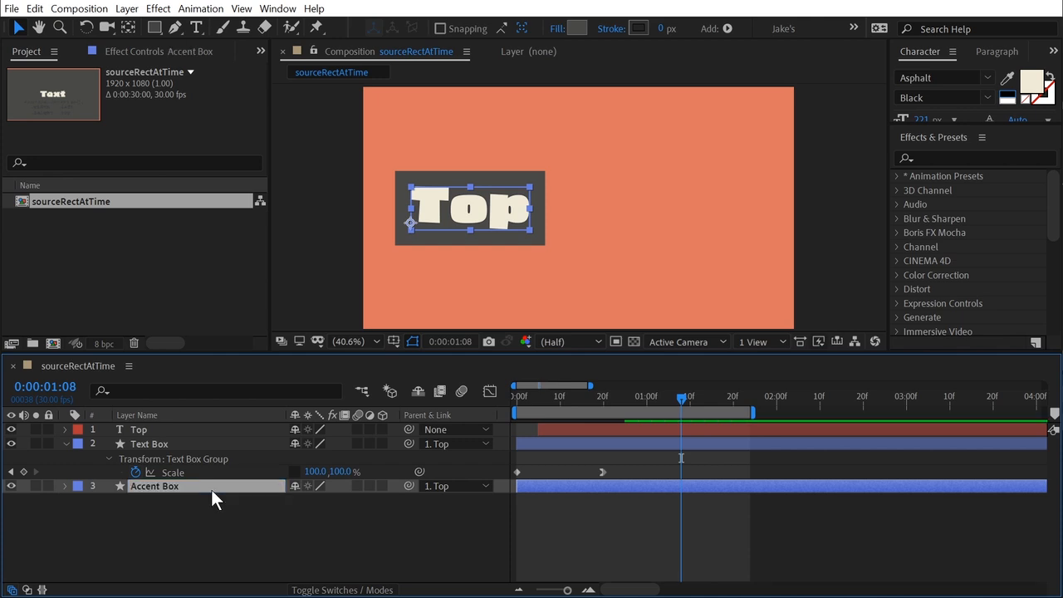
Shift the Top and Text Box layers about 24 frames later and go to about frame 4 to expose the Accent Box.
click(562, 443)
shift+click(569, 429)
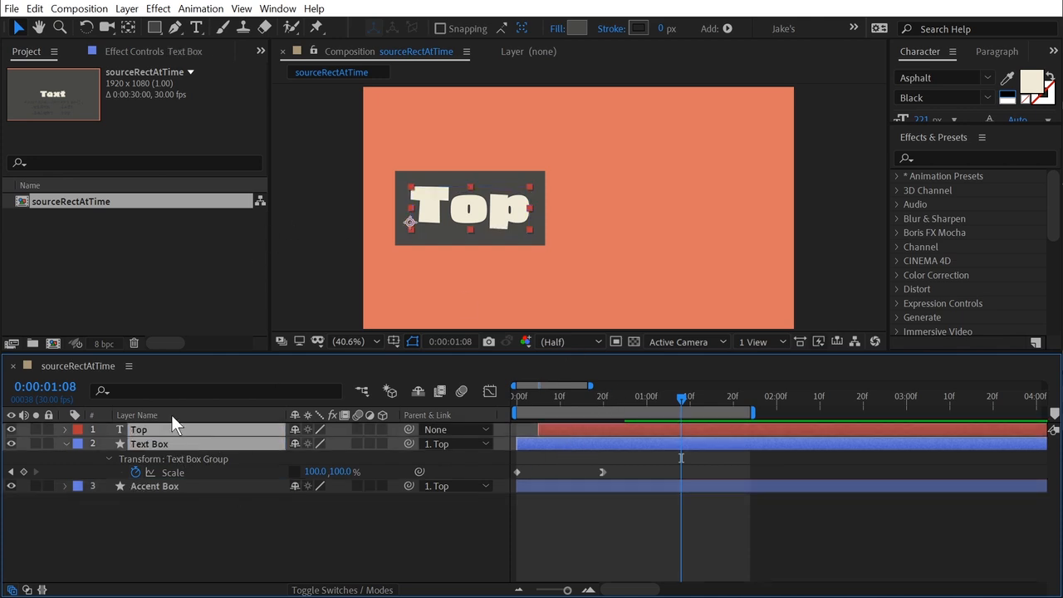
drag(551, 443, 654, 445)
drag(681, 396, 539, 396)
Recolour the Accent Box fill to match the text's cream colour, EEEBD8.
click(569, 483)
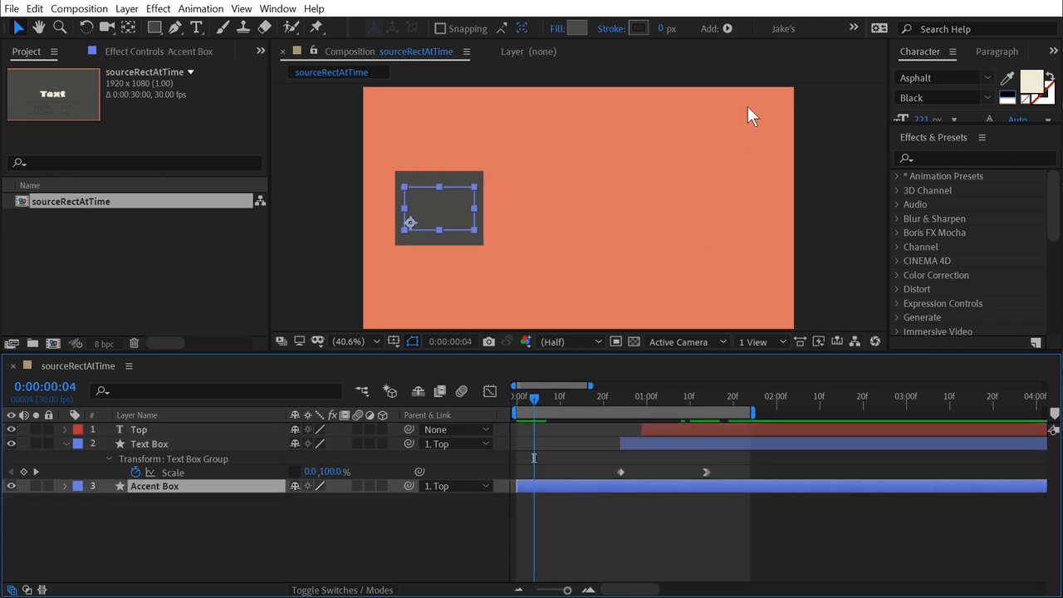
click(576, 28)
drag(645, 304, 577, 249)
click(941, 243)
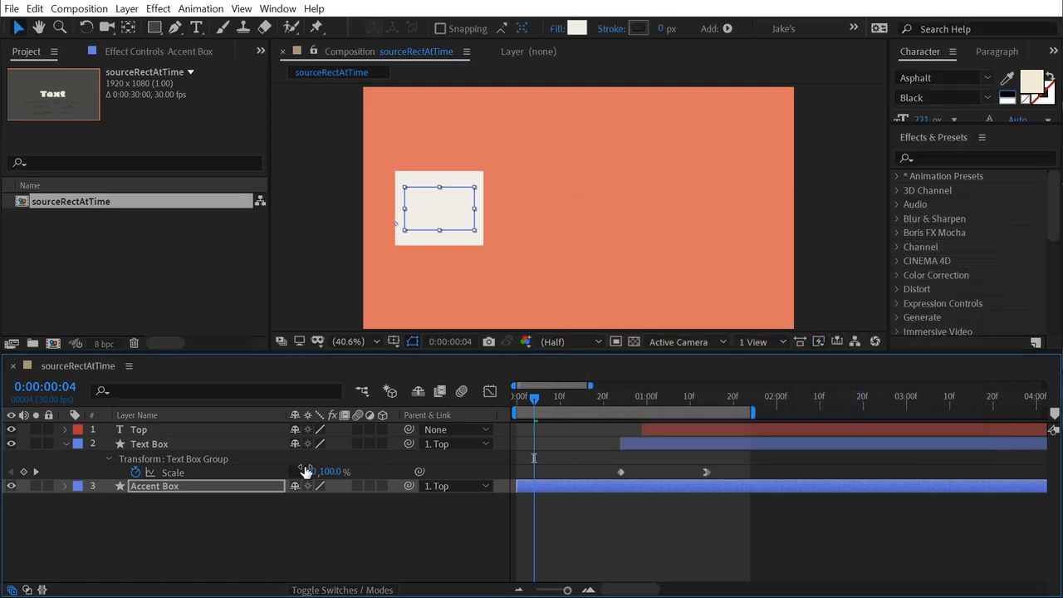
click(157, 431)
click(1028, 84)
key(Escape)
click(177, 486)
click(575, 27)
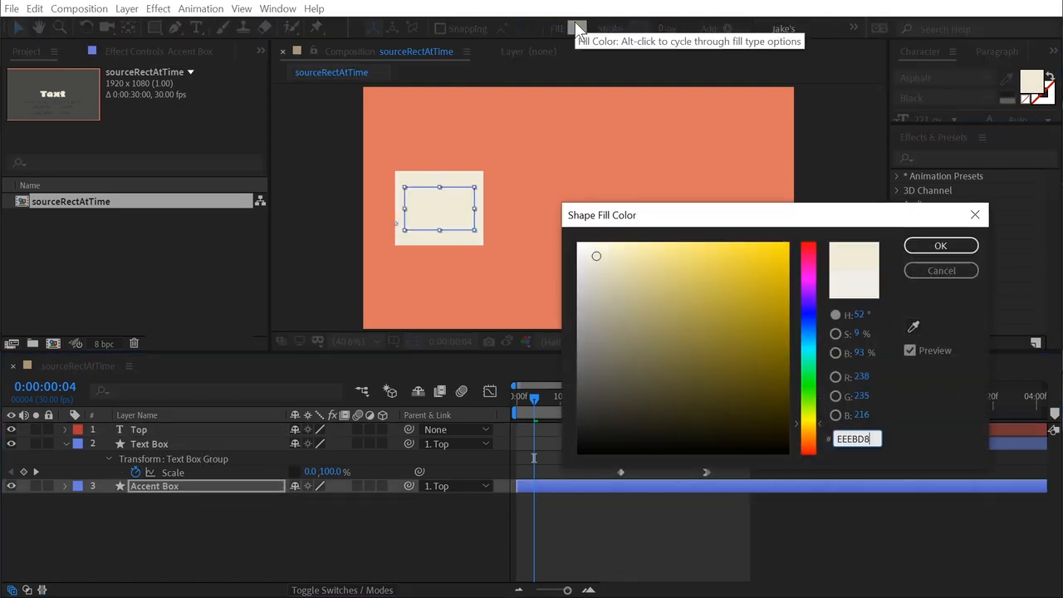
key(Escape)
Move the Top and Text Box layers together so Text Box starts at about frame 2, and preview the staggered reveal.
click(602, 497)
mouse_move(531, 396)
mouse_down()
mouse_move(516, 395)
mouse_move(530, 395)
mouse_up()
click(649, 442)
shift+click(665, 428)
drag(665, 431, 572, 439)
click(563, 503)
drag(529, 396, 511, 393)
key(space)
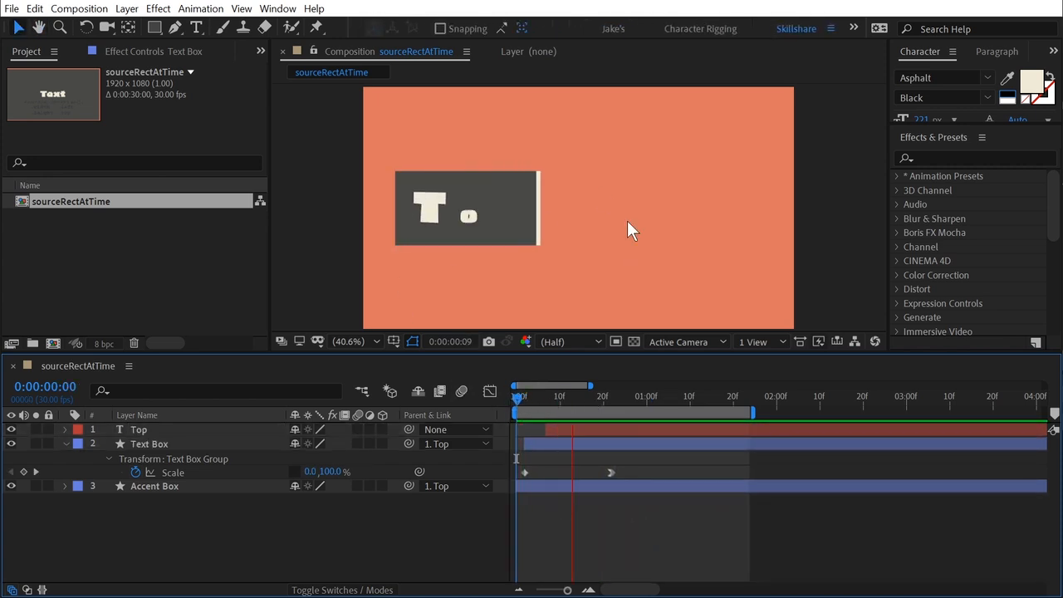
key(space)
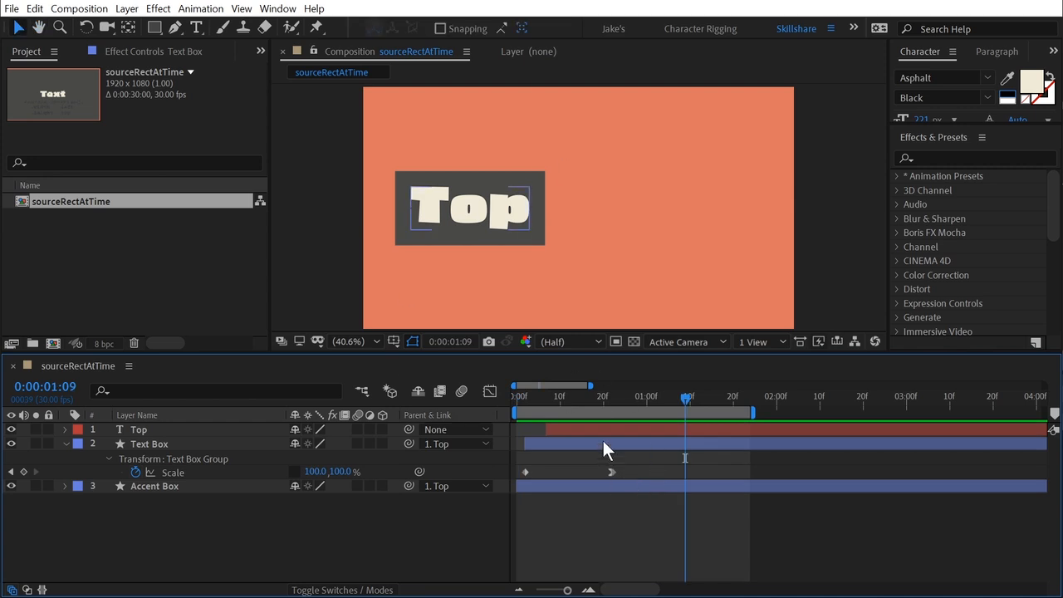
Replace the "Top" text with the person's full name and reduce the font size to 137 px.
double_click(500, 214)
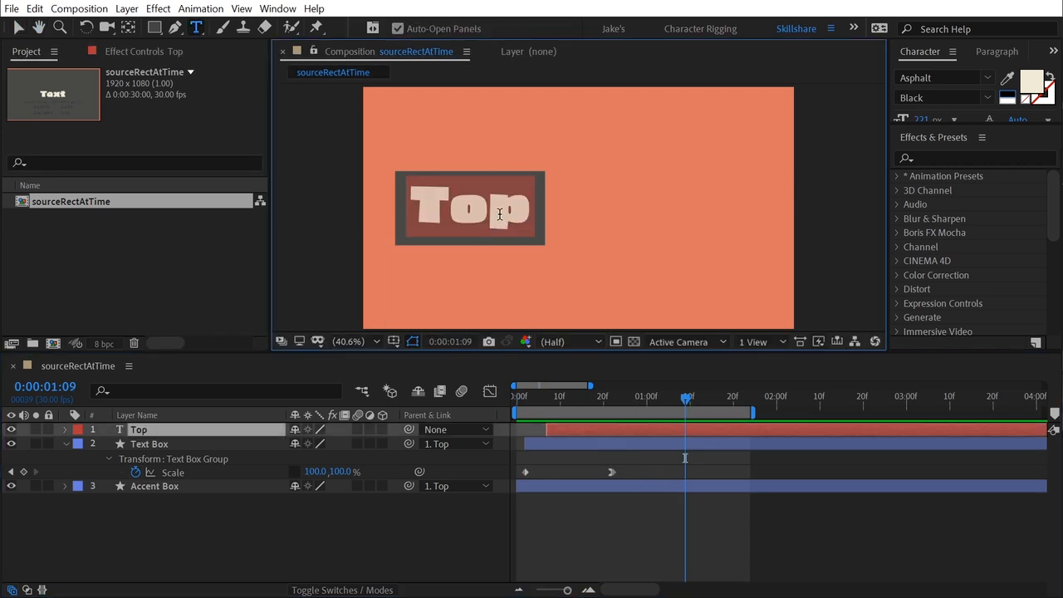
text(Jake Bartlett)
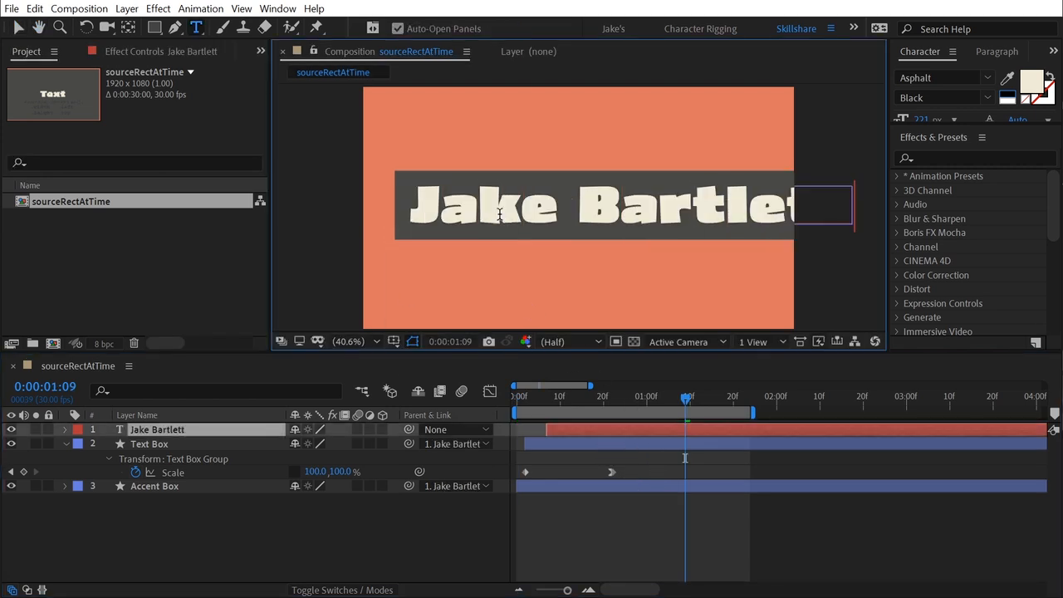
drag(922, 117, 852, 113)
Reposition the text with its boxes near the middle of the frame and preview the animation from frame 0.
key(v)
drag(572, 219, 608, 219)
drag(602, 397, 458, 396)
key(space)
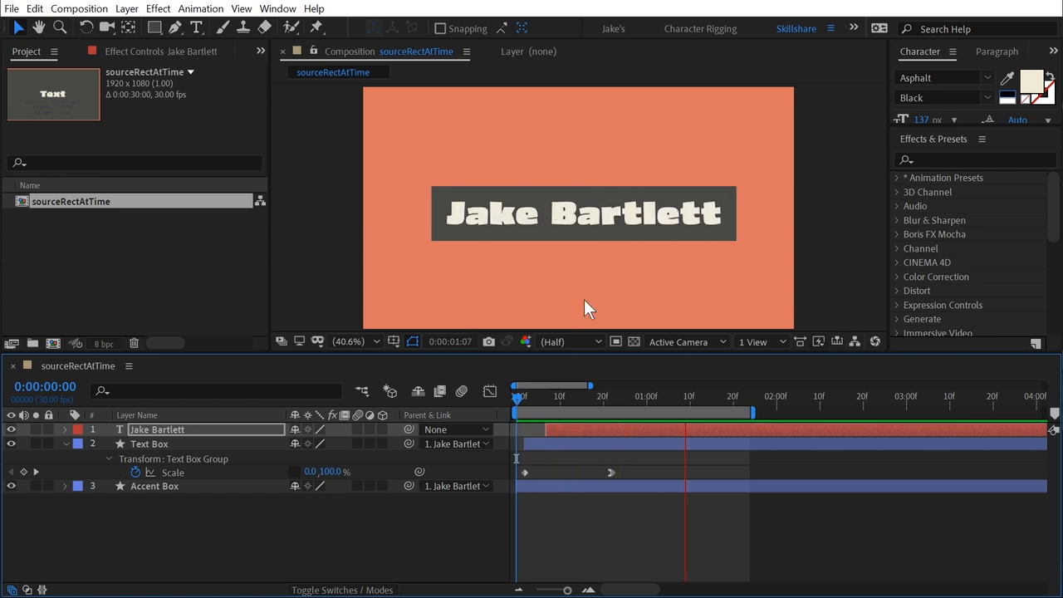
key(space)
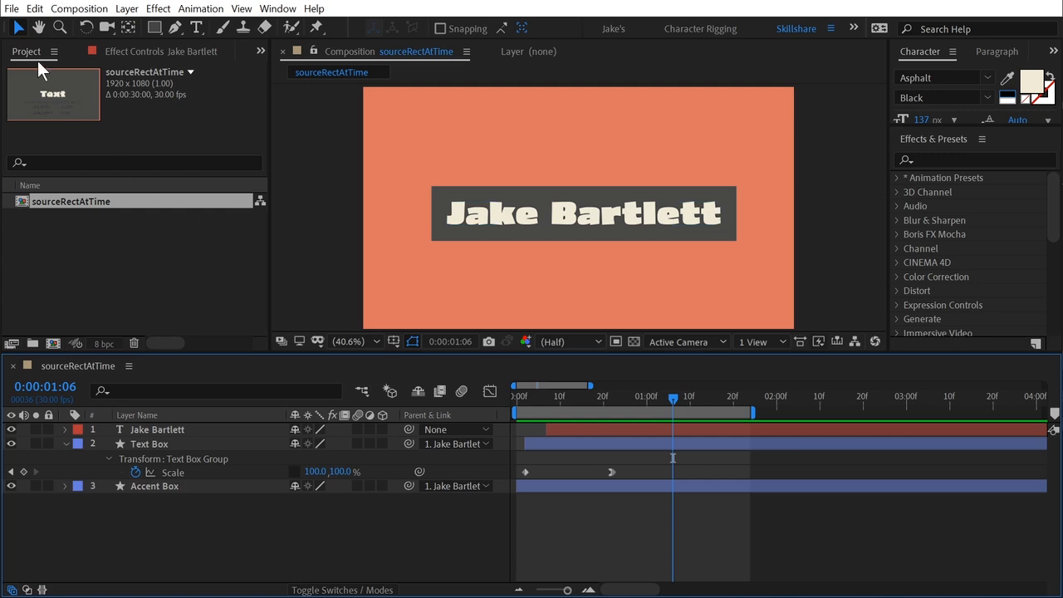
Try out Adobe After Effects Template Project (*.aet) as the Save As file type, and close the dialog without saving.
click(12, 8)
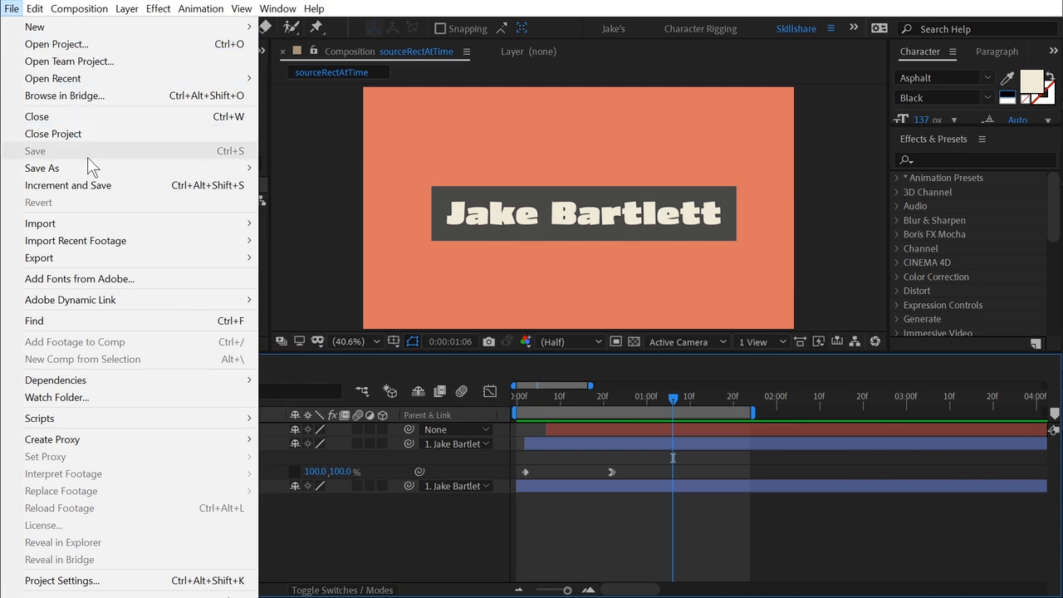
mouse_move(208, 167)
click(340, 163)
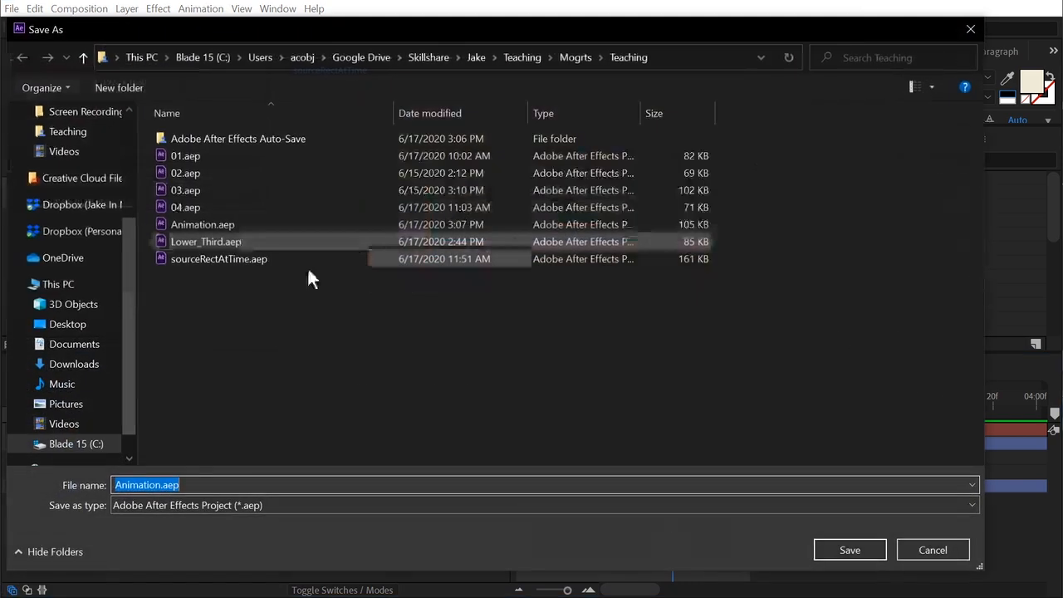
click(152, 505)
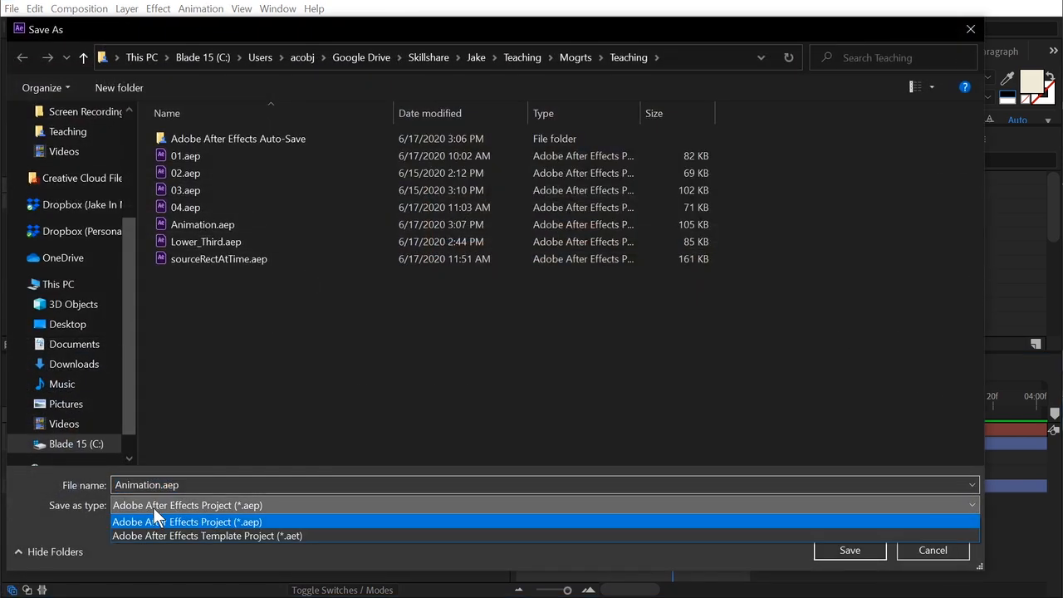
click(199, 536)
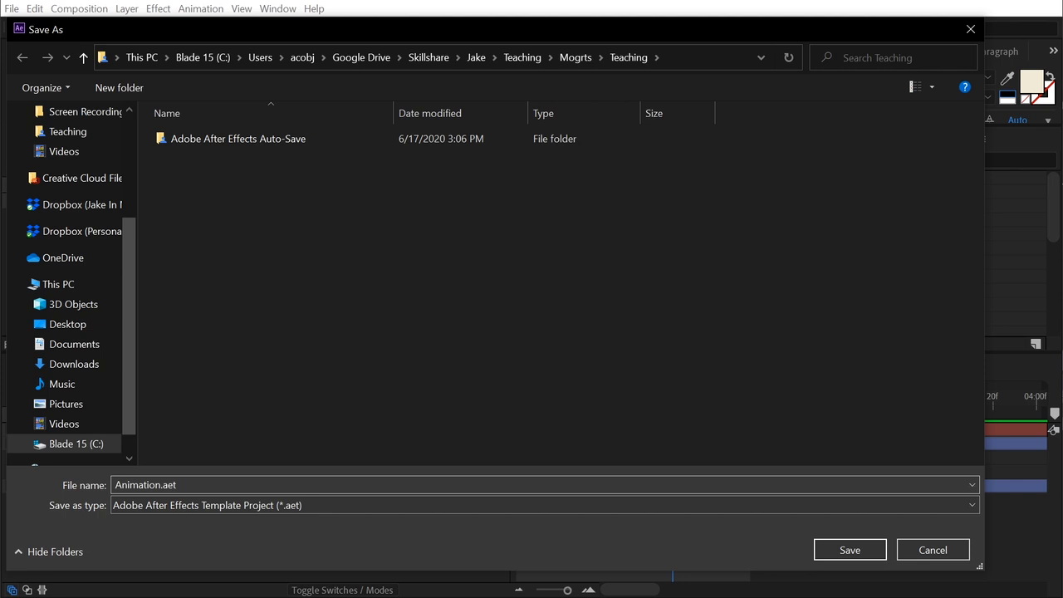
click(113, 485)
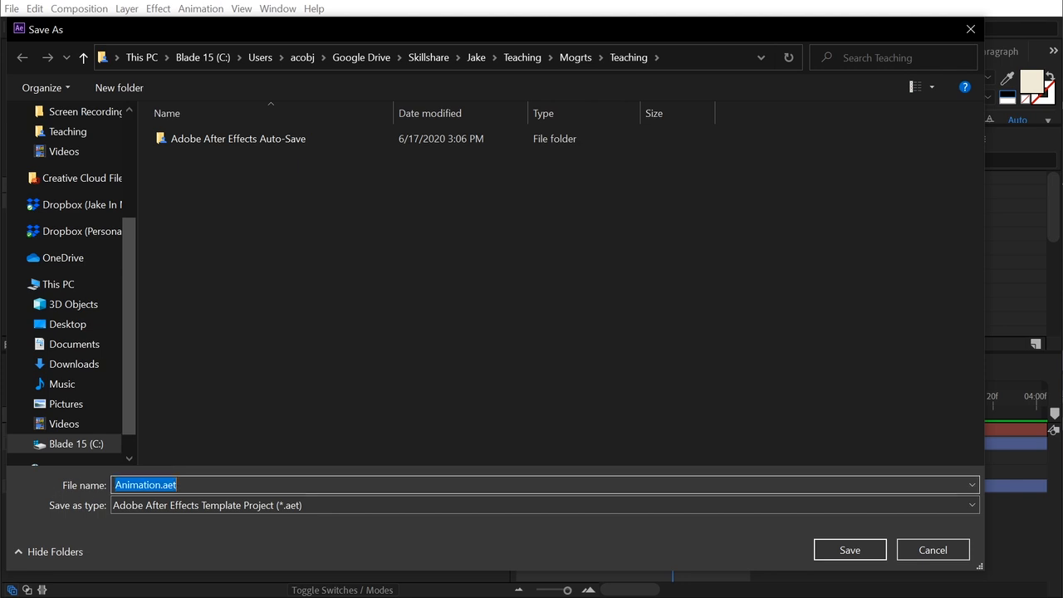
click(967, 30)
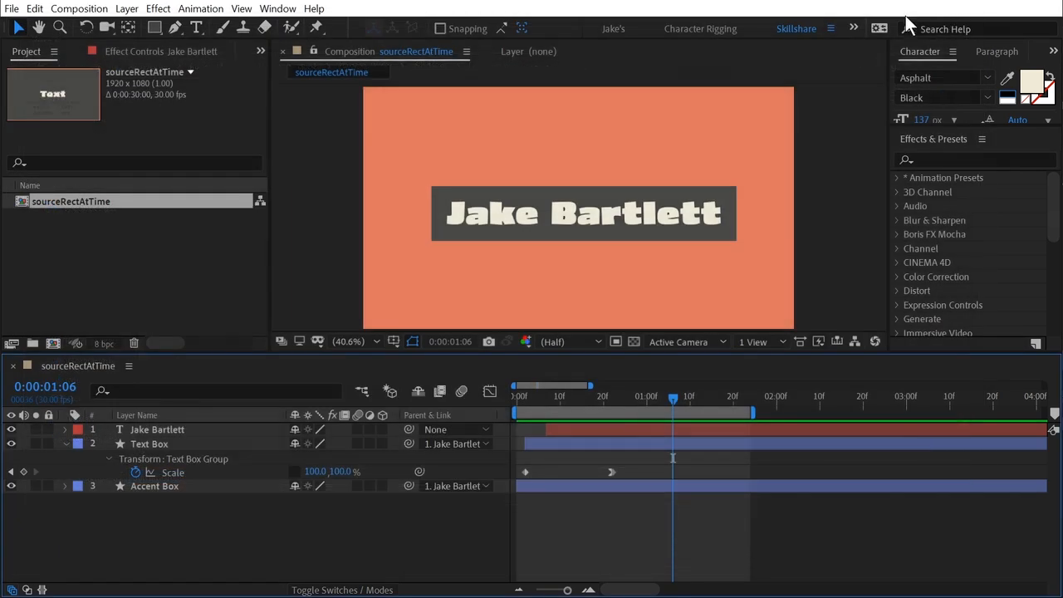
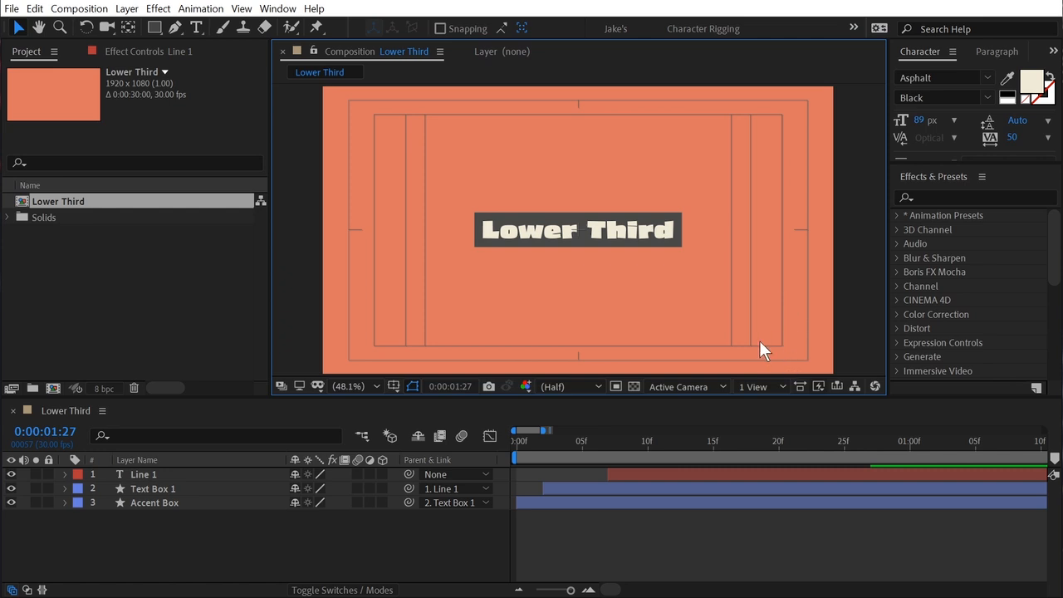
Move the Line 1 text with its box to the lower-left corner of the title-safe area and reduce its font size to 72 px.
click(568, 217)
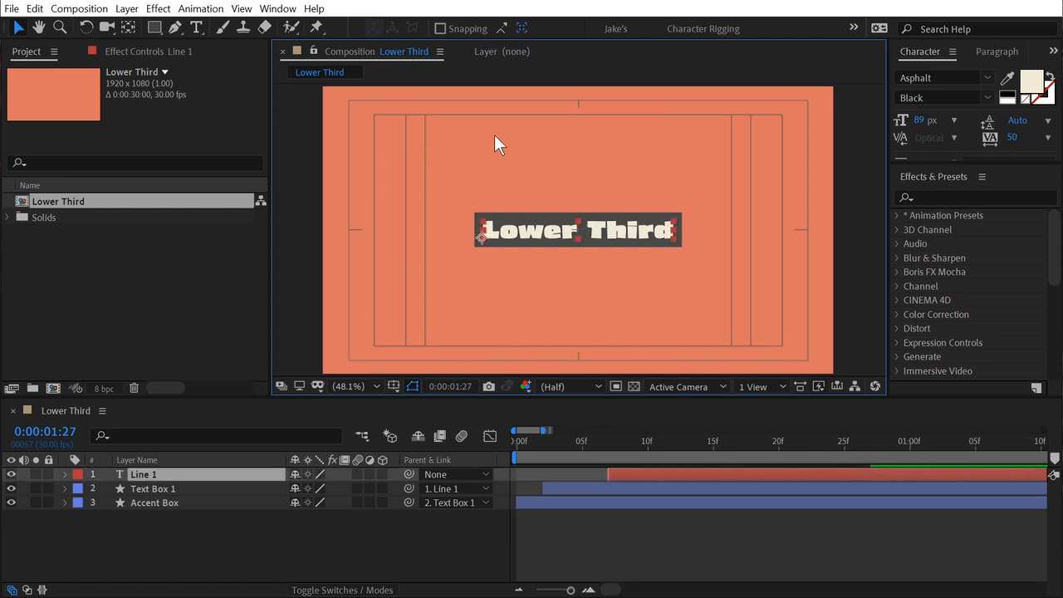
drag(560, 230, 445, 334)
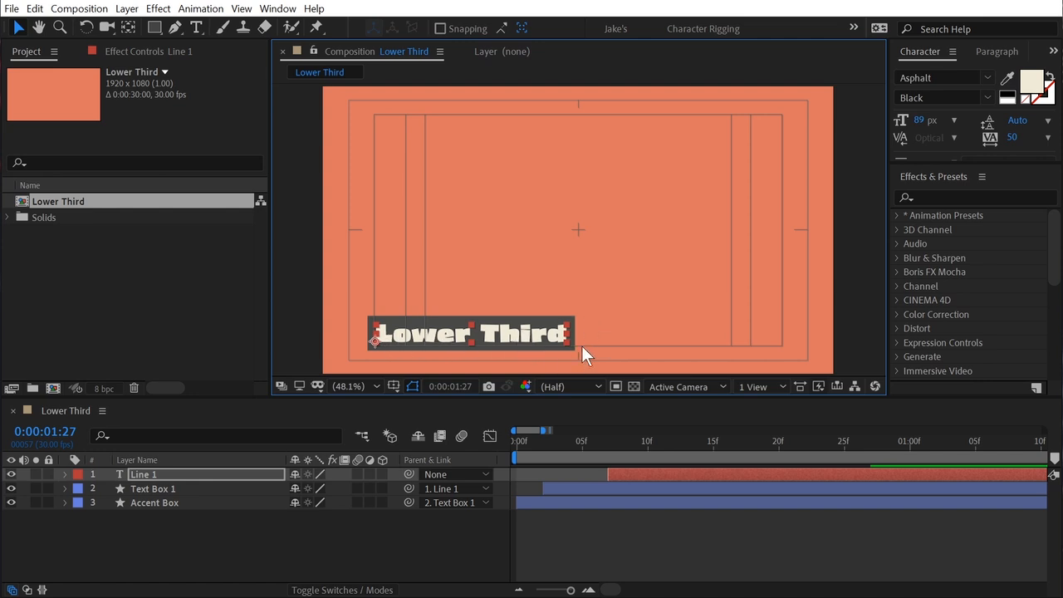
drag(541, 334, 541, 309)
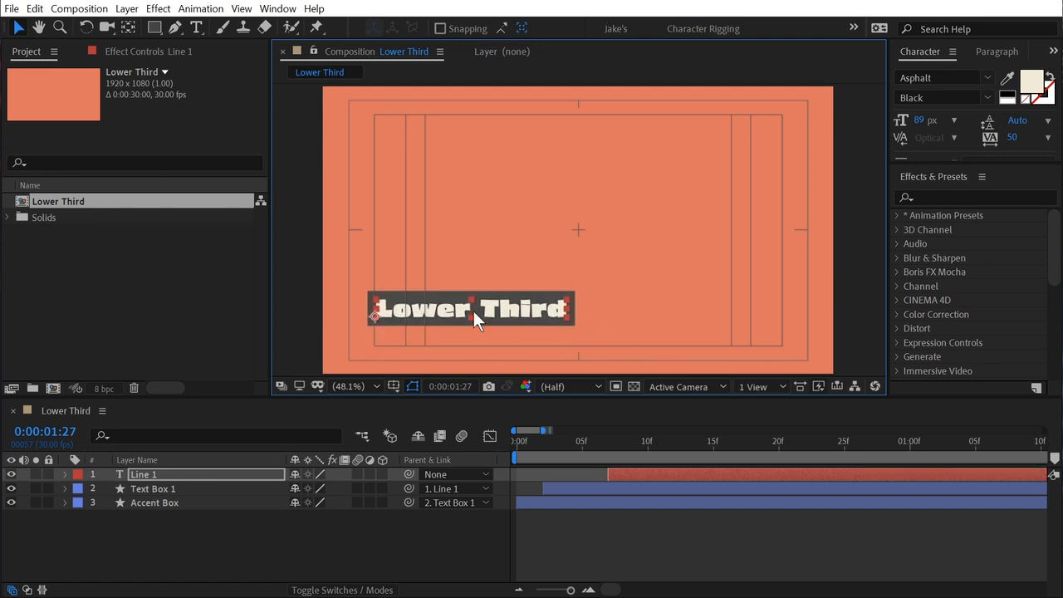
drag(918, 119, 895, 113)
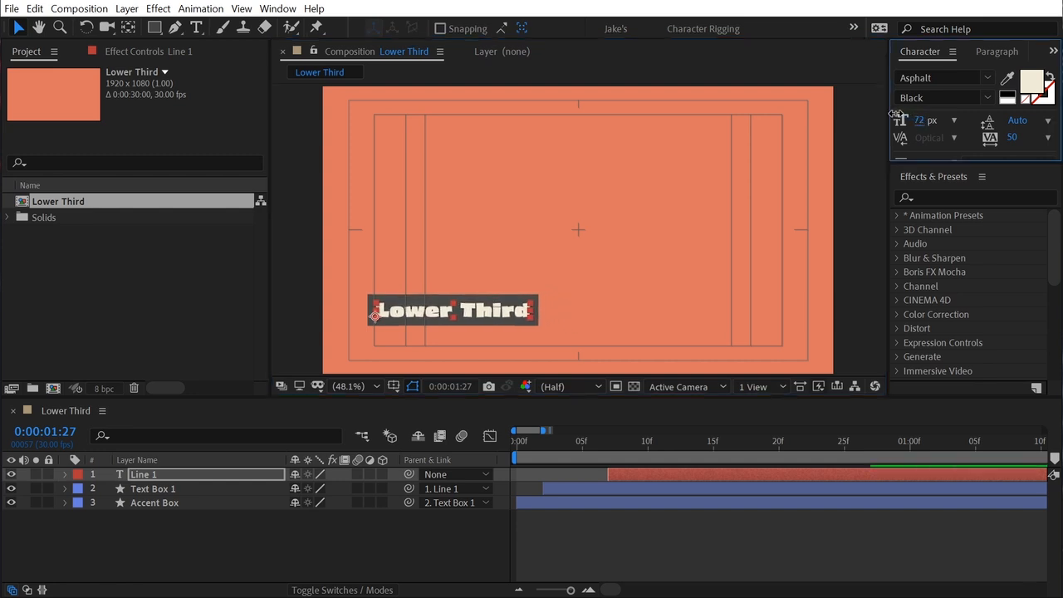
Replace the "Lower Third" text of Line 1 with the person's full name.
double_click(495, 309)
text(Jake Bartlett)
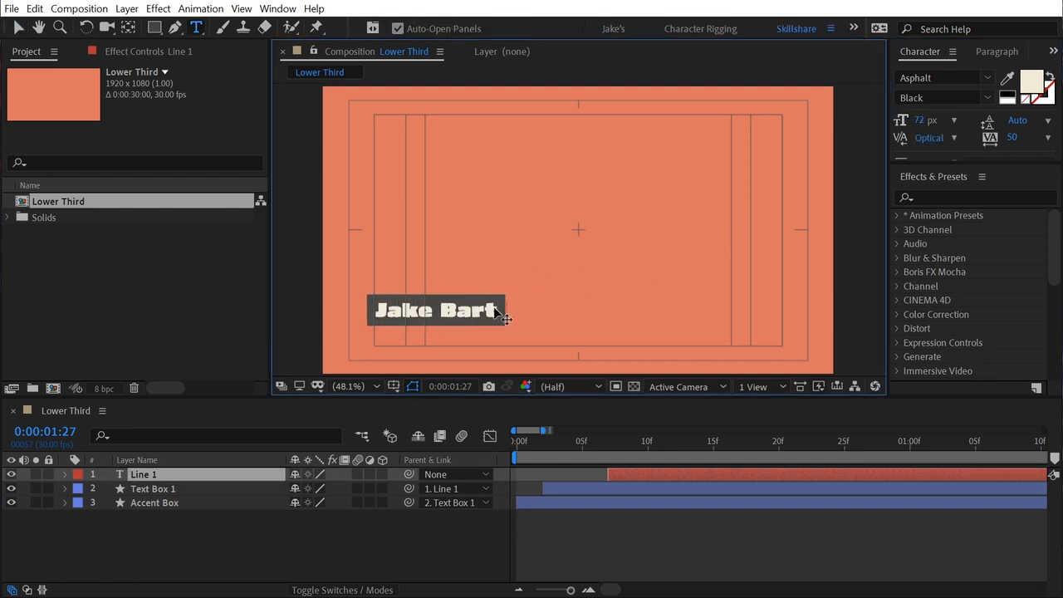
key(KP_Enter)
key(v)
click(590, 236)
Fine-tune the horizontal position of the Line 1 text against the left title-safe guide.
click(418, 308)
drag(417, 308, 615, 221)
scroll(615, 221, up, 4)
scroll(607, 230, up, 4)
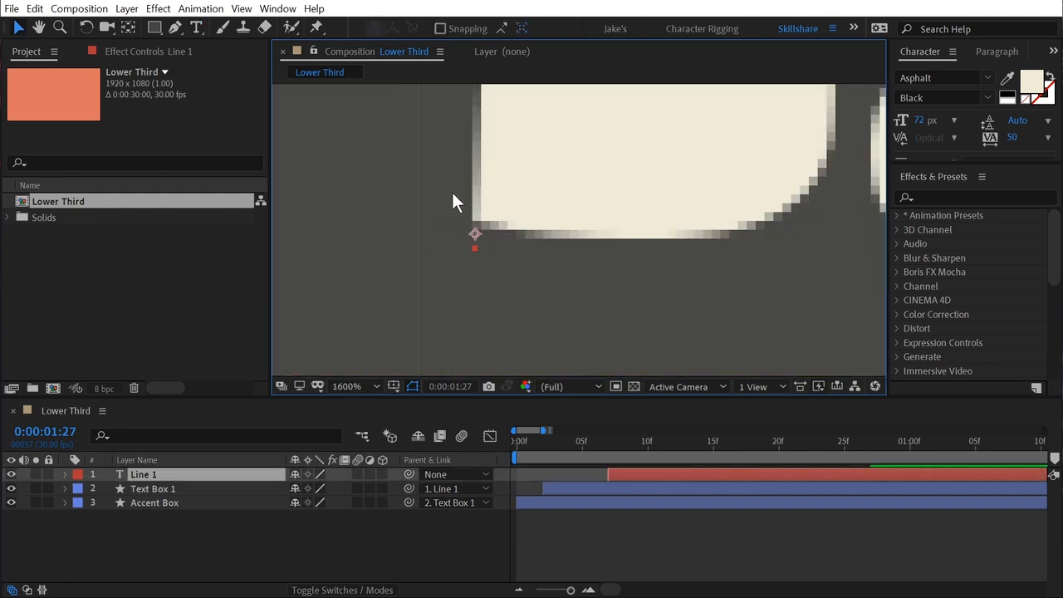
scroll(453, 199, down, 2)
scroll(540, 208, down, 1)
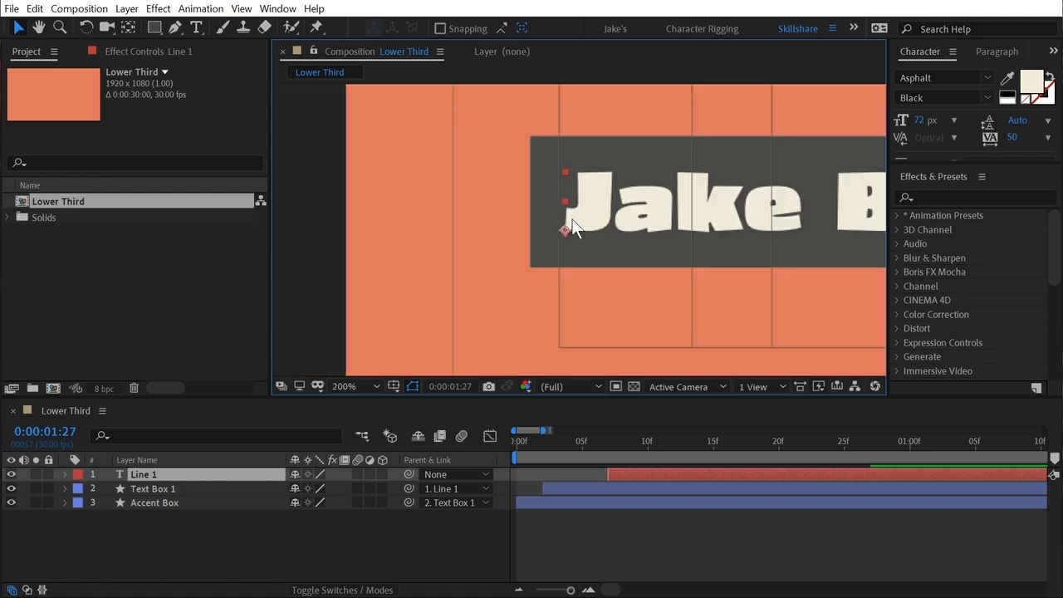
scroll(571, 226, up, 1)
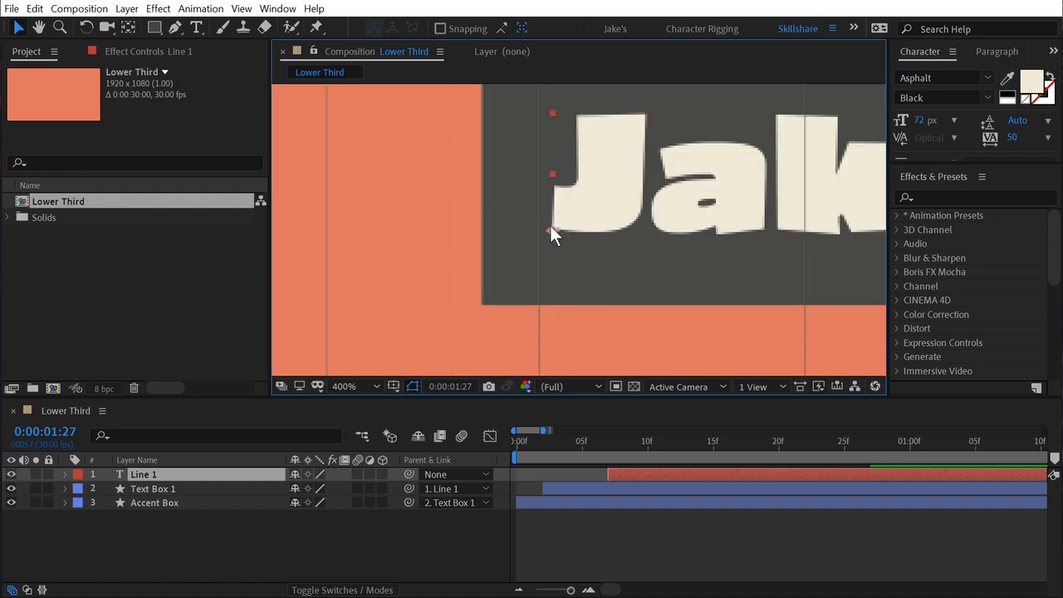
mouse_move(579, 216)
mouse_down()
mouse_move(568, 215)
mouse_move(583, 215)
mouse_up()
scroll(623, 232, down, 2)
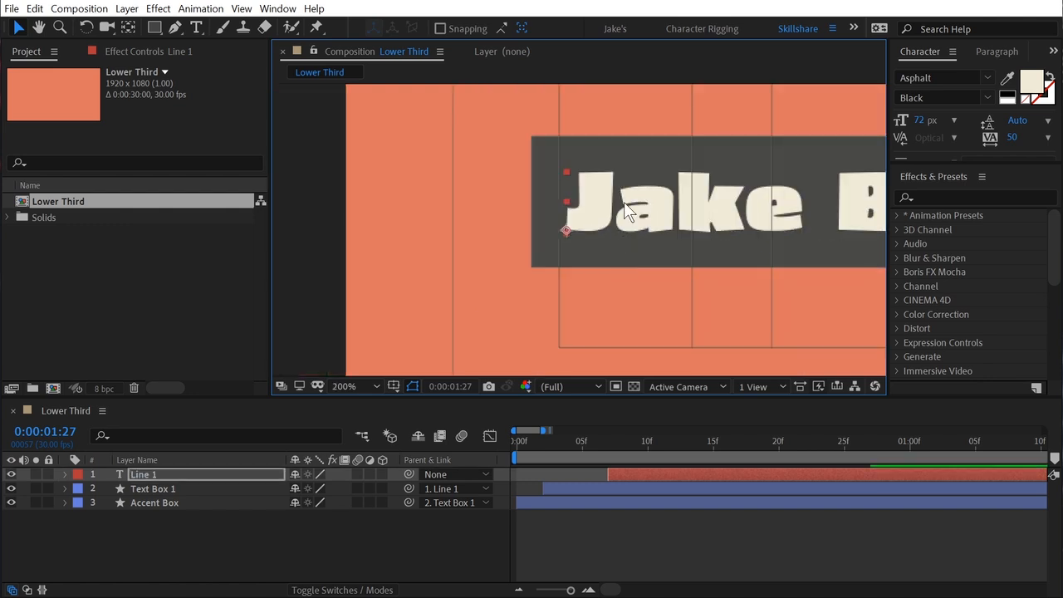
scroll(581, 230, down, 2)
drag(707, 247, 573, 271)
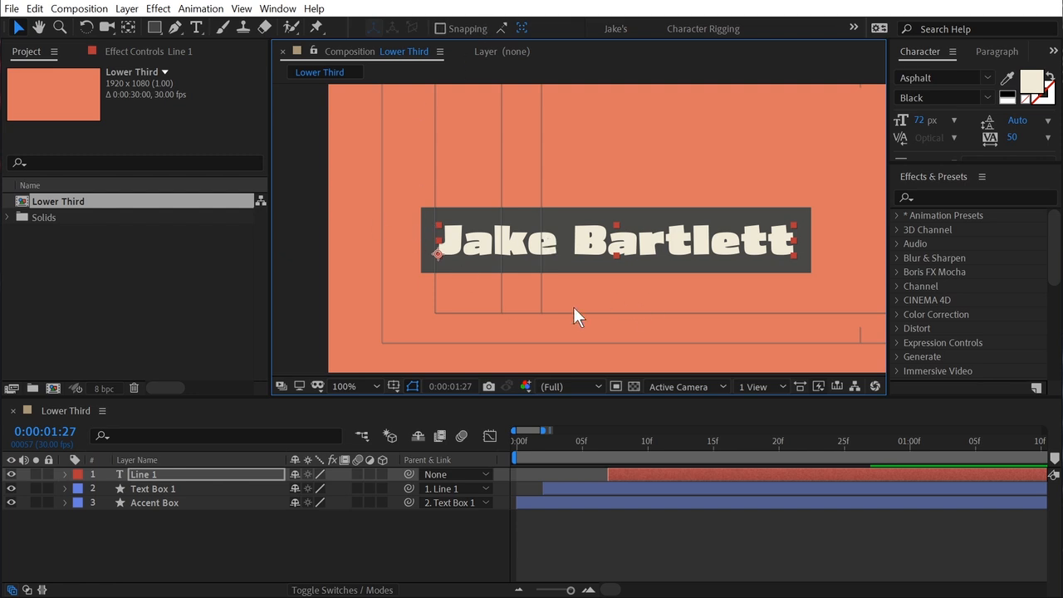
drag(520, 275, 467, 303)
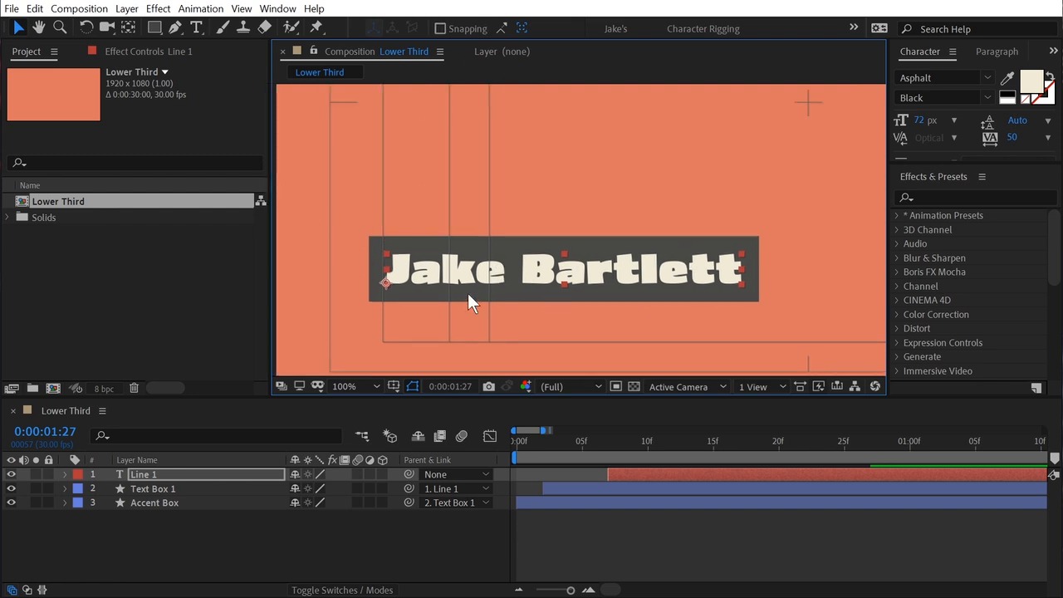
Duplicate the Line 1 and Text Box 1 layers and place Text Box 2 directly below Line 2 in the layer stack.
click(160, 490)
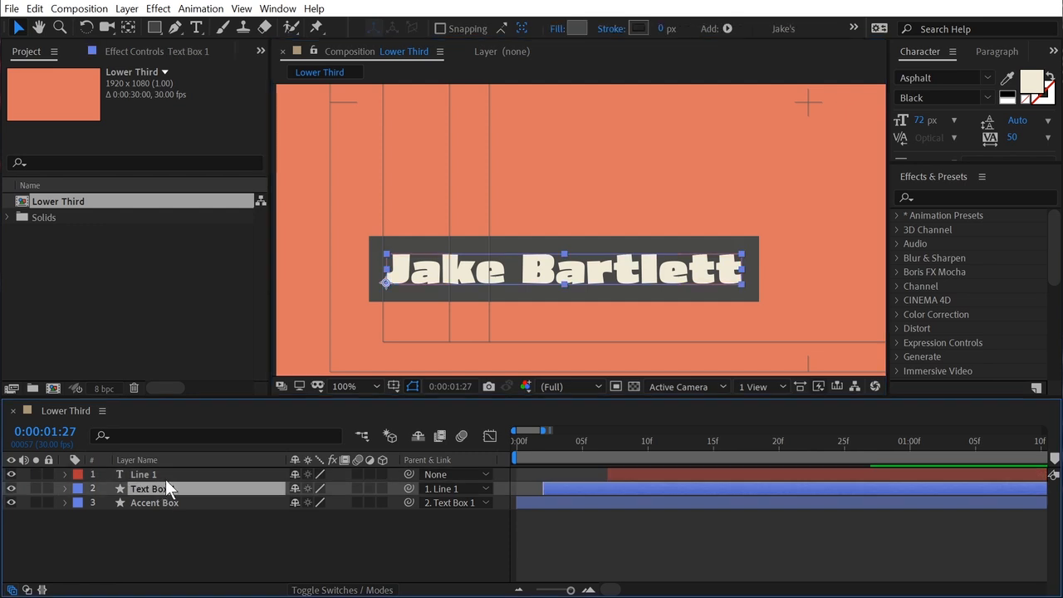
shift+click(123, 478)
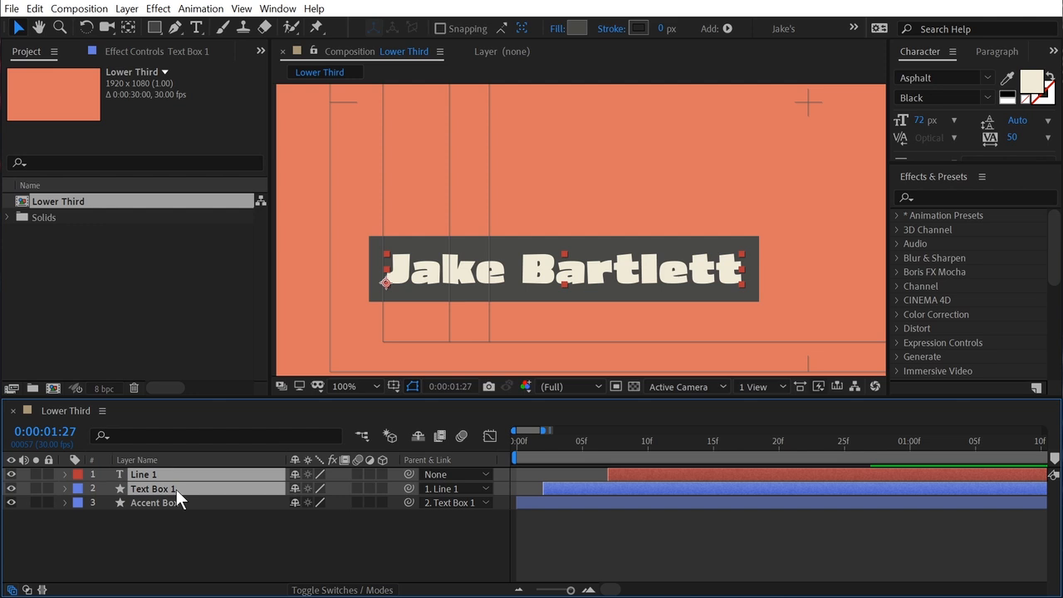
key(ctrl+d)
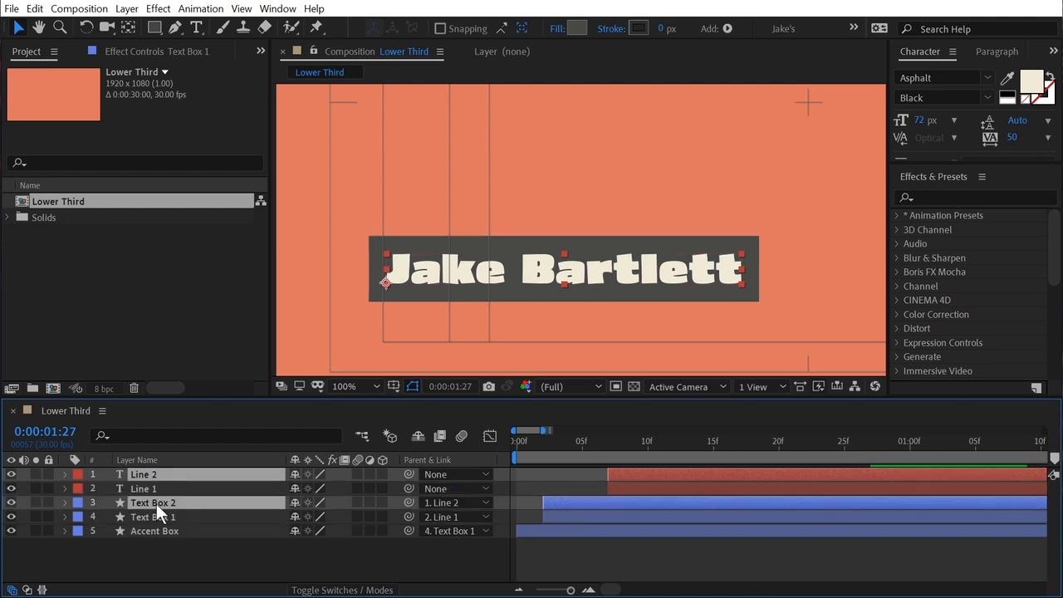
drag(175, 504, 176, 480)
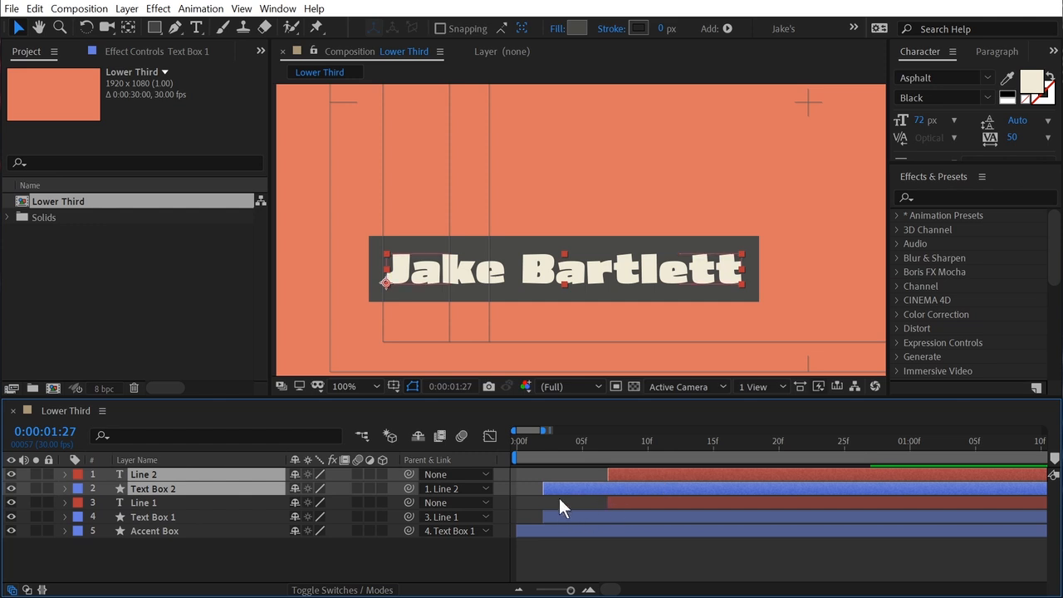
Change the Line 2 text to "Motion Designer" and move it above the name line in the frame.
click(151, 478)
double_click(171, 476)
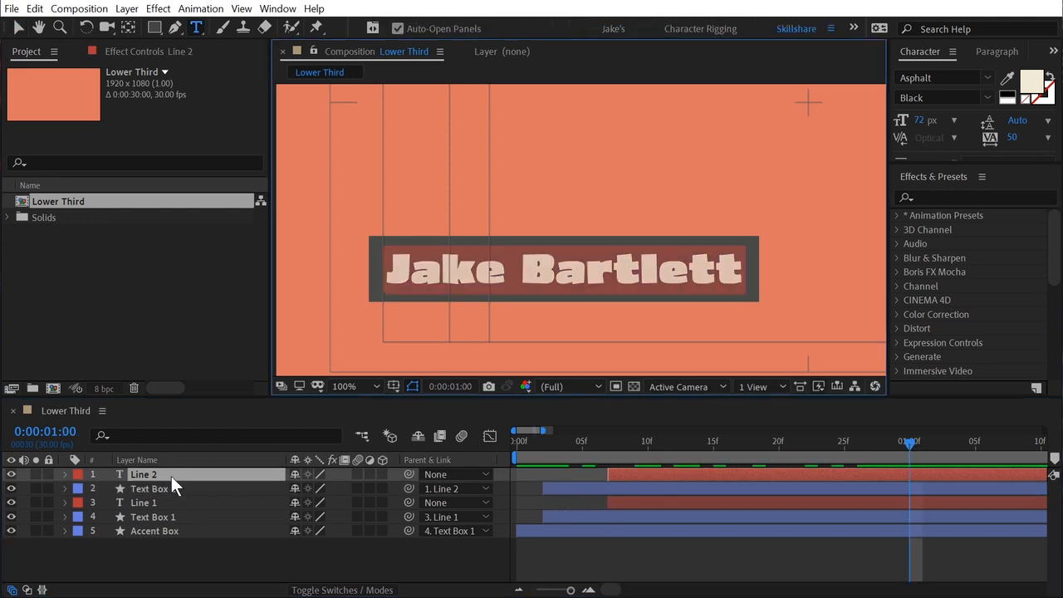
text(Motion Designer)
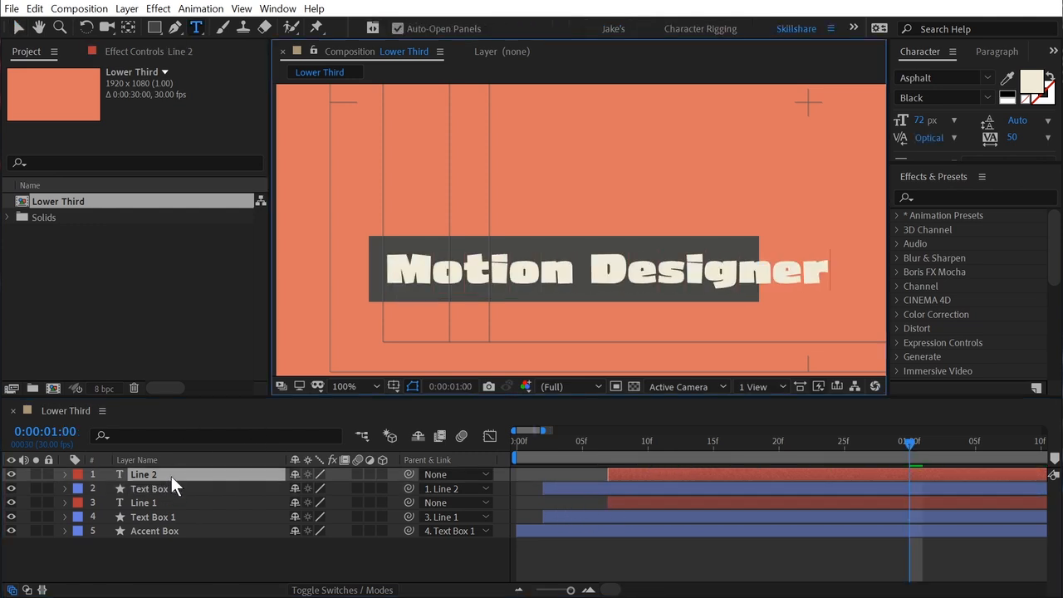
key(KP_Enter)
drag(561, 264, 565, 158)
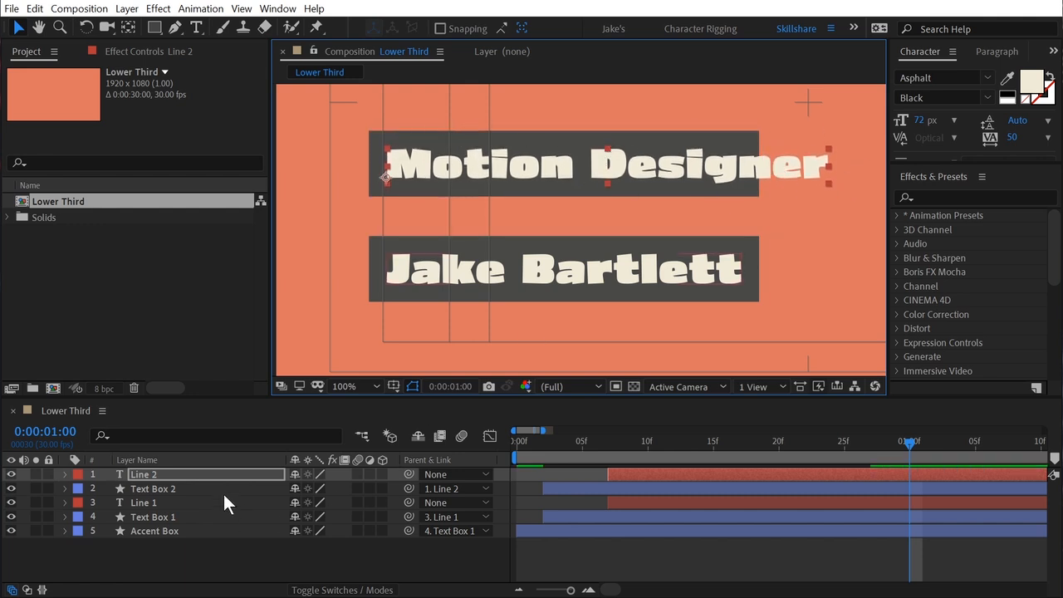
Reveal the expressions of Text Box 2 and make its Size expression reference the layer "Line 2".
click(183, 488)
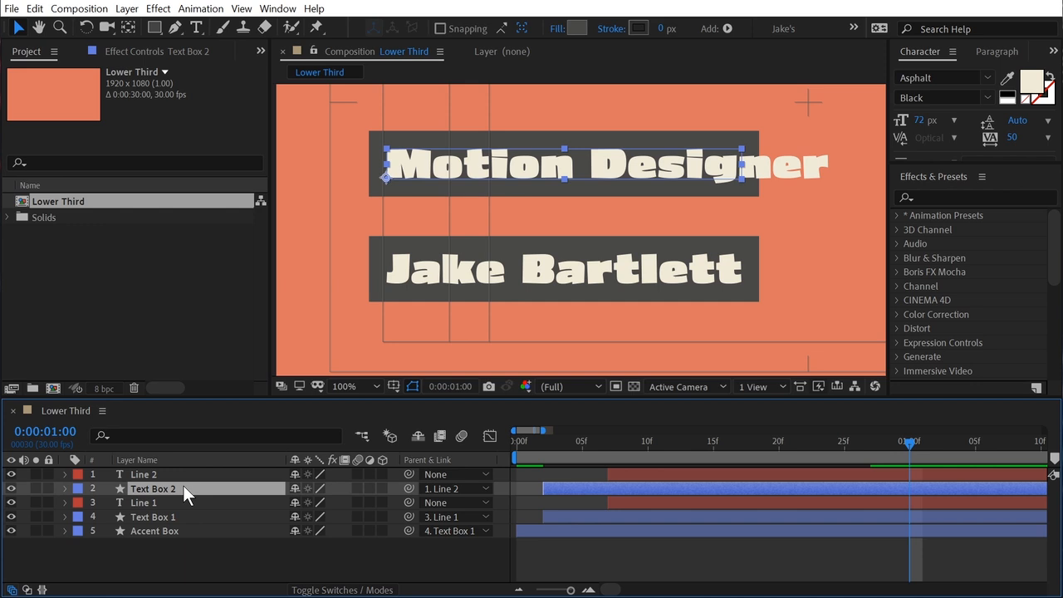
click(249, 500)
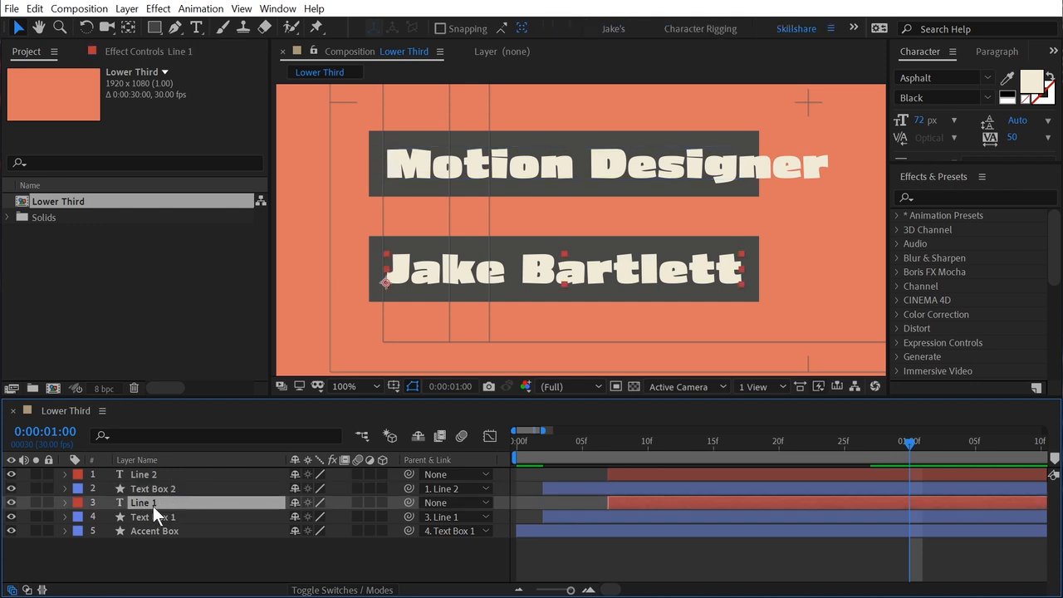
click(255, 491)
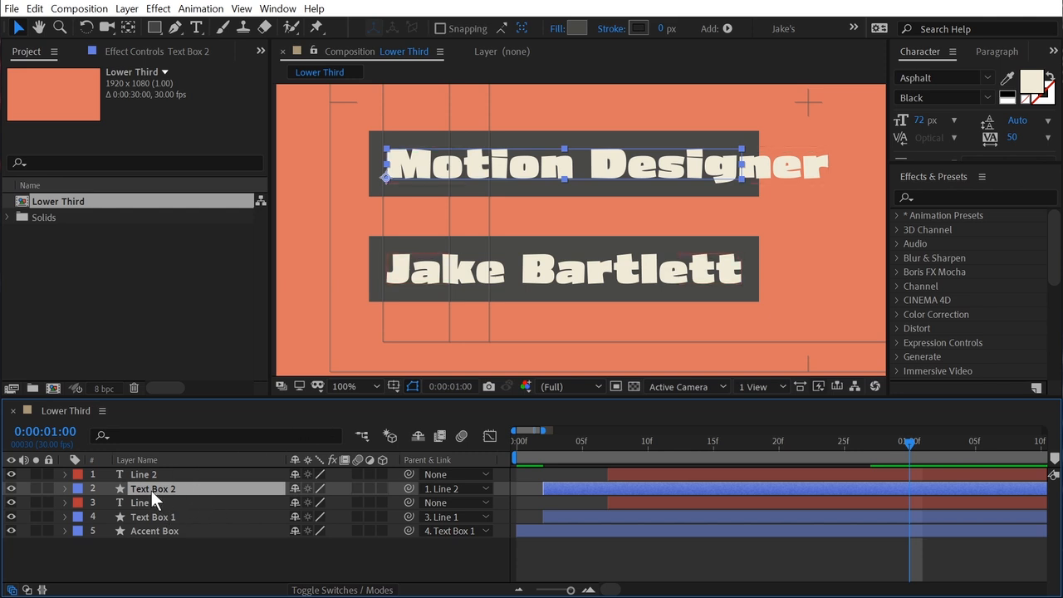
key(e)
key(e)
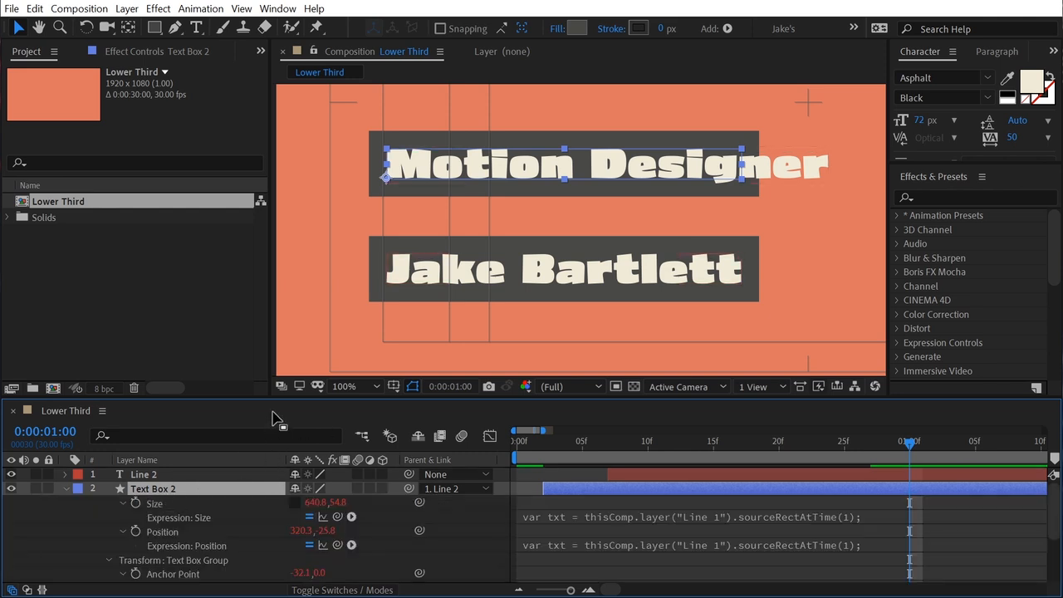
drag(280, 399, 283, 282)
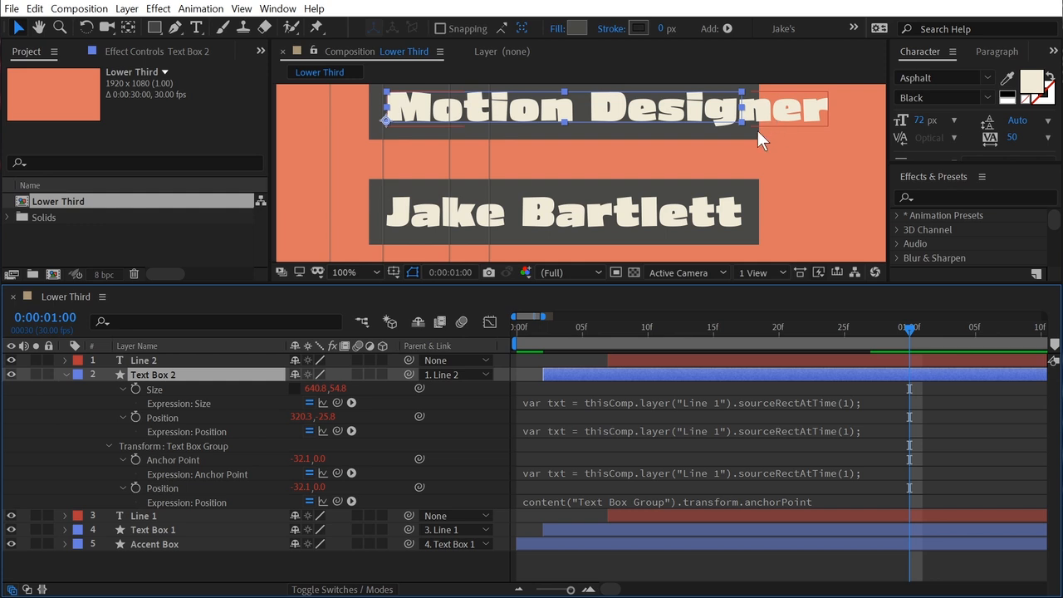
click(715, 400)
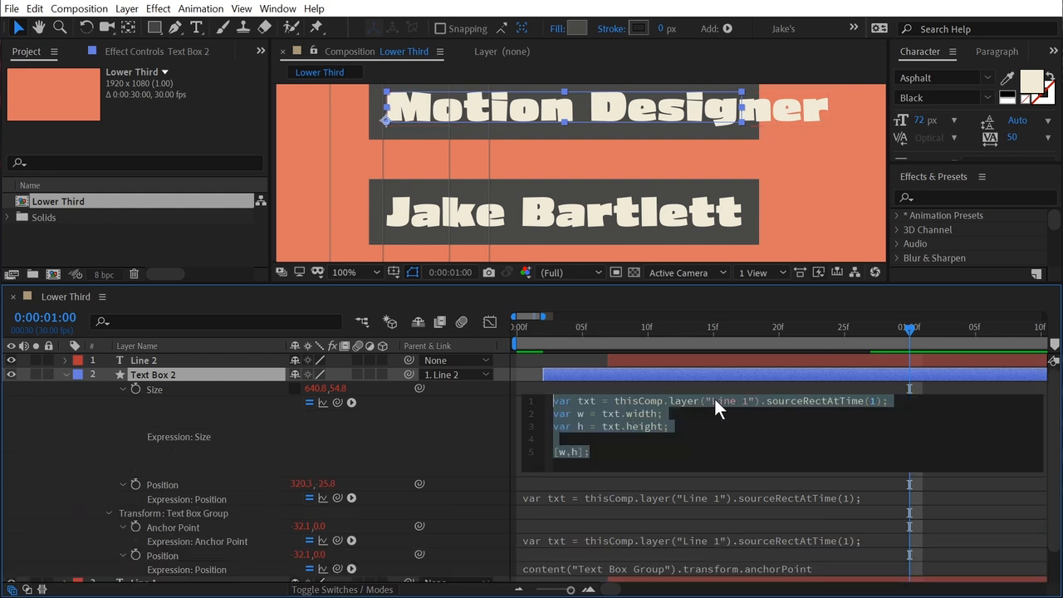
click(821, 400)
double_click(746, 402)
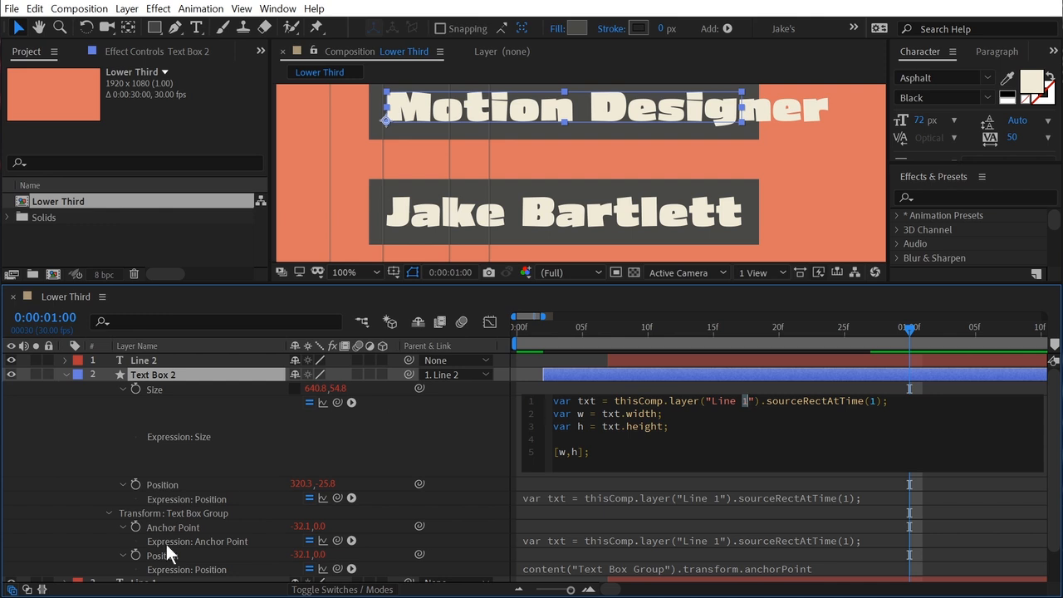
text(2)
Make the rectangle Position and group Anchor Point expressions of Text Box 2 reference "Line 2", and collapse the layer.
click(714, 499)
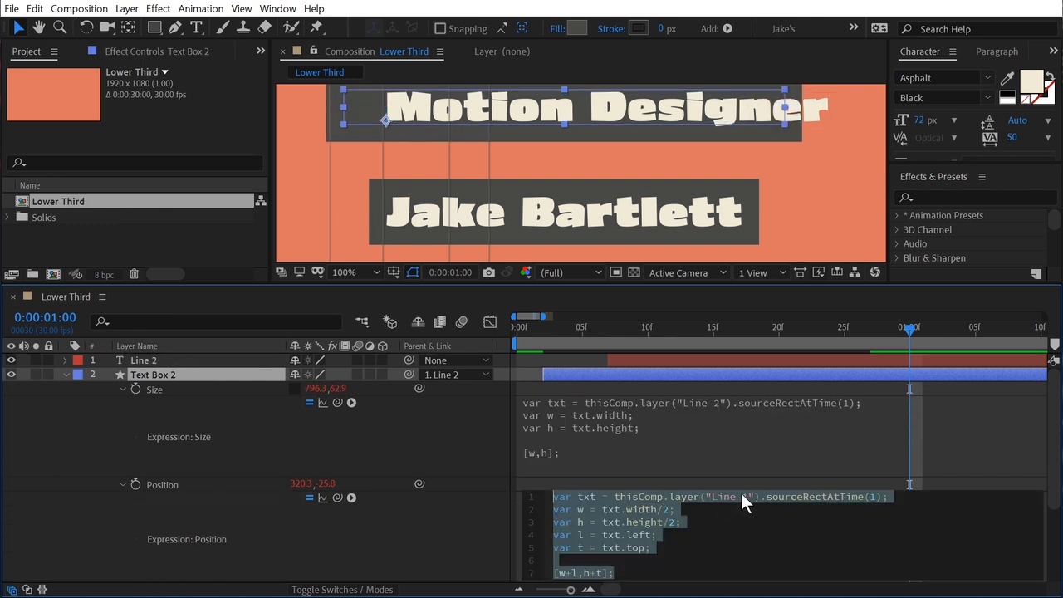
double_click(743, 496)
text(2)
click(455, 496)
scroll(455, 496, down, 2)
click(719, 529)
double_click(746, 534)
text(2)
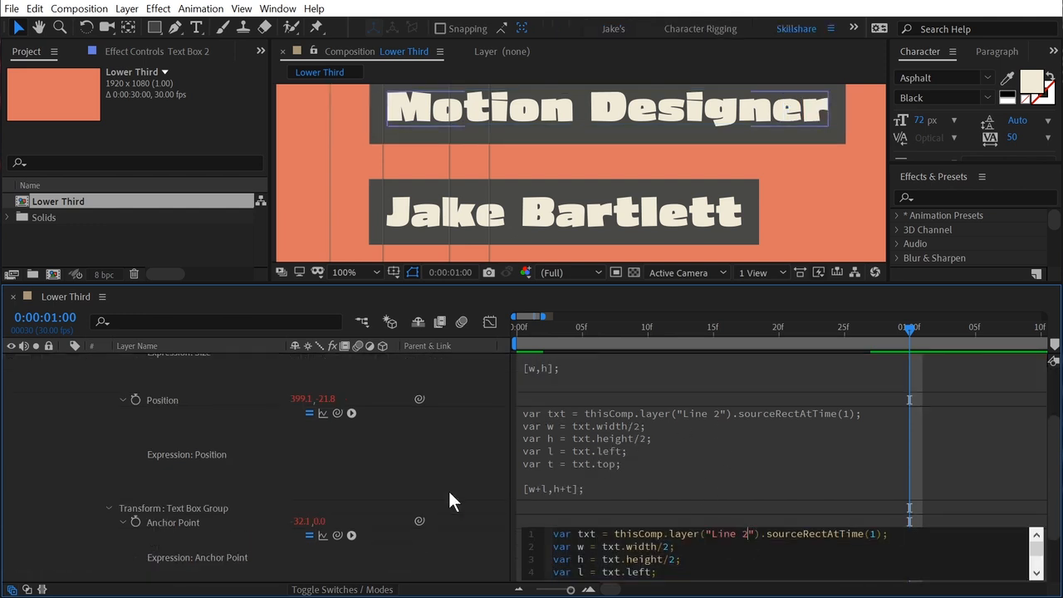
click(410, 463)
scroll(507, 485, up, 2)
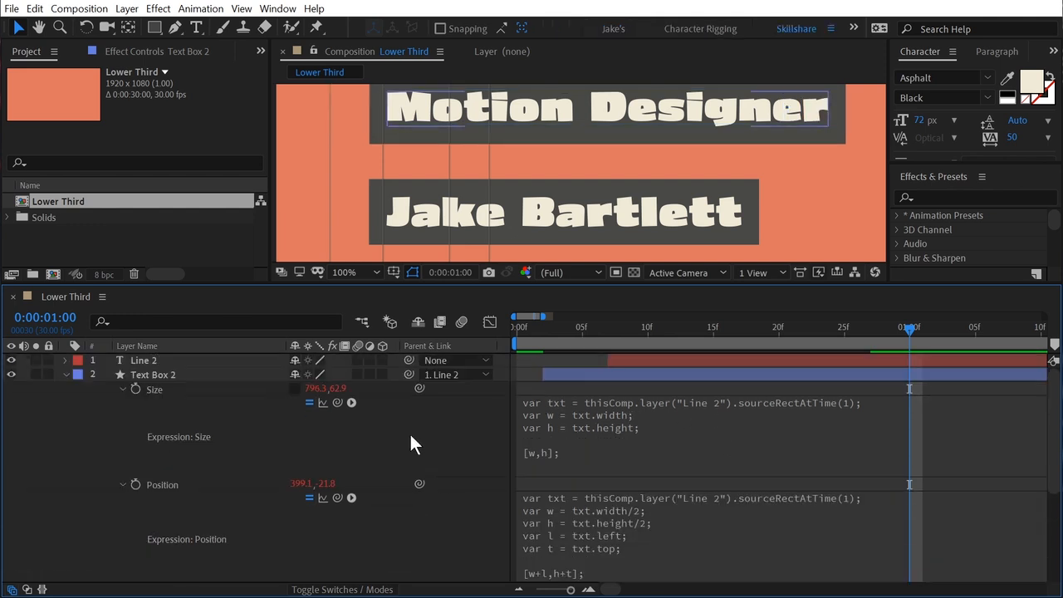
click(65, 375)
Scrub back to frame 28 and set the font size of the "Motion Designer" text to 48 px.
drag(911, 328, 883, 353)
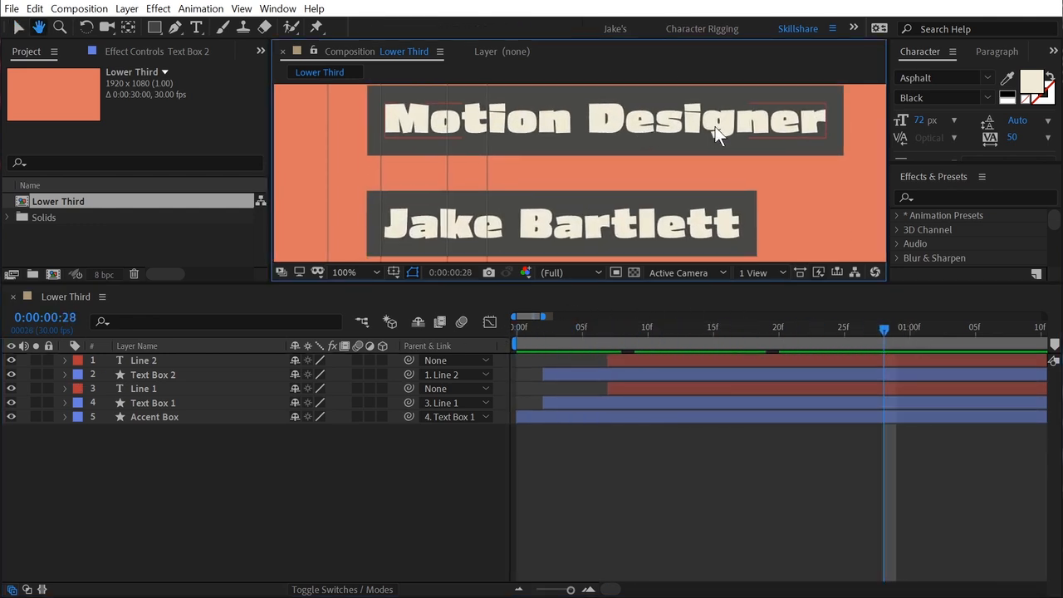
click(717, 129)
drag(919, 118, 893, 121)
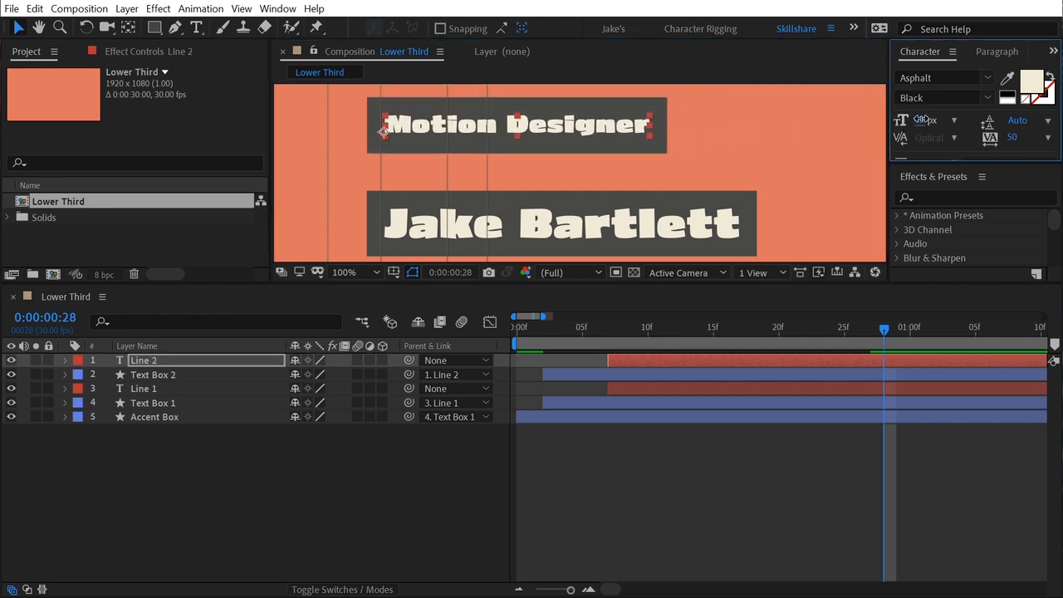
click(920, 122)
text(48)
key(Return)
Move the "Motion Designer" text with its box directly beneath the name line so the two boxes meet.
drag(554, 128, 554, 222)
key(space)
drag(554, 222, 570, 185)
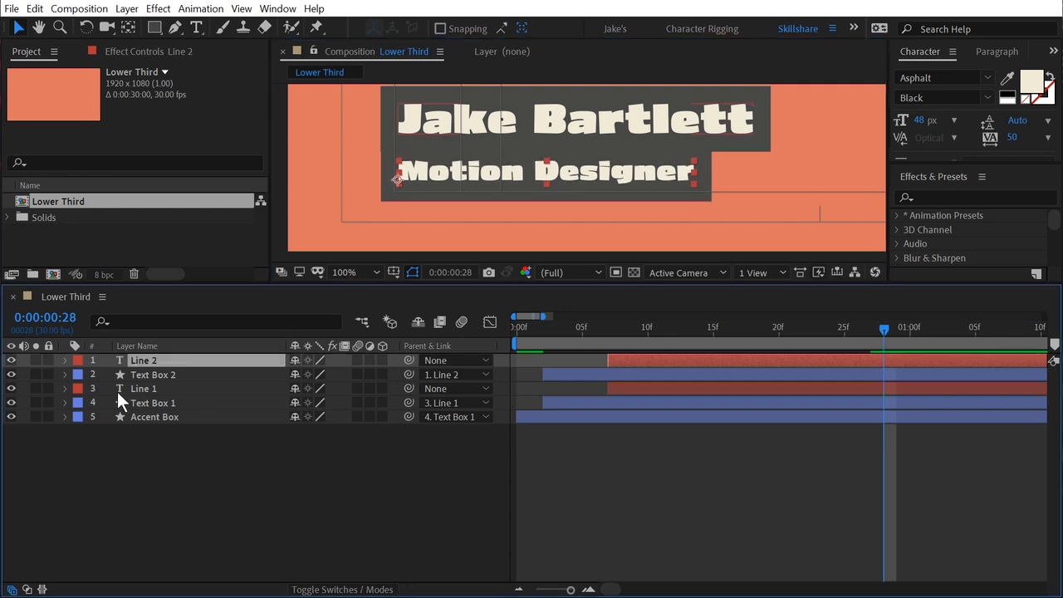
Parent the Line 2 layer to Line 1 and reveal its Position property.
click(442, 120)
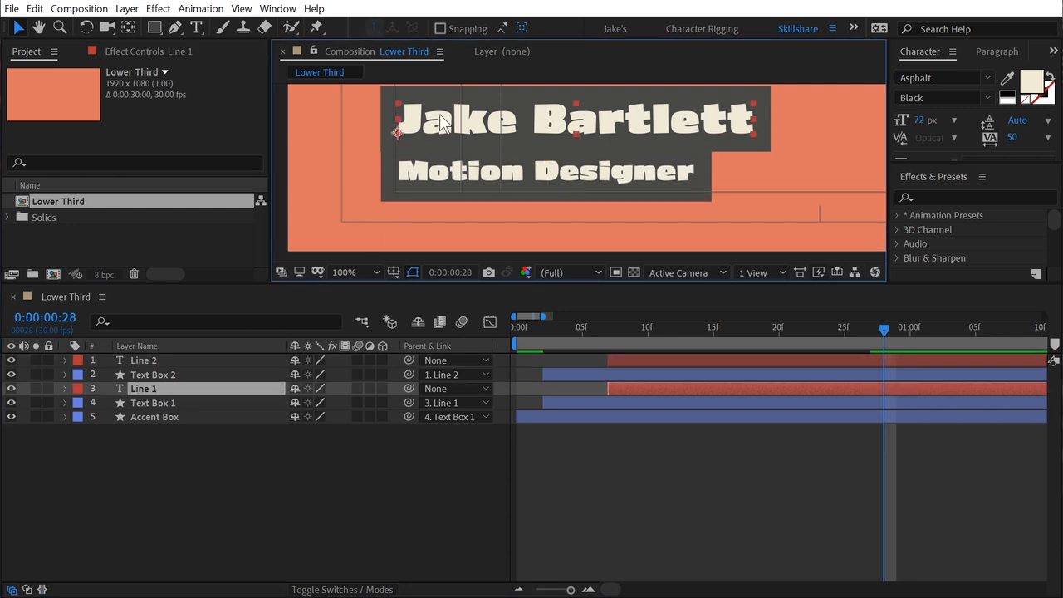
click(442, 169)
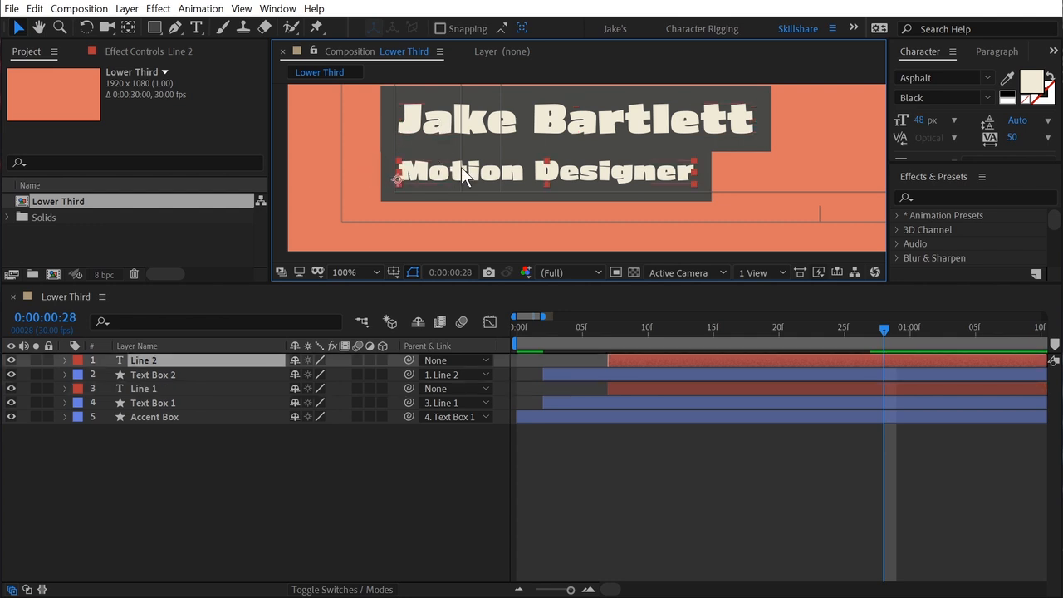
drag(407, 360, 216, 388)
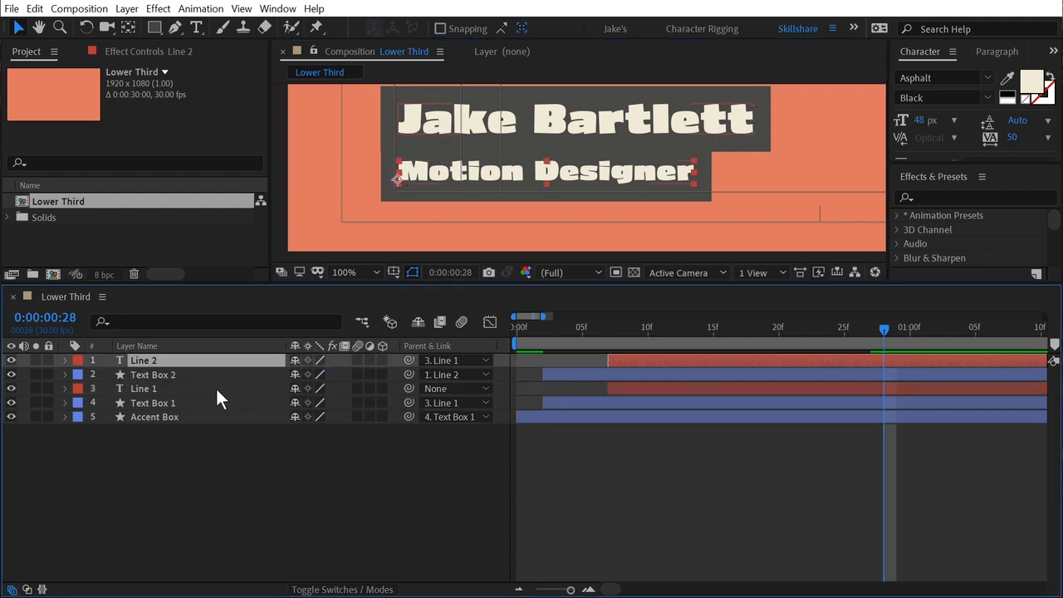
key(p)
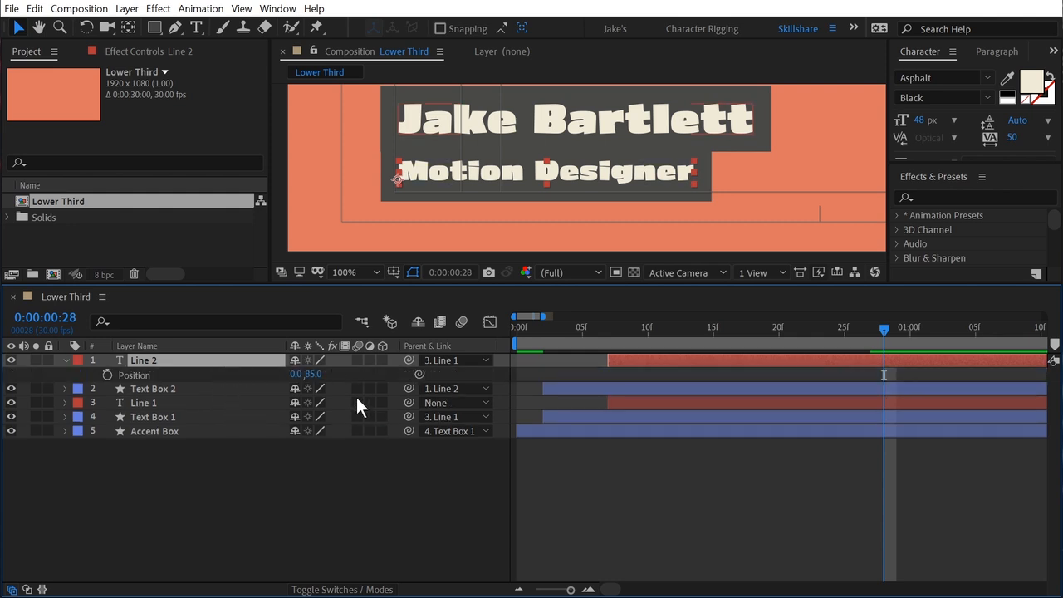
Set Line 2's vertical Position to 50 and place Text Box 2 beneath Text Box 1 in the layer stack.
click(298, 374)
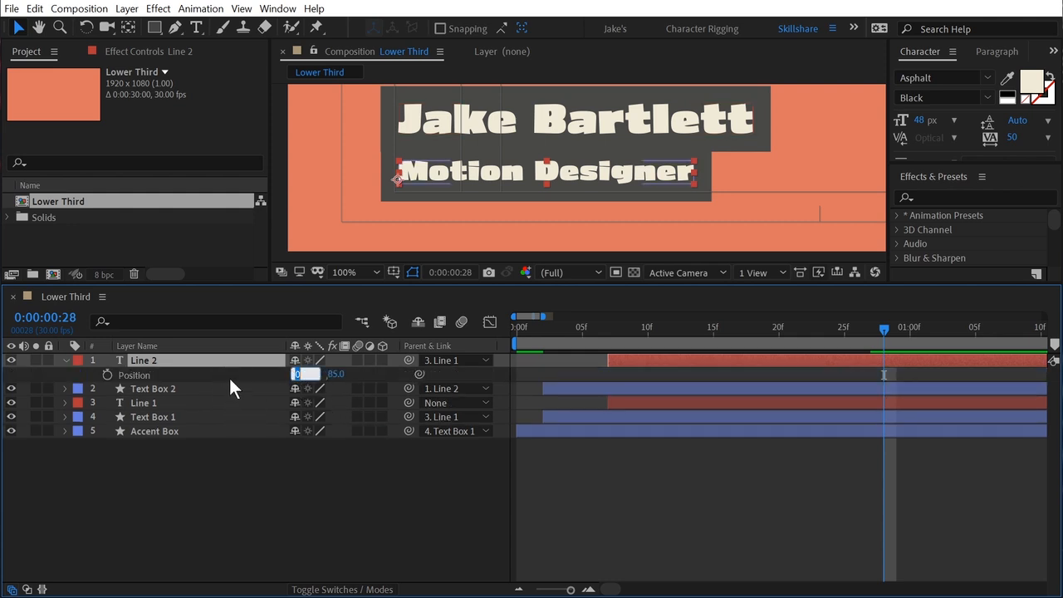
click(278, 370)
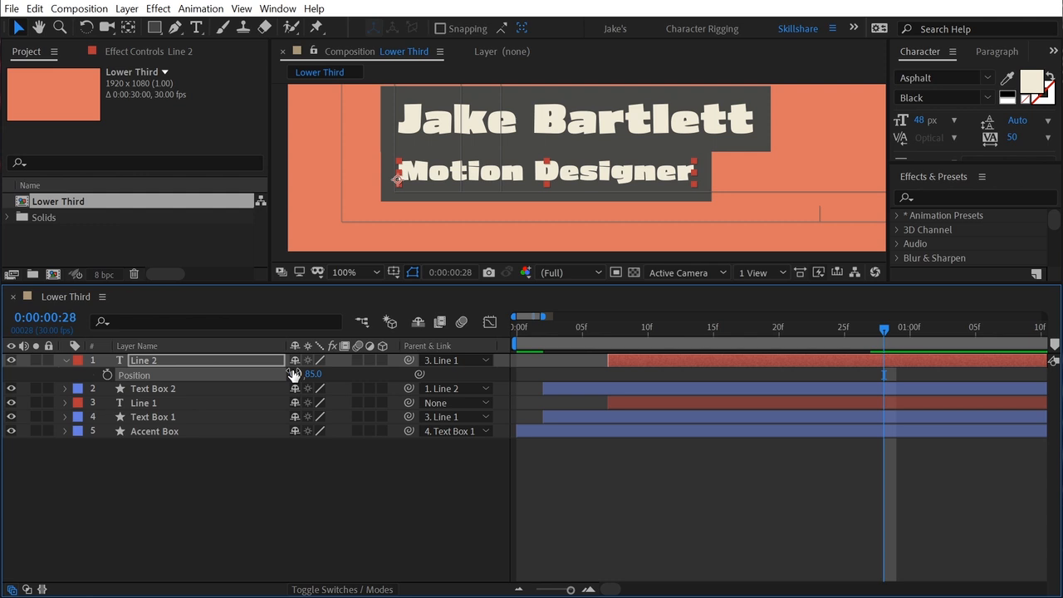
click(167, 404)
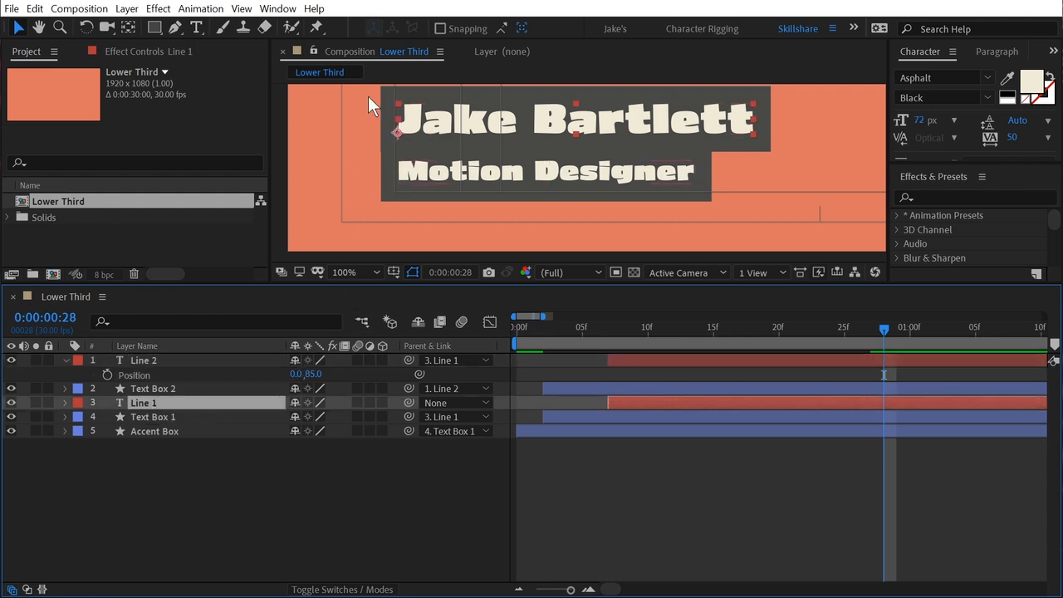
drag(311, 374, 280, 371)
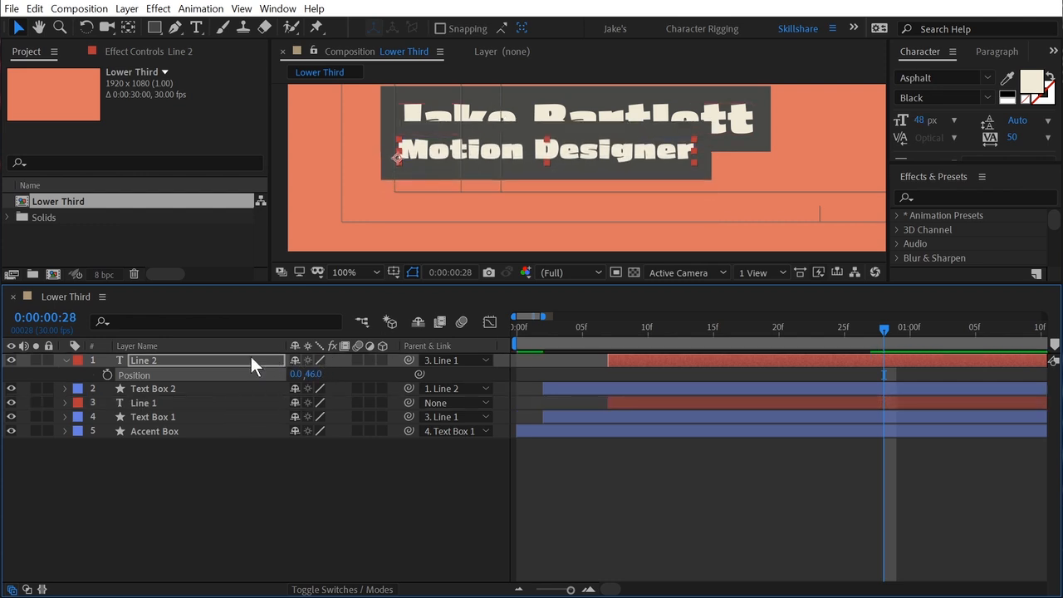
mouse_move(159, 387)
mouse_down()
mouse_move(178, 384)
mouse_move(159, 423)
mouse_up()
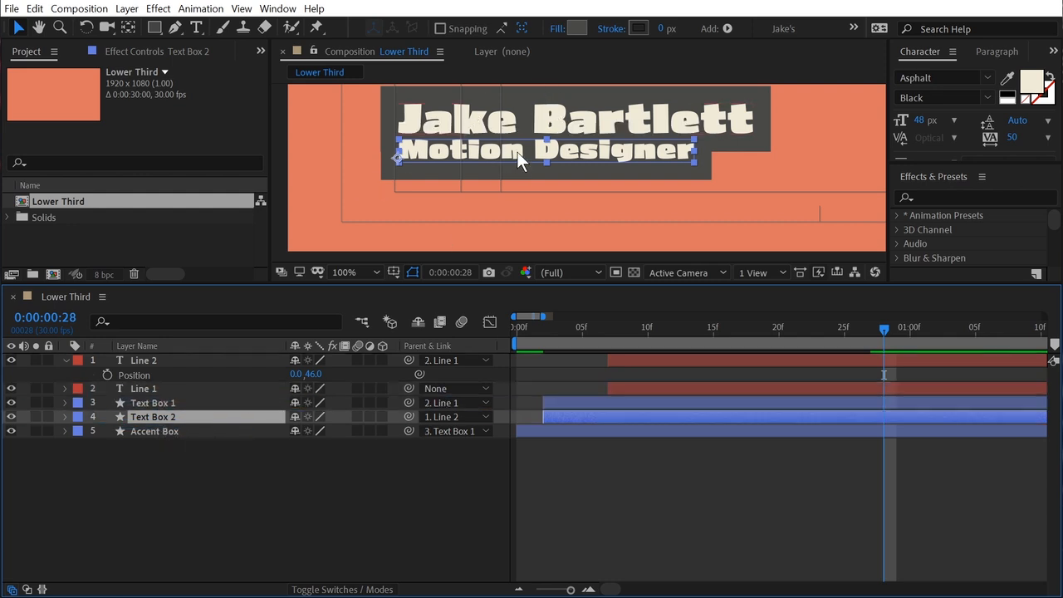
drag(310, 376, 316, 378)
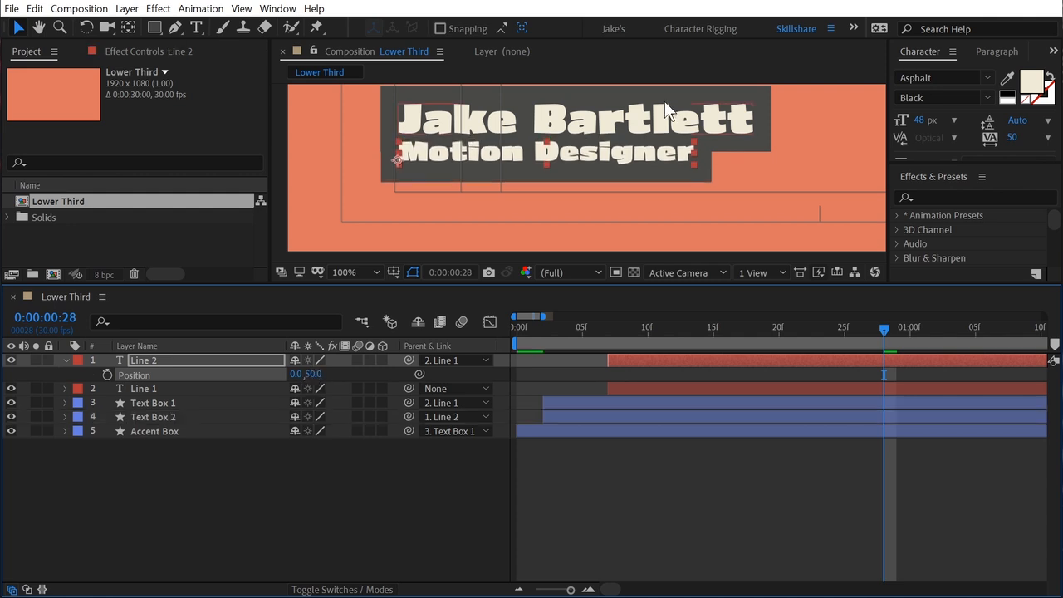
Insert a test letter "g" between the first and last name in the Line 1 text.
click(647, 114)
double_click(590, 124)
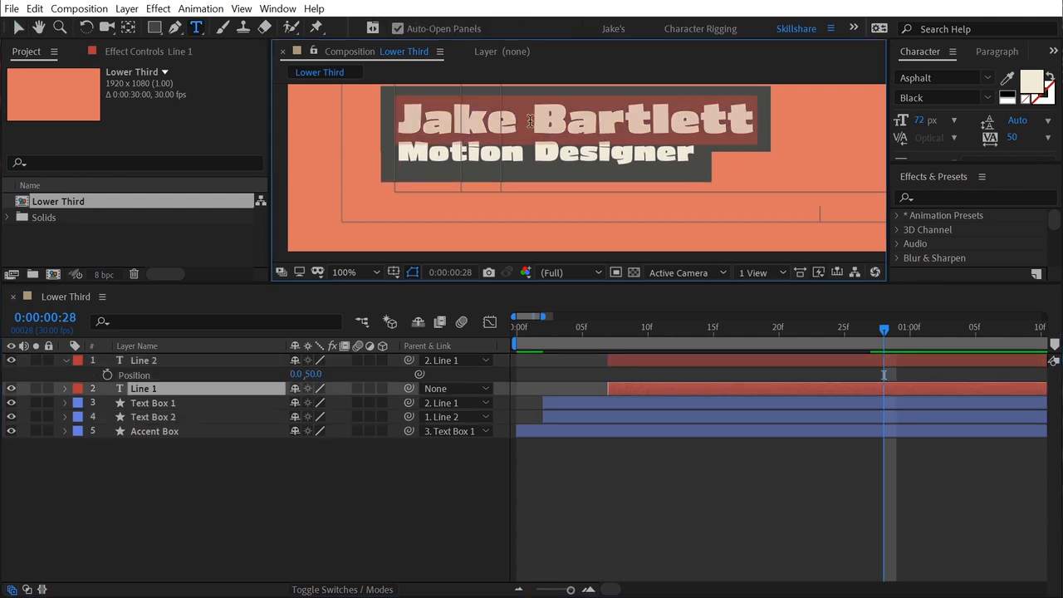
text(g)
key(ctrl+z)
click(552, 133)
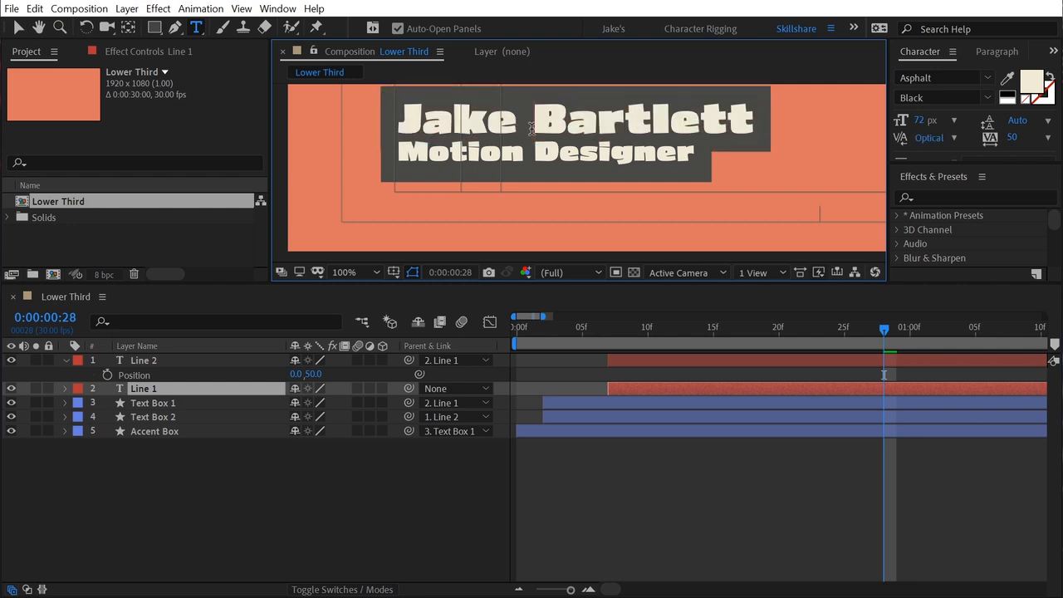
text(g)
key(Escape)
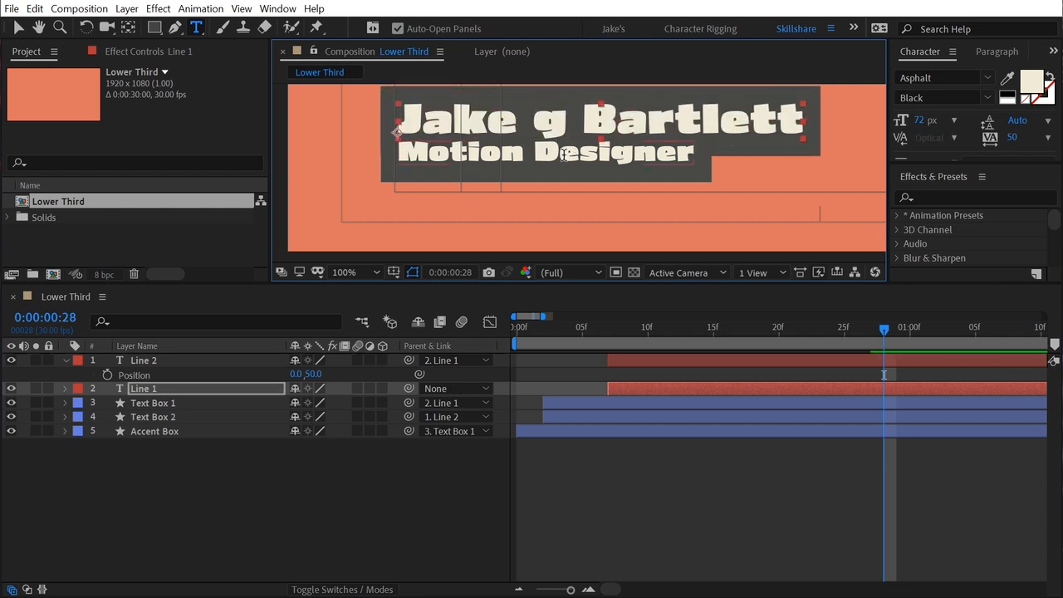
Lower the "Motion Designer" text to a vertical Position of 62, clear of the descender in the line above.
key(v)
click(624, 425)
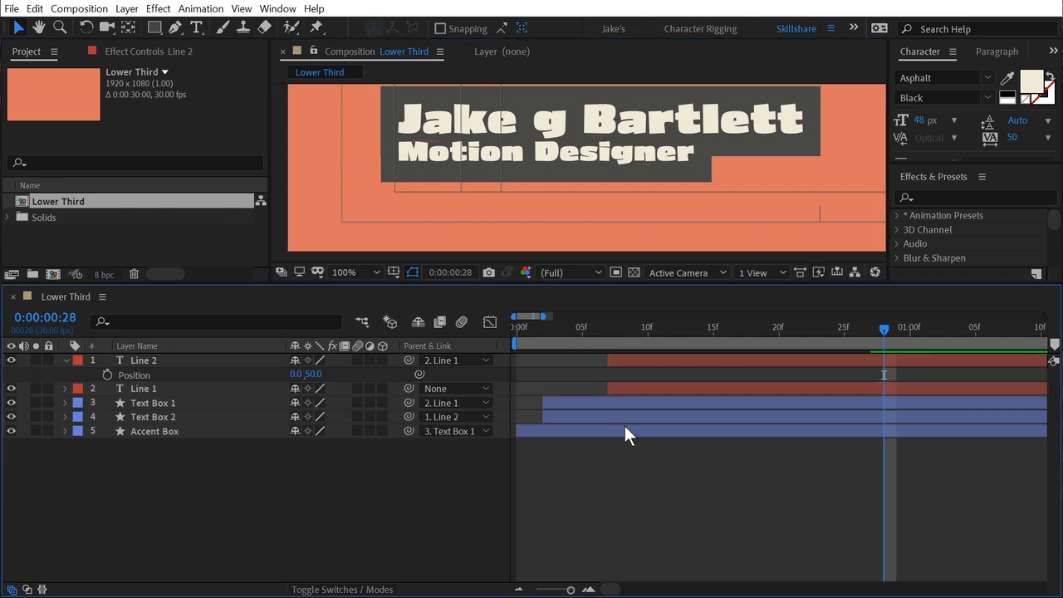
drag(579, 153, 577, 160)
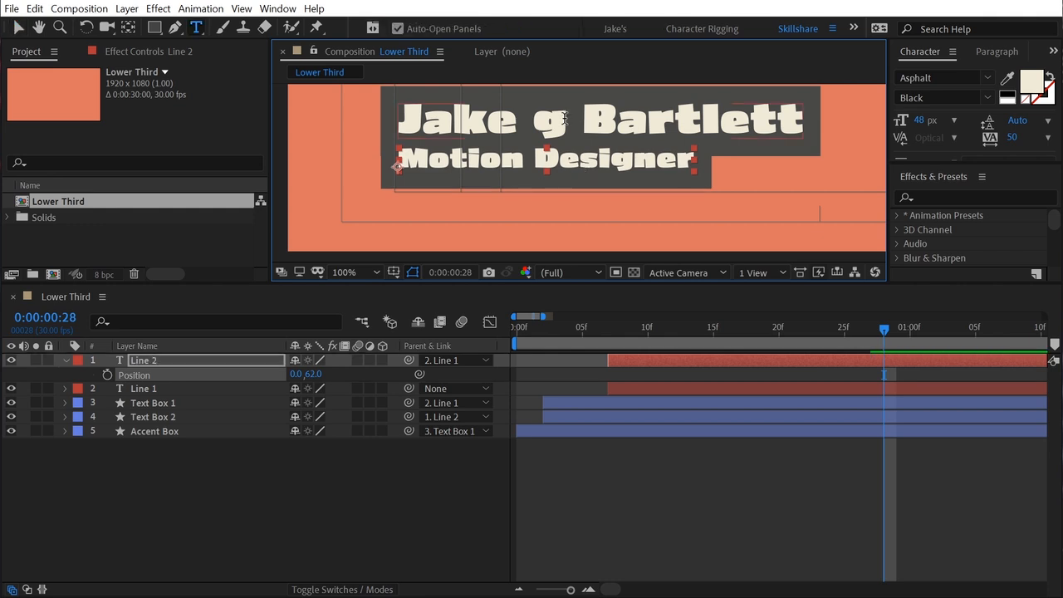
Delete the test "g" from the Line 1 text.
double_click(573, 123)
key(BackSpace)
key(Escape)
Examine up close how the left edges of the two text boxes line up where they meet.
key(z)
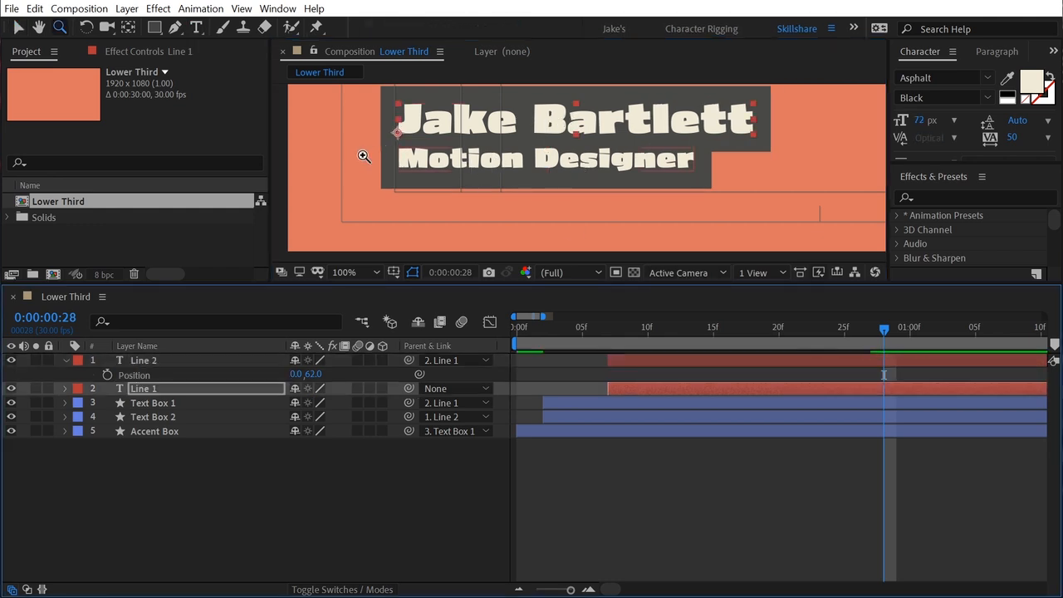
click(384, 149)
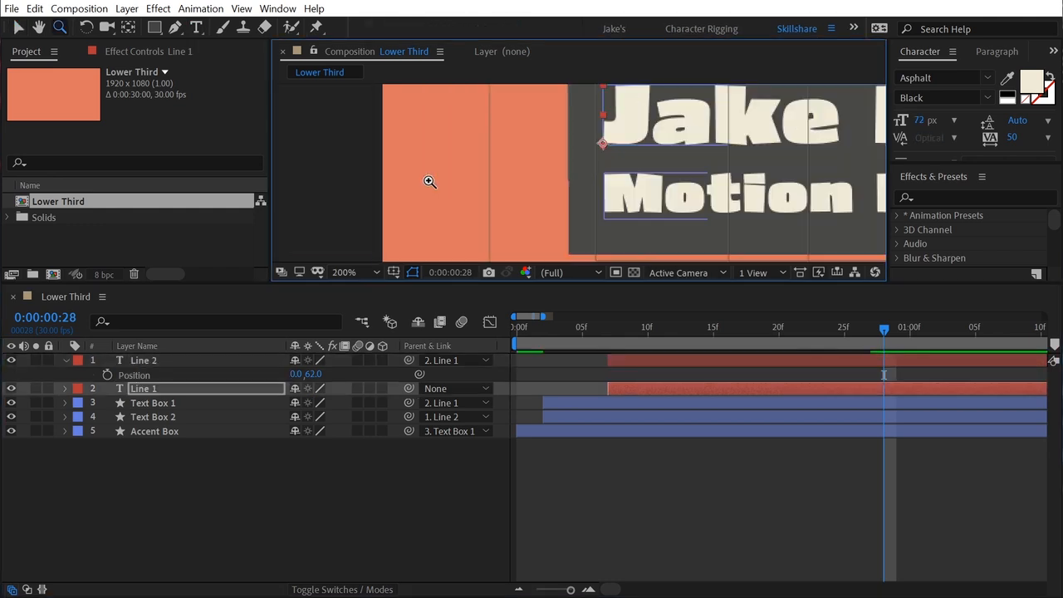
key(v)
scroll(561, 193, up, 3)
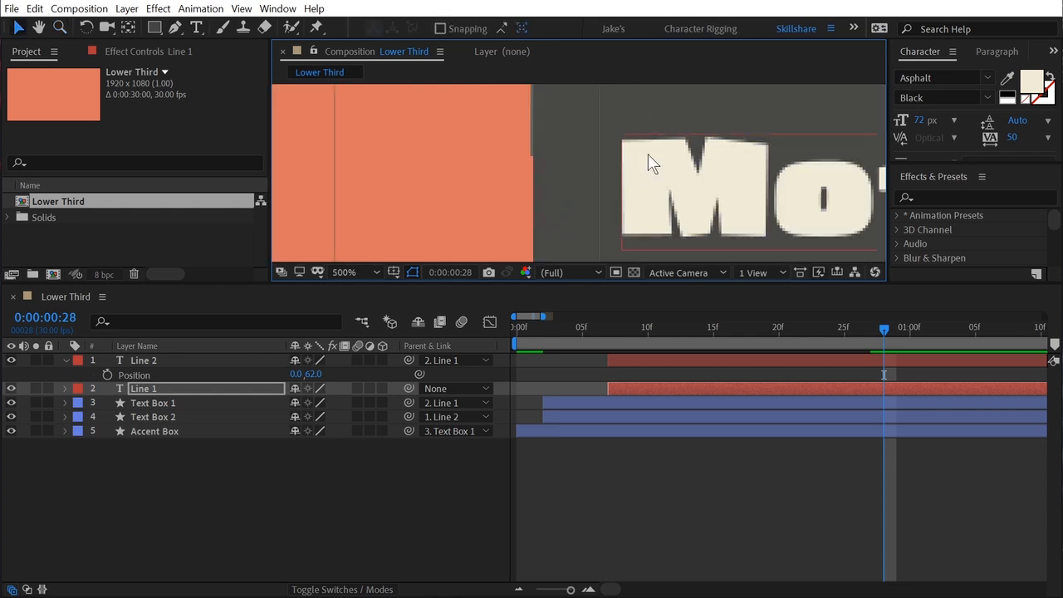
click(703, 197)
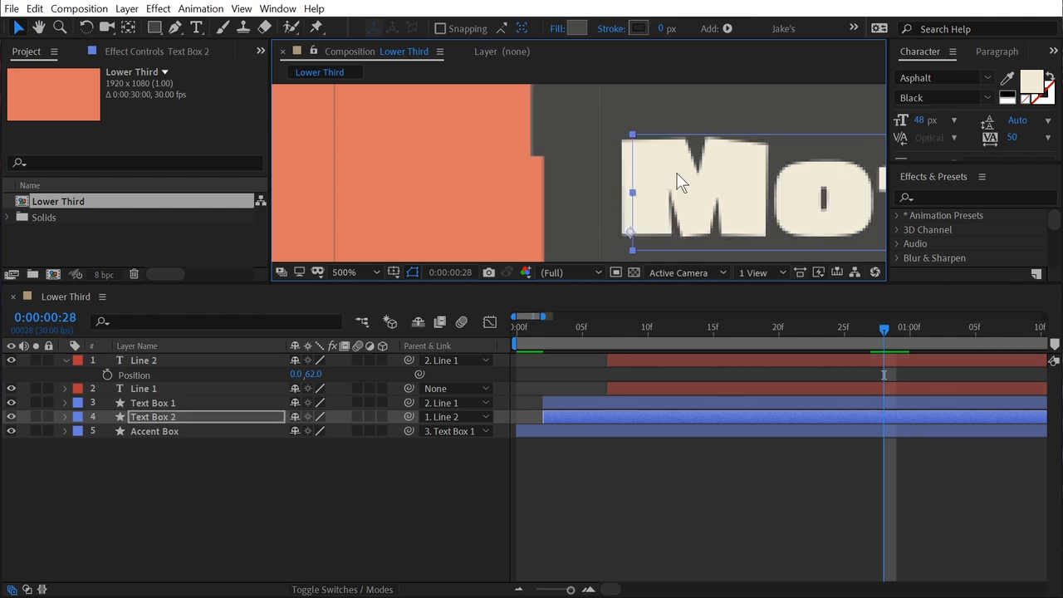
scroll(596, 183, down, 3)
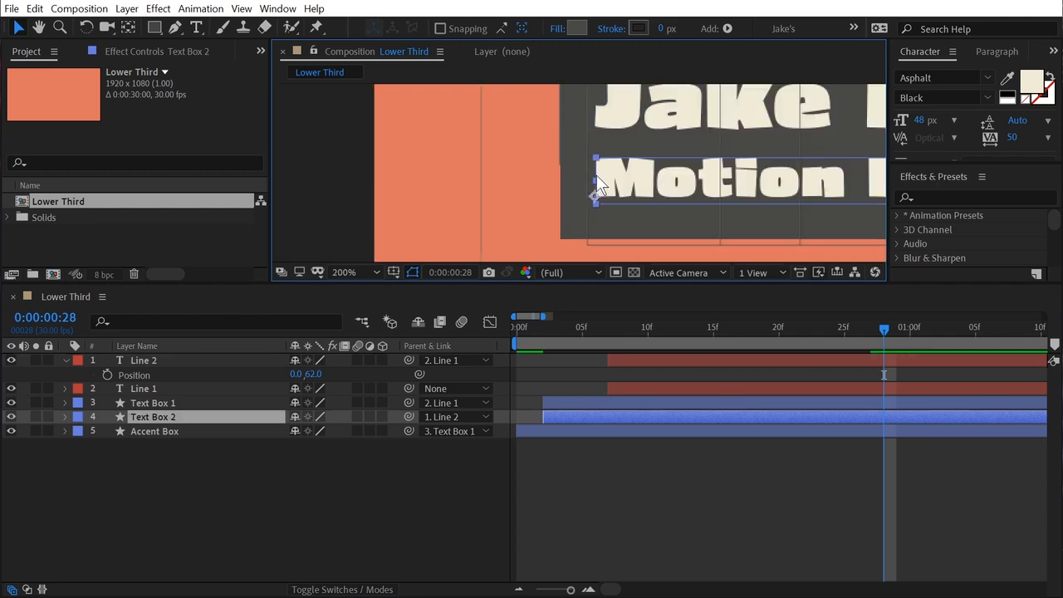
click(641, 155)
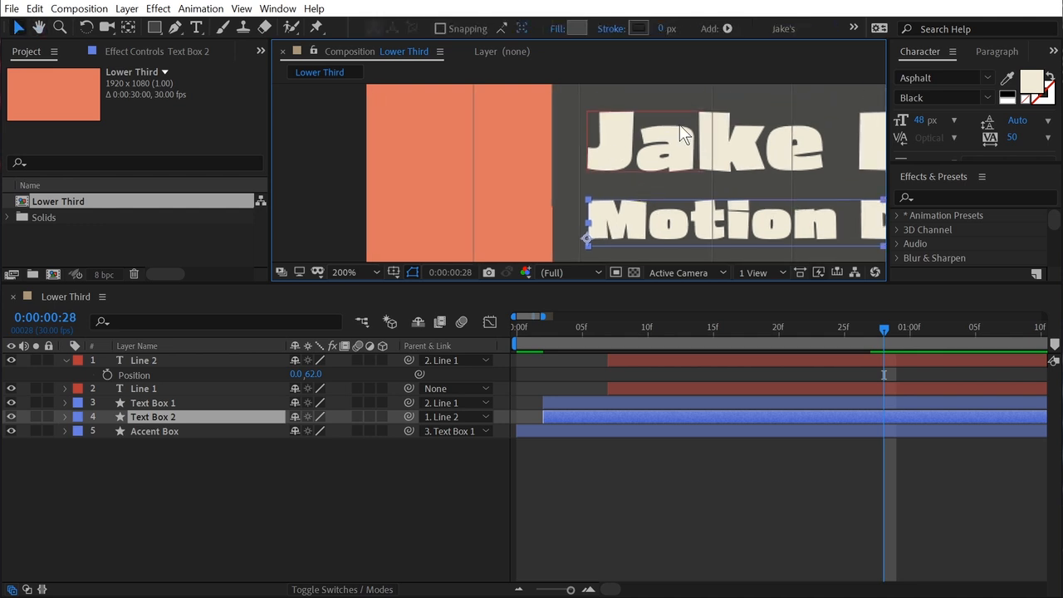
click(631, 223)
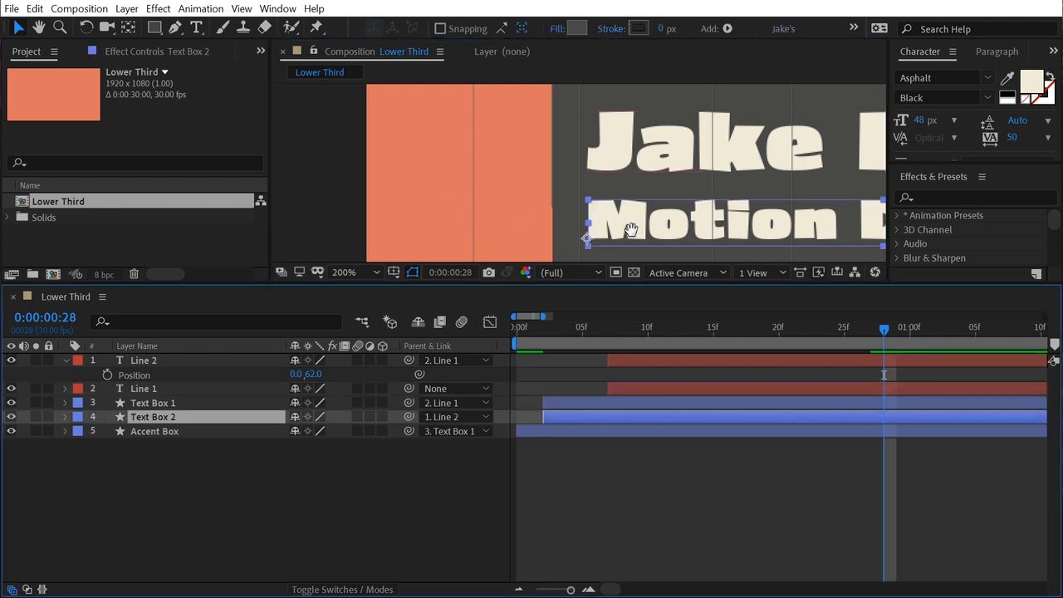
drag(630, 229, 627, 202)
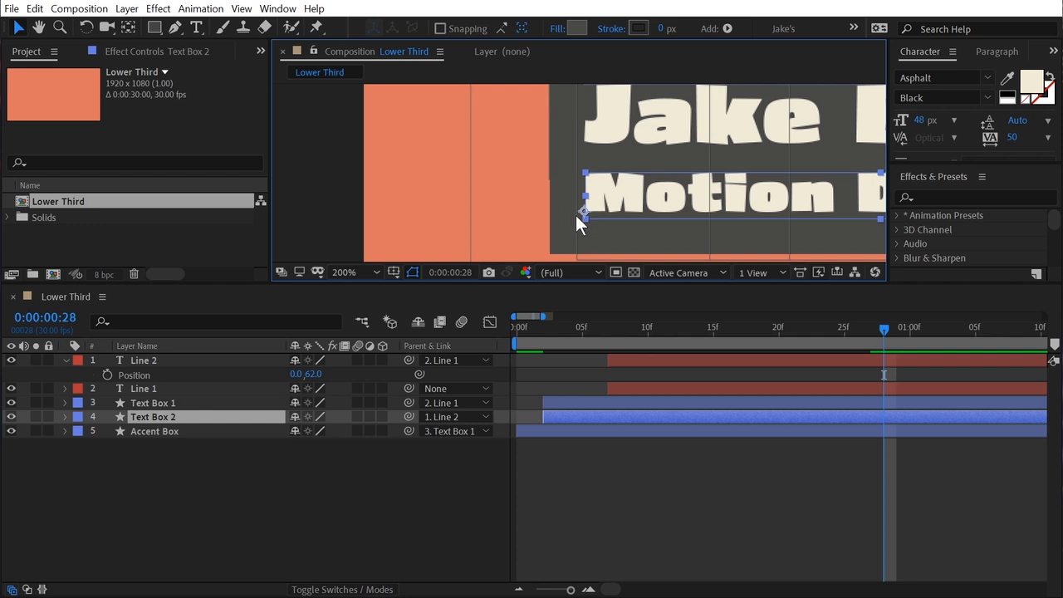
click(156, 390)
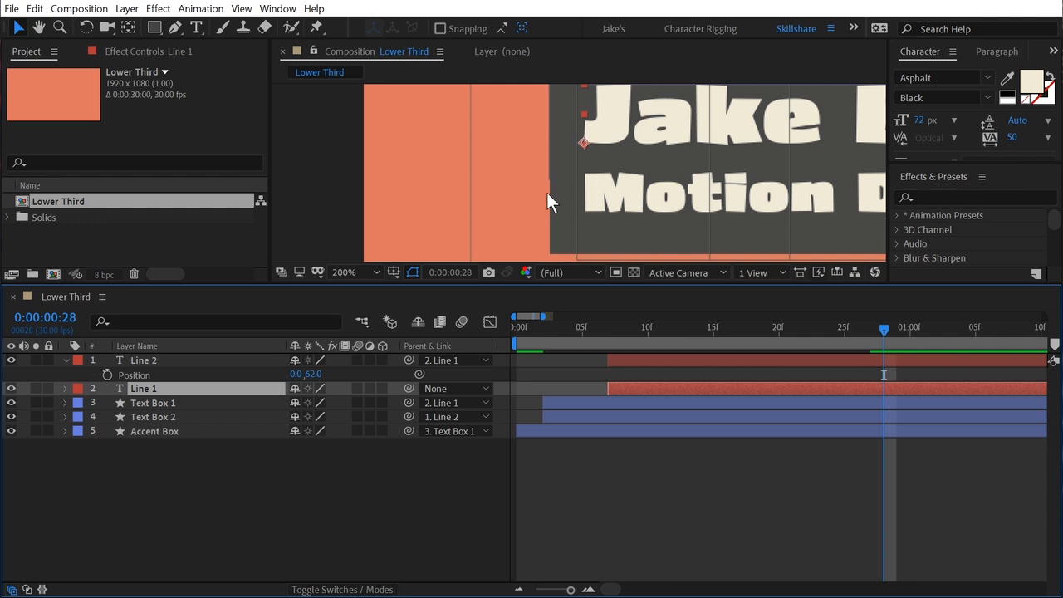
Reveal all expressions on Text Box 2 and shrink the Size expression's display area to reach the Position expression.
click(178, 419)
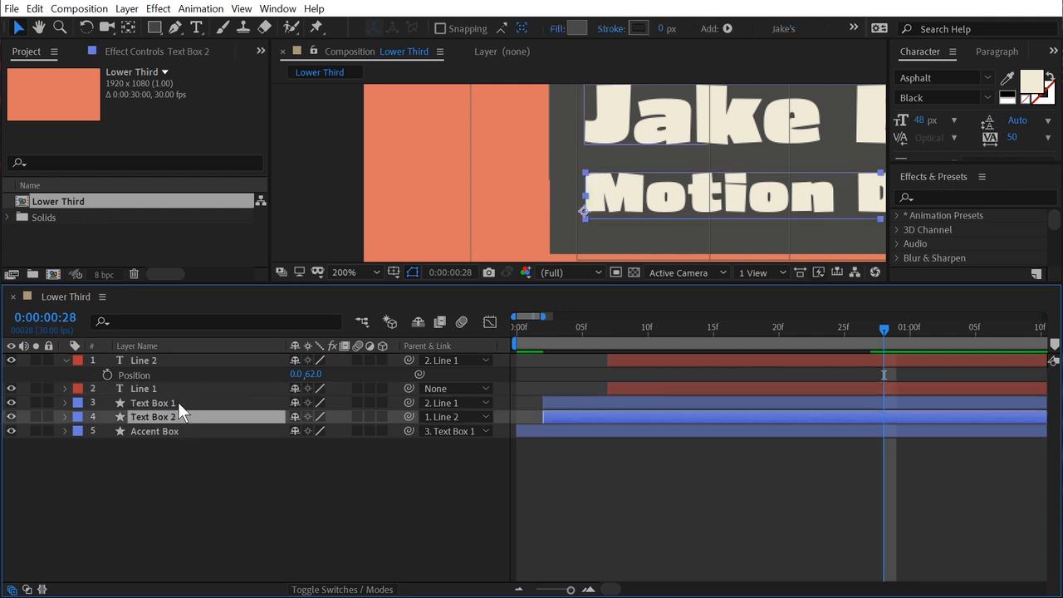
key(e)
key(e)
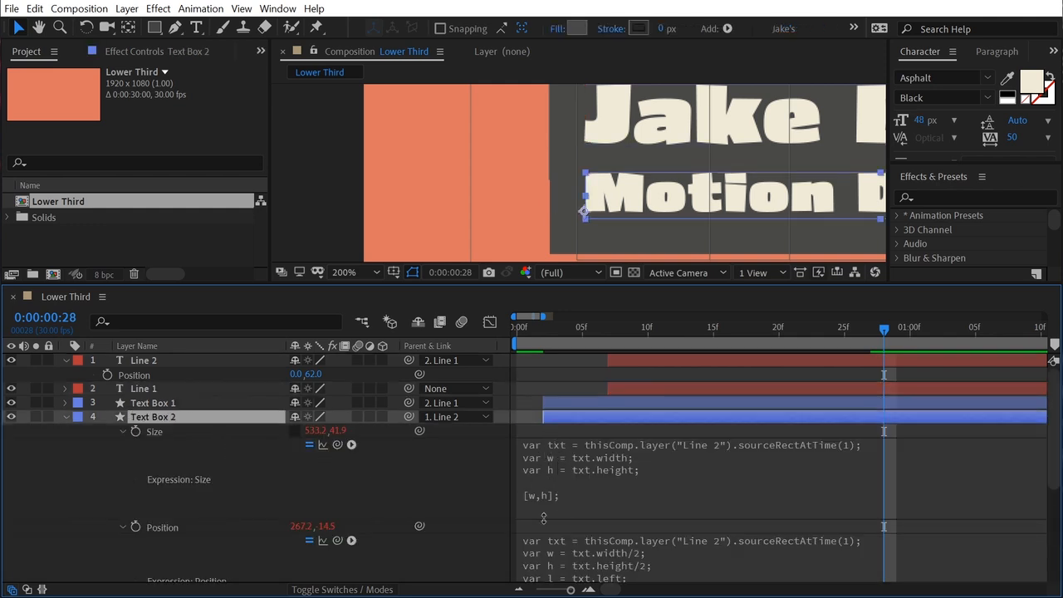
drag(541, 516, 535, 437)
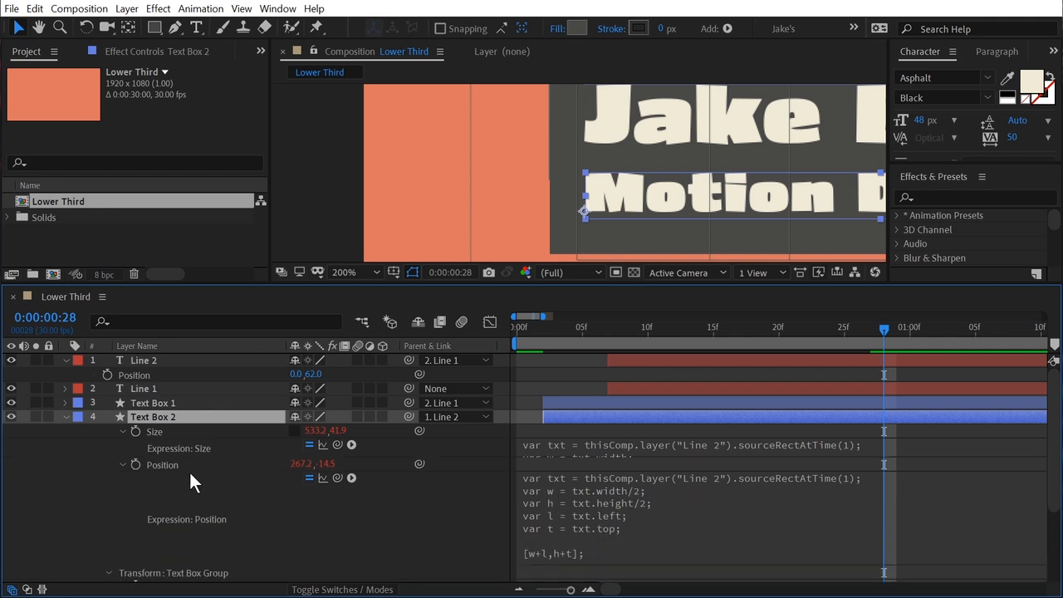
scroll(168, 477, down, 3)
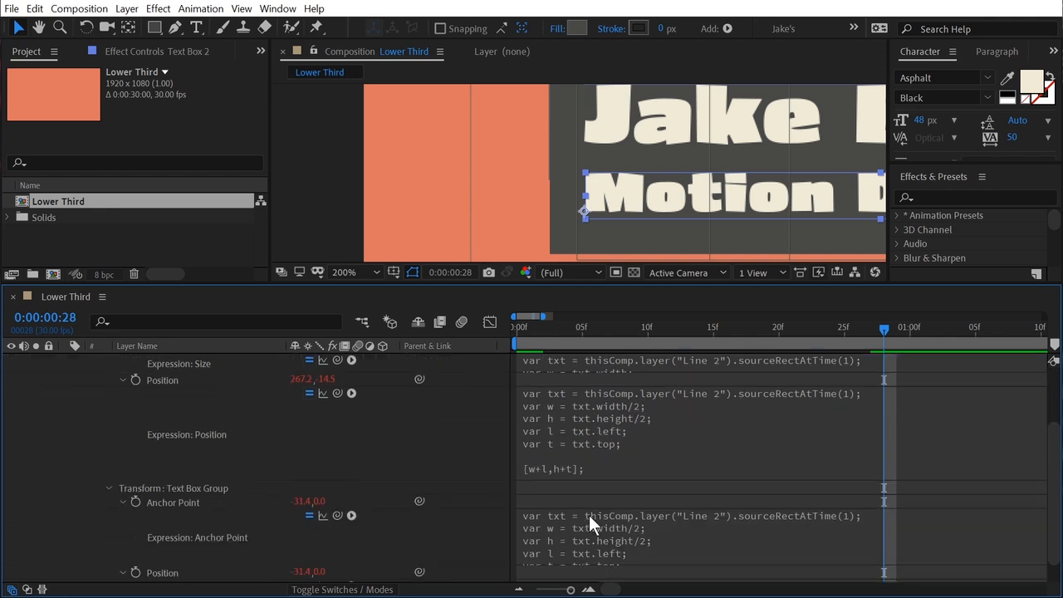
scroll(332, 461, up, 3)
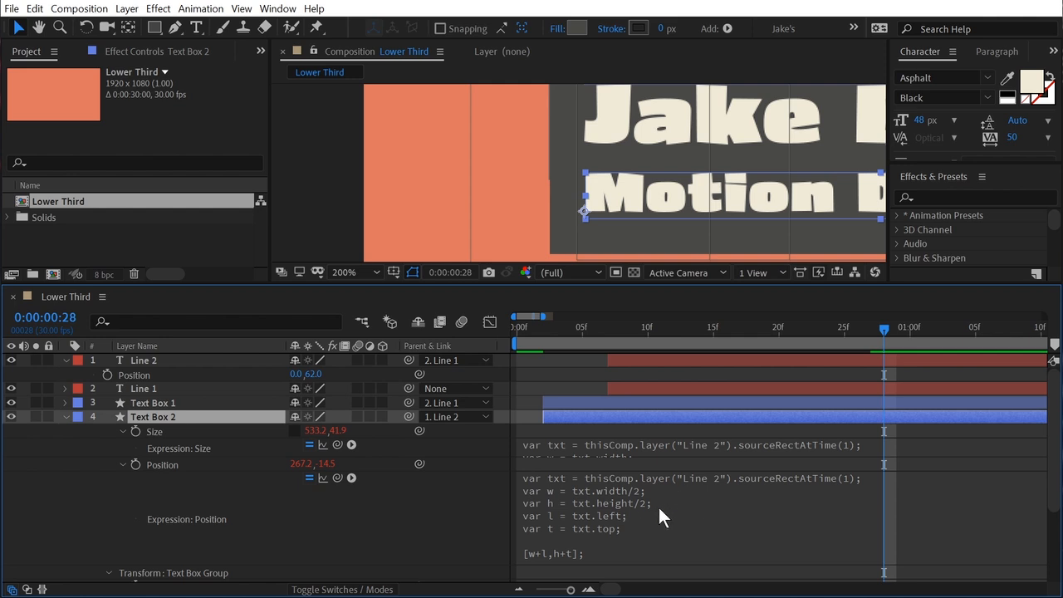
scroll(462, 476, down, 1)
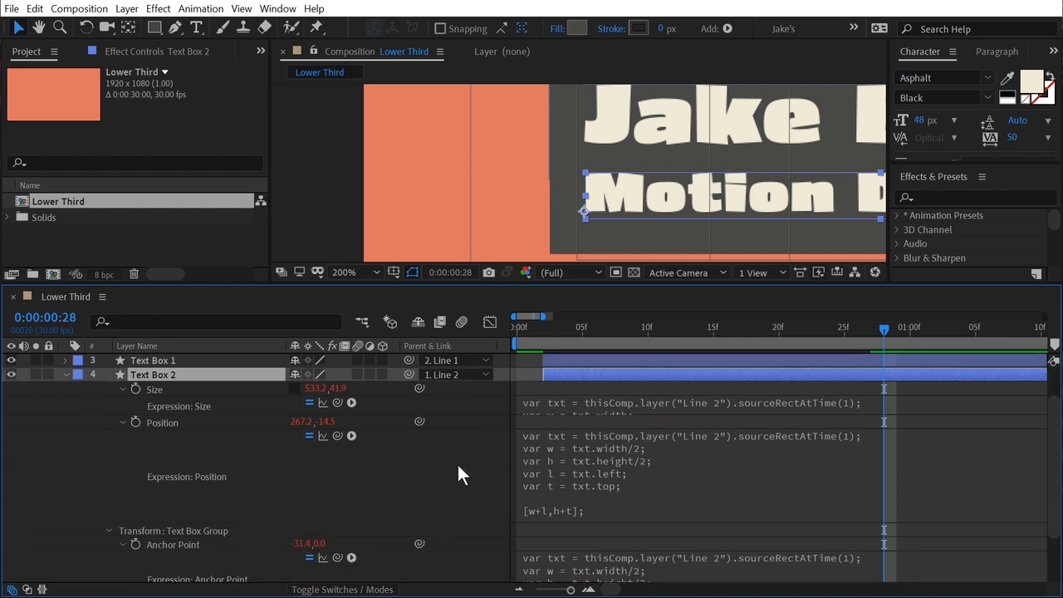
Duplicate the first line of Text Box 2's rectangle Position expression directly below itself, without an extra blank line.
click(670, 458)
click(597, 433)
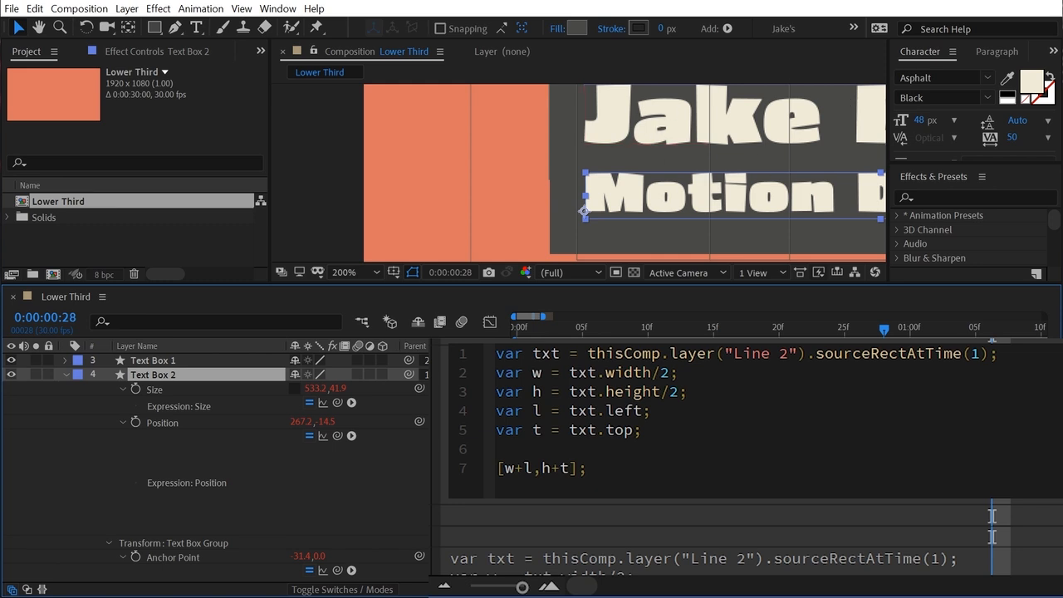
triple_click(876, 353)
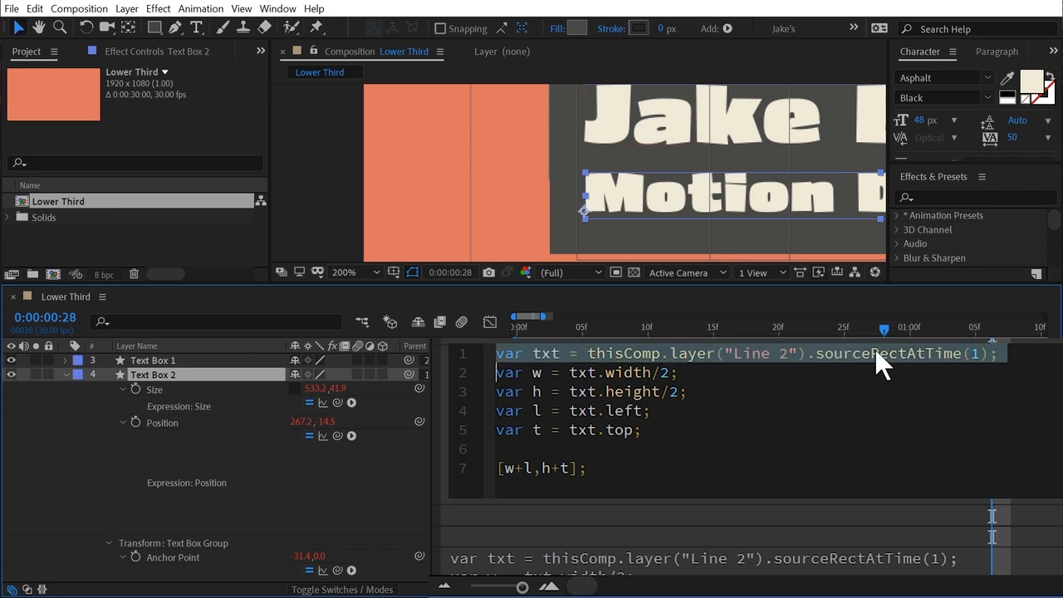
triple_click(936, 352)
key(ctrl+c)
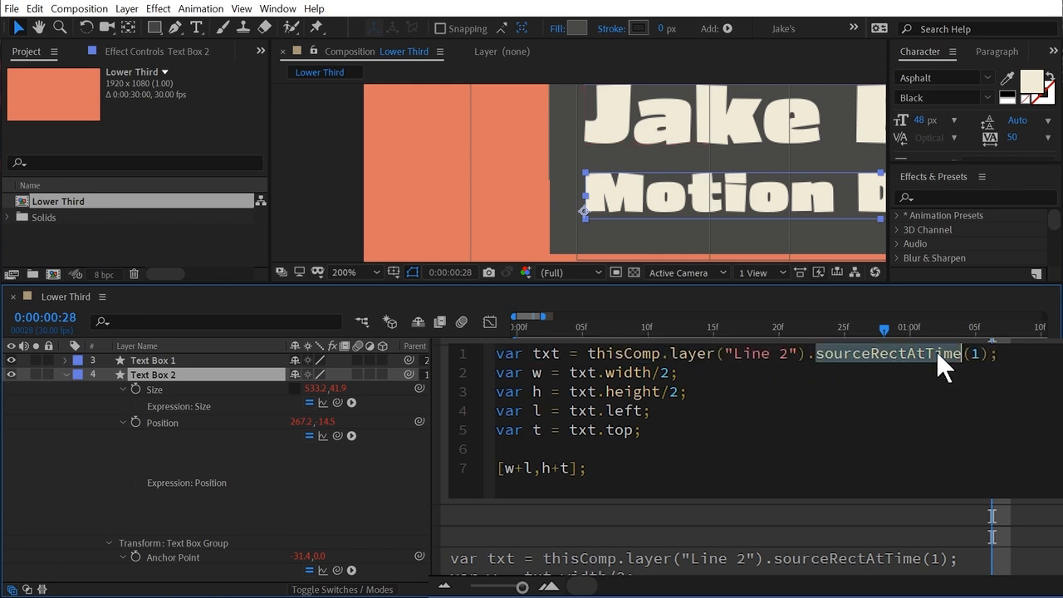
click(1028, 353)
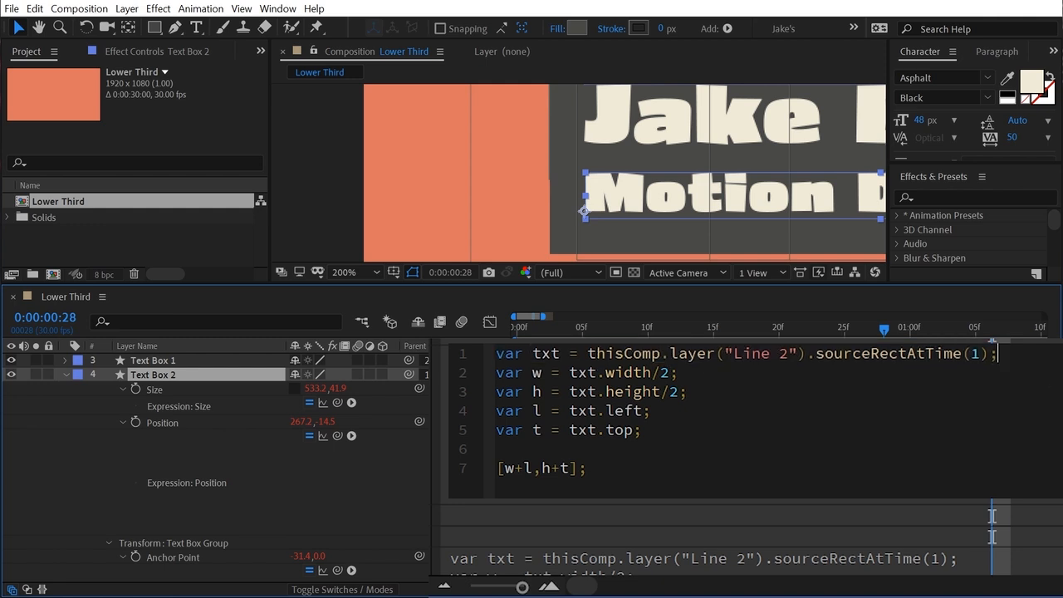
key(Return)
key(ctrl+v)
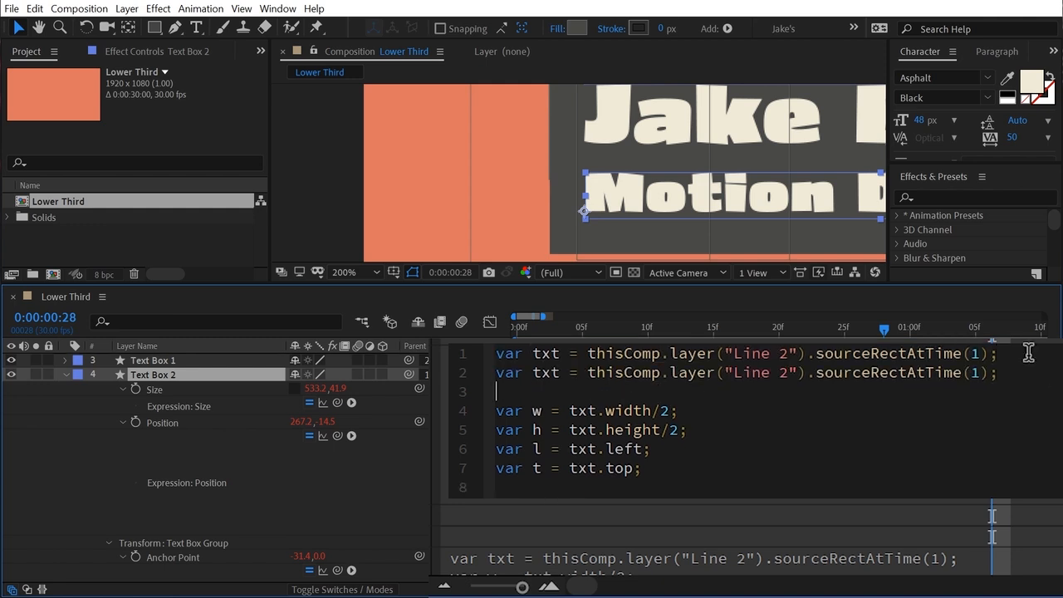
key(BackSpace)
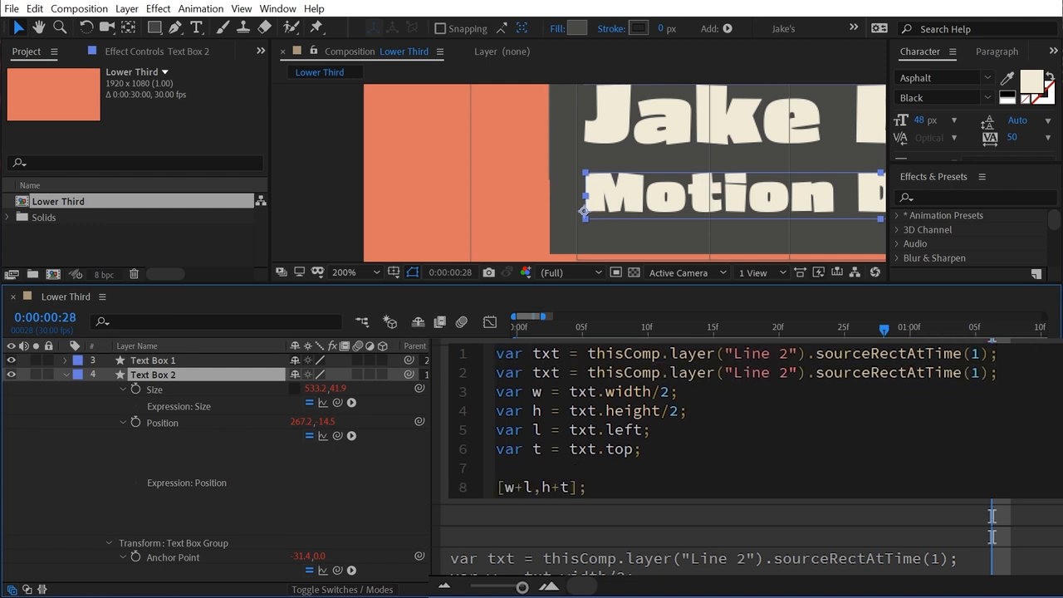
Rename the duplicated variable to txt2 and make it reference the layer "Line 1".
click(560, 373)
text(2)
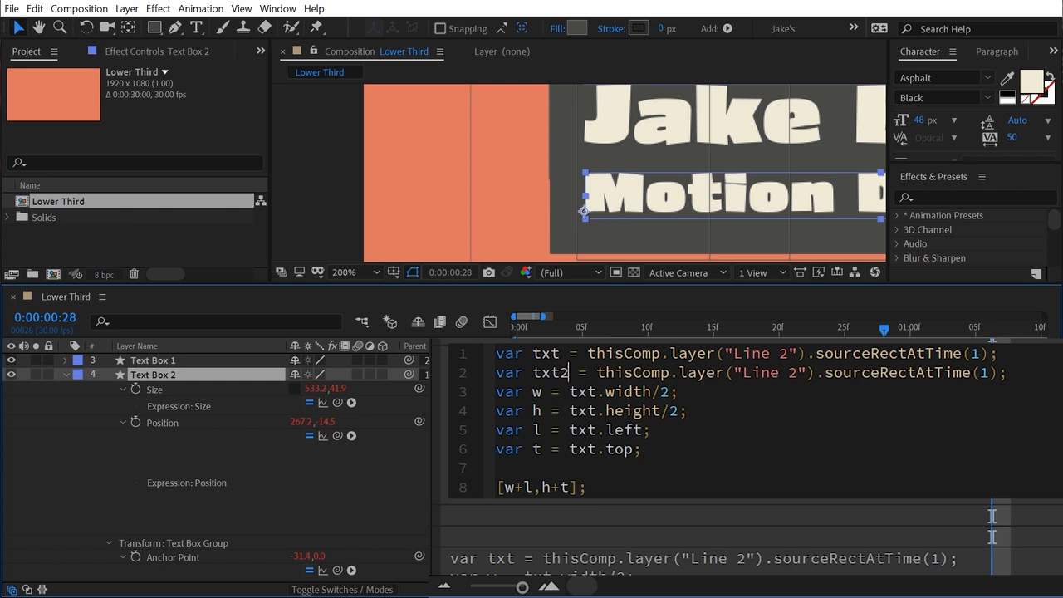
drag(789, 373, 797, 373)
text(1)
Change variable l in the Position expression to use txt2.left.
text(2)
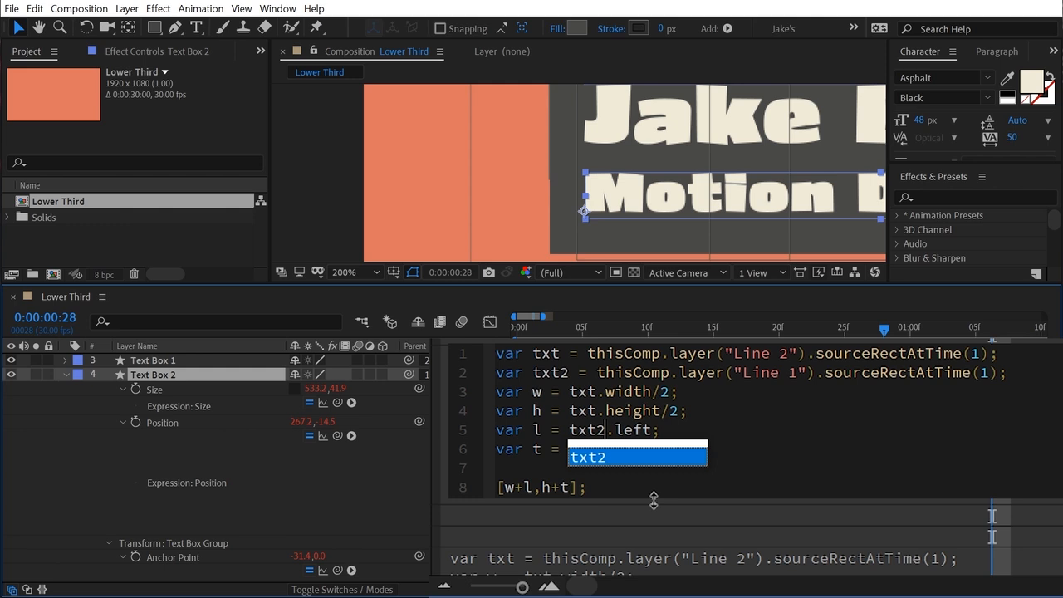
click(646, 450)
drag(605, 429, 568, 429)
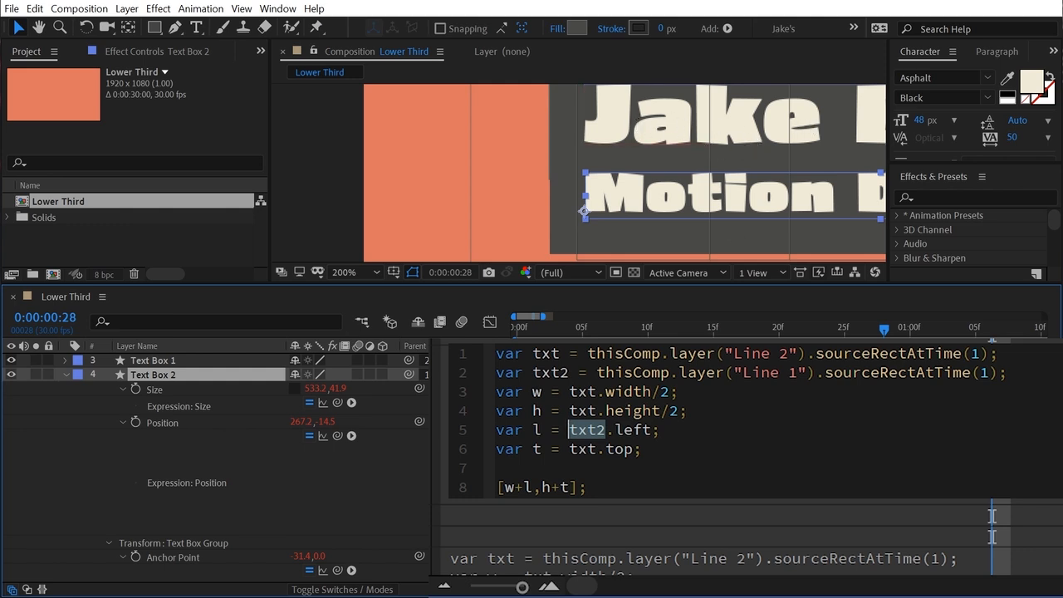
Copy the six variable declaration lines from Text Box 2's rectangle Position expression, leaving that expression unchanged.
drag(642, 449, 490, 346)
key(ctrl+c)
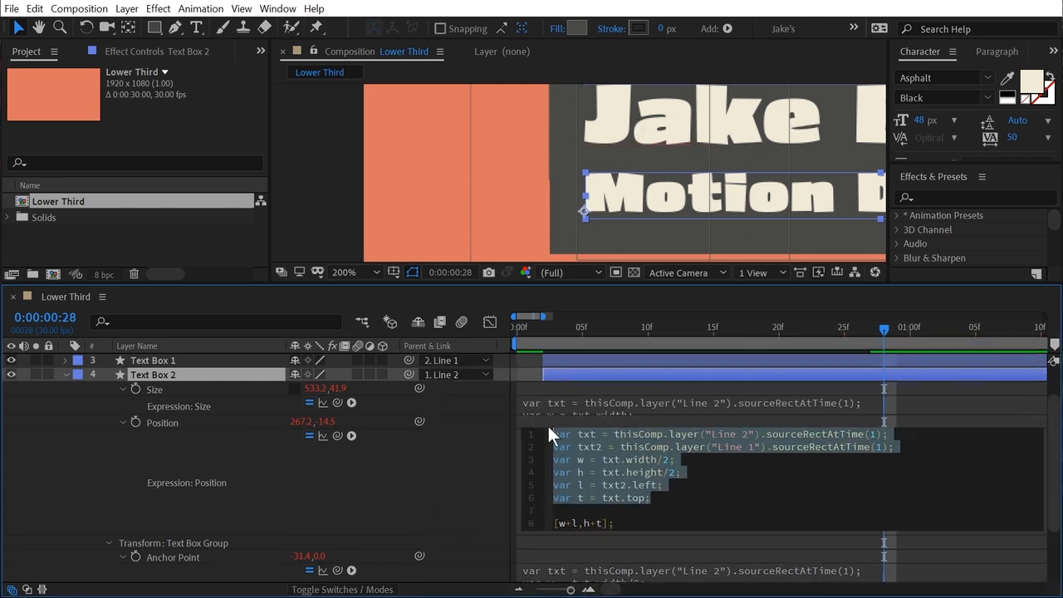
click(443, 462)
scroll(449, 440, down, 2)
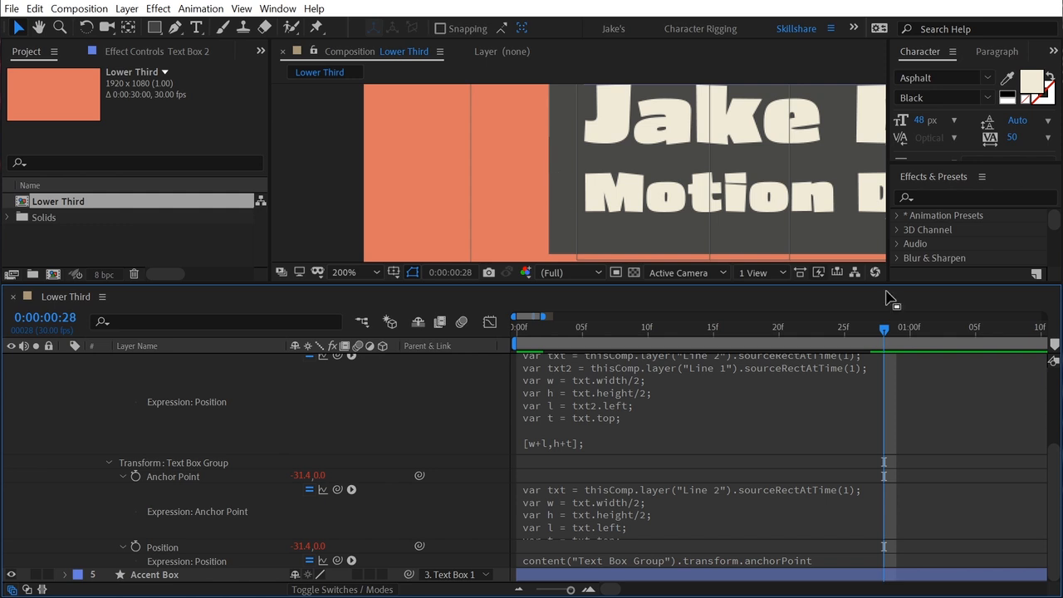
drag(873, 335, 857, 362)
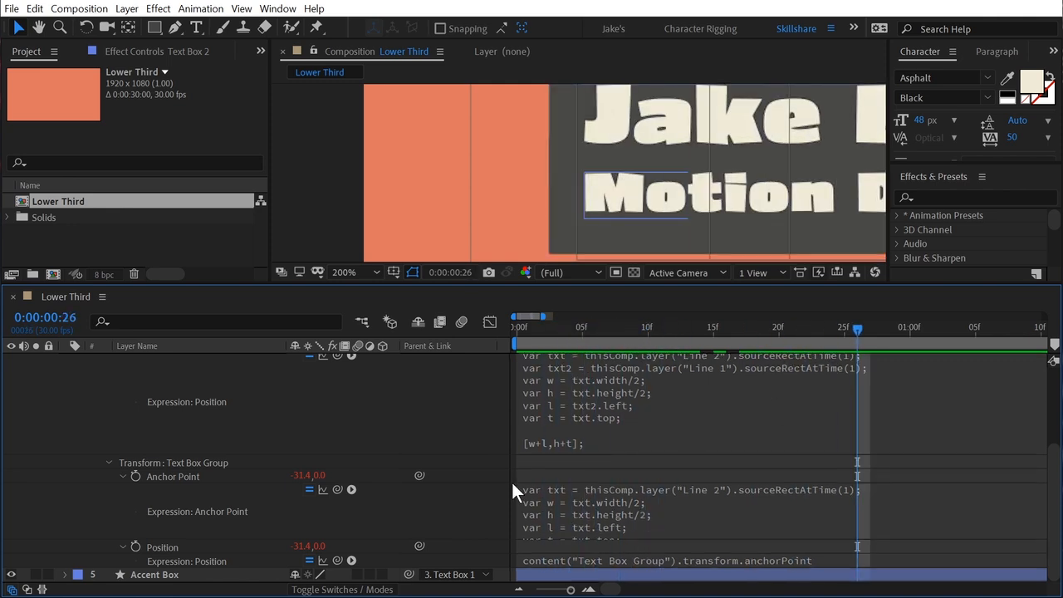
Replace the five txt, w, h, l and t lines in Text Box 2's group Anchor Point expression with the copied declarations, keeping variable o.
click(188, 479)
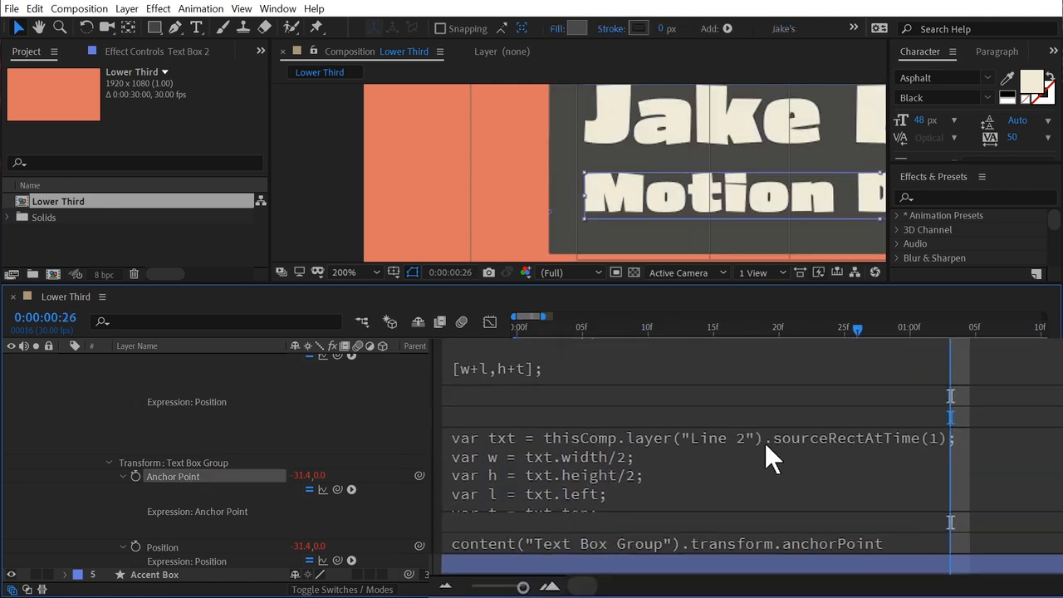
click(691, 498)
drag(641, 511, 496, 434)
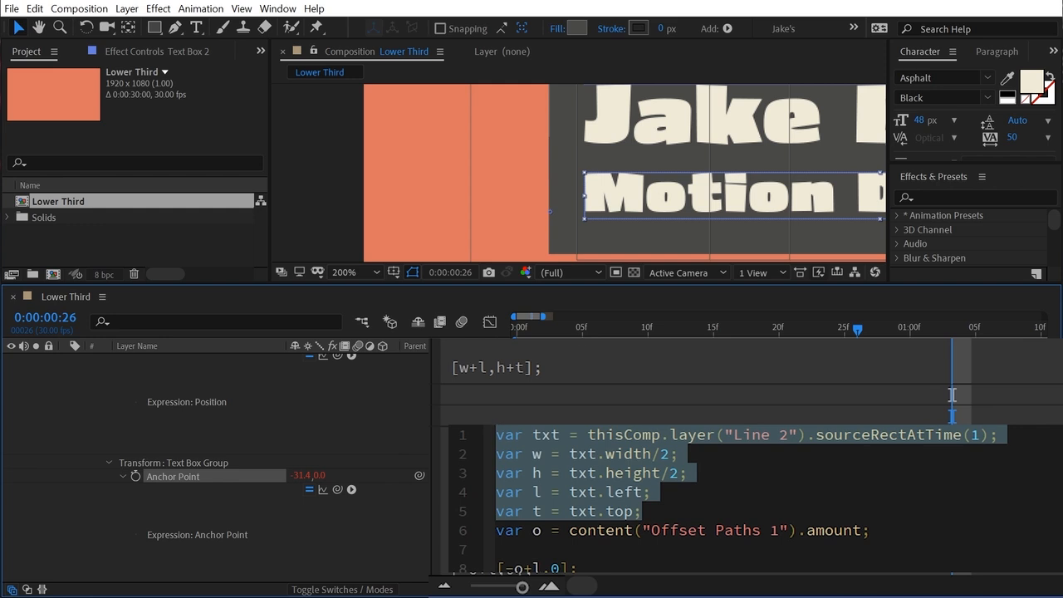
key(ctrl+v)
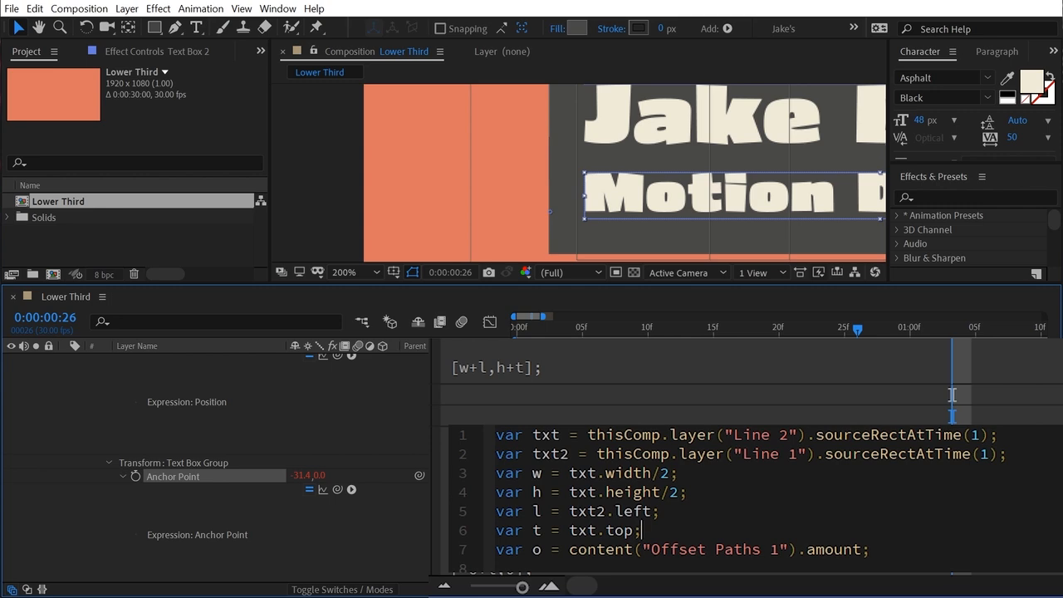
click(953, 396)
drag(857, 329, 936, 349)
scroll(708, 152, down, 3)
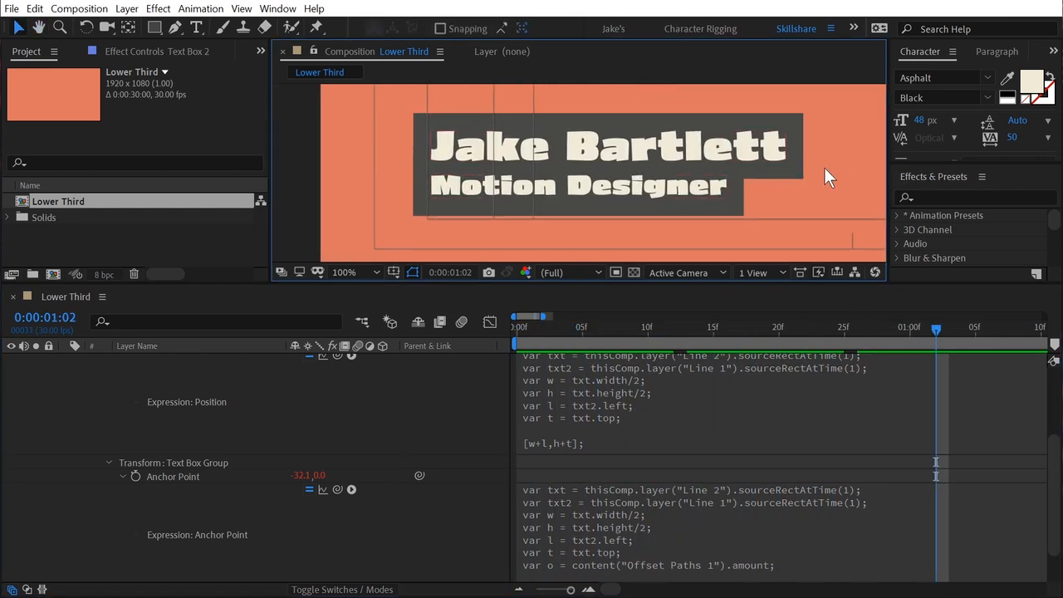
Collapse Text Box 2's properties and shift Line 2 and Text Box 2 together 16 frames later, so Text Box 2 starts at frame 18.
scroll(426, 380, up, 5)
click(66, 417)
drag(581, 340, 808, 341)
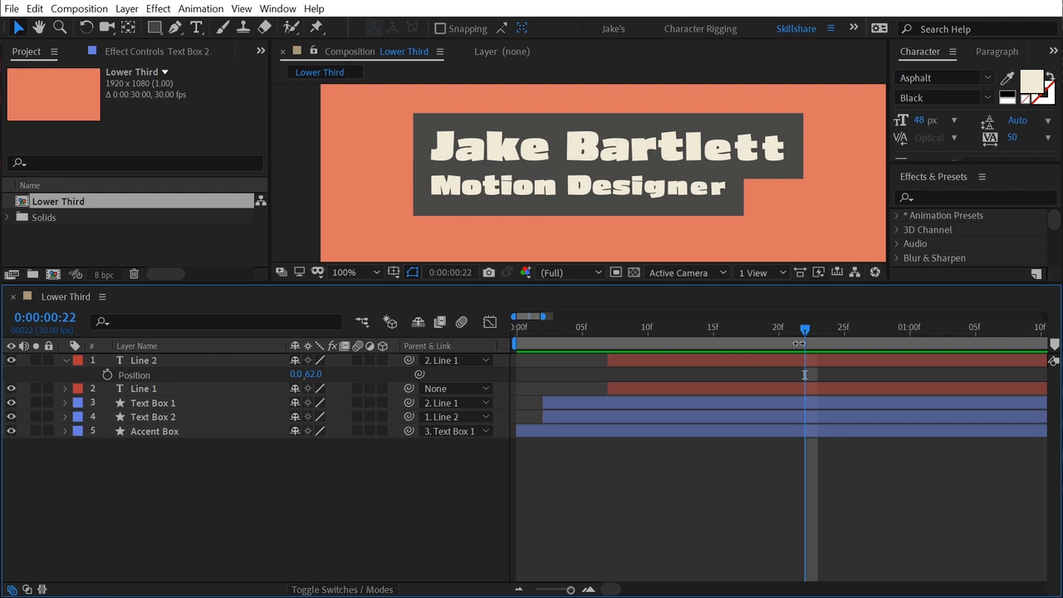
click(167, 360)
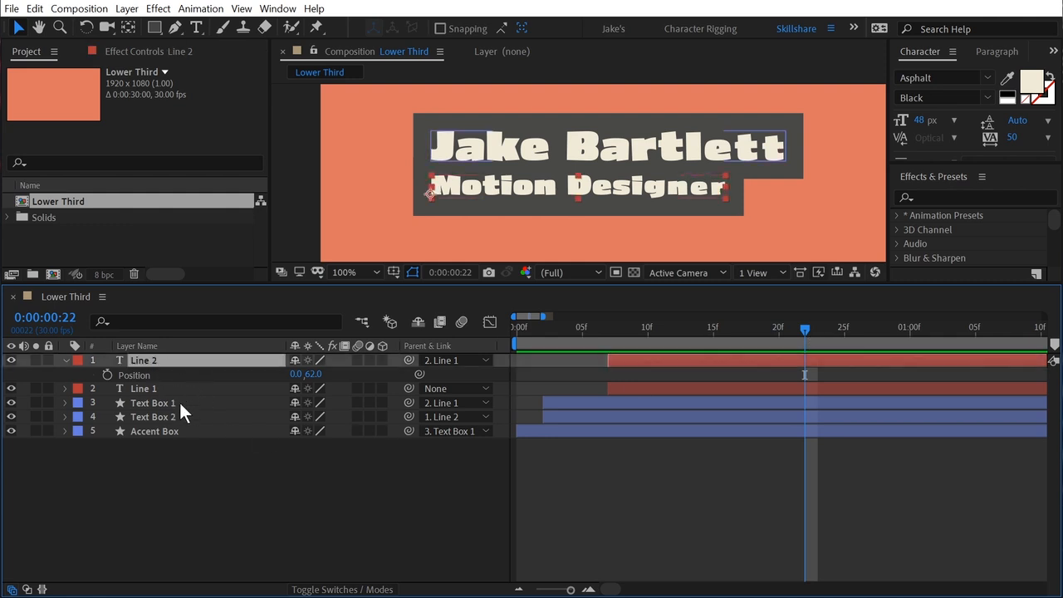
ctrl+click(179, 402)
ctrl+click(172, 417)
ctrl+click(178, 402)
drag(598, 413, 807, 422)
Preview the animation from the first frame to check the second line's delayed reveal.
drag(803, 330, 498, 312)
key(space)
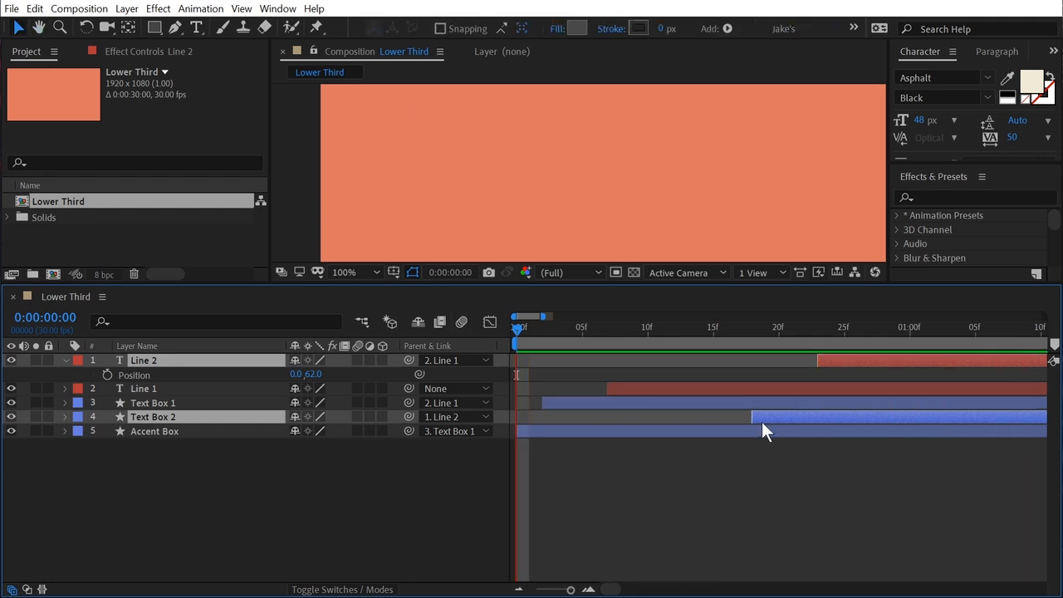
key(space)
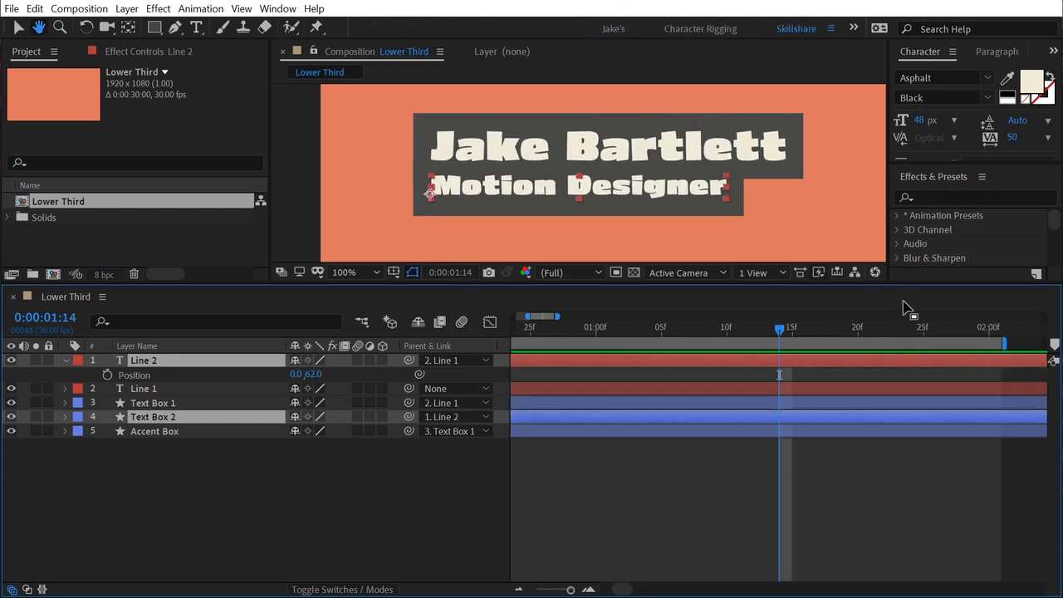
scroll(652, 438, left, 6)
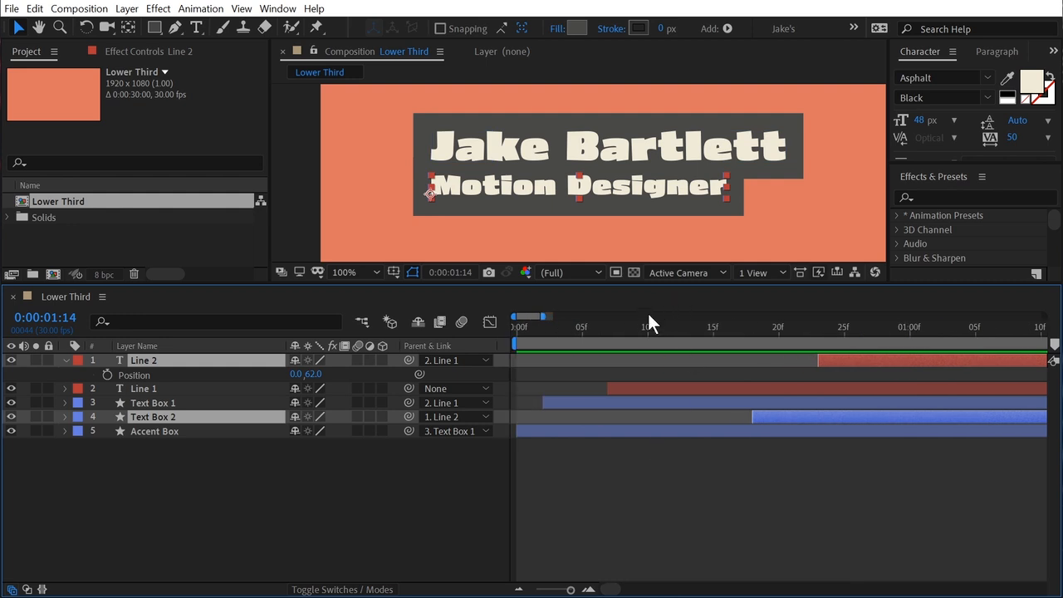
key(space)
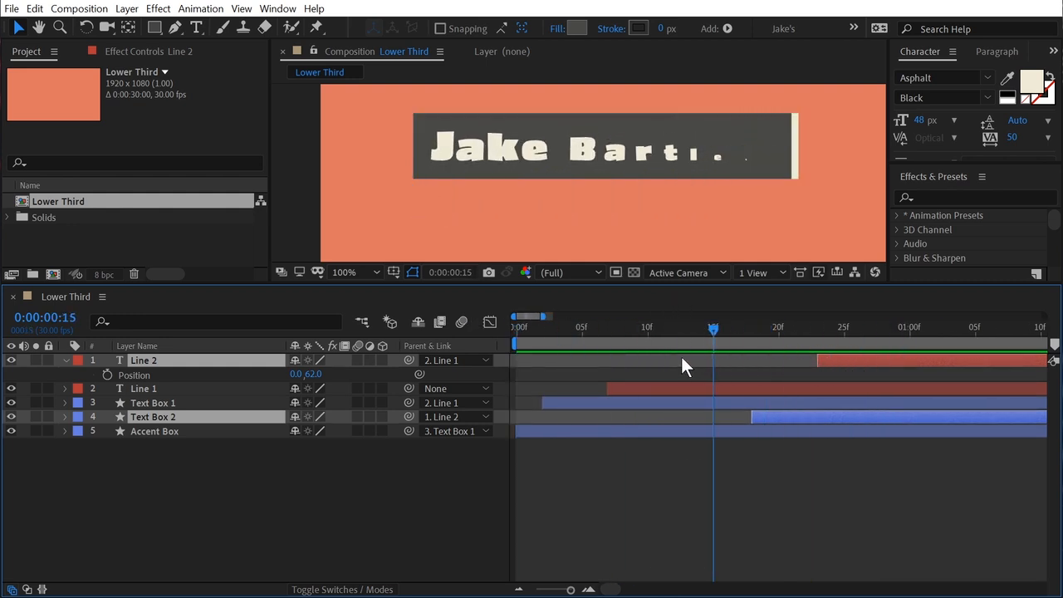
key(space)
Duplicate Text Box 2, place the copy directly beneath it and rename it Accent Box 2.
click(803, 419)
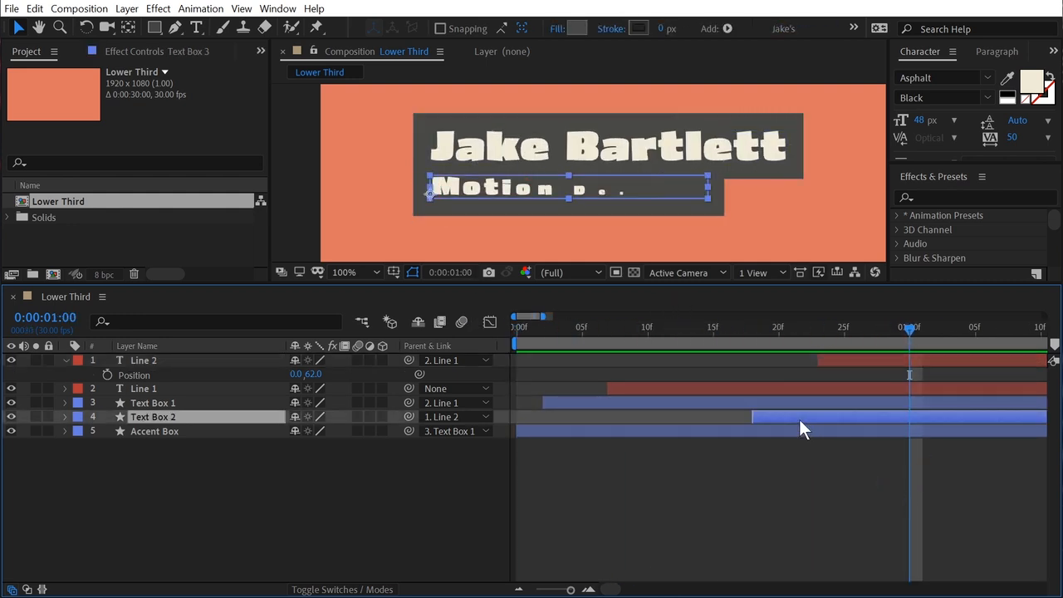
key(ctrl+d)
drag(196, 416, 200, 440)
key(Return)
text(A)
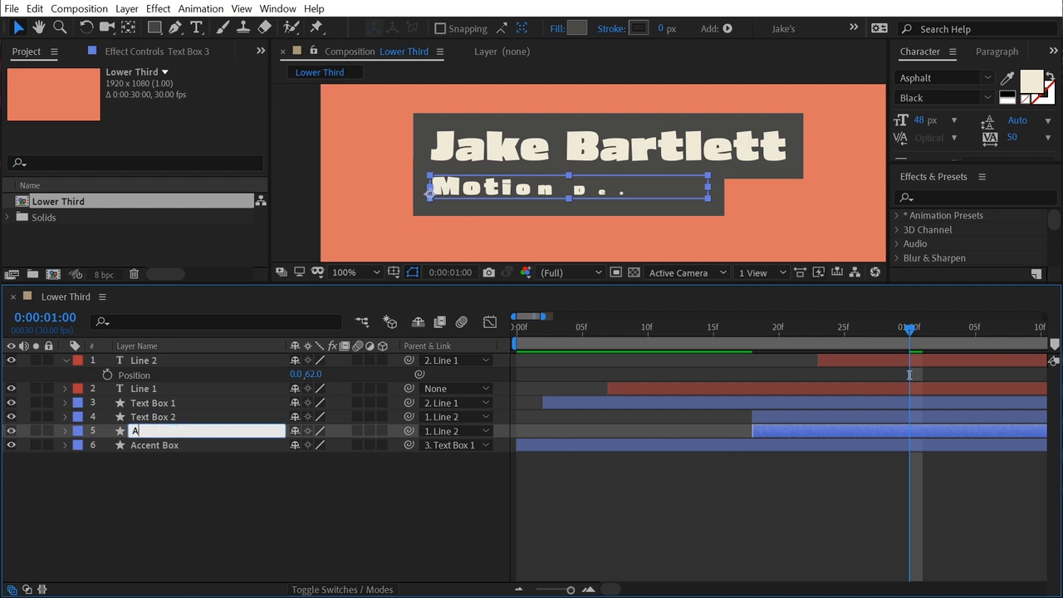
text(ccent Box 2)
key(Return)
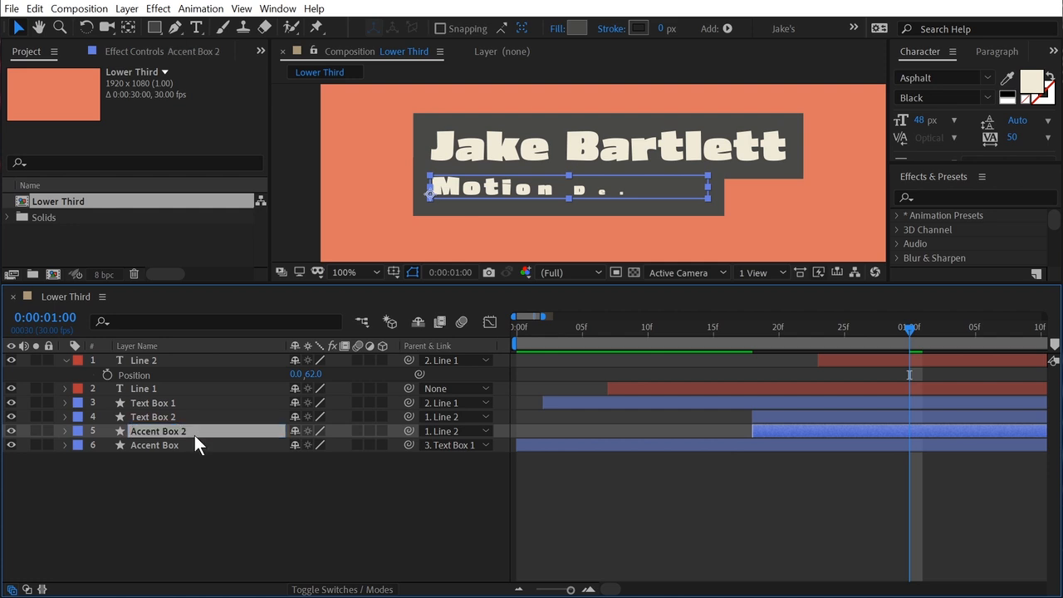
Copy the cream fill color of Accent Box onto Accent Box 2.
click(223, 446)
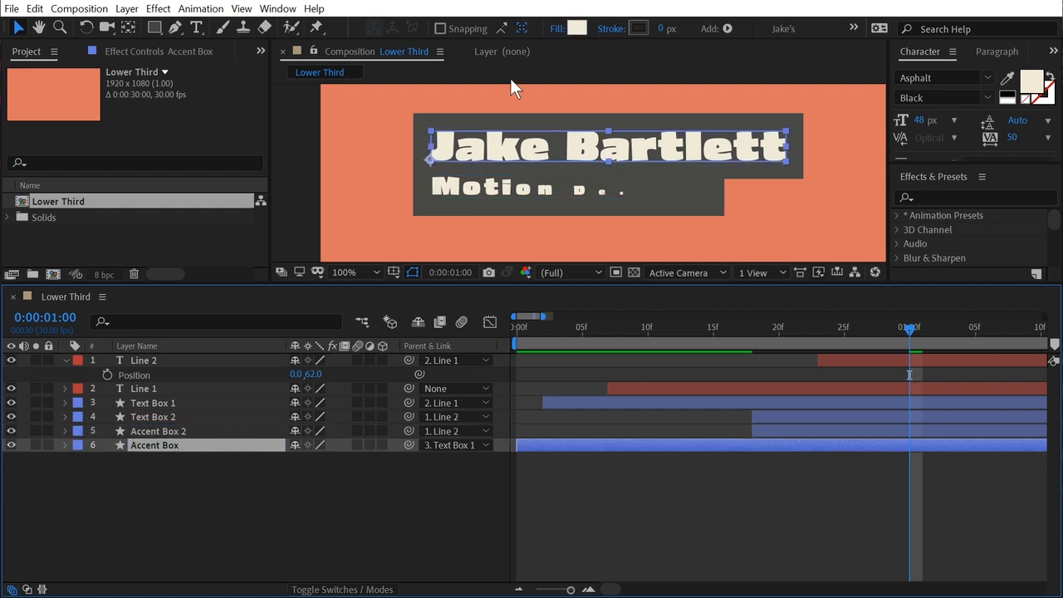
click(581, 29)
key(ctrl+c)
key(Escape)
click(166, 431)
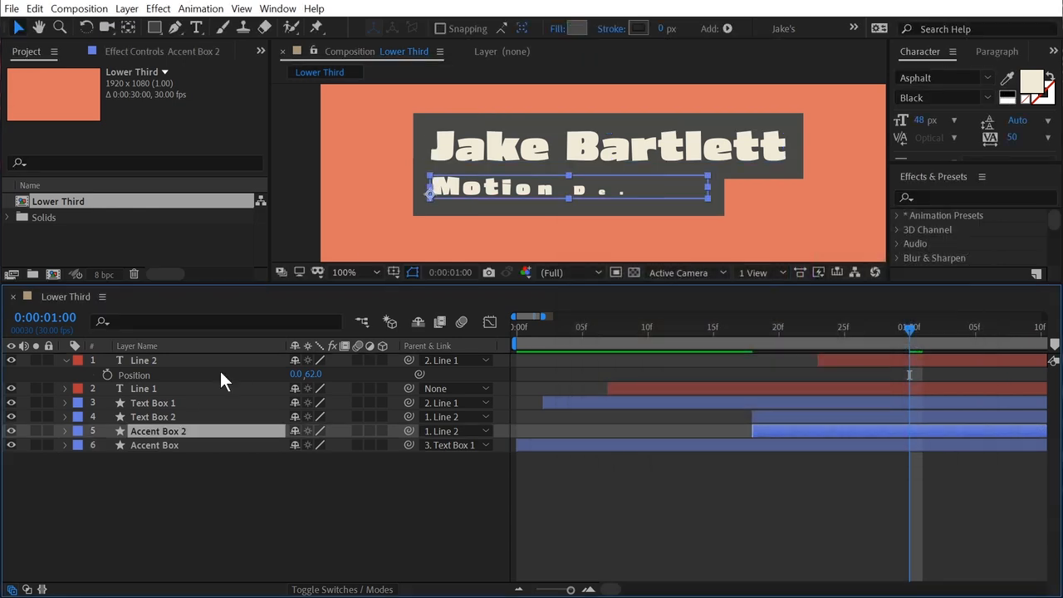
click(584, 27)
key(ctrl+v)
key(Return)
Shift Line 2 and Text Box 2 two frames later than Accent Box 2 and preview the reveal from the start.
drag(799, 412, 828, 409)
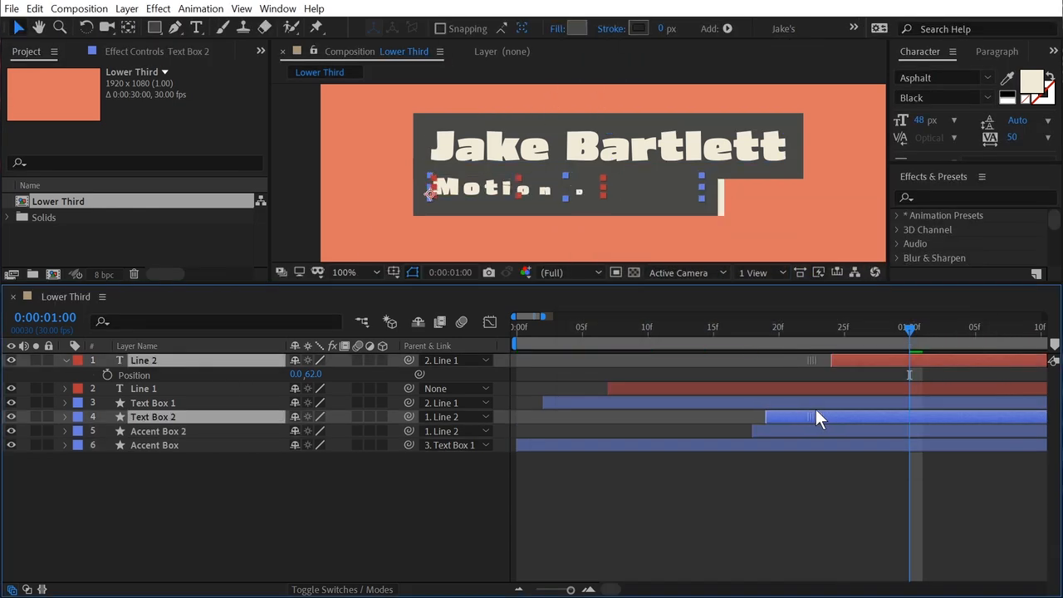
key(space)
key(space)
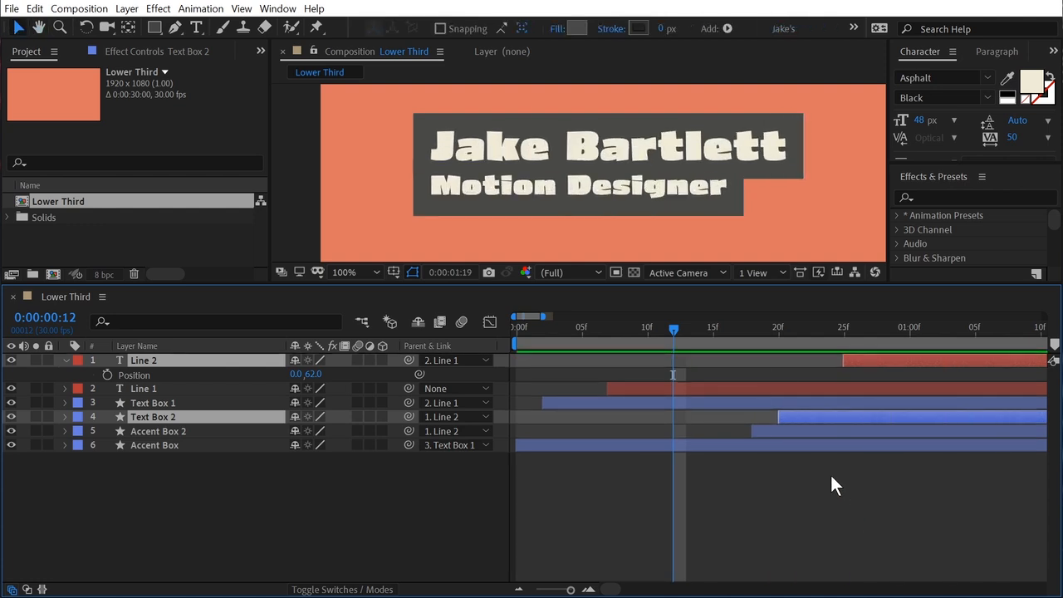
key(Home)
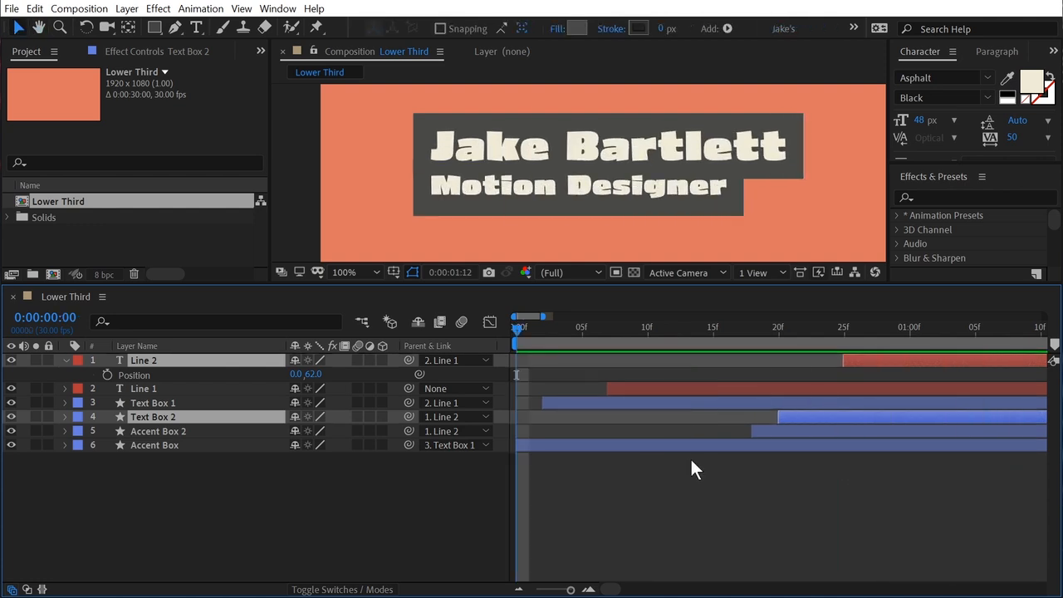
key(space)
key(space)
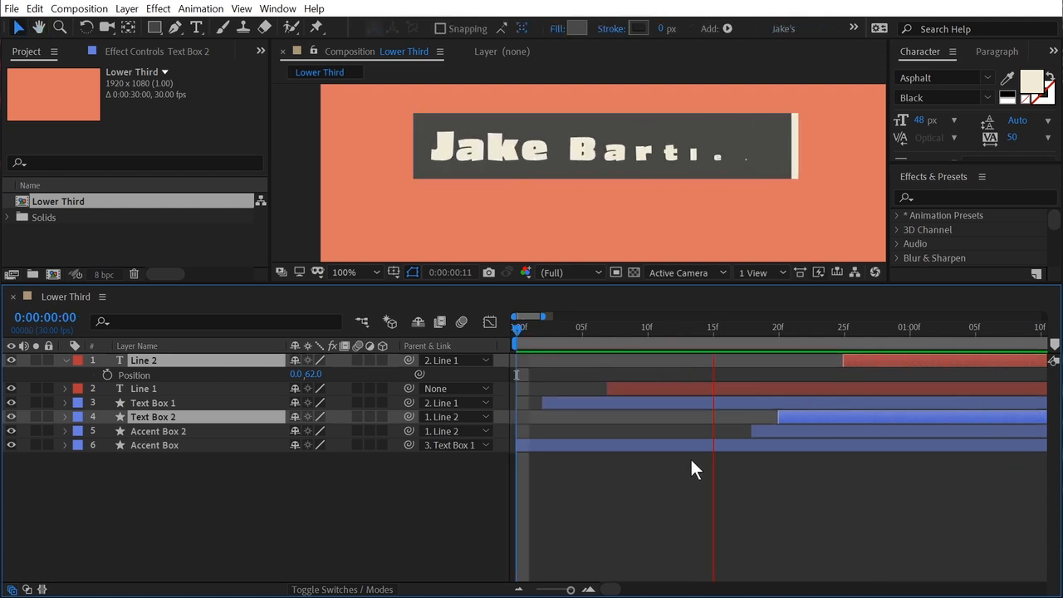
key(space)
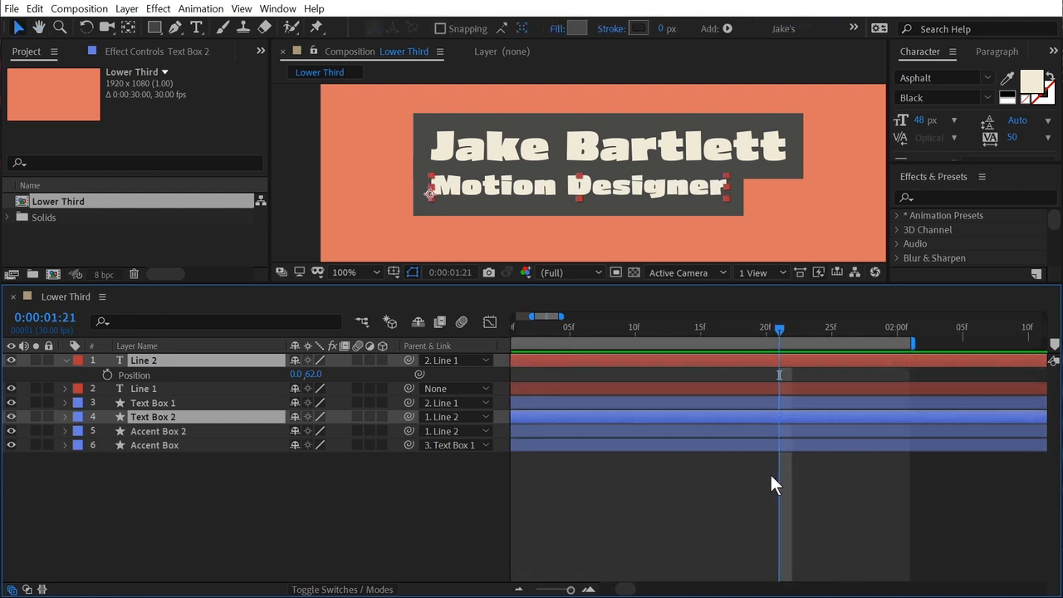
Reveal the group Scale keyframes of Accent Box and Text Box 1.
key(minus)
key(minus)
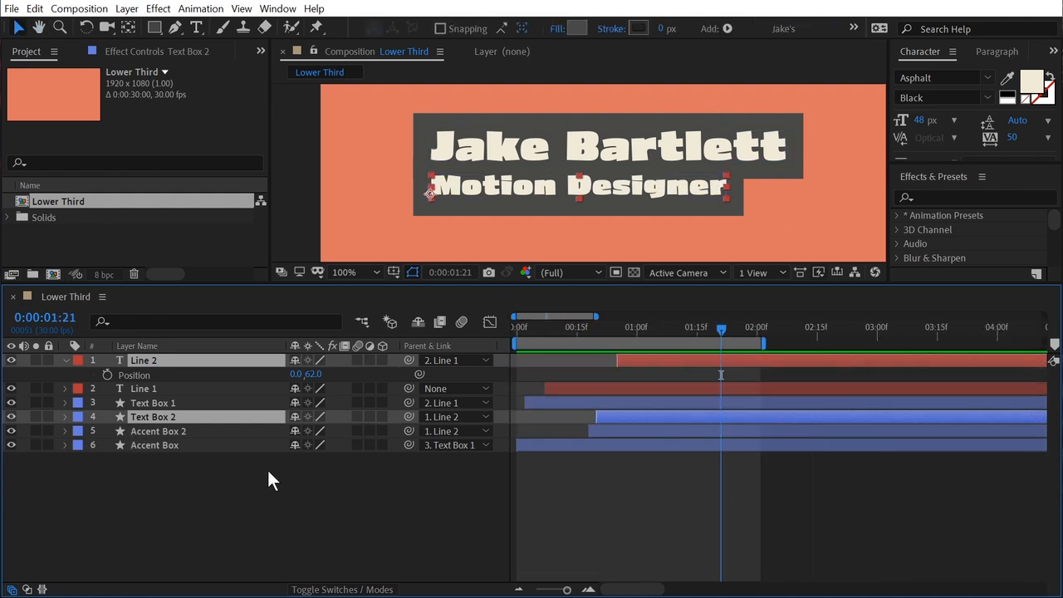
click(199, 444)
key(s)
drag(556, 326, 593, 348)
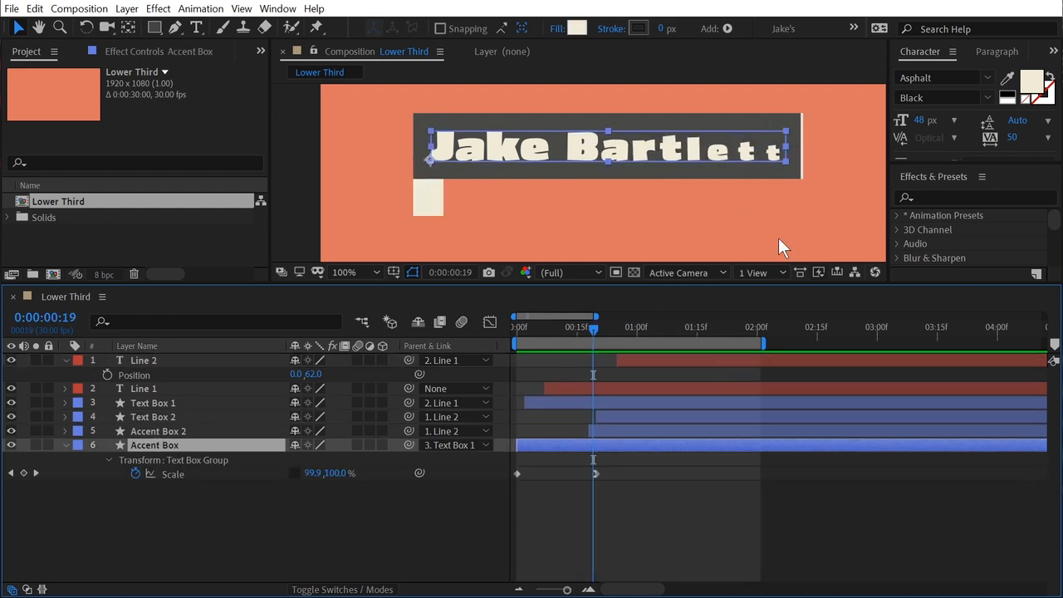
click(168, 403)
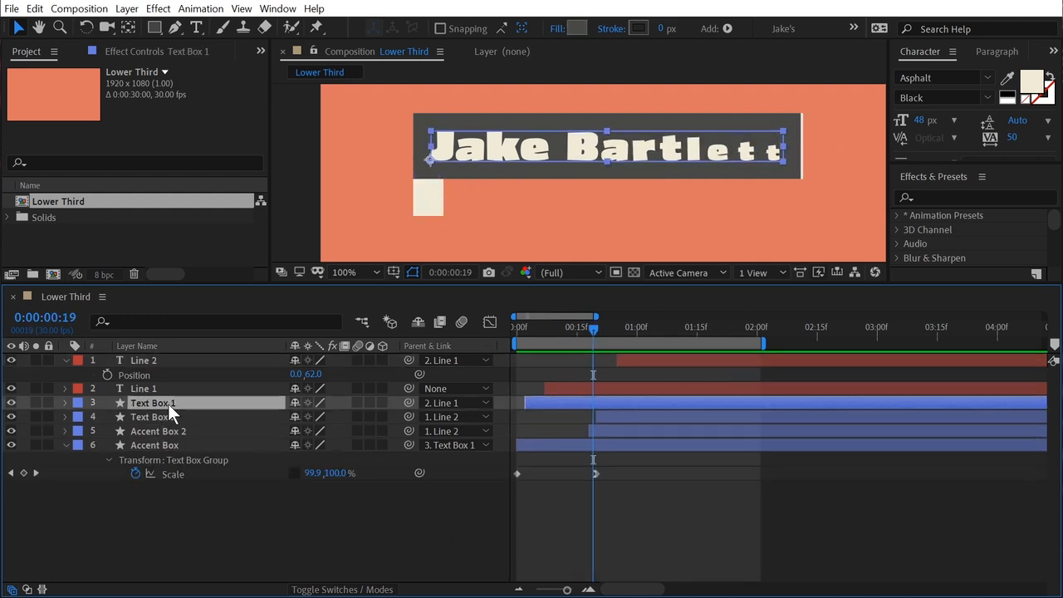
key(s)
Trim the end of Accent Box to 0:00:00:22, at Text Box 1's last Scale keyframe.
key(Page_Down)
key(Page_Down)
key(Page_Down)
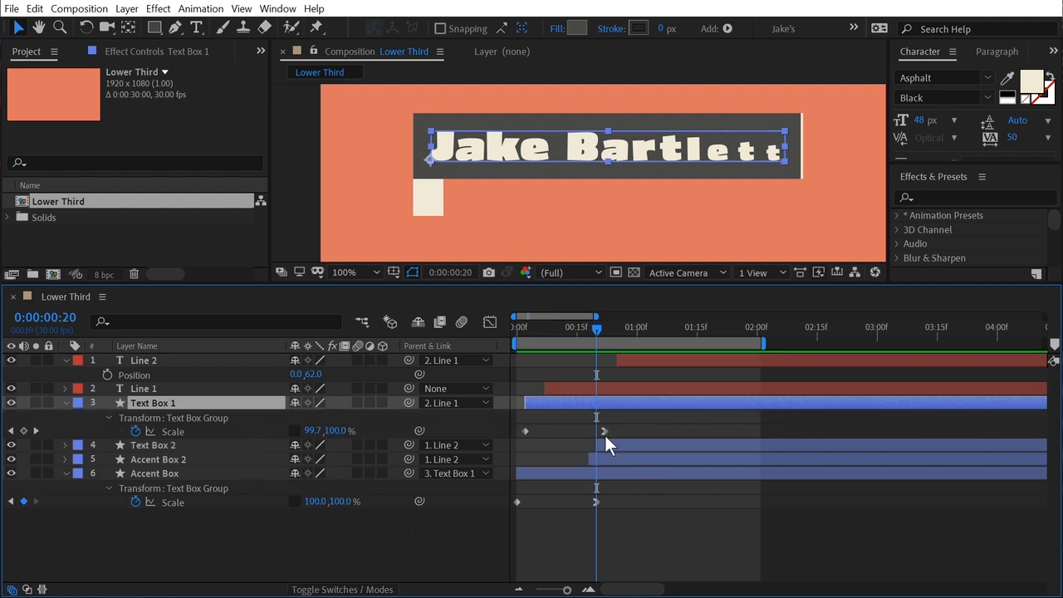
click(598, 477)
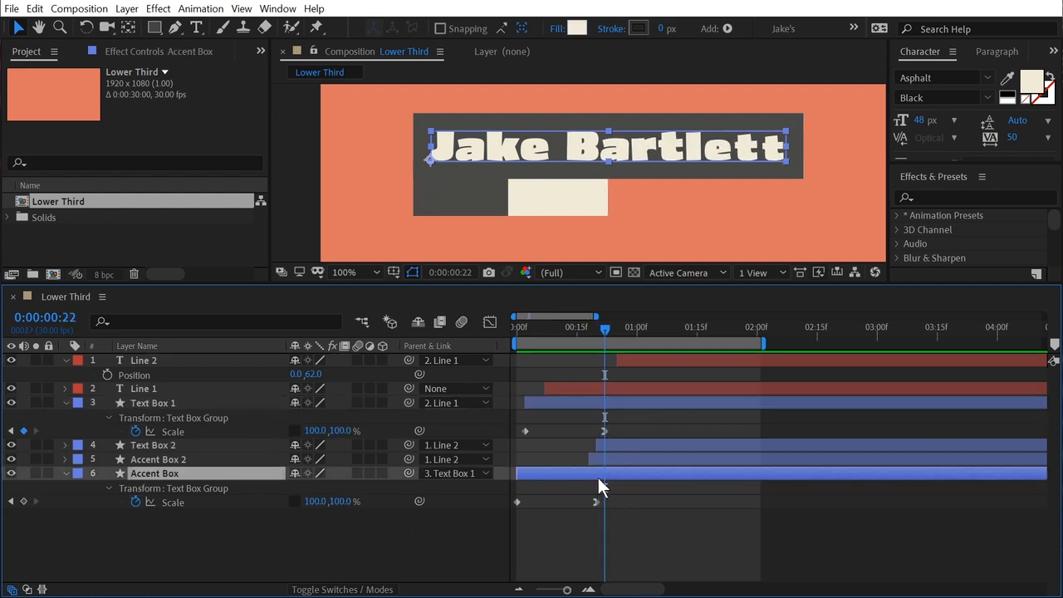
key(alt+bracketright)
Reveal Text Box 2's keyframes and trim the end of Accent Box 2 to 0:00:01:10, at Text Box 2's last Scale keyframe.
drag(631, 332, 662, 332)
click(172, 459)
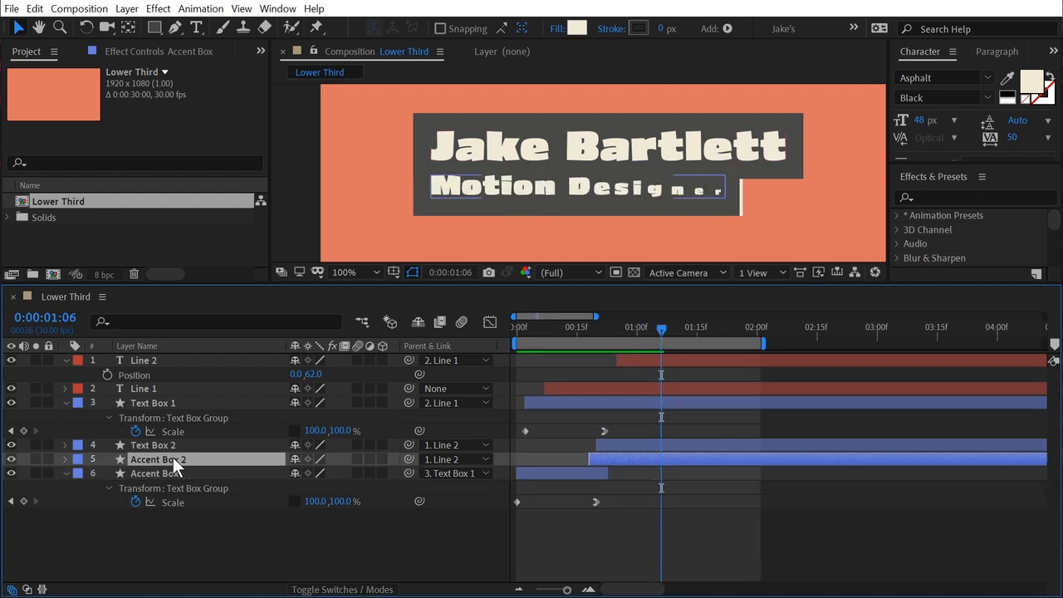
click(666, 445)
key(u)
click(677, 329)
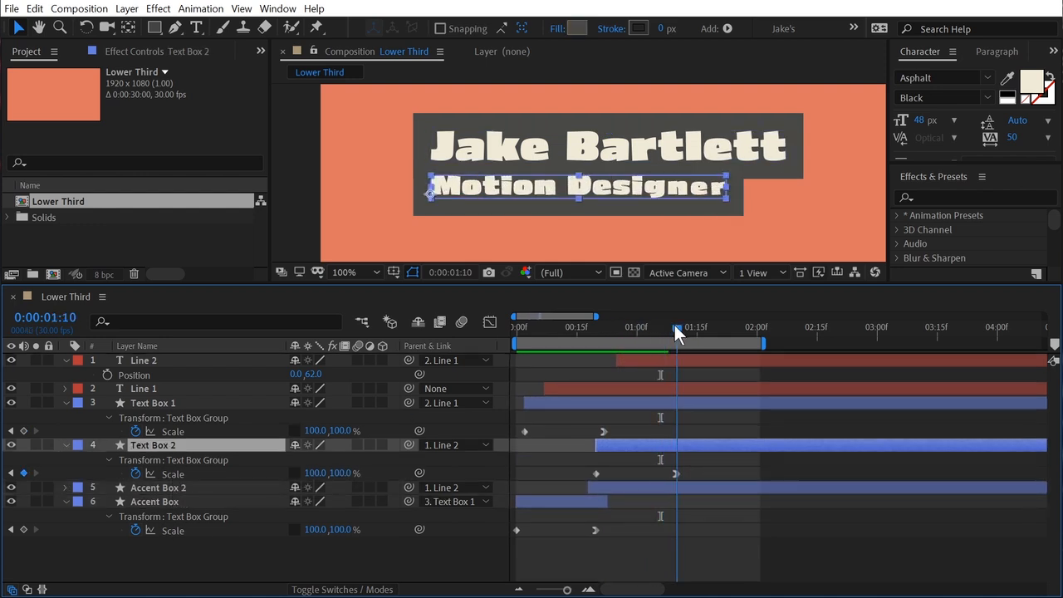
click(685, 487)
key(alt+bracketright)
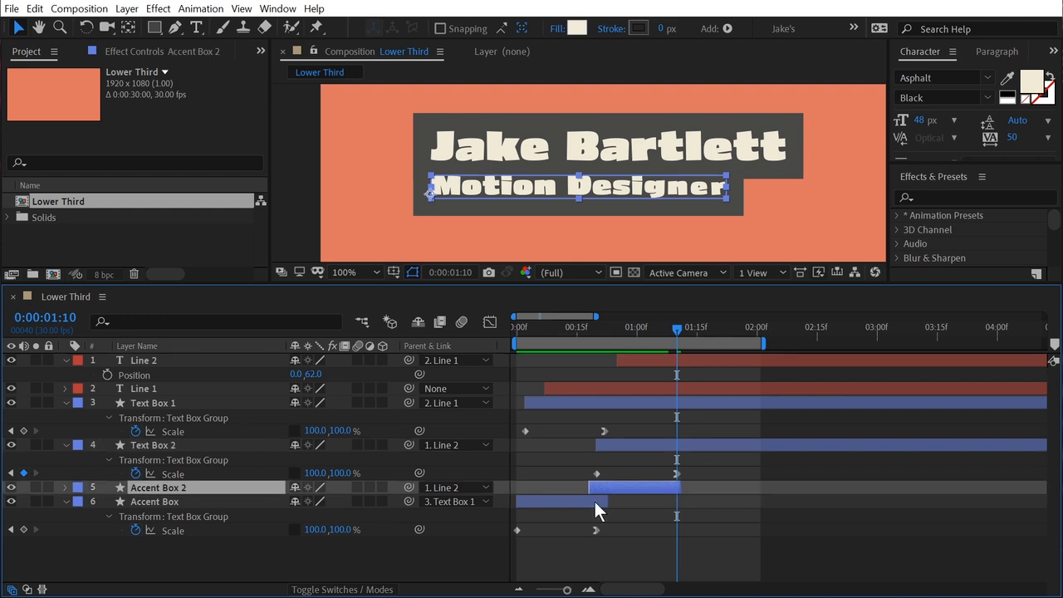
Collapse the revealed properties of all layers and preview the complete two-line reveal.
click(711, 521)
key(u)
key(u)
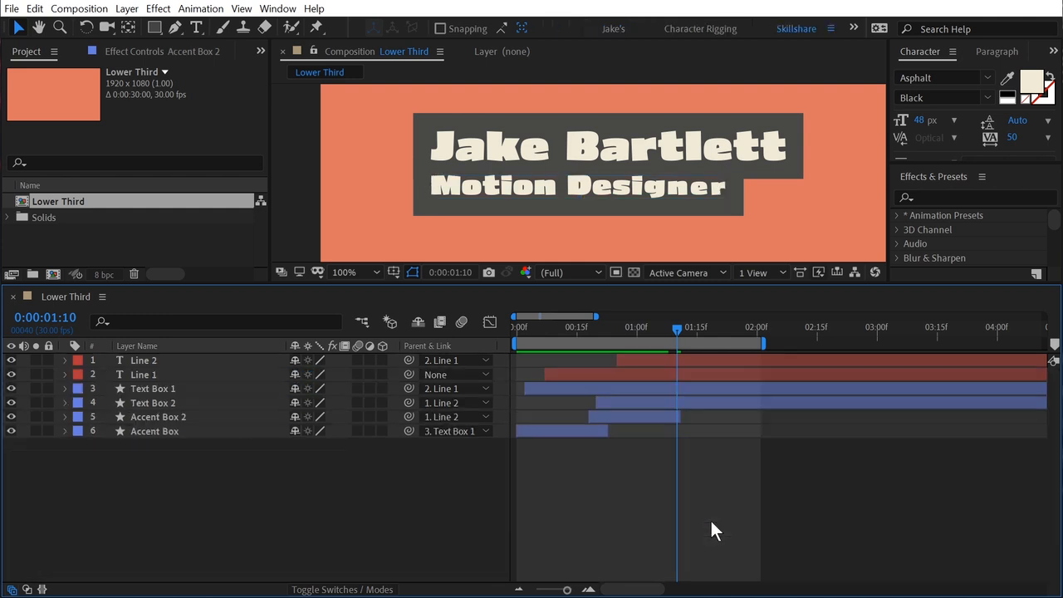
key(space)
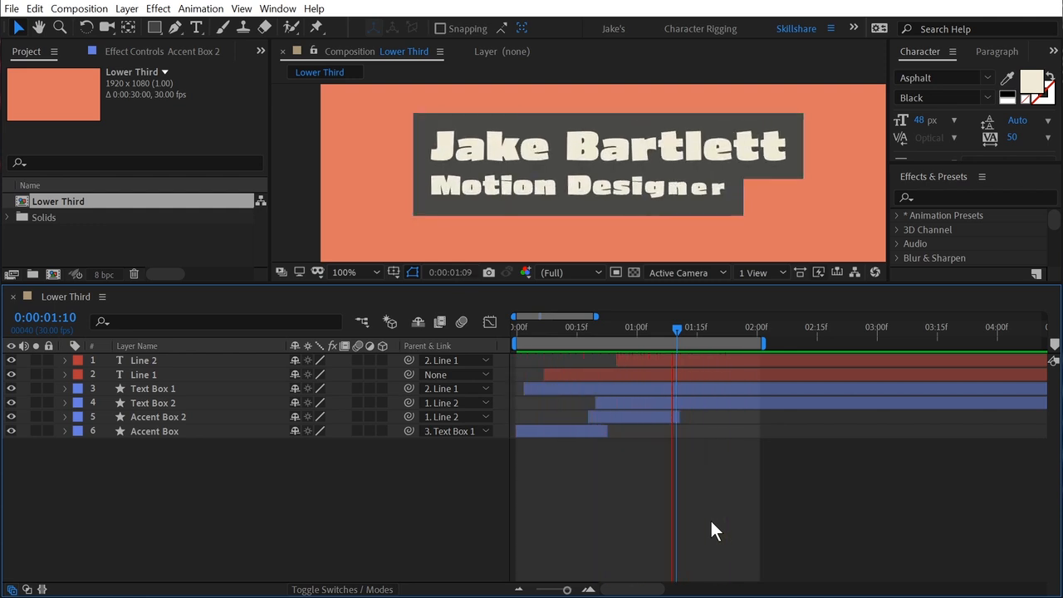
drag(621, 331, 685, 330)
click(152, 389)
click(153, 403)
click(153, 417)
click(155, 432)
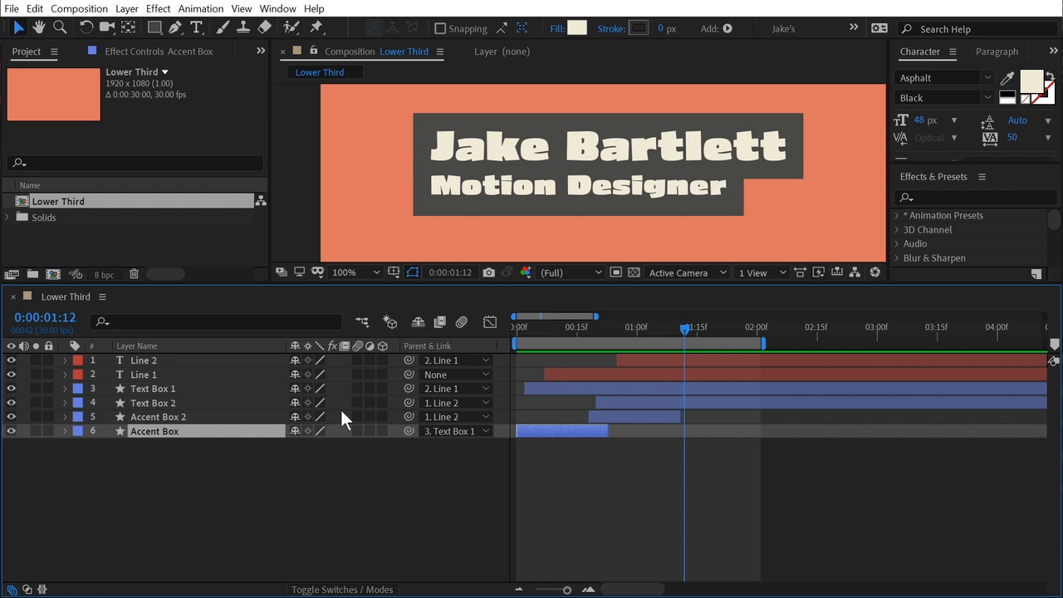
Add a null object layer to the Lower Third composition and name it Controls.
key(ctrl+shift+a)
click(127, 8)
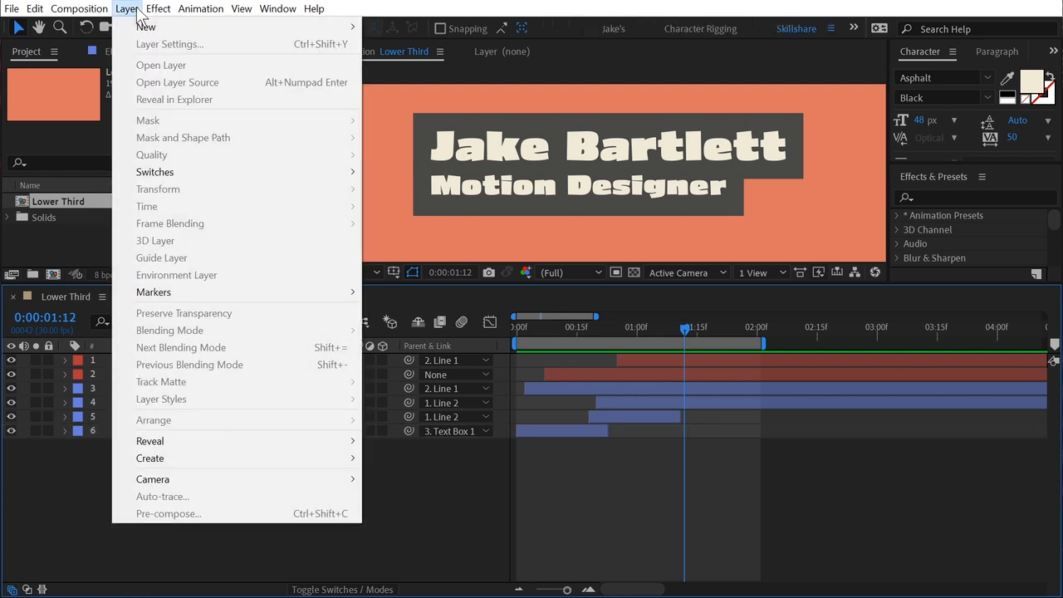
mouse_move(143, 27)
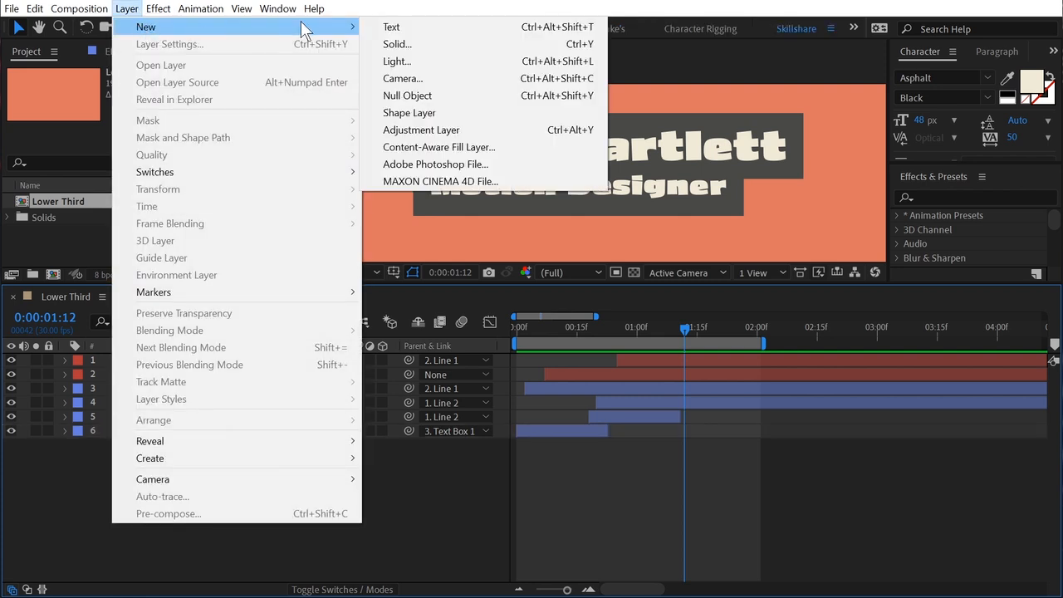
click(417, 96)
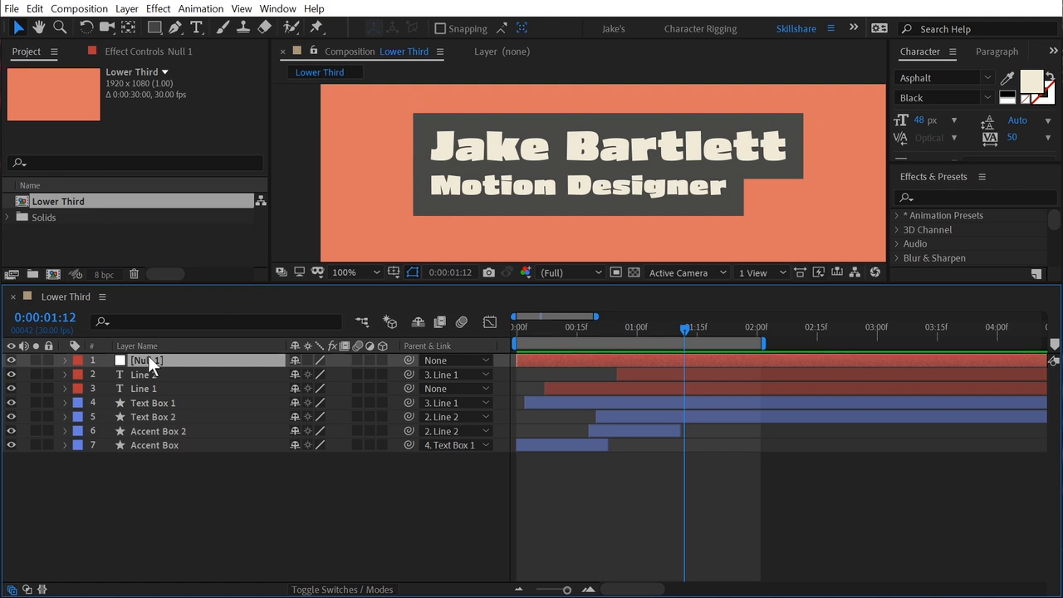
key(Return)
text(Controls)
key(Return)
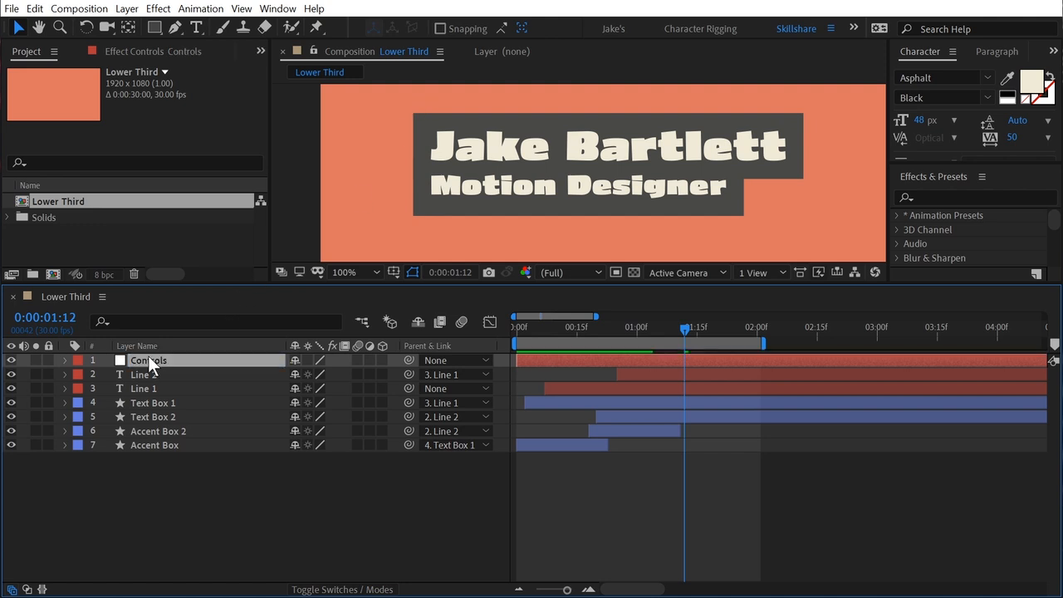
Apply a Slider Control effect to the Controls layer, try its slider and set the value to 0.
click(159, 8)
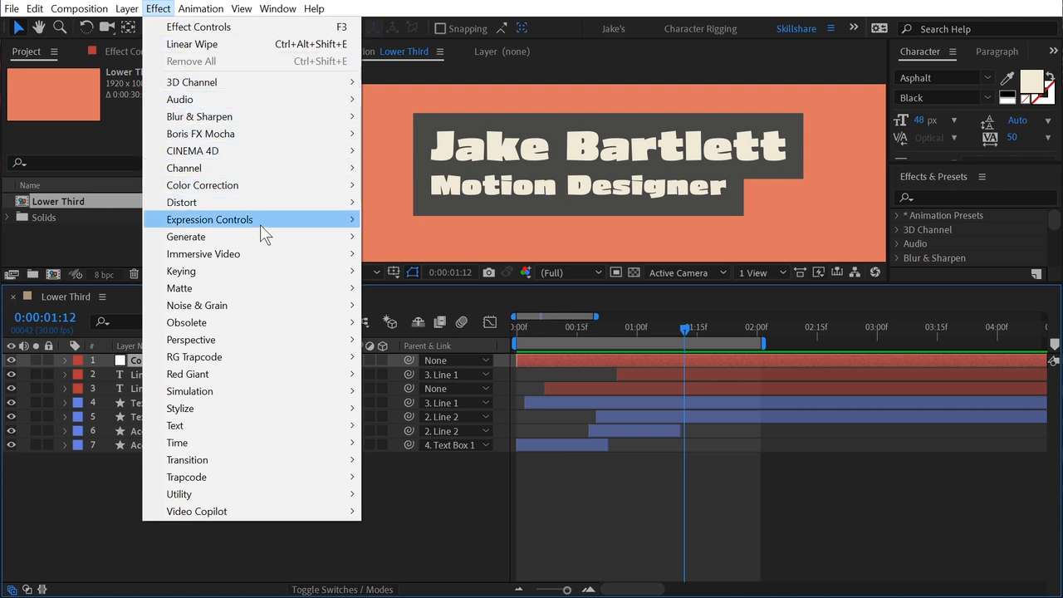
mouse_move(285, 221)
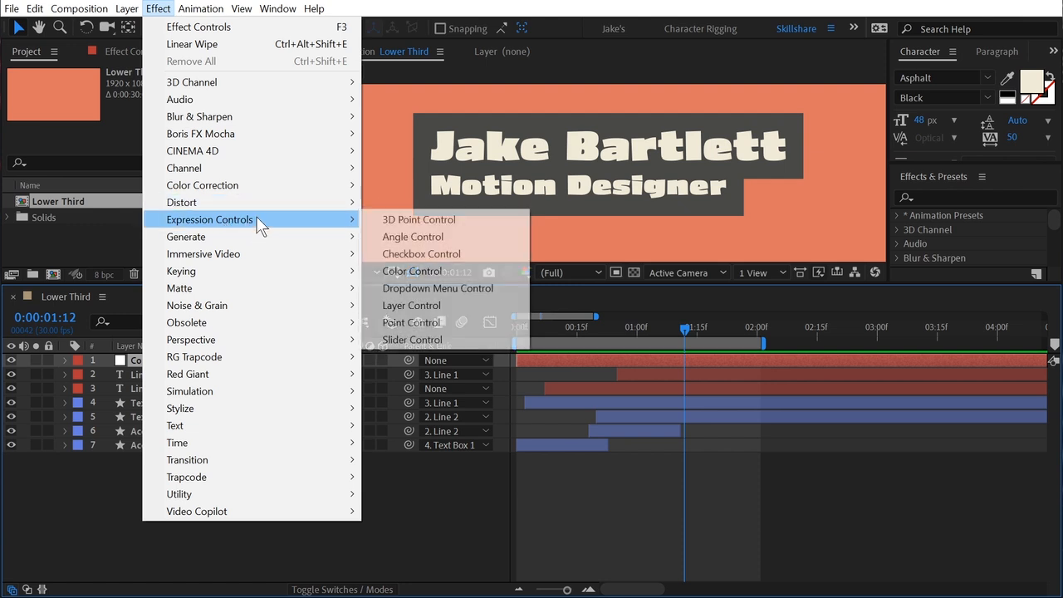
click(457, 344)
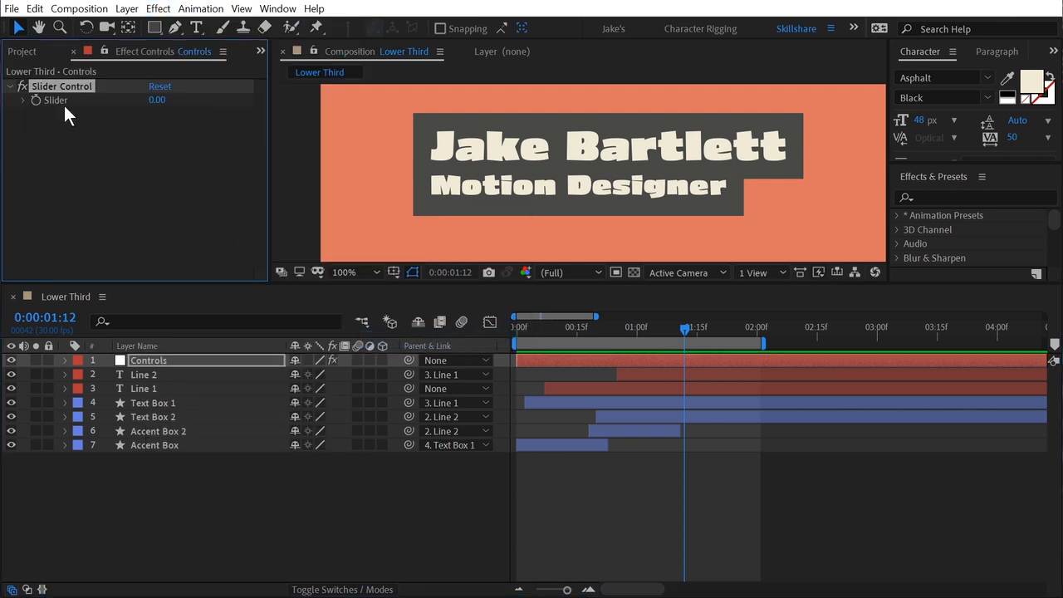
drag(156, 100, 197, 98)
click(160, 100)
text(0)
key(Return)
Rename the Slider Control effect as Offset Amount.
key(Return)
text(Offs)
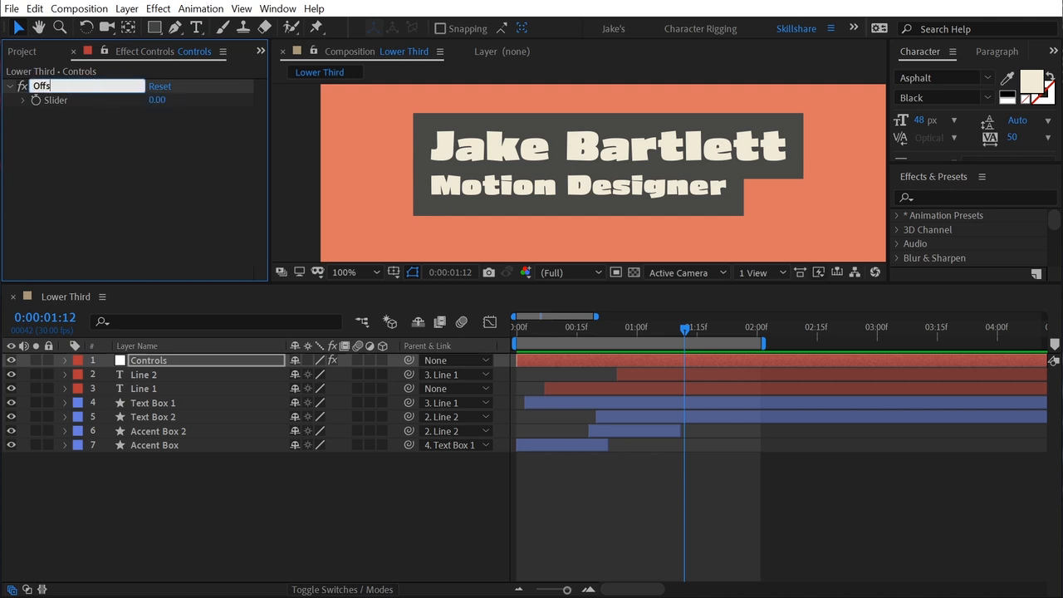
text(et Amount)
key(Return)
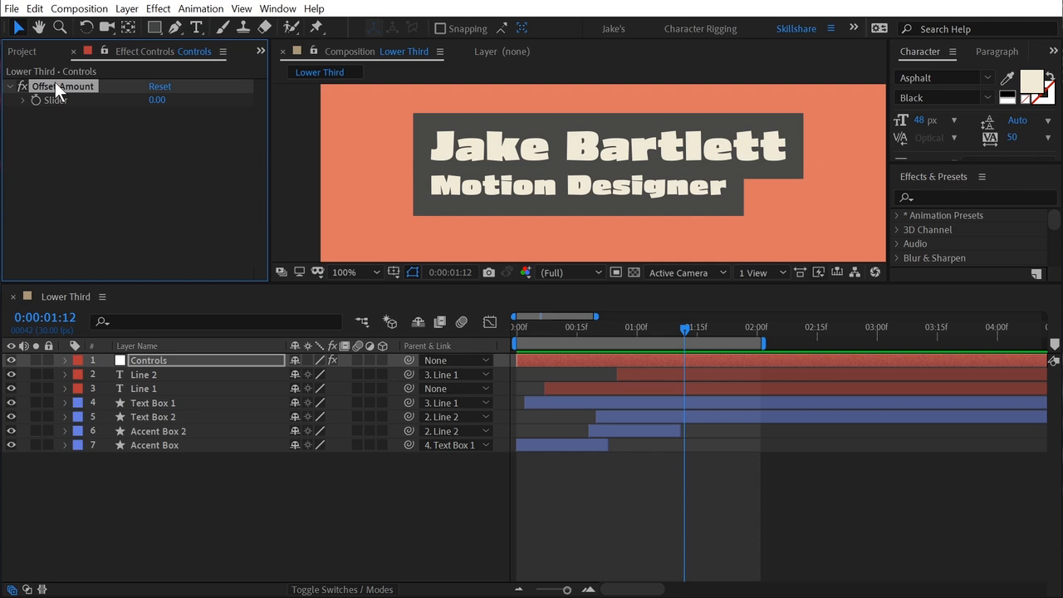
key(Return)
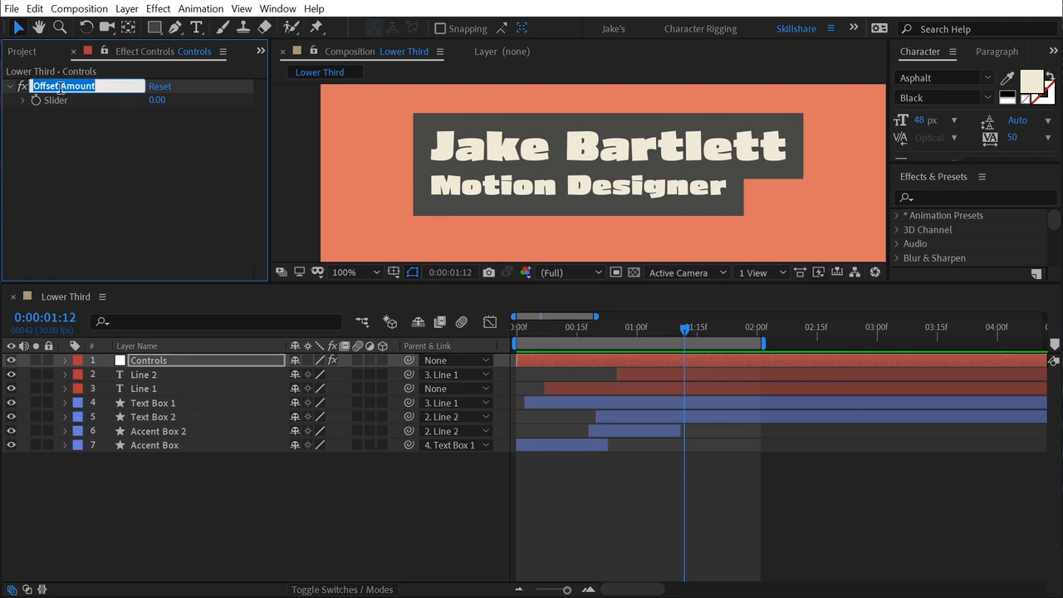
key(Return)
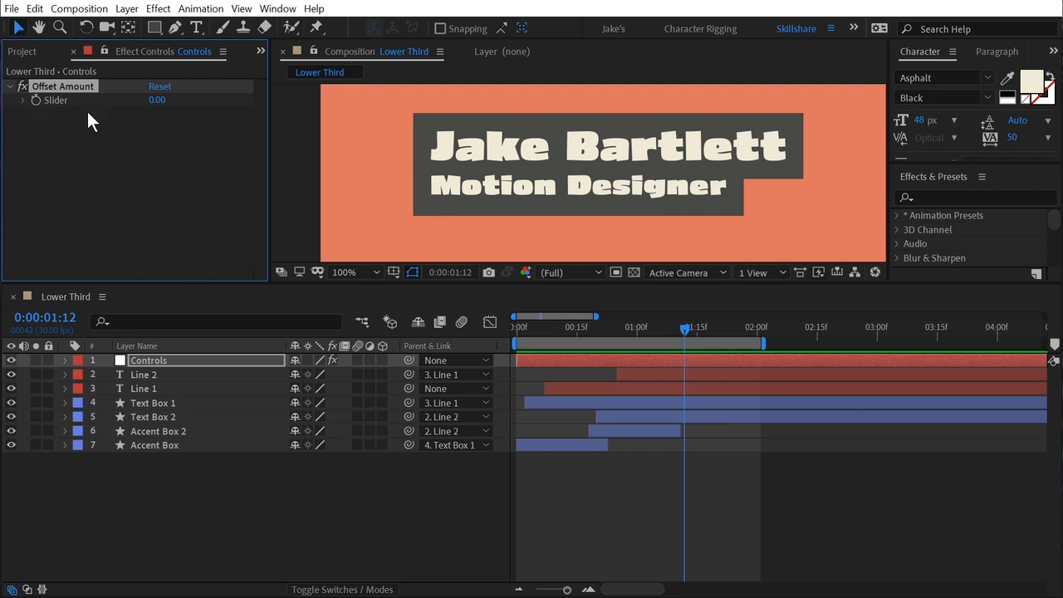
Lock the effect controls to the Controls layer and check the lock by selecting the text and accent box layers.
click(156, 444)
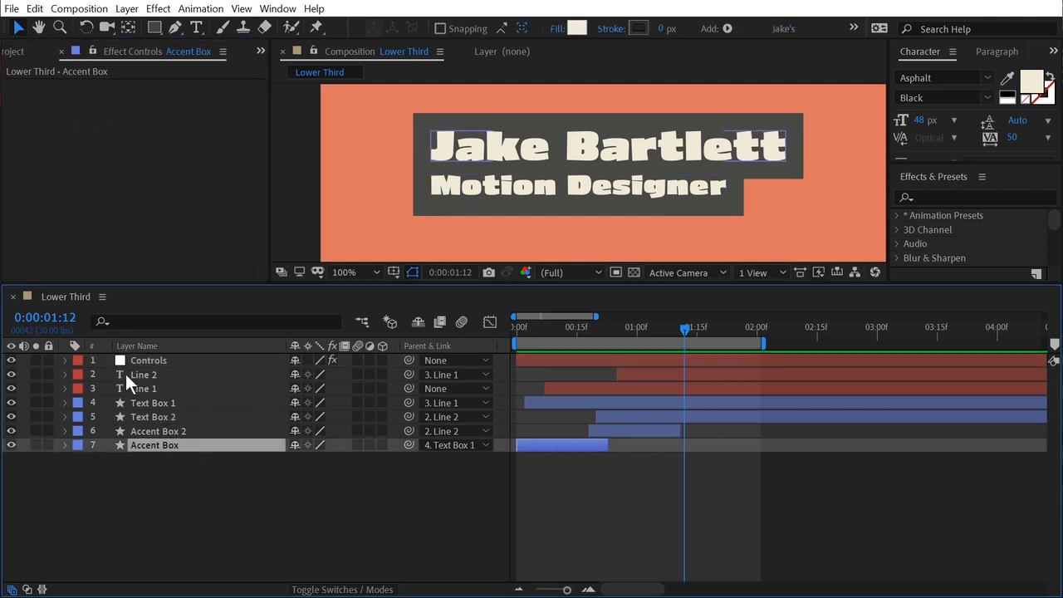
click(153, 360)
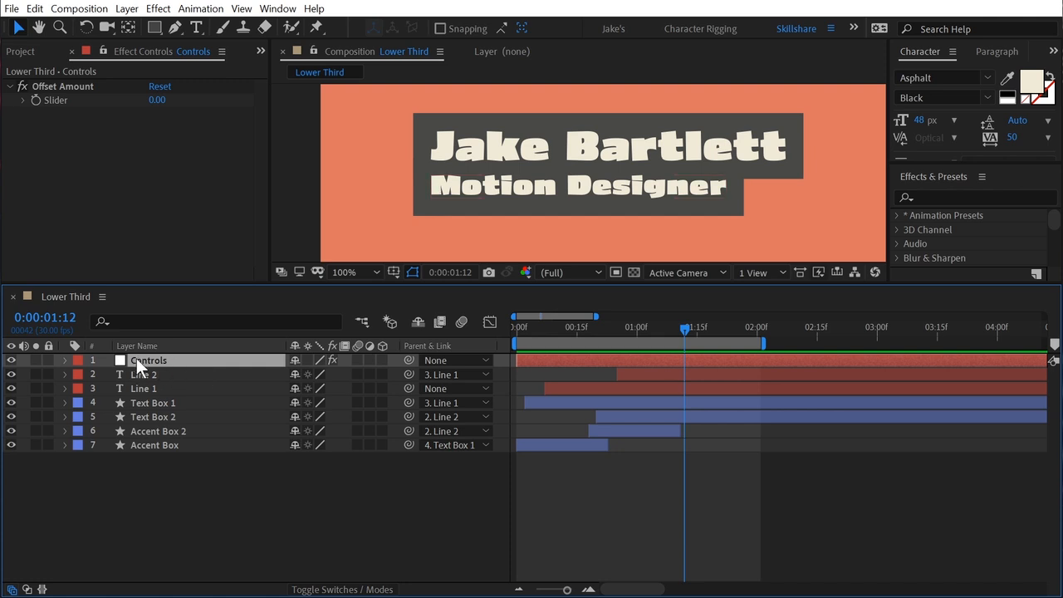
click(103, 51)
click(155, 417)
click(154, 431)
click(154, 455)
click(156, 446)
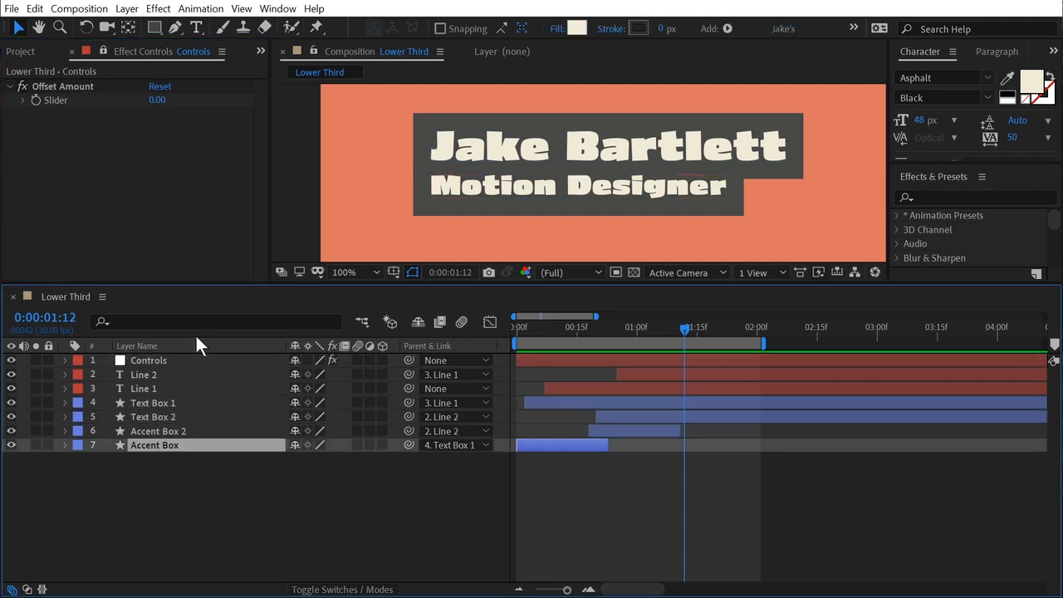
click(142, 461)
Filter the properties of the two text box and two accent box layers by "amount".
click(166, 321)
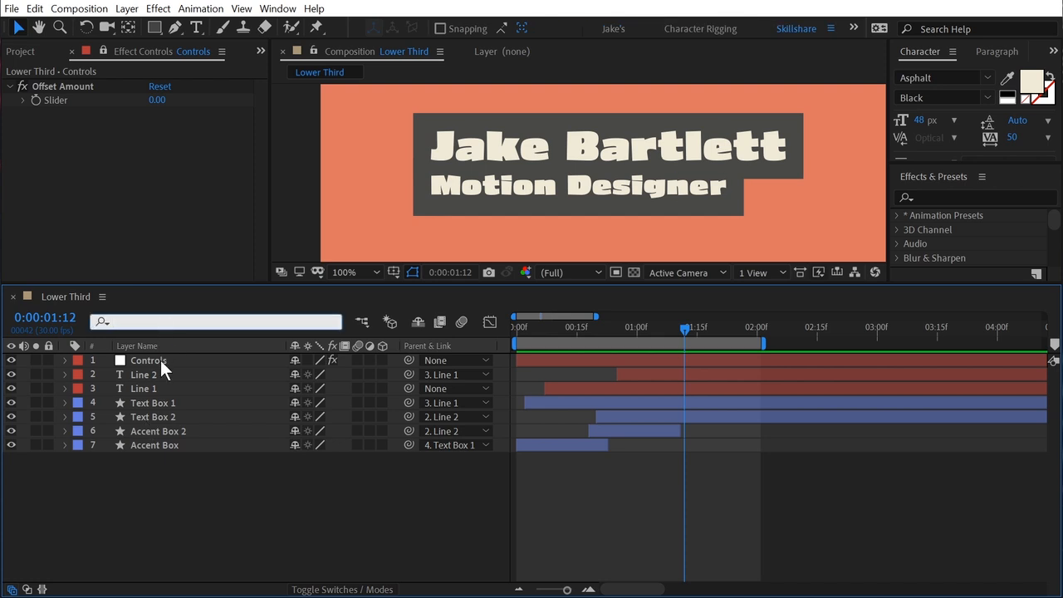
drag(155, 474, 138, 404)
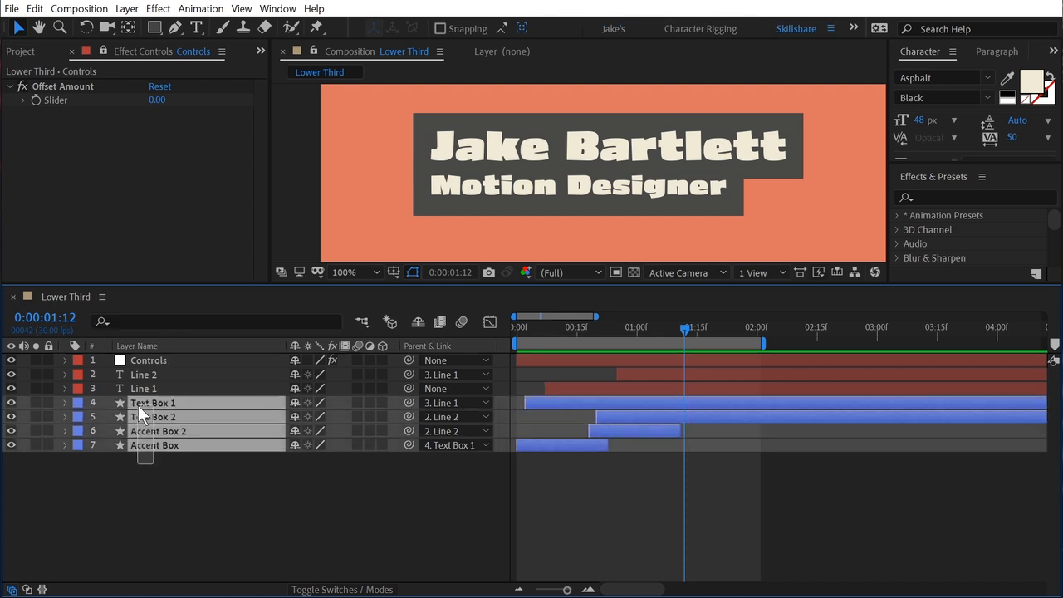
click(163, 321)
text(amount)
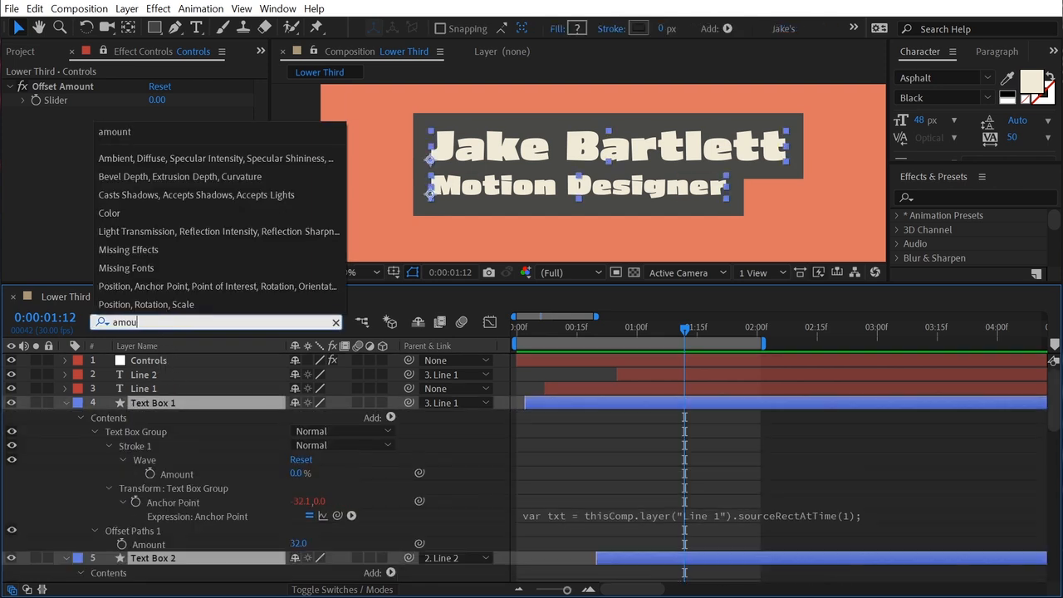
click(93, 467)
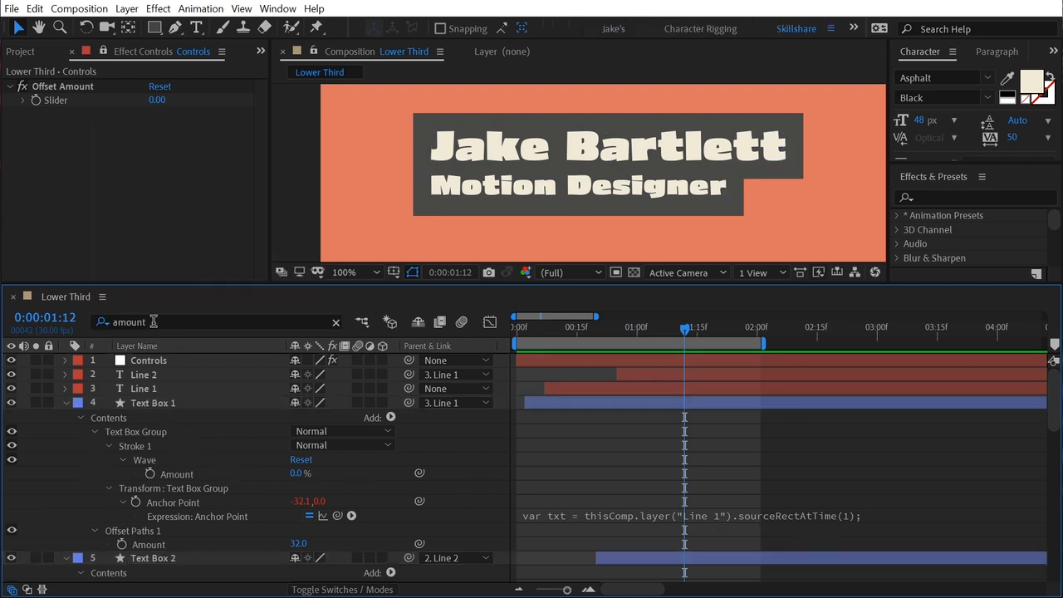
Link Text Box 1's Offset Paths Amount to the Offset Amount slider on the Controls layer.
click(114, 532)
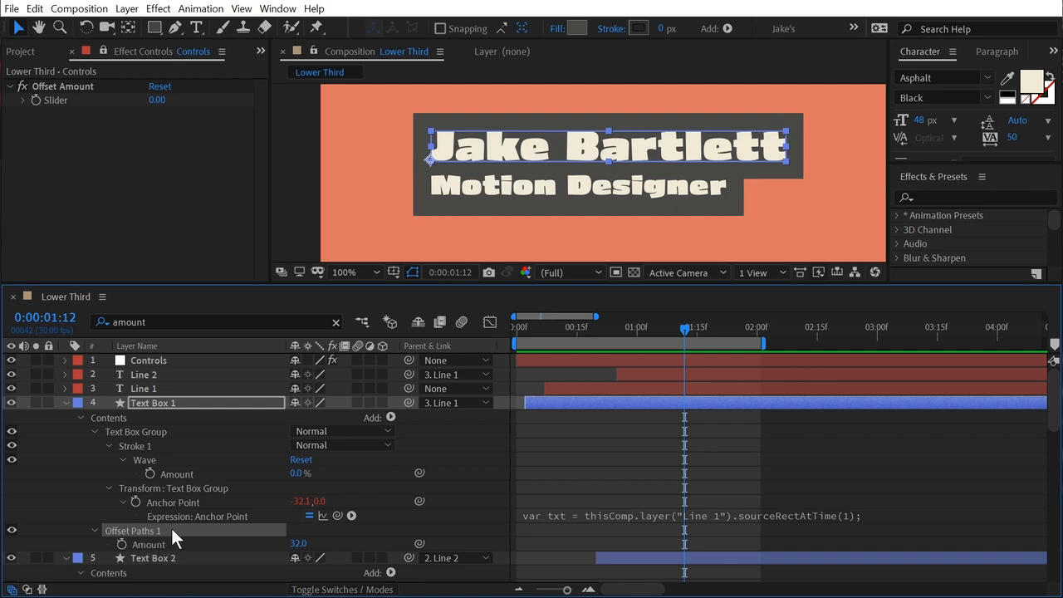
scroll(166, 527, down, 6)
scroll(163, 530, up, 6)
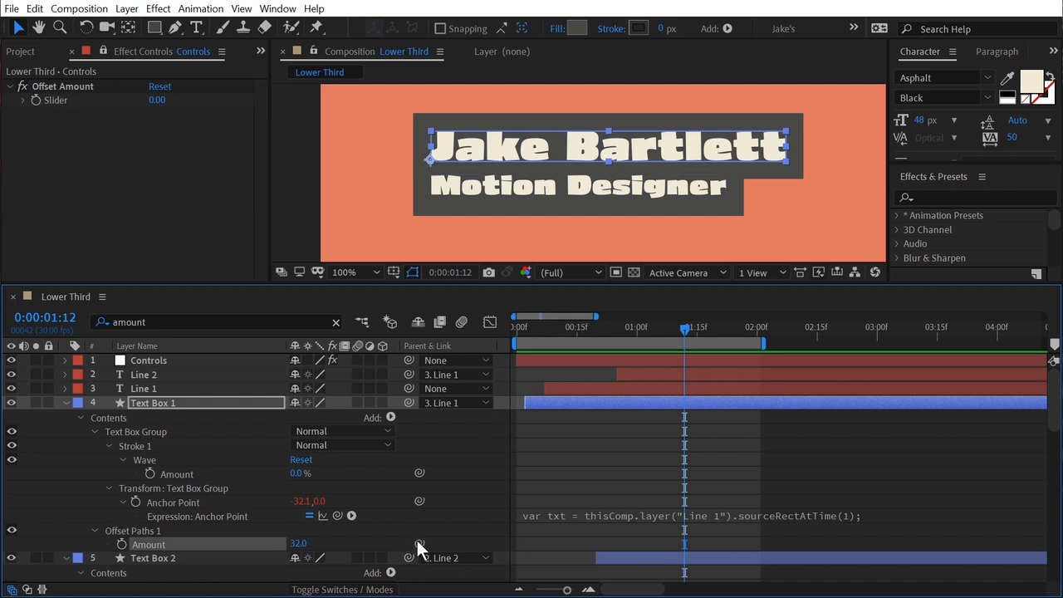
drag(419, 543, 74, 95)
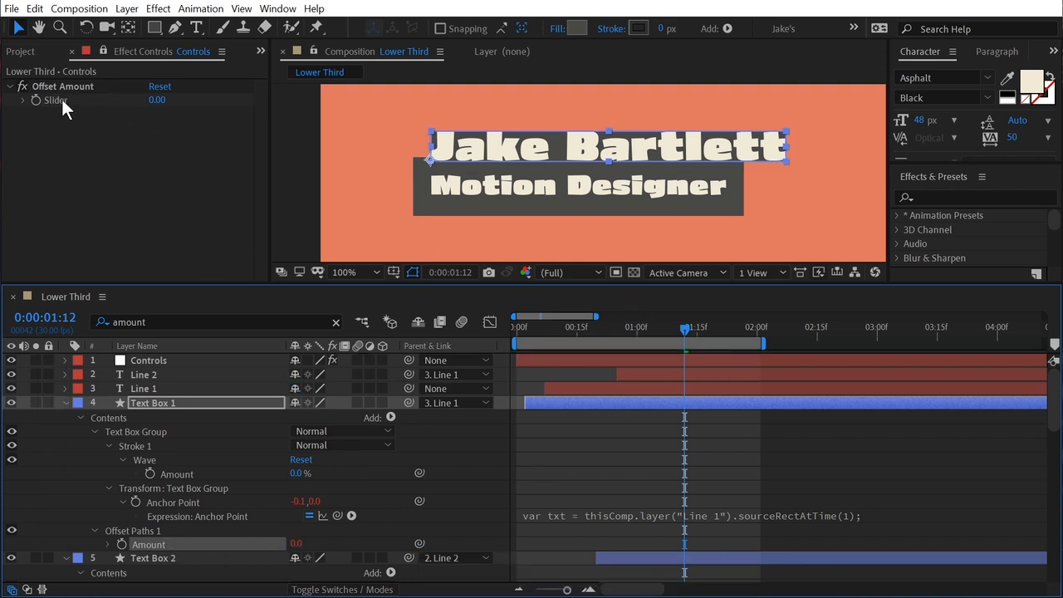
Test the link by varying the Offset Amount slider, then set it to 15.
drag(155, 99, 179, 94)
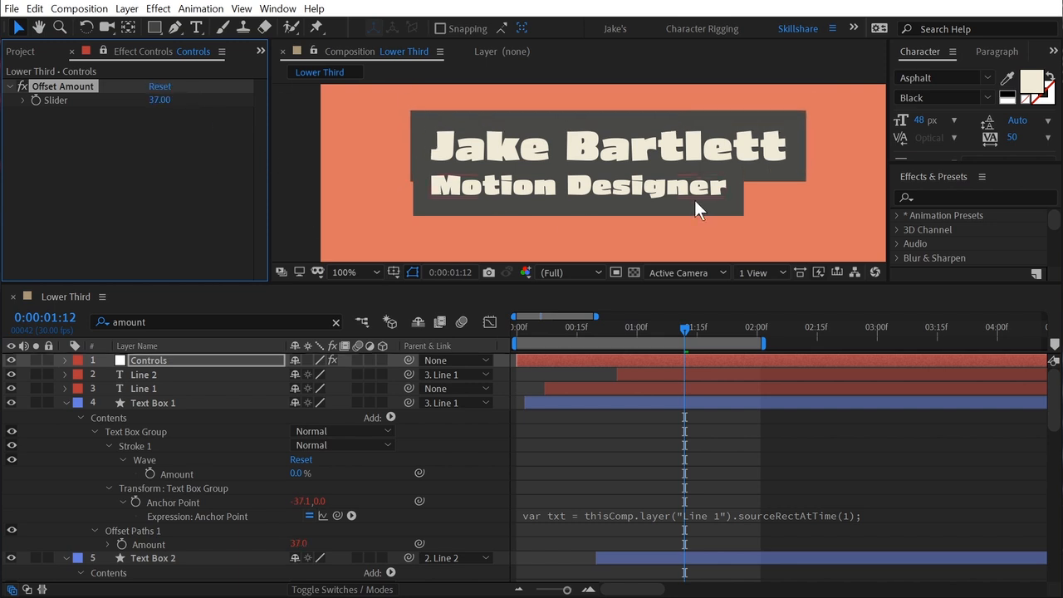
click(158, 100)
text(15)
key(Return)
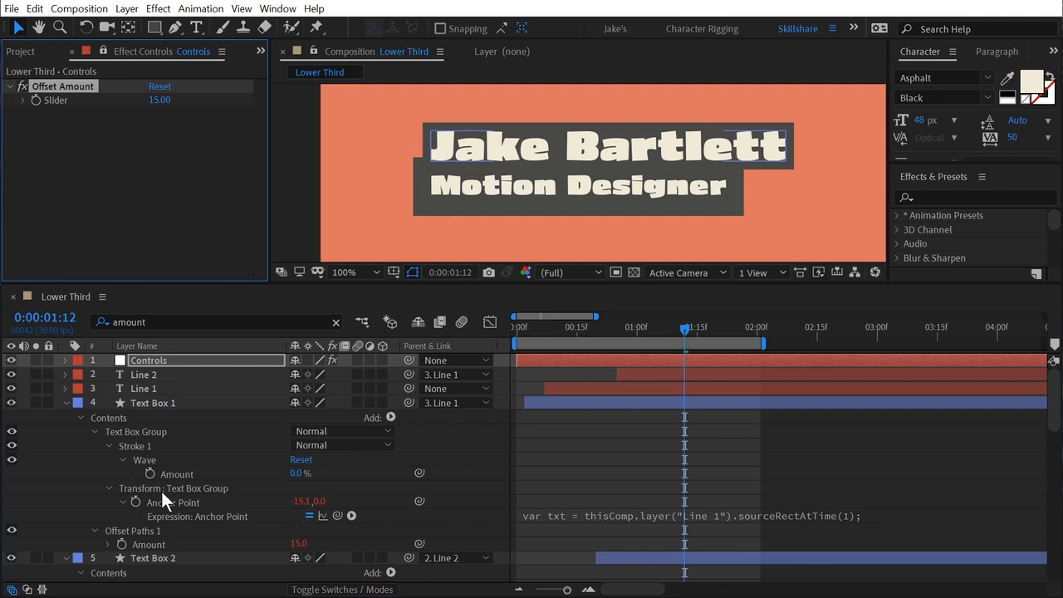
Link Text Box 2's Offset Paths Amount to the Offset Amount slider.
scroll(166, 482, down, 2)
click(184, 470)
scroll(172, 464, down, 3)
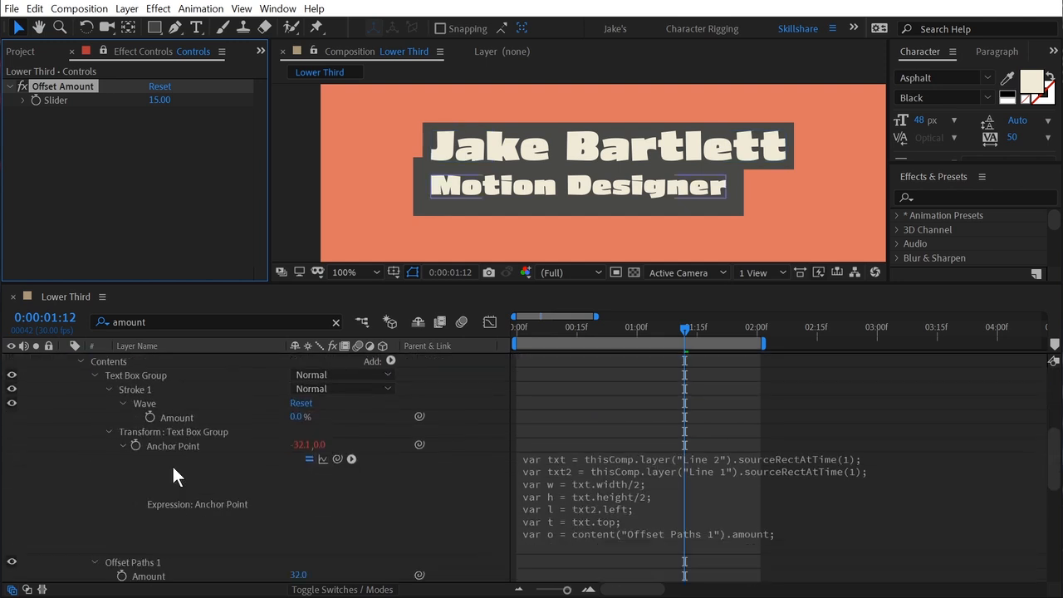
click(166, 563)
scroll(191, 531, down, 3)
click(147, 534)
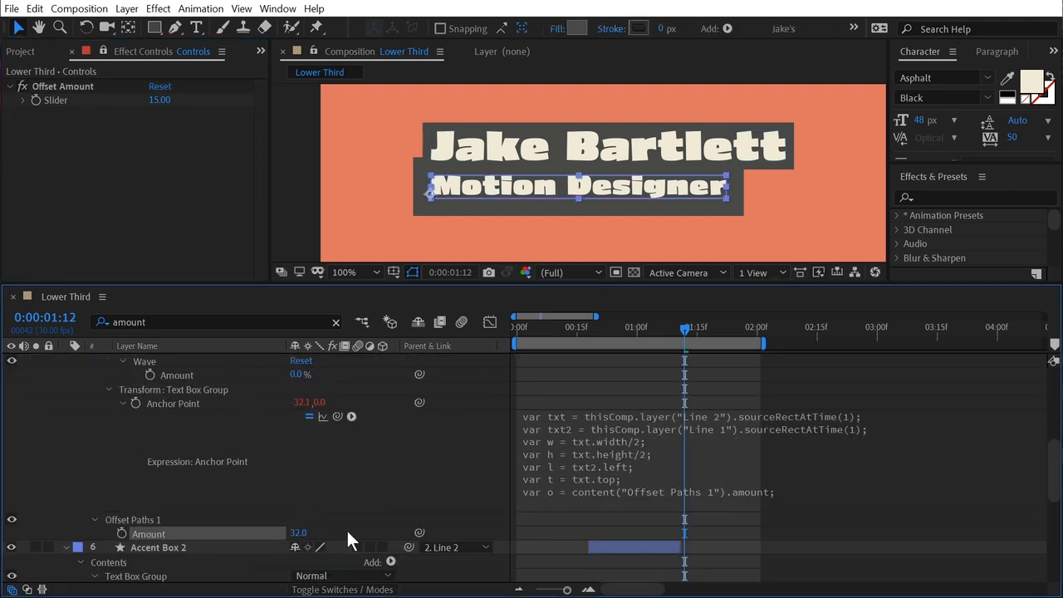
drag(420, 534, 51, 100)
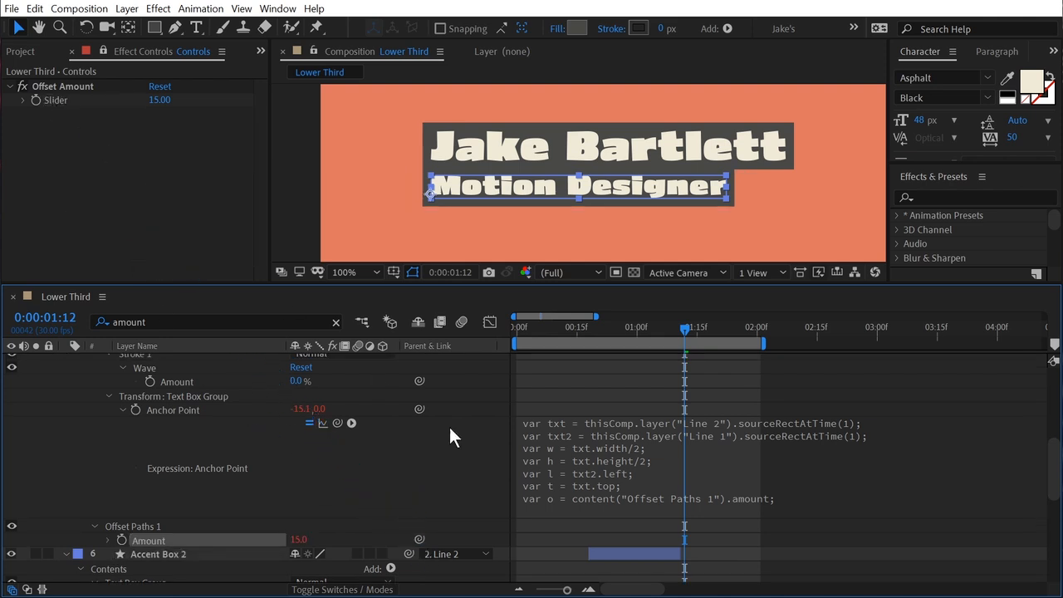
Link the Offset Paths Amount of Accent Box 2 and Accent Box to the Offset Amount slider.
scroll(331, 462, down, 5)
drag(420, 483, 58, 101)
scroll(223, 491, down, 2)
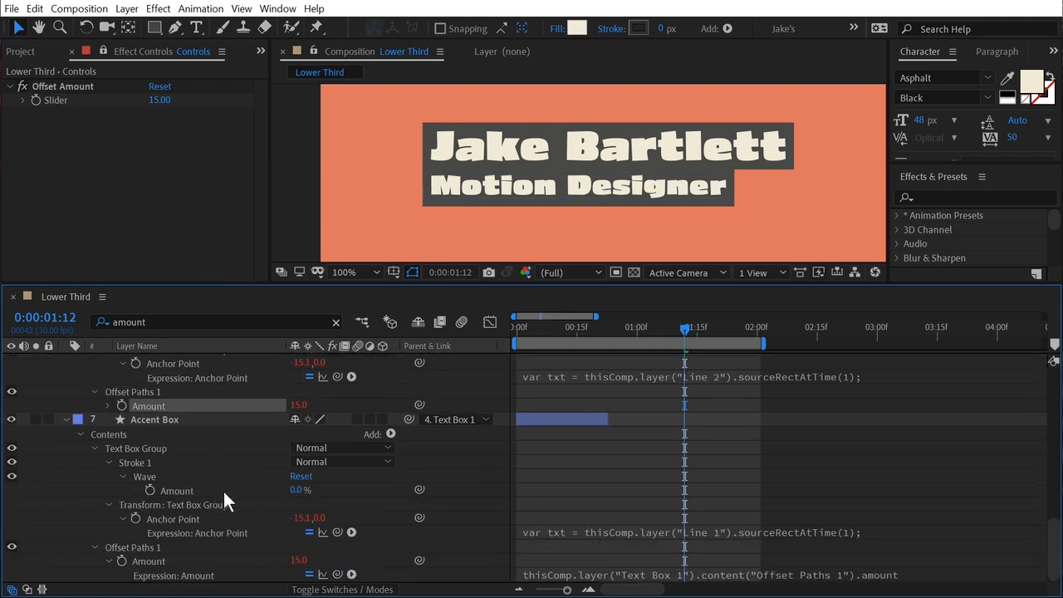
drag(420, 560, 66, 107)
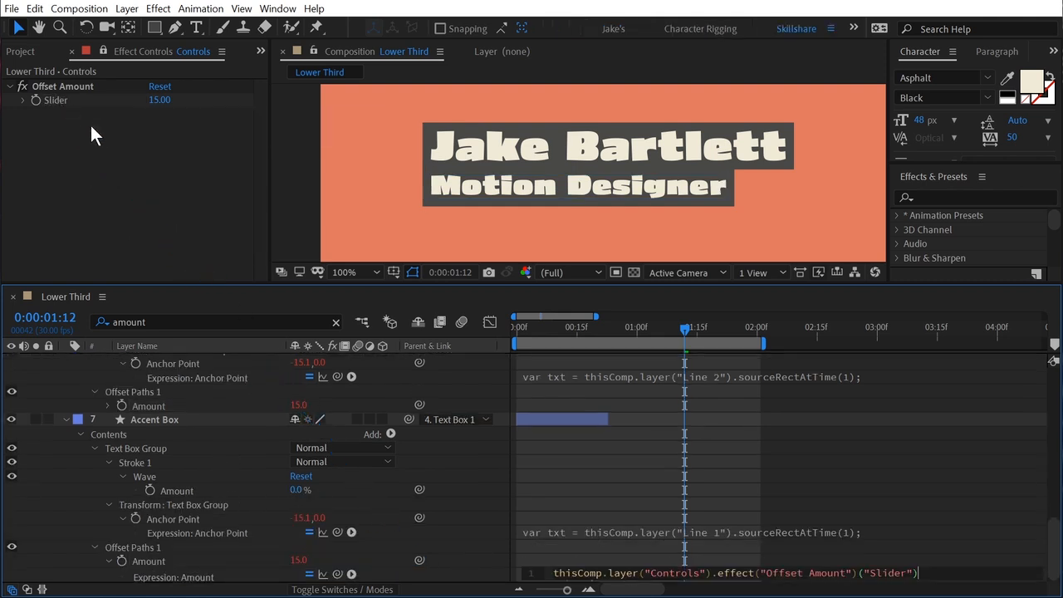
Test all linked boxes by raising the Offset Amount to 18, expanding its slider and raising it to 100.
scroll(446, 505, up, 12)
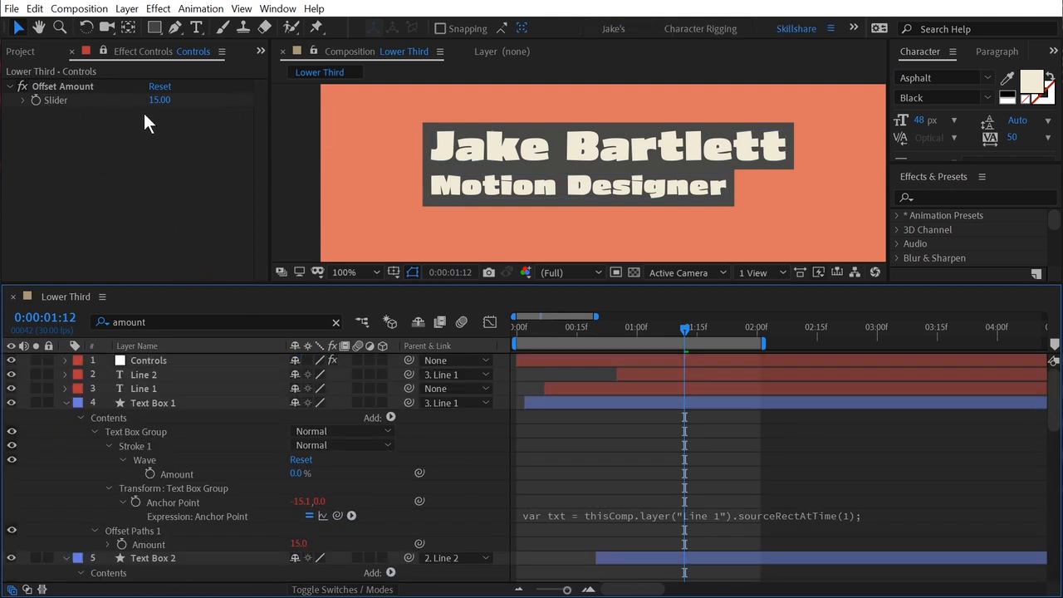
drag(159, 100, 181, 113)
click(23, 99)
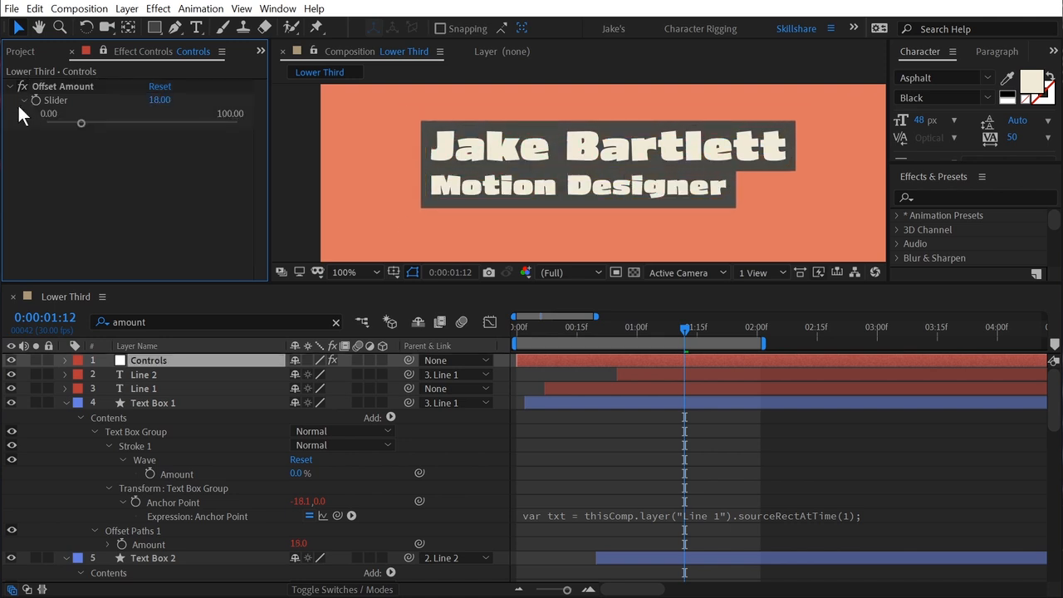
drag(82, 122, 238, 131)
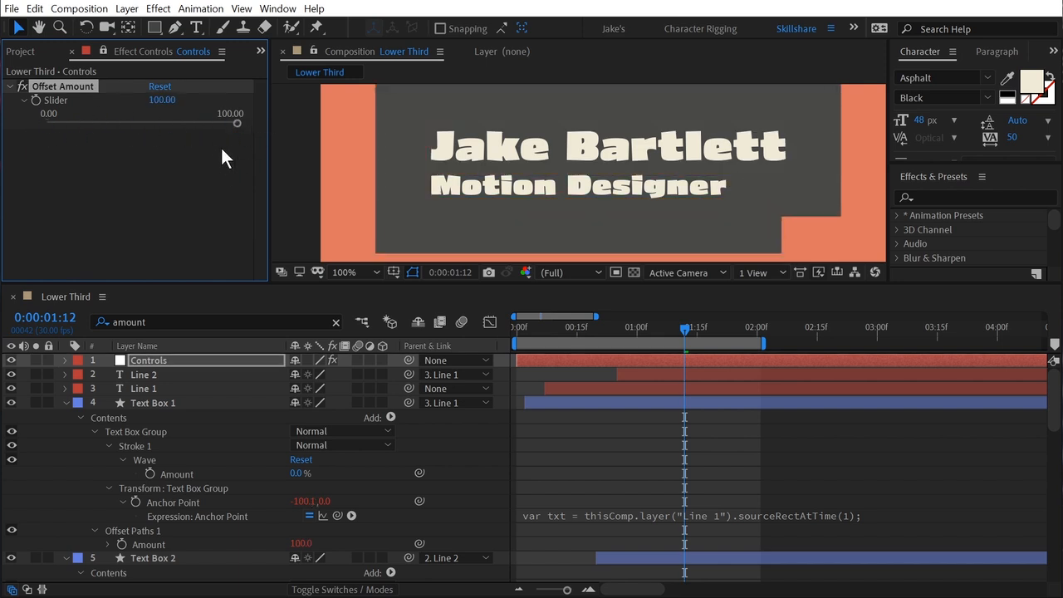
Check the Offset Amount slider's range settings and lower the slider to about 14.
right_click(59, 98)
click(84, 112)
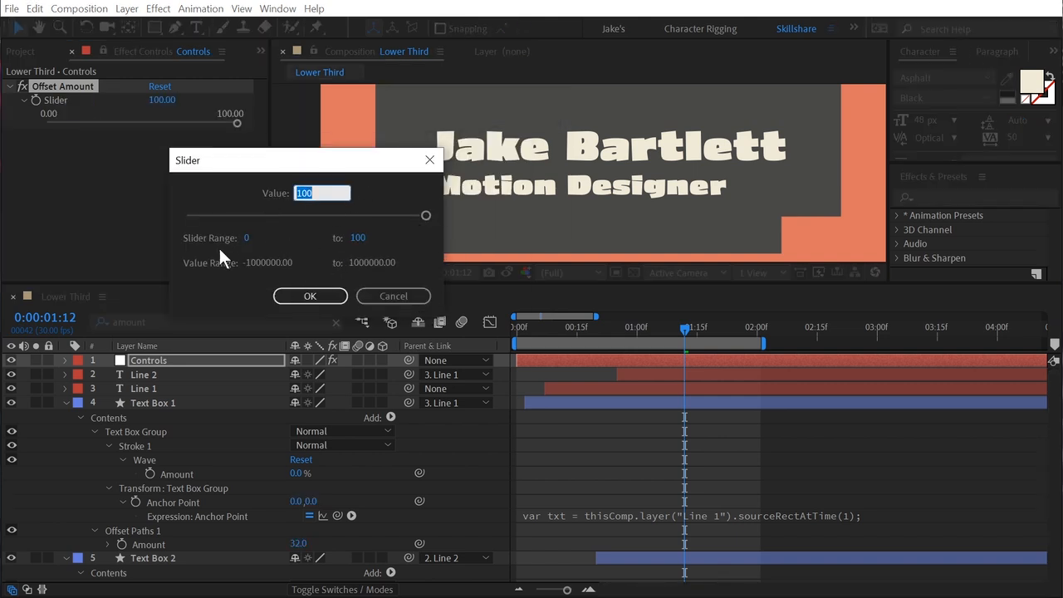
click(311, 297)
drag(231, 125, 74, 117)
Collapse Text Box 1's properties and clear the "amount" filter from the timeline.
click(162, 366)
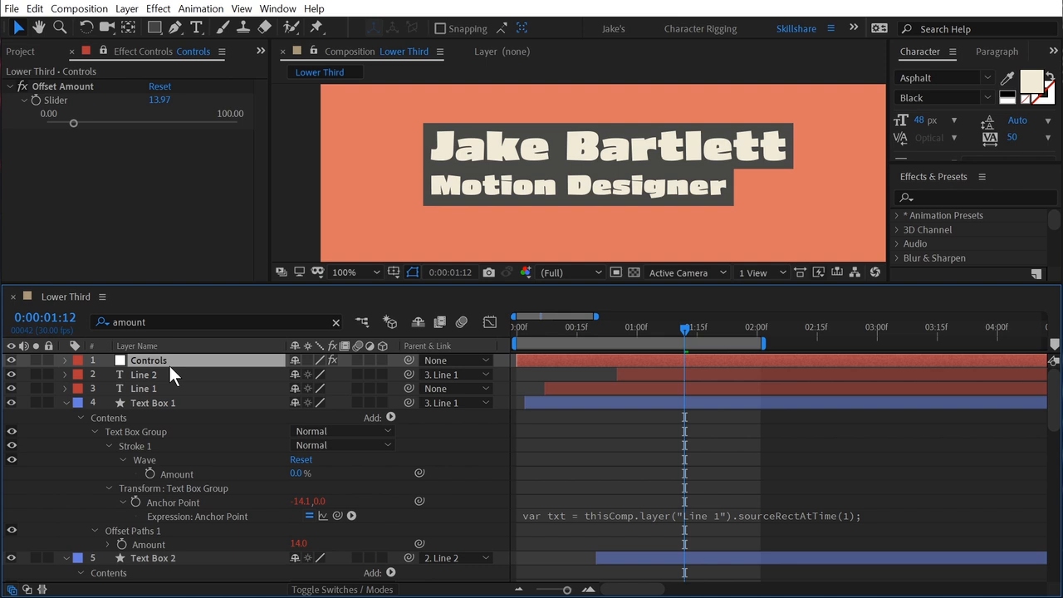
click(63, 403)
click(191, 321)
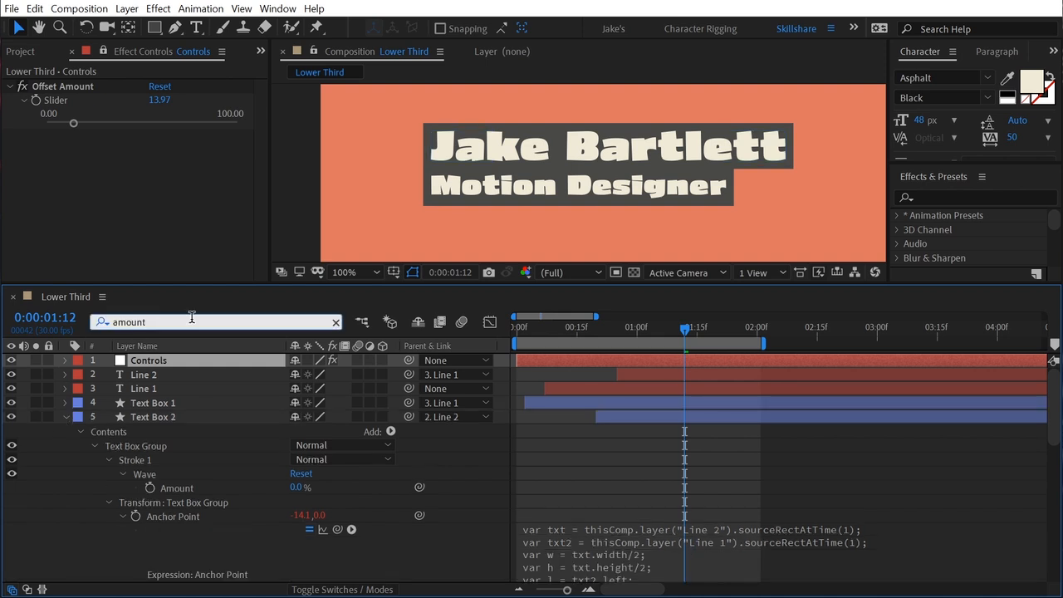
key(BackSpace)
key(BackSpace)
key(BackSpace)
key(BackSpace)
key(BackSpace)
key(BackSpace)
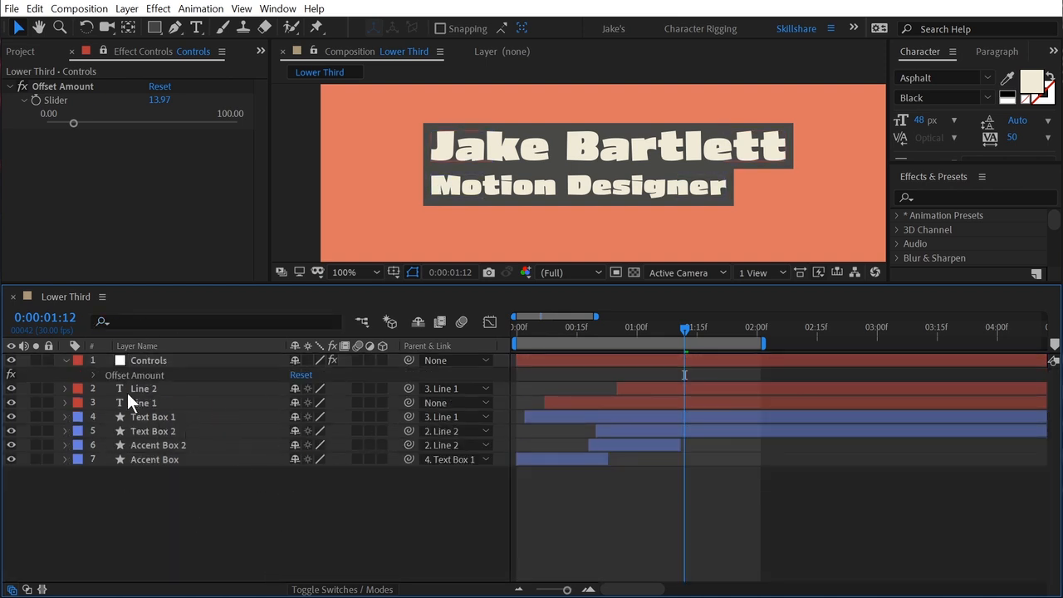
Preview the whole lower third and scrub through the reveal of both text lines.
click(164, 361)
click(134, 378)
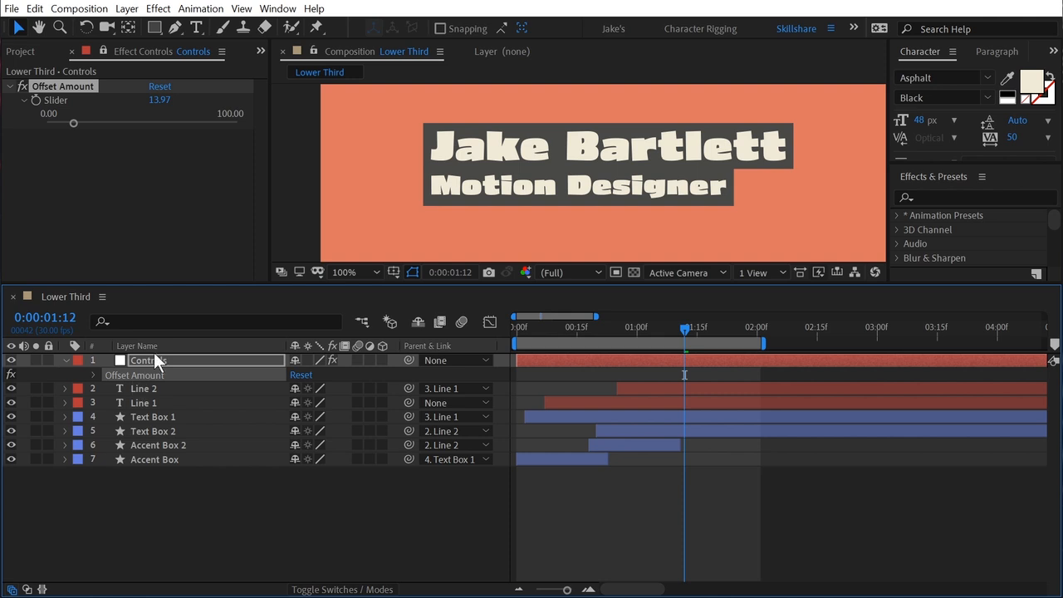
click(151, 363)
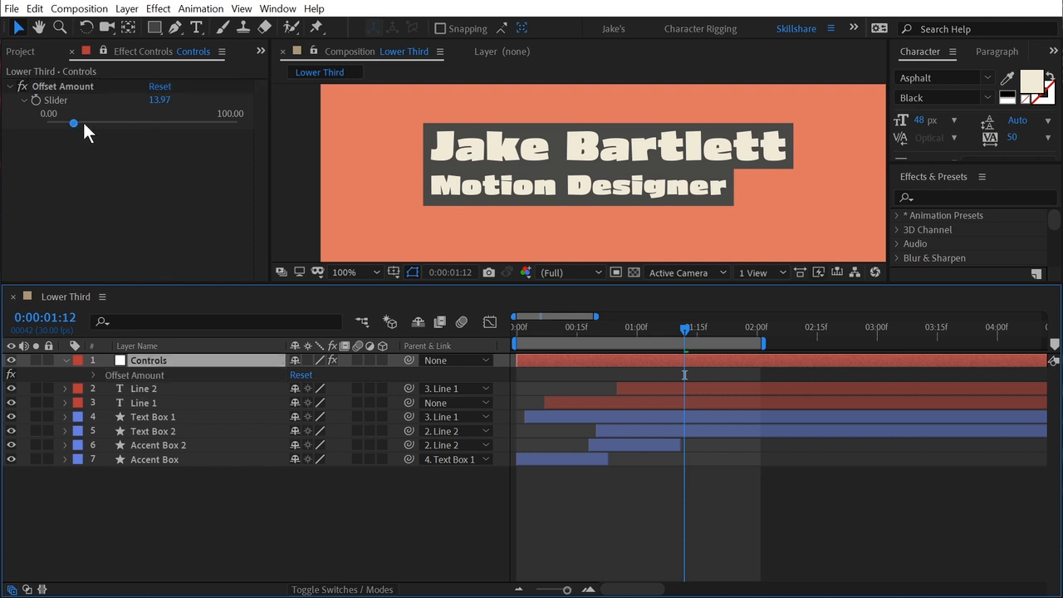
key(space)
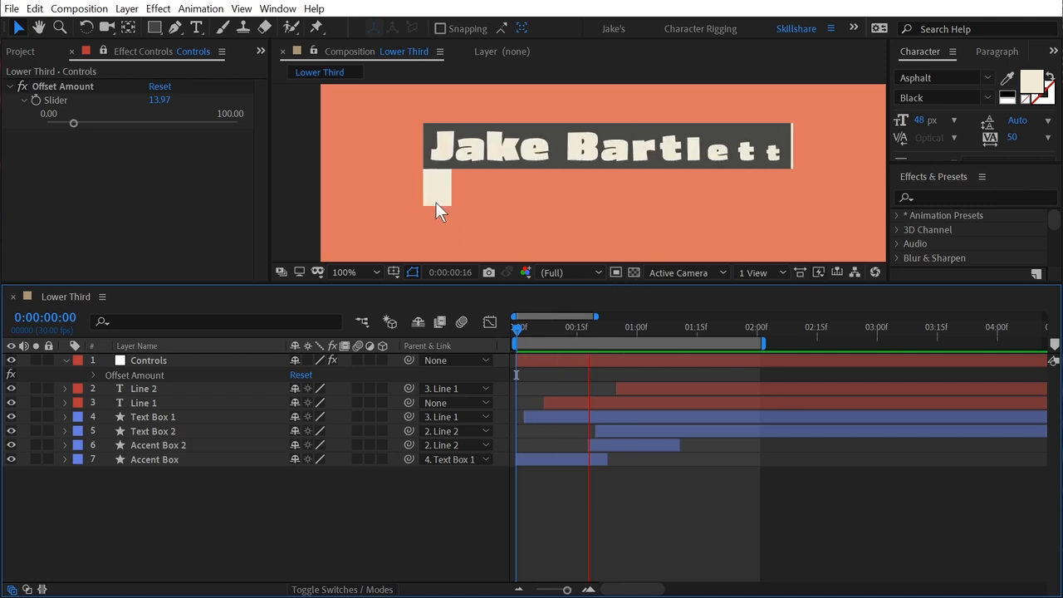
drag(535, 325, 665, 326)
drag(583, 322, 637, 330)
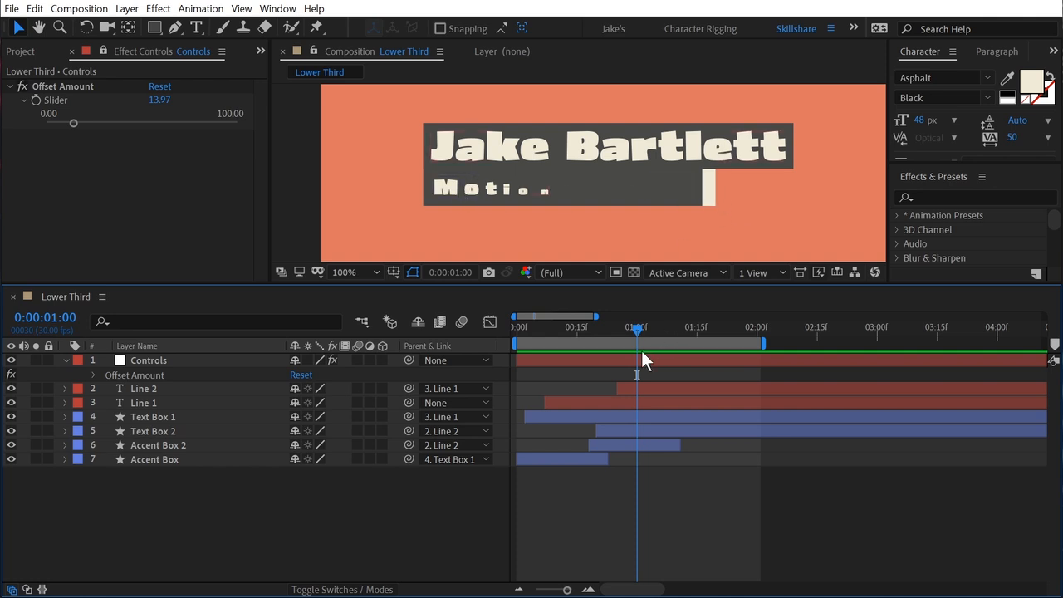
drag(644, 333, 708, 336)
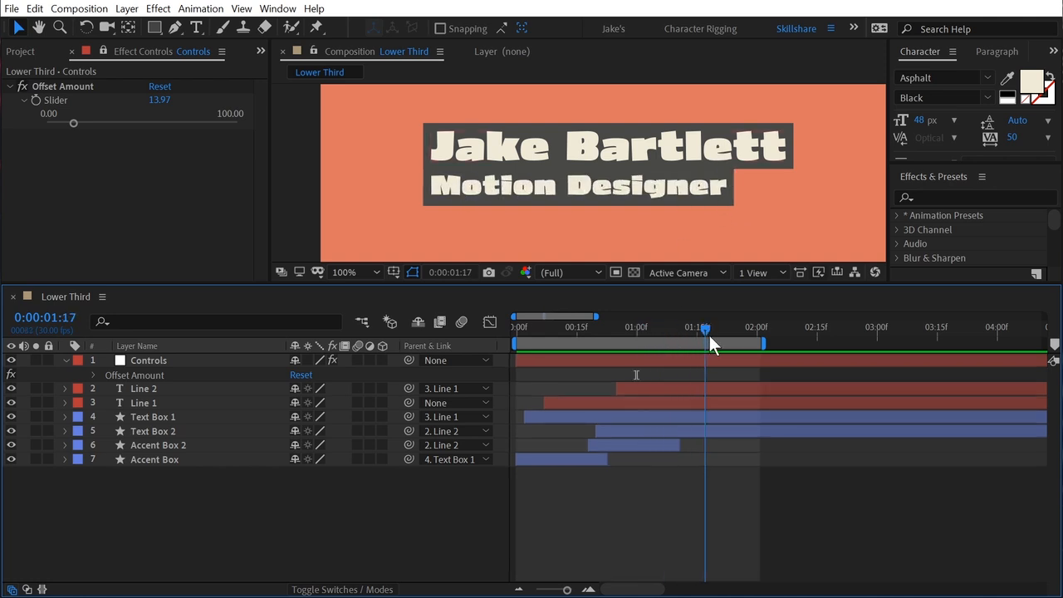
Nudge Line 1 down and back up to check that the parented layers follow it.
click(721, 150)
click(146, 390)
click(156, 403)
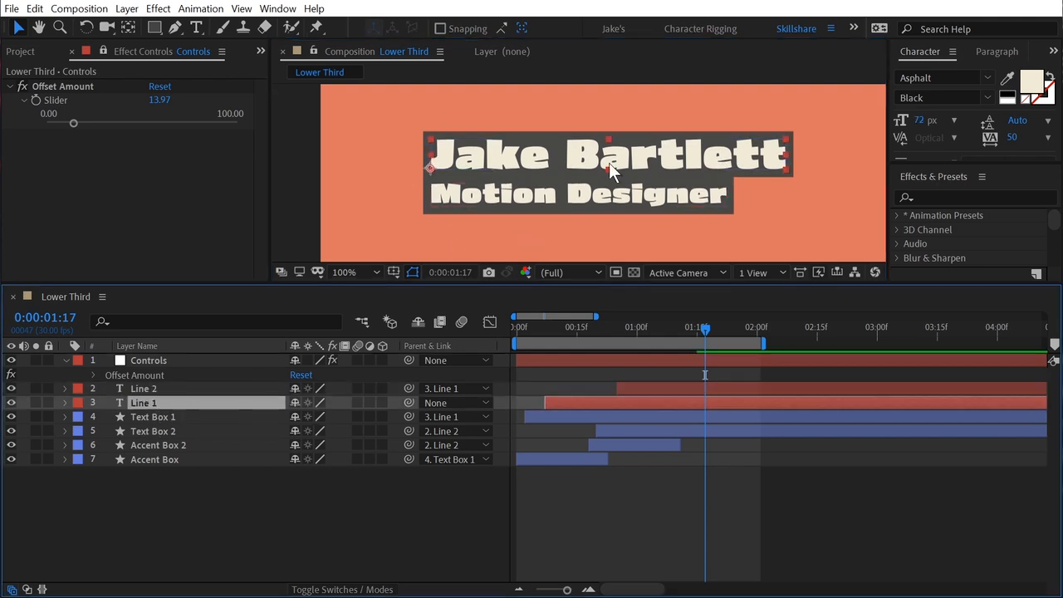
key(shift+Up)
Set Line 2's parent to None and shift Line 2, Text Box 2 and Accent Box 2 together so Accent Box 2 starts at about 0:00:02:11.
click(208, 388)
click(450, 389)
click(456, 403)
mouse_move(685, 329)
mouse_down()
mouse_move(617, 330)
mouse_move(693, 329)
mouse_up()
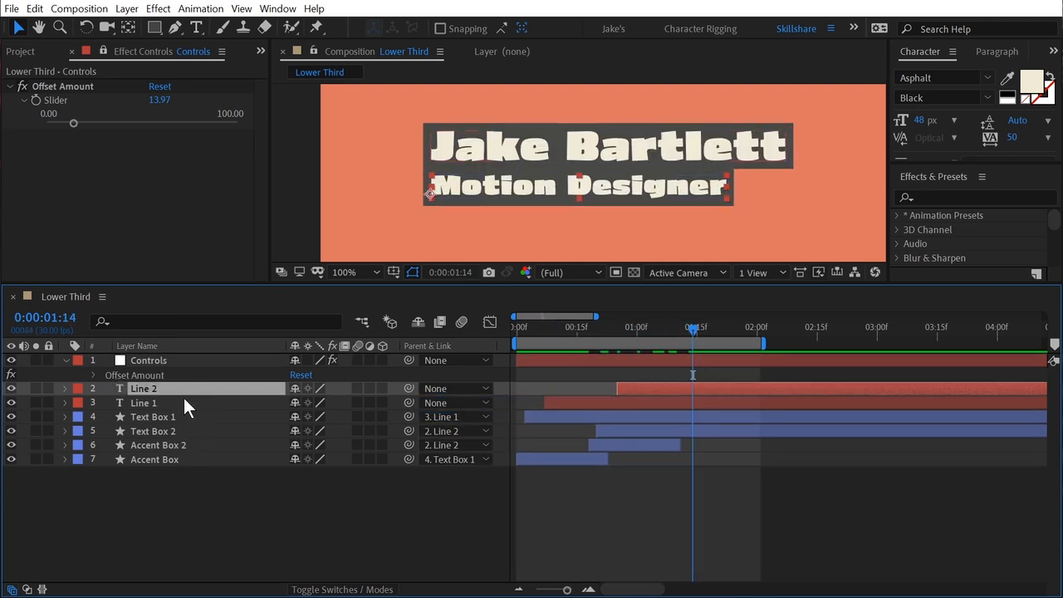
ctrl+click(183, 431)
ctrl+click(185, 445)
ctrl+click(629, 433)
ctrl+click(619, 443)
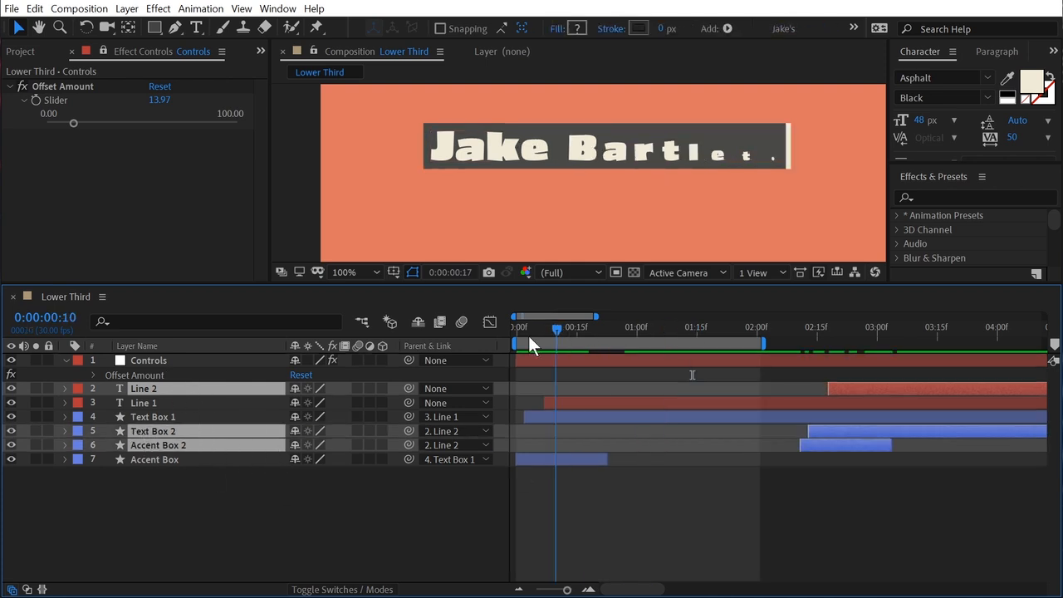
Preview the first line's reveal on its own from the start of the composition.
drag(528, 335, 517, 328)
click(662, 502)
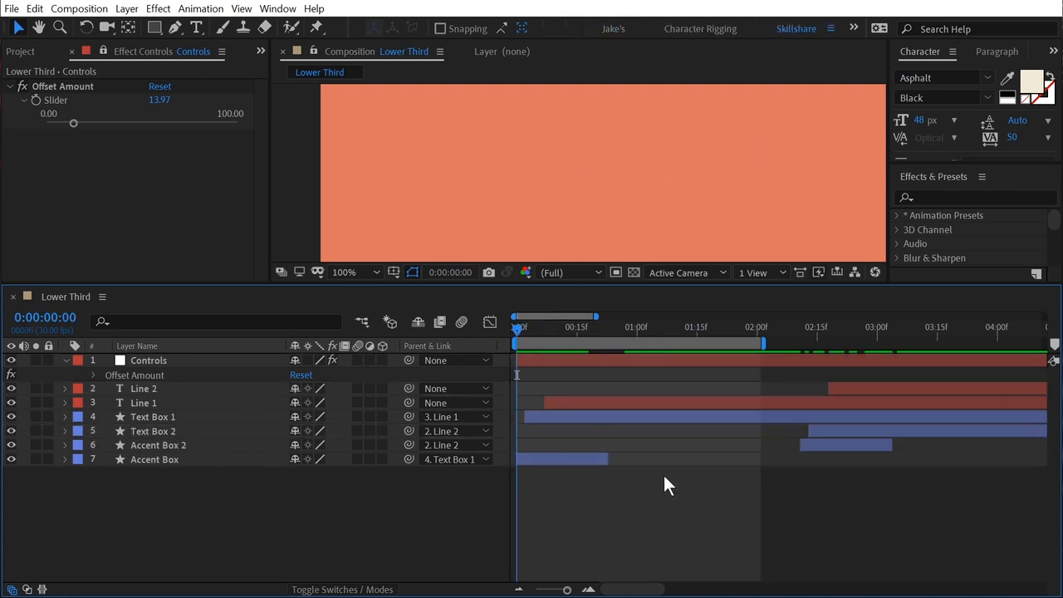
key(space)
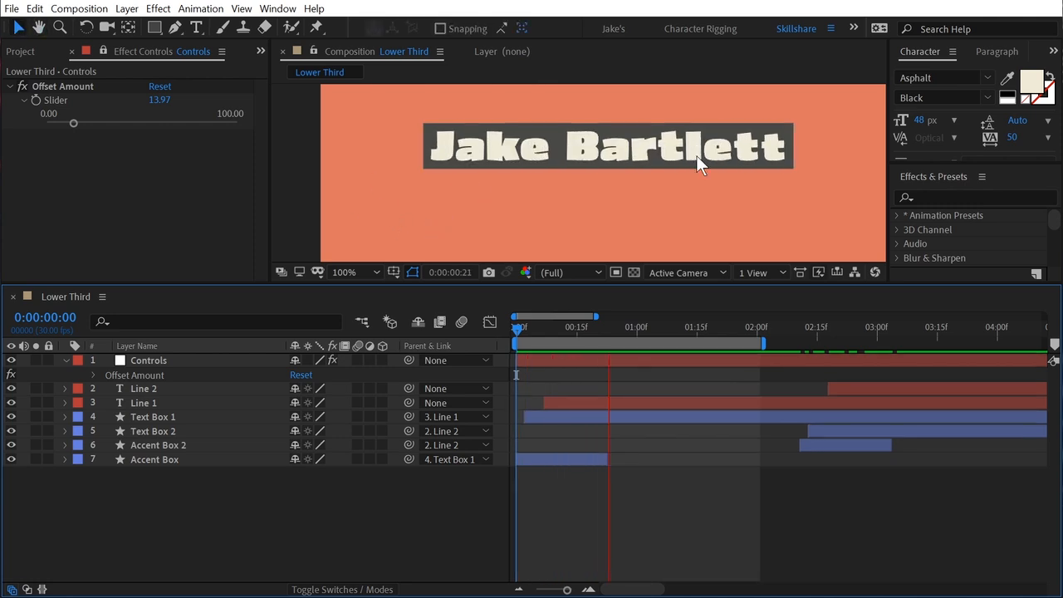
key(space)
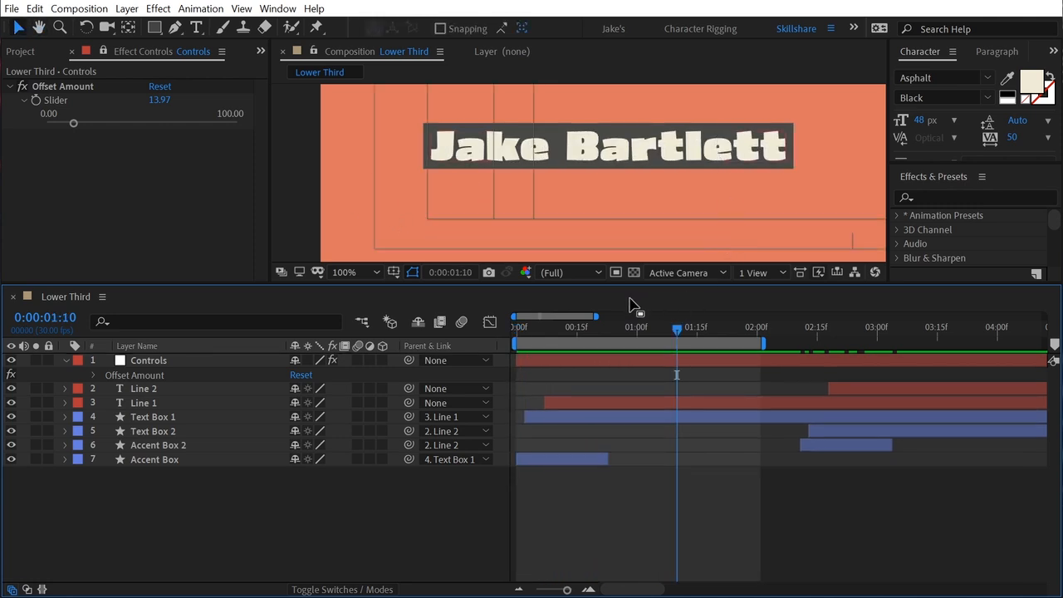
key(Home)
key(space)
key(space)
Add a Position keyframe to Line 1 at 0:00:01:08 and set its Y position to 919.5 ten frames earlier, at 0:00:00:28.
click(599, 143)
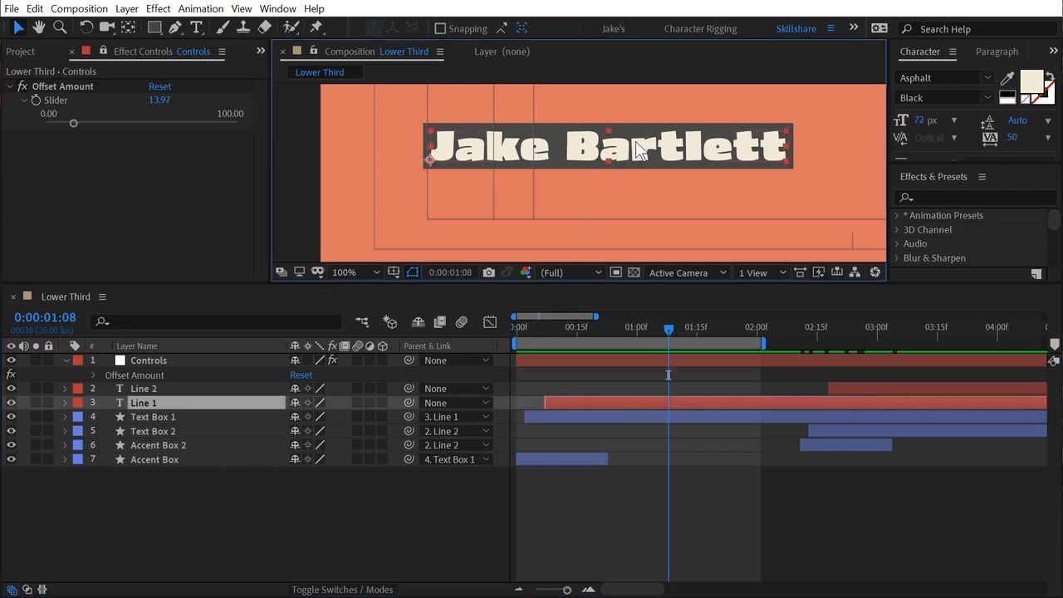
key(alt+shift+p)
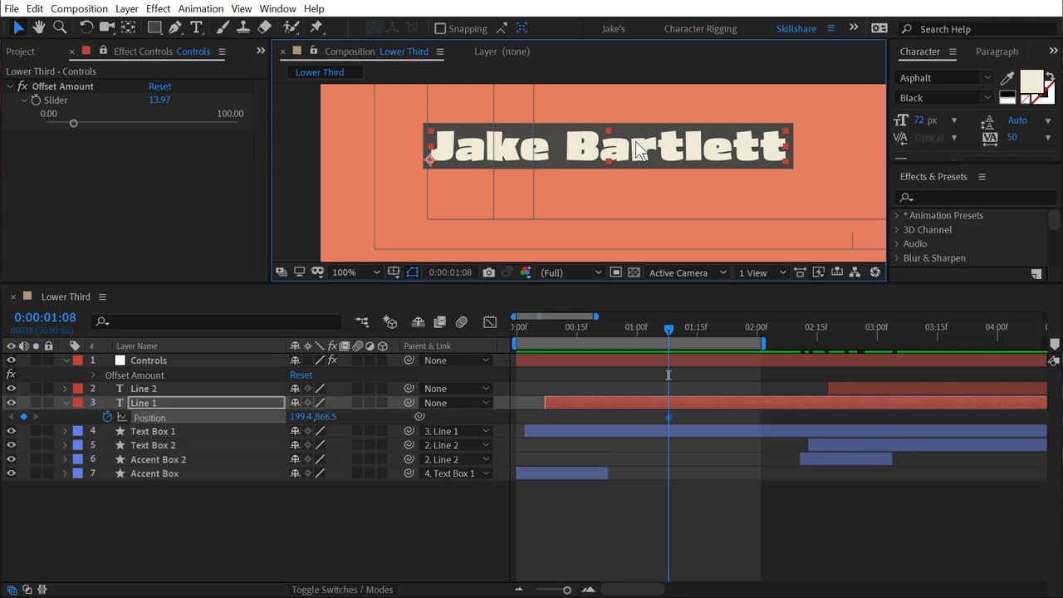
key(shift+Page_Up)
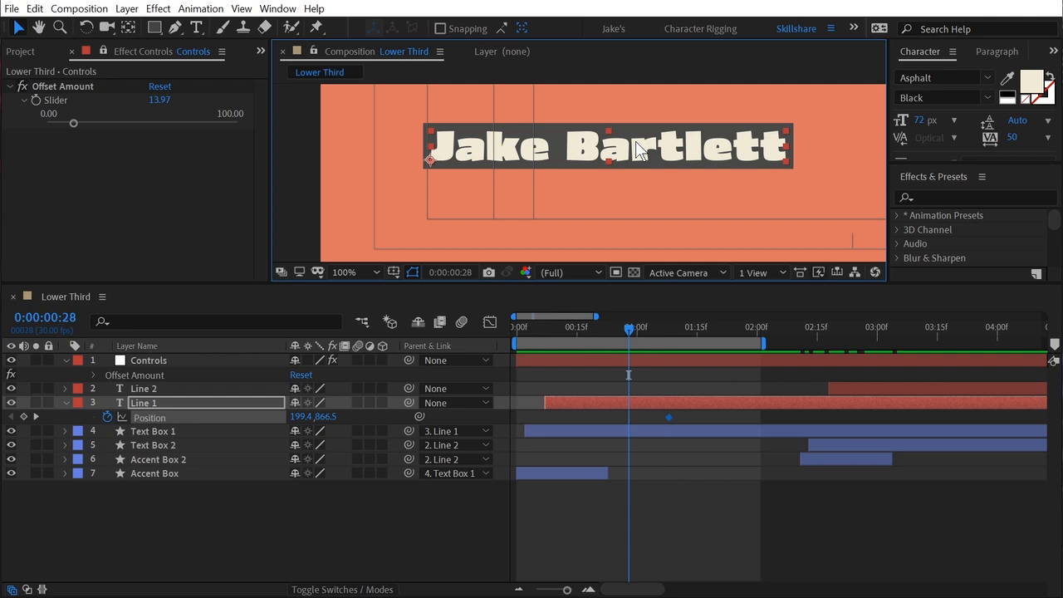
drag(324, 417, 362, 417)
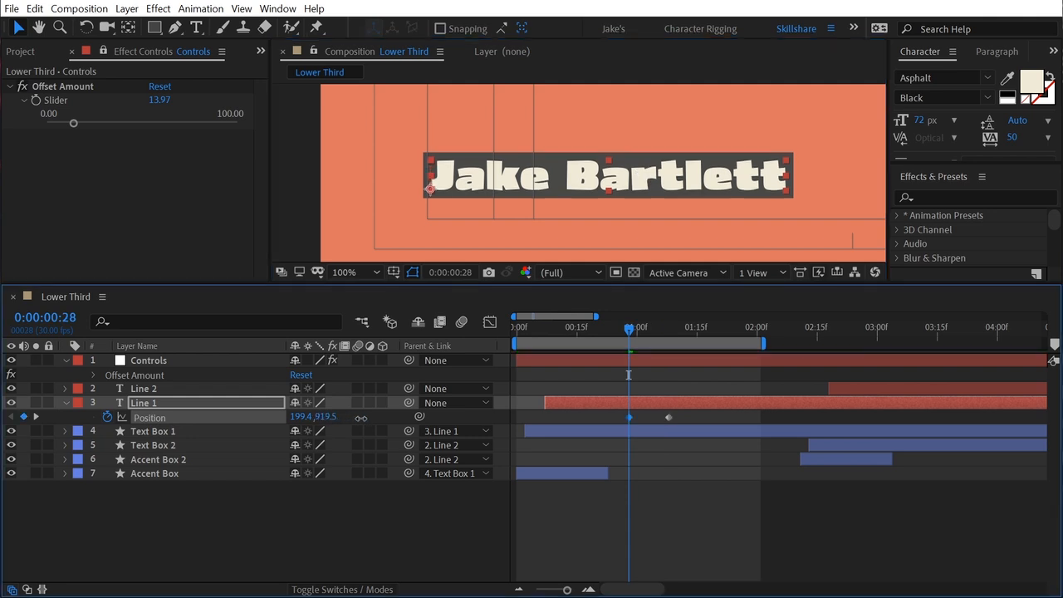
click(649, 529)
Reveal Text Box 1's Scale keyframes and add a Line 1 Position keyframe at 0:00:00:22, in line with the last Scale keyframe.
mouse_move(533, 327)
mouse_down()
mouse_move(554, 329)
mouse_move(529, 319)
mouse_move(598, 337)
mouse_move(530, 314)
mouse_up()
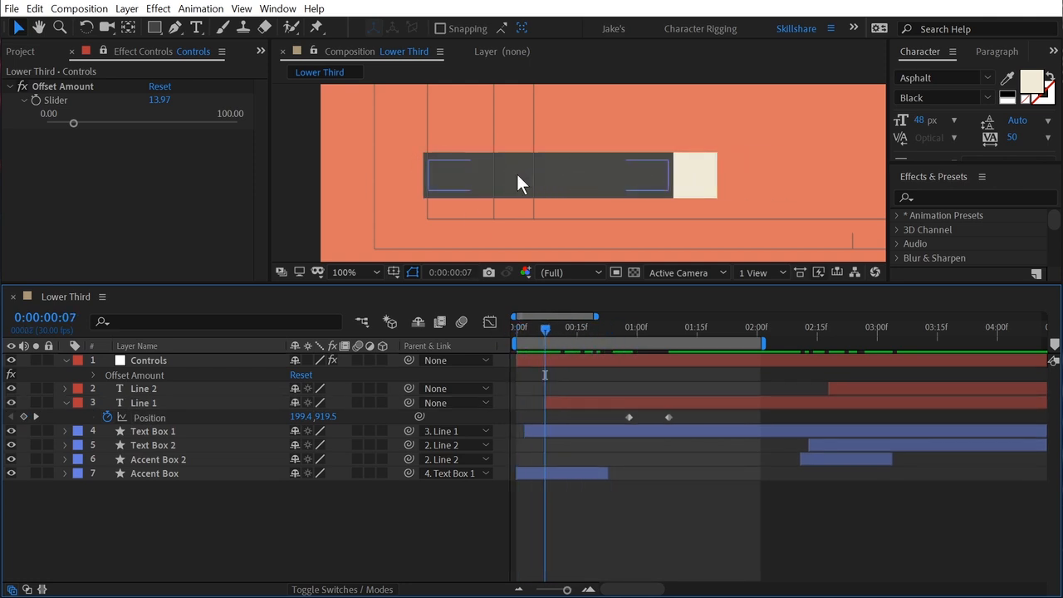
click(574, 329)
drag(573, 328, 591, 430)
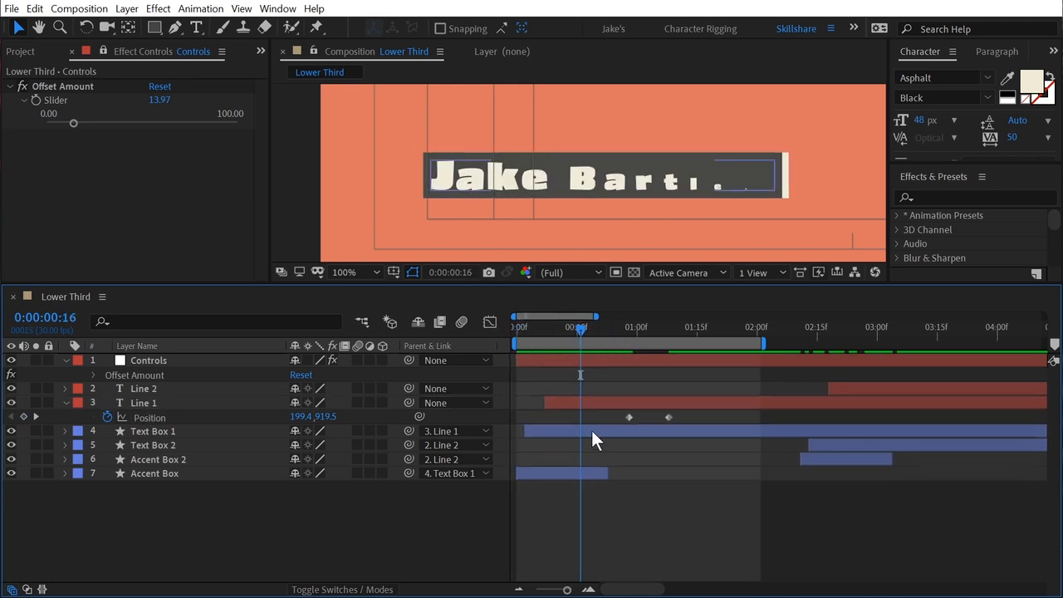
click(586, 431)
key(s)
drag(592, 323, 609, 331)
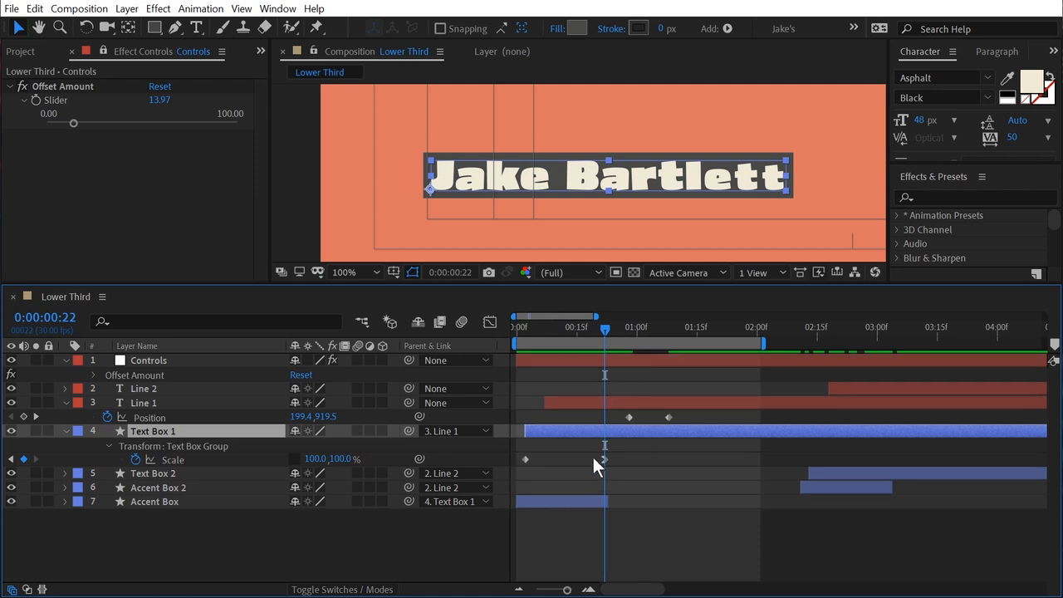
click(672, 177)
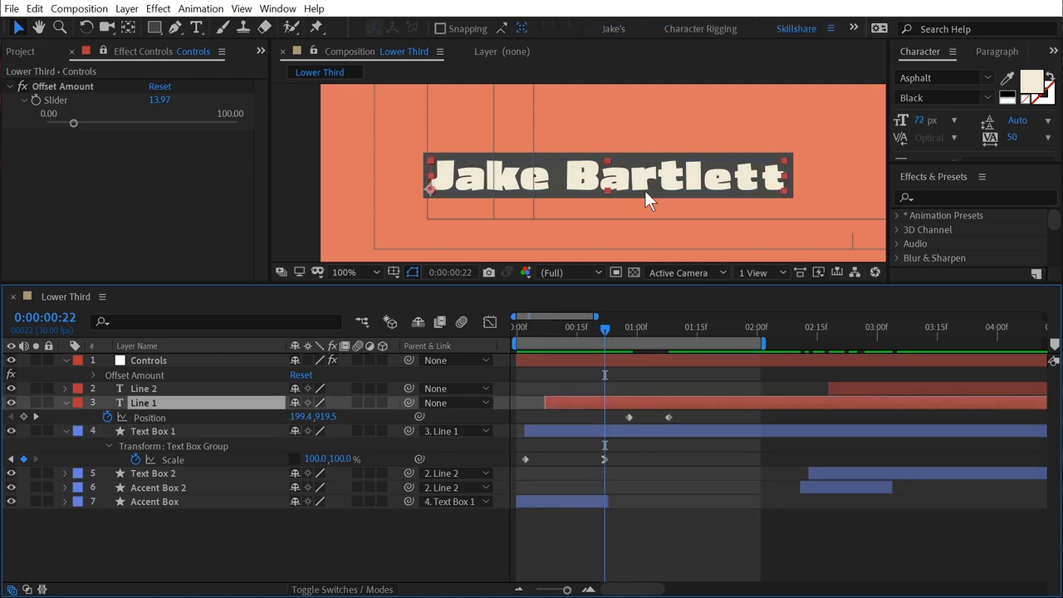
click(23, 416)
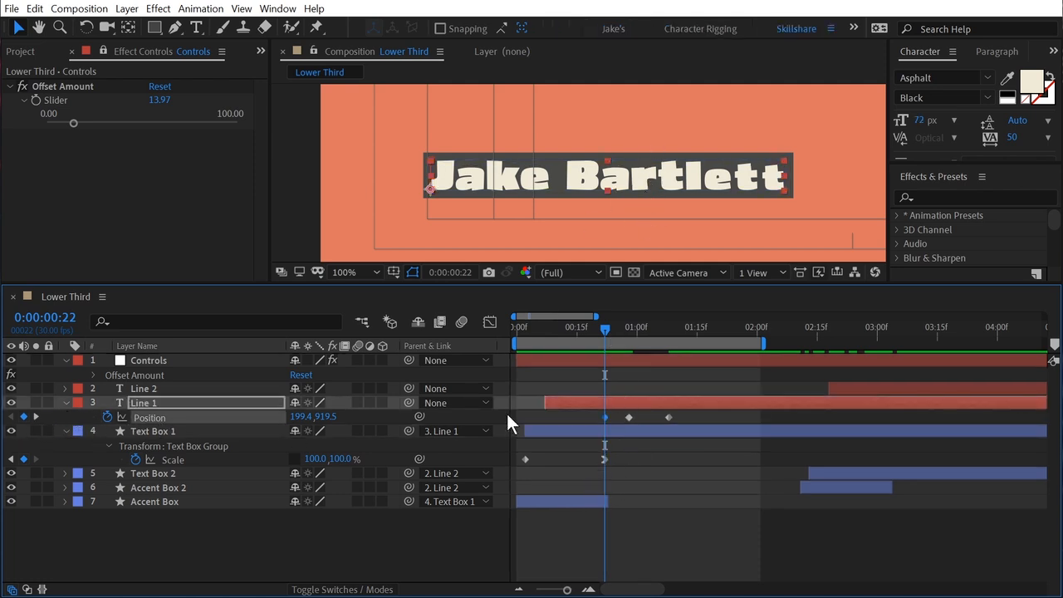
Set Line 1's X position to 111.4 at its in point, align that keyframe with Text Box 1's first Scale keyframe and preview.
key(i)
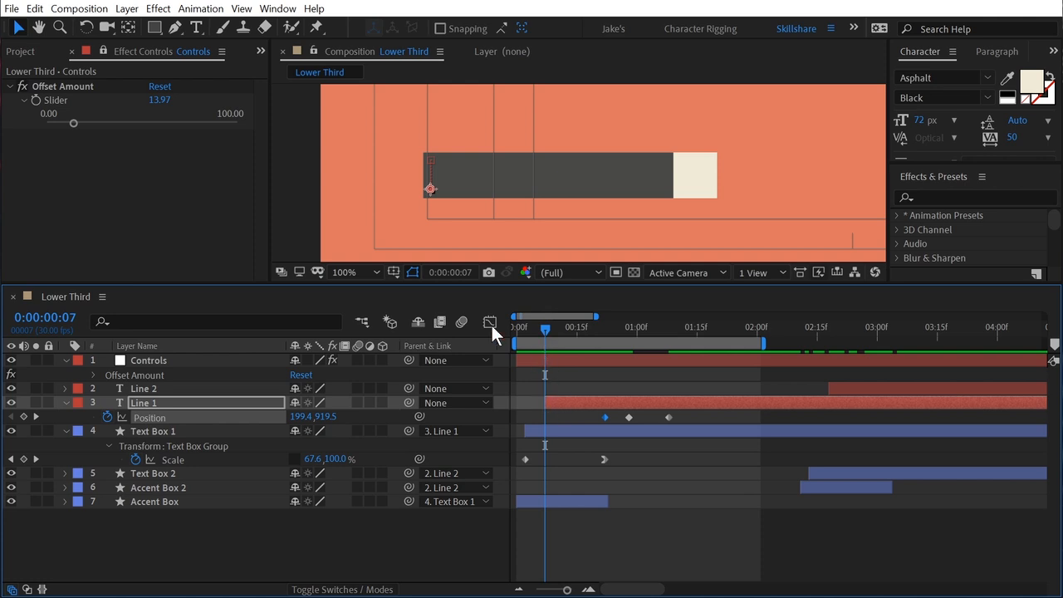
drag(297, 416, 202, 394)
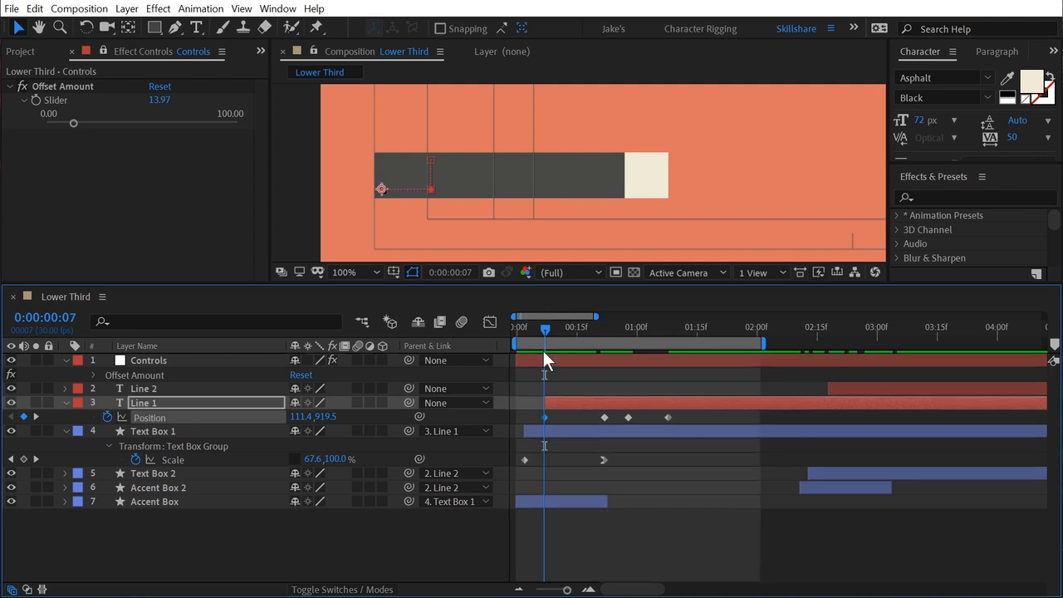
key(Page_Down)
drag(545, 417, 525, 418)
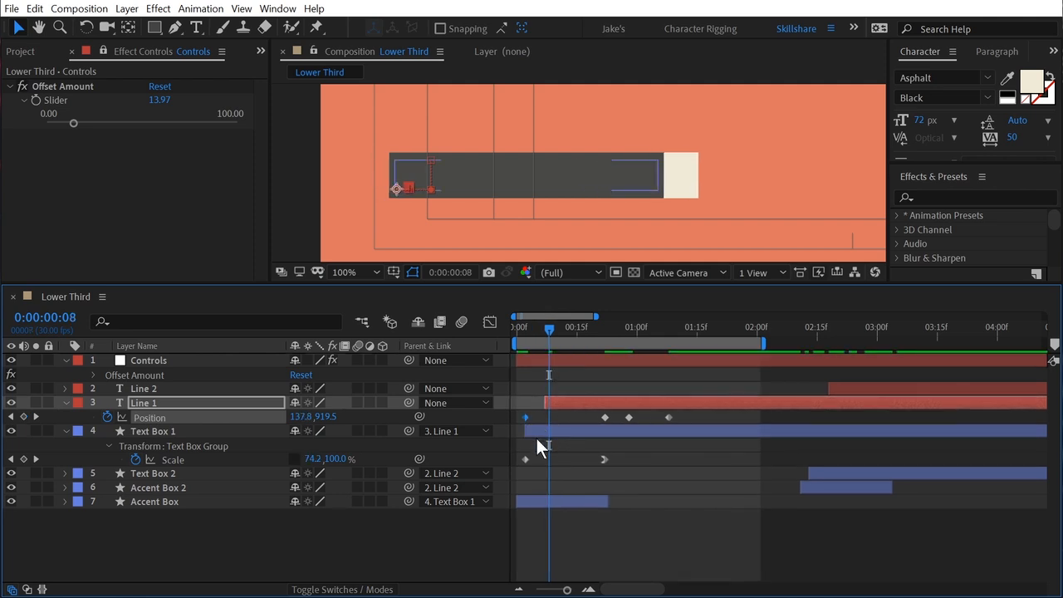
click(536, 430)
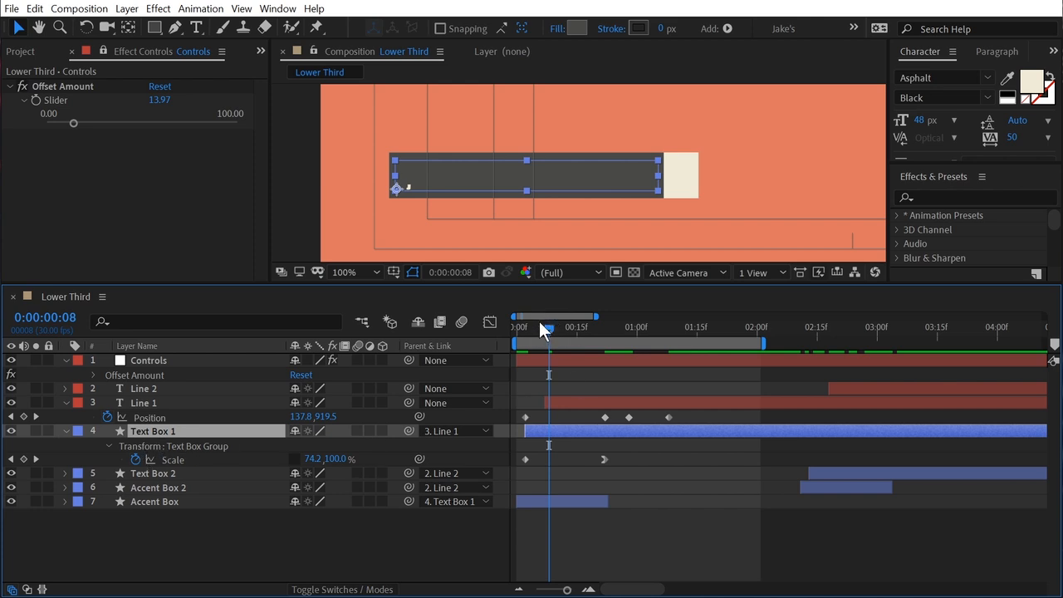
drag(541, 325, 521, 328)
key(space)
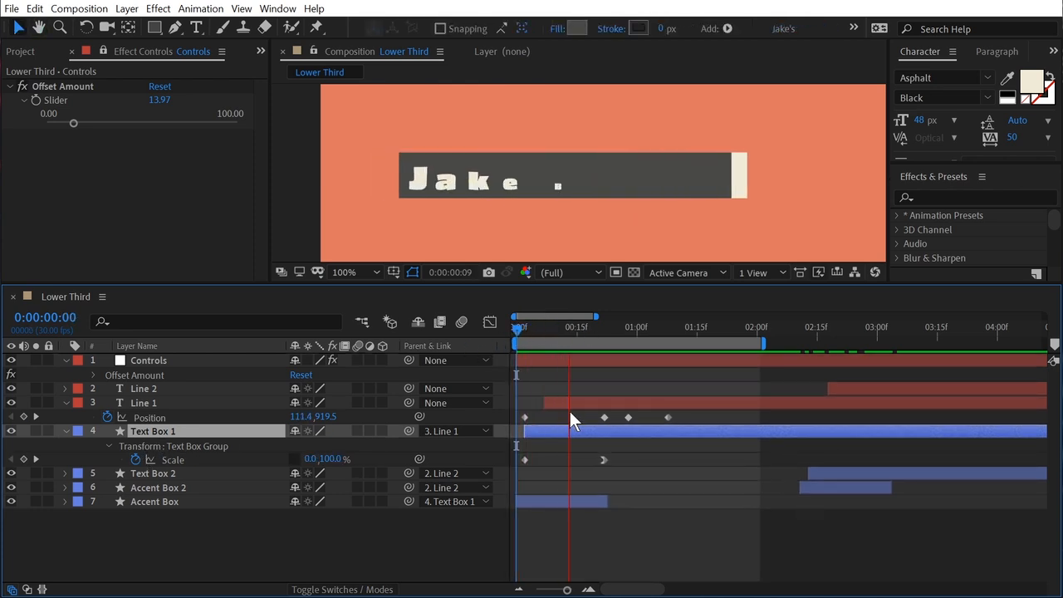
Apply Easy Ease to all four of Line 1's Position keyframes in the Graph Editor.
drag(686, 412, 521, 423)
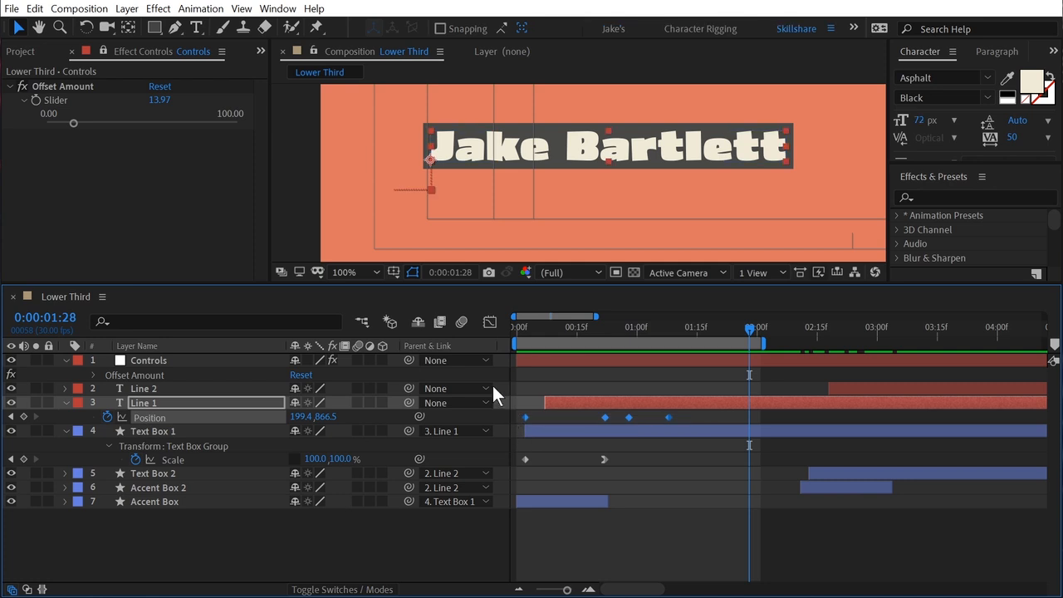
click(492, 319)
drag(682, 362, 512, 548)
click(921, 571)
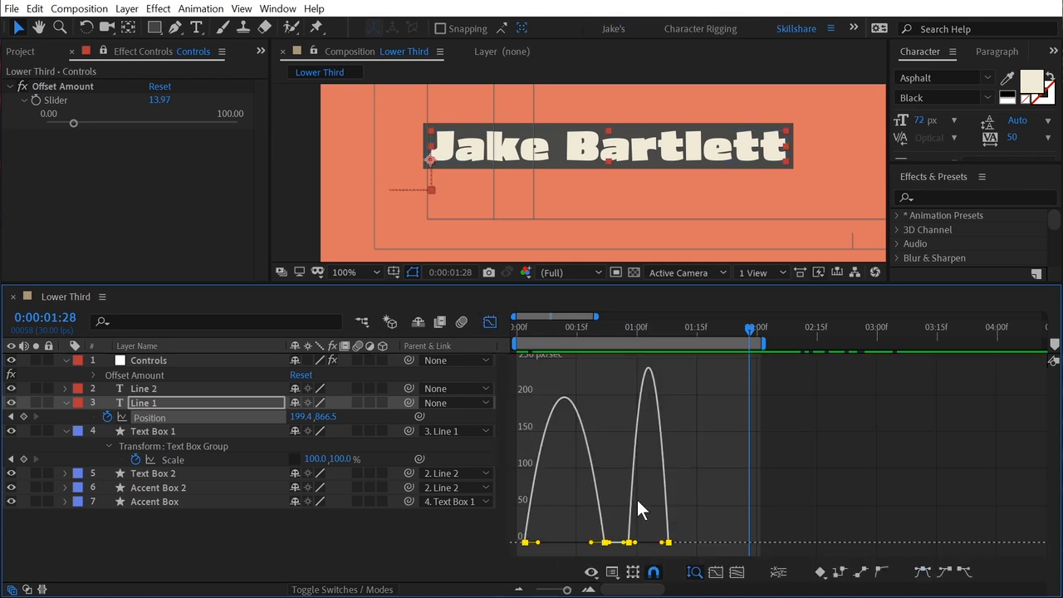
Reshape Line 1's Position speed graph so the sideways move starts fast and eases out slowly, with a sharp mid-move peak on the upward move.
drag(700, 529, 568, 546)
drag(555, 331, 505, 333)
key(space)
click(549, 537)
click(525, 543)
mouse_move(545, 544)
mouse_down()
mouse_move(528, 545)
mouse_move(556, 544)
mouse_up()
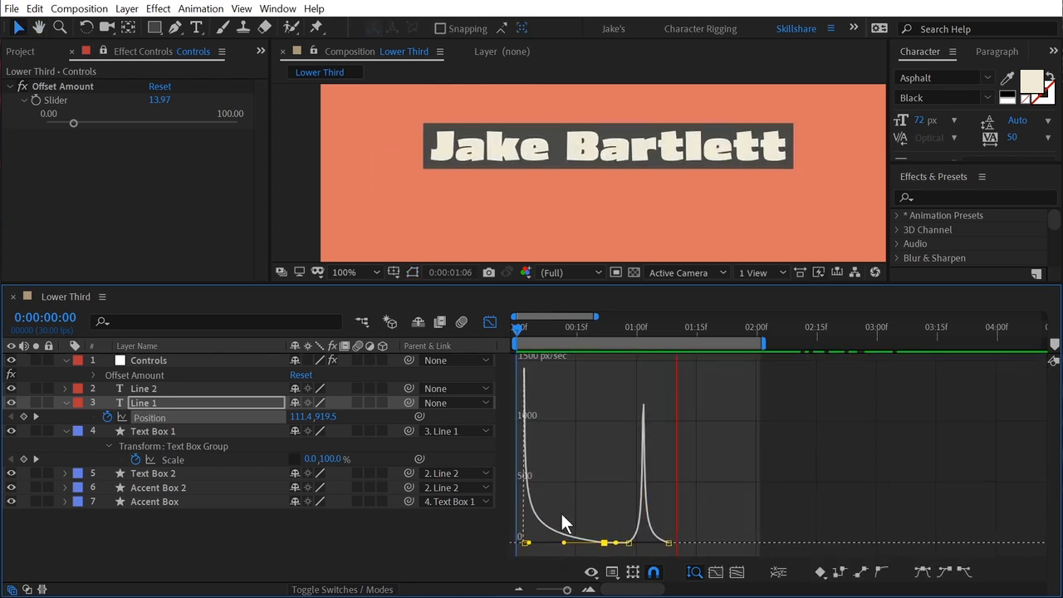
click(668, 542)
key(space)
drag(639, 331, 561, 326)
Move Line 1's third Position keyframe to about 0:00:00:27 and its last one to about 0:00:01:20, previewing the slower rise.
click(490, 322)
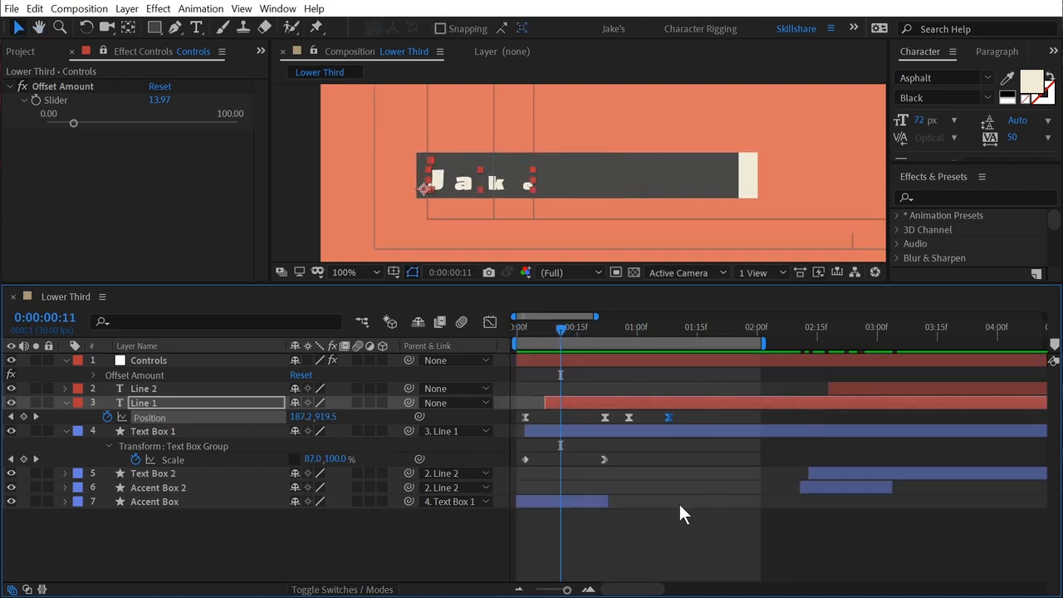
drag(667, 417, 624, 417)
key(space)
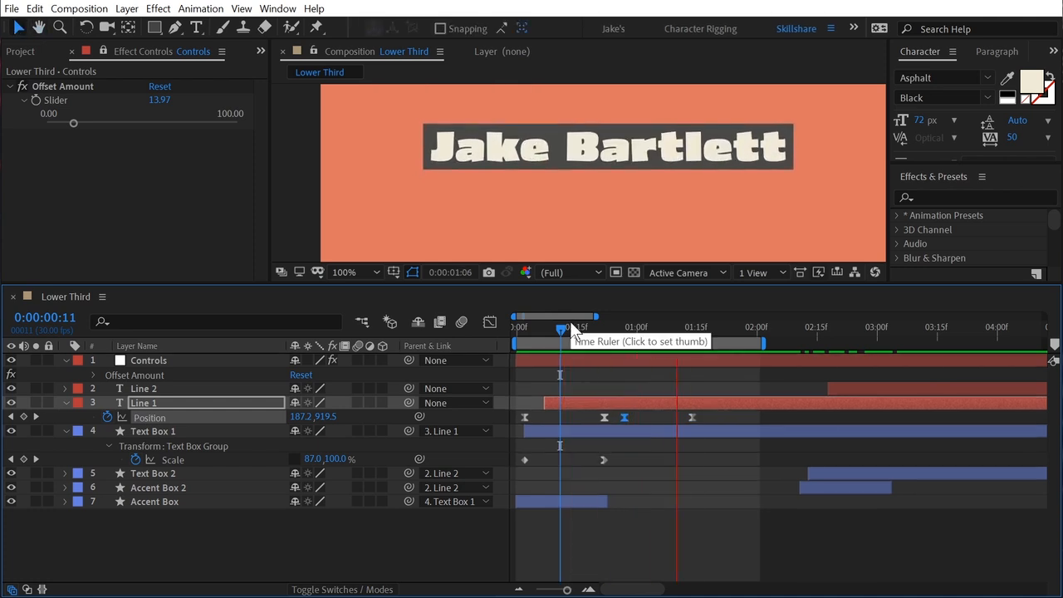
key(space)
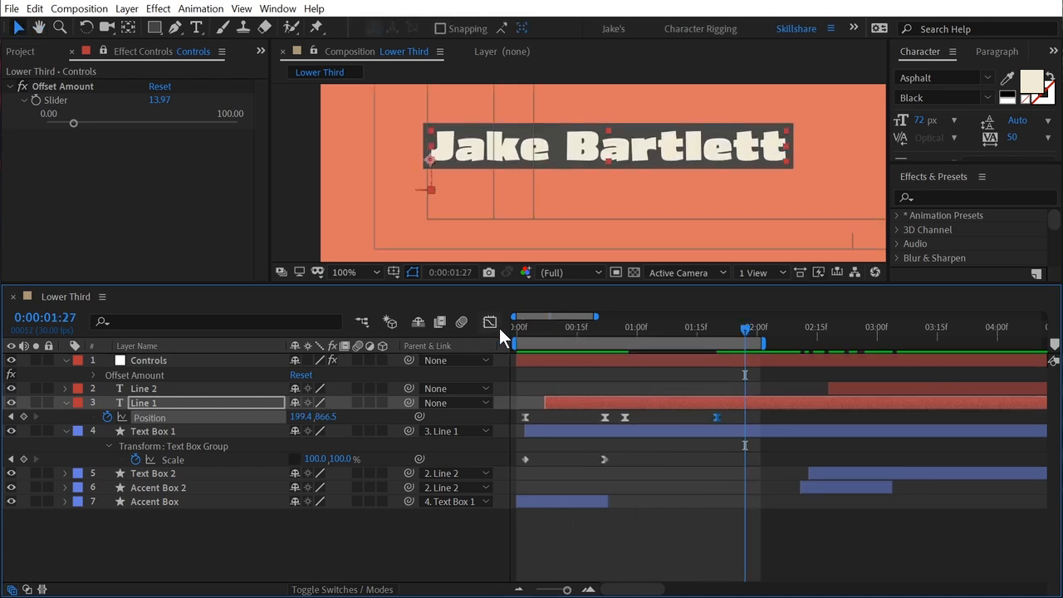
Shorten the outgoing ease handle of Line 1's third Position keyframe in the speed graph and preview the motion.
click(490, 321)
mouse_move(670, 544)
mouse_down()
mouse_move(679, 543)
mouse_move(654, 543)
mouse_up()
key(Home)
key(space)
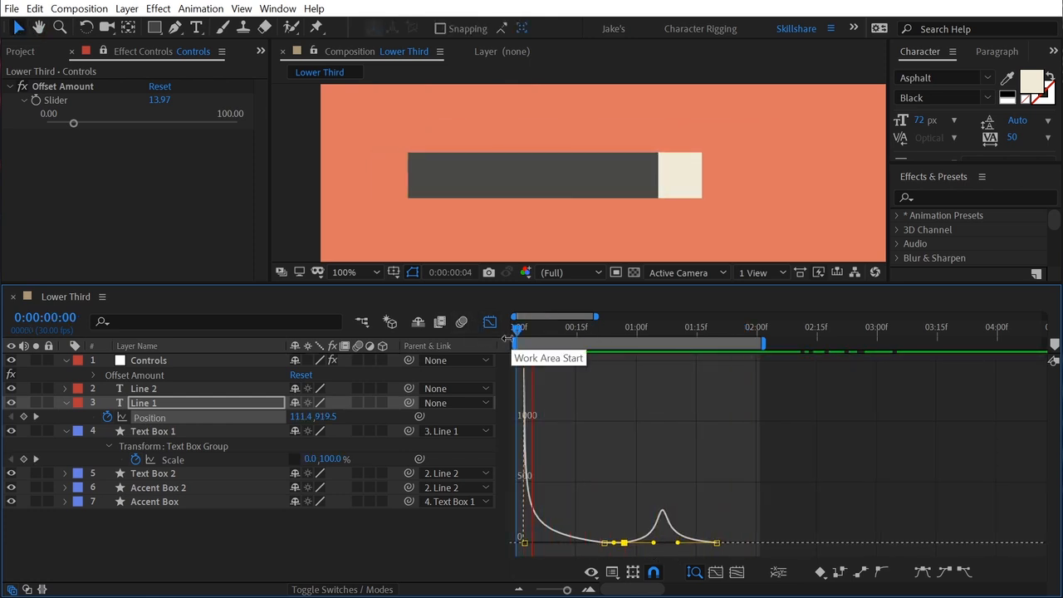
click(490, 323)
Shift Line 2, Text Box 2 and Accent Box 2 together so Accent Box 2 starts at 0:00:01:03.
drag(638, 327, 649, 366)
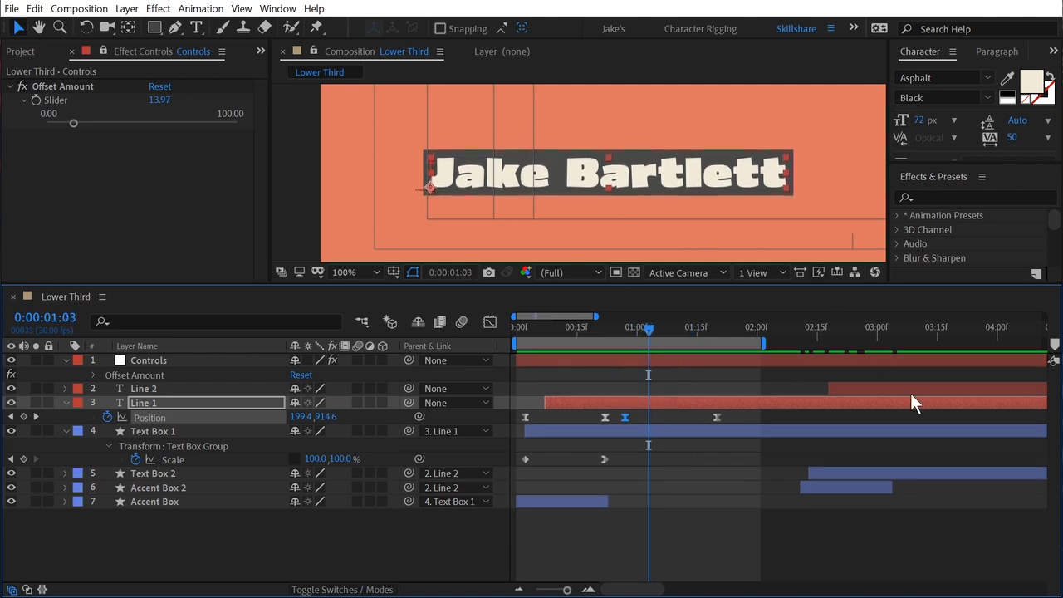
click(858, 391)
shift+click(843, 474)
shift+click(833, 487)
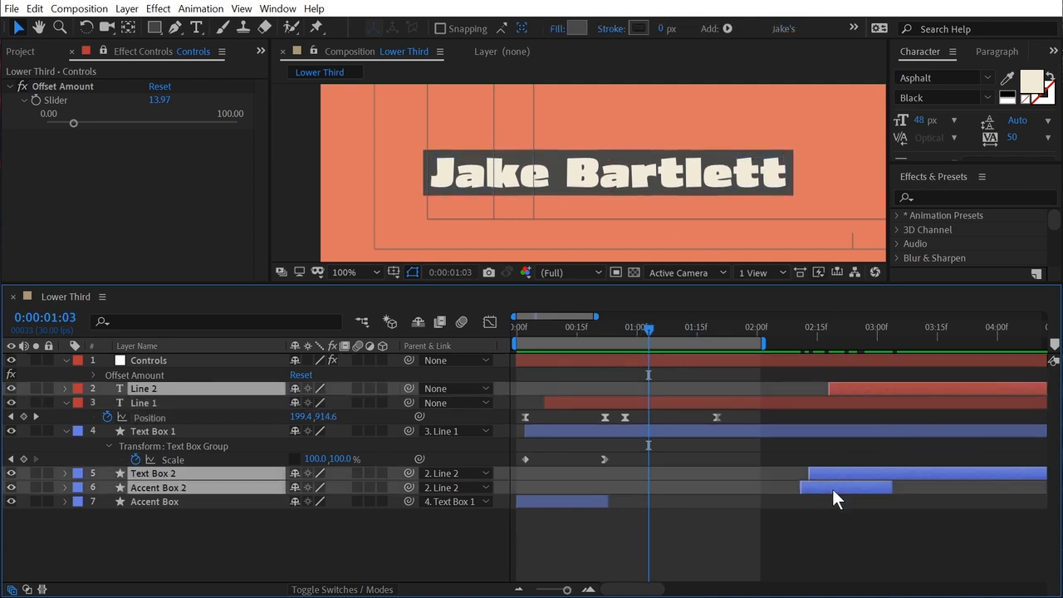
drag(843, 485, 694, 467)
click(833, 556)
key(space)
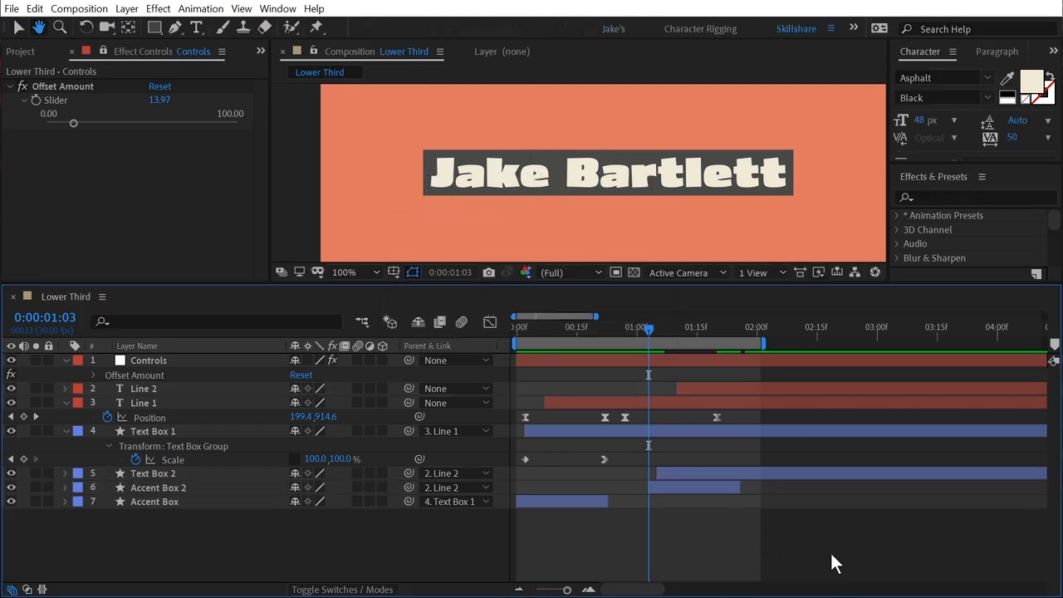
Extend the work area's end to about 0:00:03:00 and preview the animation from the start.
drag(762, 343, 873, 343)
click(510, 324)
key(space)
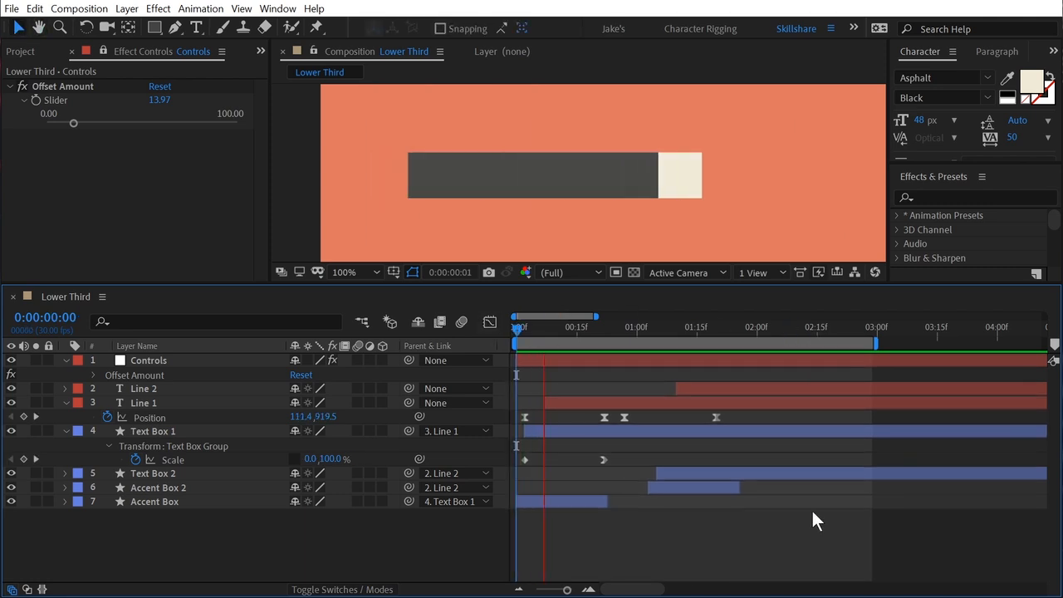
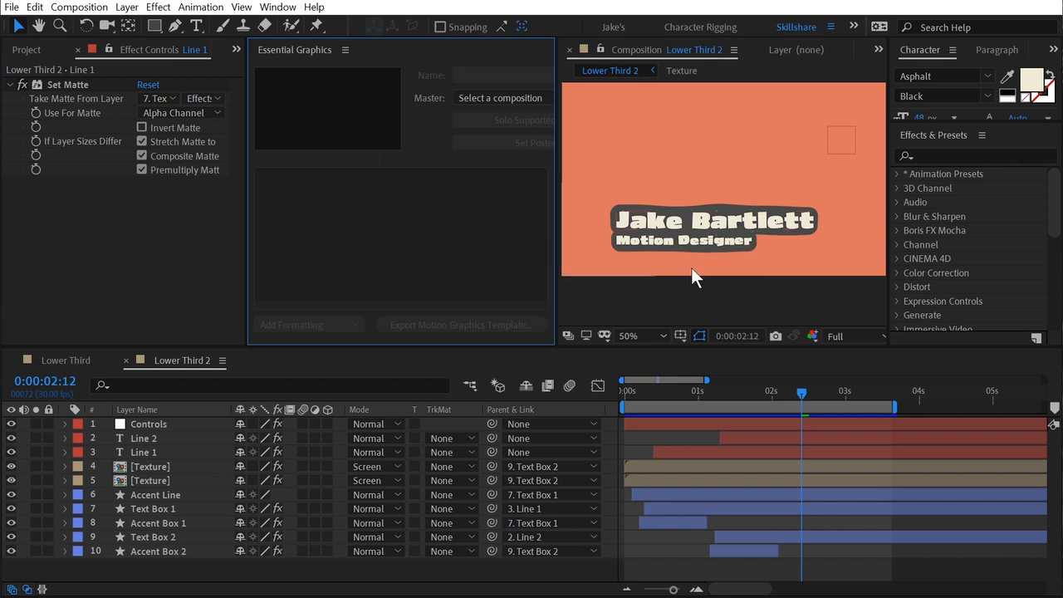
Widen the Essential Graphics workspace and choose Lower Third 2 as the template's master composition.
drag(556, 79, 656, 94)
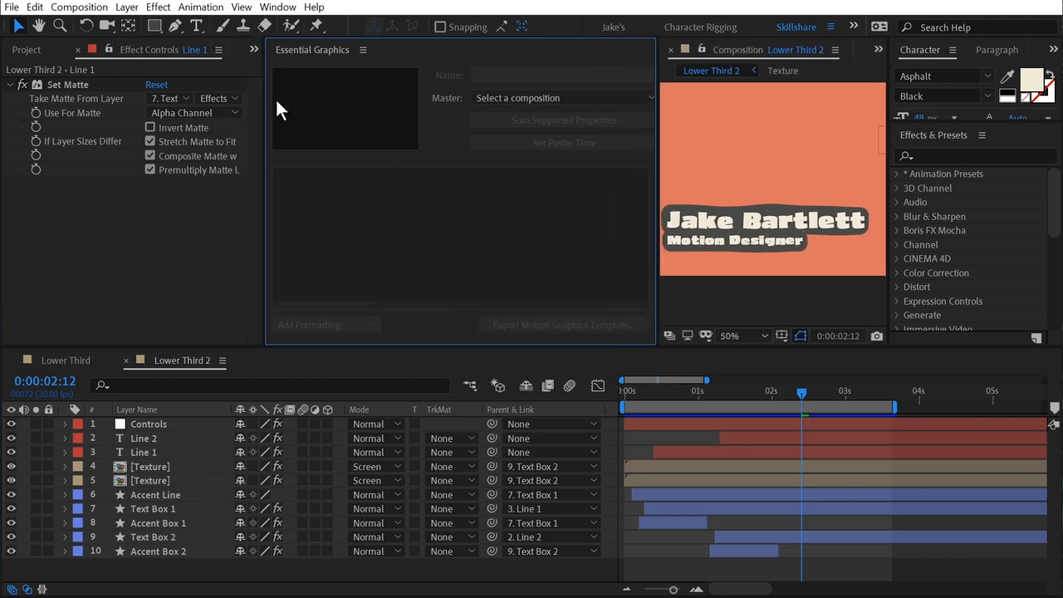
drag(263, 98, 196, 99)
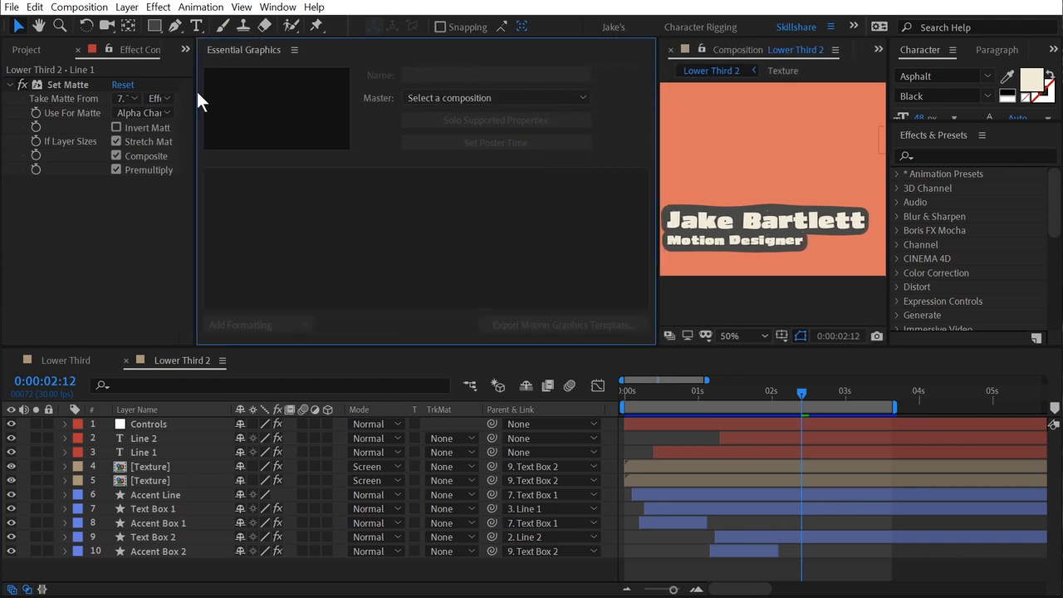
click(452, 98)
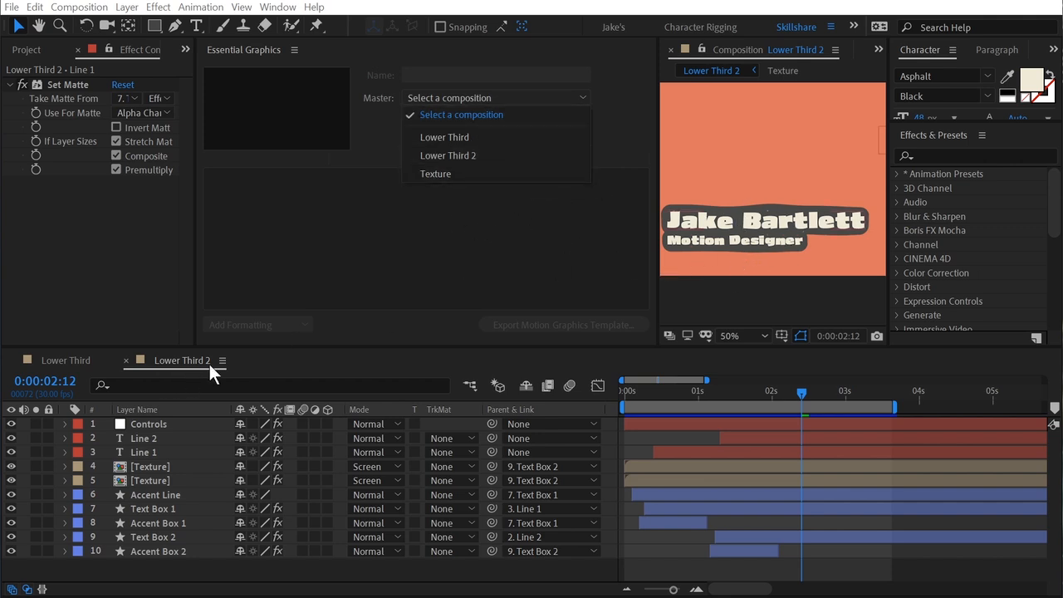
click(466, 158)
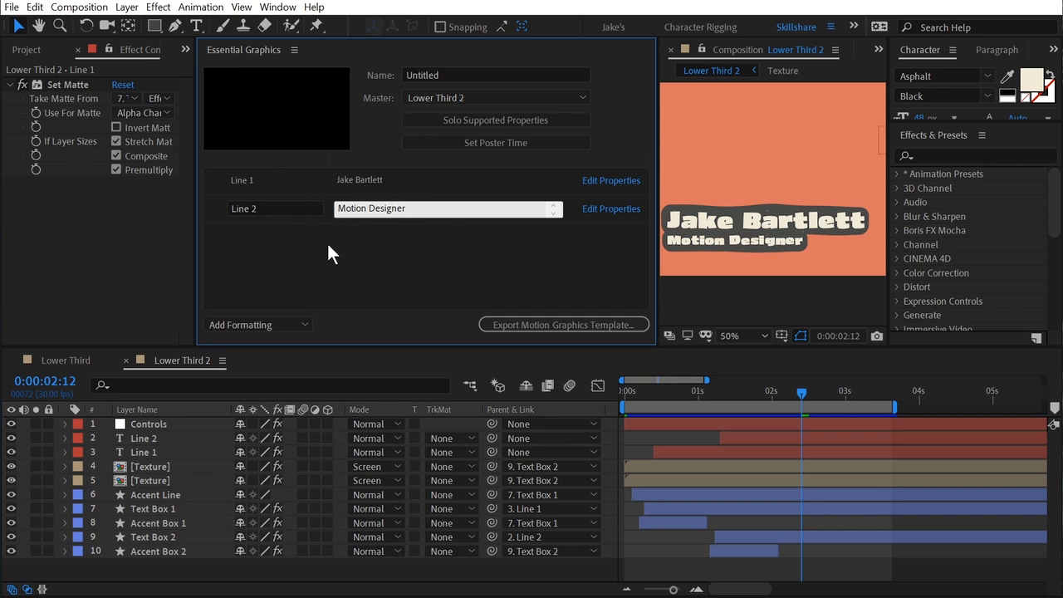
Remove the Line 2 control from the template and try to add the whole Line 2 layer instead.
click(224, 209)
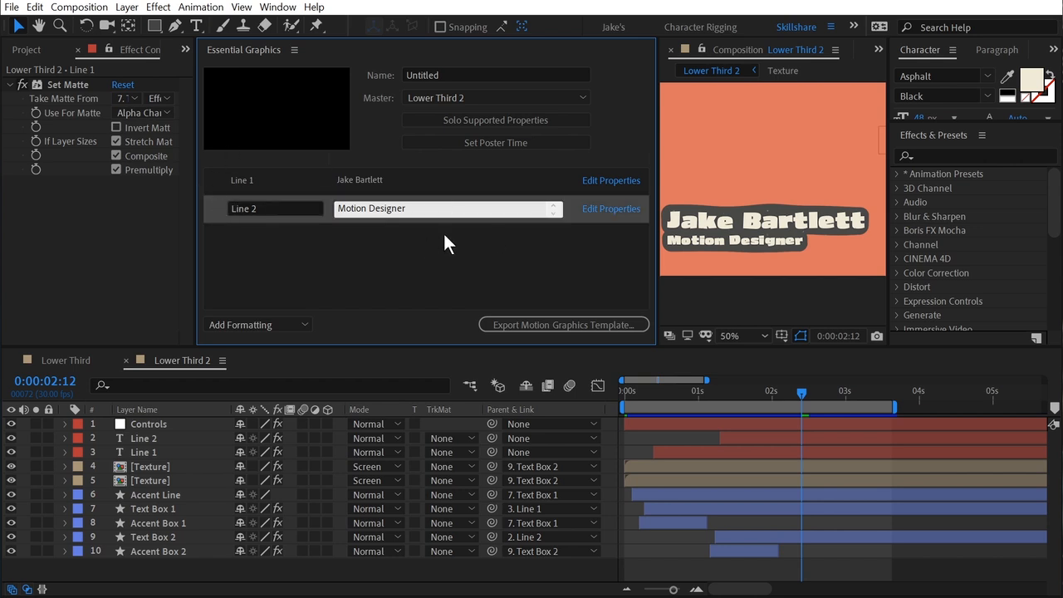
key(Delete)
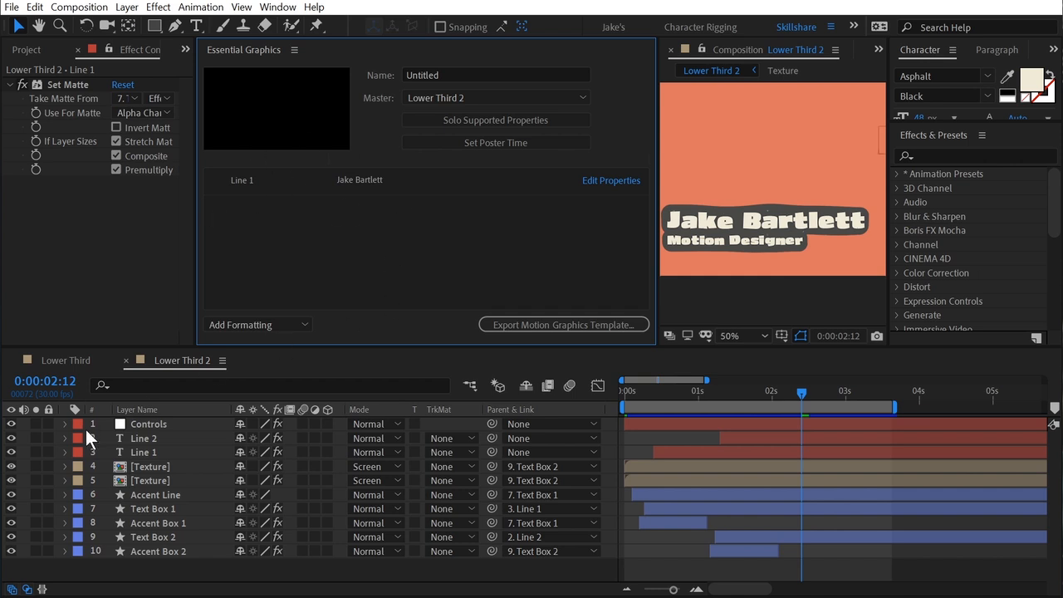
click(152, 440)
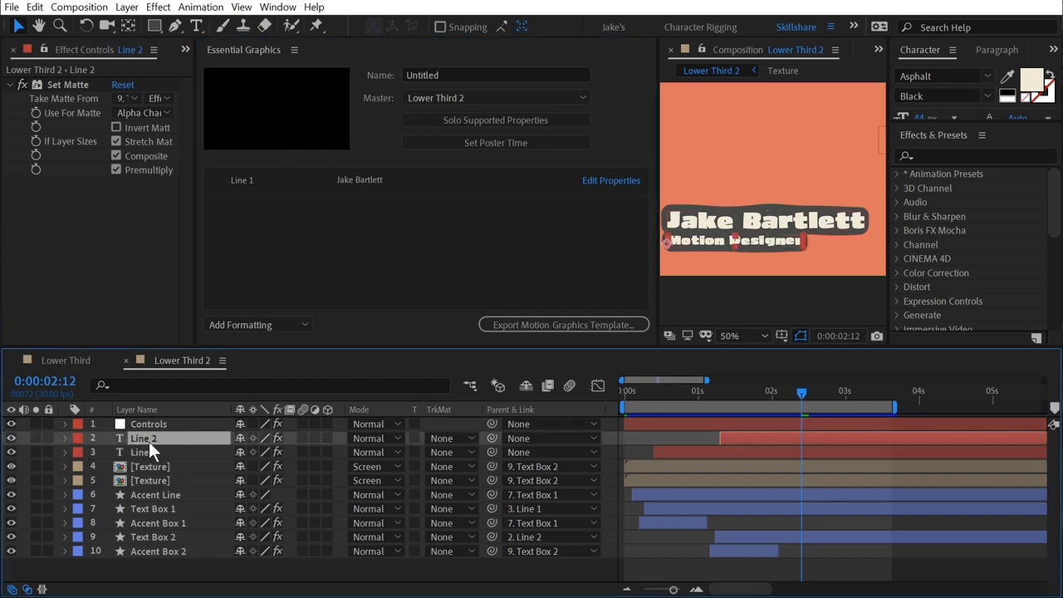
drag(142, 438, 368, 259)
Add the Source Text property of the Line 2 layer to the graphics template.
click(65, 439)
click(83, 457)
click(80, 454)
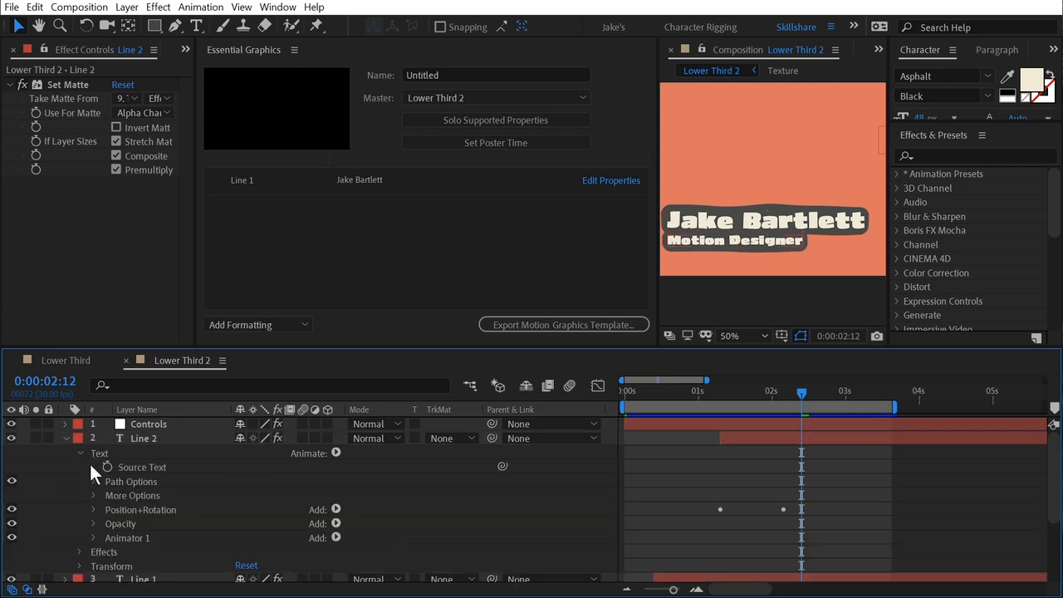
click(139, 467)
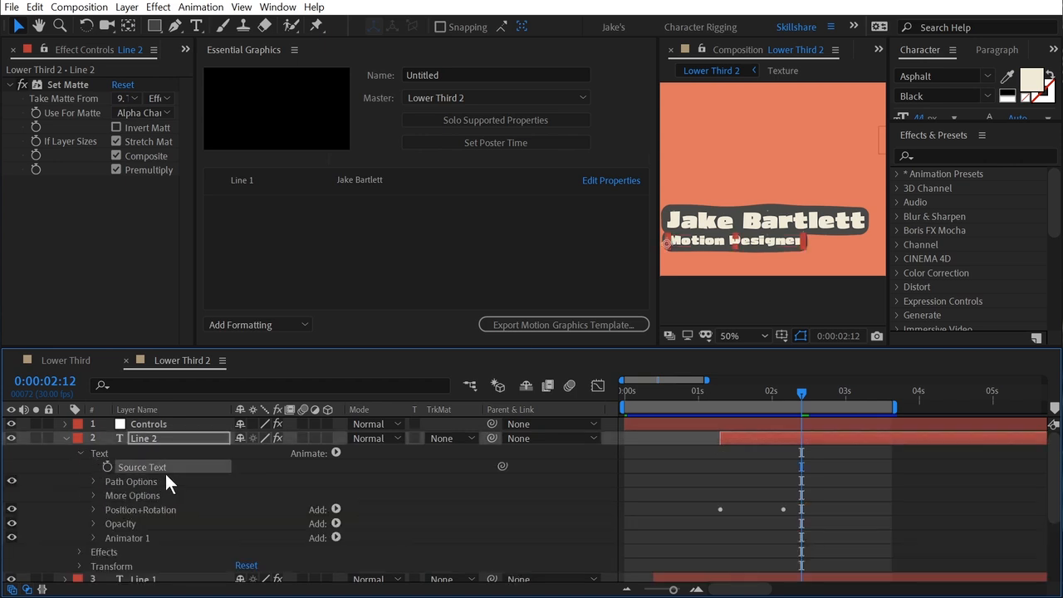
drag(160, 471, 342, 226)
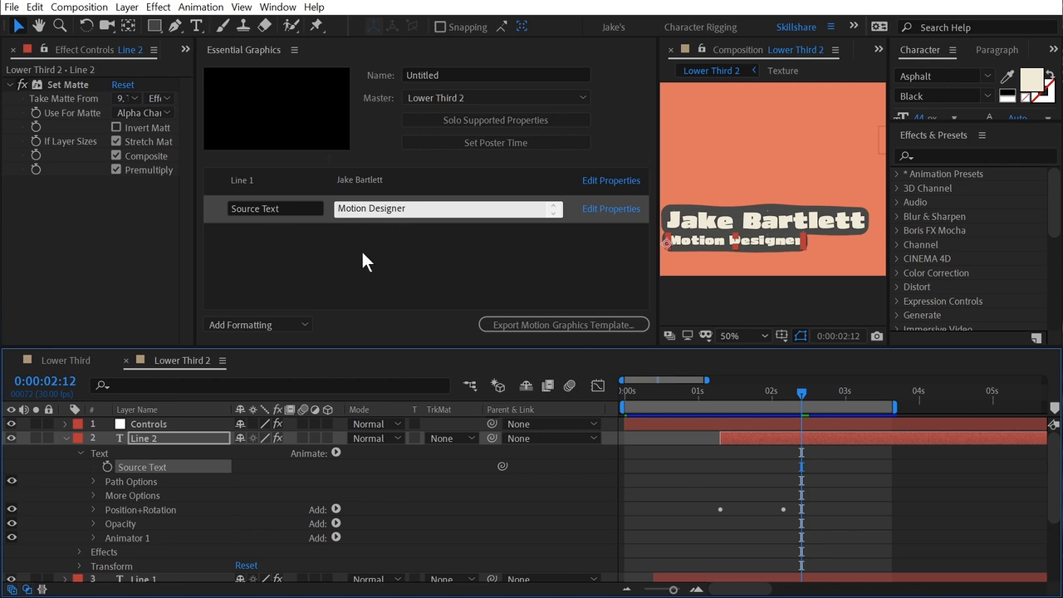
Rename the newly added Source Text control in the template as Line 2.
click(262, 210)
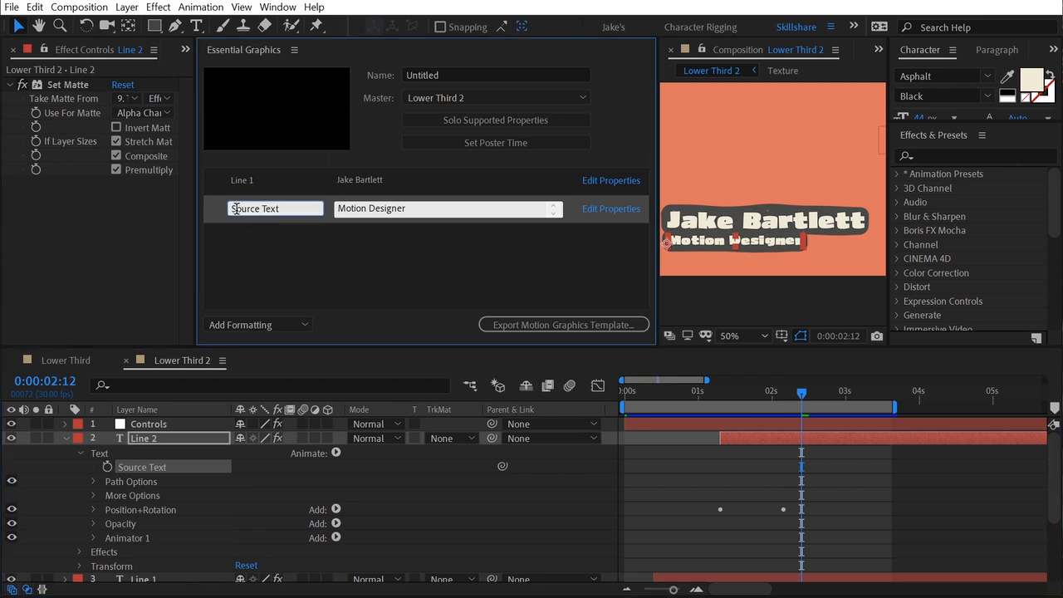
click(234, 205)
text(Line 2)
key(Return)
Replace the text of the template's Line 1 control with a placeholder full name and deselect the layers.
click(370, 181)
drag(407, 180, 326, 181)
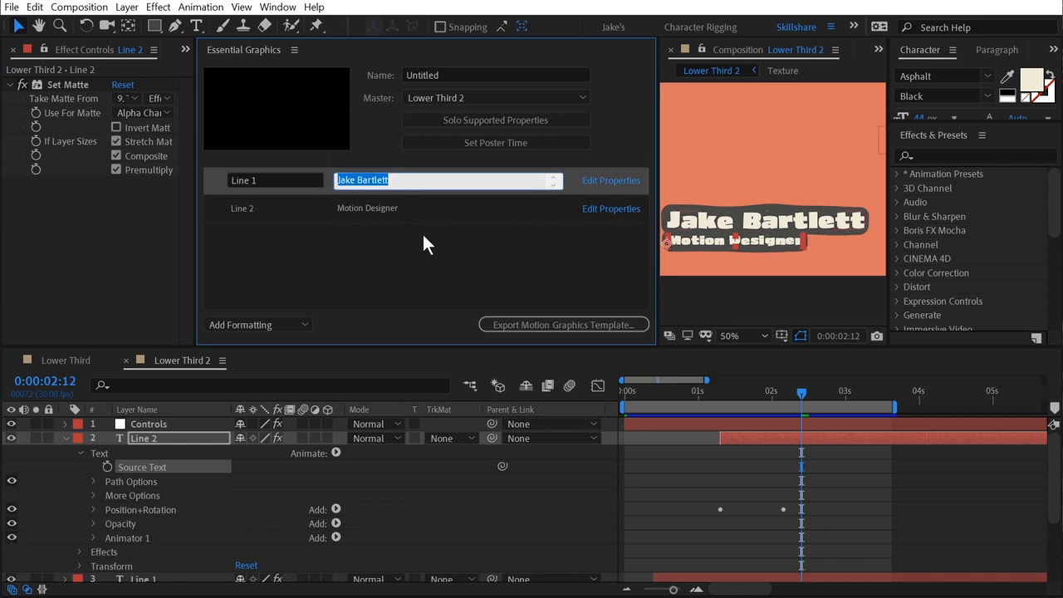
text(John Doe)
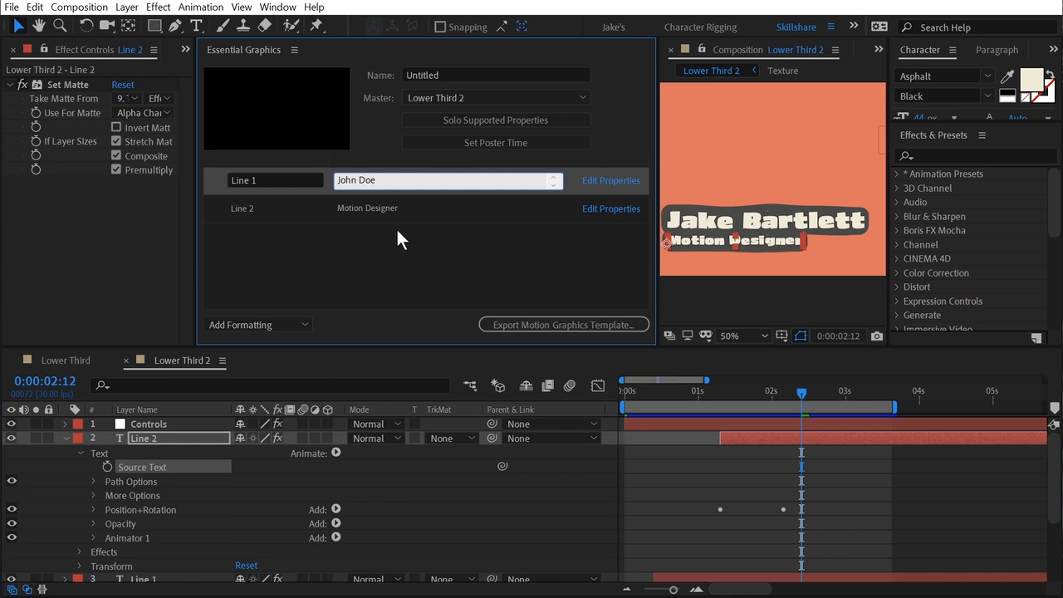
key(Tab)
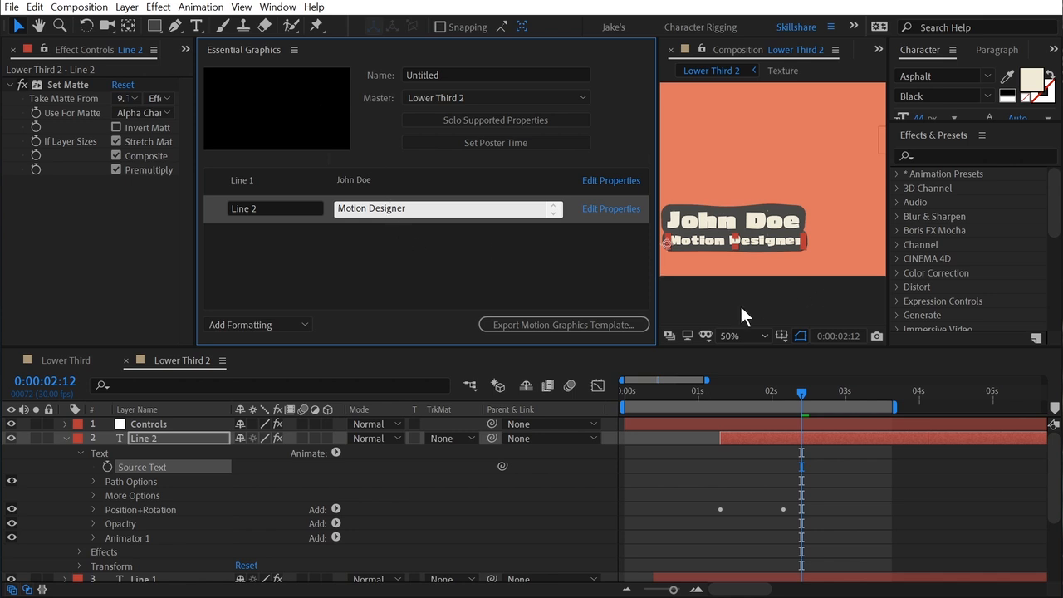
click(672, 467)
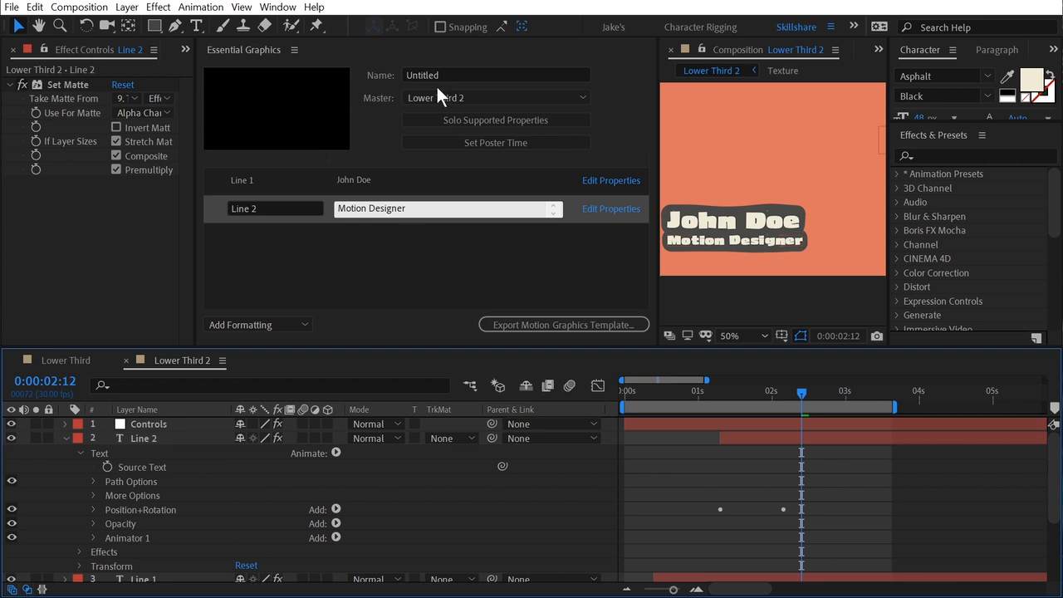
Solo the composition's supported properties and look through the properties that can be added to the template.
click(466, 120)
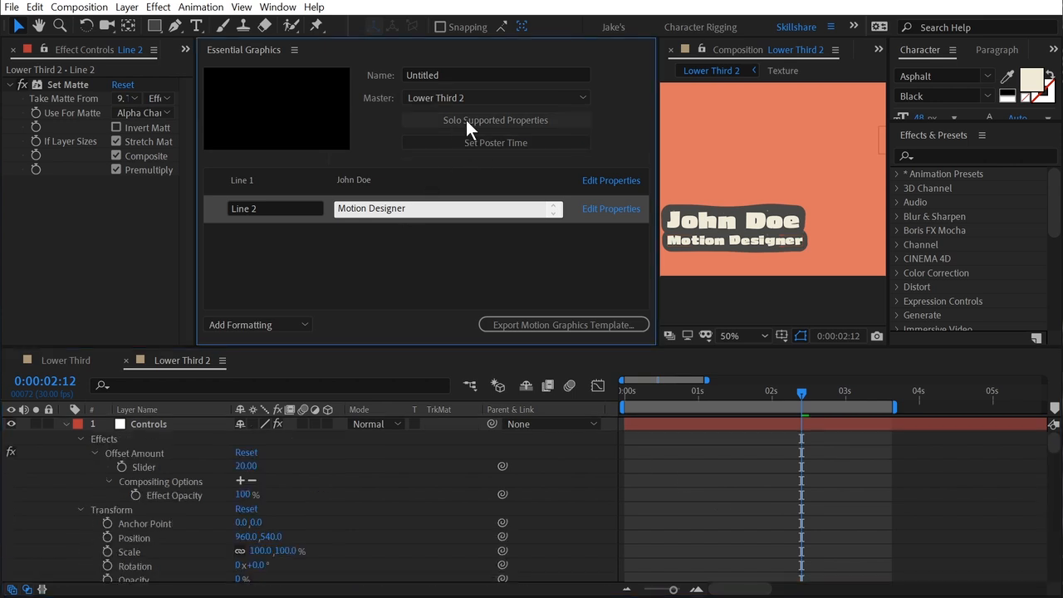
scroll(157, 461, down, 6)
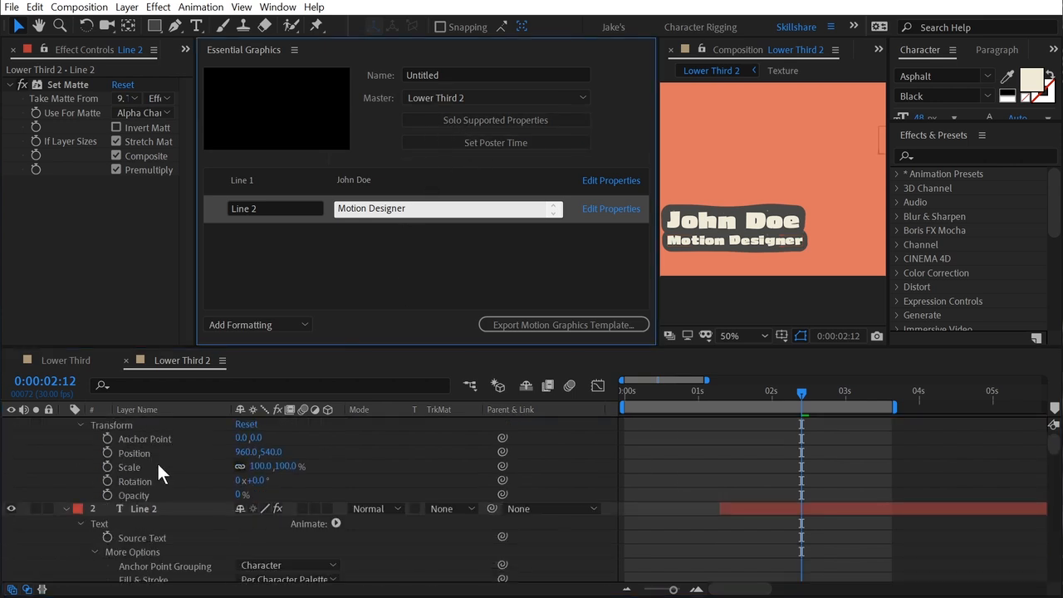
scroll(155, 464, down, 1)
drag(1053, 449, 1058, 486)
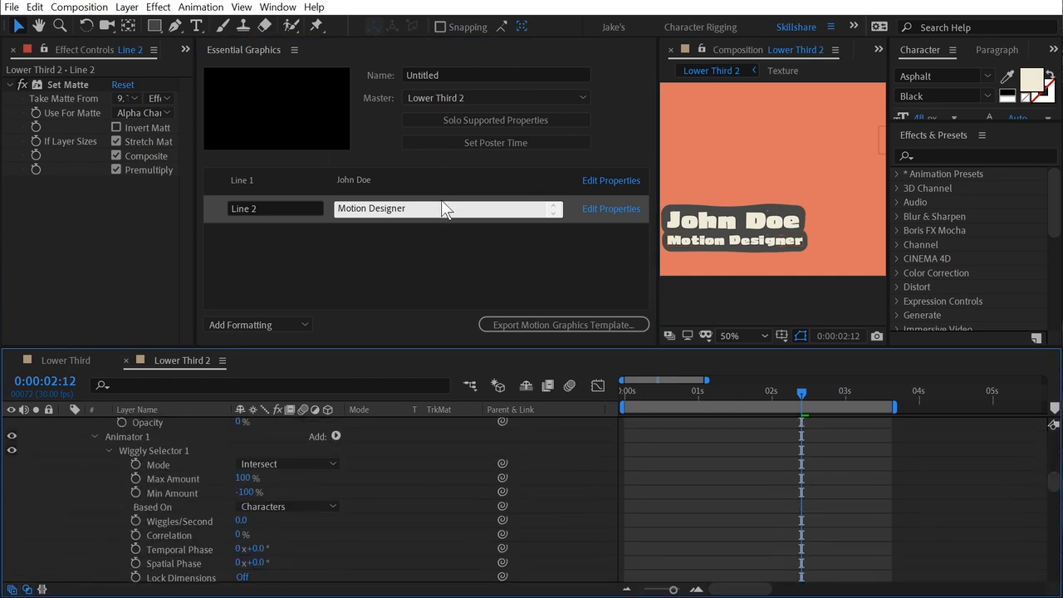
drag(1058, 485, 1058, 419)
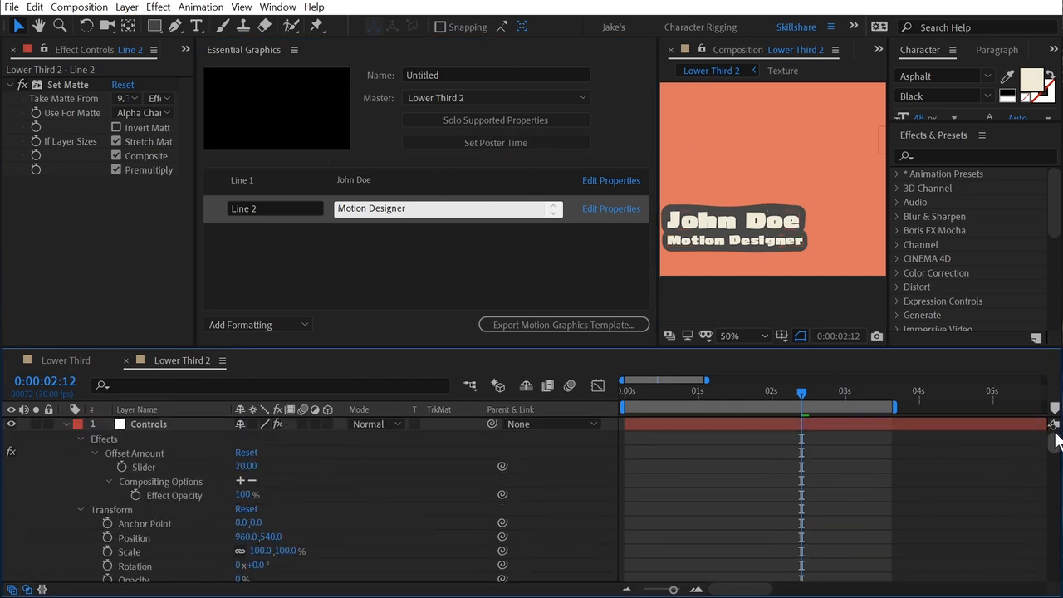
Add the Slider property of the Controls layer's Offset Amount effect to the template.
click(161, 425)
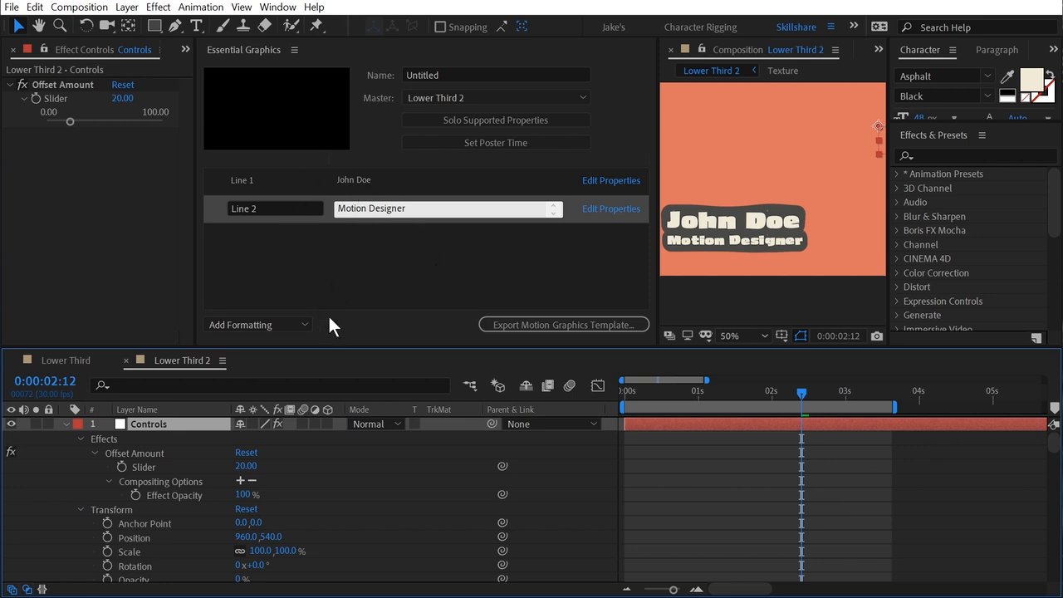
click(141, 465)
click(134, 449)
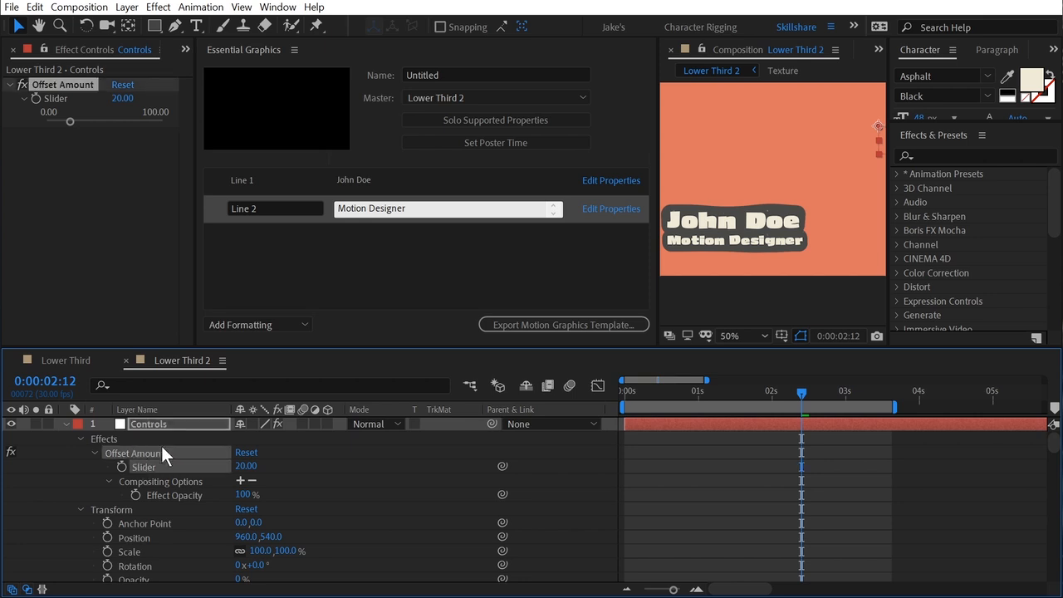
scroll(177, 507, down, 10)
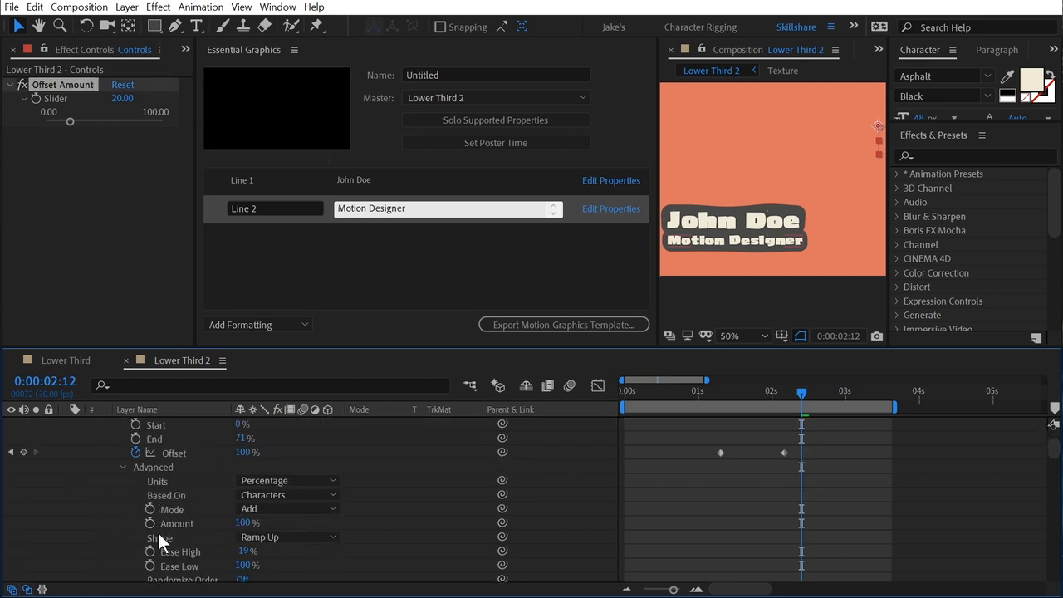
scroll(160, 532, up, 10)
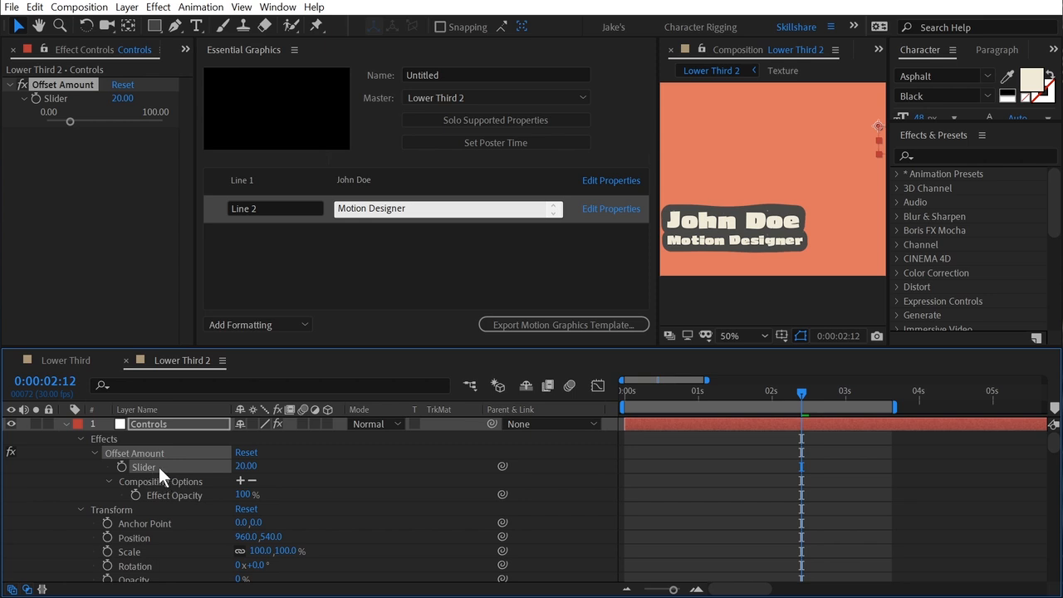
drag(145, 467, 307, 274)
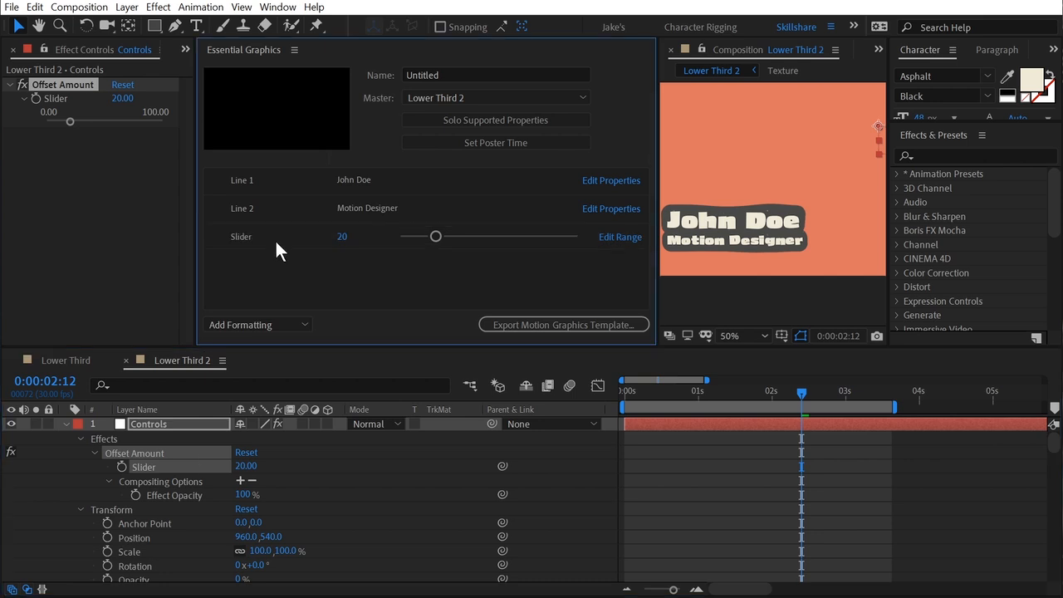
Rename the template's Slider control as Offset Amount.
click(233, 236)
double_click(232, 237)
text(Of)
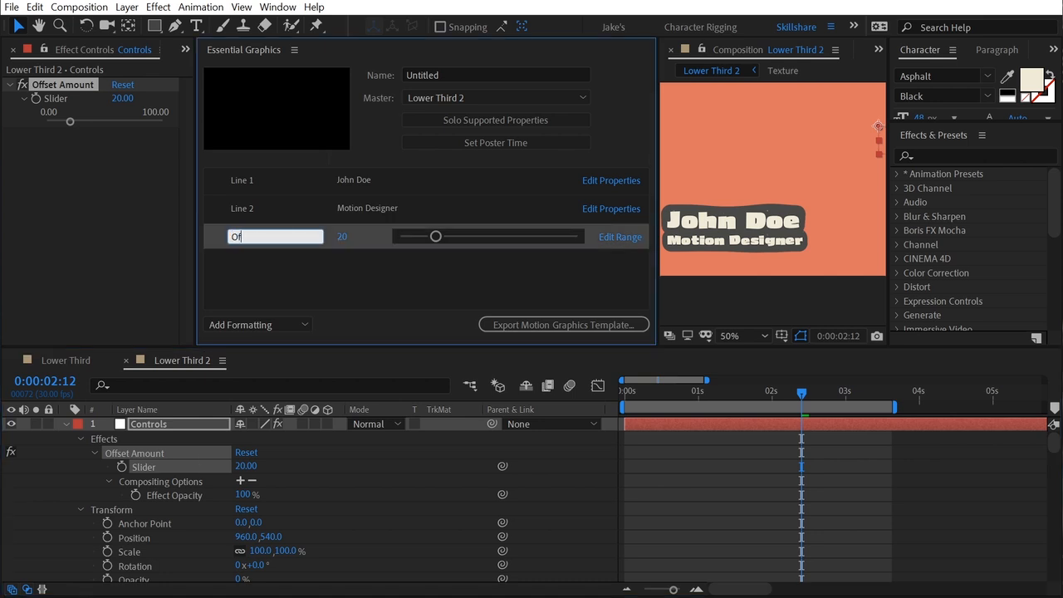
text(fset Amount)
key(Return)
Test the template's Offset Amount control with larger and smaller values, and set it back to 20.
drag(435, 236, 458, 236)
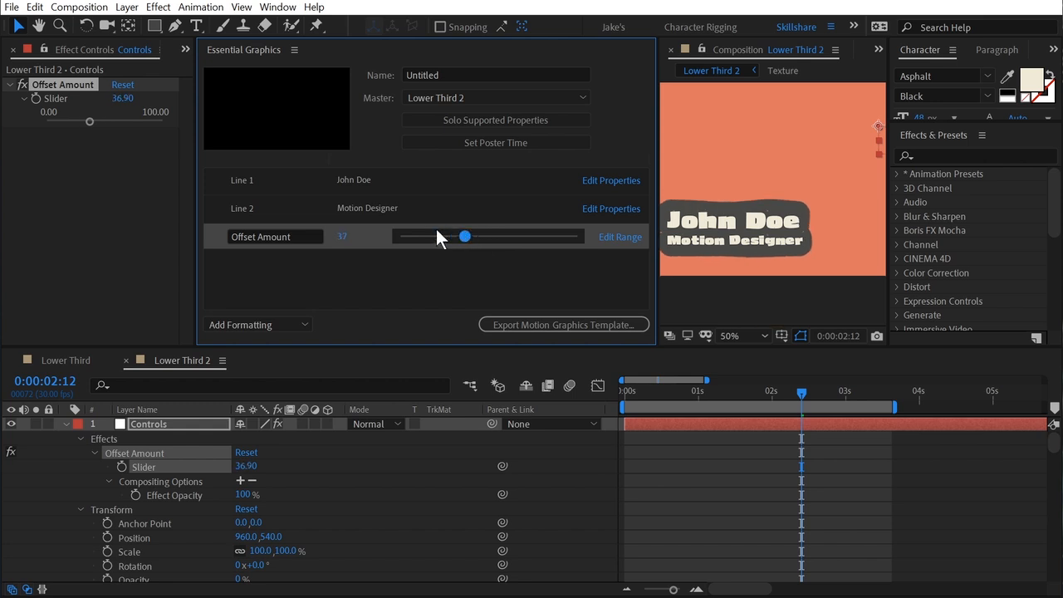
click(421, 237)
drag(423, 239, 445, 239)
click(340, 238)
text(20)
key(Return)
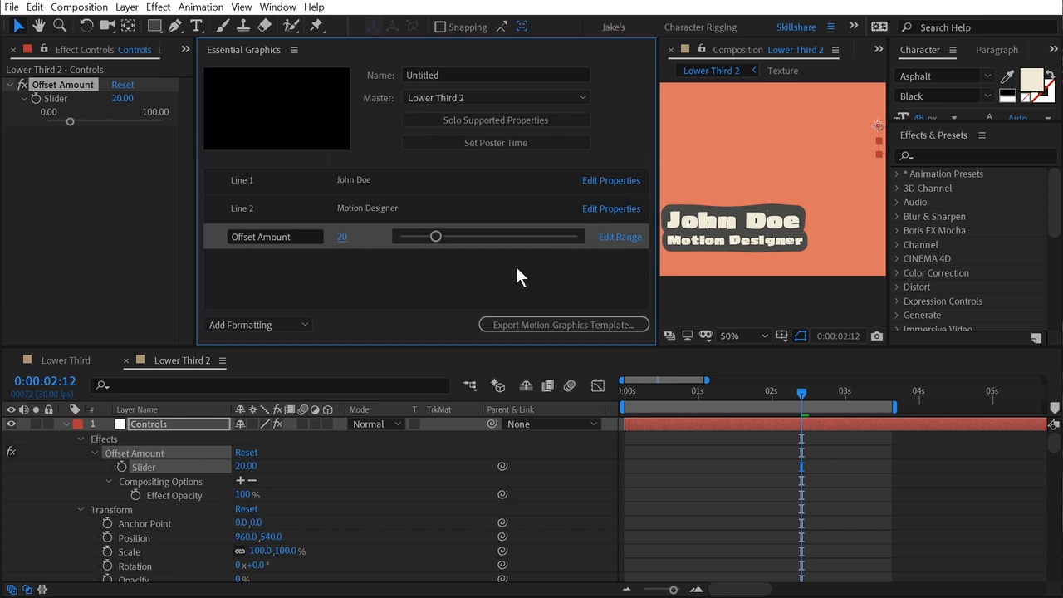
View the range settings of the Offset Amount control and close them without changes.
click(624, 238)
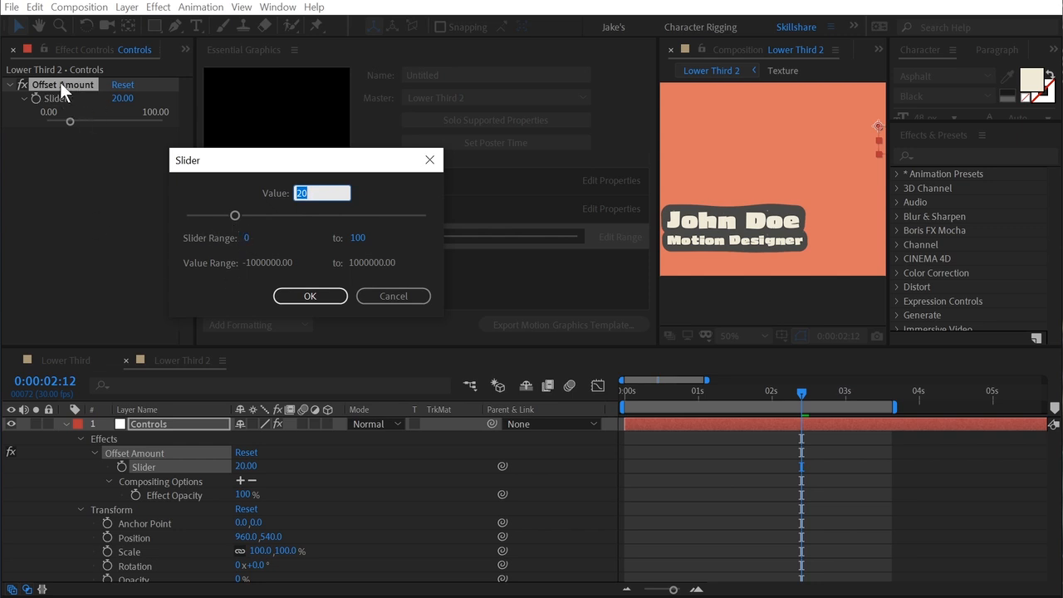
click(431, 161)
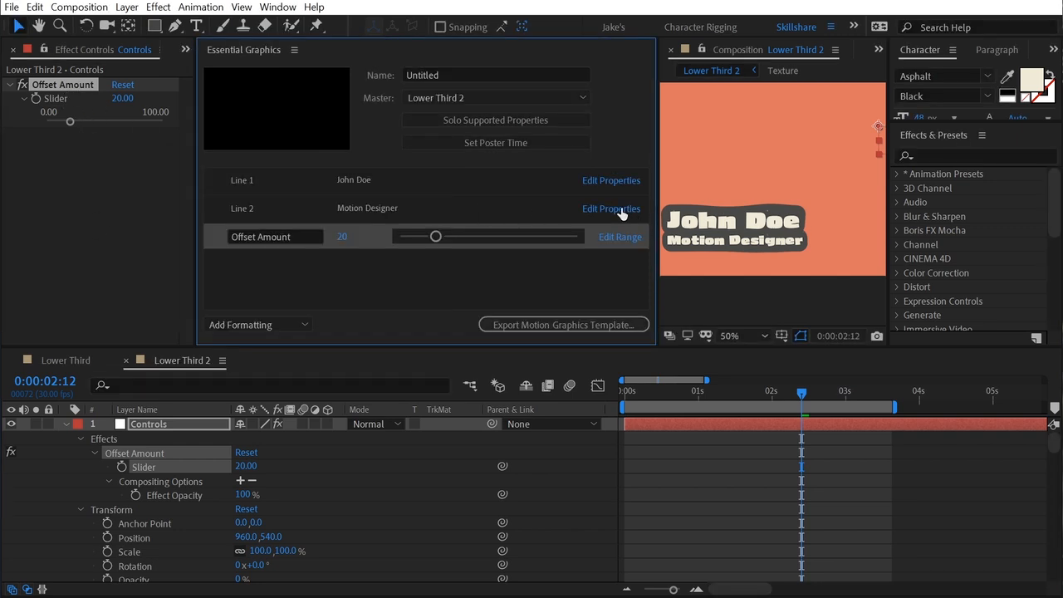
View the source text properties of the template's Line 1 control and close them without changes.
click(428, 179)
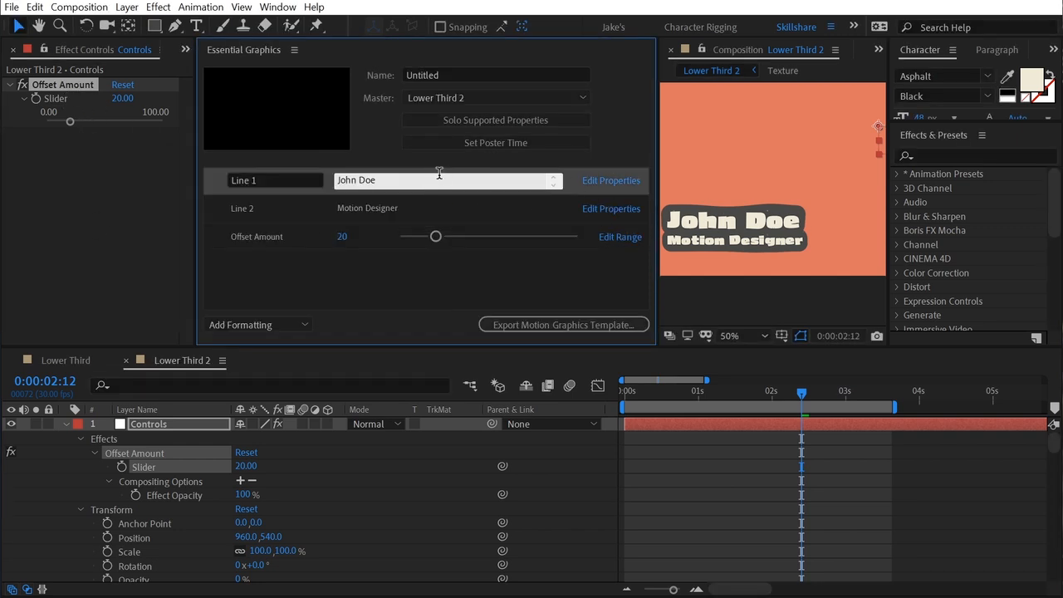
click(625, 186)
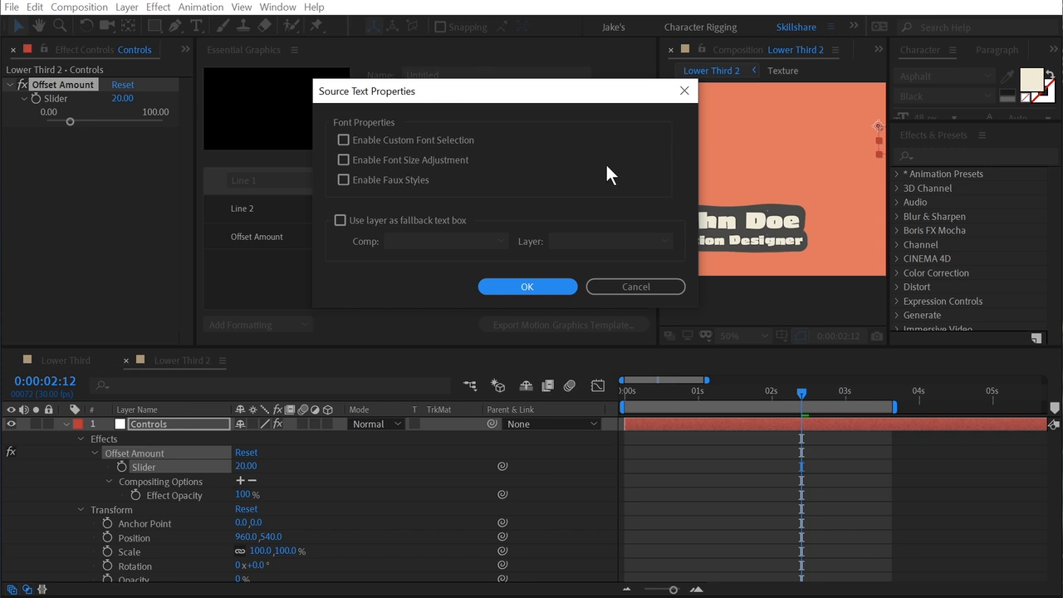
drag(583, 91, 545, 151)
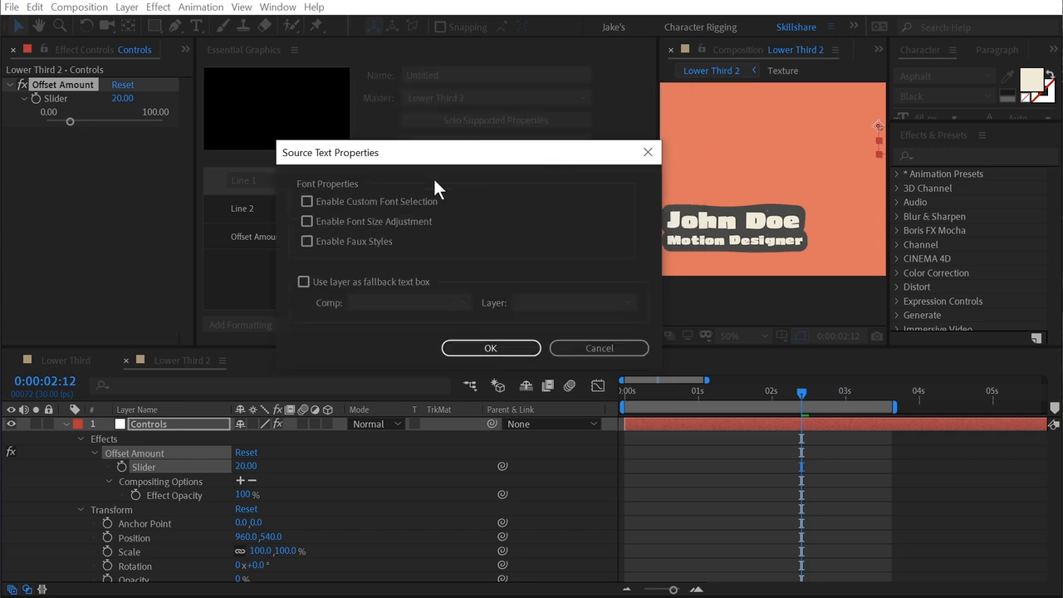
drag(392, 157, 304, 246)
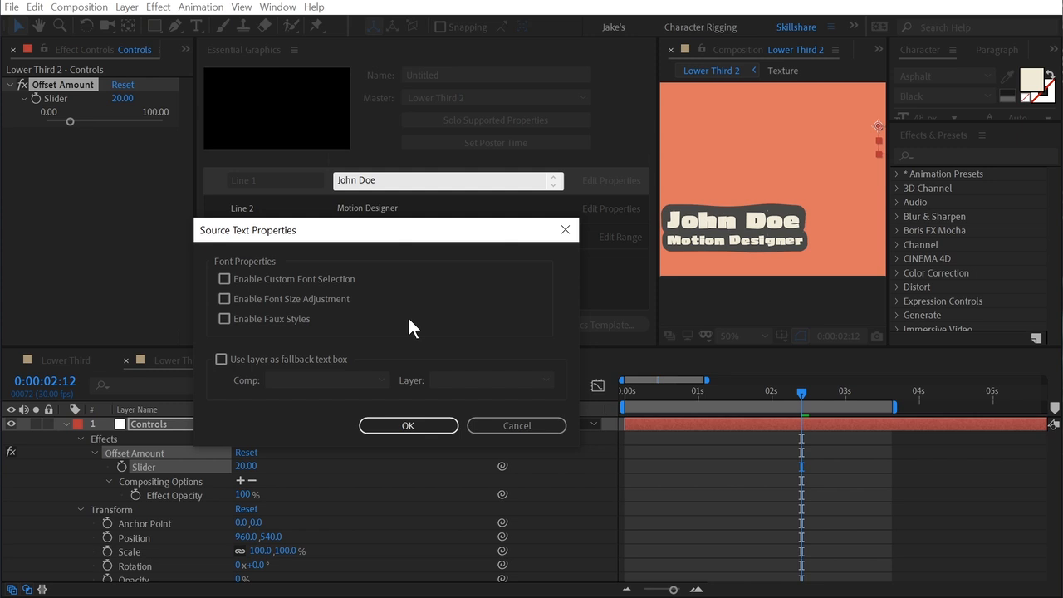
click(415, 426)
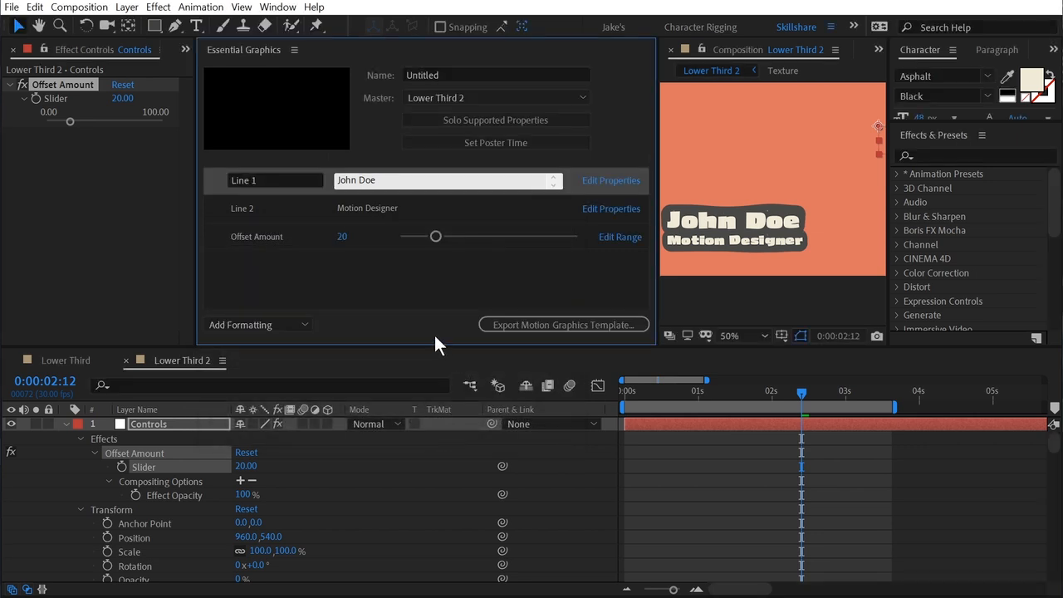
click(284, 164)
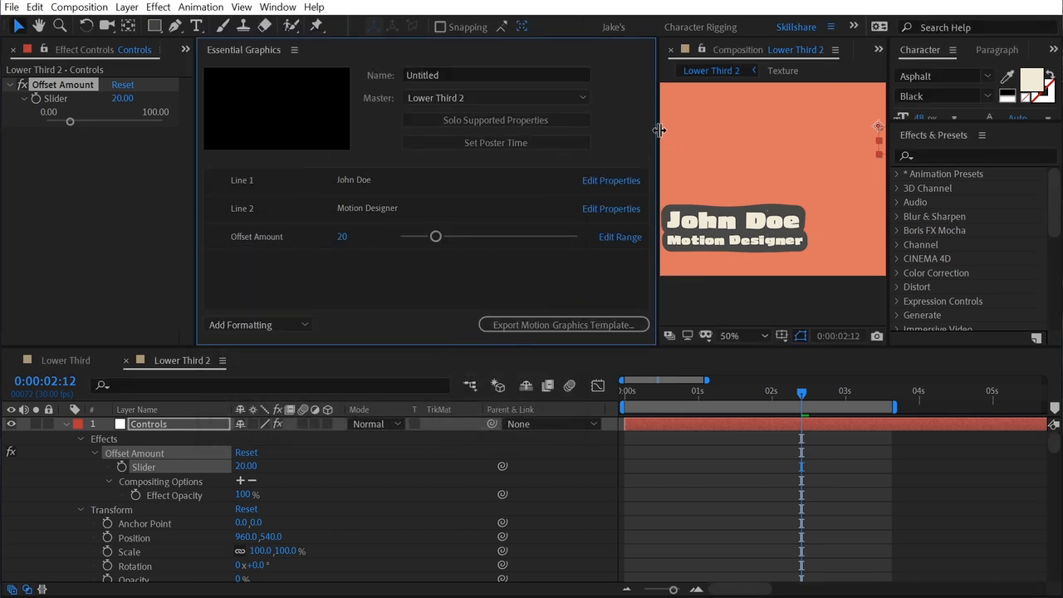
Name the template Skillshare L3 and set its poster time to the current frame.
drag(657, 130, 610, 147)
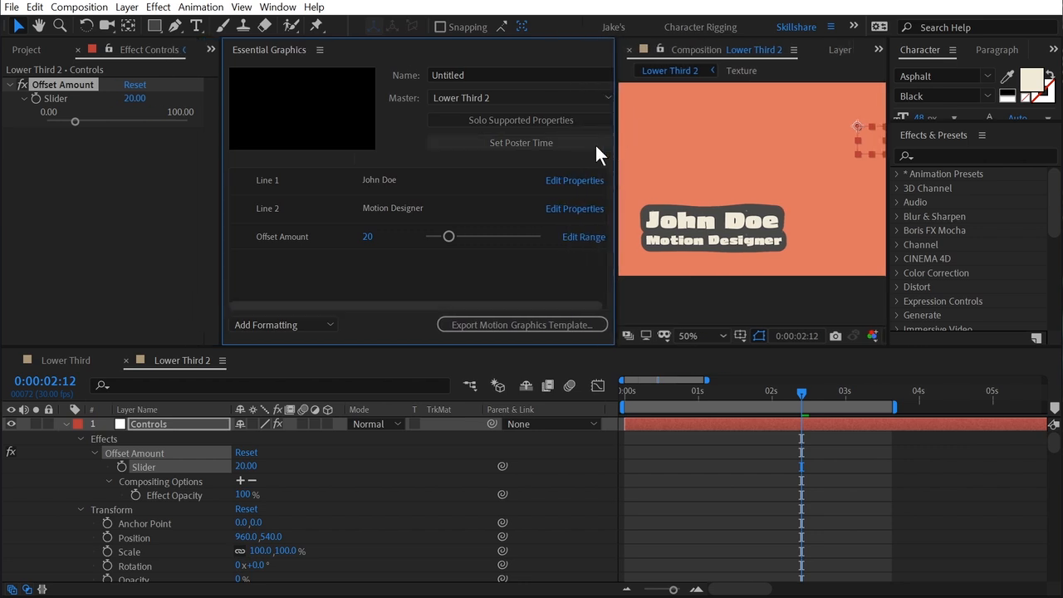
click(467, 74)
text(Skillshare Lo)
key(BackSpace)
text(3)
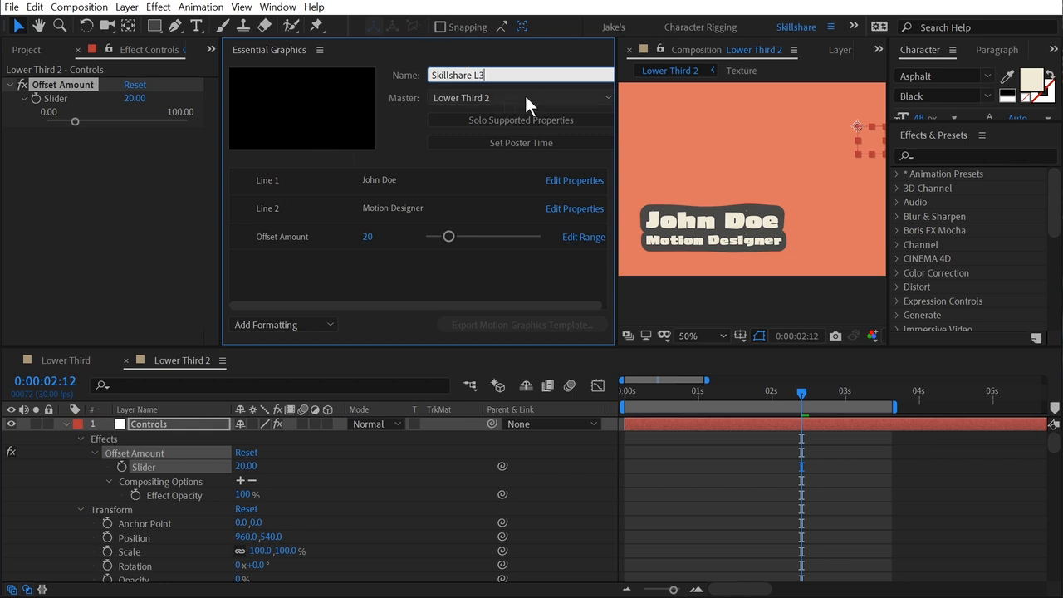
click(462, 142)
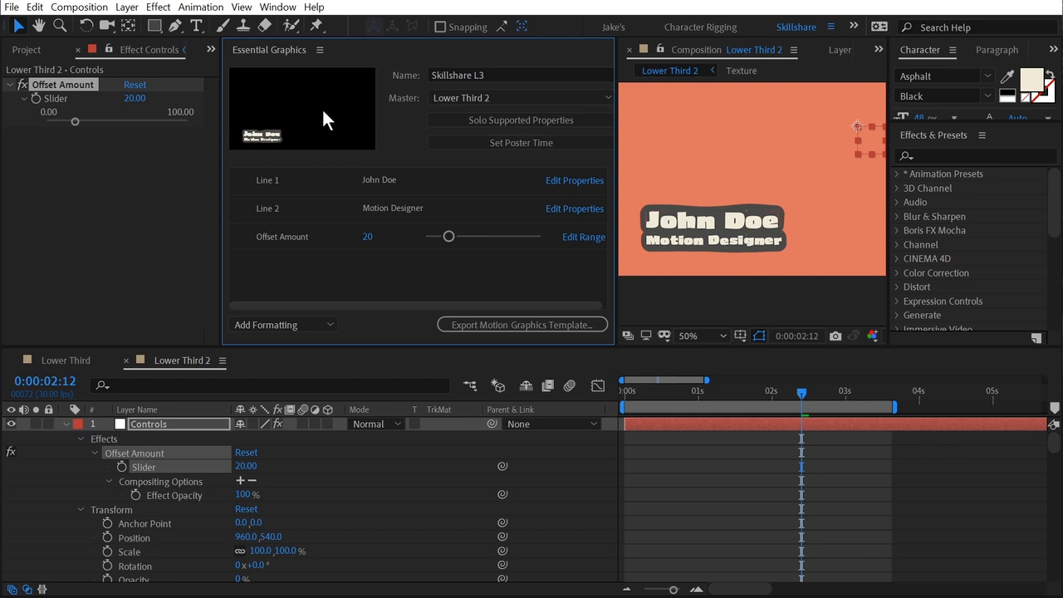
Change the default text of the template's Line 2 control to Title.
click(397, 208)
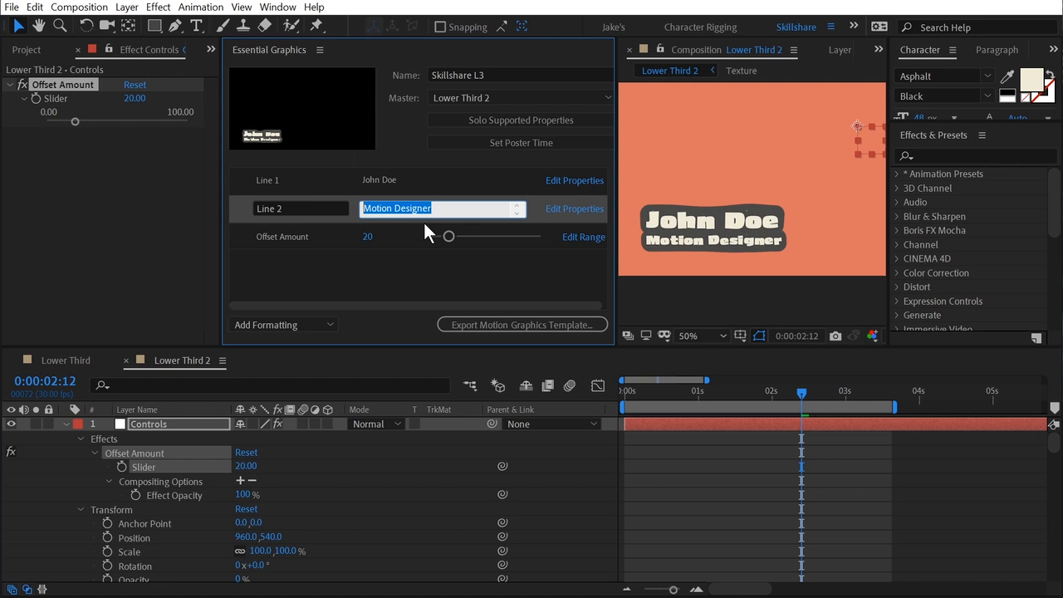
text(Title)
click(441, 255)
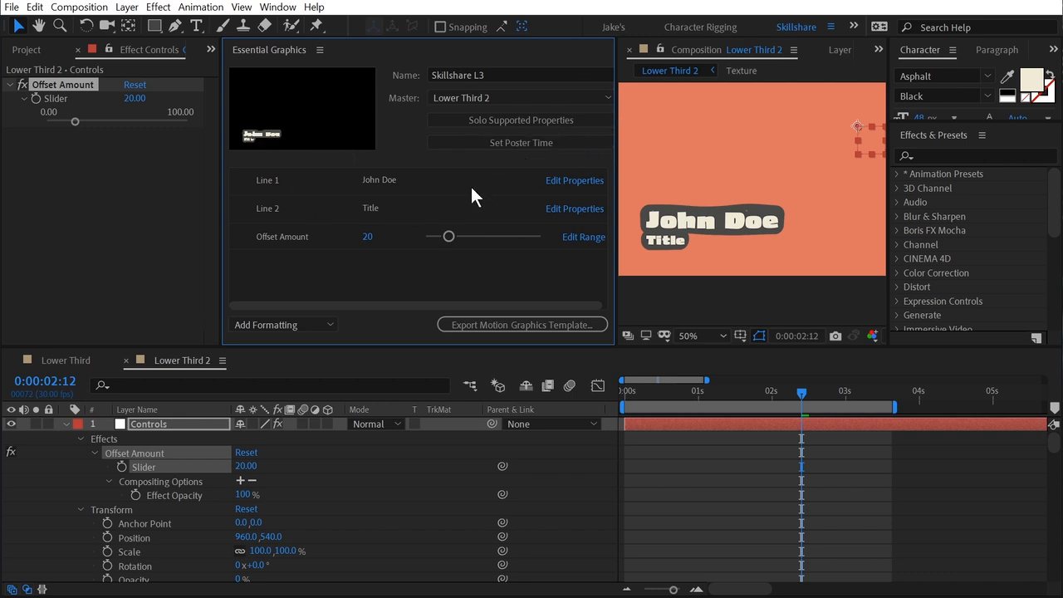
Export the motion graphics template to the Local Templates Folder, saving the project and leaving the compatibility warnings on and keywords empty.
click(536, 324)
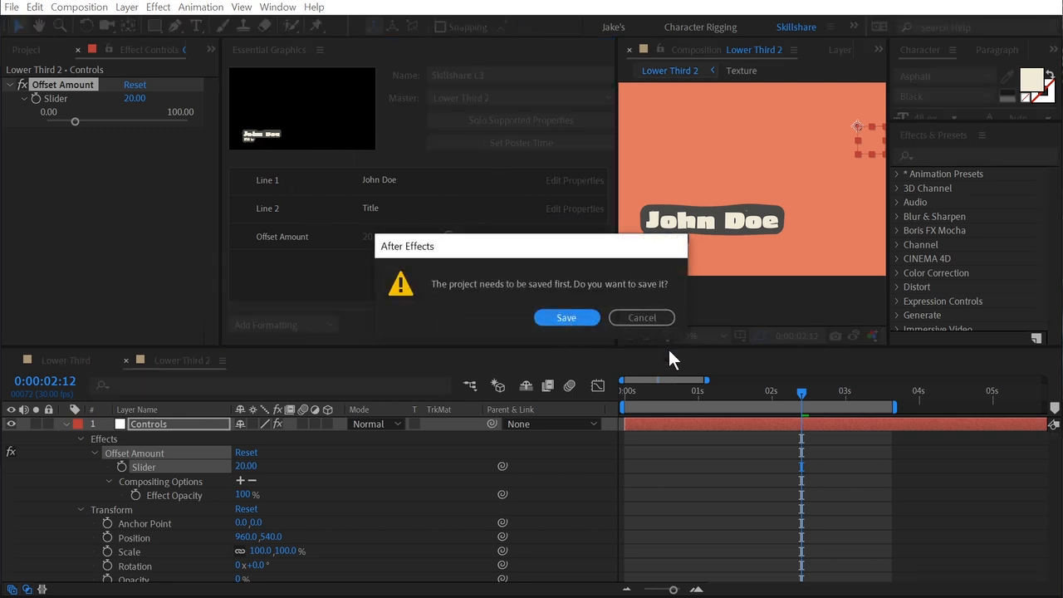
click(565, 318)
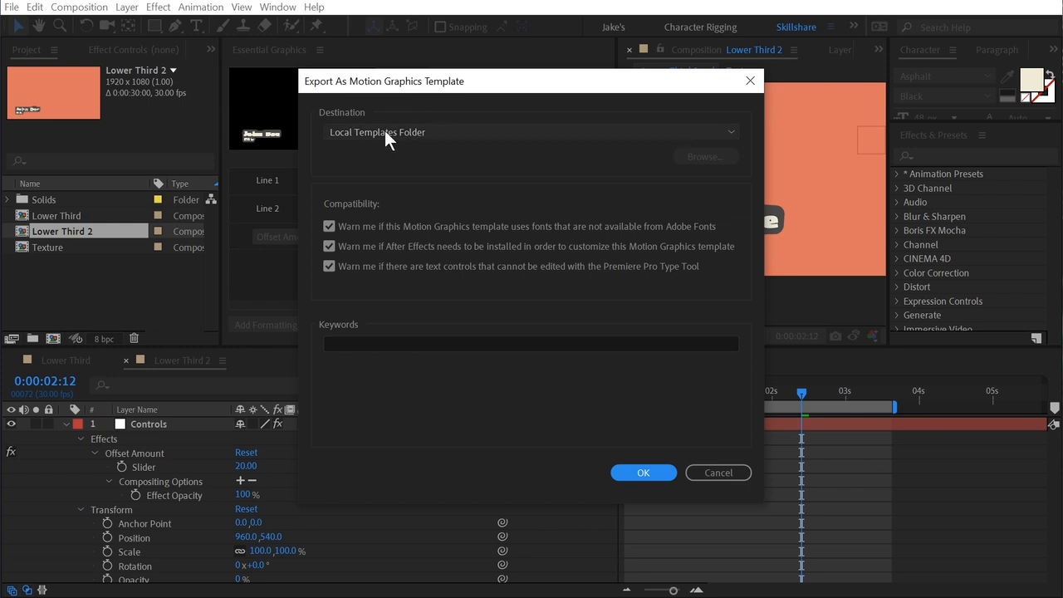
click(338, 136)
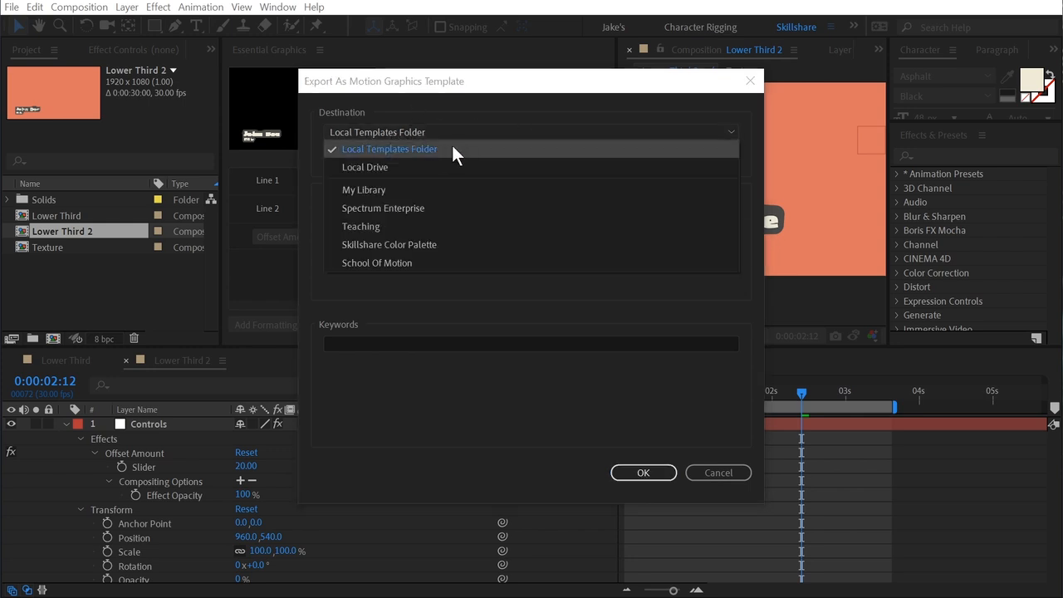
click(447, 149)
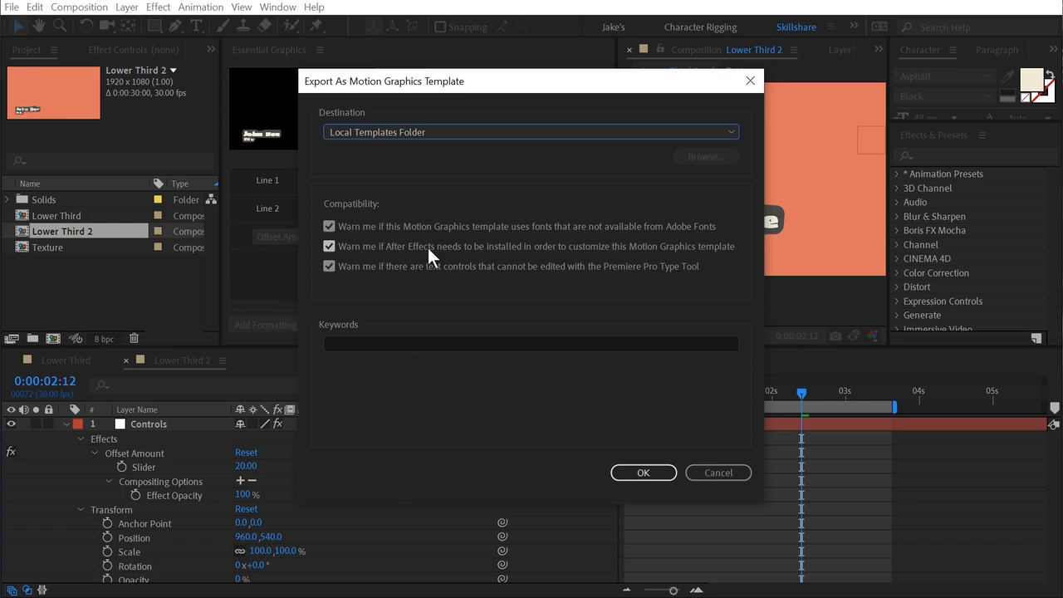
click(368, 343)
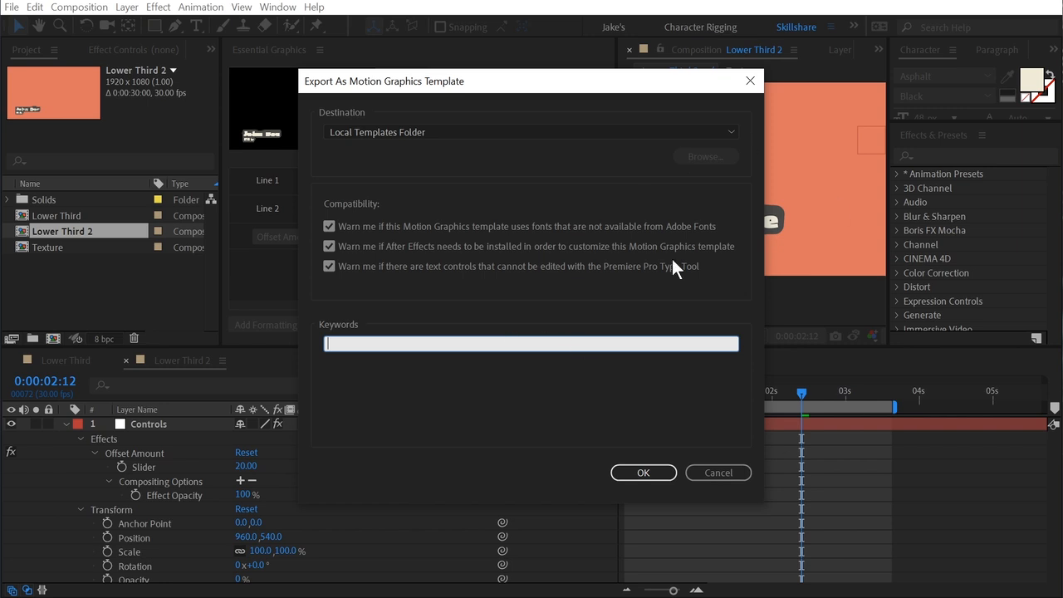
click(644, 472)
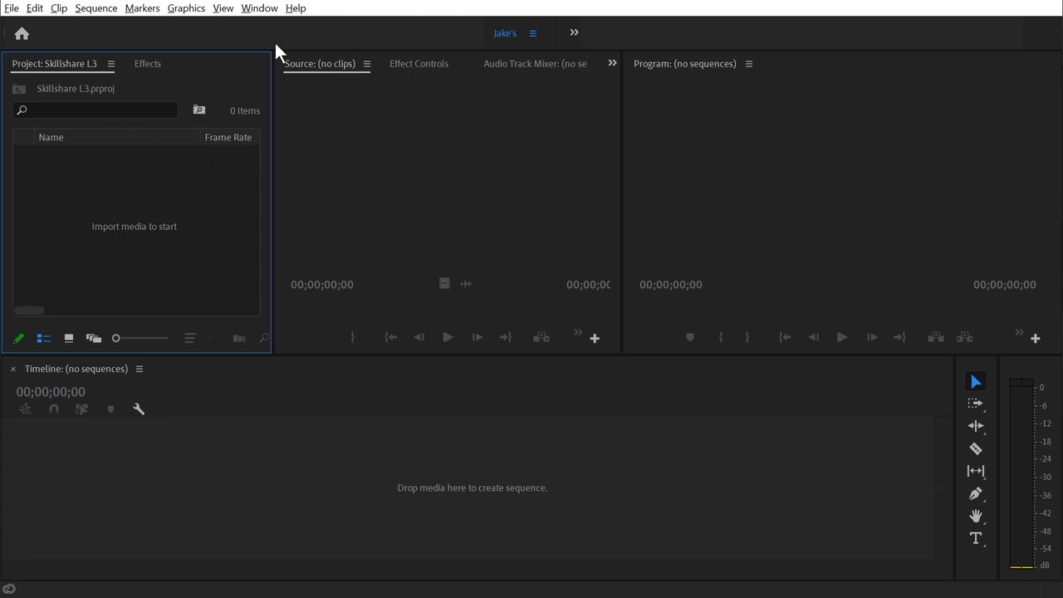
Switch to Premiere Pro and show the Essential Graphics panel, widened enough to browse templates.
click(258, 11)
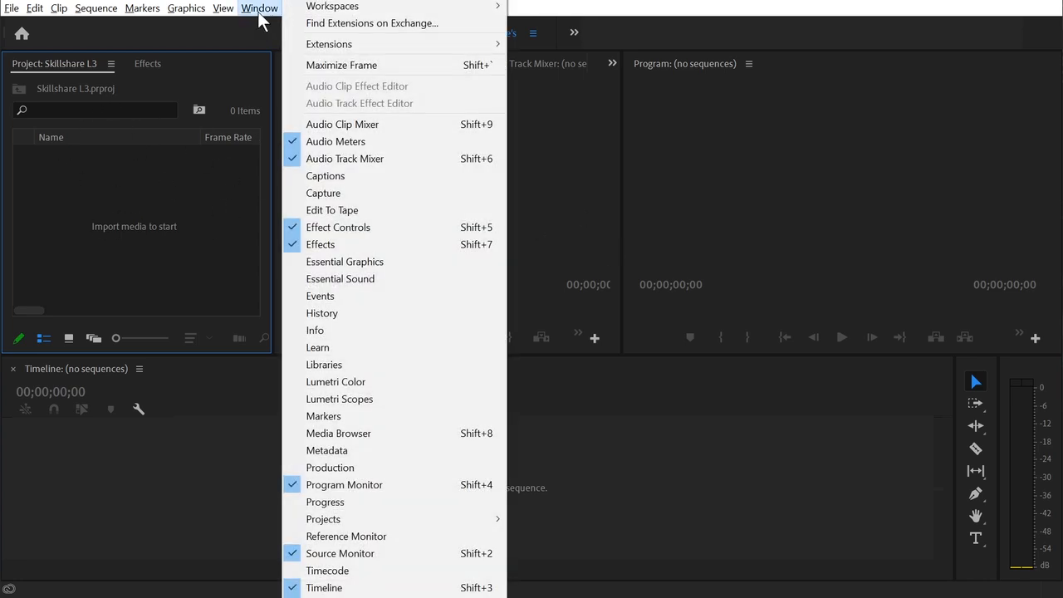
click(351, 265)
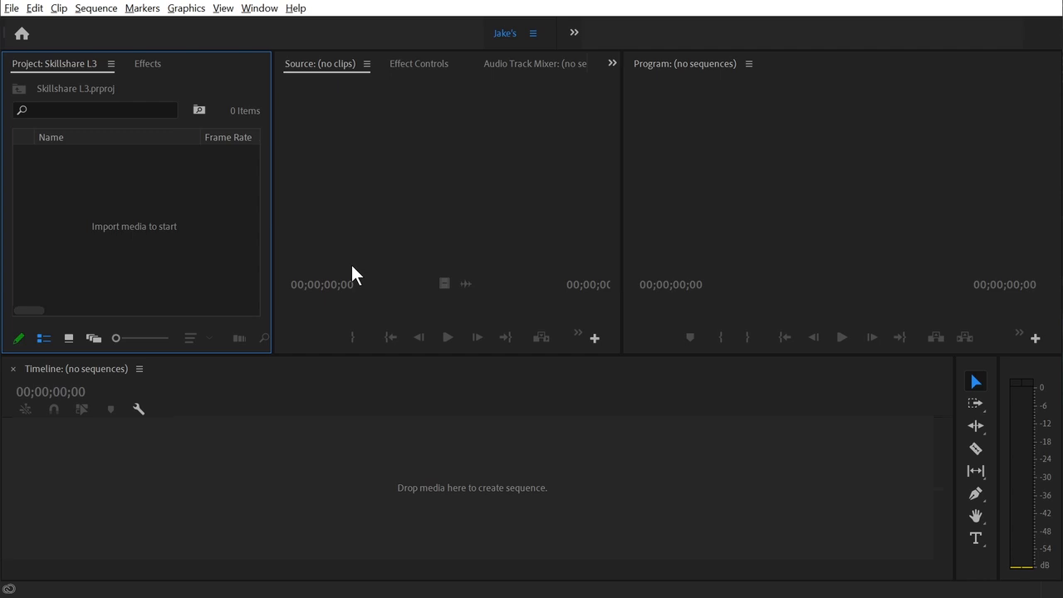
drag(867, 131, 718, 134)
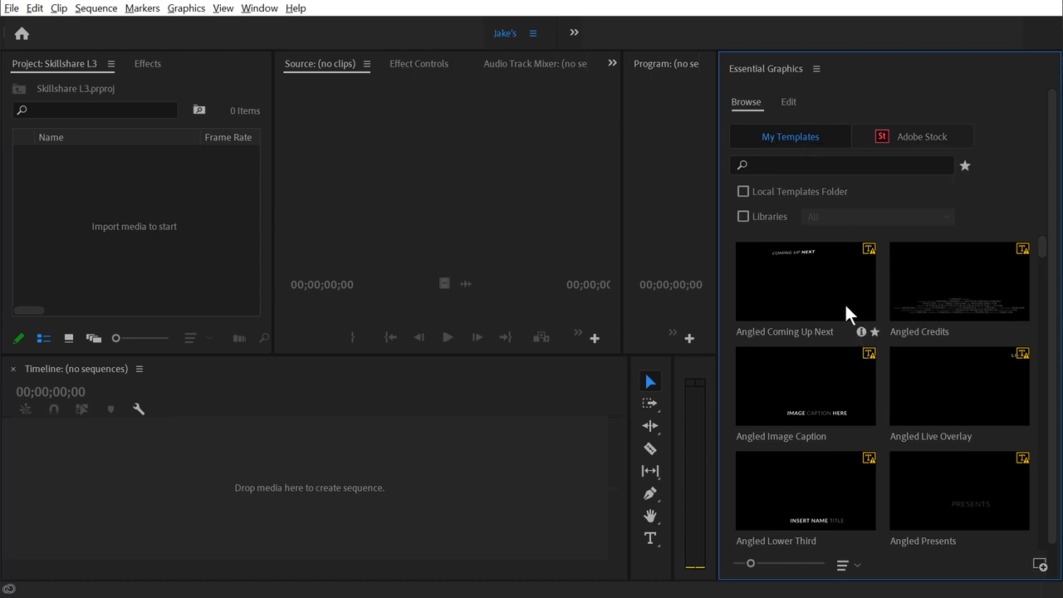
Search the template library for skillshare.
drag(1042, 254, 1051, 340)
click(798, 162)
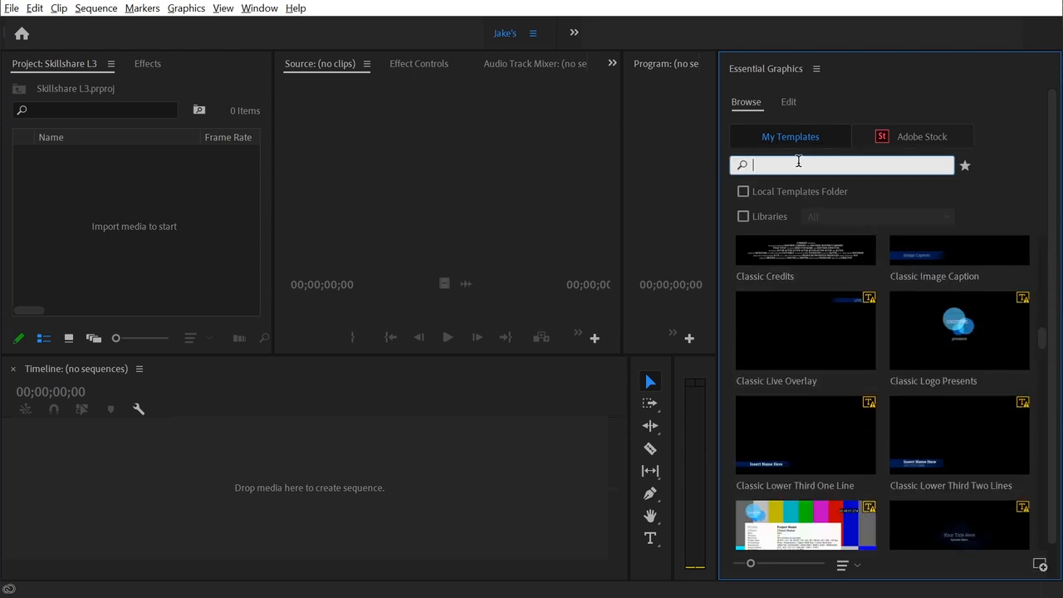
text(skillsha)
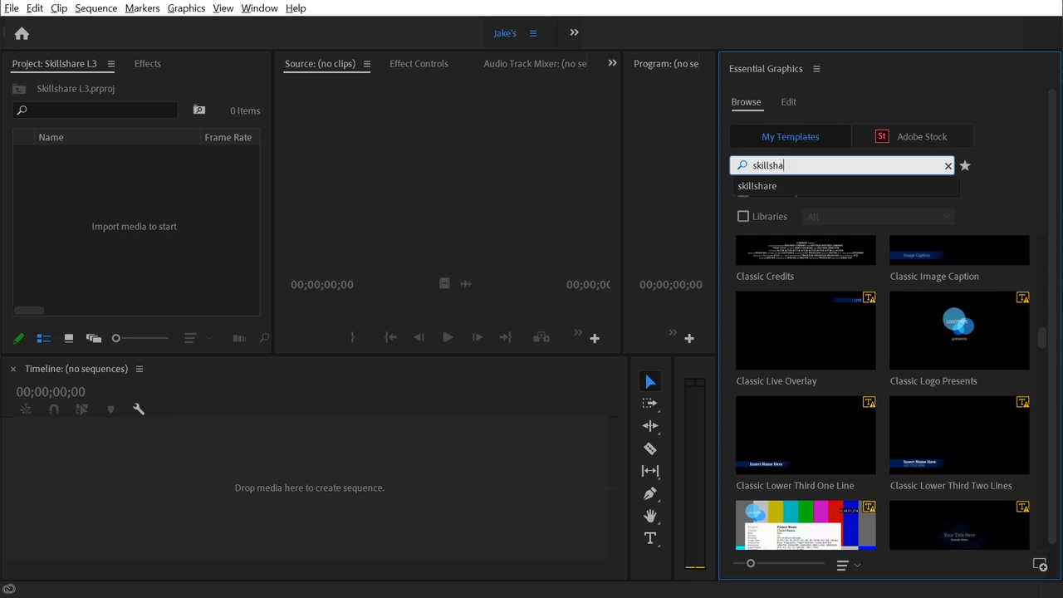
text(re)
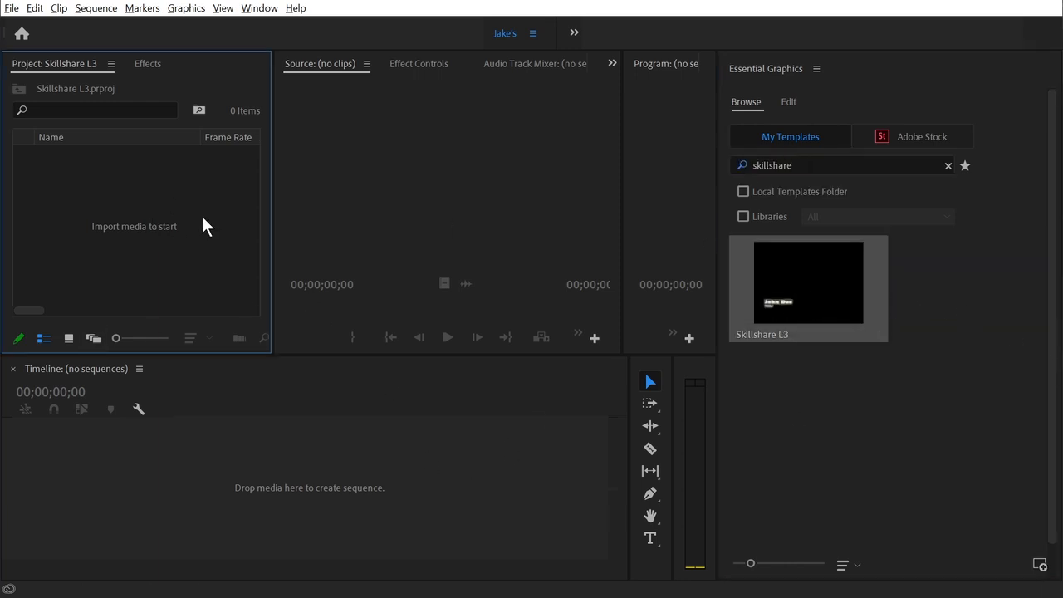
Start a new sequence with the Custom editing mode and a timebase of 30.00 frames/second.
drag(275, 198, 373, 194)
click(324, 336)
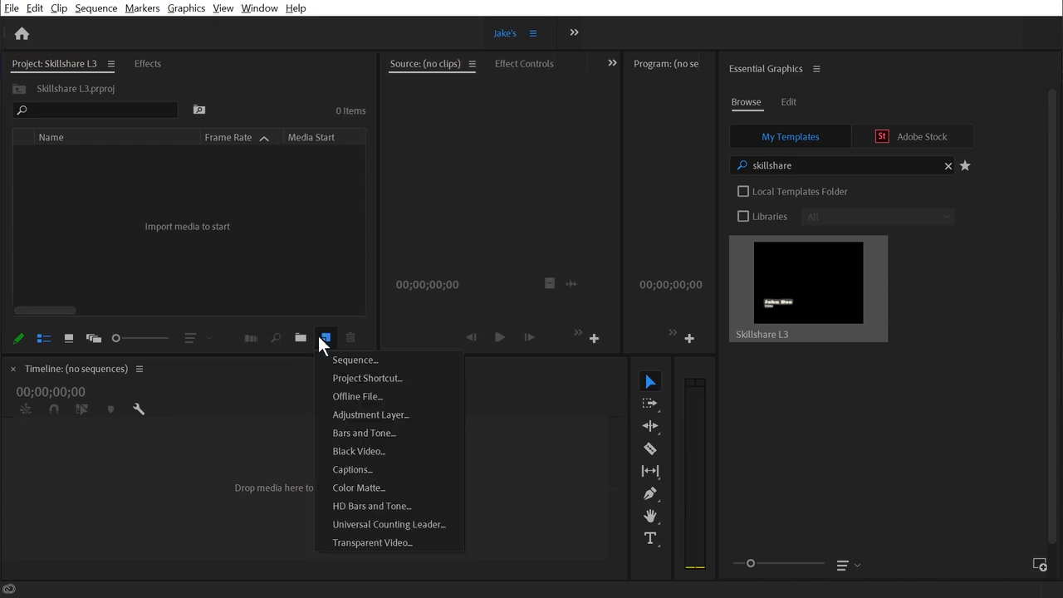
click(349, 360)
click(362, 36)
click(470, 65)
click(456, 46)
click(468, 88)
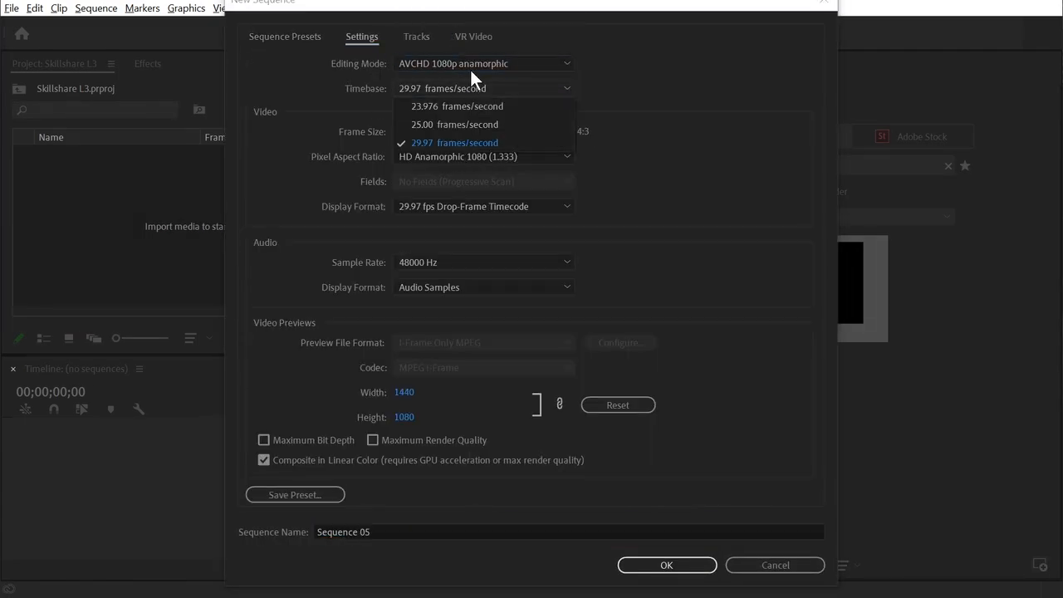
click(461, 65)
scroll(461, 11, up, 3)
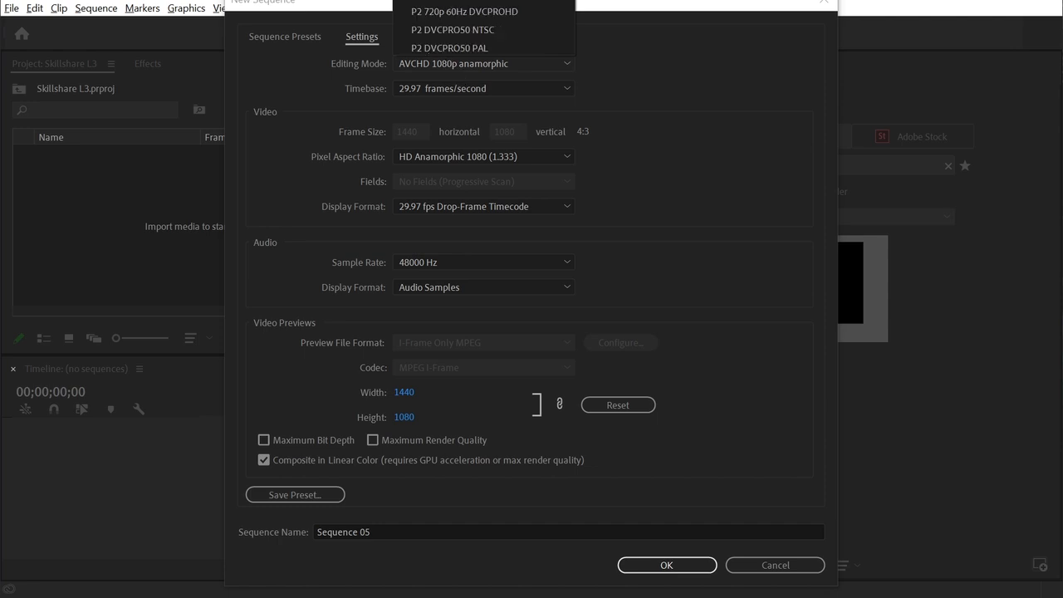
click(461, 12)
click(468, 88)
click(470, 248)
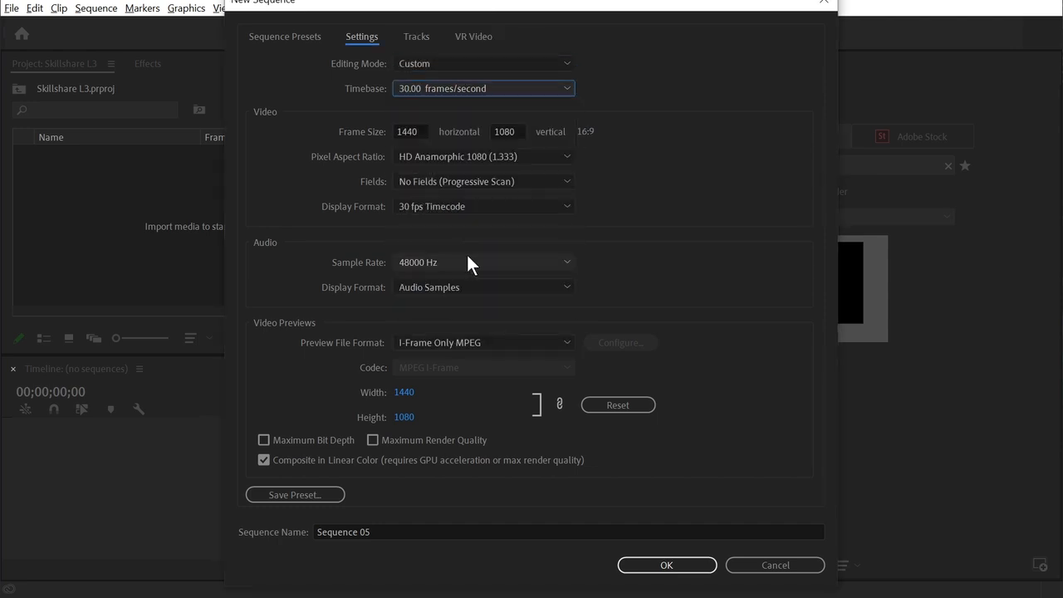
Set the new sequence's frame size to 1920 by 1080 with Square Pixels (1.0) and create it.
click(407, 131)
text(1920)
key(Tab)
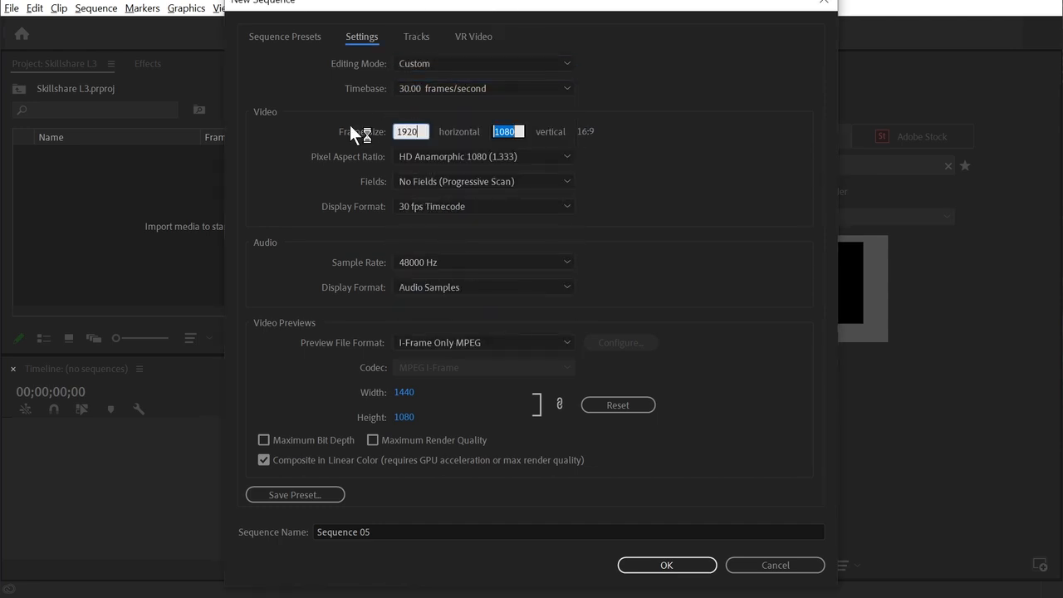
key(Tab)
click(466, 155)
click(472, 172)
click(671, 566)
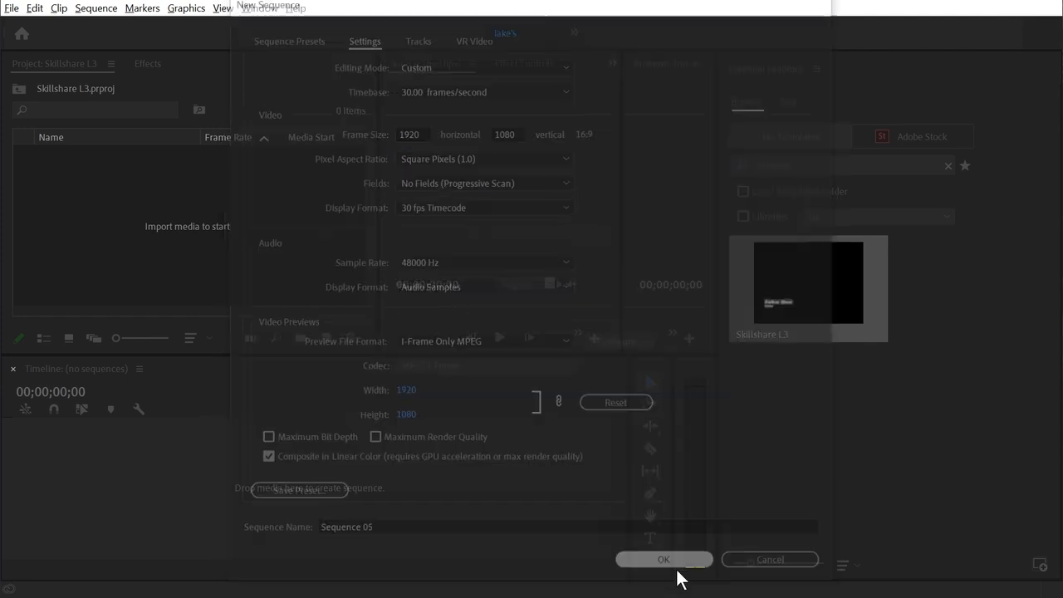
Place the Skillshare L3 template at the start of video track V1 and enlarge the program monitor.
drag(825, 275, 203, 487)
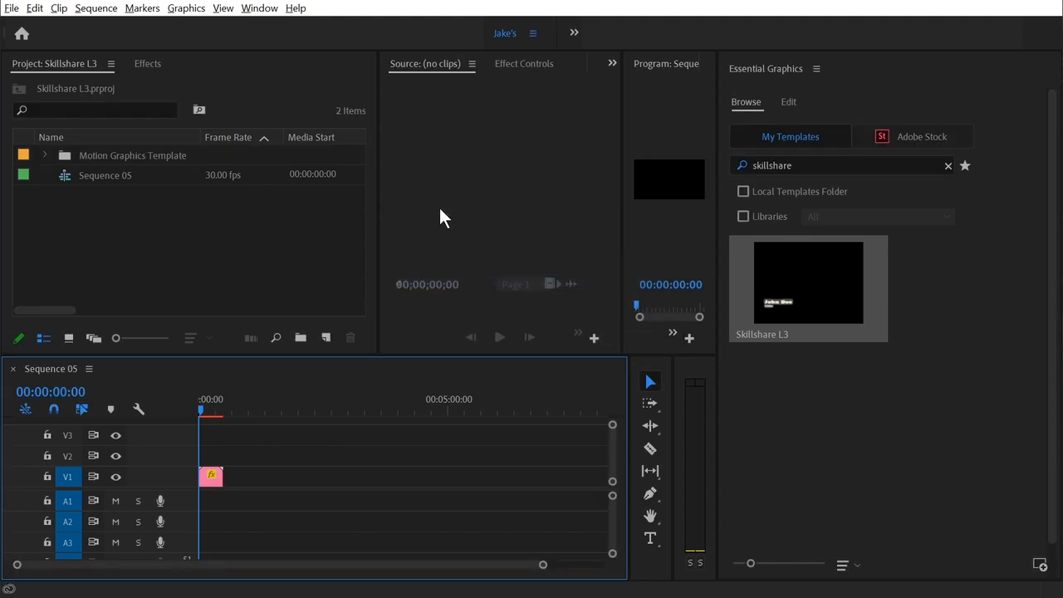
drag(379, 178, 206, 177)
drag(621, 108, 343, 114)
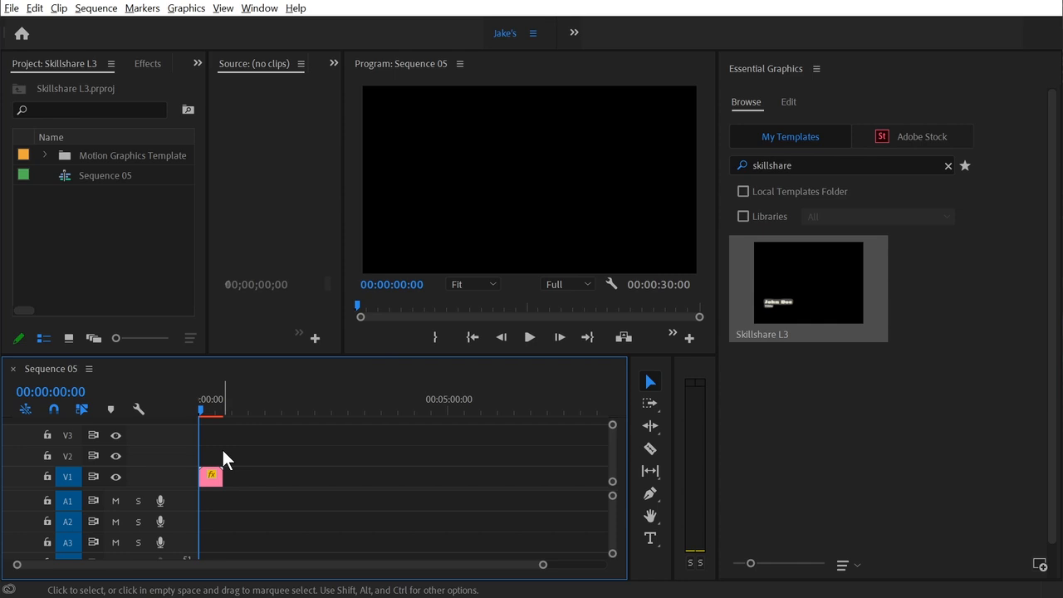
Play the lower third from the start of the sequence to check its animation, stopping once both lines are displayed.
key(equal)
key(equal)
key(equal)
key(space)
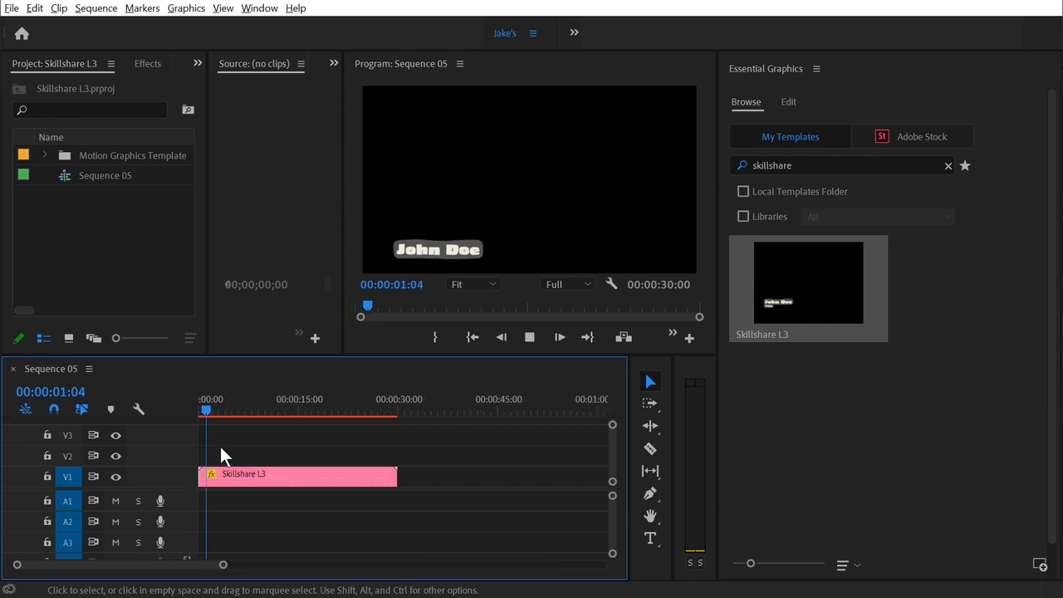
key(Home)
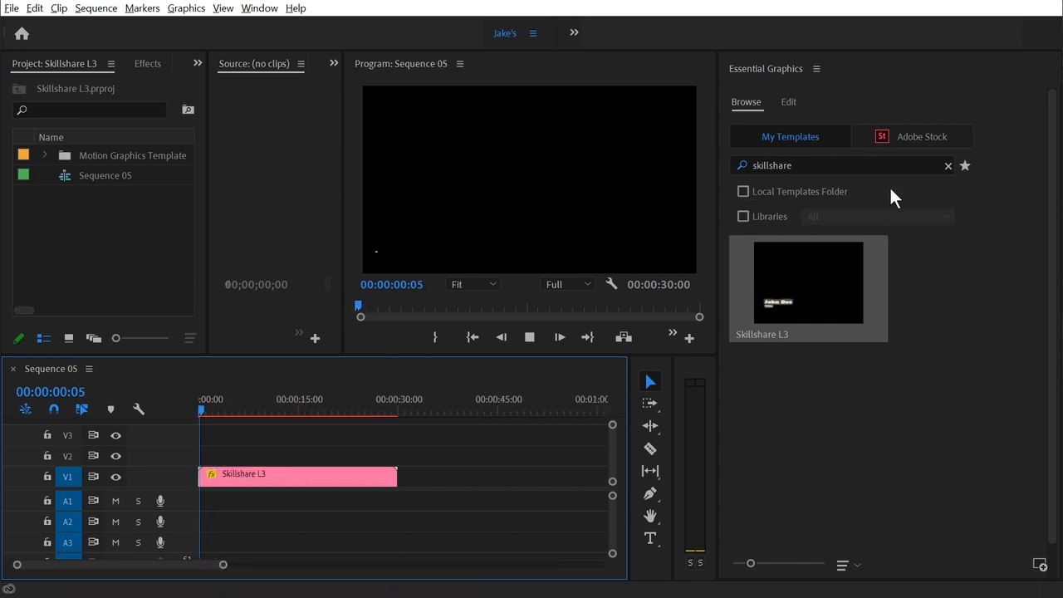
key(space)
Change the Skillshare L3 clip's Line 1 text to the presenter's full name and Line 2 to "Motion Design".
click(789, 103)
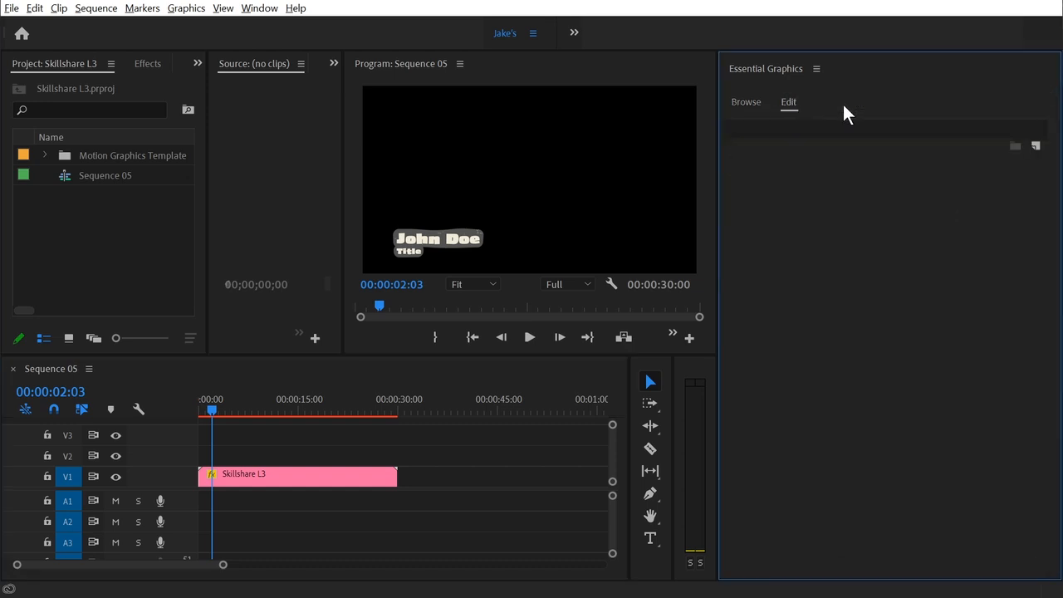
click(261, 478)
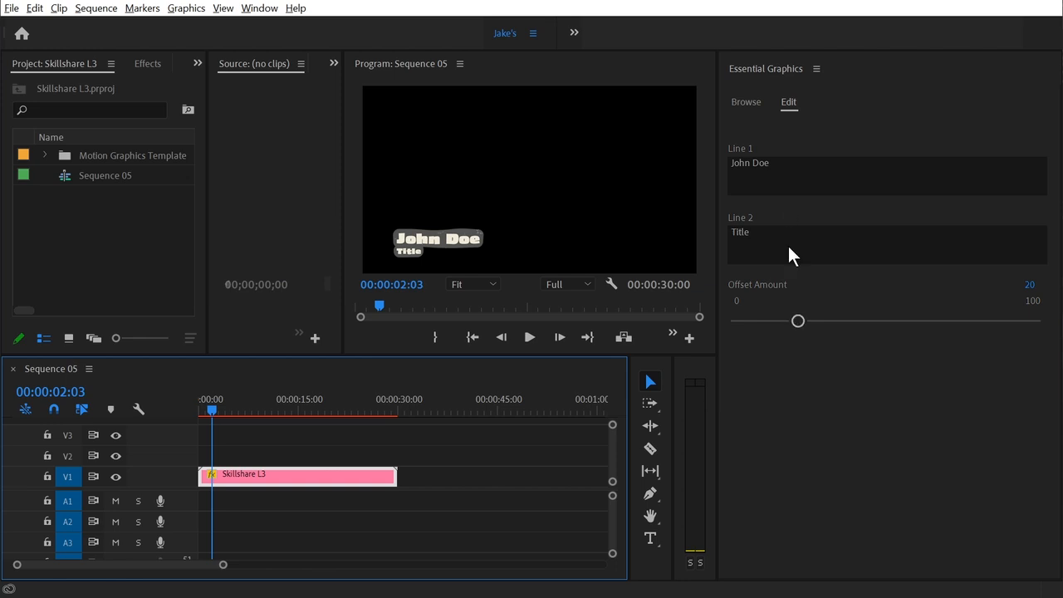
click(748, 152)
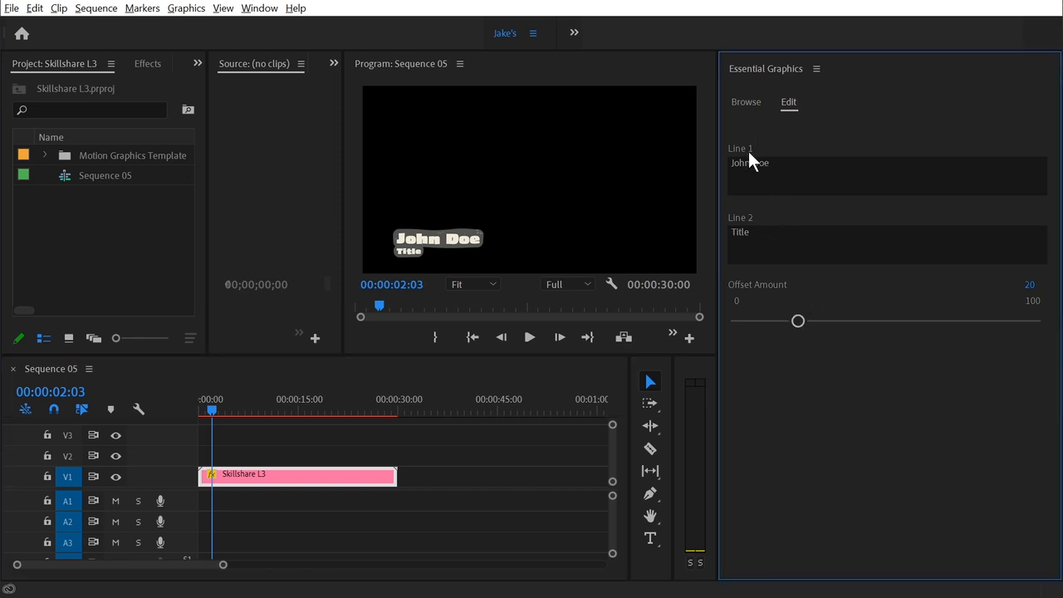
click(790, 163)
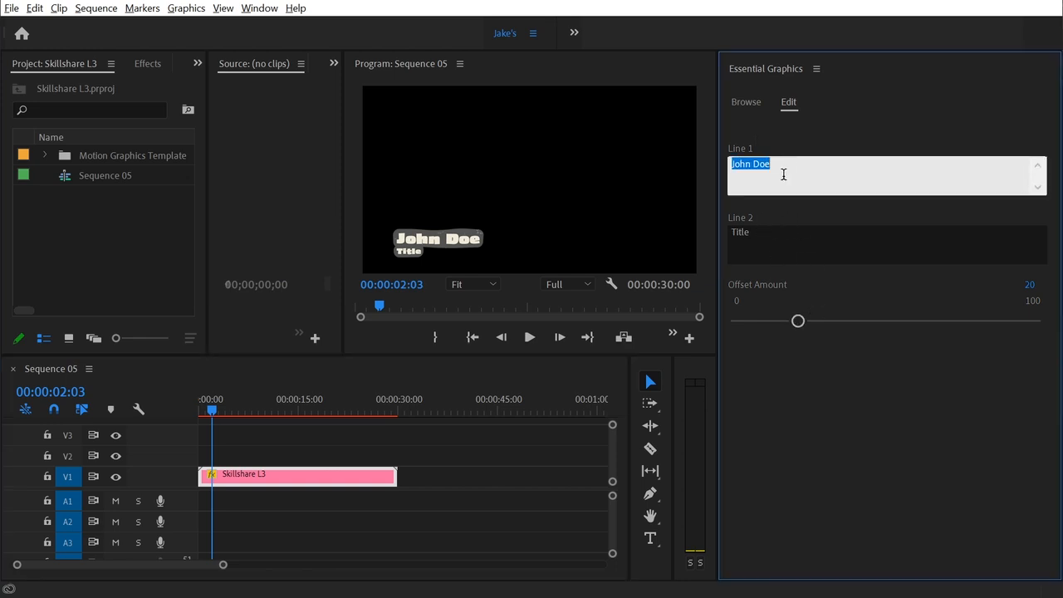
click(759, 239)
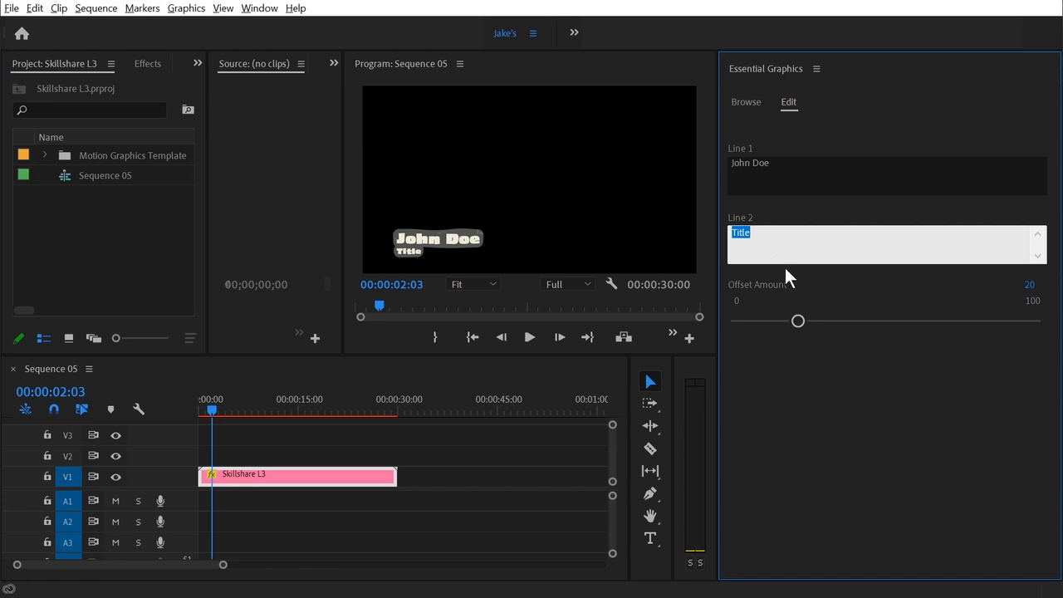
click(735, 164)
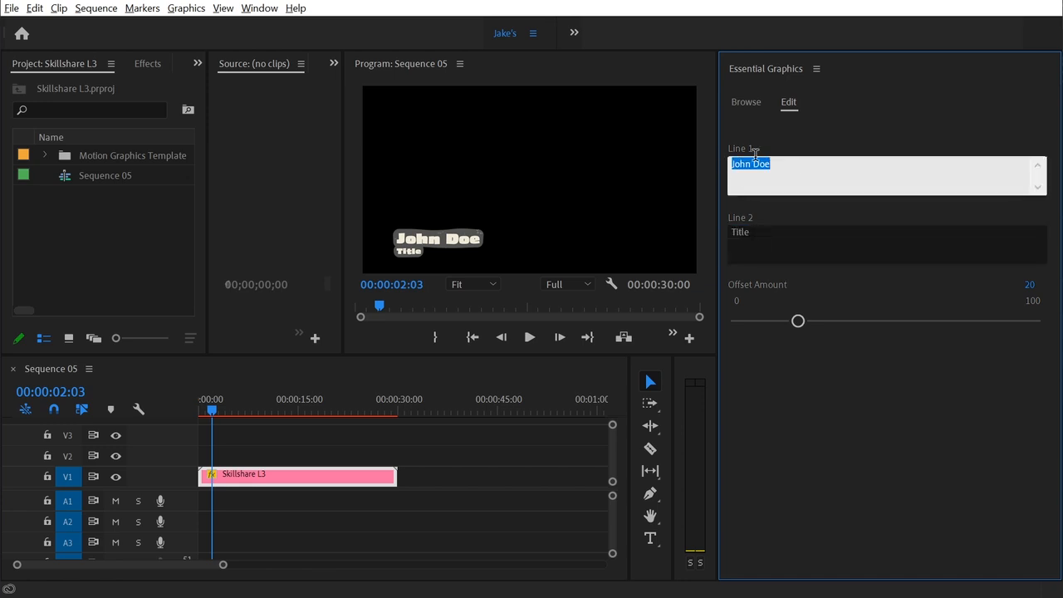
text(Jake Bartlett)
key(Tab)
text(Motion)
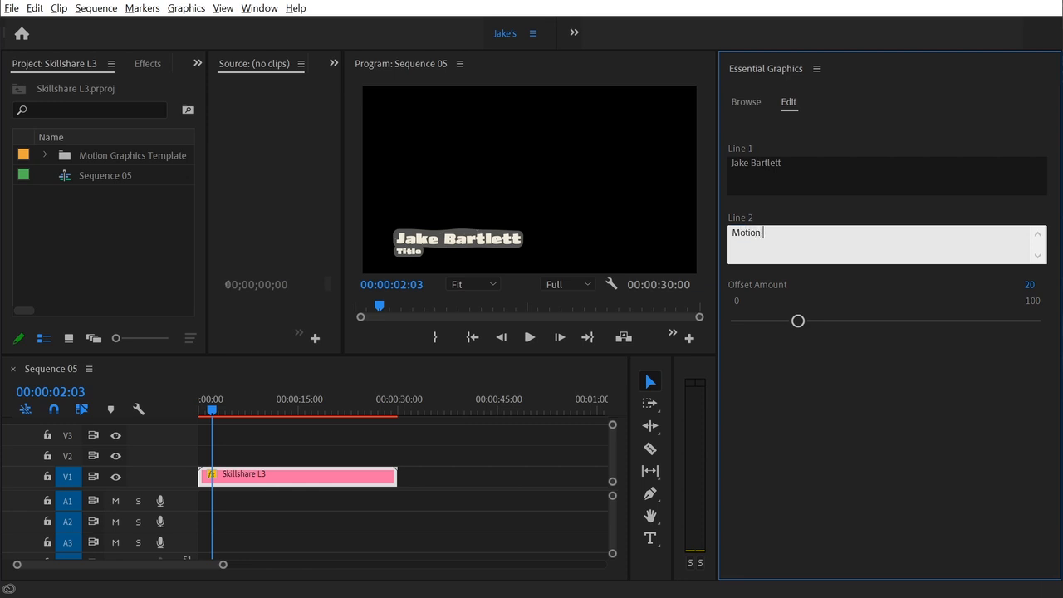
click(755, 156)
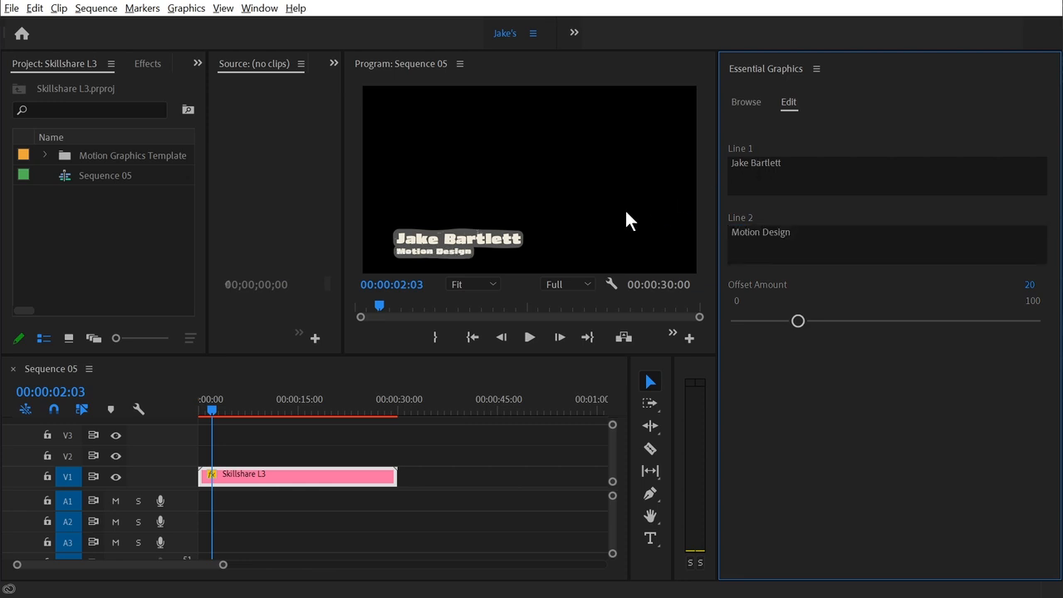
Set the program monitor's zoom to 75%, centre the view on the lower third and widen the monitor.
click(475, 285)
click(479, 376)
drag(549, 267, 480, 267)
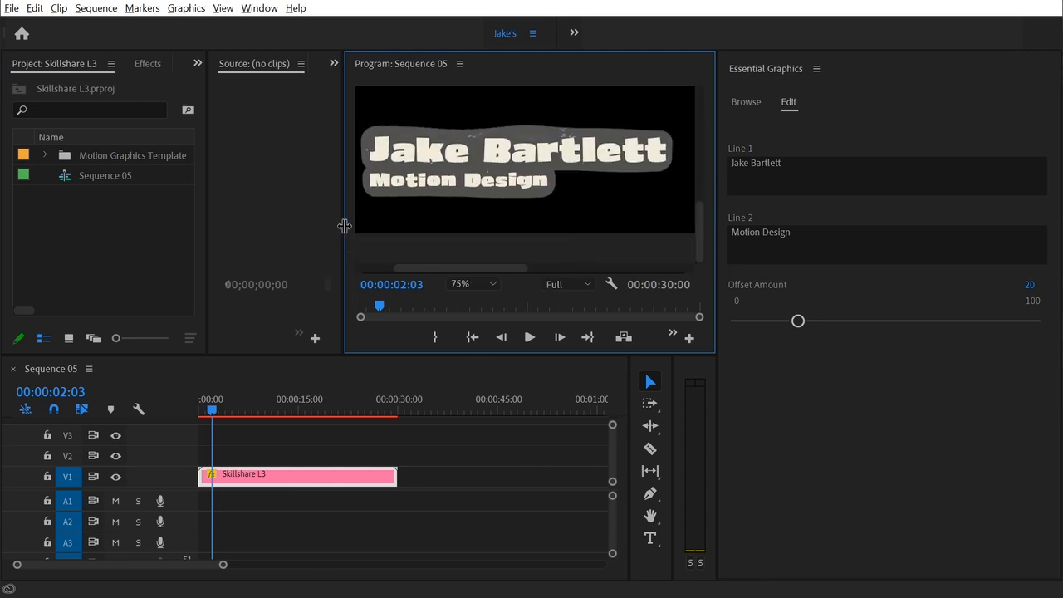
drag(345, 226, 273, 218)
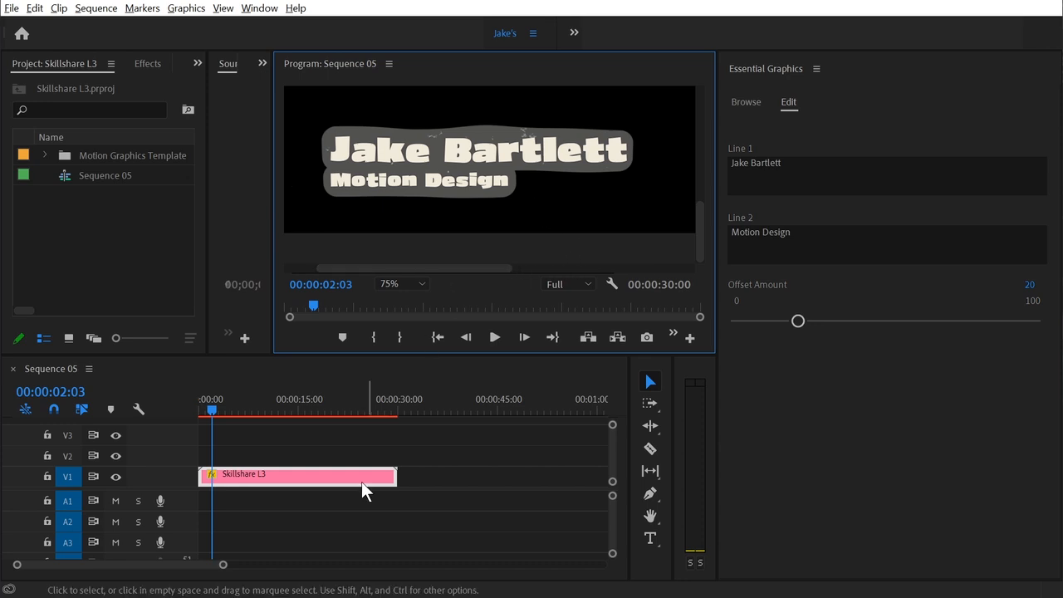
Play the lower third's intro animation twice from the start of the sequence to check it with the new text.
drag(210, 406, 138, 408)
key(space)
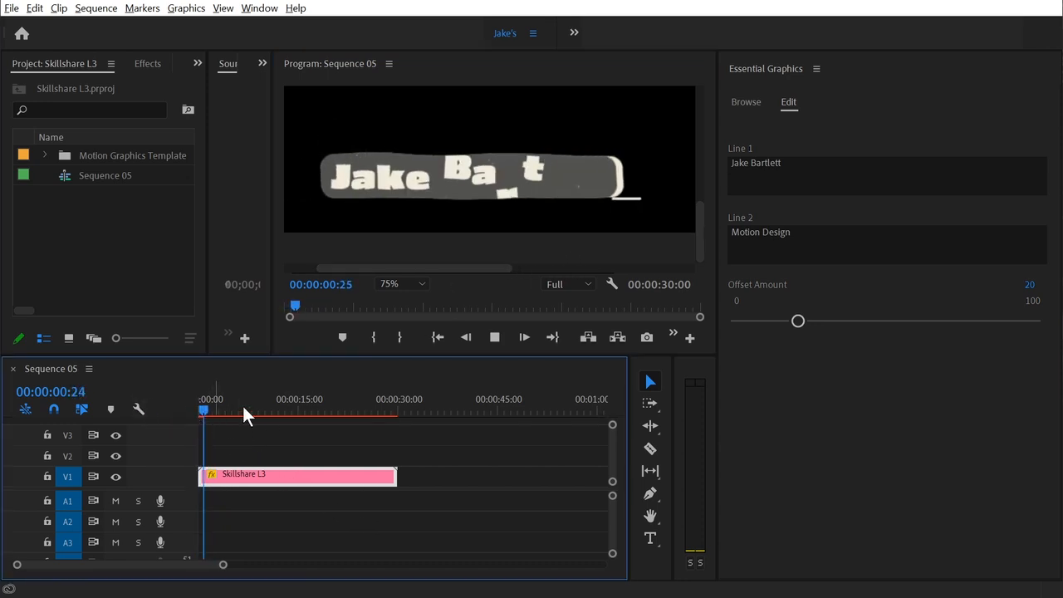
key(space)
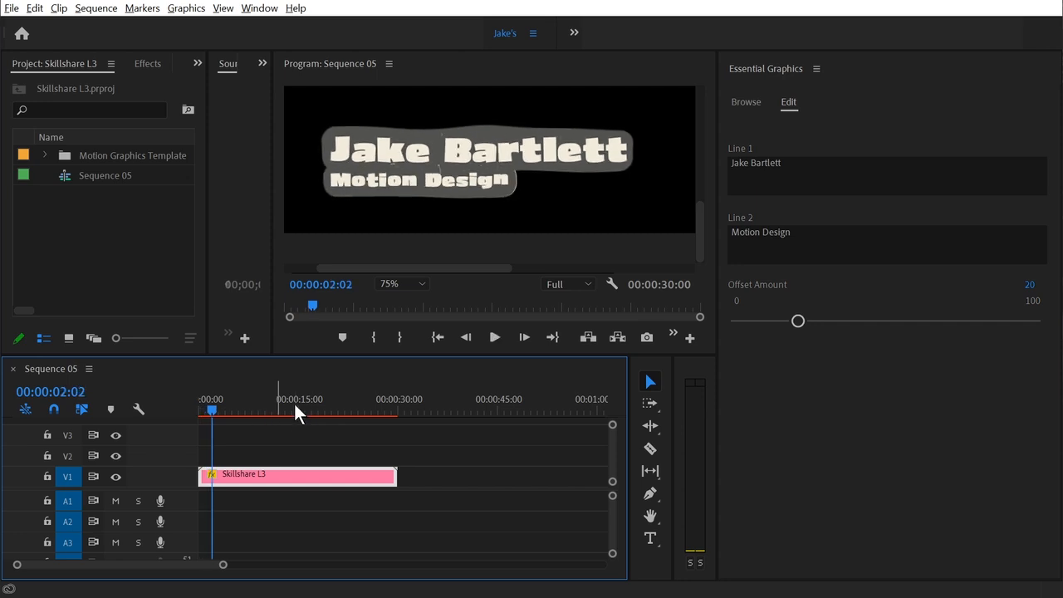
click(612, 284)
click(255, 436)
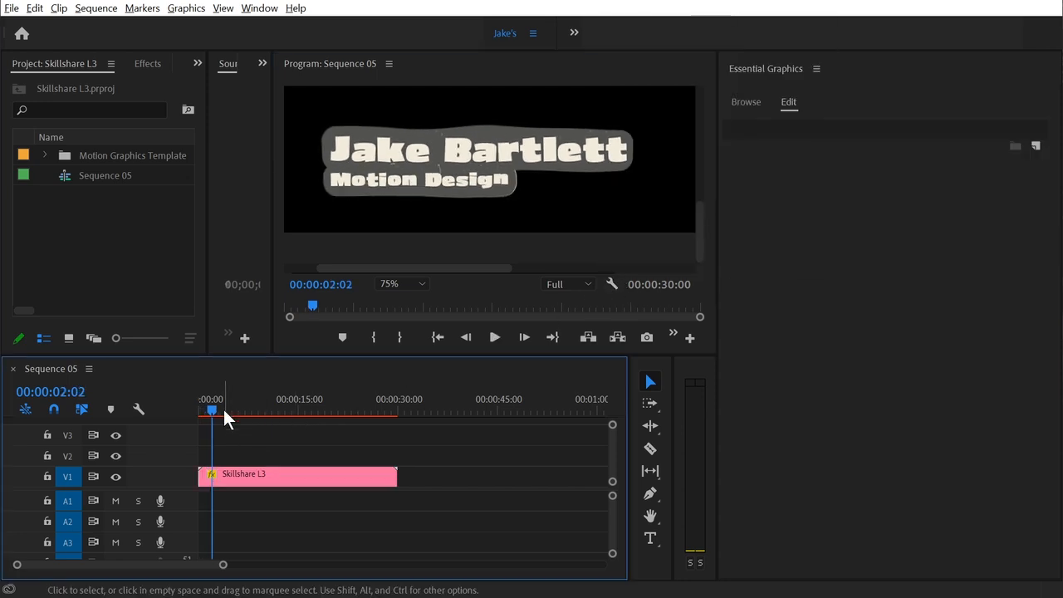
click(199, 407)
key(space)
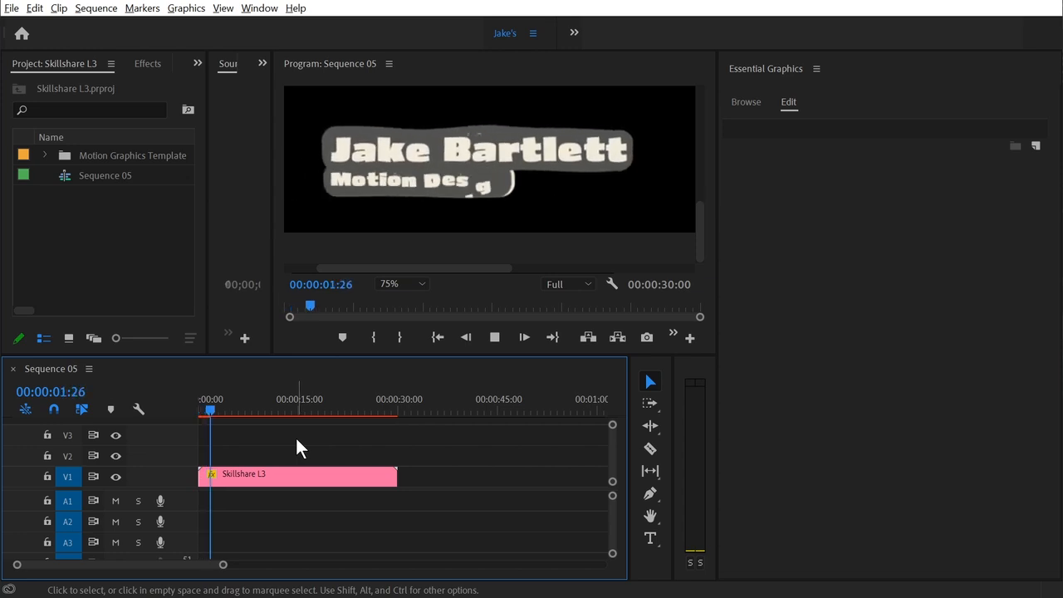
key(space)
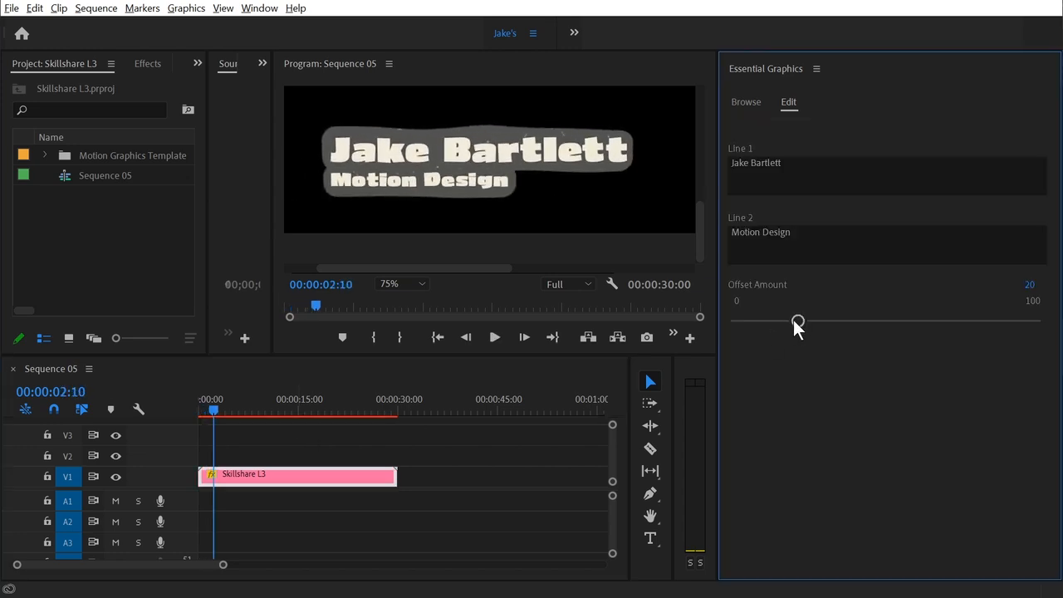
Try a higher Offset Amount on the lower third and play its intro animation.
drag(794, 320, 973, 326)
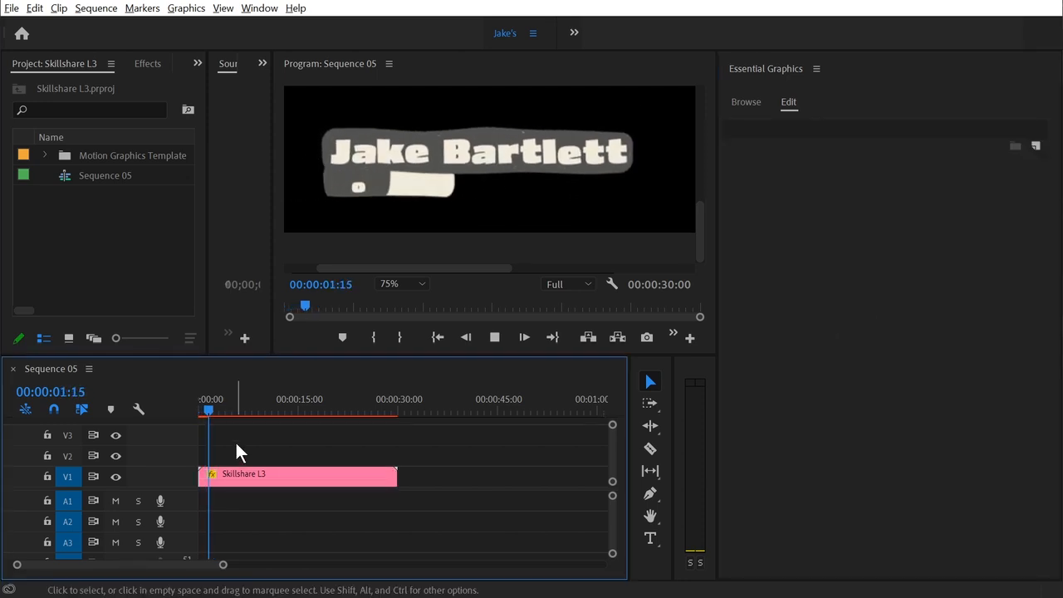
key(space)
click(359, 474)
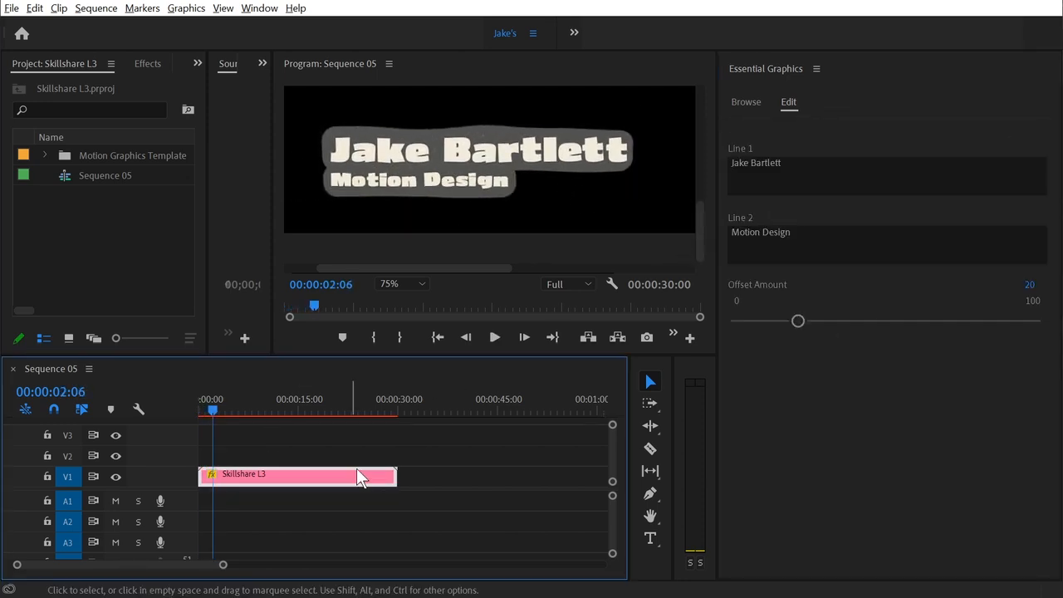
Make the program monitor taller and scrub through the Skillshare L3 clip from its start towards its end.
drag(489, 356, 488, 411)
click(460, 520)
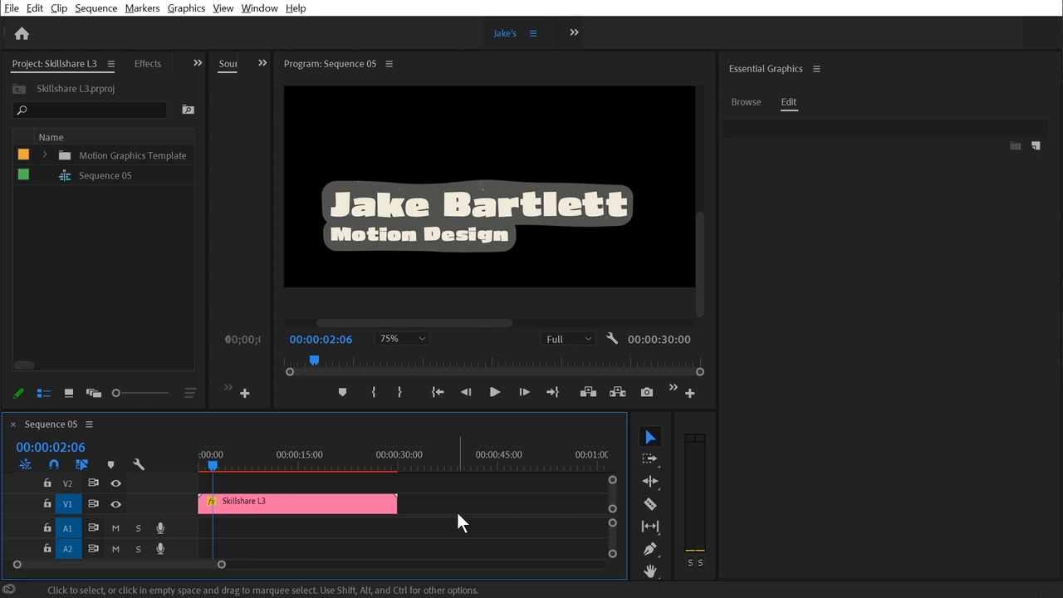
click(266, 503)
drag(217, 455, 394, 502)
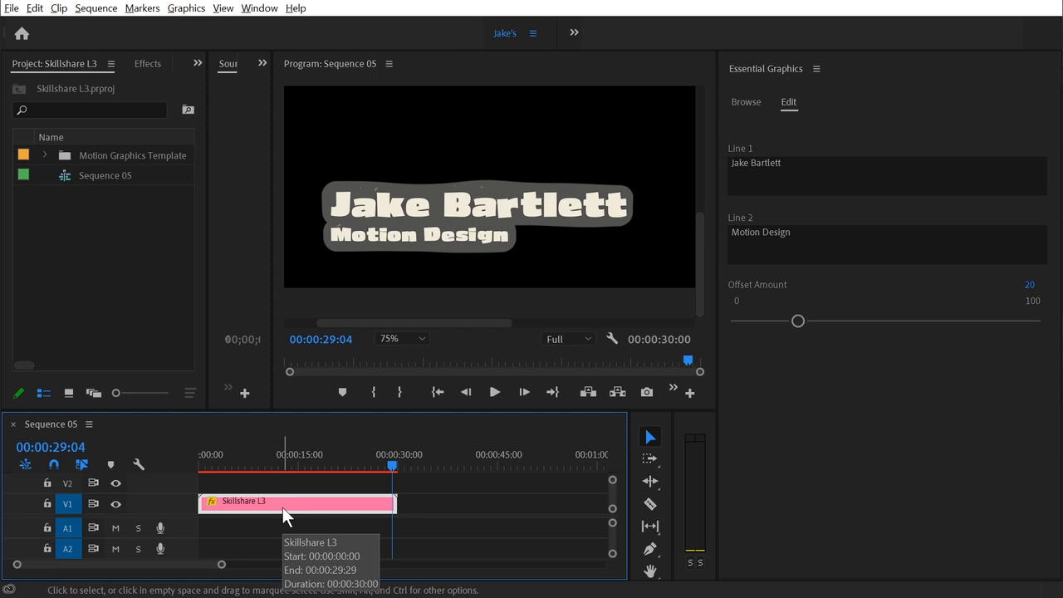
drag(217, 456, 383, 466)
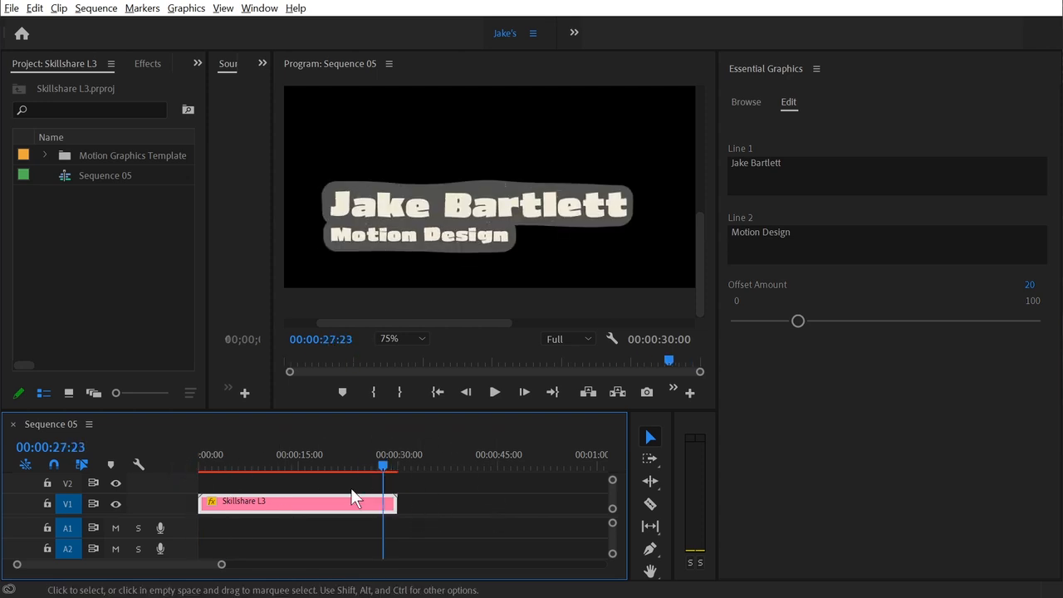
Try trimming the end of the Skillshare L3 clip to 00:00:16:00, scrub it, and extend it back to 30 seconds.
drag(391, 504, 278, 504)
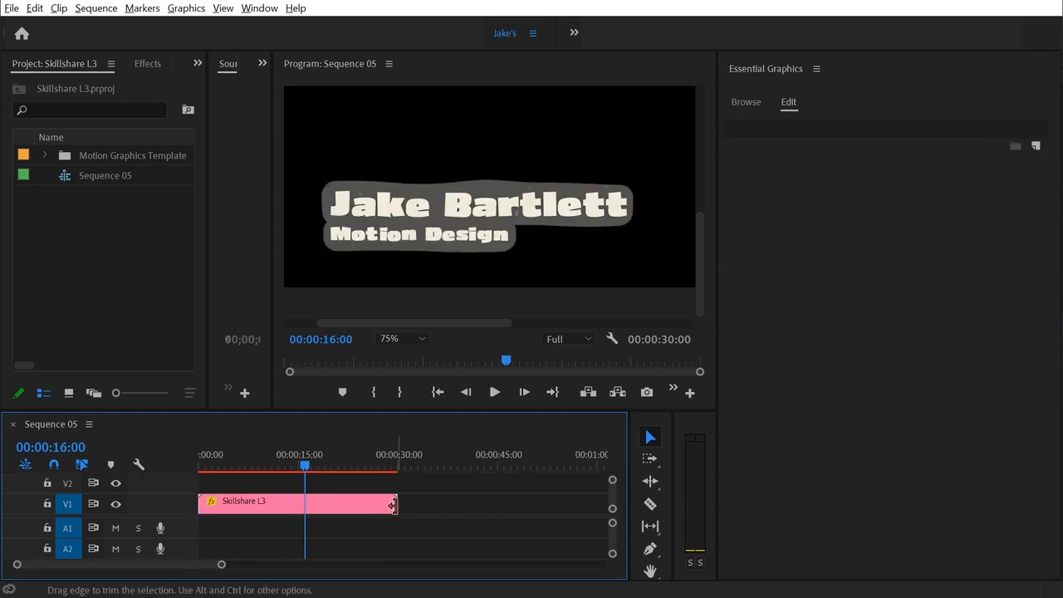
drag(369, 507, 305, 505)
drag(279, 461, 240, 465)
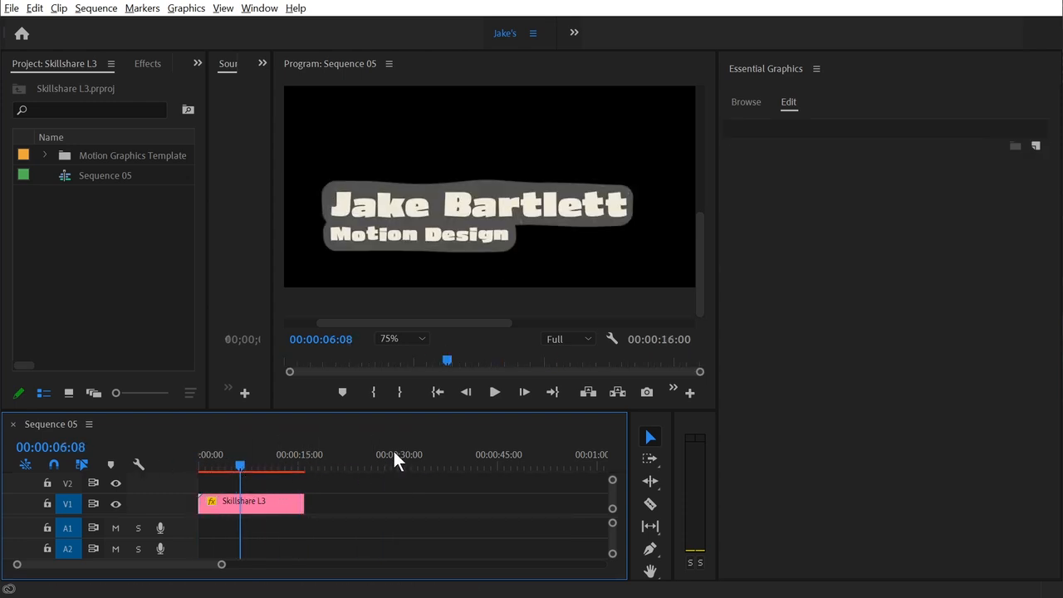
drag(301, 504, 460, 506)
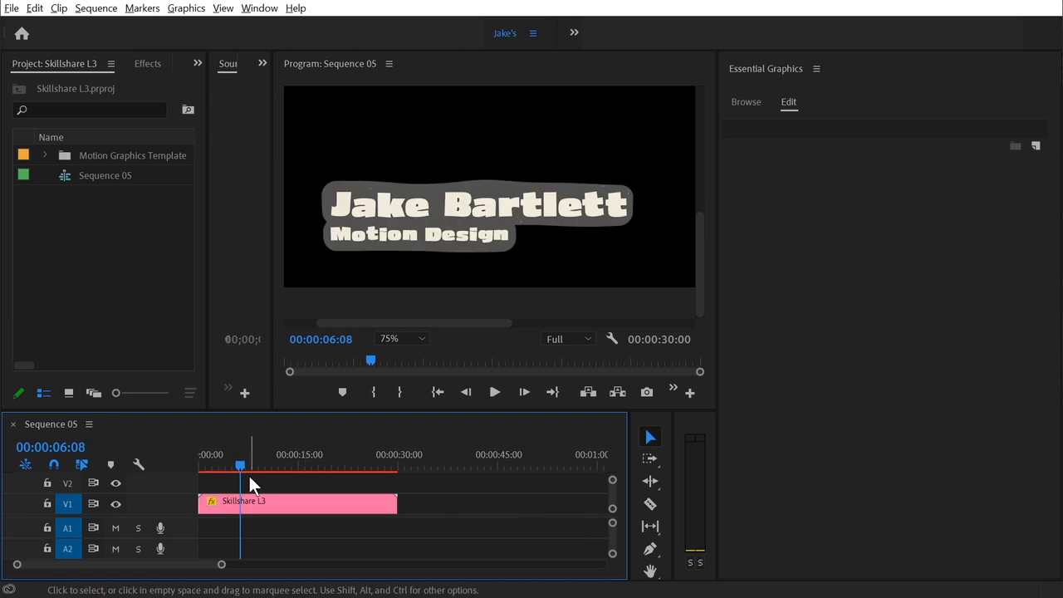